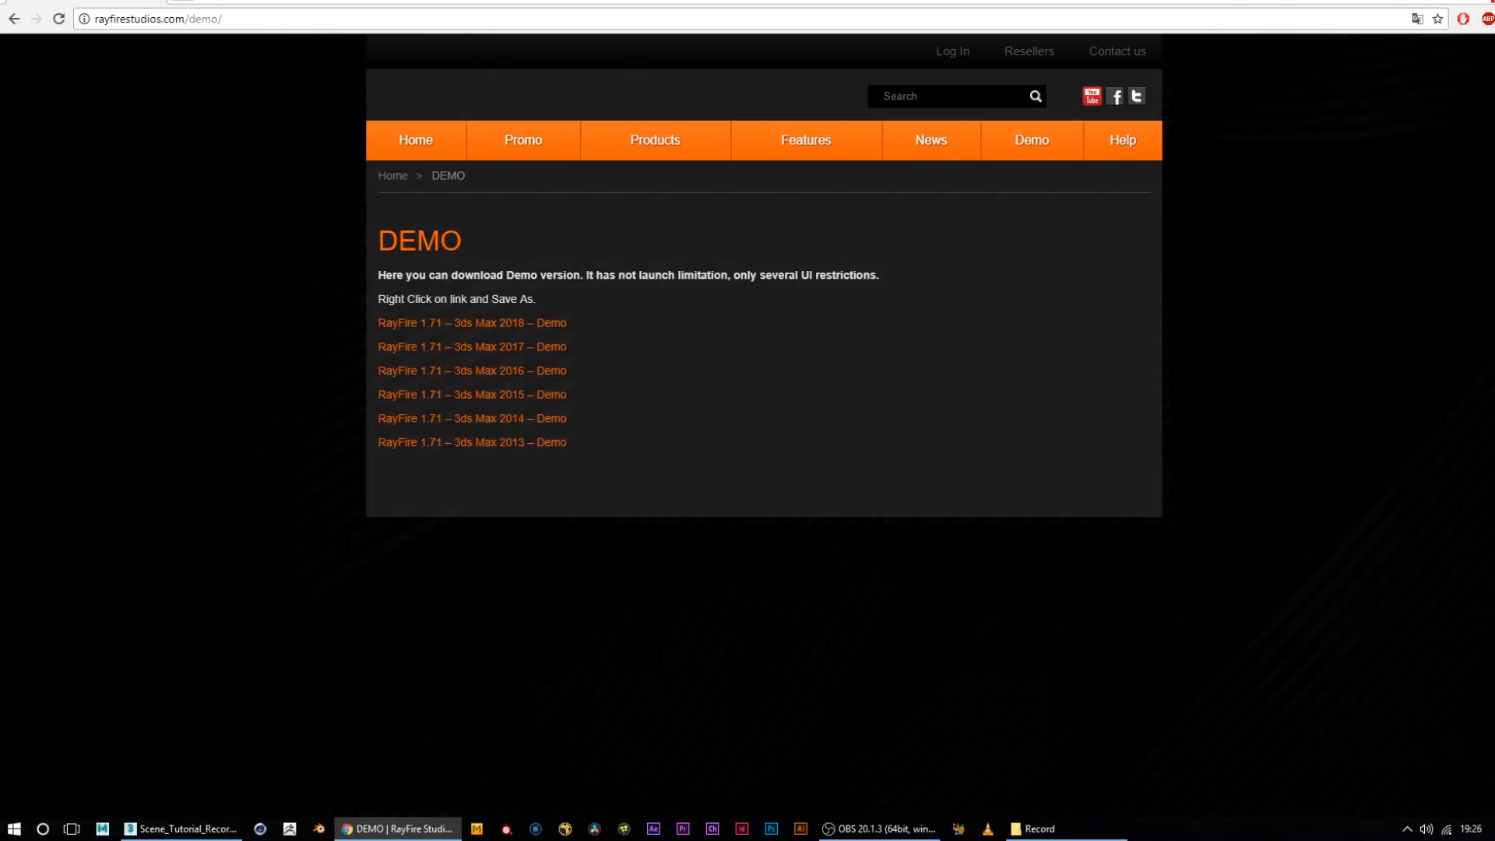
Switch to 3ds Max, set the V-Ray RT engine type to CUDA and show the available render devices
{"action": "left_click", "coordinate": [1493, 1]}
{"action": "left_click", "coordinate": [226, 828]}
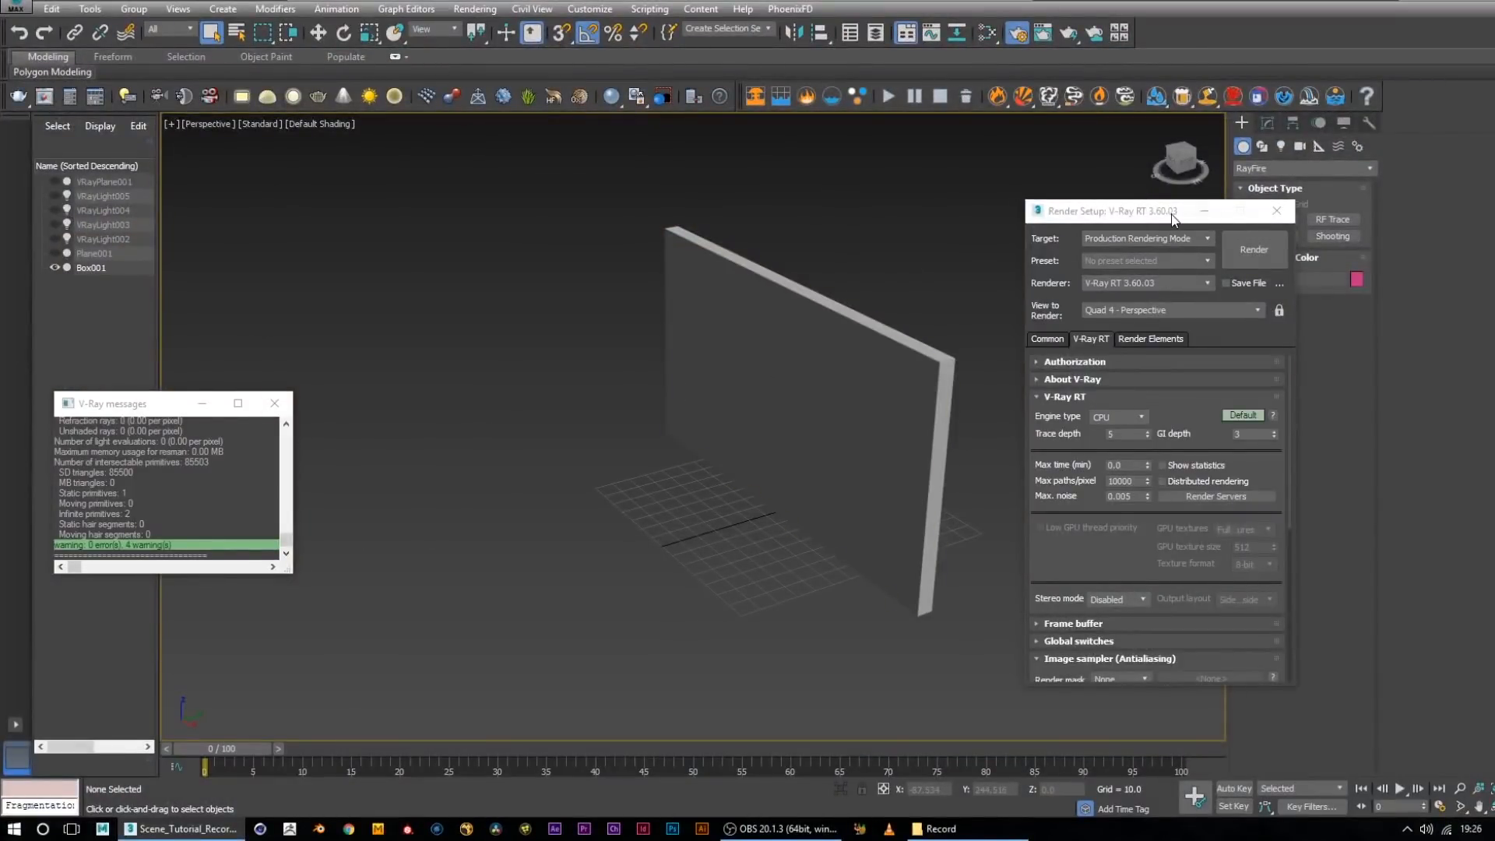
{"action": "left_click_drag", "start_coordinate": [1168, 217], "coordinate": [580, 123]}
{"action": "left_click", "coordinate": [545, 322]}
{"action": "left_click", "coordinate": [549, 350]}
{"action": "type", "text": "4"}
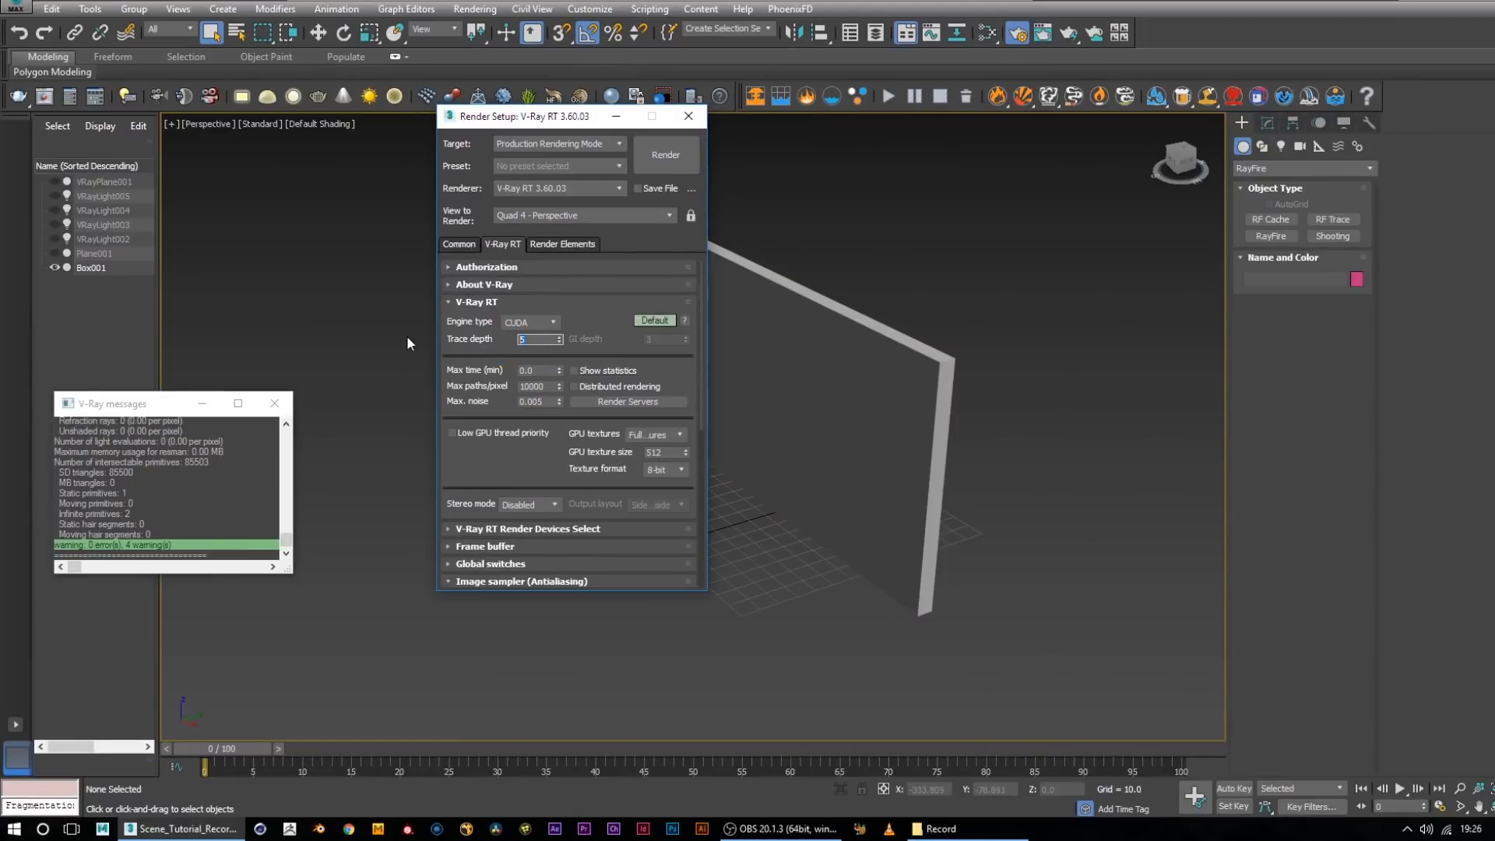
{"action": "left_click", "coordinate": [541, 530]}
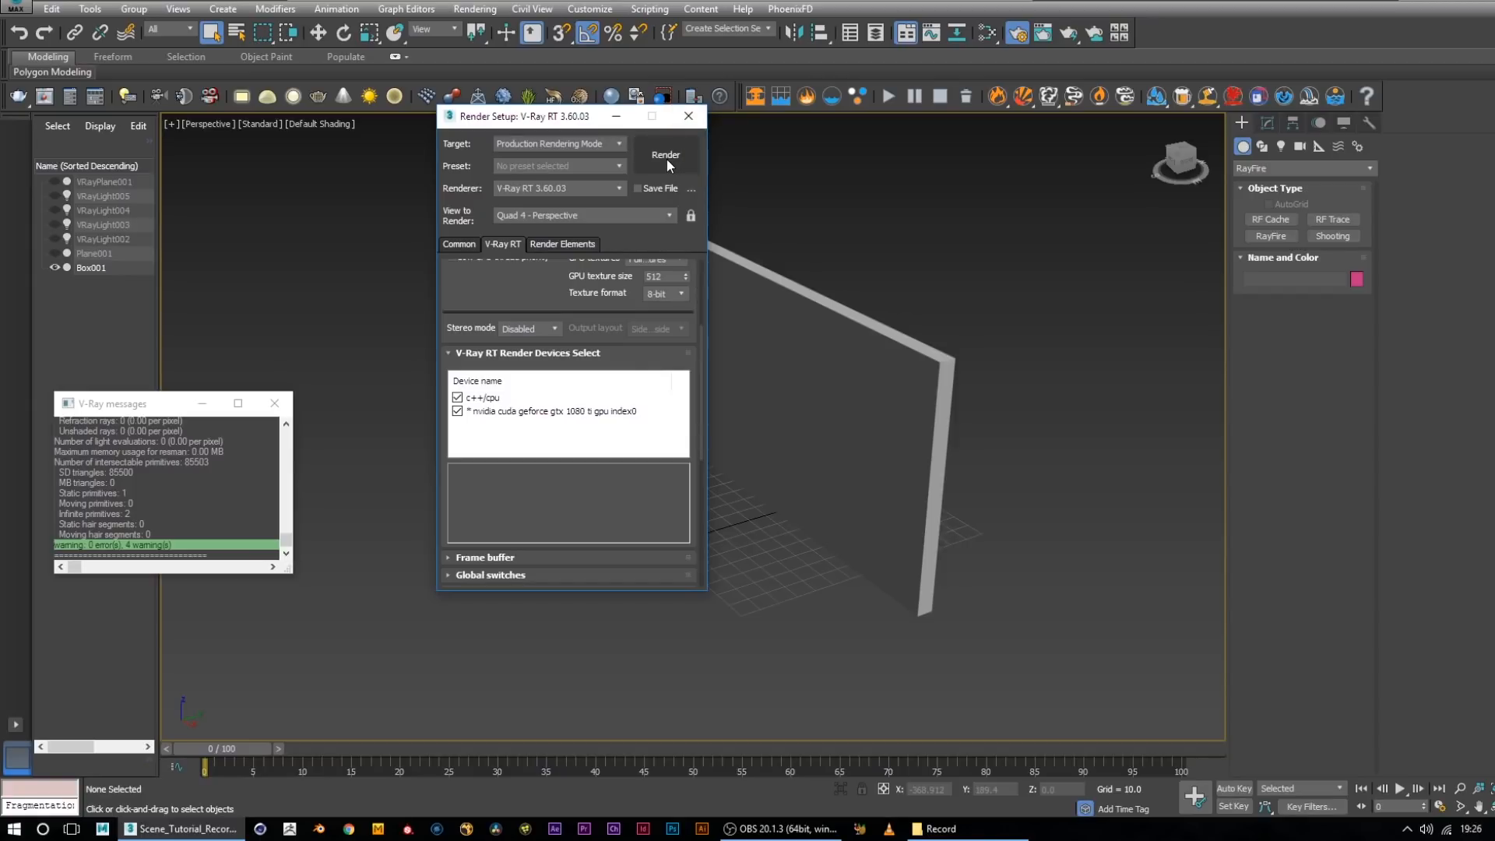
{"action": "left_click", "coordinate": [288, 254]}
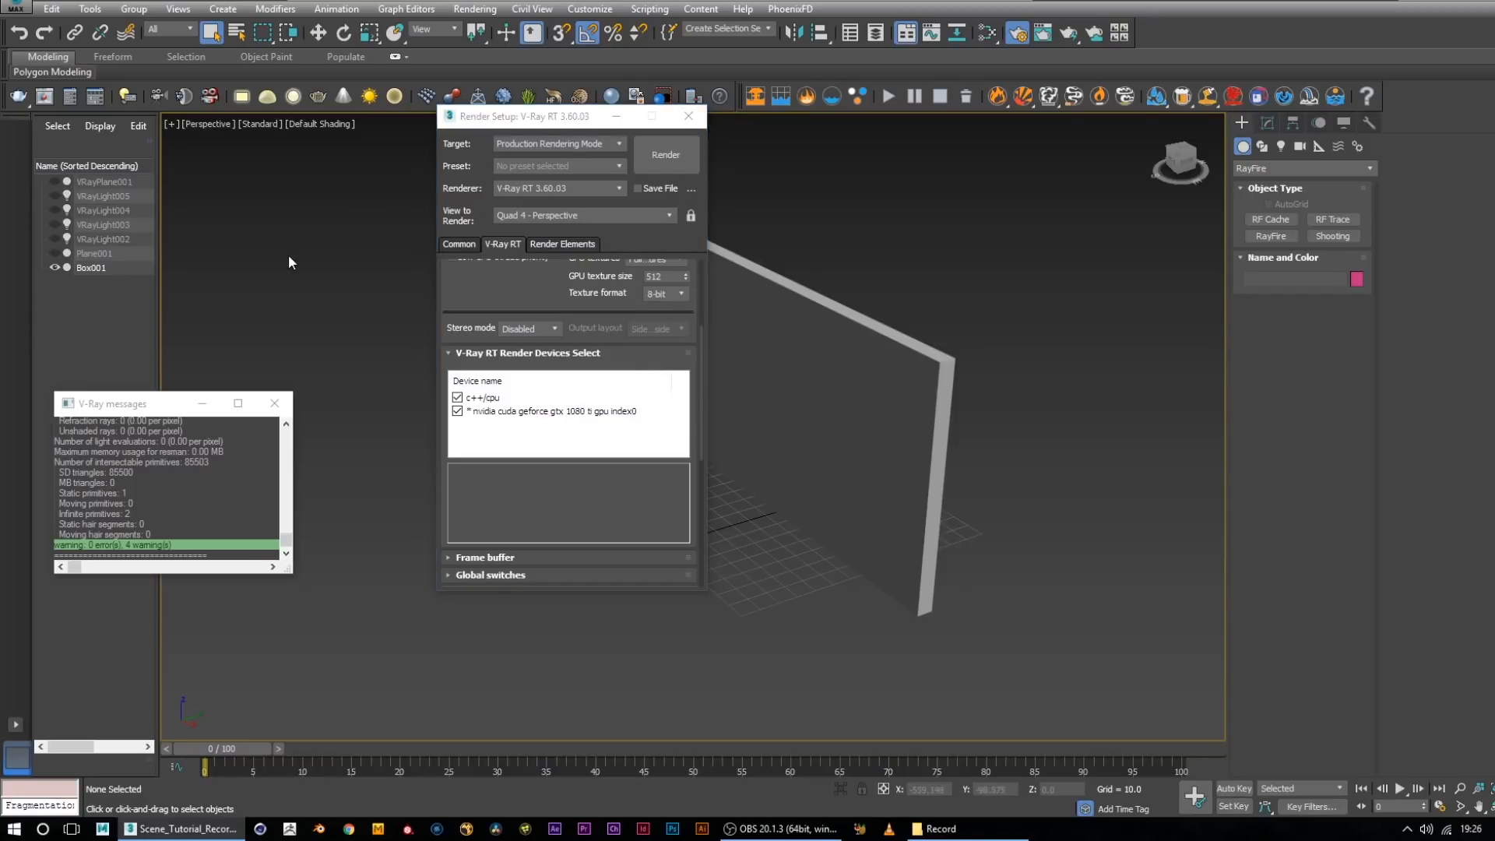
{"action": "left_click", "coordinate": [614, 117]}
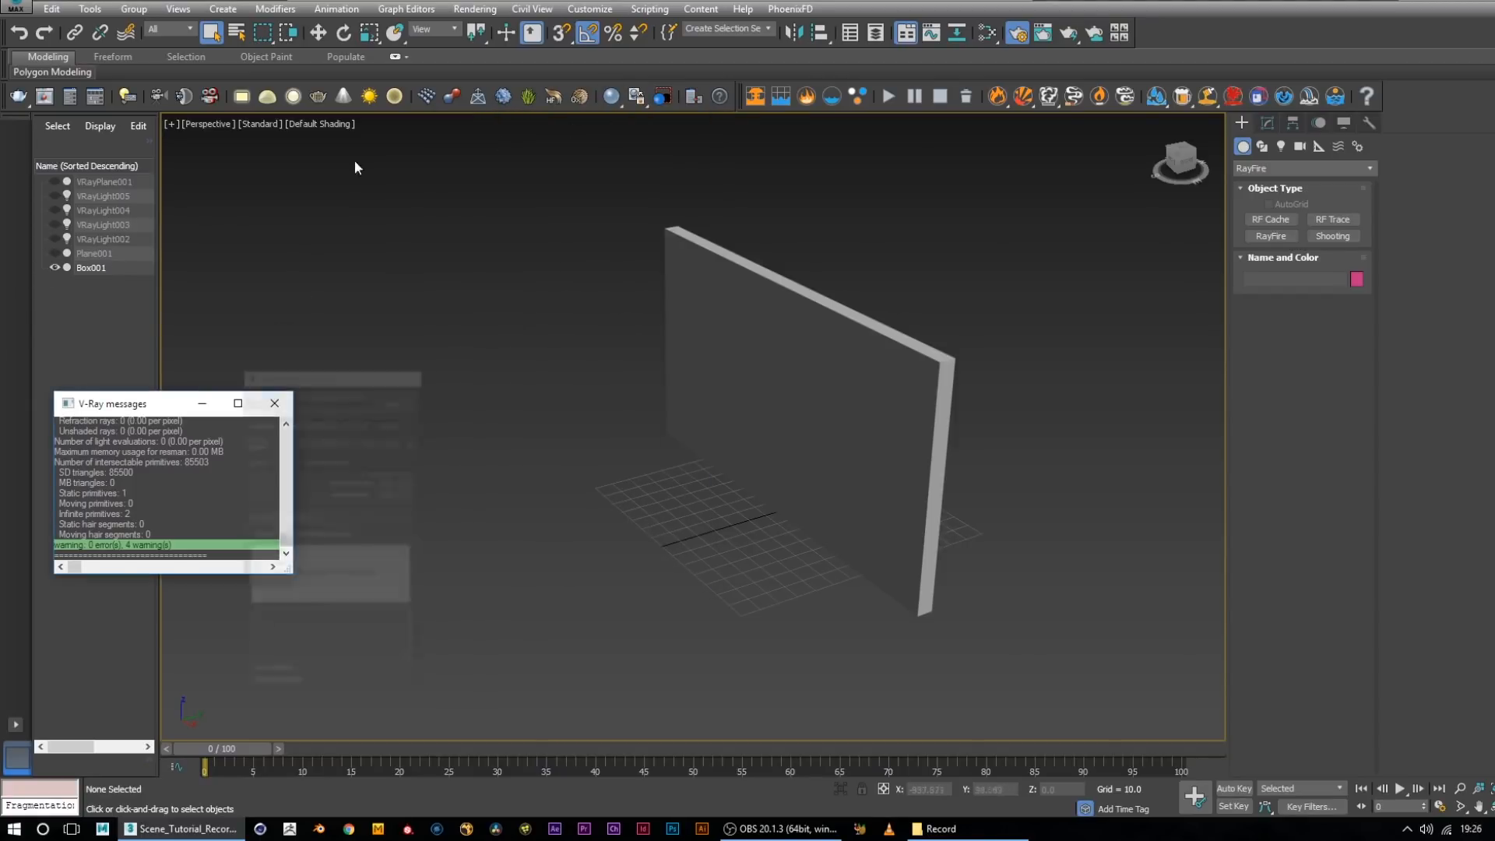
Unhide VRayPlane001 and the lights VRayLight002, VRayLight003, VRayLight004 and VRayLight005 in the scene
{"action": "left_click", "coordinate": [55, 239]}
{"action": "left_click", "coordinate": [55, 225]}
{"action": "left_click", "coordinate": [56, 211]}
{"action": "left_click", "coordinate": [54, 196]}
{"action": "left_click", "coordinate": [55, 182]}
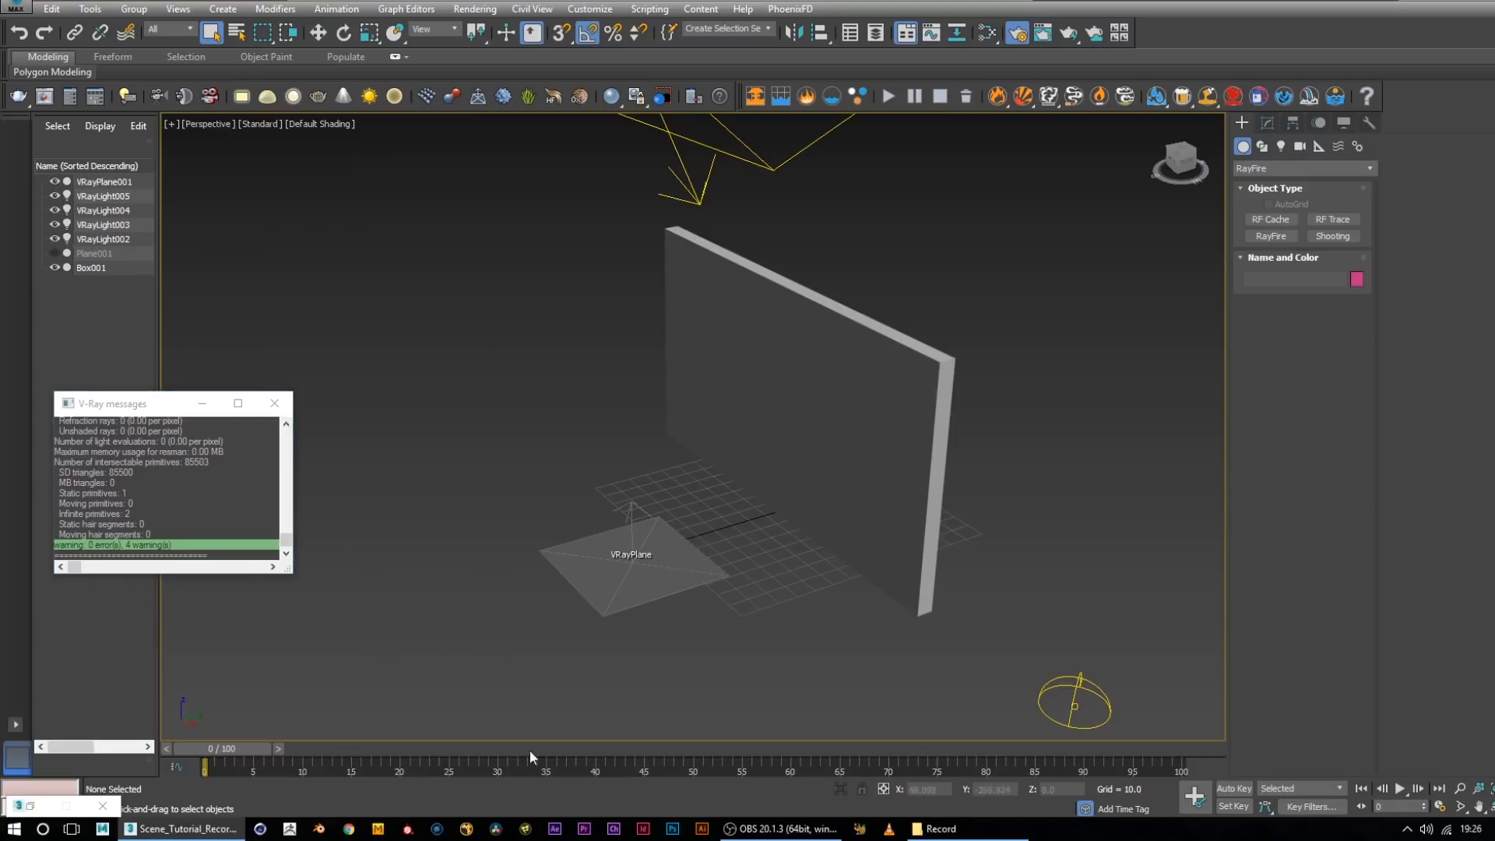
Render a test image of the lit, untextured wall in the perspective view and put the render windows away
{"action": "left_click", "coordinate": [30, 805]}
{"action": "left_click", "coordinate": [662, 152]}
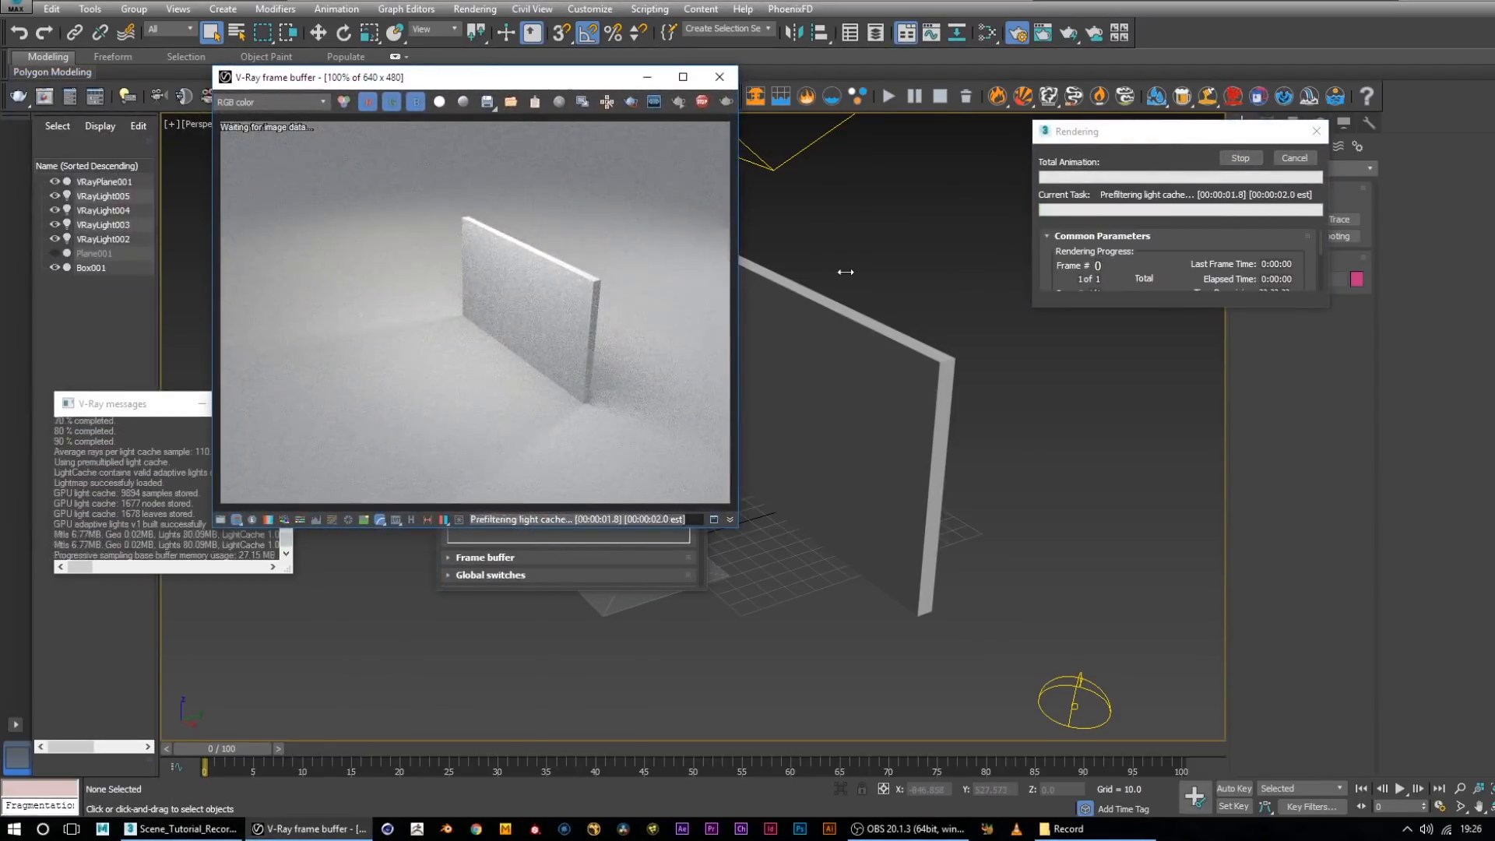
{"action": "left_click", "coordinate": [704, 102]}
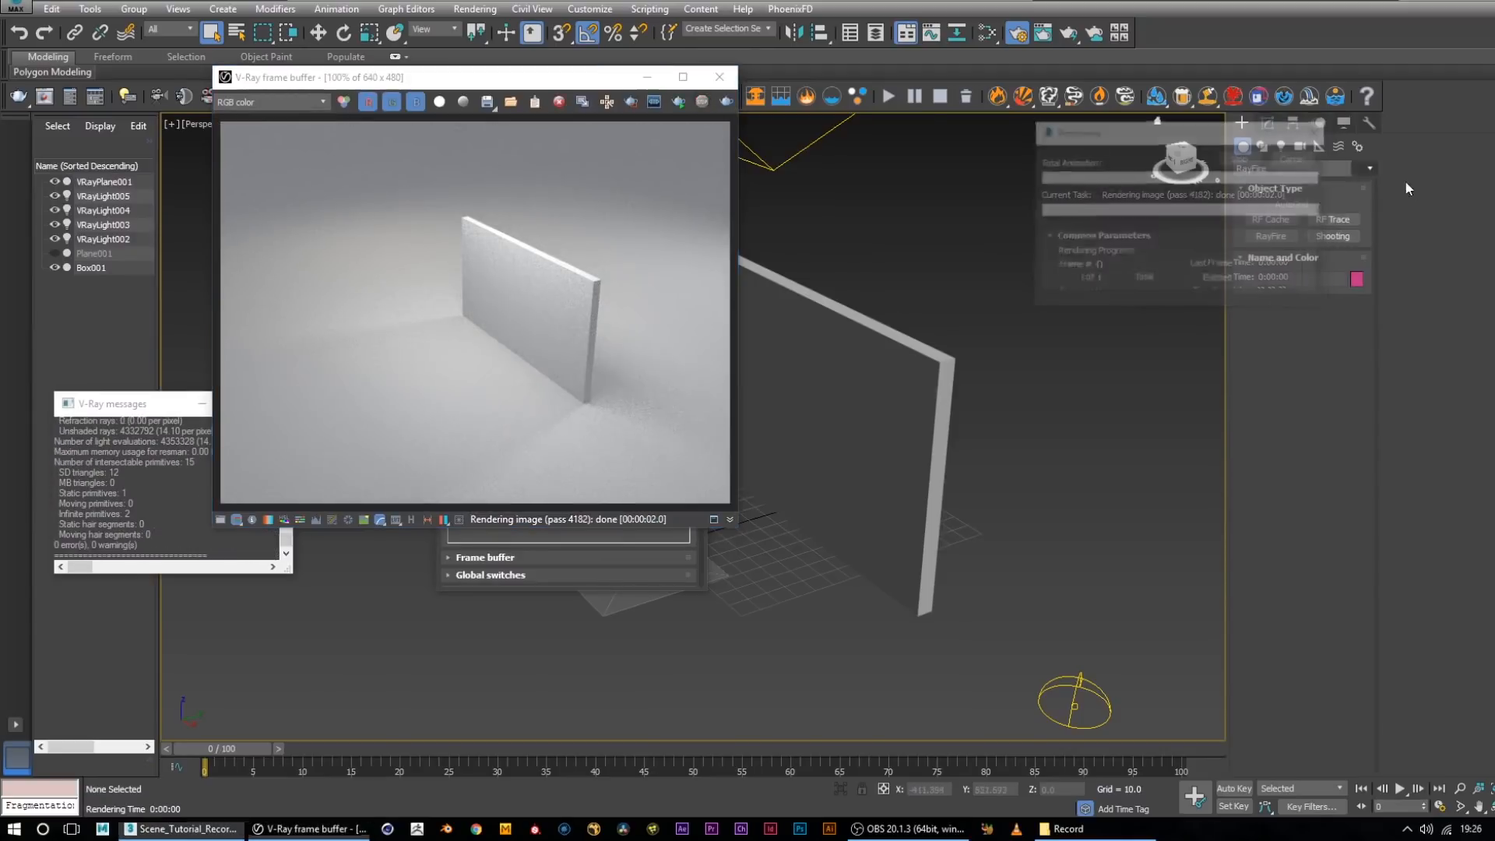
{"action": "left_click", "coordinate": [648, 77]}
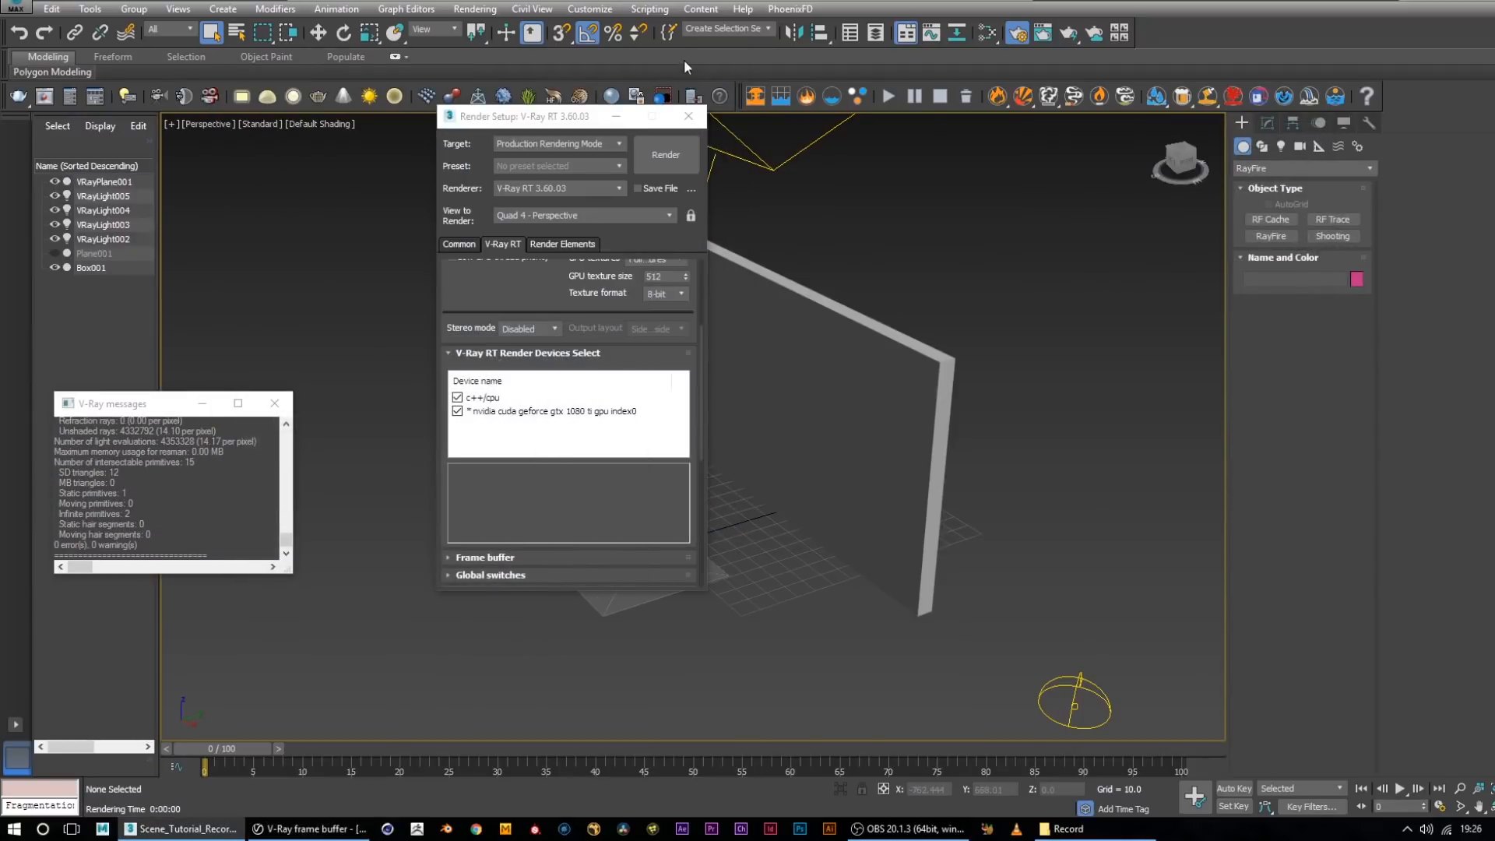
{"action": "left_click", "coordinate": [613, 118]}
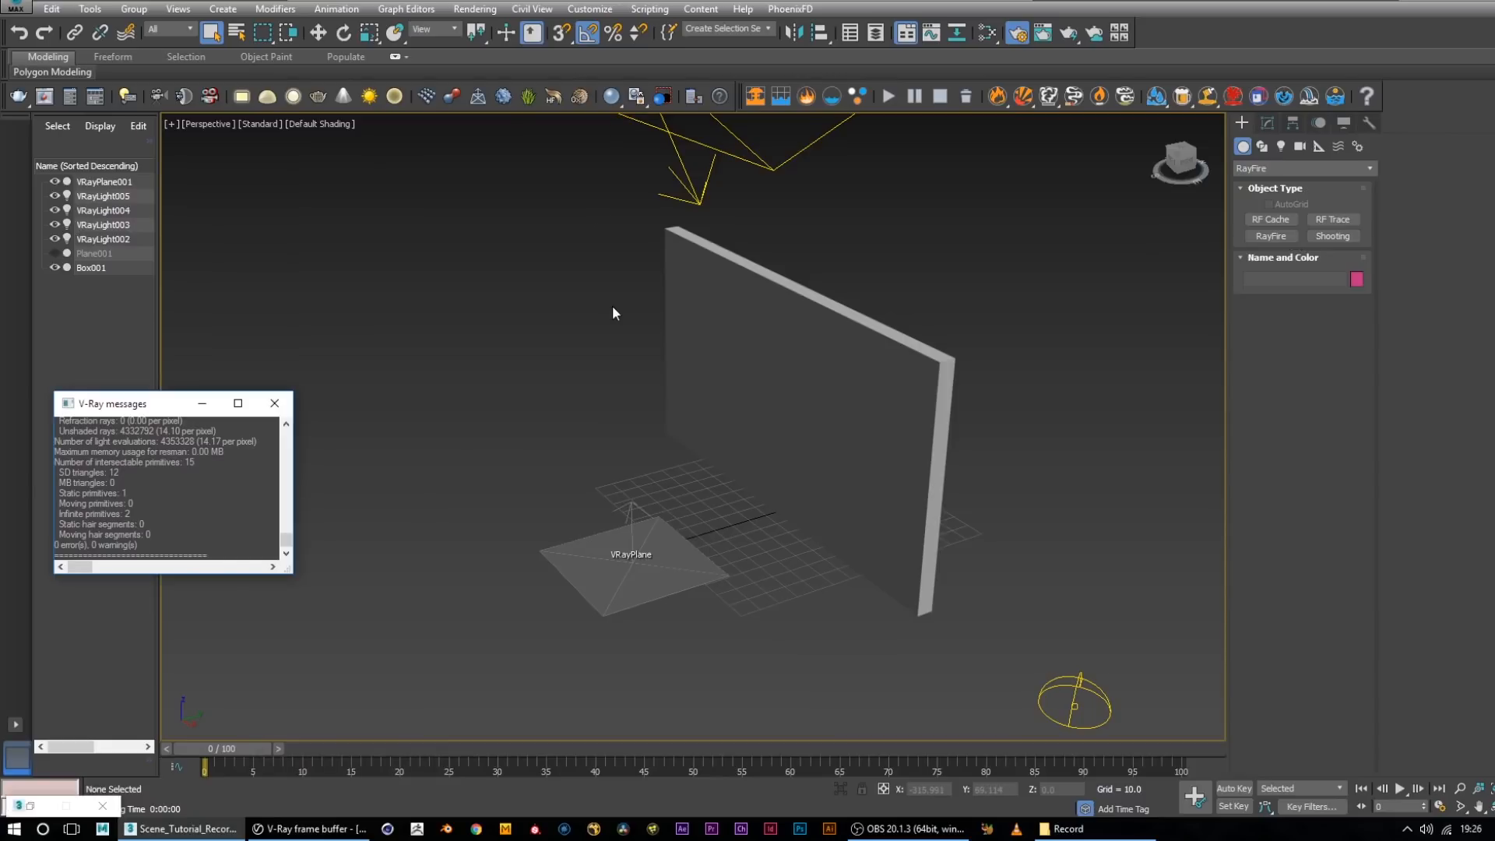
Add an Edit Poly modifier to the wall object Box001
{"action": "left_click", "coordinate": [677, 315]}
{"action": "left_click", "coordinate": [1260, 167]}
{"action": "left_click", "coordinate": [1267, 122]}
{"action": "left_click", "coordinate": [1279, 168]}
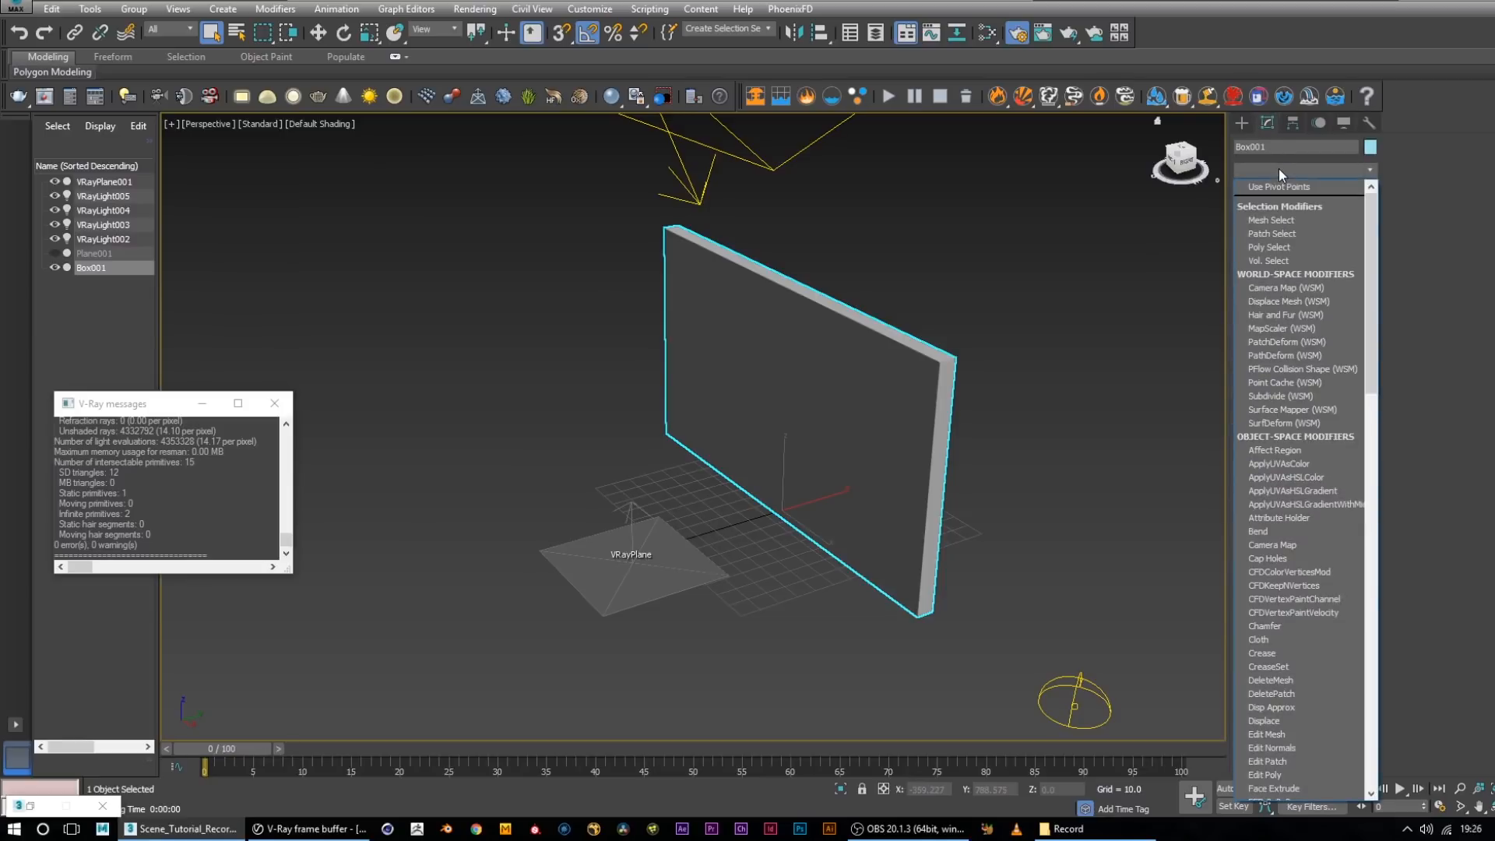
{"action": "key", "text": "e"}
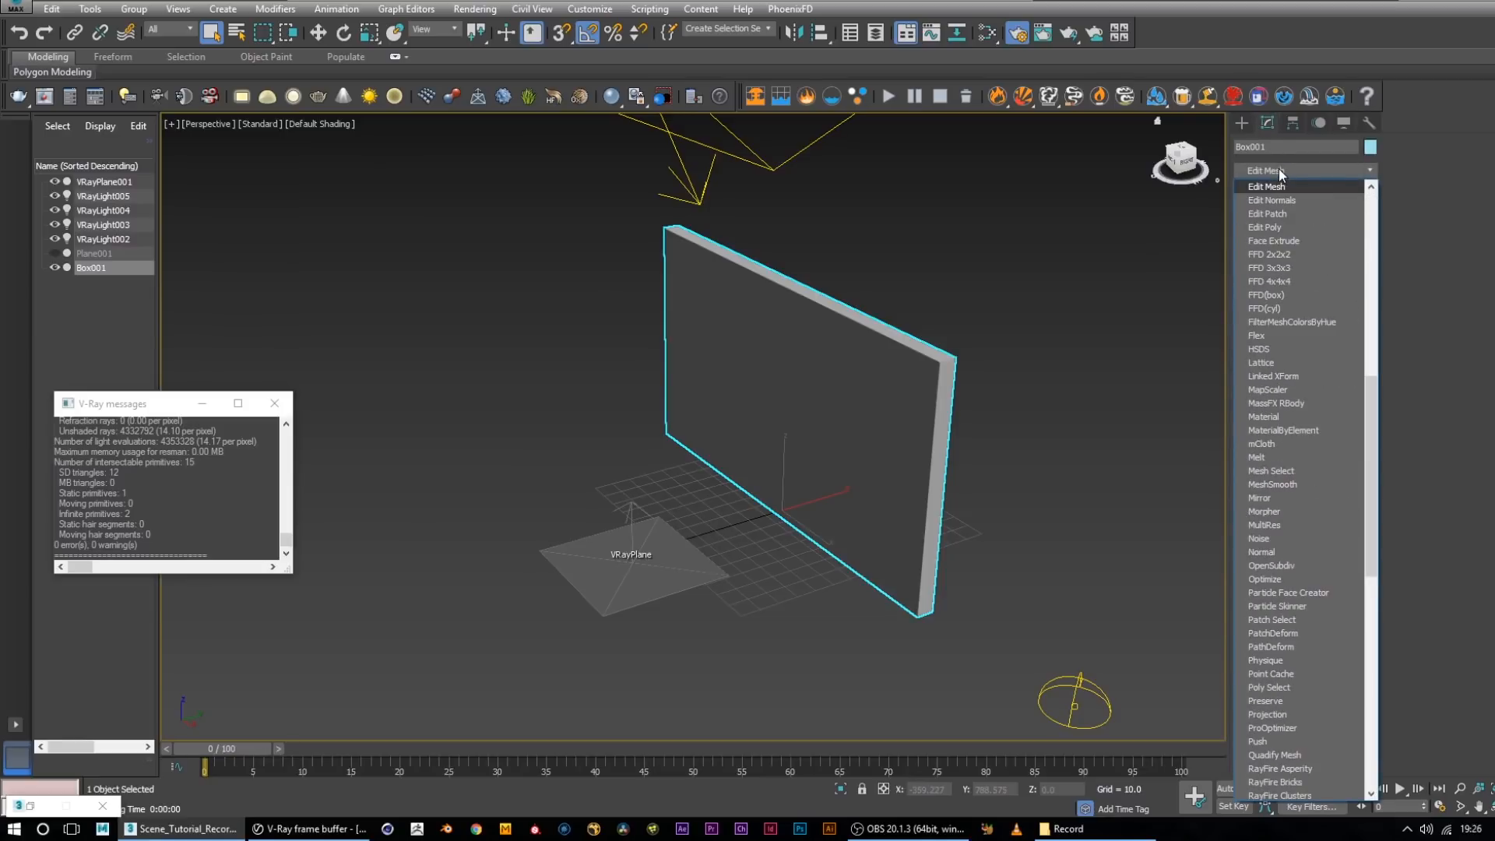
{"action": "left_click", "coordinate": [1295, 226]}
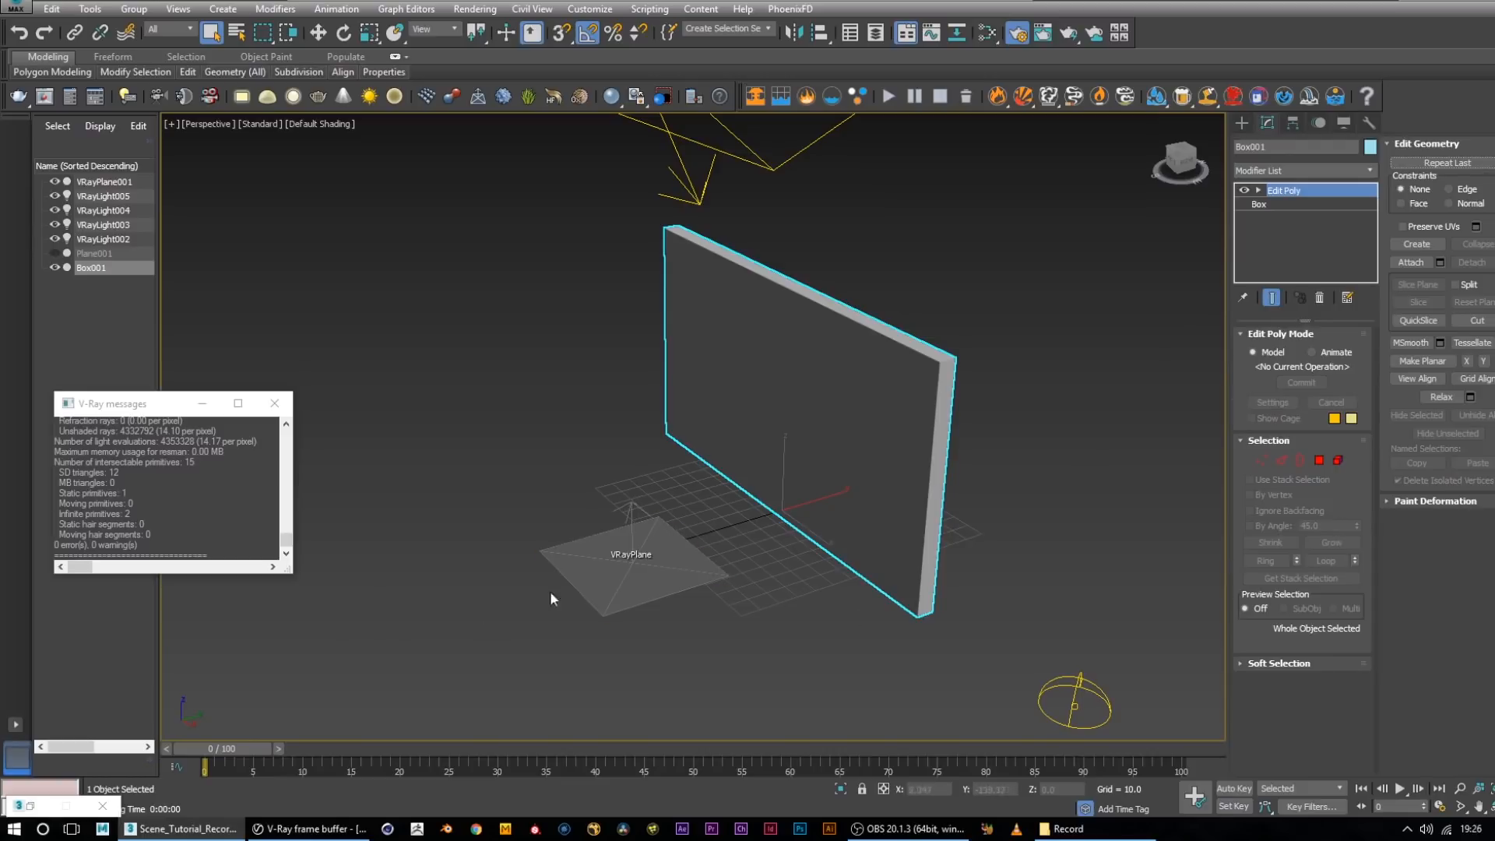
Add a UVW Map modifier to the wall and set its mapping to Box
{"action": "left_click", "coordinate": [1278, 170]}
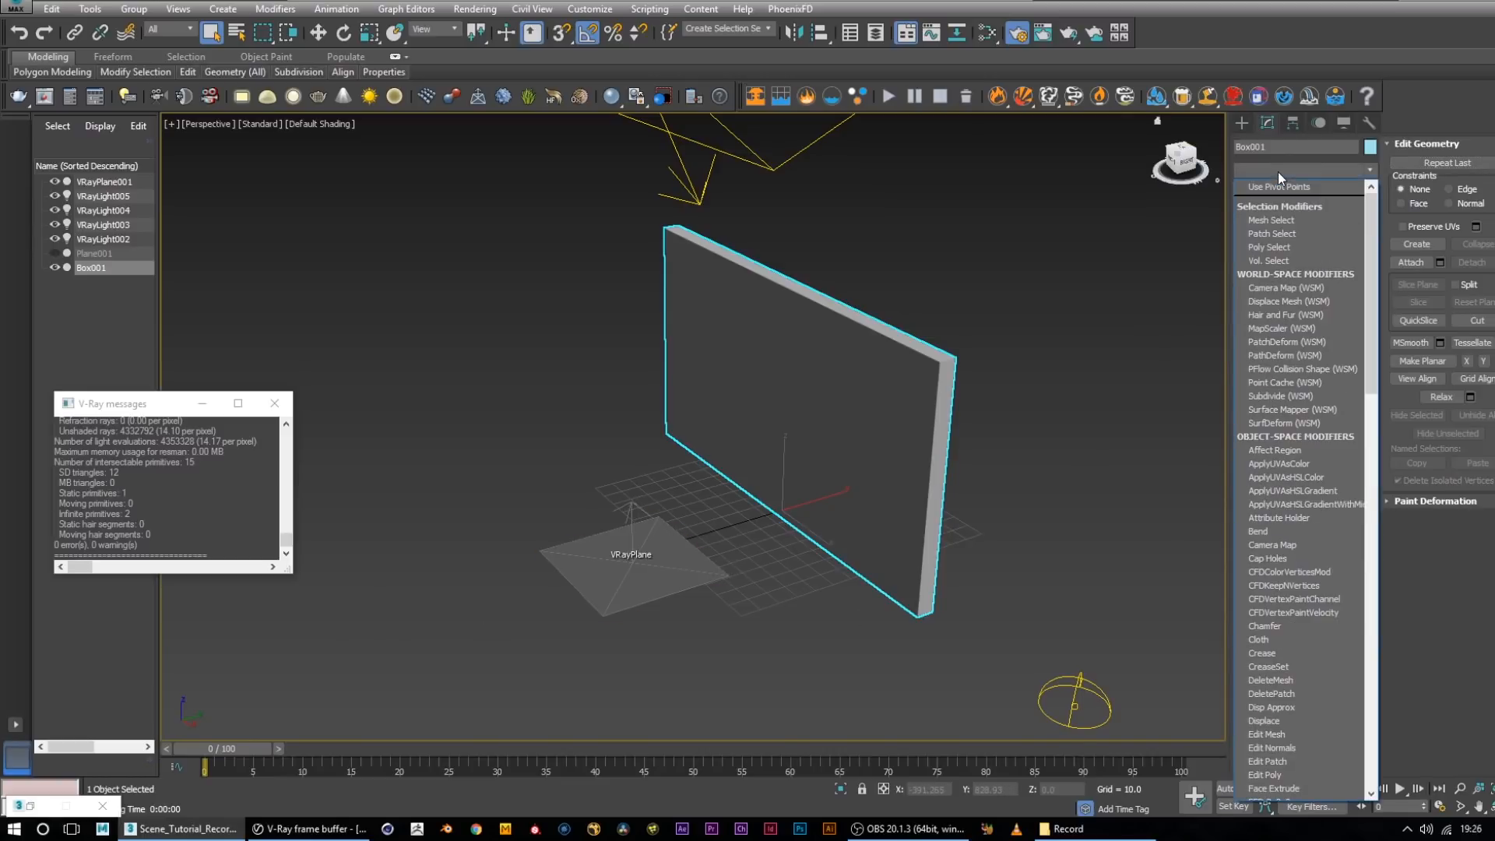
{"action": "key", "text": "u"}
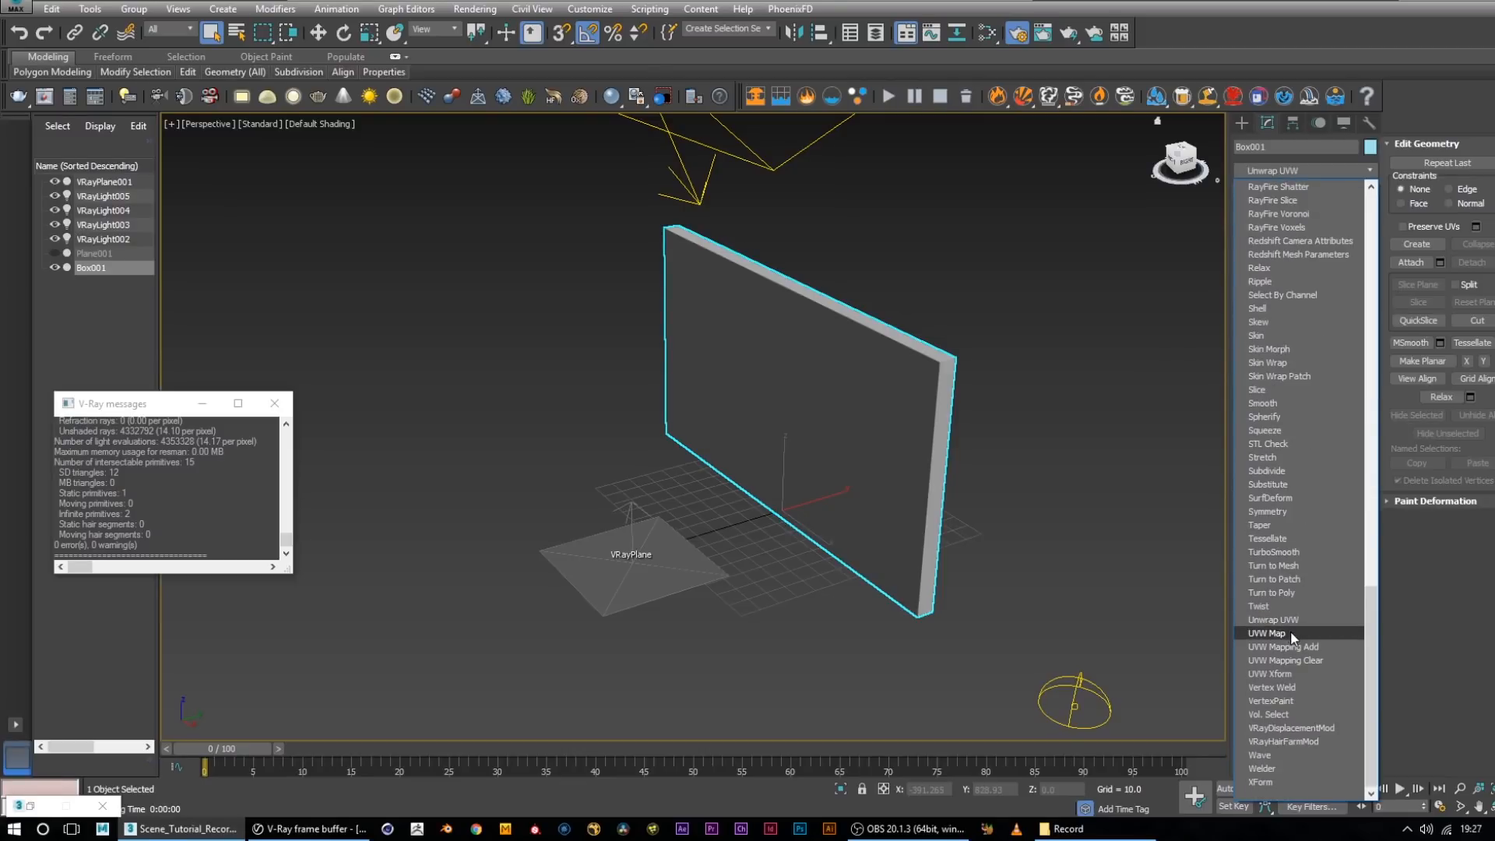
{"action": "left_click", "coordinate": [1268, 633]}
{"action": "left_click", "coordinate": [1272, 424]}
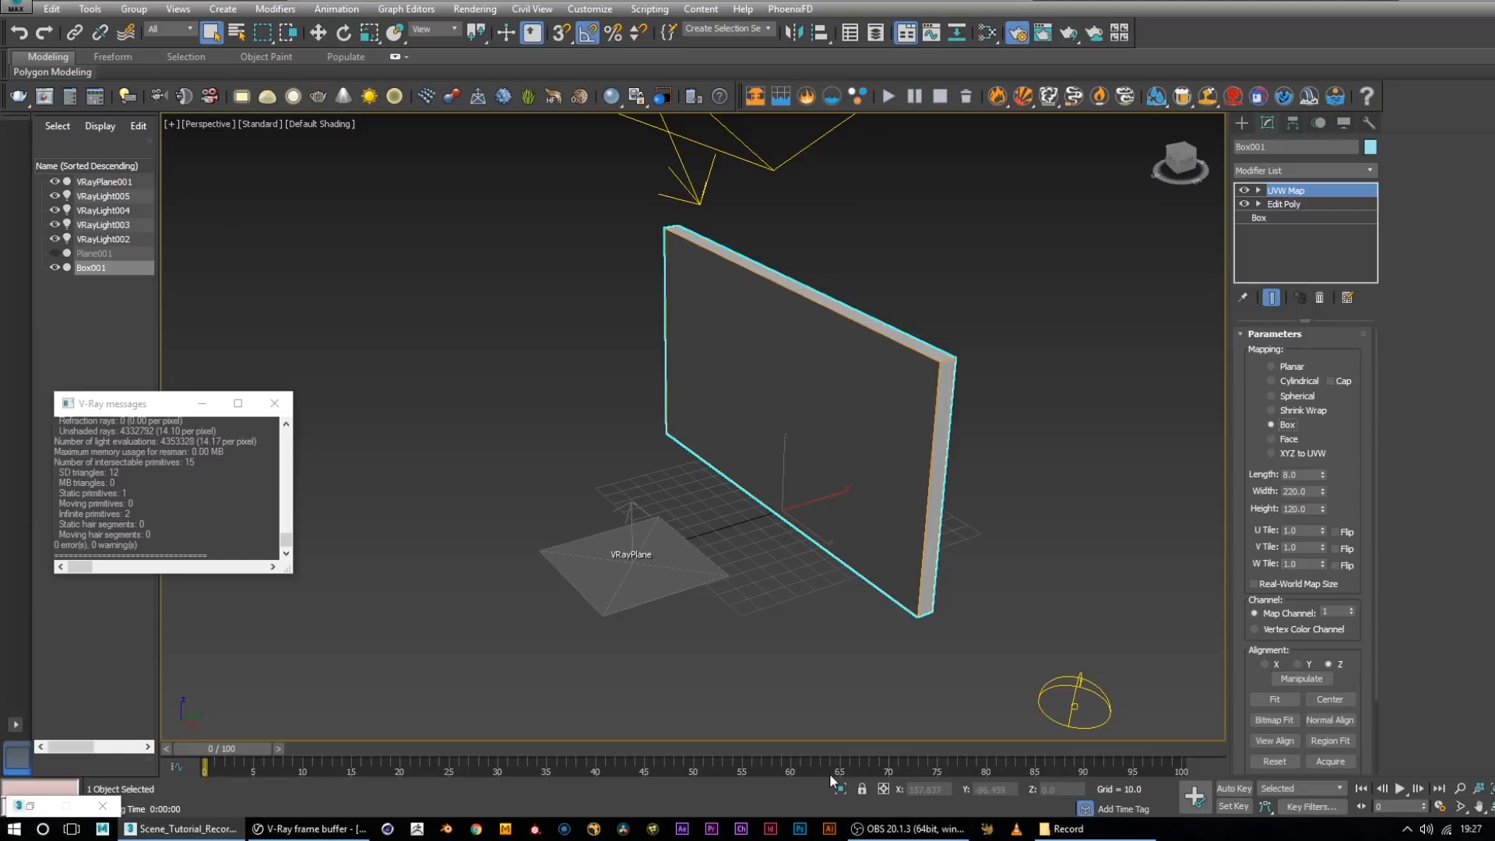
Bring the Old Wall_2 diffuse texture from the Bricks_Wall folder into the Slate Material Editor as a bitmap beside Material #2
{"action": "key", "text": "m"}
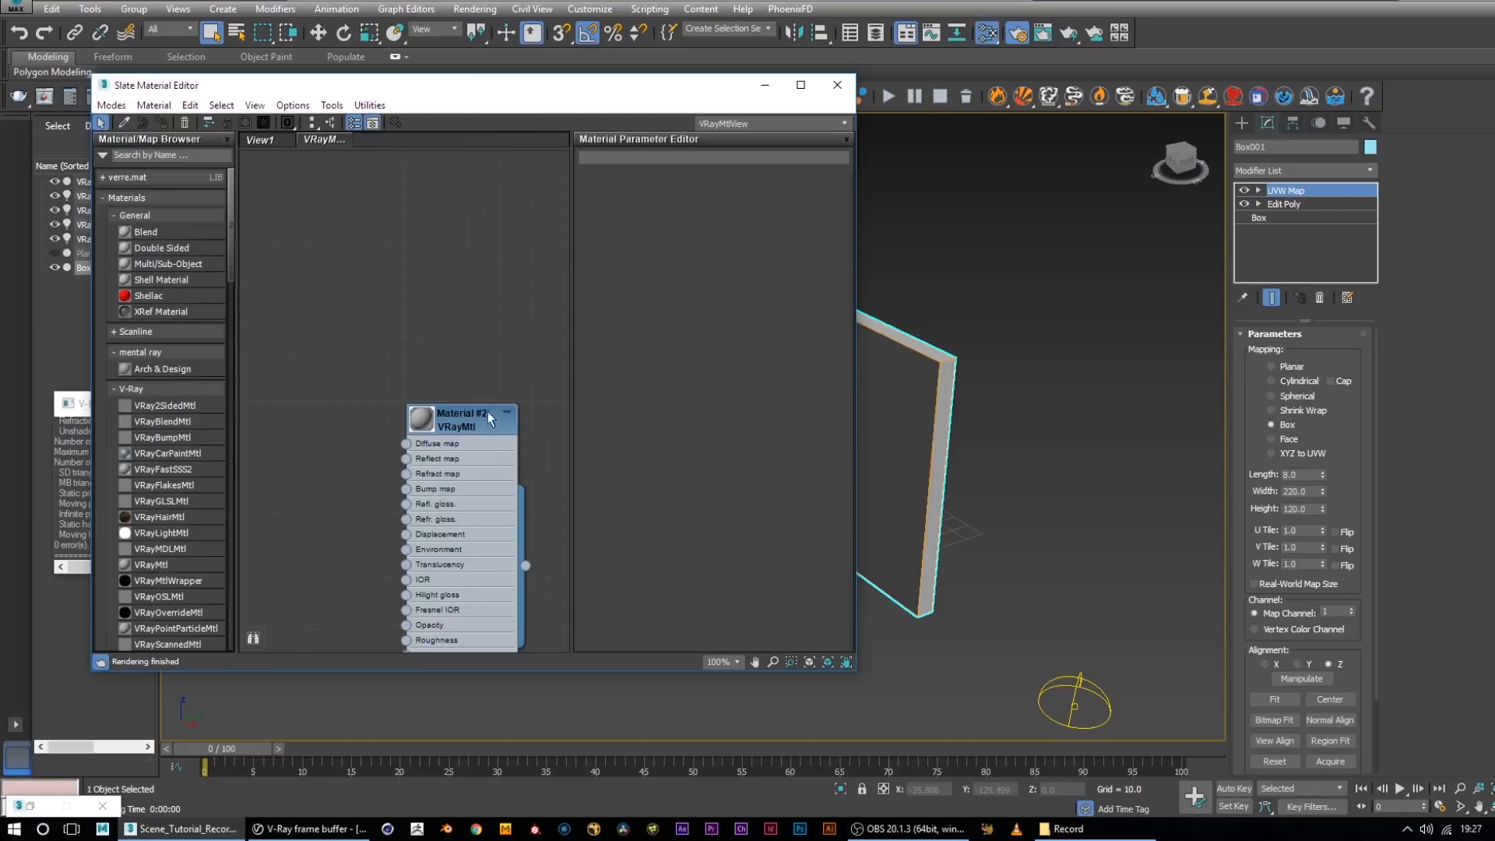
{"action": "left_click_drag", "start_coordinate": [465, 426], "coordinate": [499, 237]}
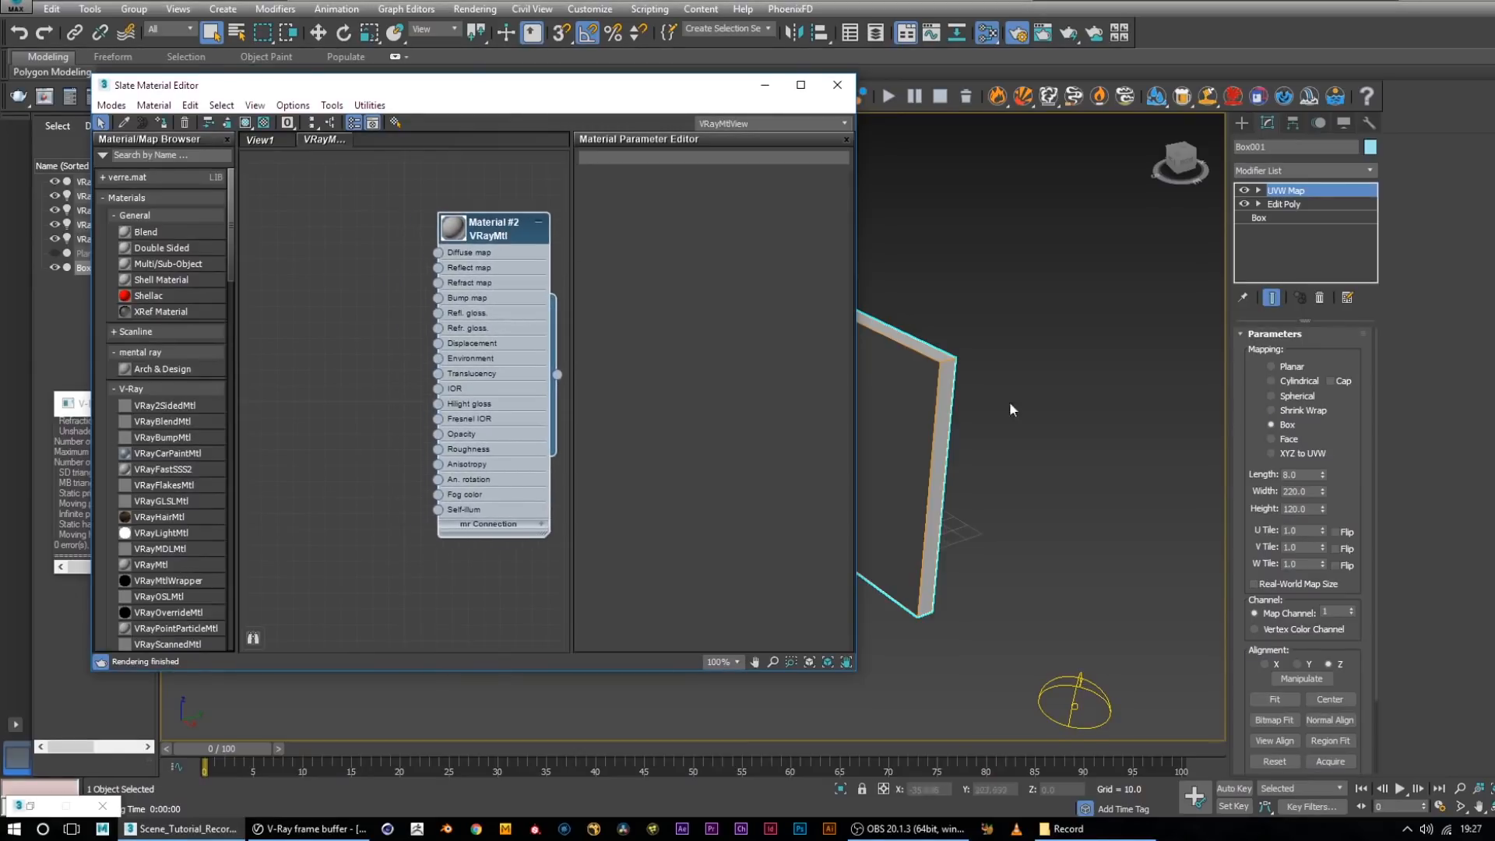
{"action": "left_click", "coordinate": [1065, 829]}
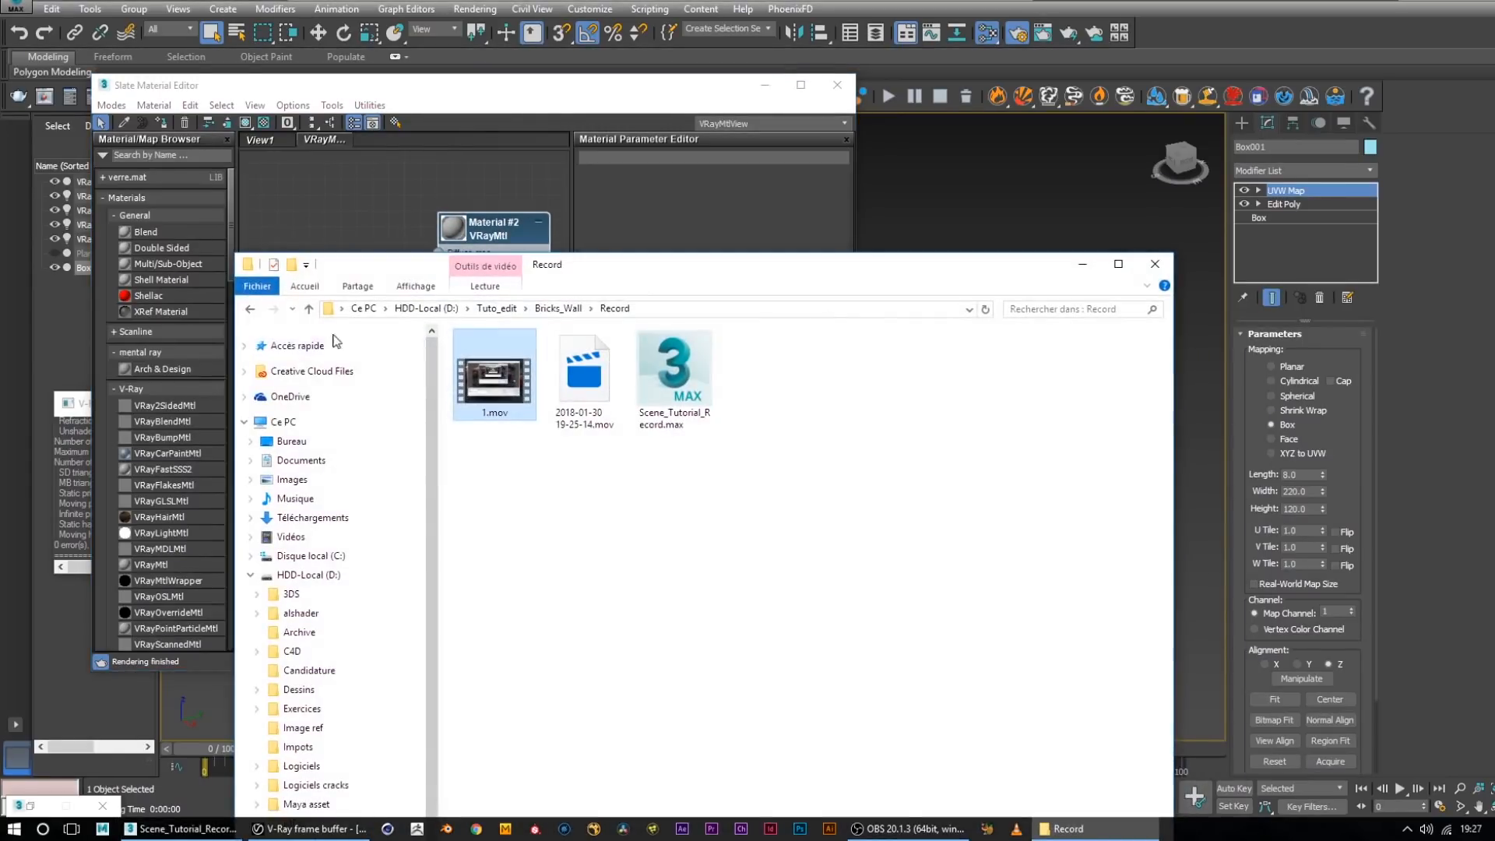
{"action": "left_click", "coordinate": [251, 309]}
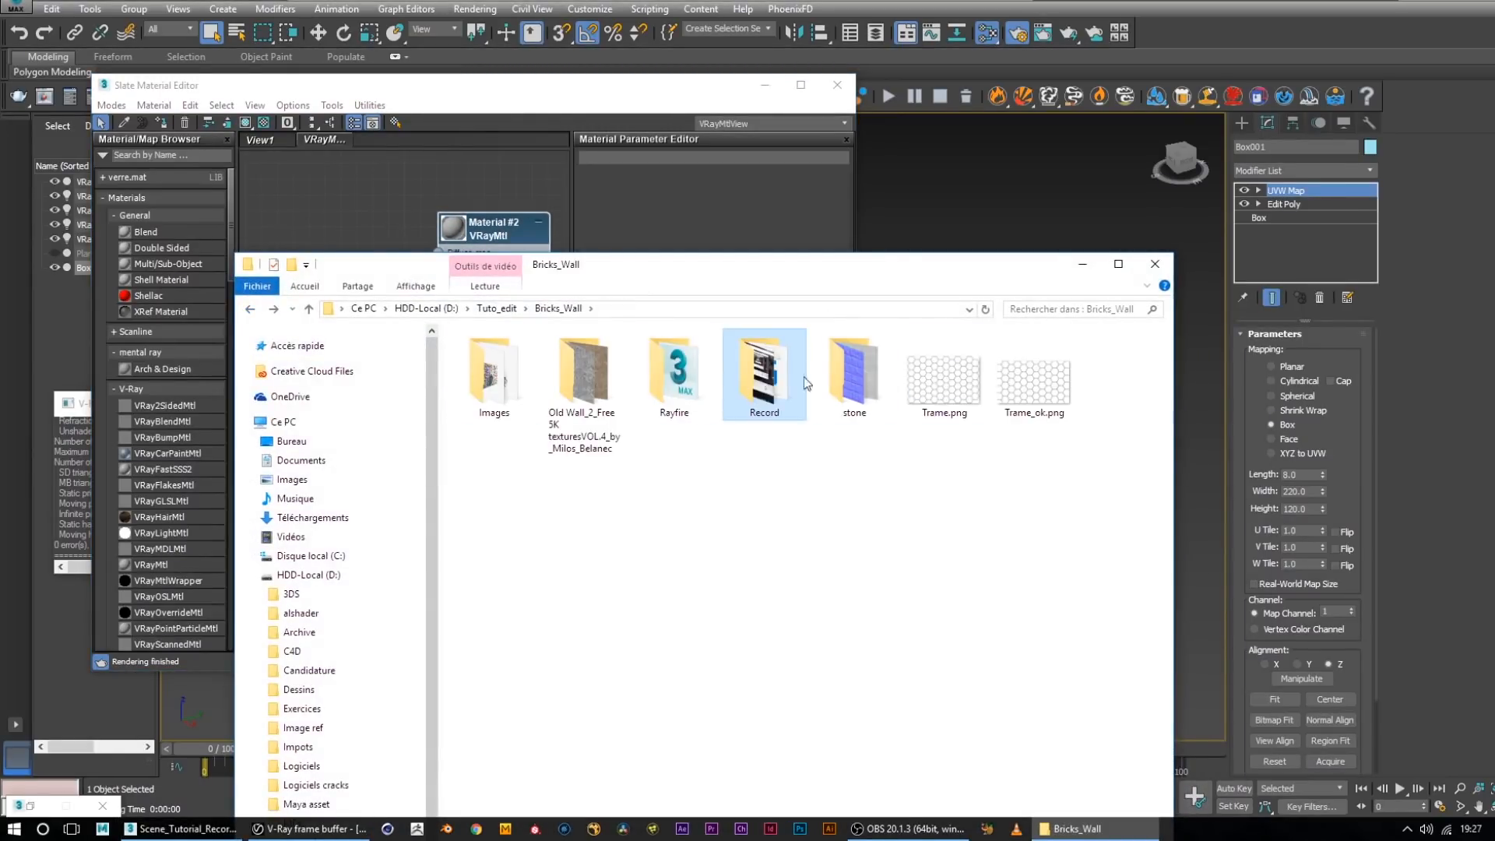
{"action": "double_click", "coordinate": [575, 353]}
{"action": "left_click_drag", "start_coordinate": [779, 265], "coordinate": [1346, 238]}
{"action": "left_click_drag", "start_coordinate": [1062, 343], "coordinate": [300, 257]}
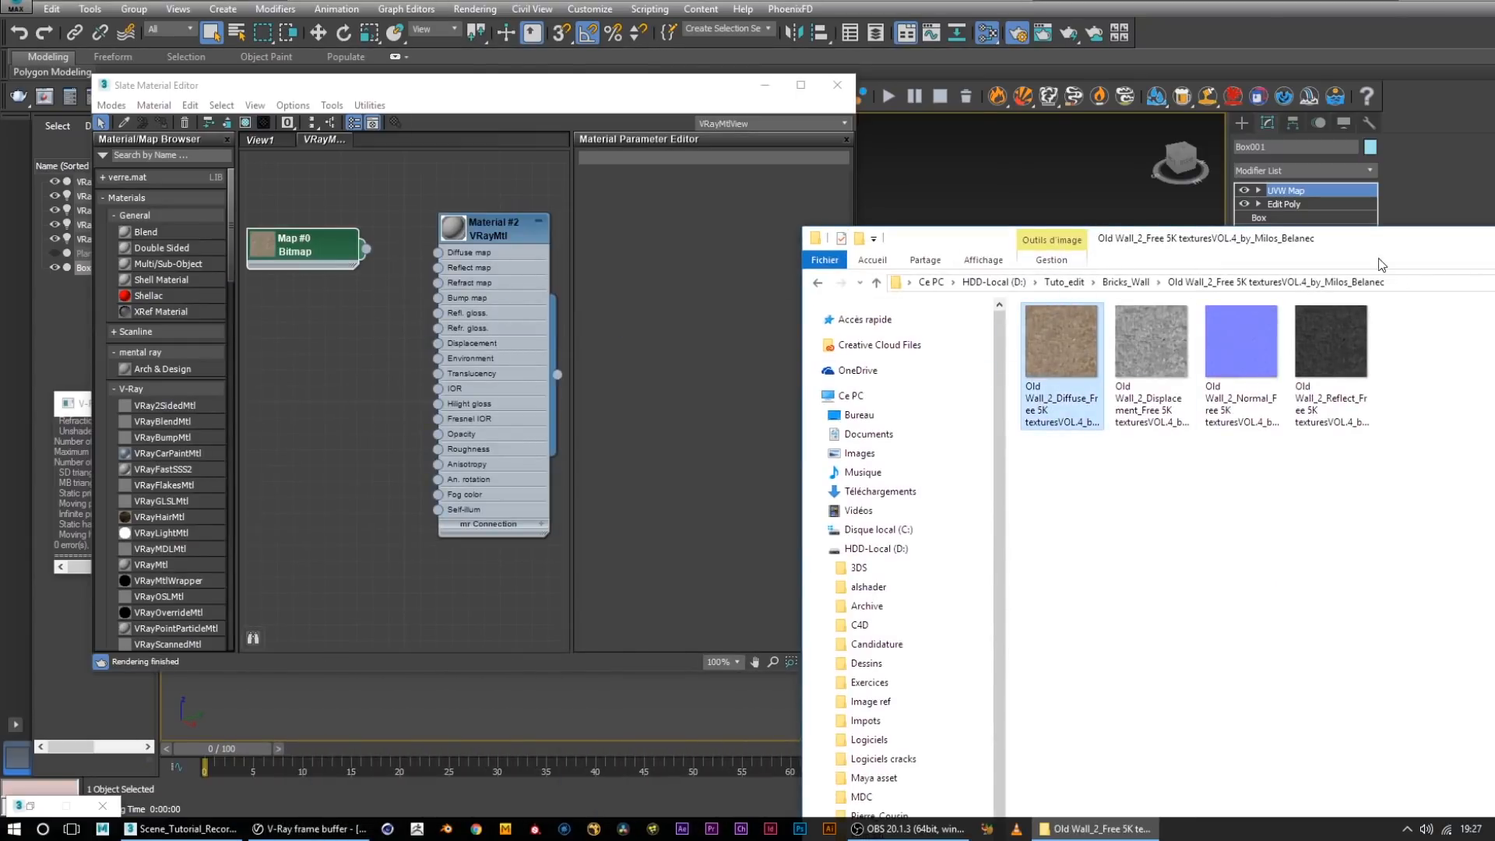
{"action": "left_click_drag", "start_coordinate": [1377, 260], "coordinate": [973, 232]}
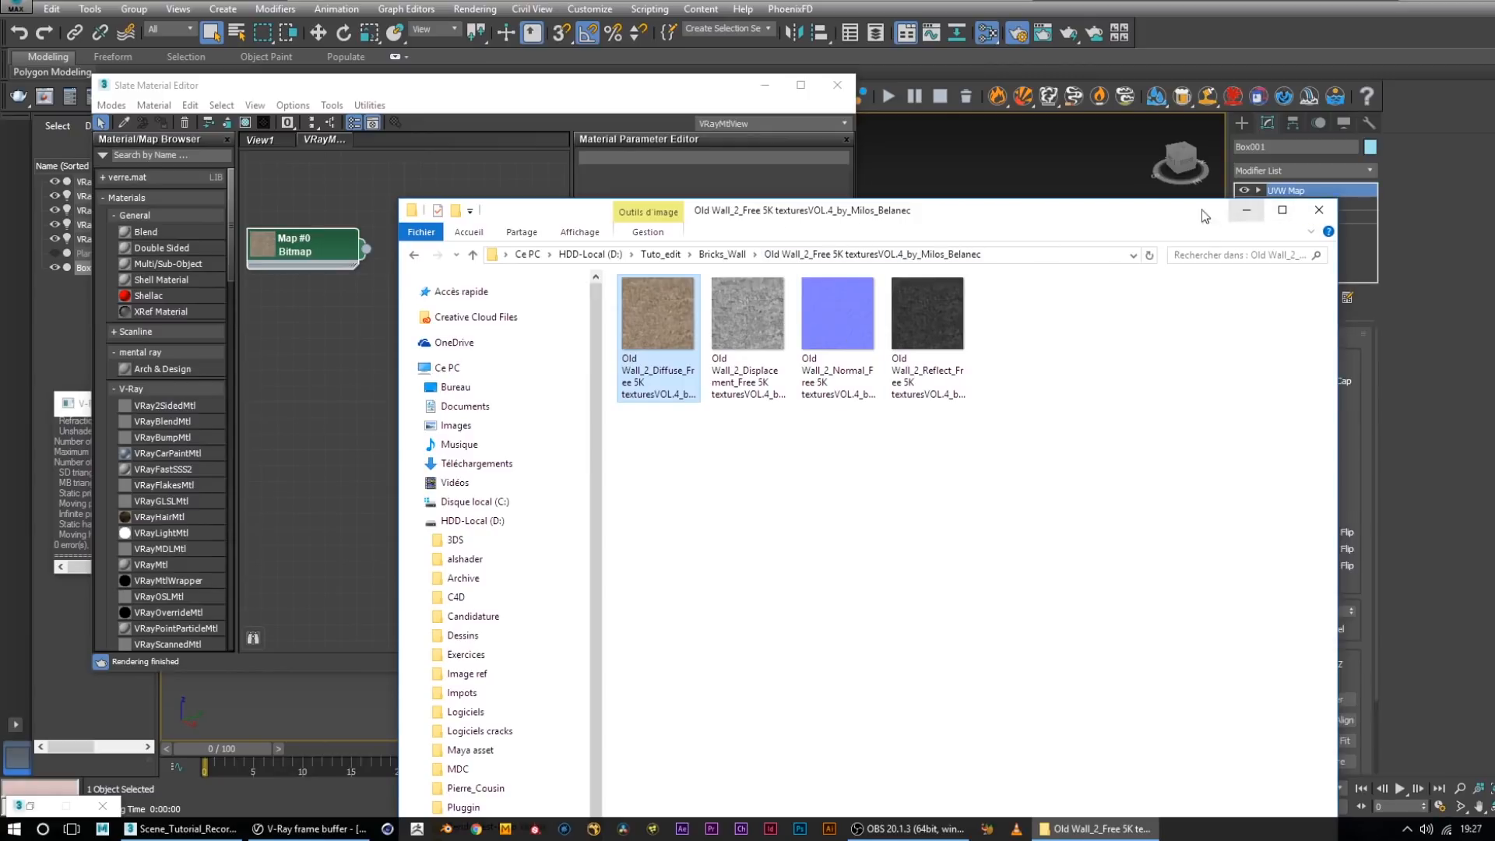
{"action": "left_click", "coordinate": [1246, 209]}
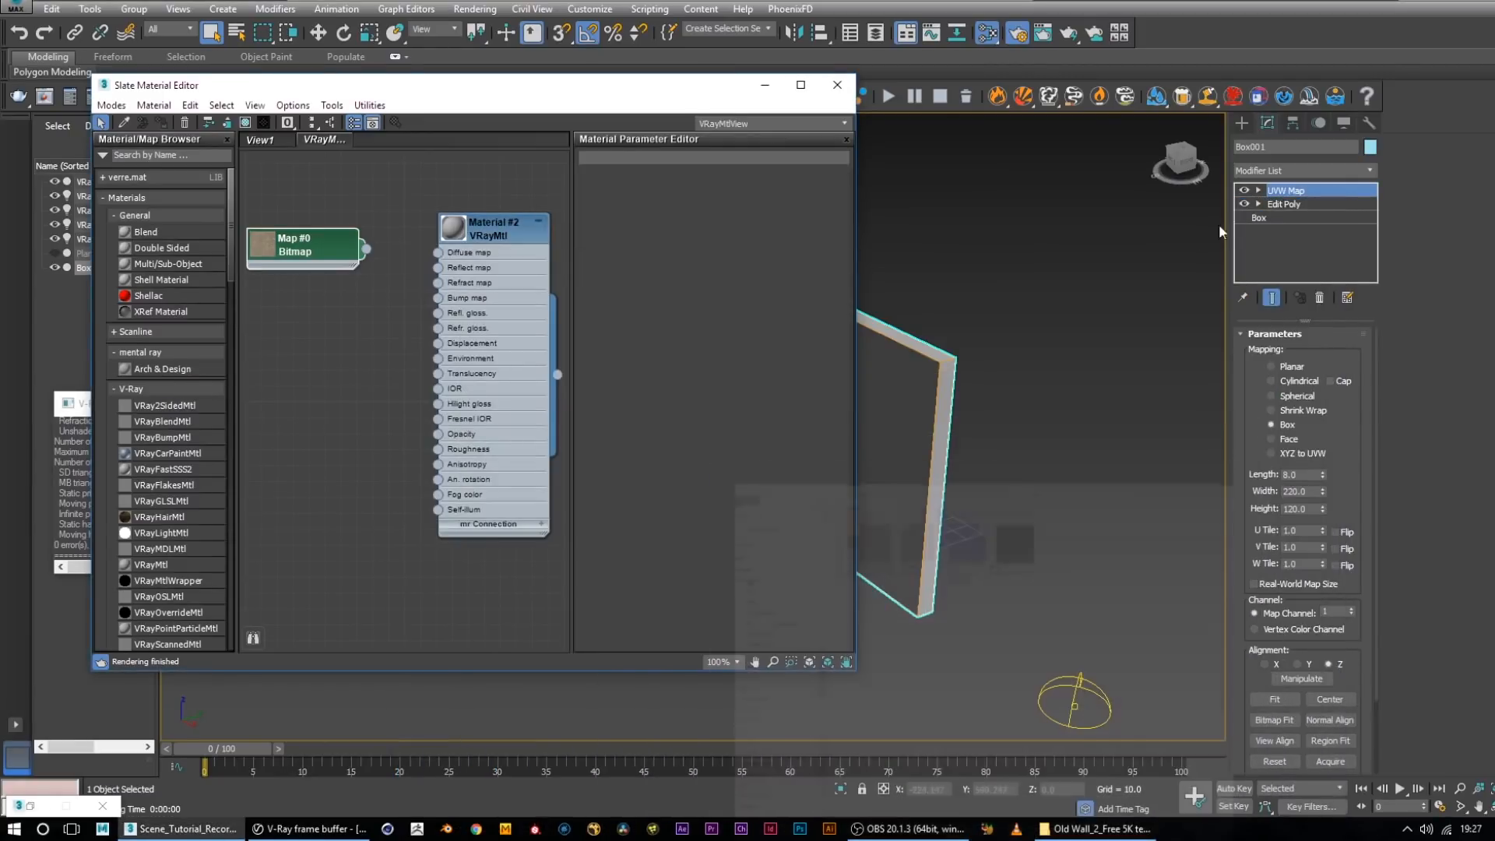
Connect the bitmap to the diffuse map of Material #2 and show the shaded material in the viewport
{"action": "left_click_drag", "start_coordinate": [366, 250], "coordinate": [437, 253]}
{"action": "left_click_drag", "start_coordinate": [477, 92], "coordinate": [551, 165]}
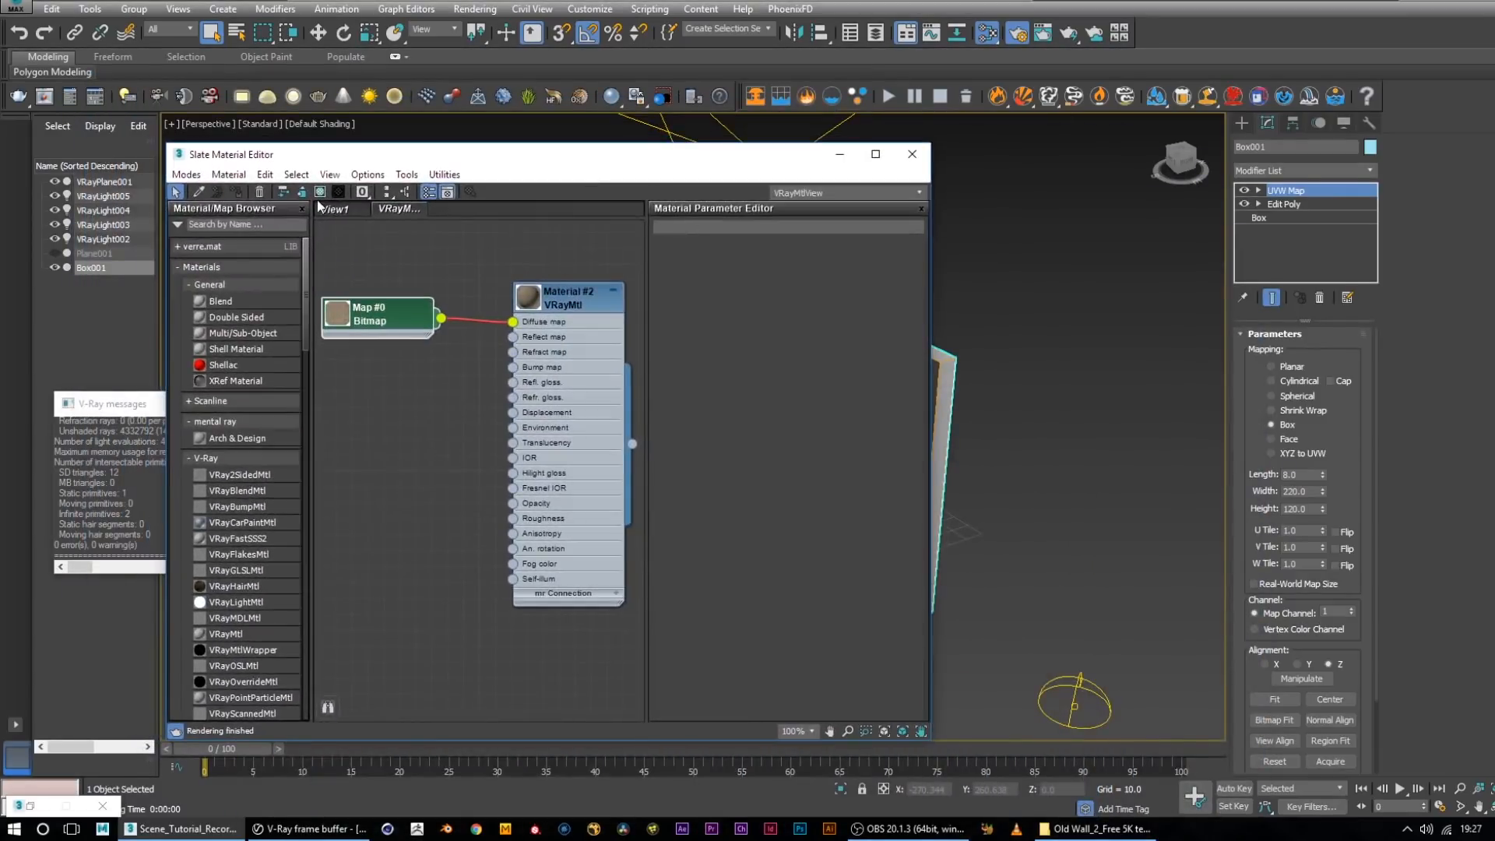
{"action": "double_click", "coordinate": [570, 293]}
{"action": "left_click_drag", "start_coordinate": [366, 203], "coordinate": [205, 202]}
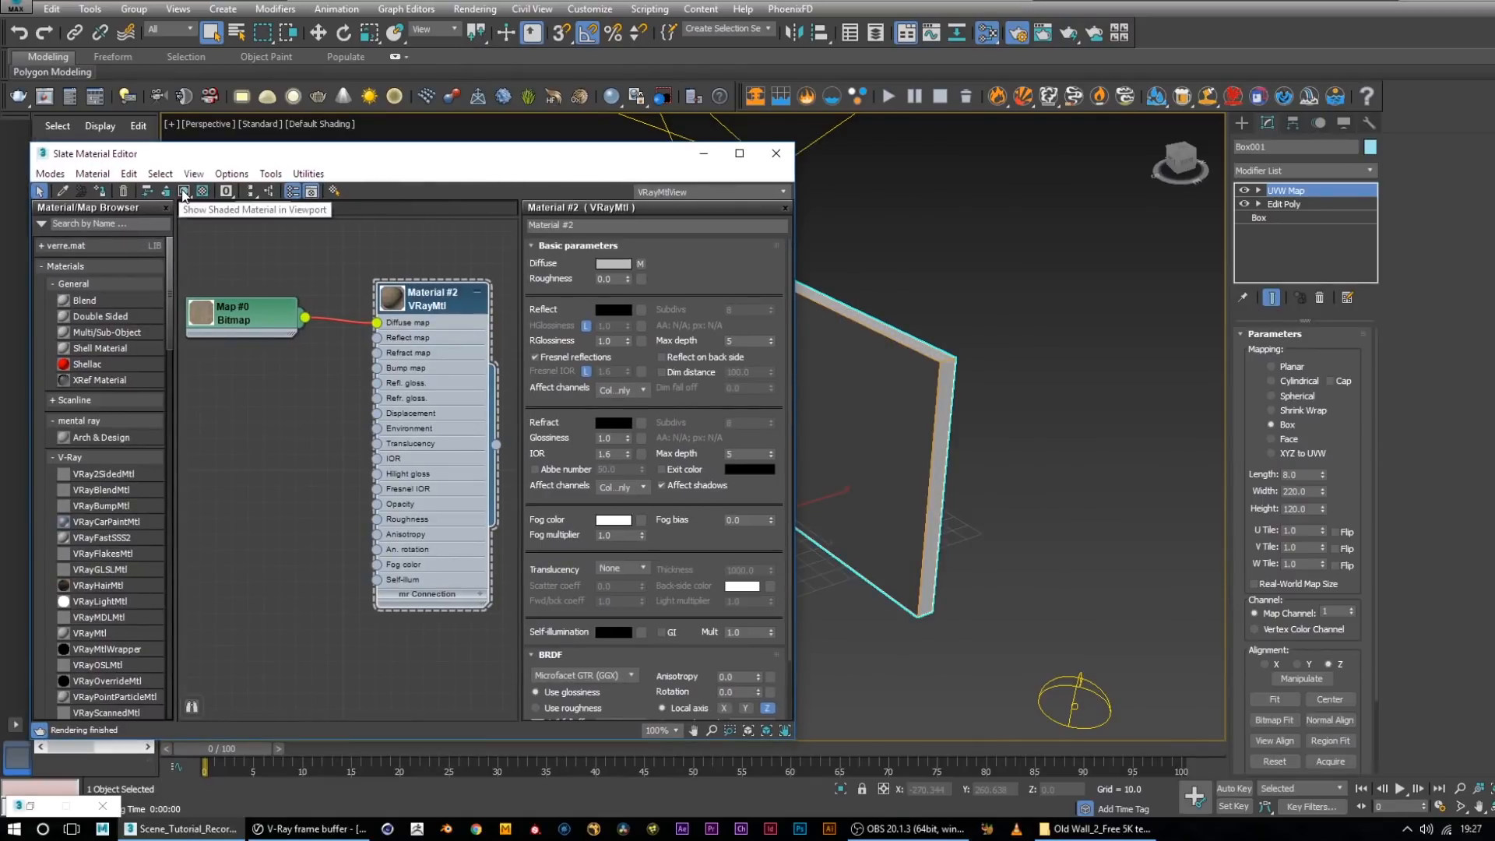
{"action": "left_click", "coordinate": [185, 192]}
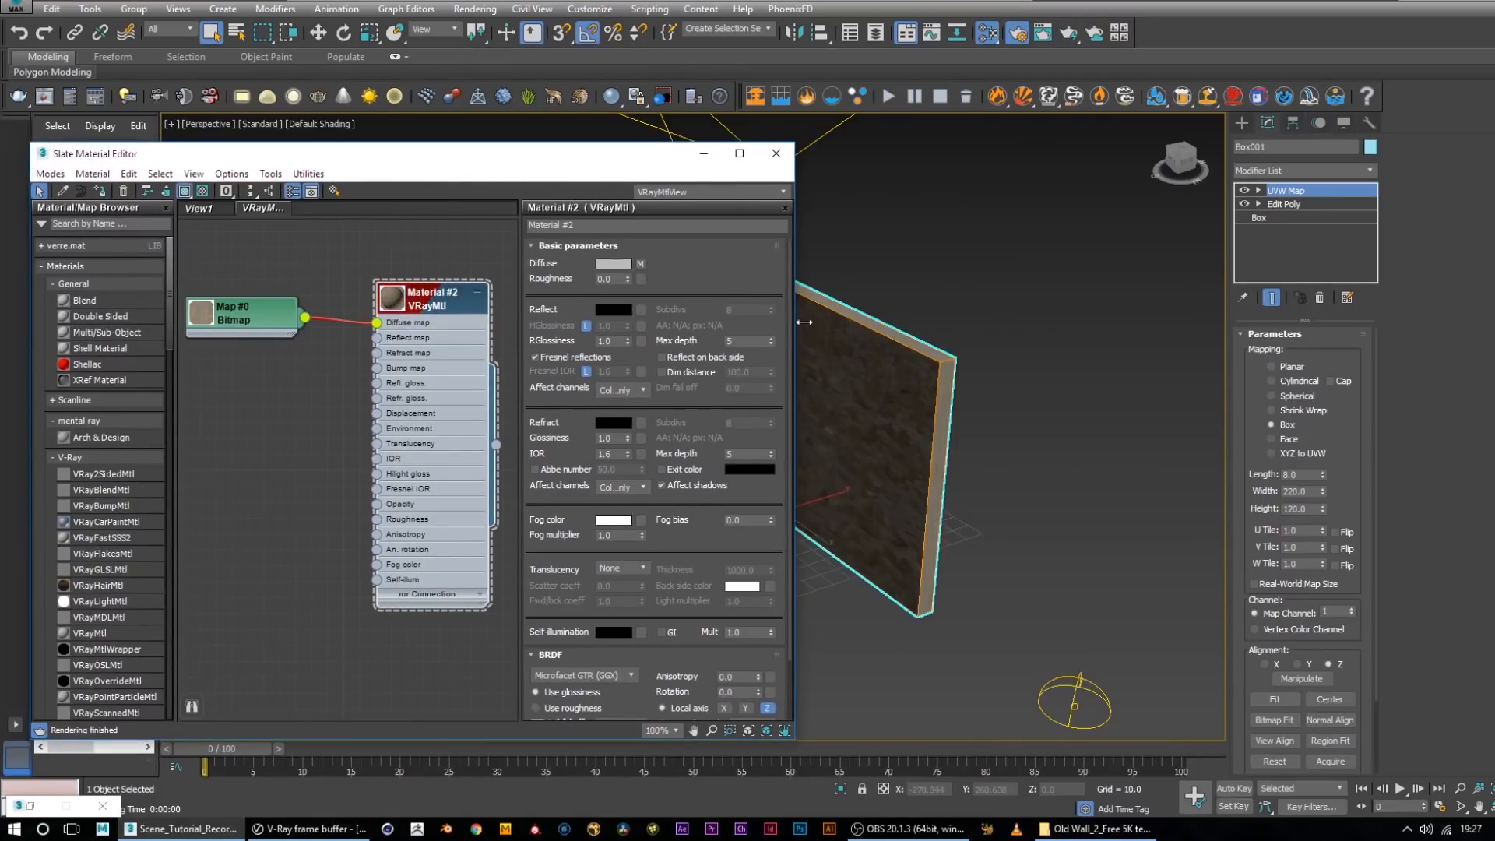
{"action": "left_click", "coordinate": [703, 153]}
Scale the wall's UVW Map gizmo up along its Y axis so the texture on the thin sides is less stretched
{"action": "scroll", "coordinate": [900, 423], "scroll_direction": "up", "scroll_amount": 5}
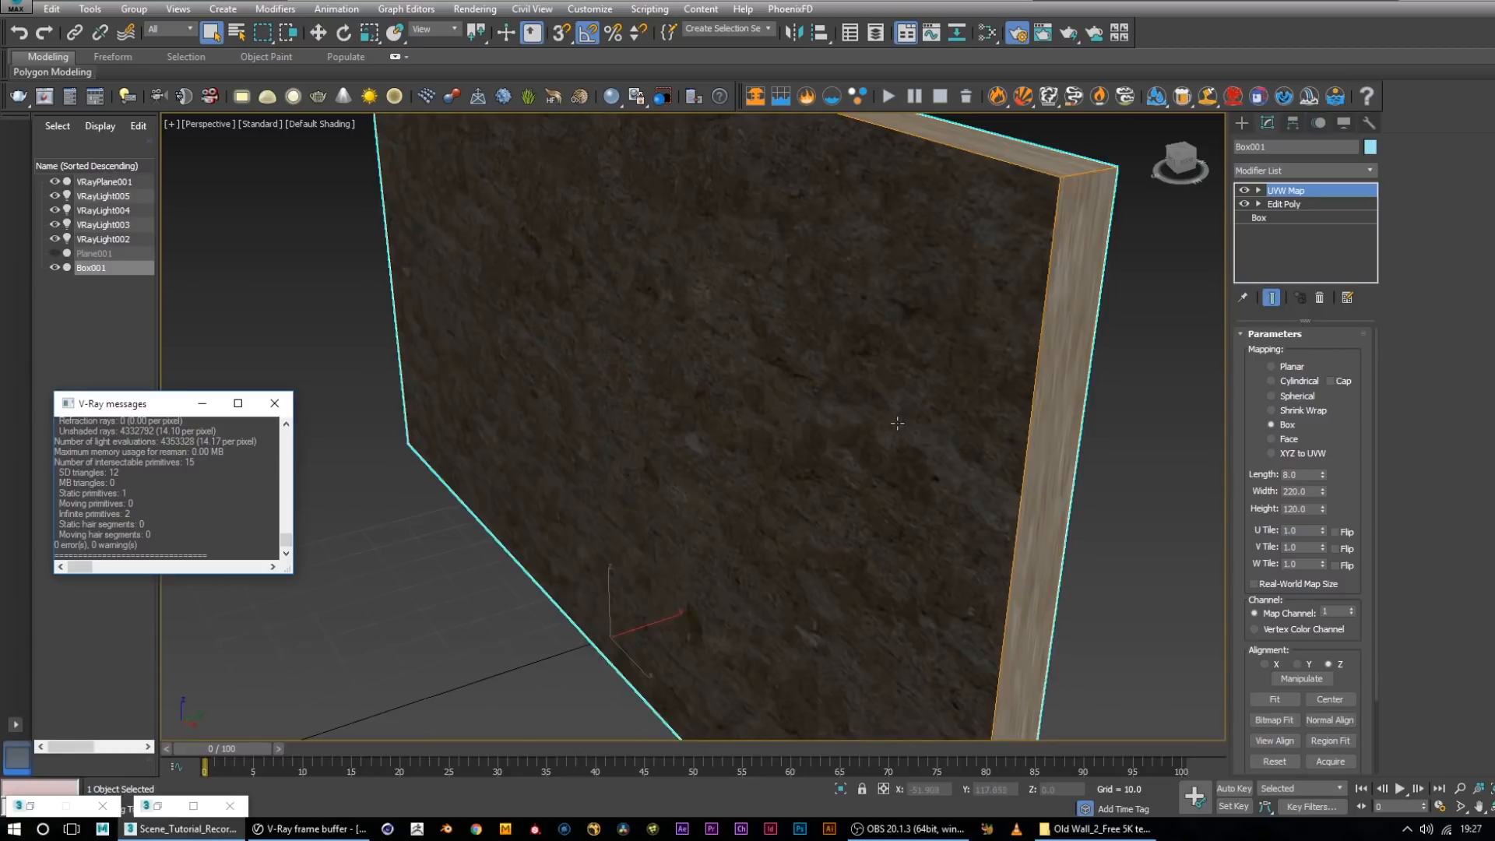
{"action": "scroll", "coordinate": [898, 423], "scroll_direction": "down", "scroll_amount": 3}
{"action": "middle_click_drag", "start_coordinate": [898, 427], "coordinate": [904, 390], "text": "alt"}
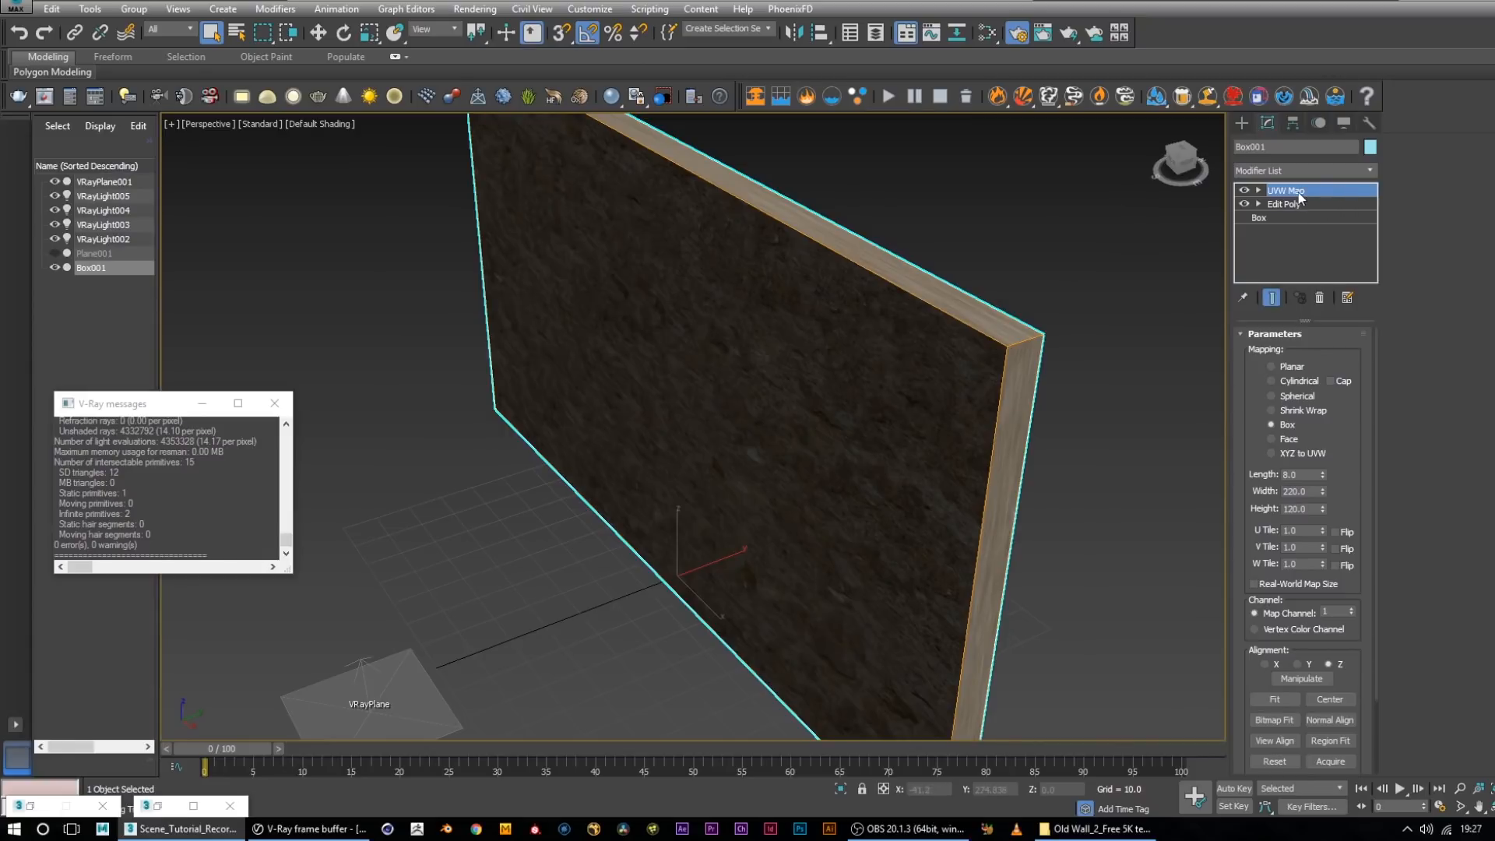
{"action": "key", "text": "w"}
{"action": "key", "text": "r"}
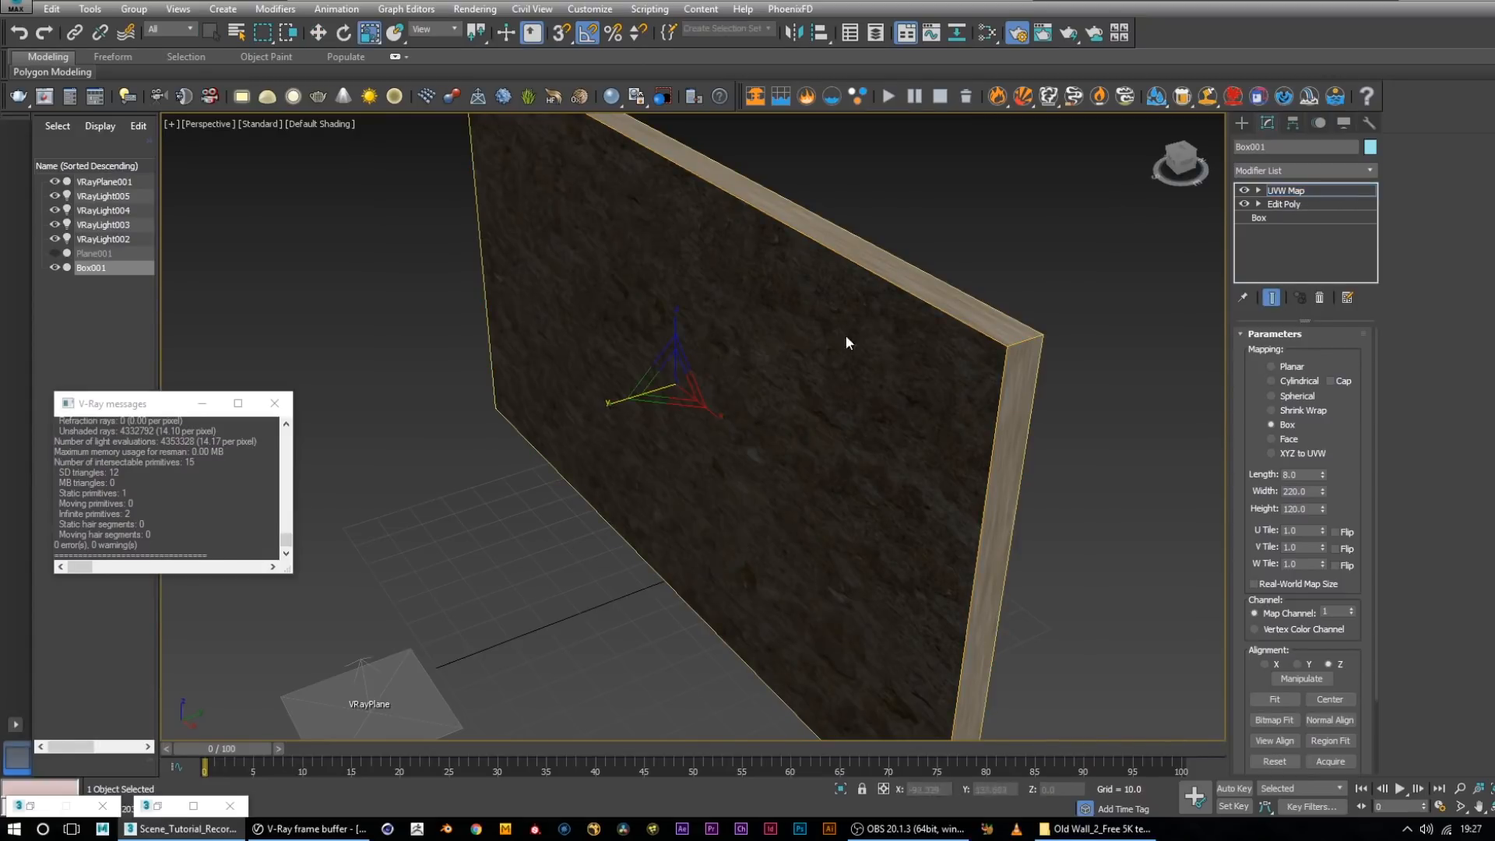
{"action": "left_click_drag", "start_coordinate": [613, 402], "coordinate": [448, 454]}
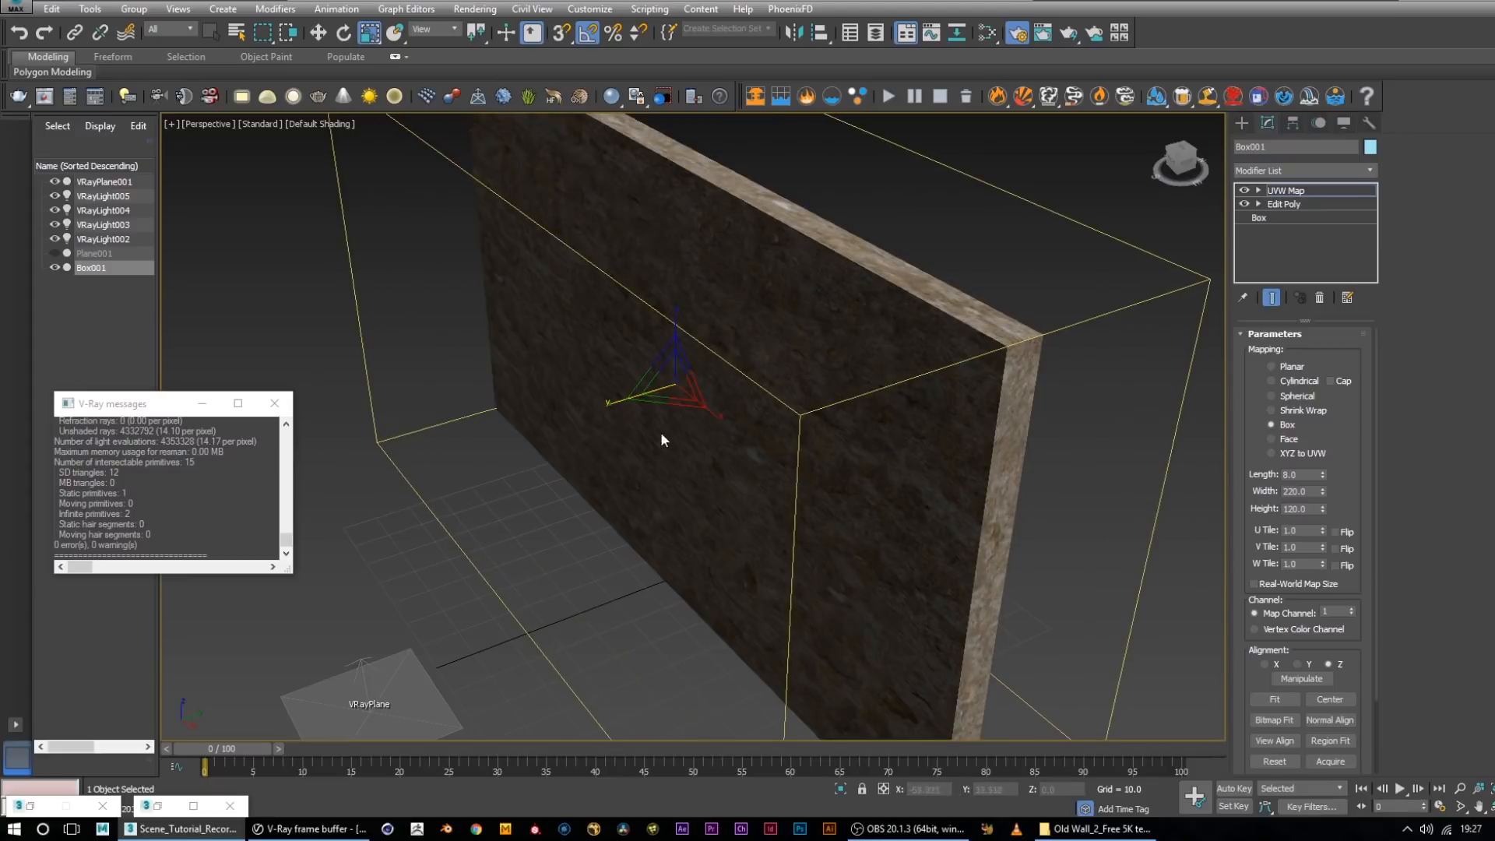
{"action": "left_click_drag", "start_coordinate": [613, 404], "coordinate": [583, 414]}
Render a test image of the textured wall from a wider angle, stop the render and return to the viewport
{"action": "scroll", "coordinate": [1057, 377], "scroll_direction": "up", "scroll_amount": 4}
{"action": "middle_click_drag", "start_coordinate": [1057, 377], "coordinate": [775, 524], "text": "alt"}
{"action": "middle_click_drag", "start_coordinate": [682, 362], "coordinate": [873, 464], "text": "alt"}
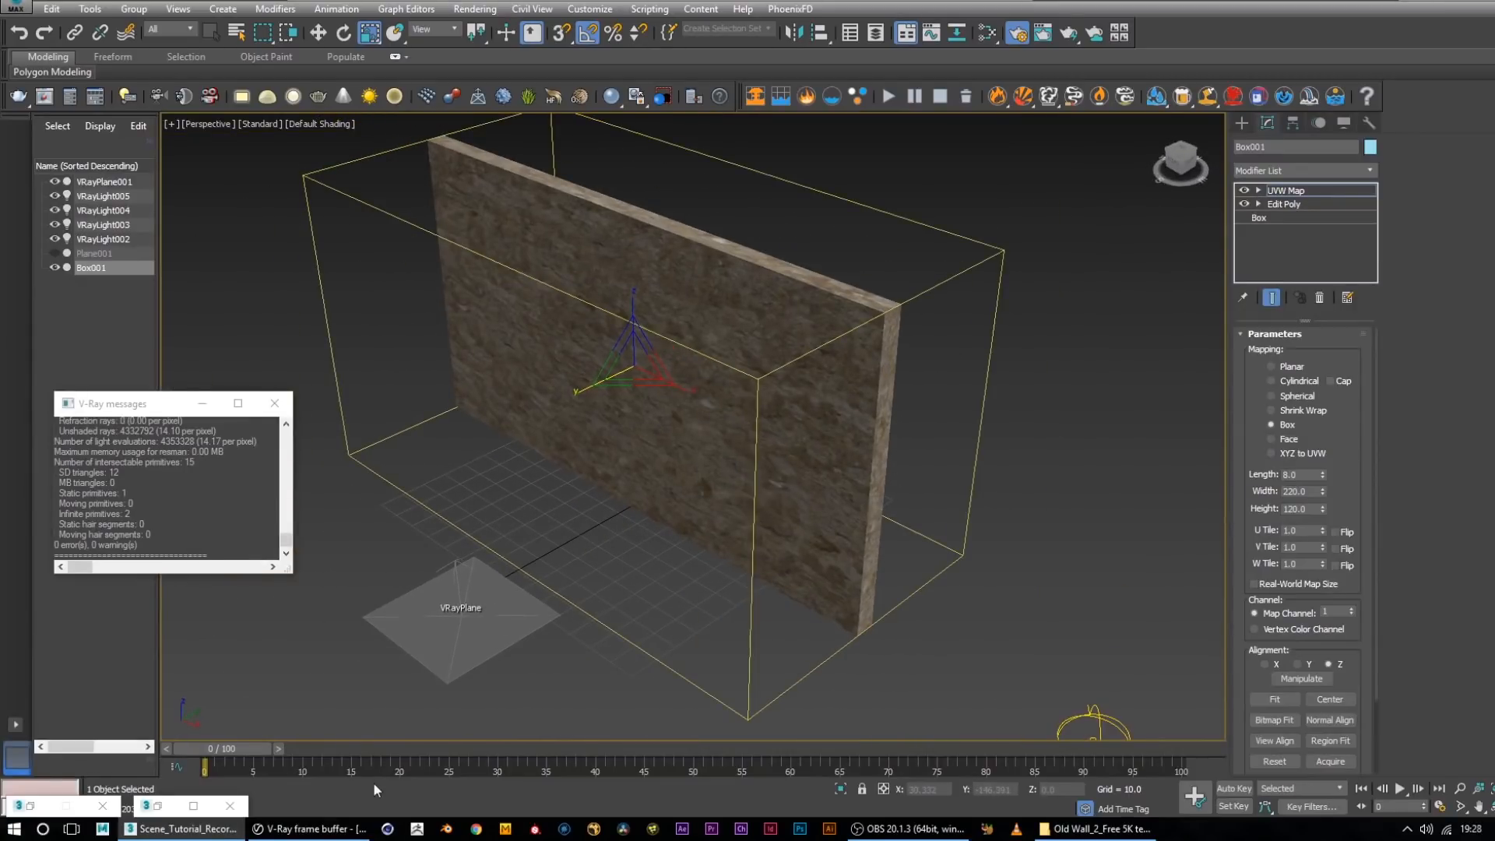
{"action": "left_click", "coordinate": [310, 829]}
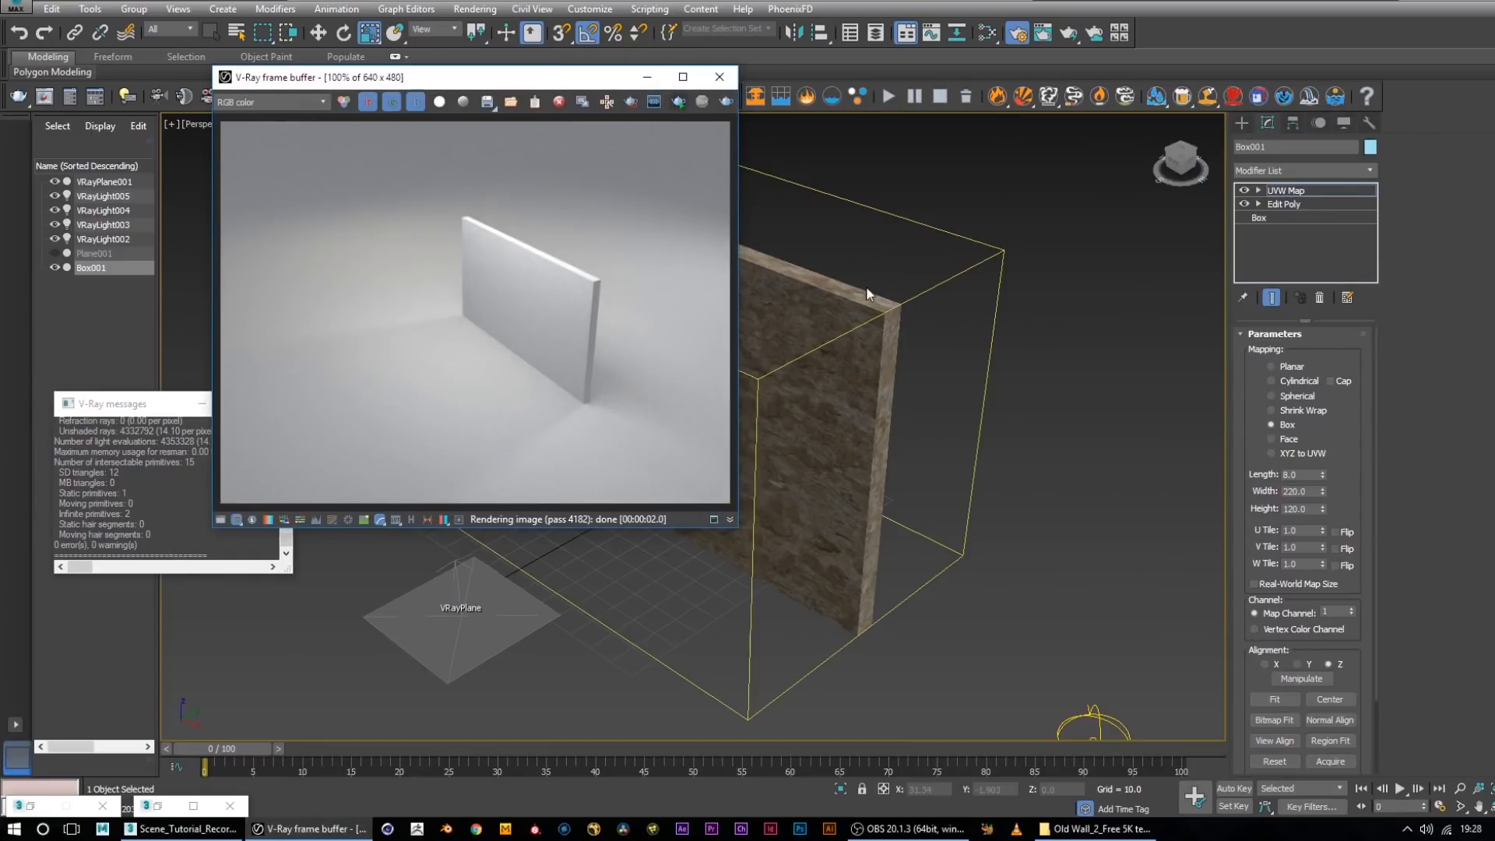
{"action": "key", "text": "shift+q"}
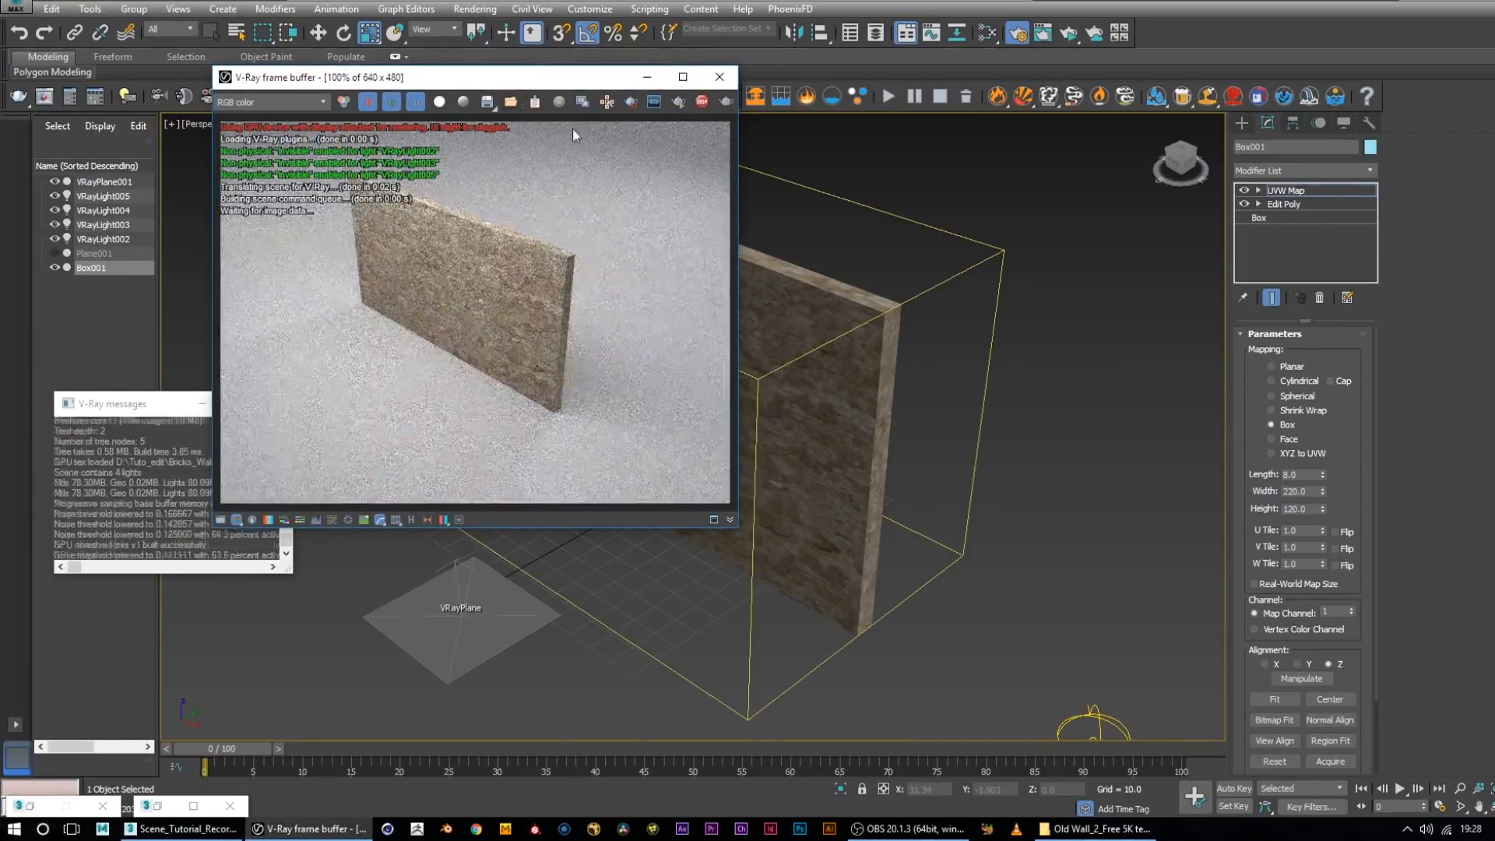
{"action": "left_click", "coordinate": [701, 102]}
{"action": "left_click", "coordinate": [647, 76]}
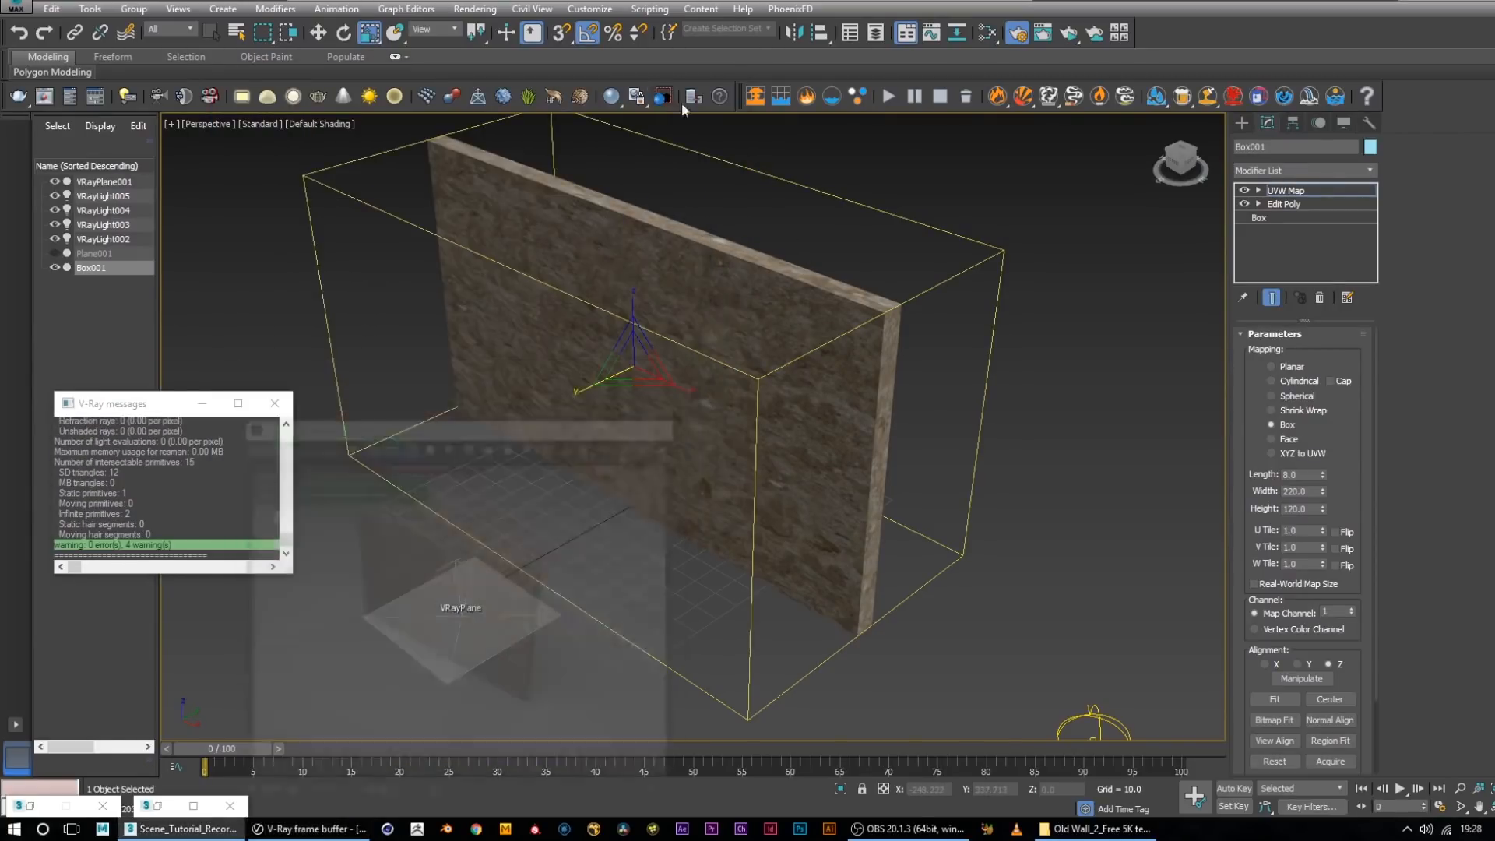
{"action": "middle_click_drag", "start_coordinate": [1012, 558], "coordinate": [946, 510], "text": "alt"}
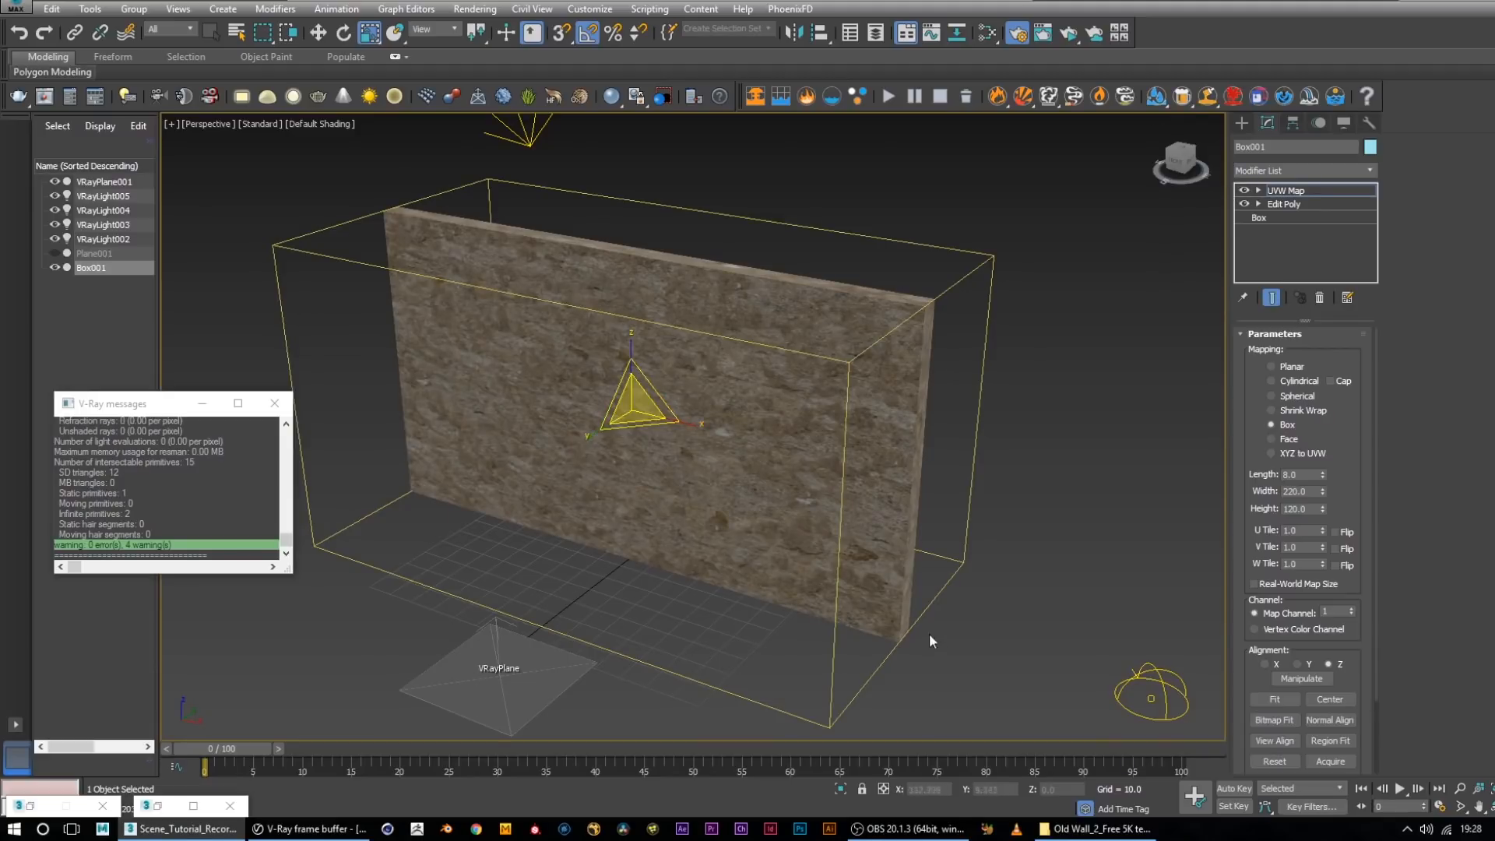
Add a RayFire Bricks modifier on top of the wall's UVW Map and inspect the default brick pattern
{"action": "left_click", "coordinate": [1310, 171]}
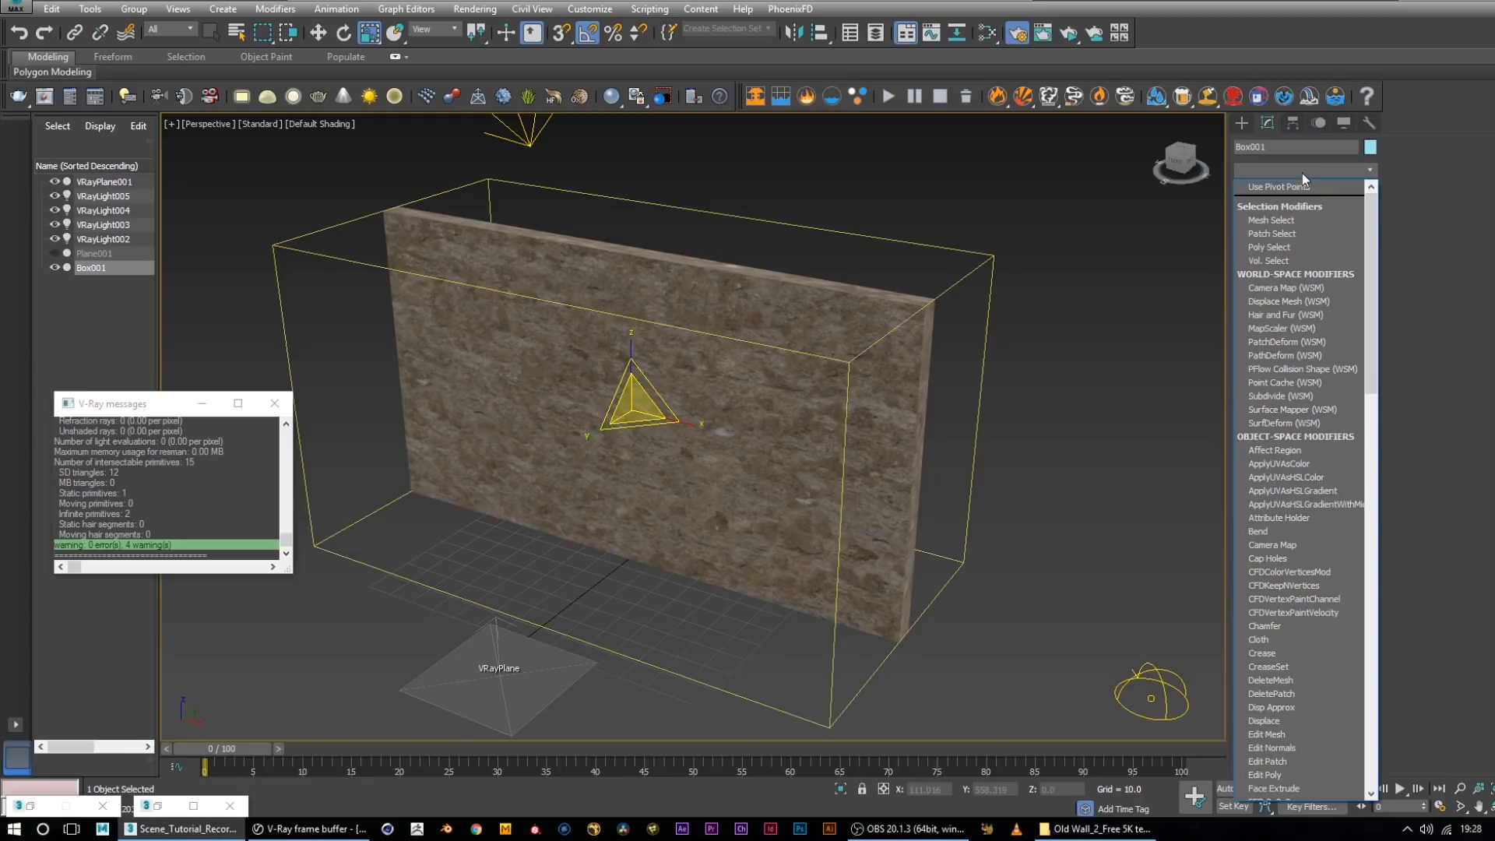
{"action": "key", "text": "r"}
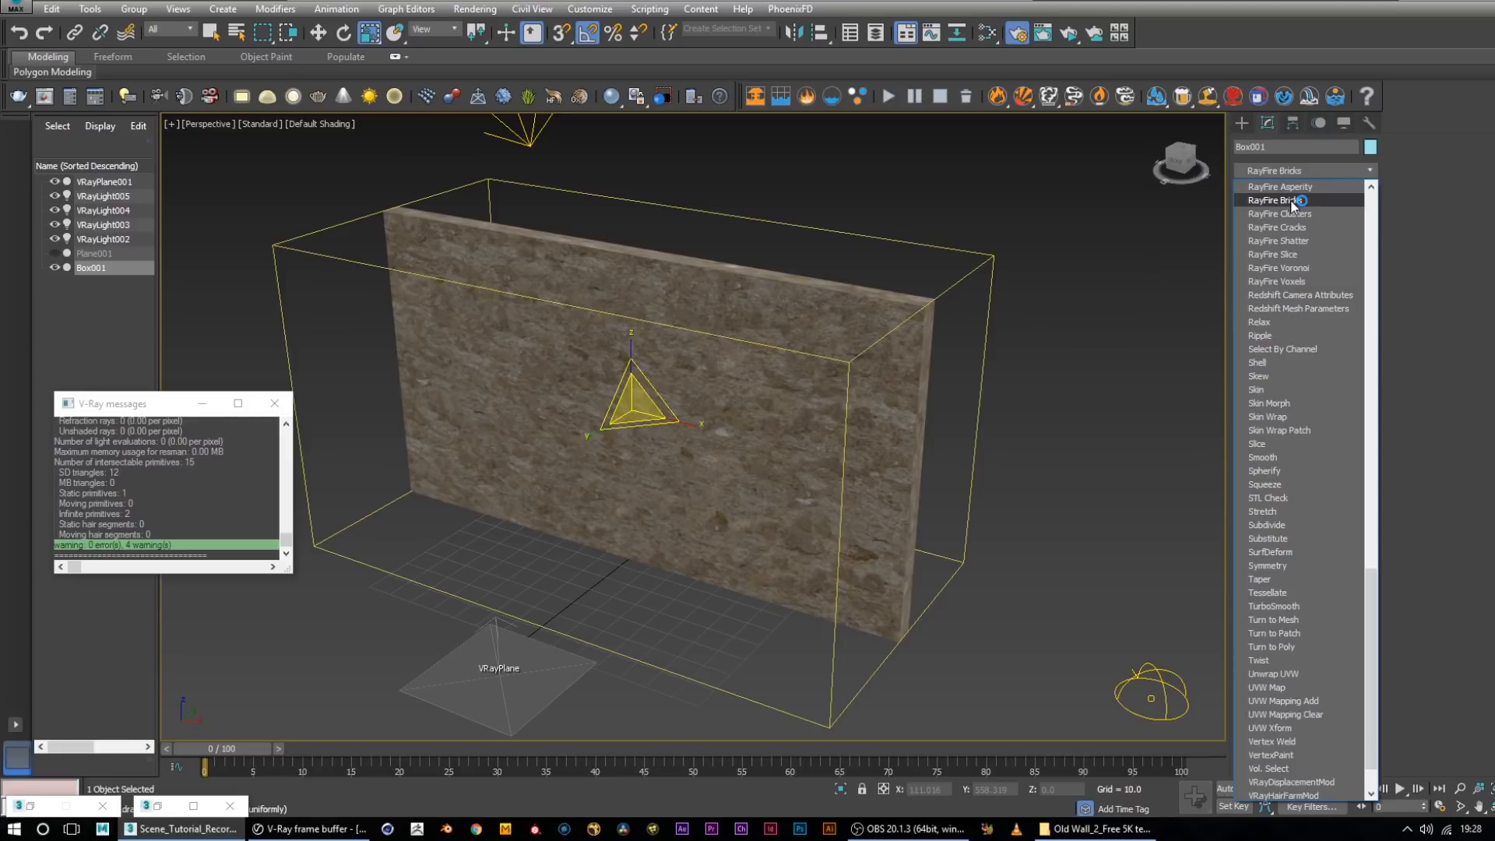
{"action": "left_click", "coordinate": [1292, 201]}
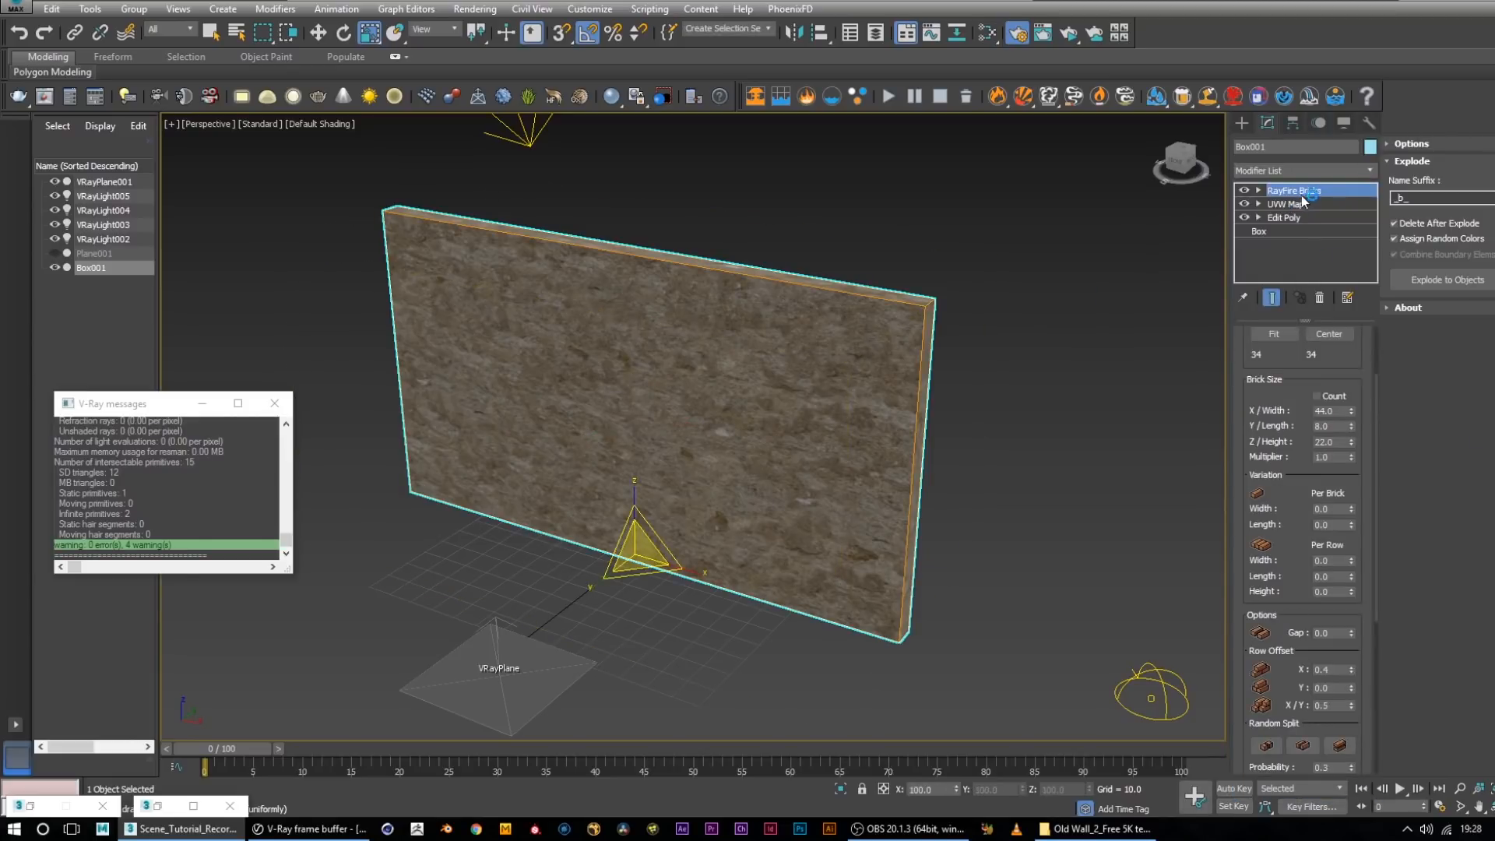
{"action": "middle_click_drag", "start_coordinate": [776, 245], "coordinate": [289, 316], "text": "alt"}
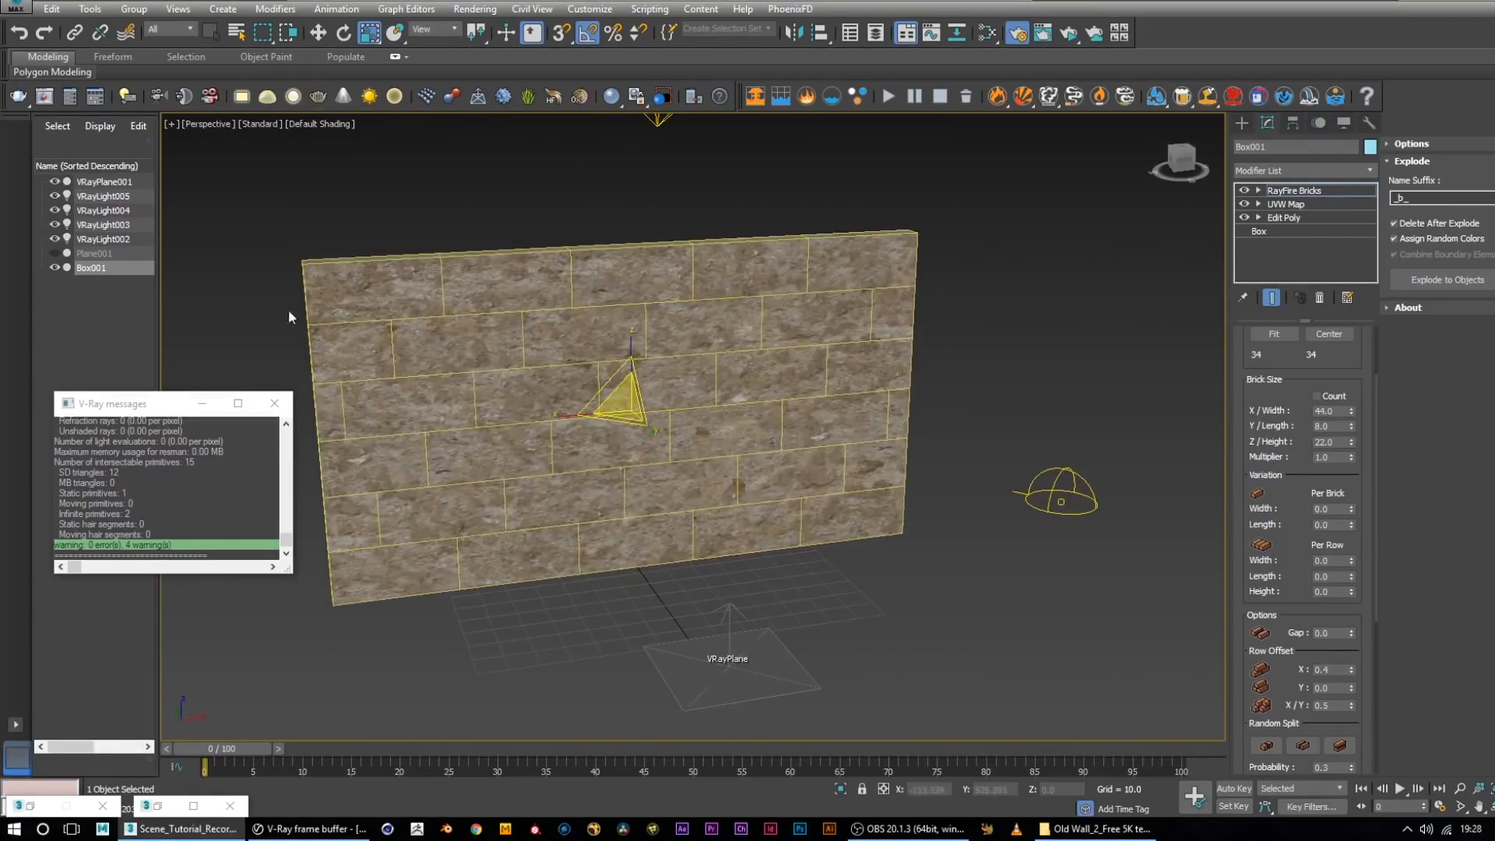
{"action": "middle_click_drag", "start_coordinate": [712, 352], "coordinate": [876, 461], "text": "alt"}
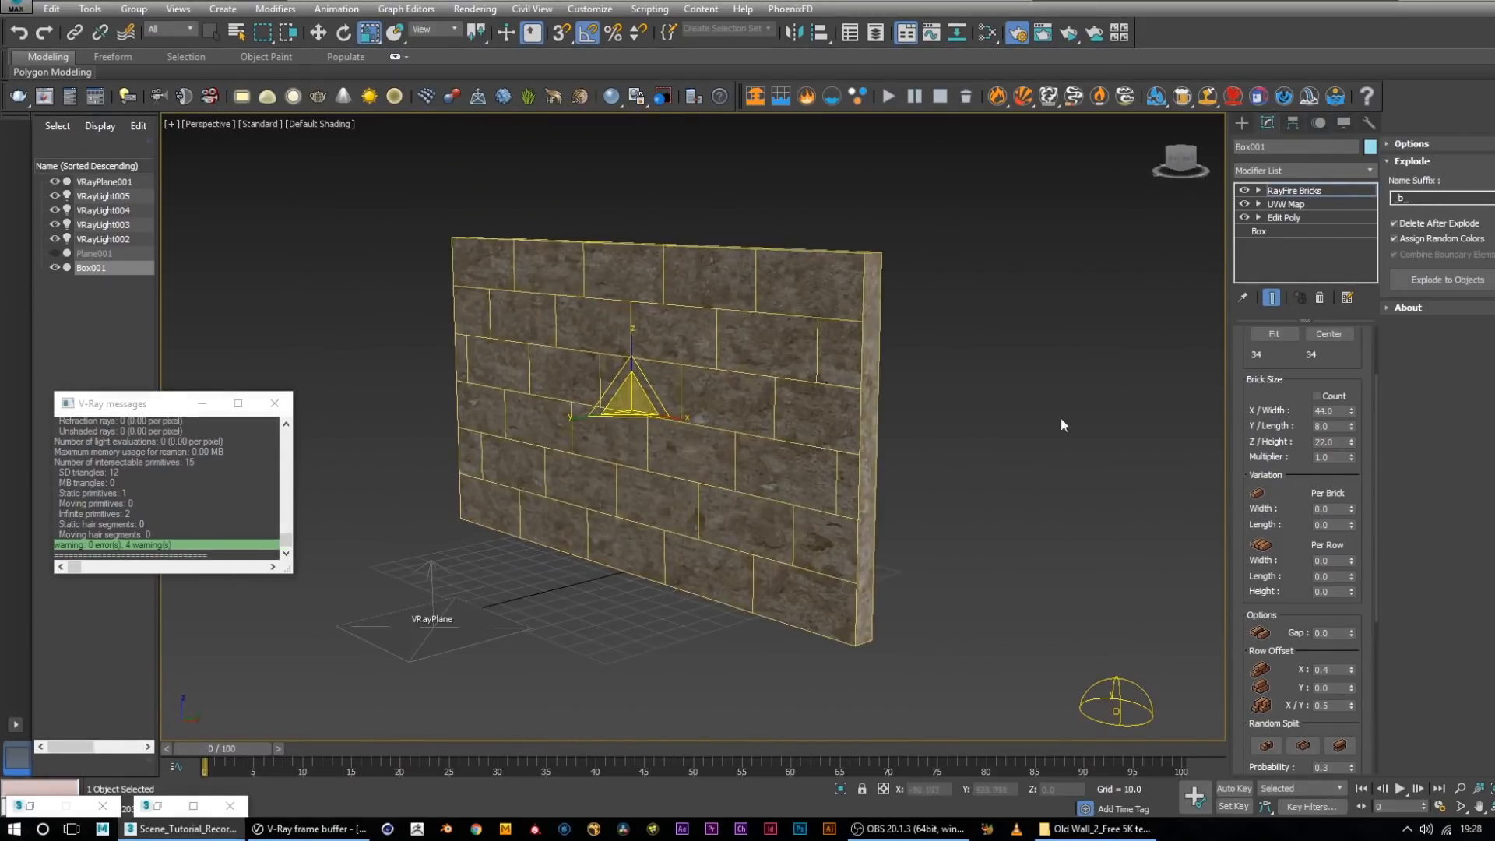
{"action": "scroll", "coordinate": [1374, 503], "scroll_direction": "up", "scroll_amount": 3}
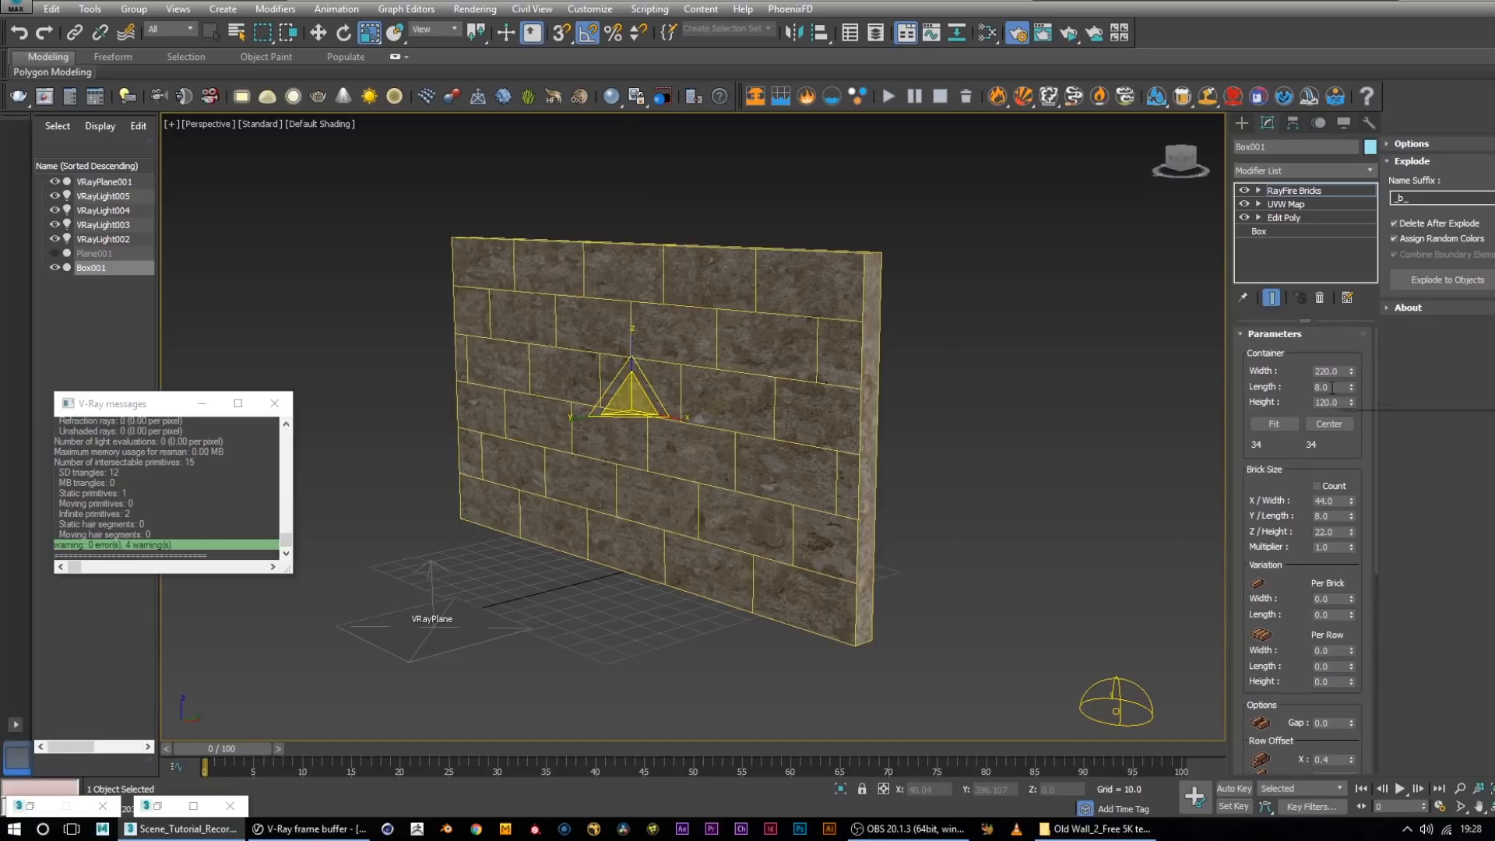
{"action": "middle_click_drag", "start_coordinate": [963, 361], "coordinate": [994, 377], "text": "alt"}
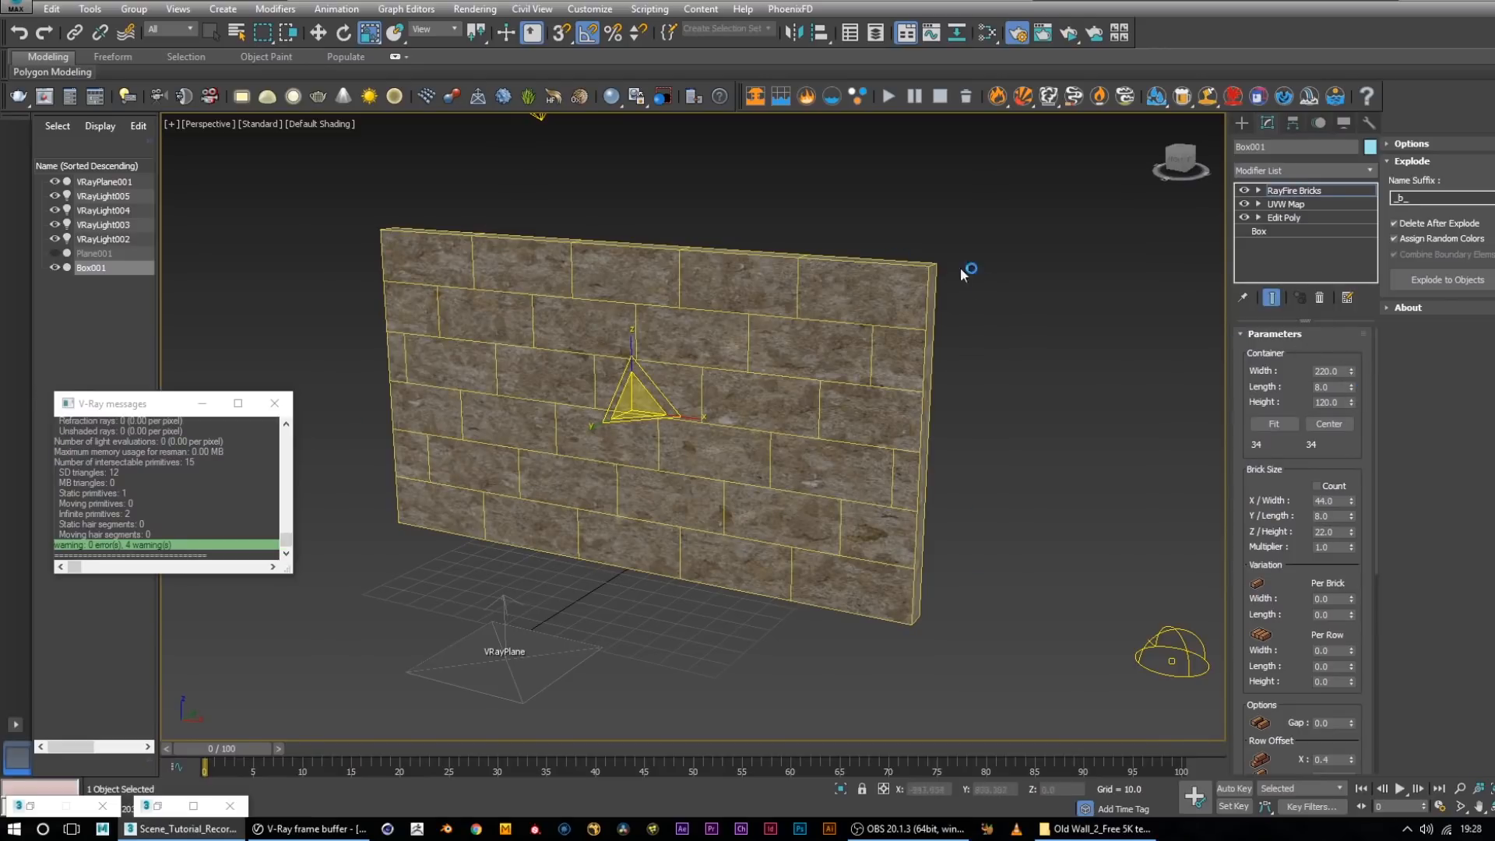
Try a smaller brick container, and restore its height to 120 and its width to 220
{"action": "left_click_drag", "start_coordinate": [1353, 373], "coordinate": [1354, 434]}
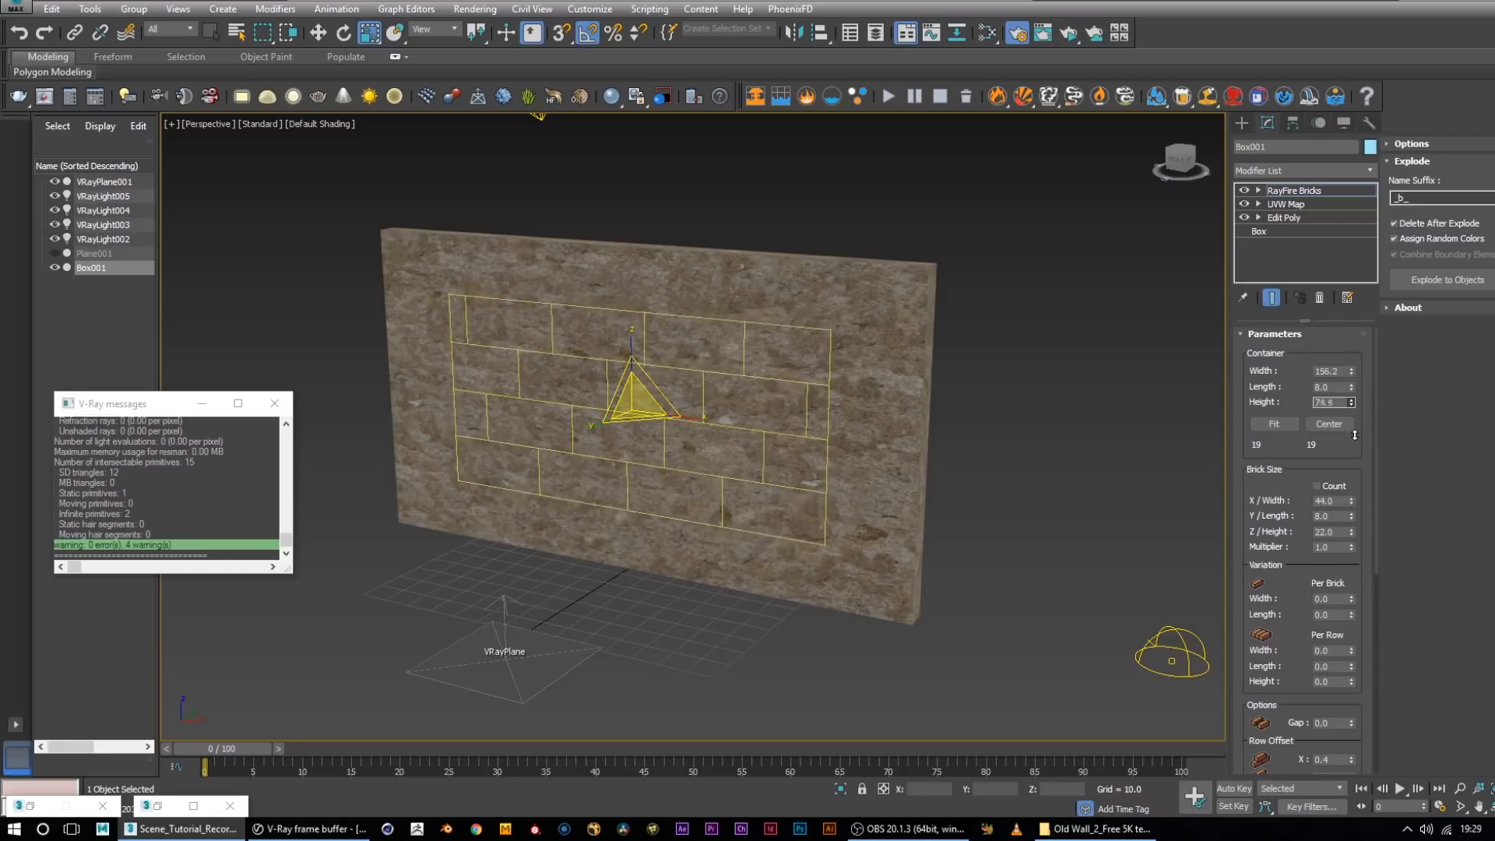
{"action": "left_click", "coordinate": [1342, 400]}
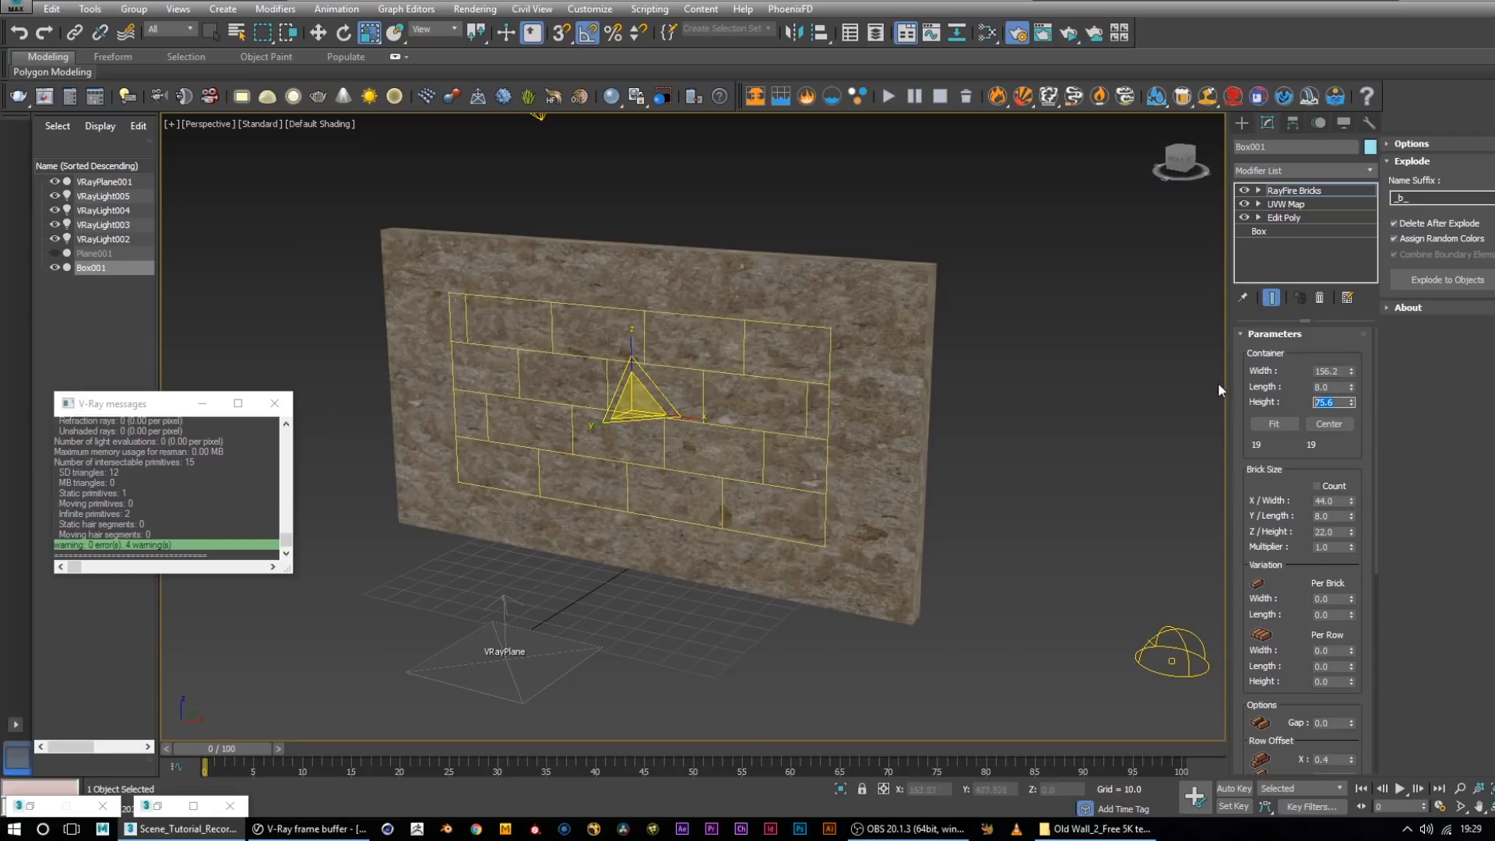
{"action": "key", "text": "Return"}
{"action": "left_click_drag", "start_coordinate": [1342, 371], "coordinate": [1250, 374]}
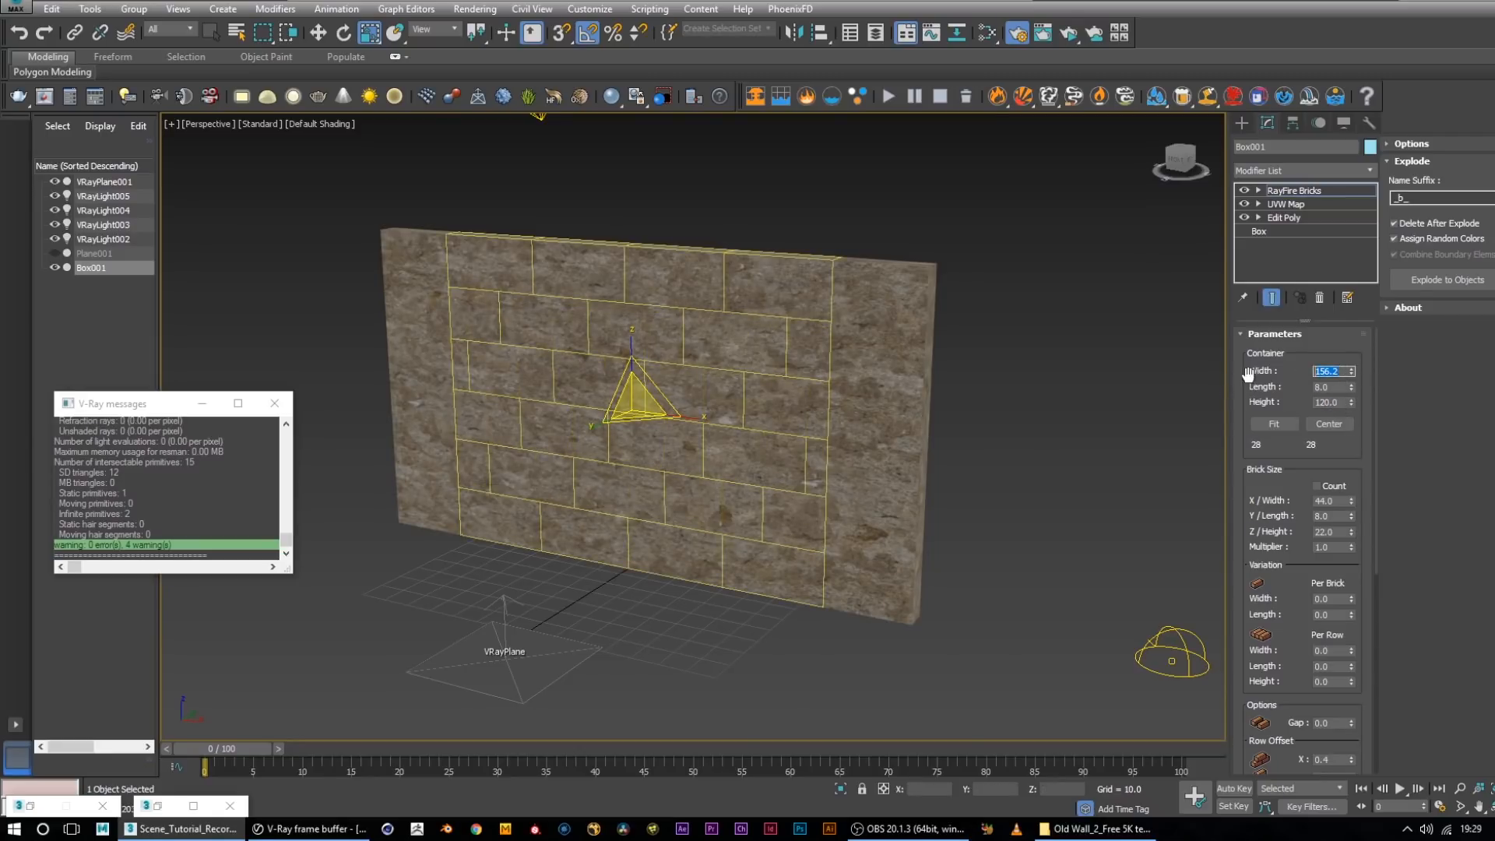
{"action": "type", "text": "220"}
{"action": "key", "text": "Return"}
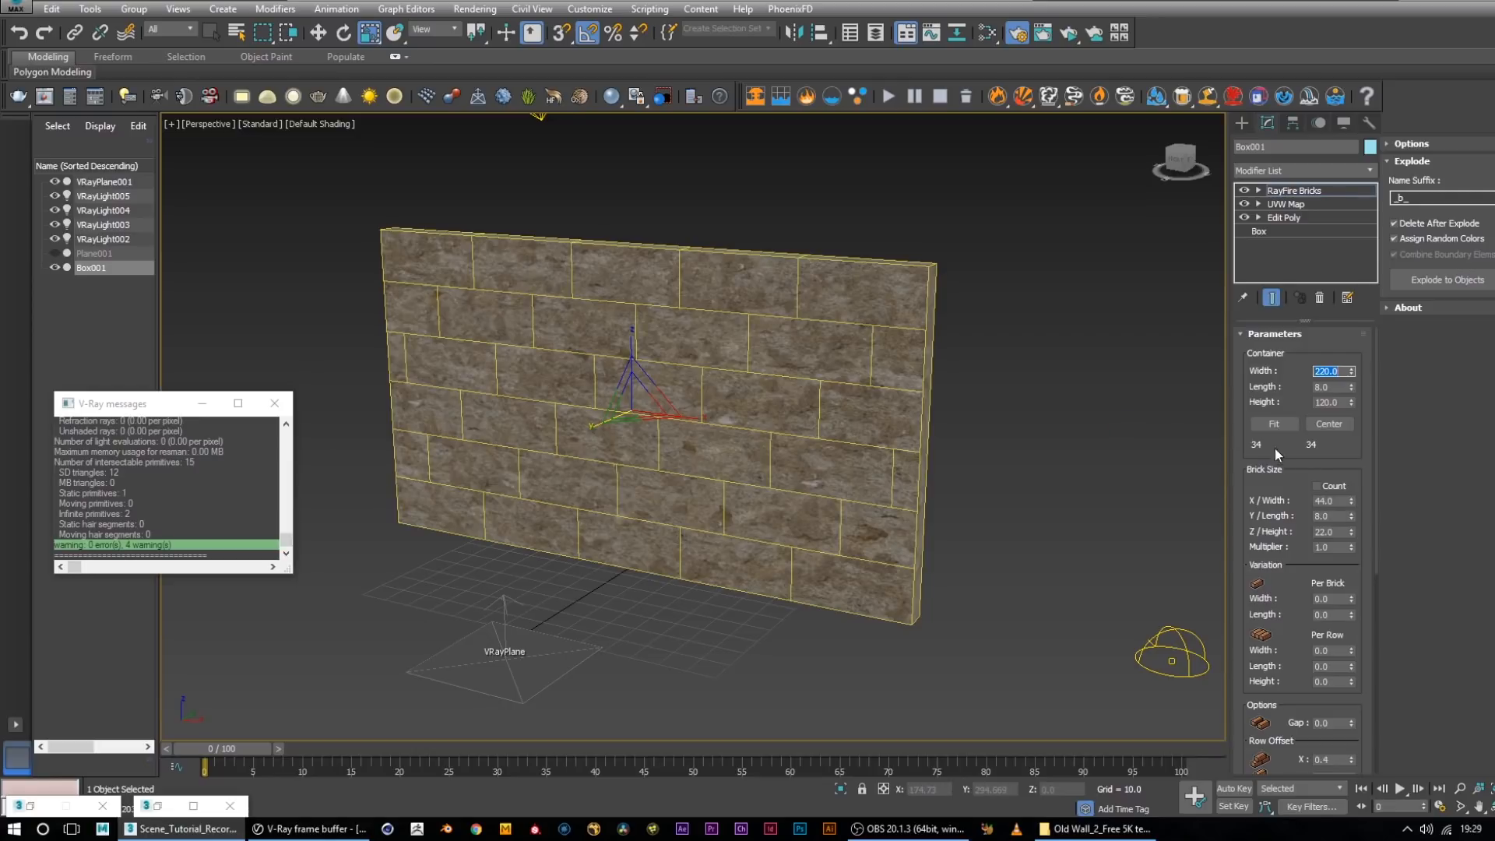
Set the brick size to 20 in X width and 10 in Z height, leaving sizing by count off
{"action": "left_click", "coordinate": [1316, 486]}
{"action": "left_click", "coordinate": [1317, 486]}
{"action": "left_click", "coordinate": [1330, 501]}
{"action": "key", "text": "Return"}
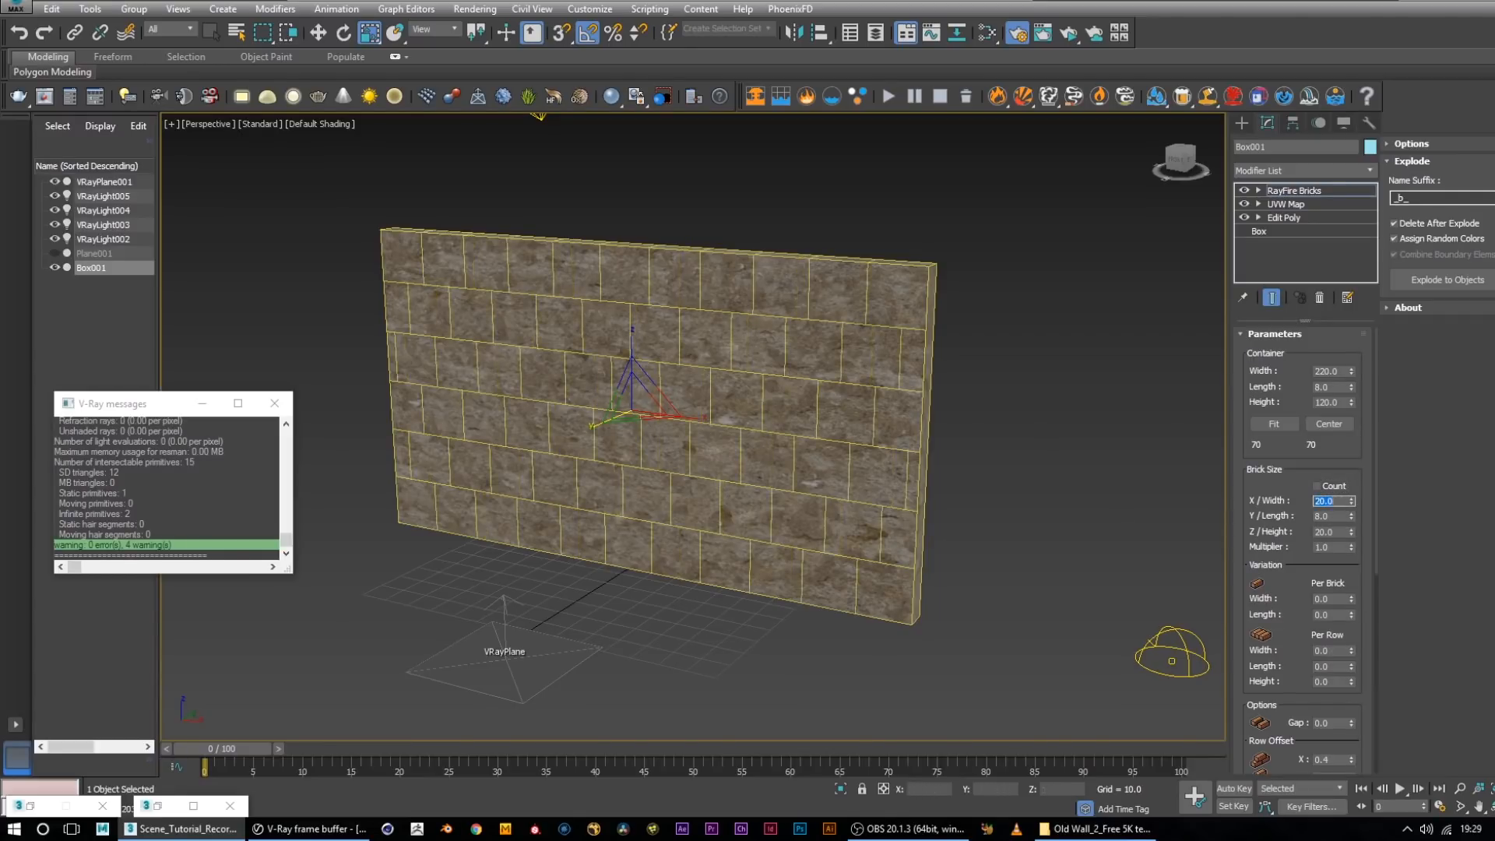
{"action": "left_click", "coordinate": [1331, 532]}
{"action": "type", "text": "10"}
{"action": "key", "text": "Return"}
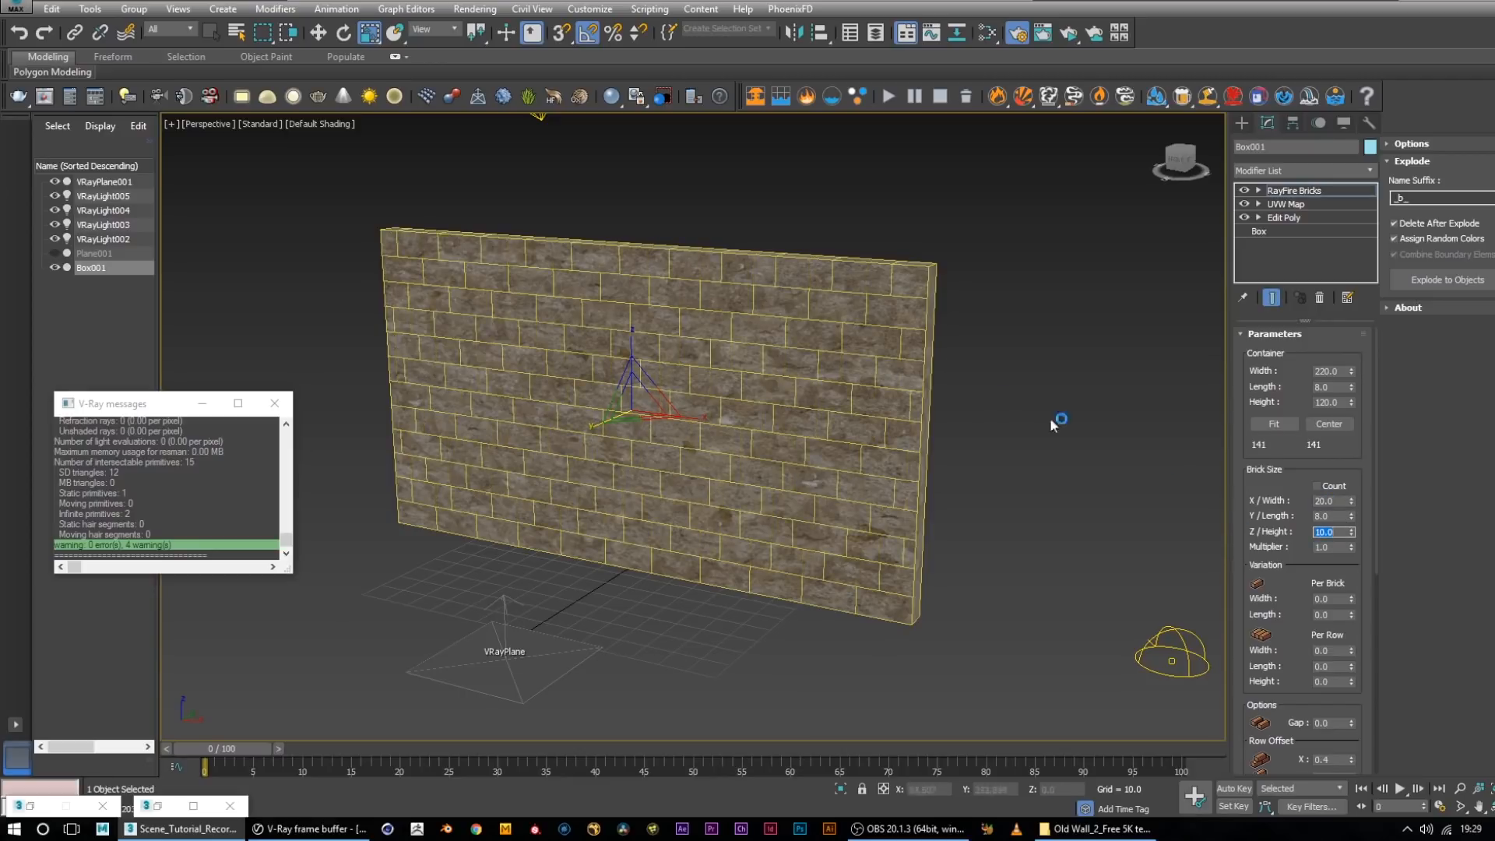
Set the brick Y length to 4 and inspect the wall's thickness from several angles
{"action": "middle_click_drag", "start_coordinate": [1006, 338], "coordinate": [740, 312], "text": "alt"}
{"action": "key", "text": "shift+Tab"}
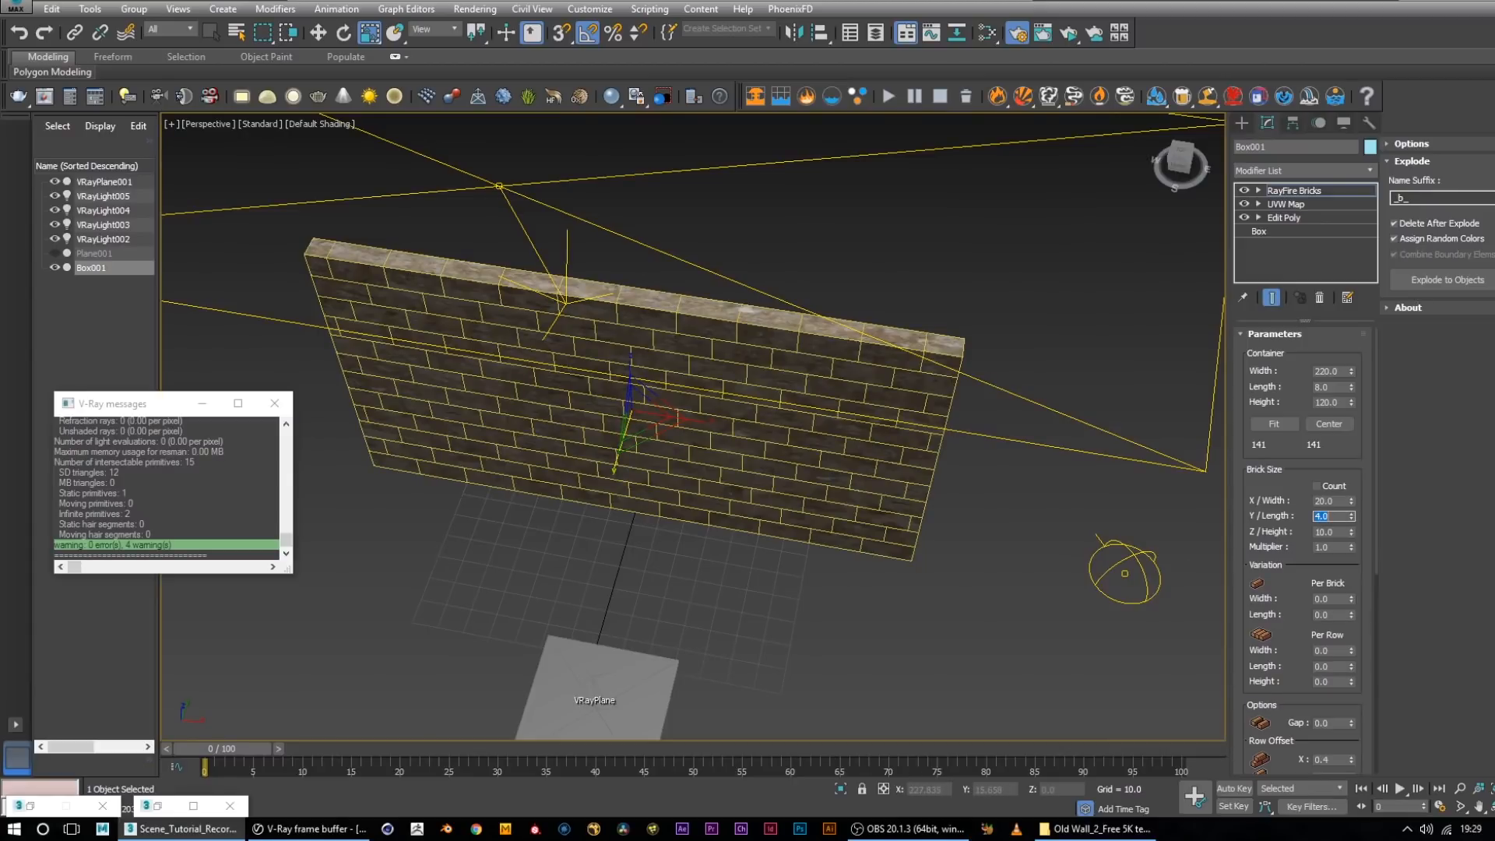
{"action": "middle_click_drag", "start_coordinate": [928, 391], "coordinate": [971, 337], "text": "alt"}
{"action": "middle_click_drag", "start_coordinate": [893, 298], "coordinate": [868, 375], "text": "alt"}
{"action": "middle_click_drag", "start_coordinate": [735, 478], "coordinate": [872, 352], "text": "alt"}
{"action": "middle_click_drag", "start_coordinate": [1034, 292], "coordinate": [986, 402], "text": "alt"}
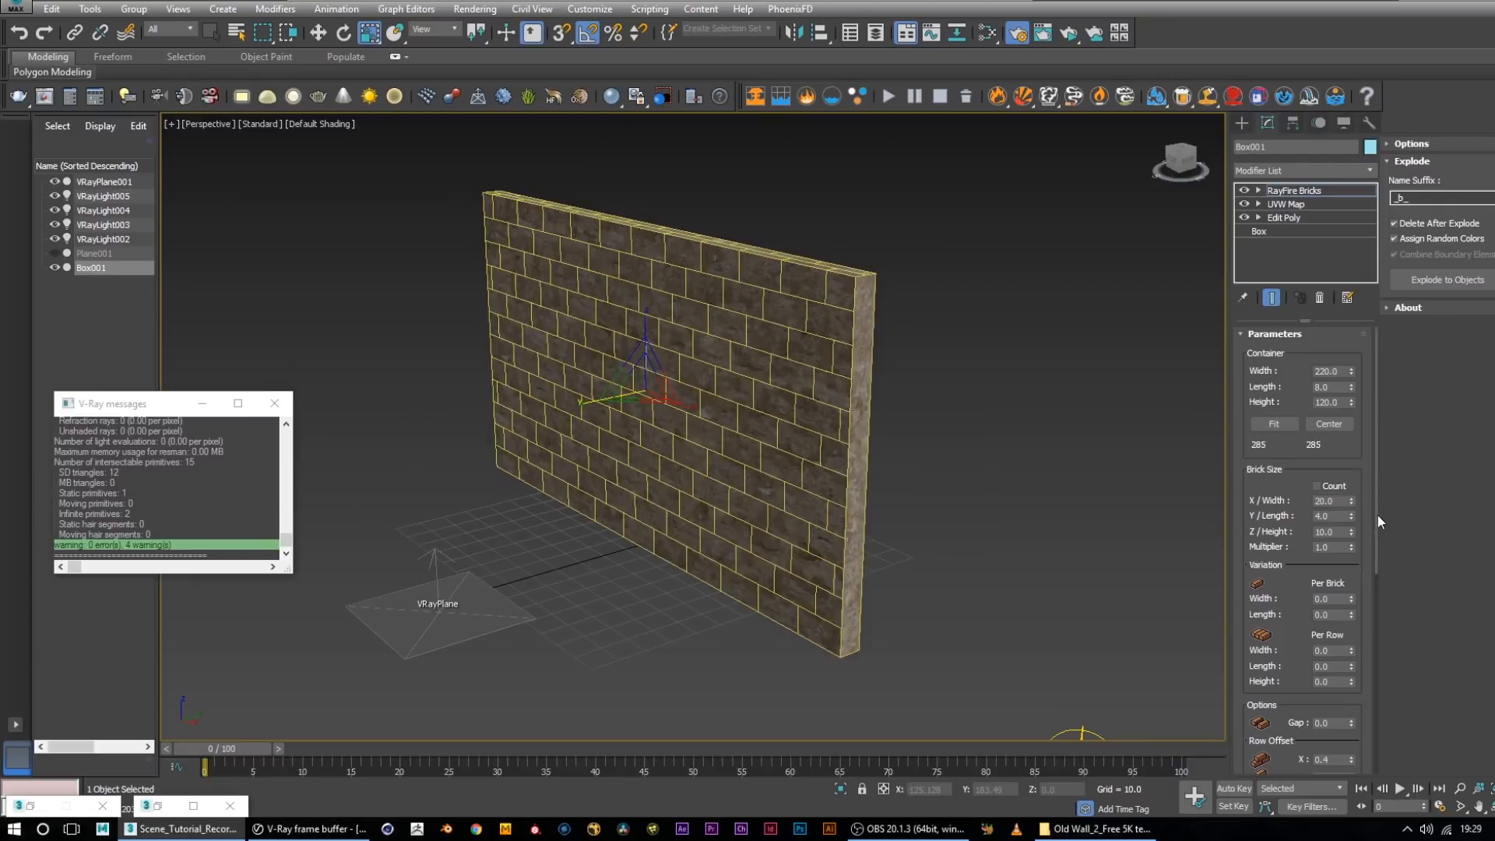
Set the per-brick width variation to 0.5 and inspect the irregular bricks
{"action": "left_click_drag", "start_coordinate": [1375, 488], "coordinate": [1375, 554]}
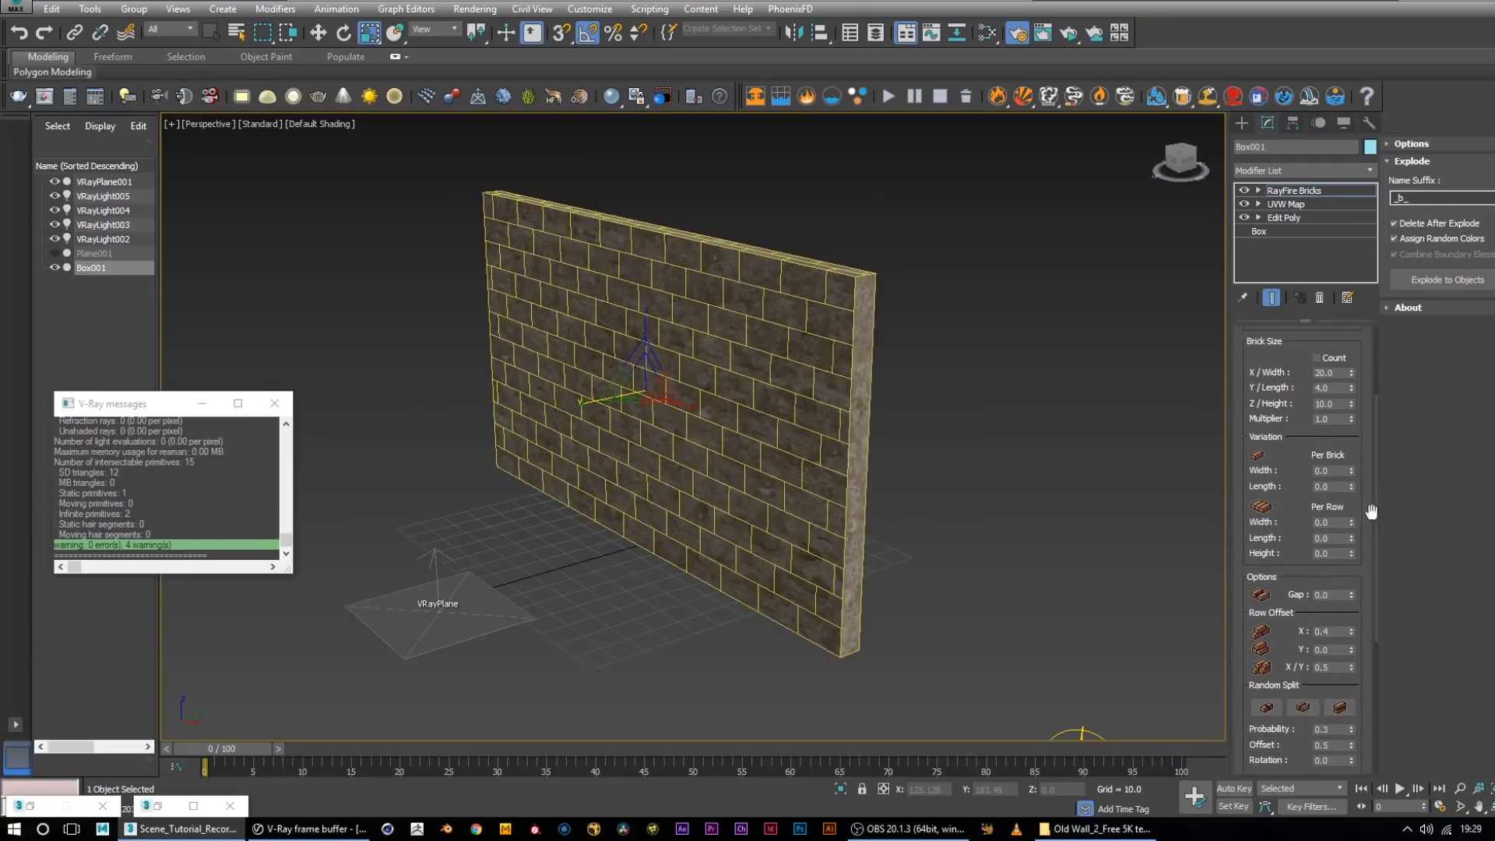
{"action": "left_click_drag", "start_coordinate": [1344, 472], "coordinate": [1168, 468]}
{"action": "middle_click", "coordinate": [1014, 405]}
{"action": "middle_click_drag", "start_coordinate": [1015, 405], "coordinate": [1003, 446], "text": "alt"}
{"action": "left_click_drag", "start_coordinate": [1337, 471], "coordinate": [1236, 461]}
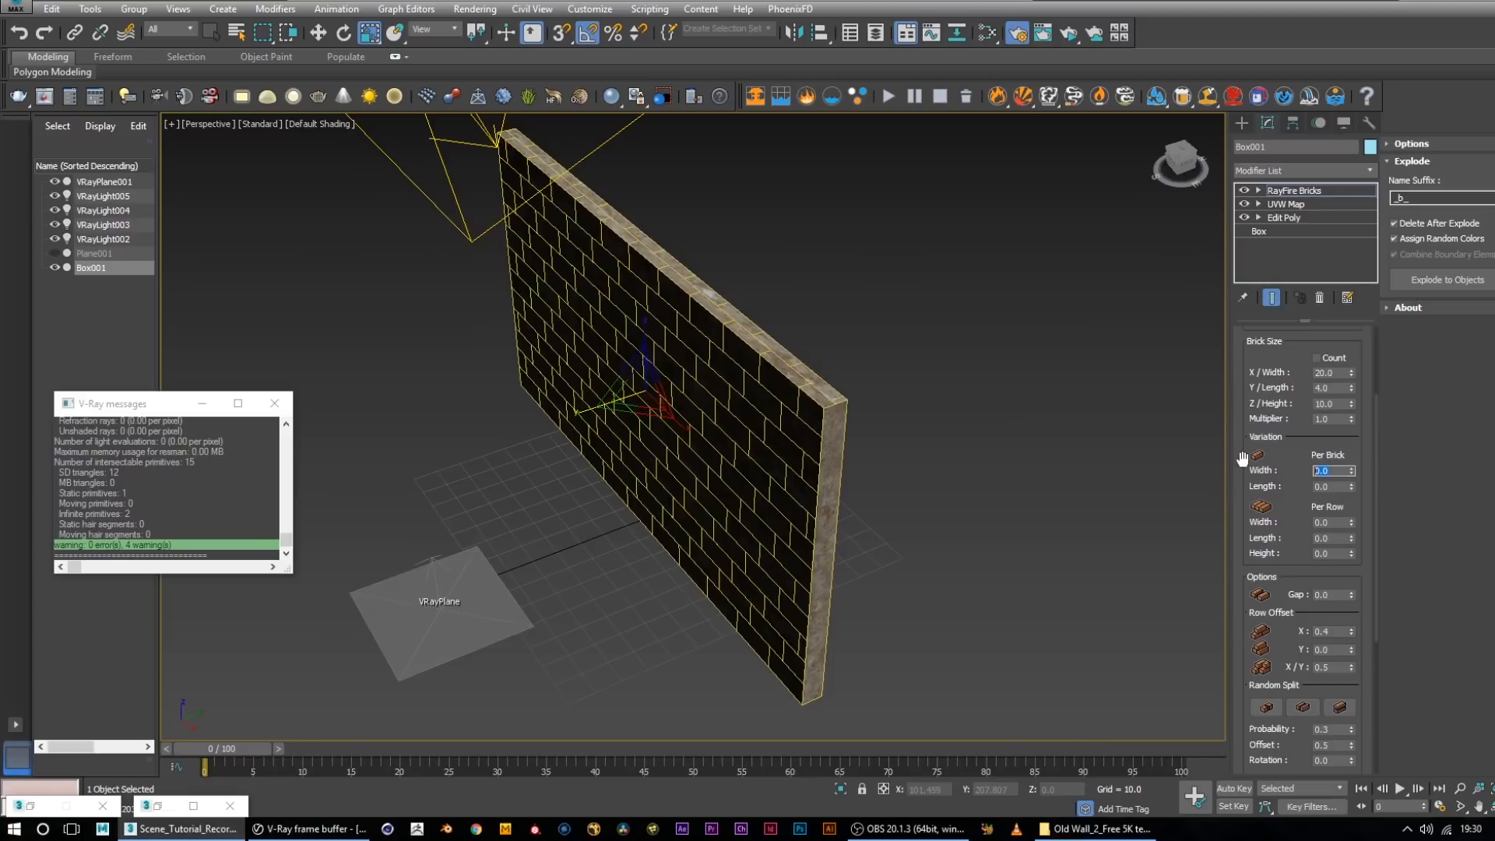
{"action": "type", "text": "0.5"}
{"action": "key", "text": "Return"}
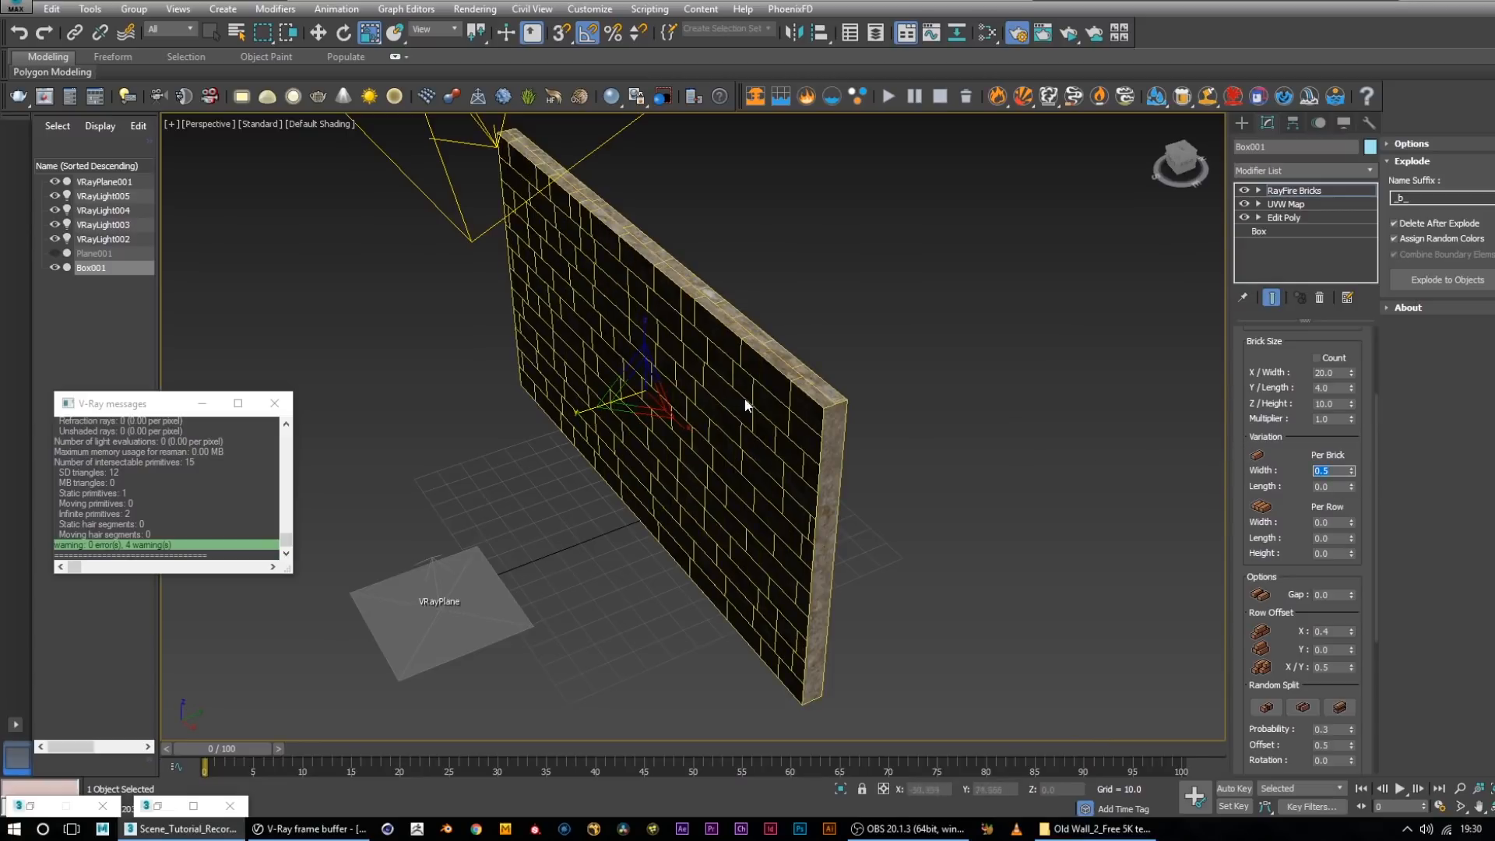
{"action": "middle_click_drag", "start_coordinate": [897, 444], "coordinate": [964, 439], "text": "alt"}
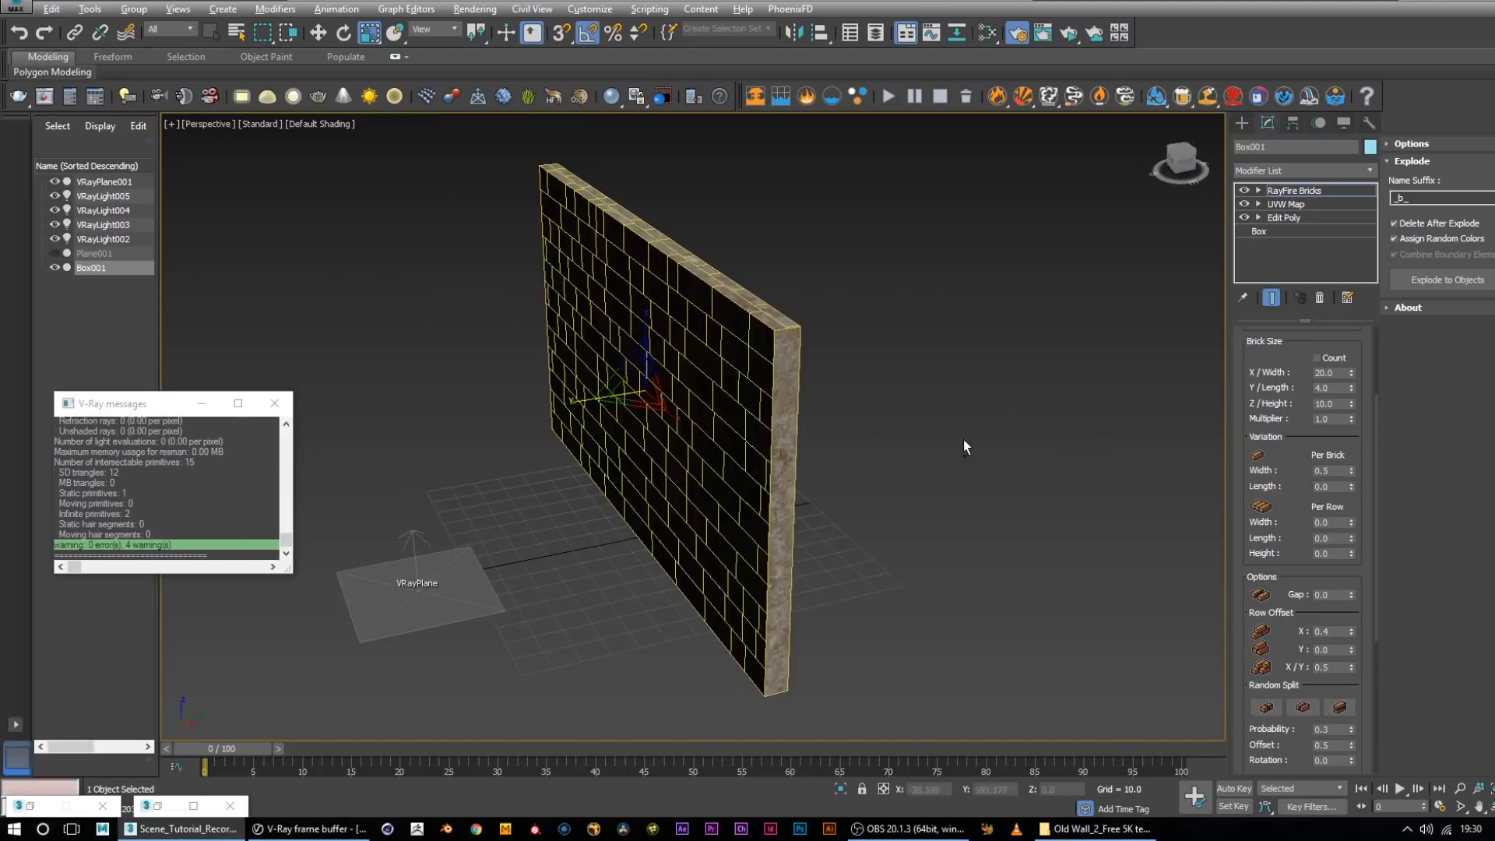
Reset the per-brick width variation to 0
{"action": "left_click", "coordinate": [1333, 470]}
{"action": "type", "text": "0"}
{"action": "key", "text": "Return"}
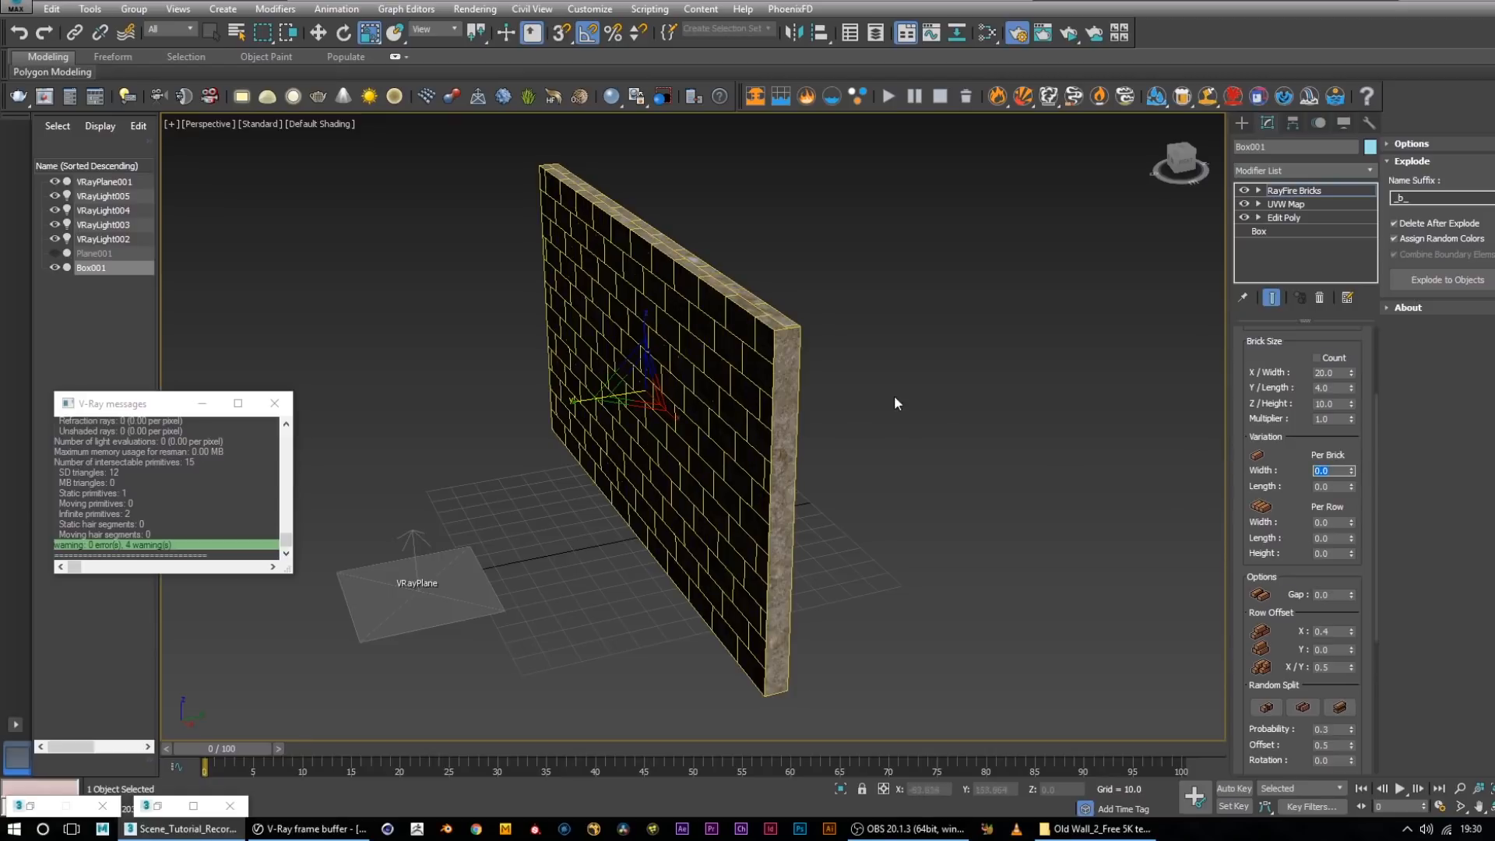
{"action": "middle_click_drag", "start_coordinate": [877, 404], "coordinate": [985, 371], "text": "alt"}
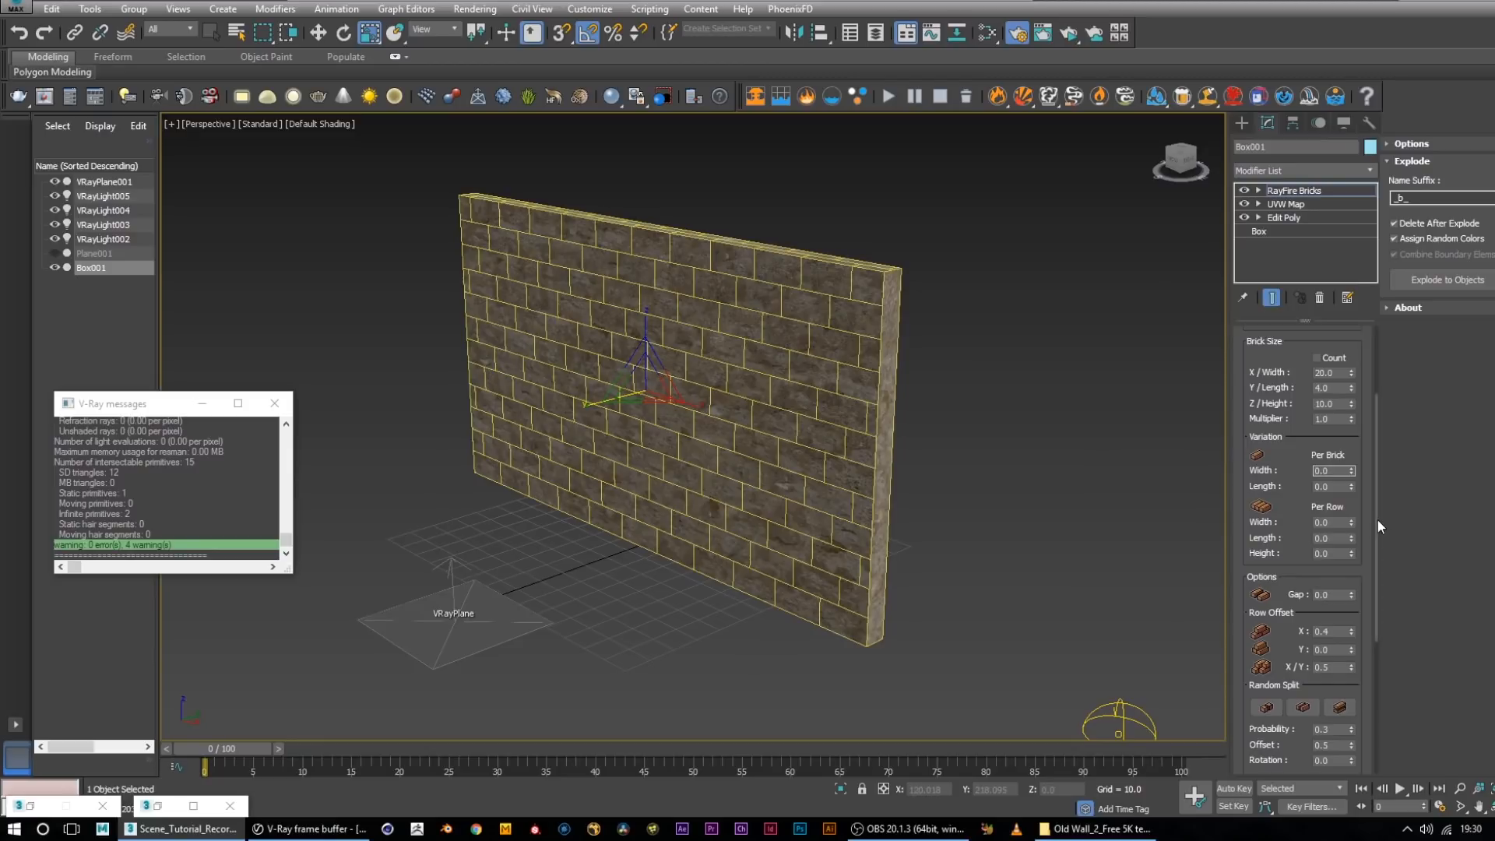
Try a per-row width variation of 0.99 and reset the per-row variation to 0
{"action": "left_click_drag", "start_coordinate": [1376, 521], "coordinate": [1376, 557]}
{"action": "double_click", "coordinate": [1330, 457]}
{"action": "type", "text": "0.99"}
{"action": "key", "text": "Return"}
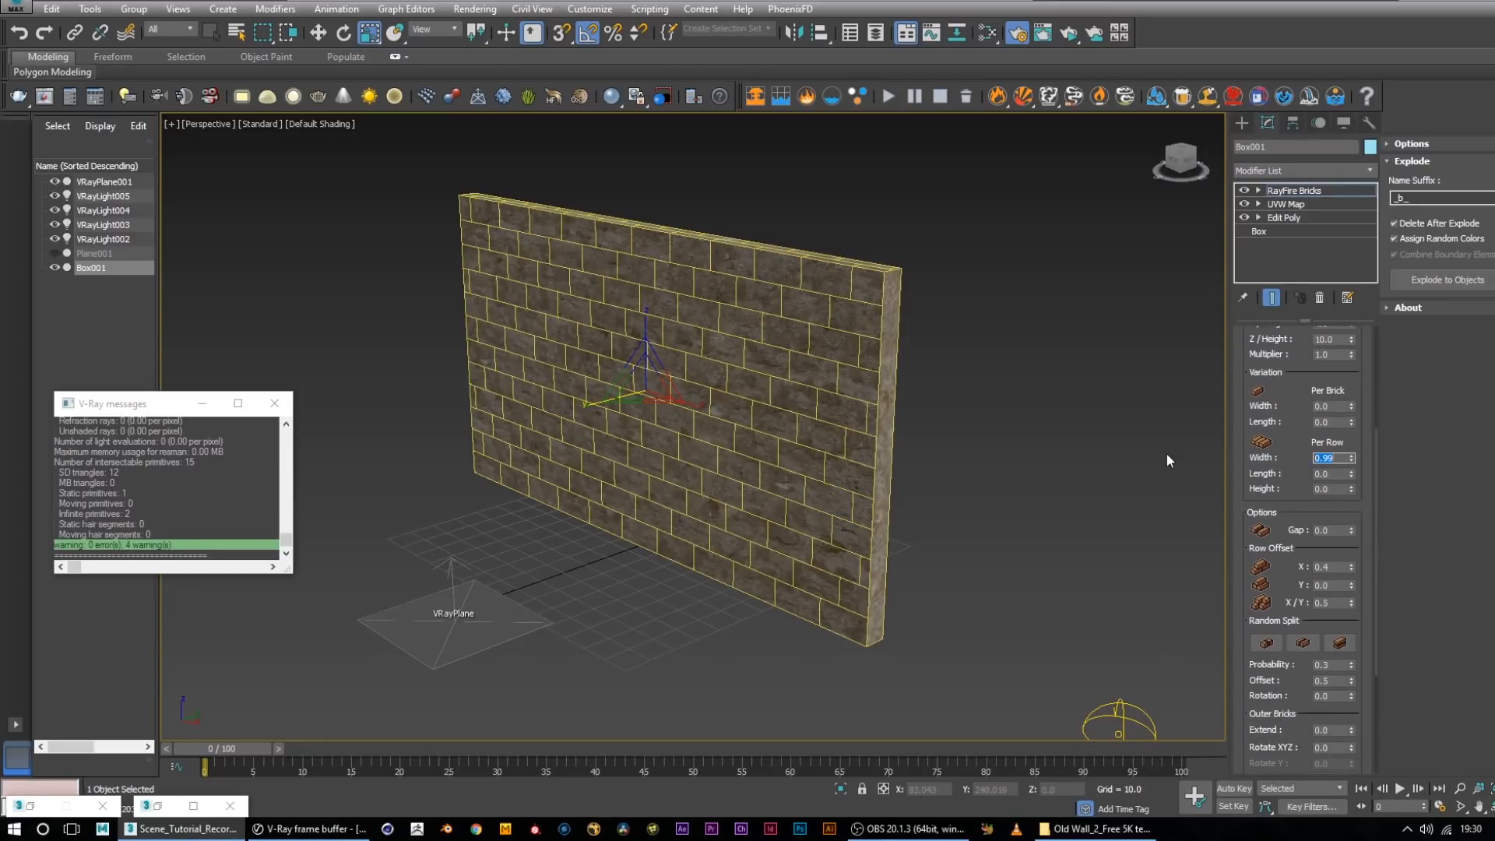
{"action": "mouse_move", "coordinate": [1352, 475]}
{"action": "left_mouse_down"}
{"action": "mouse_move", "coordinate": [1346, 382]}
{"action": "mouse_move", "coordinate": [1348, 486]}
{"action": "left_mouse_up"}
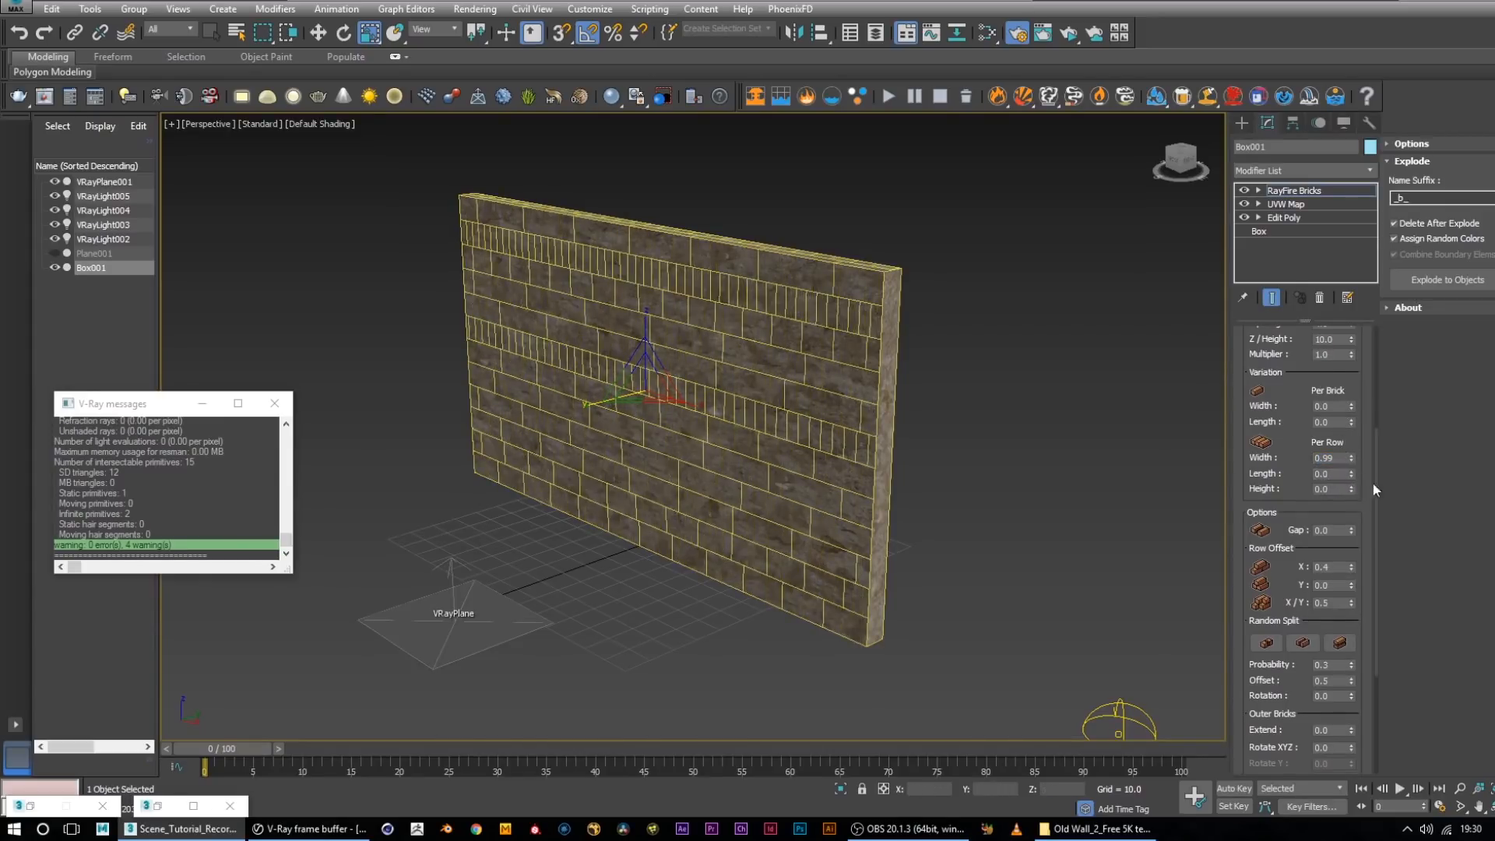
{"action": "left_click_drag", "start_coordinate": [1352, 461], "coordinate": [1362, 540]}
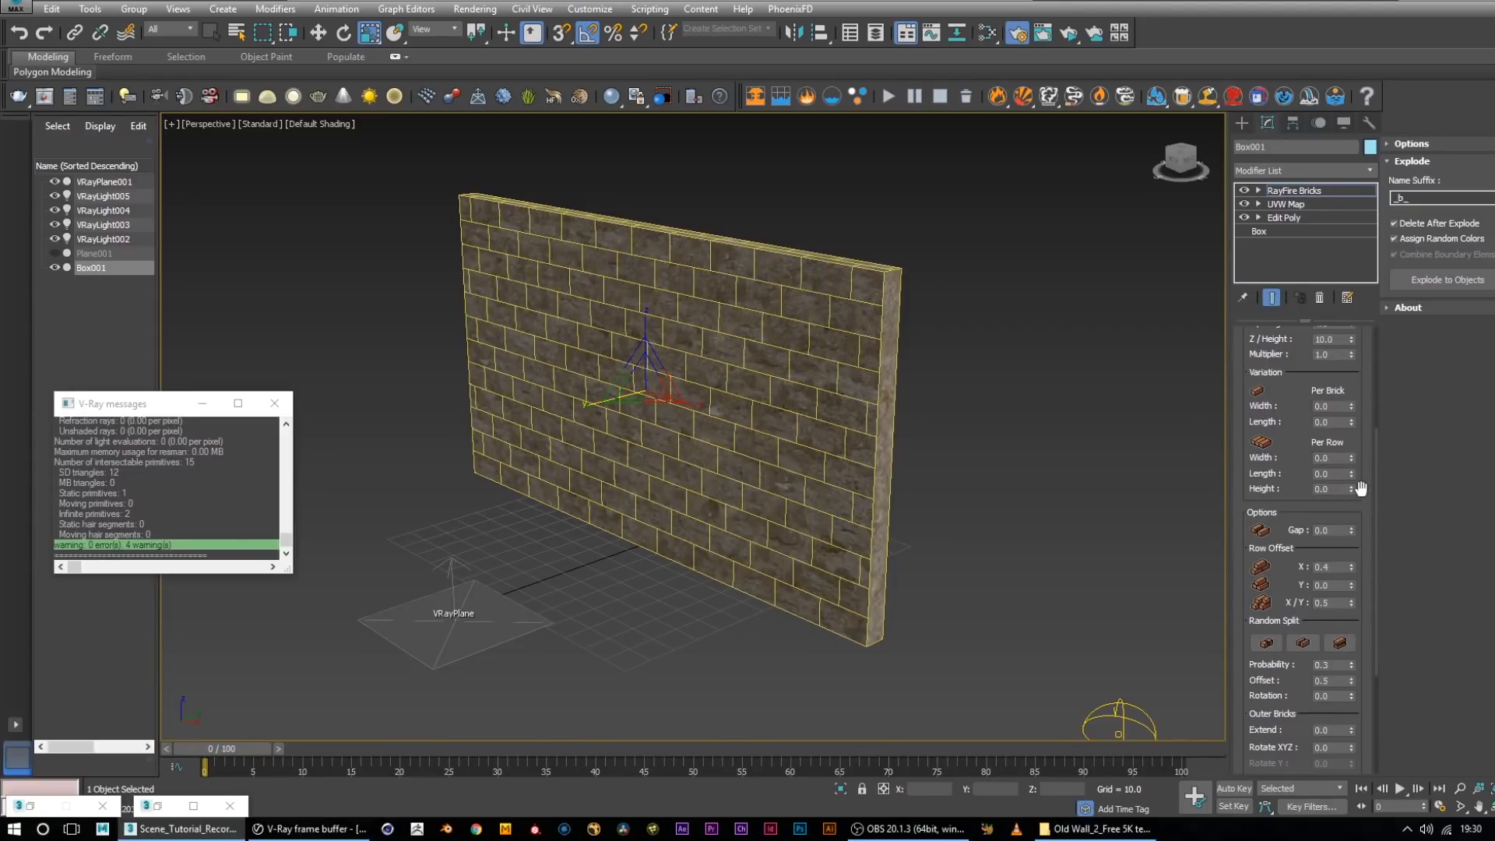
{"action": "left_click_drag", "start_coordinate": [1352, 489], "coordinate": [1394, 599]}
Try a gap of 5 between the bricks, and reduce the gap to 0.3
{"action": "left_click_drag", "start_coordinate": [1340, 532], "coordinate": [1302, 529]}
{"action": "key", "text": "Return"}
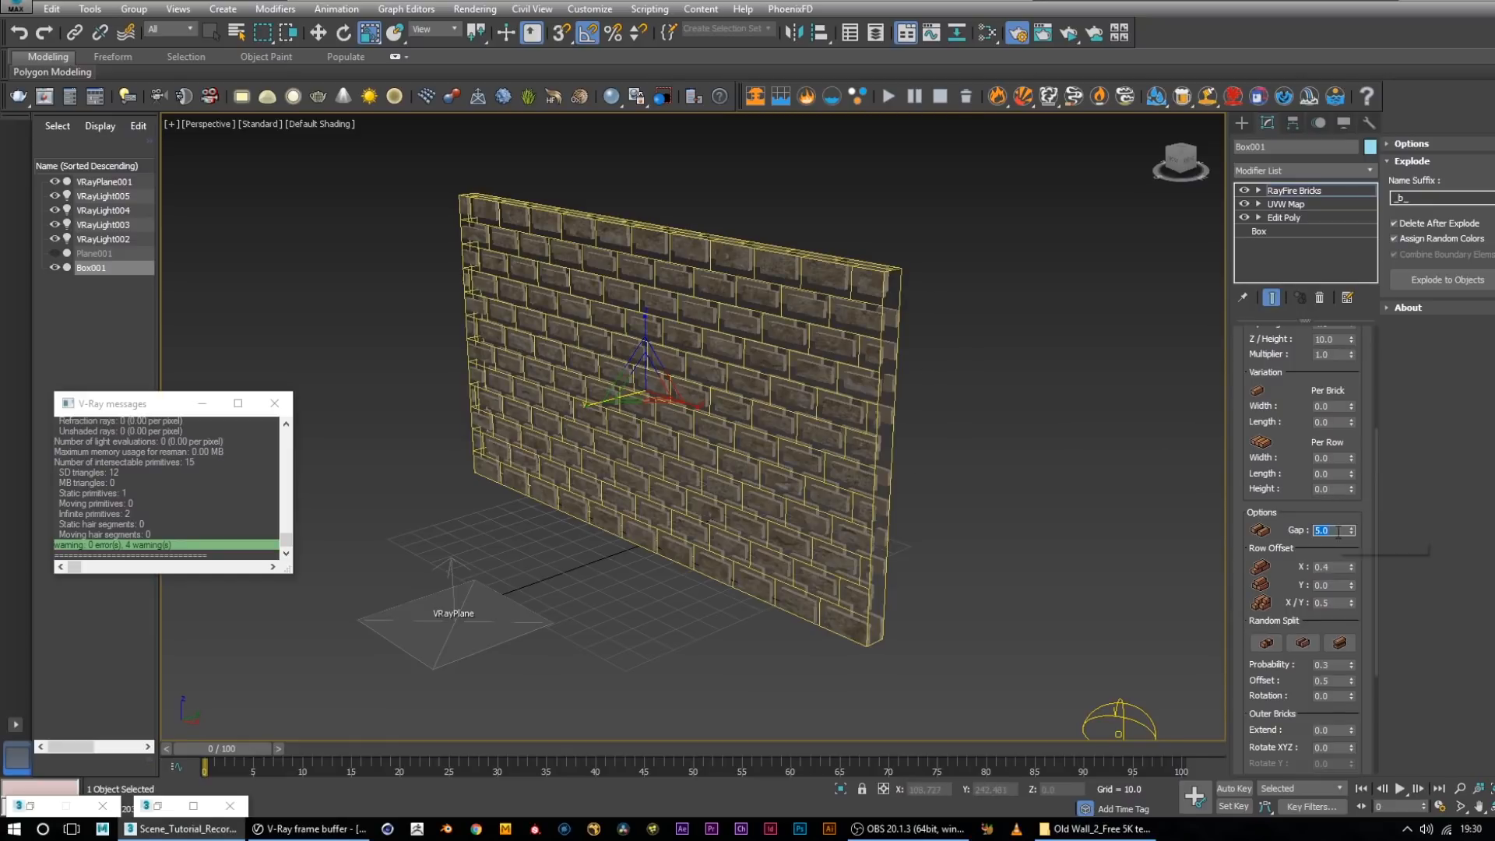
{"action": "type", "text": "0.3"}
{"action": "scroll", "coordinate": [884, 310], "scroll_direction": "up", "scroll_amount": 5}
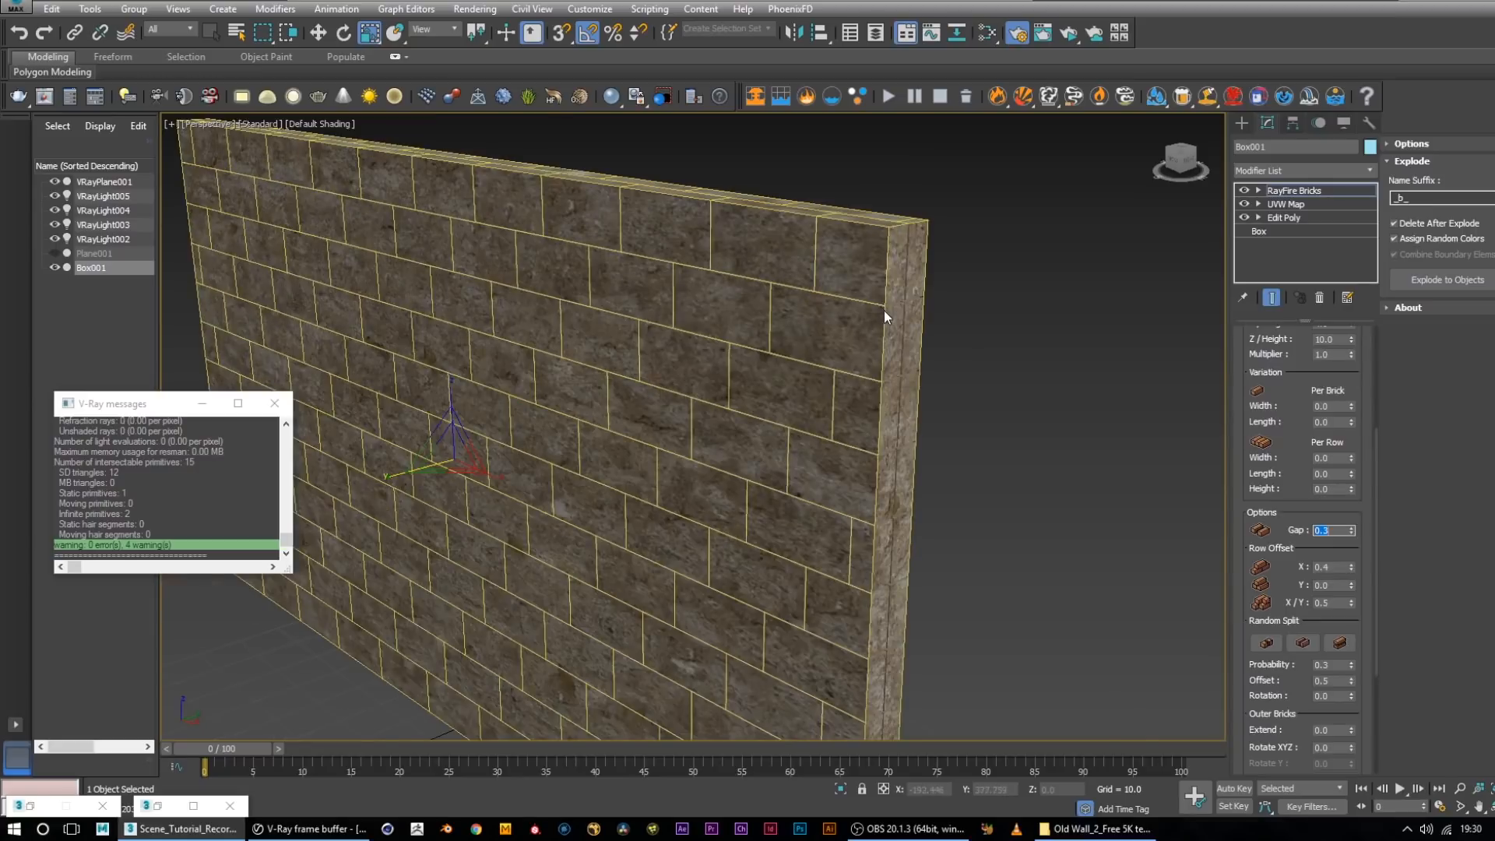
{"action": "scroll", "coordinate": [847, 352], "scroll_direction": "down", "scroll_amount": 10}
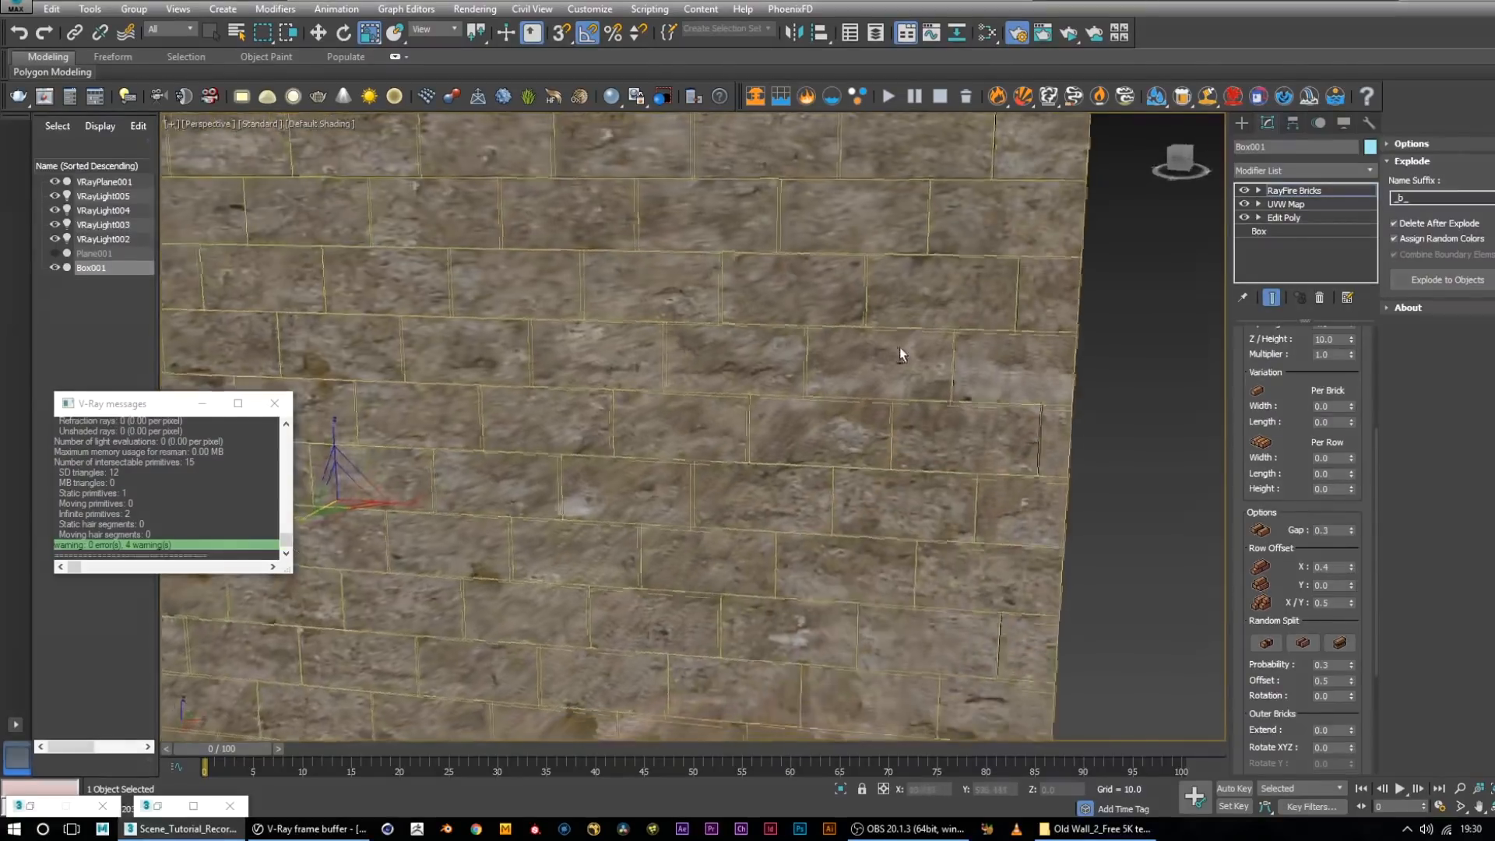
{"action": "middle_click_drag", "start_coordinate": [819, 432], "coordinate": [848, 444], "text": "alt"}
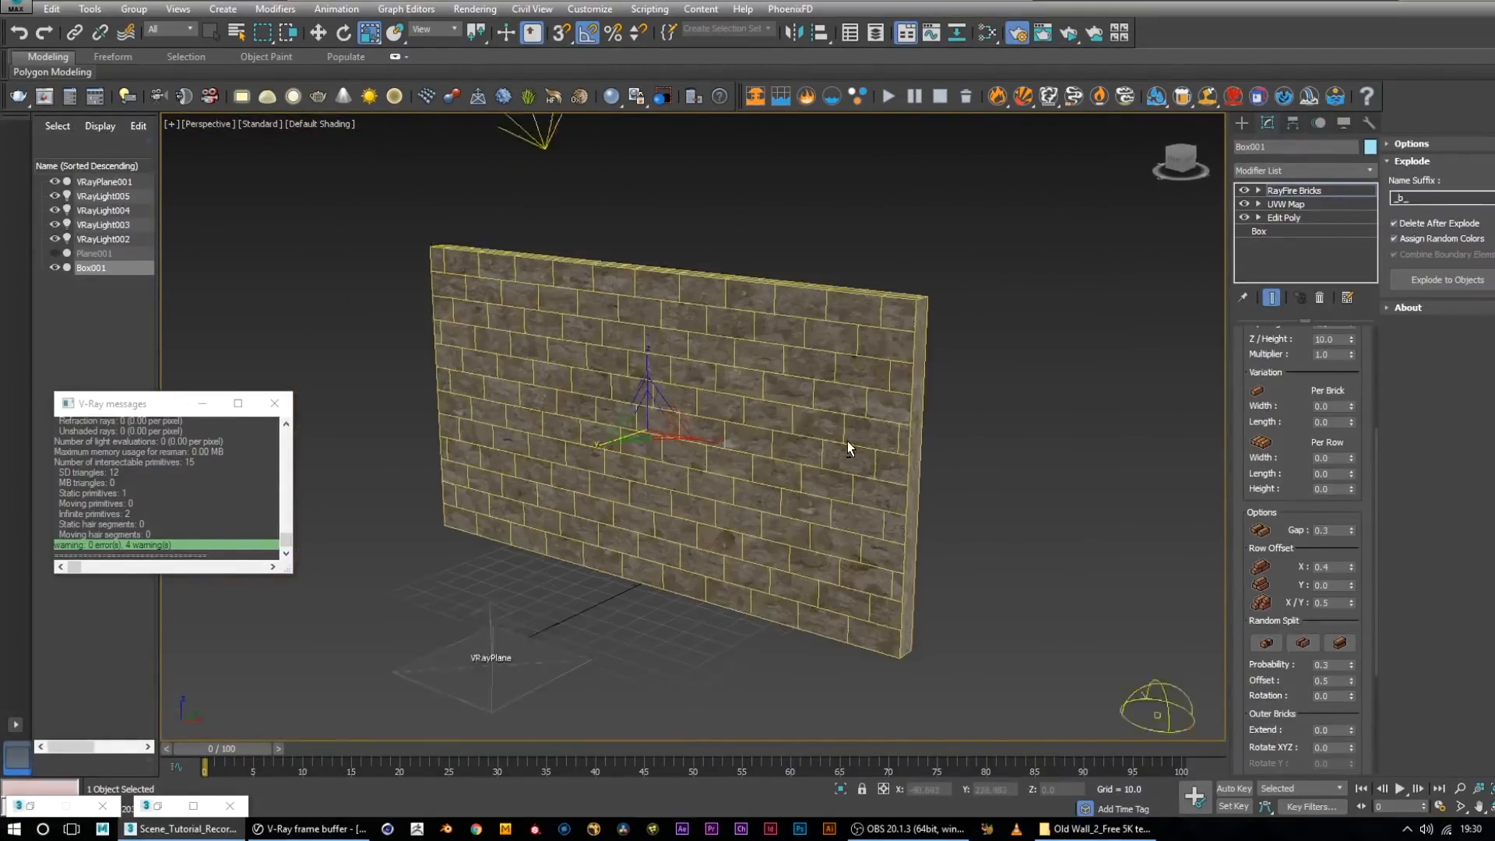
{"action": "scroll", "coordinate": [848, 444], "scroll_direction": "up", "scroll_amount": 2}
Try a row offset of 0 along X, and set it to 0.5 to stagger the rows by half a brick
{"action": "left_click_drag", "start_coordinate": [1375, 481], "coordinate": [1376, 558]}
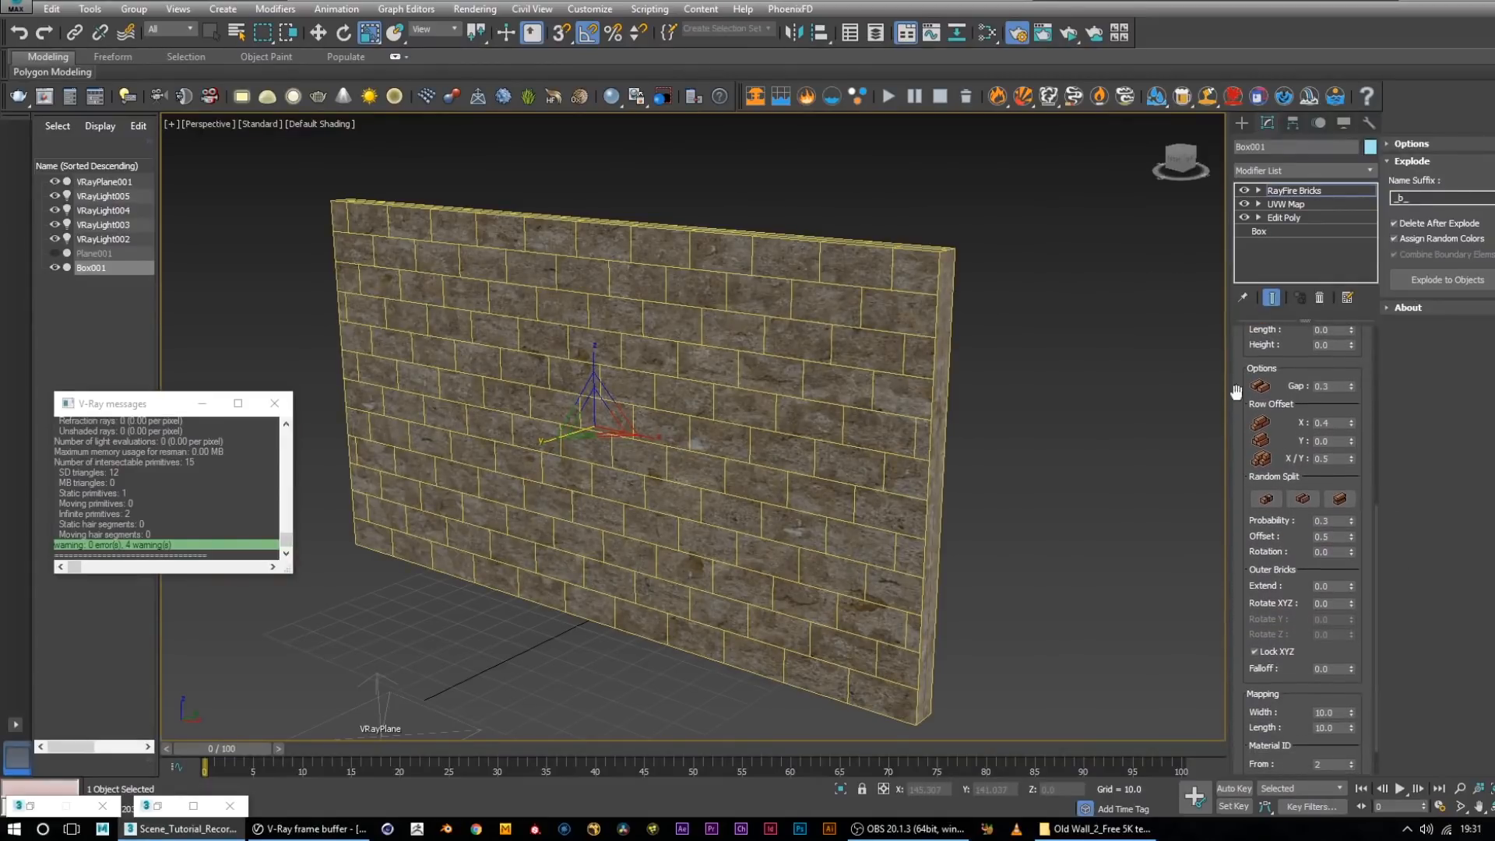
{"action": "double_click", "coordinate": [1329, 422]}
{"action": "type", "text": "0"}
{"action": "key", "text": "Return"}
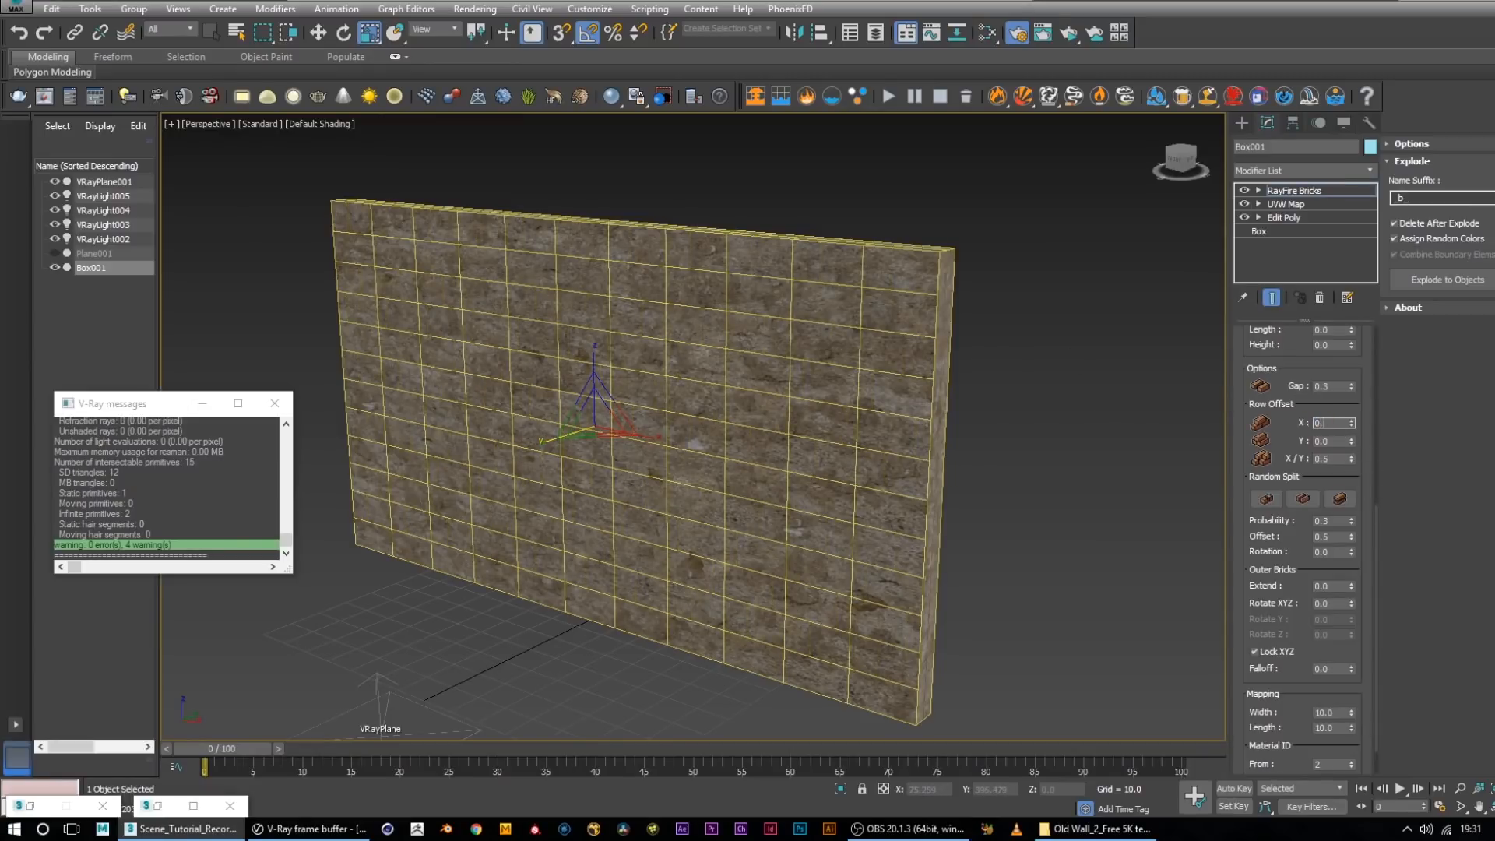
{"action": "key", "text": "Return"}
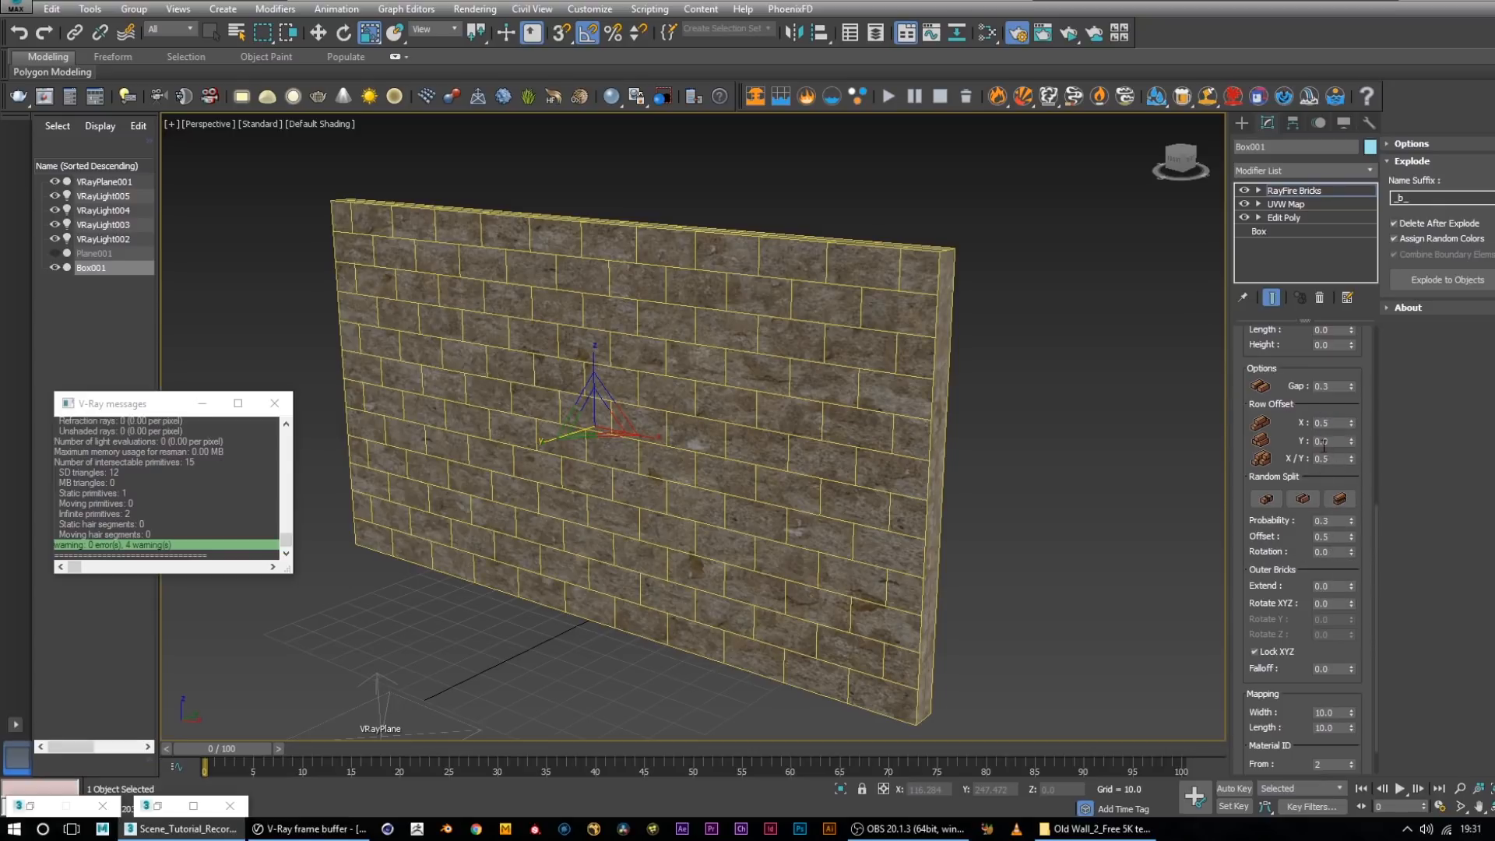
Try a row offset of 0.5 along Y, check the wall's thin sides, and reset it to 0
{"action": "middle_click_drag", "start_coordinate": [983, 317], "coordinate": [794, 448], "text": "alt"}
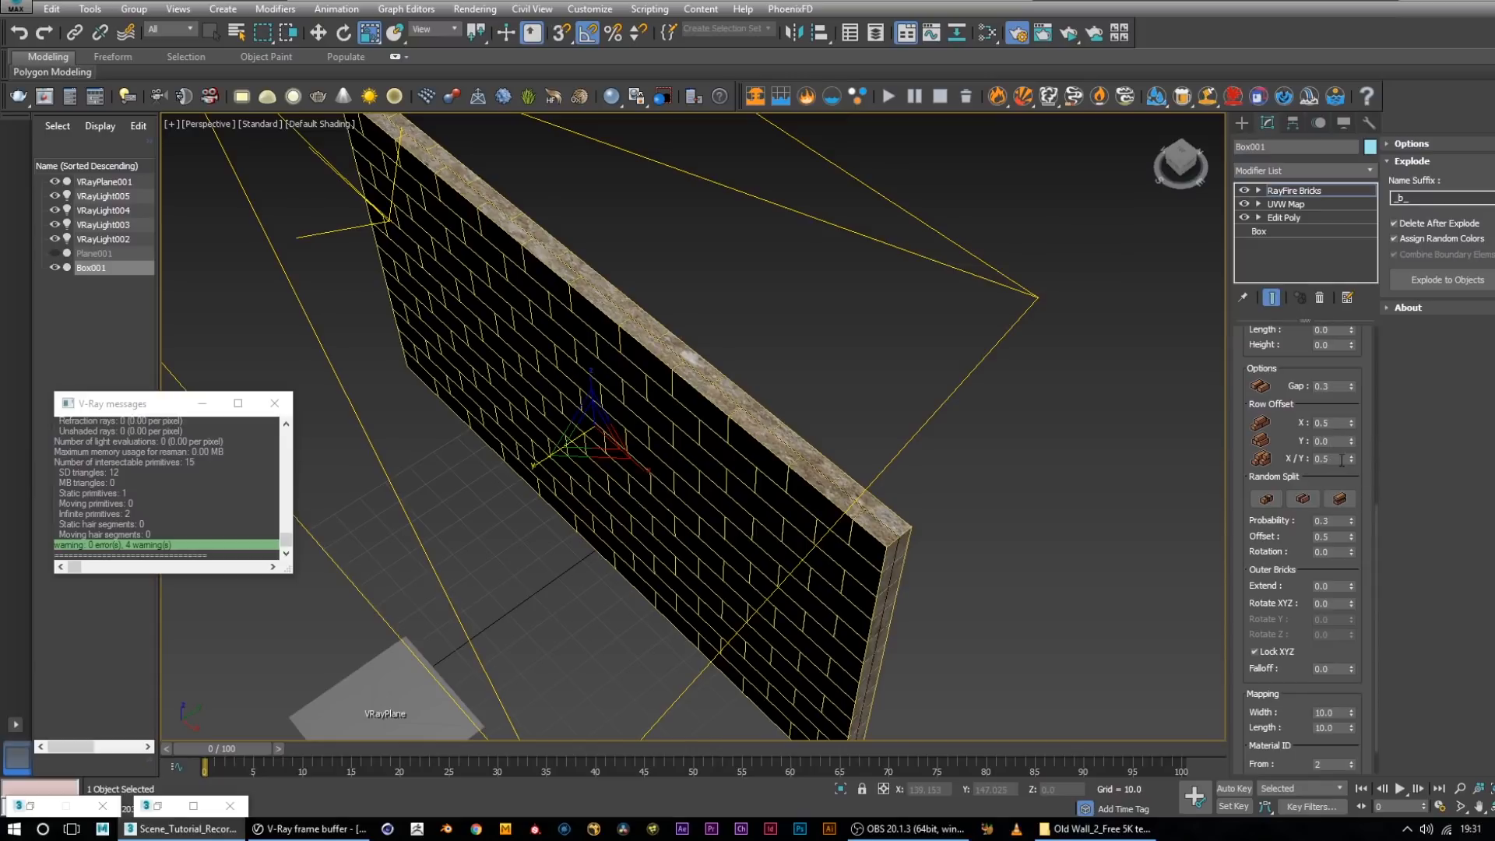
{"action": "left_click", "coordinate": [1328, 441]}
{"action": "type", "text": "0"}
{"action": "key", "text": "Return"}
{"action": "scroll", "coordinate": [794, 479], "scroll_direction": "up", "scroll_amount": 3}
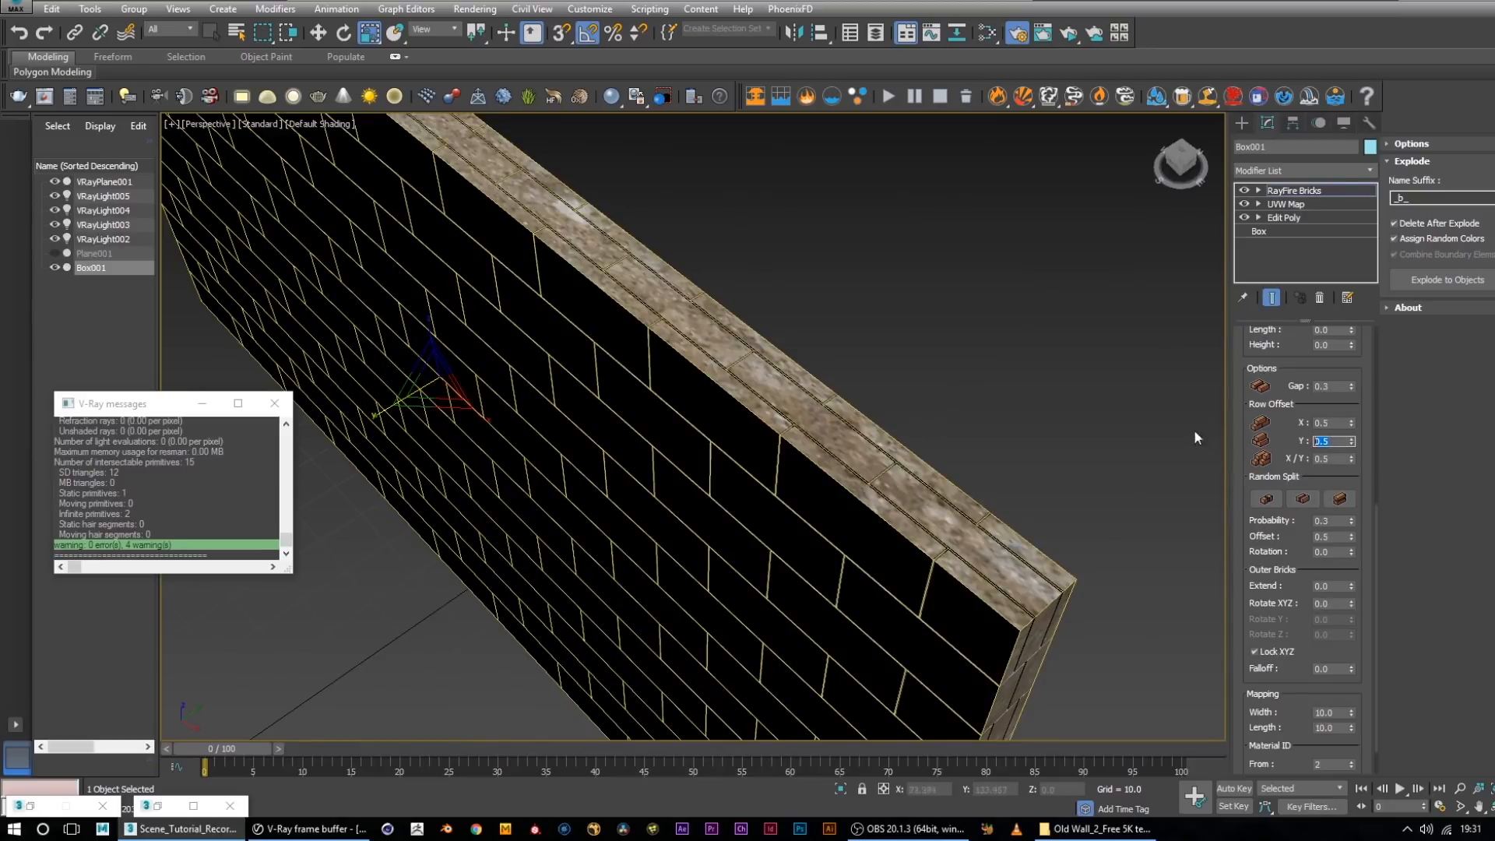
{"action": "key", "text": "Return"}
{"action": "middle_click_drag", "start_coordinate": [892, 496], "coordinate": [1012, 452], "text": "alt"}
{"action": "scroll", "coordinate": [1047, 506], "scroll_direction": "down", "scroll_amount": 4}
{"action": "middle_click_drag", "start_coordinate": [1040, 527], "coordinate": [978, 507], "text": "alt"}
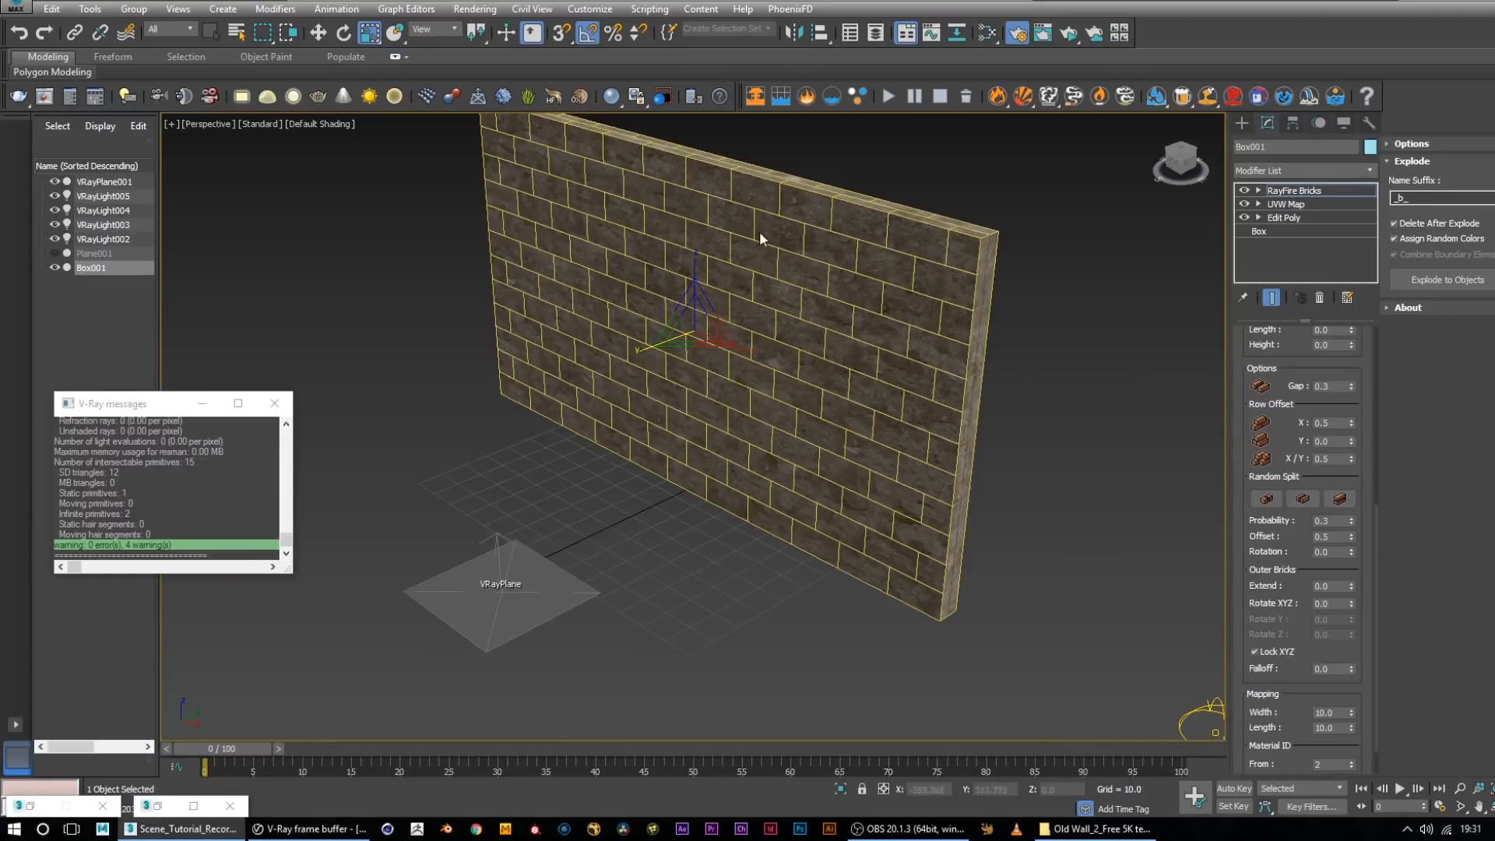
Enable the first Random Split direction for the bricks and inspect the split bricks up close
{"action": "left_click_drag", "start_coordinate": [1339, 522], "coordinate": [1228, 516]}
{"action": "left_click", "coordinate": [1266, 498]}
{"action": "middle_click_drag", "start_coordinate": [1016, 427], "coordinate": [1007, 320], "text": "alt"}
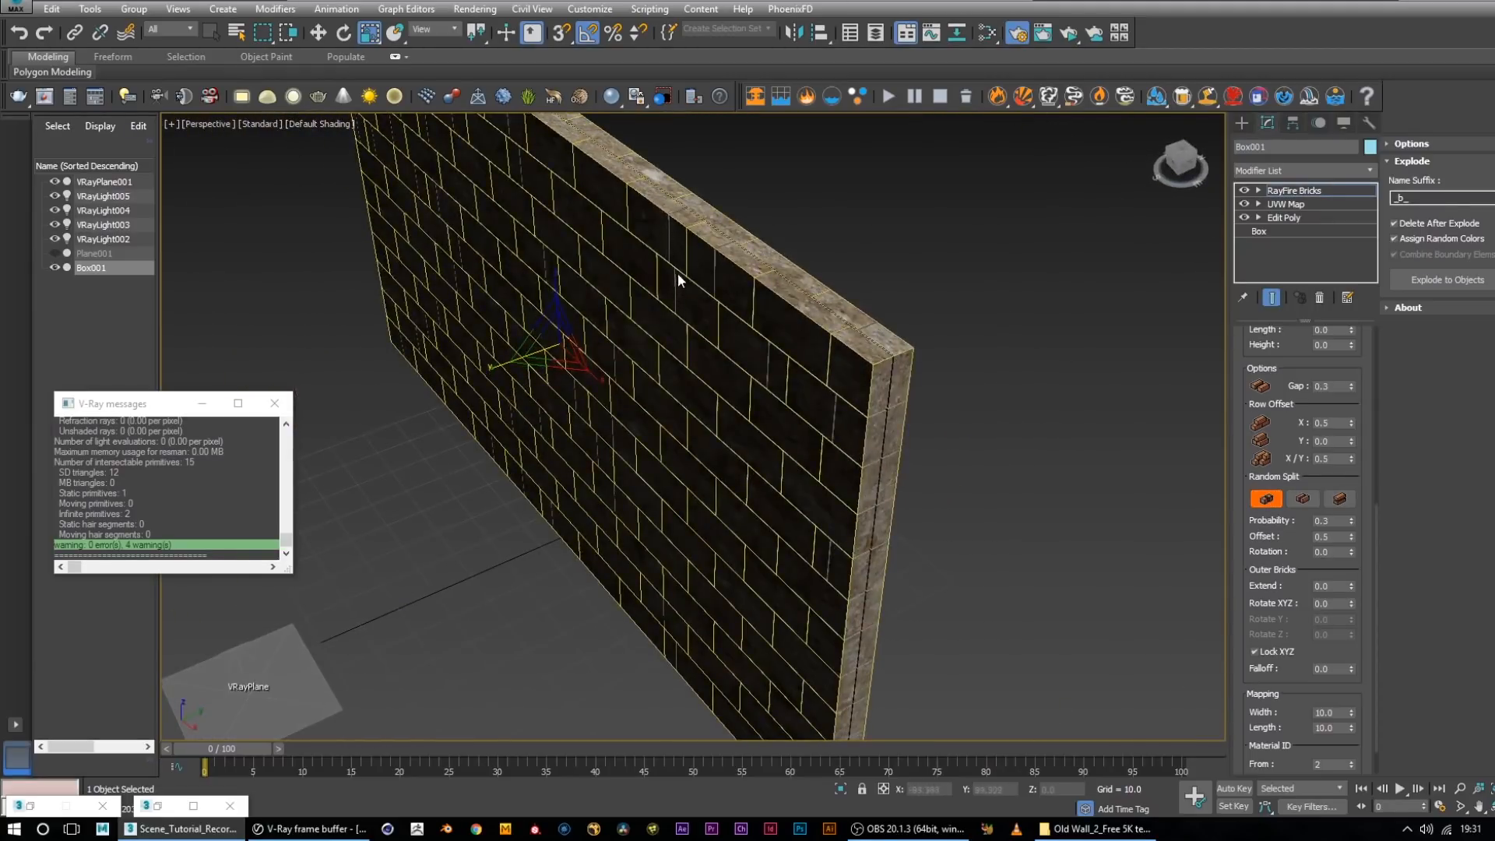
Try a gap of 2 between the bricks and inspect the split bricks up close
{"action": "middle_click_drag", "start_coordinate": [786, 442], "coordinate": [760, 414], "text": "alt"}
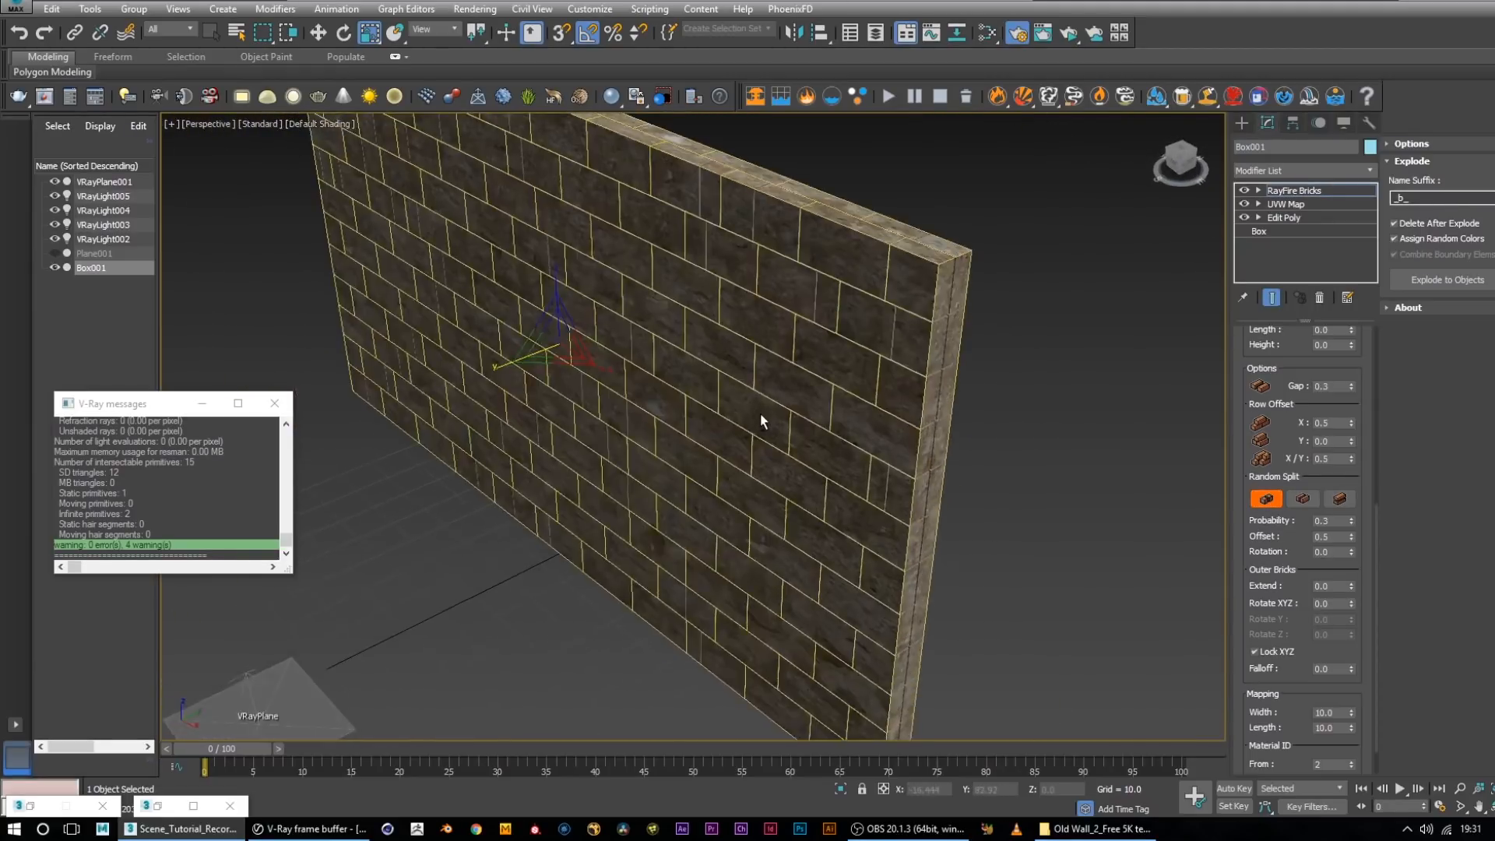
{"action": "scroll", "coordinate": [931, 284], "scroll_direction": "up", "scroll_amount": 2}
{"action": "double_click", "coordinate": [1333, 387]}
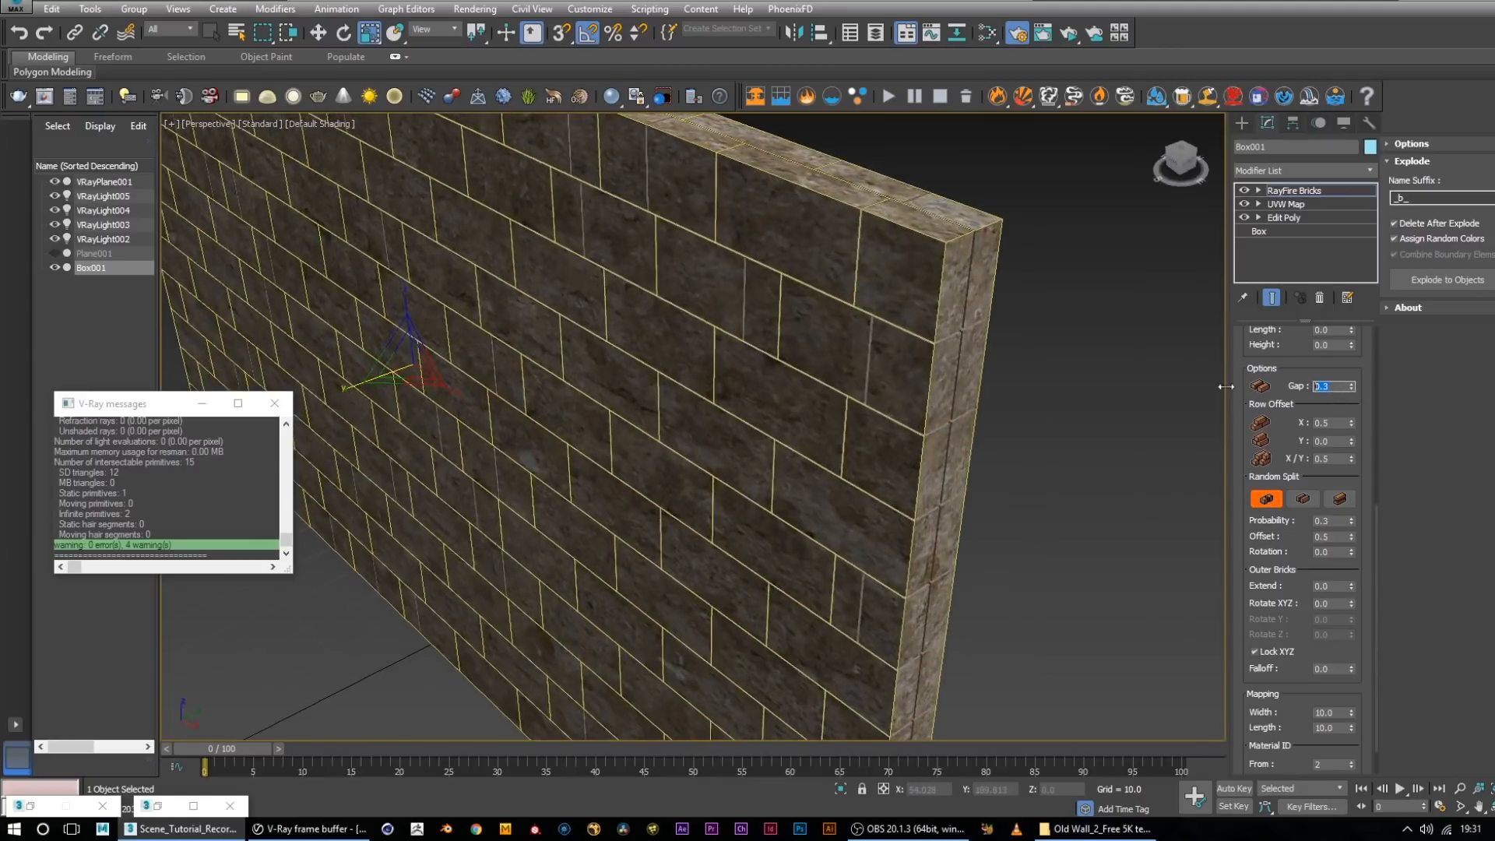
{"action": "type", "text": "2"}
{"action": "key", "text": "Return"}
{"action": "middle_click_drag", "start_coordinate": [844, 361], "coordinate": [874, 356], "text": "alt"}
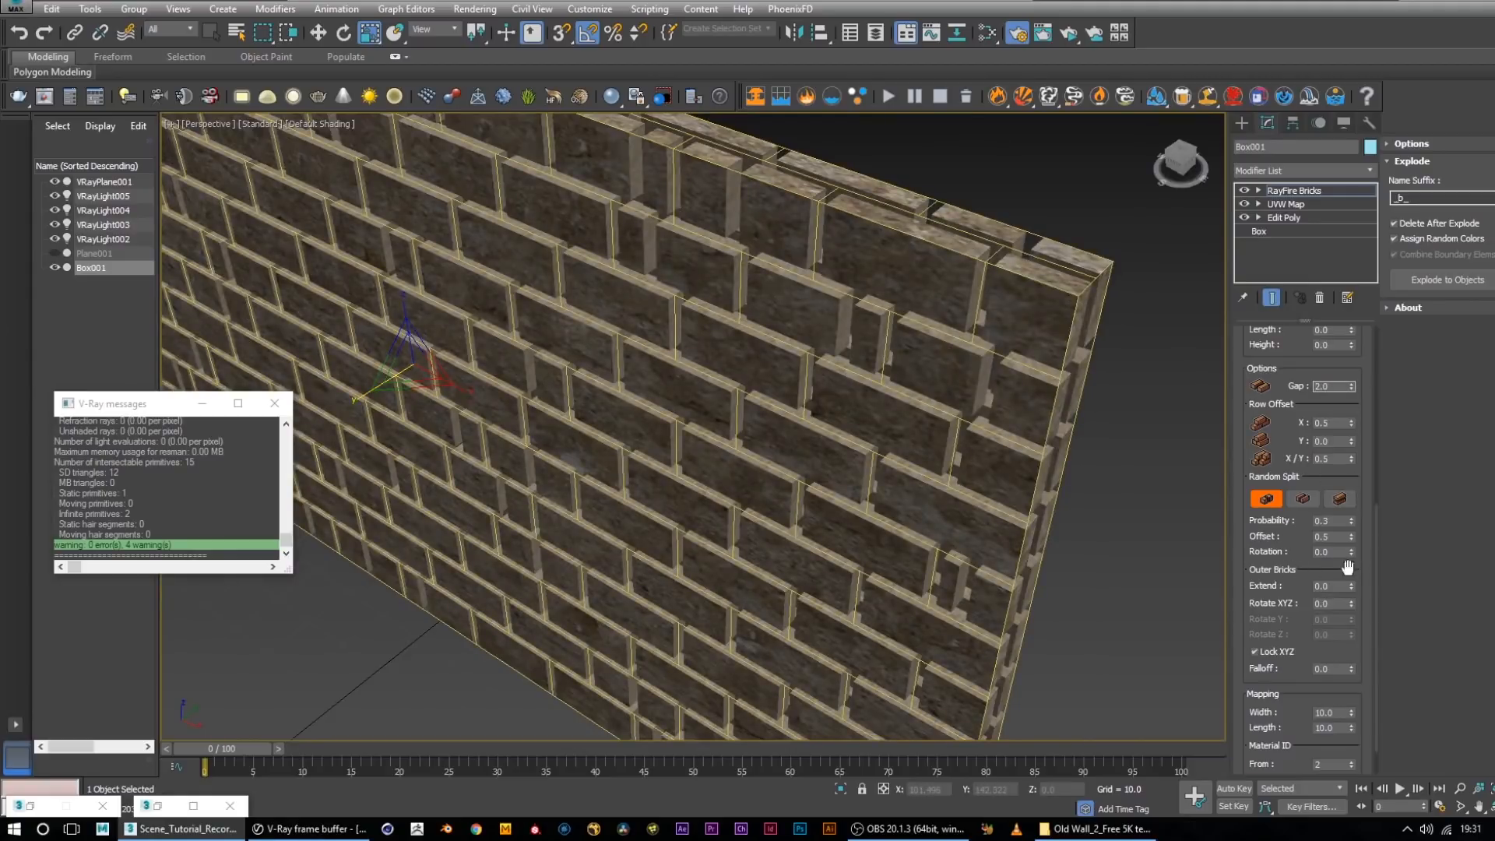
Try the second and third Random Split directions on the wall, and leave only the third one enabled
{"action": "left_click", "coordinate": [1306, 502]}
{"action": "middle_click_drag", "start_coordinate": [958, 366], "coordinate": [926, 399], "text": "alt"}
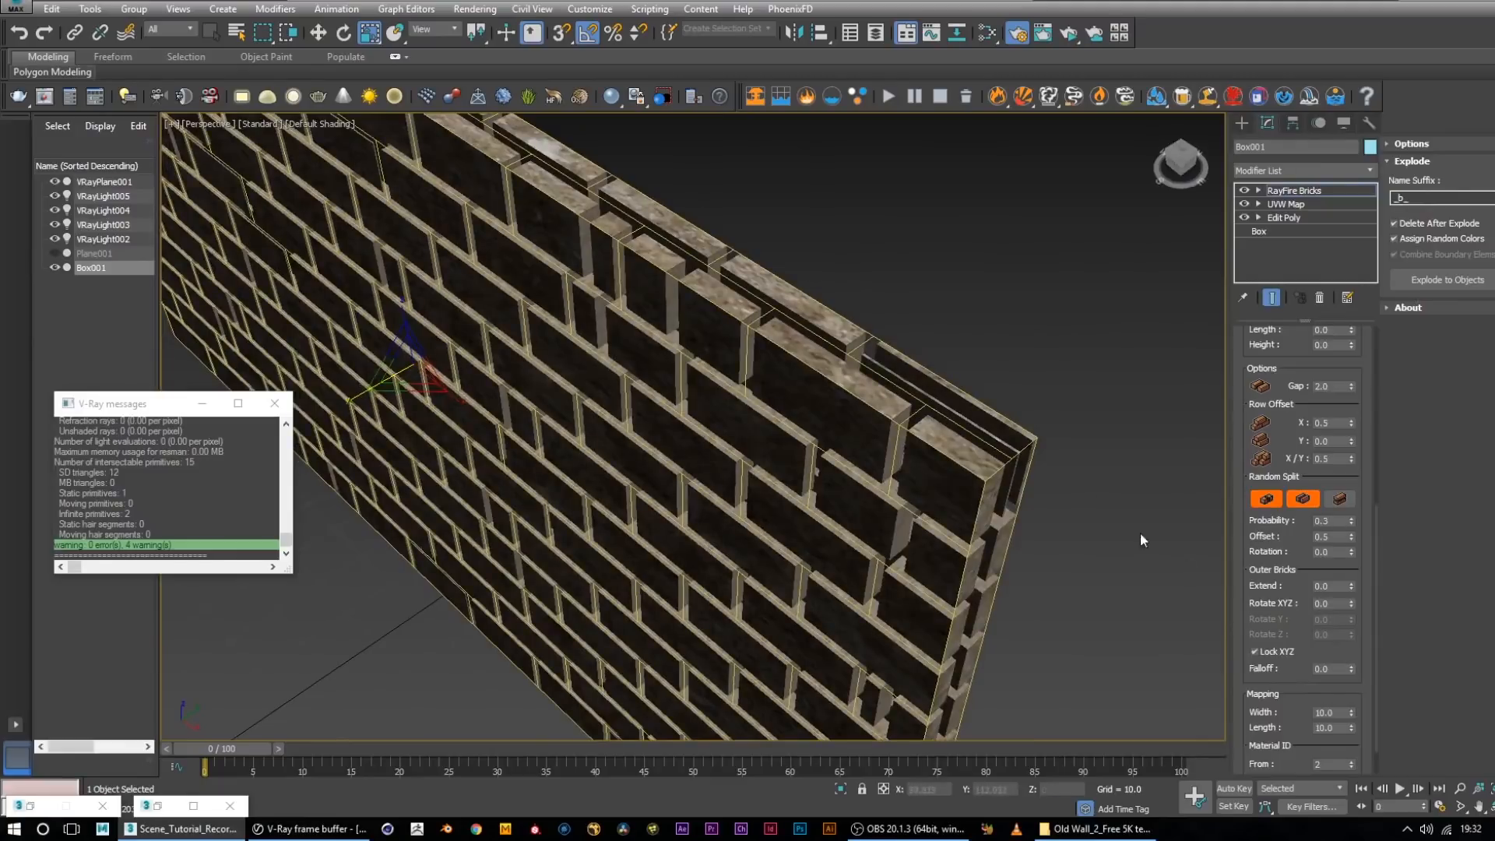
{"action": "left_click", "coordinate": [1340, 499]}
{"action": "middle_click_drag", "start_coordinate": [791, 477], "coordinate": [939, 527], "text": "alt"}
{"action": "left_click", "coordinate": [1303, 498]}
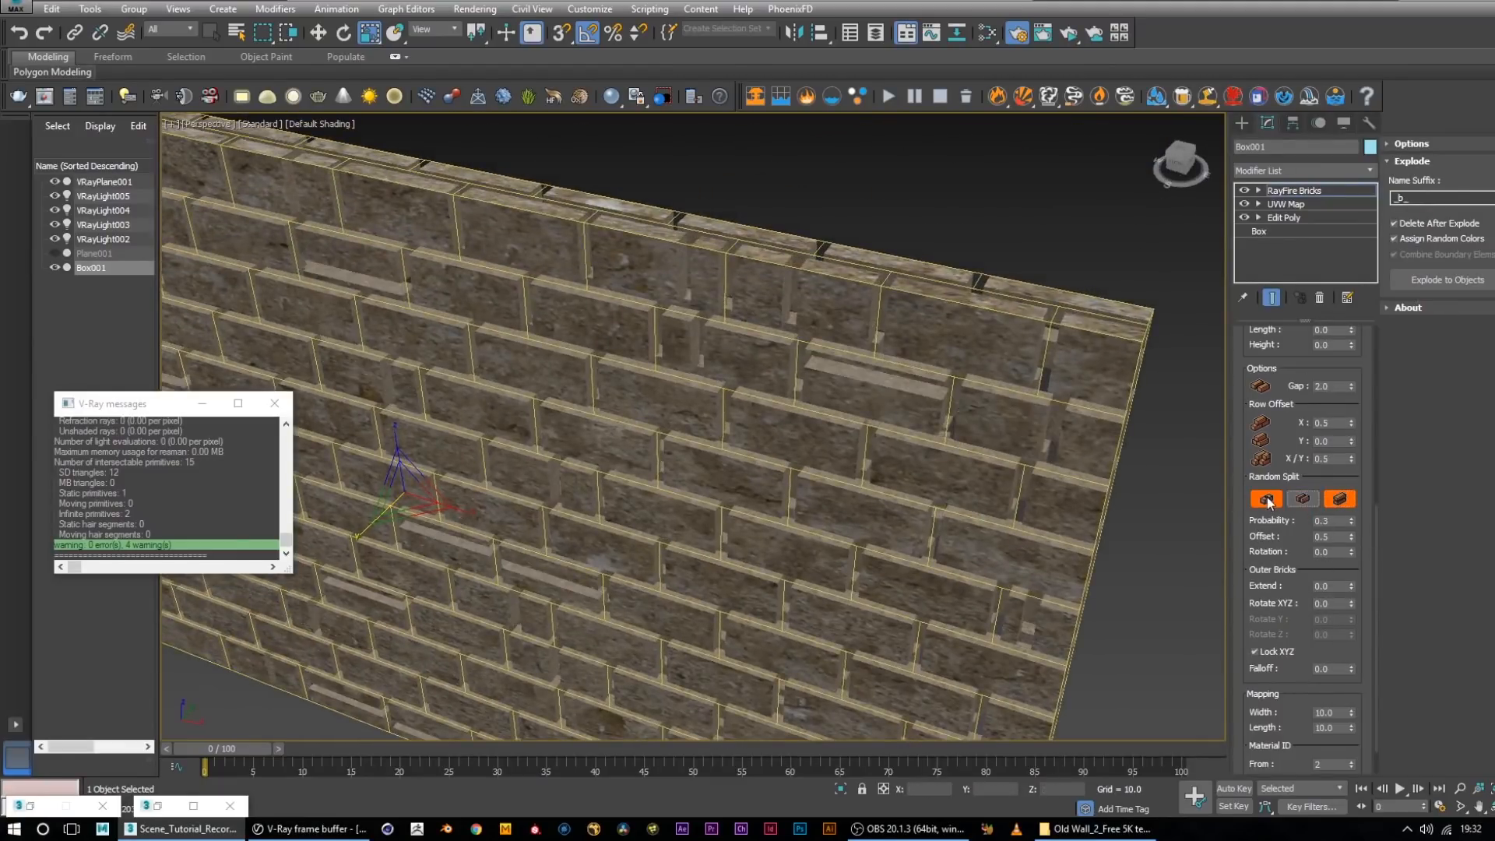
{"action": "left_click", "coordinate": [1268, 497]}
{"action": "middle_click_drag", "start_coordinate": [1121, 505], "coordinate": [1022, 499], "text": "alt"}
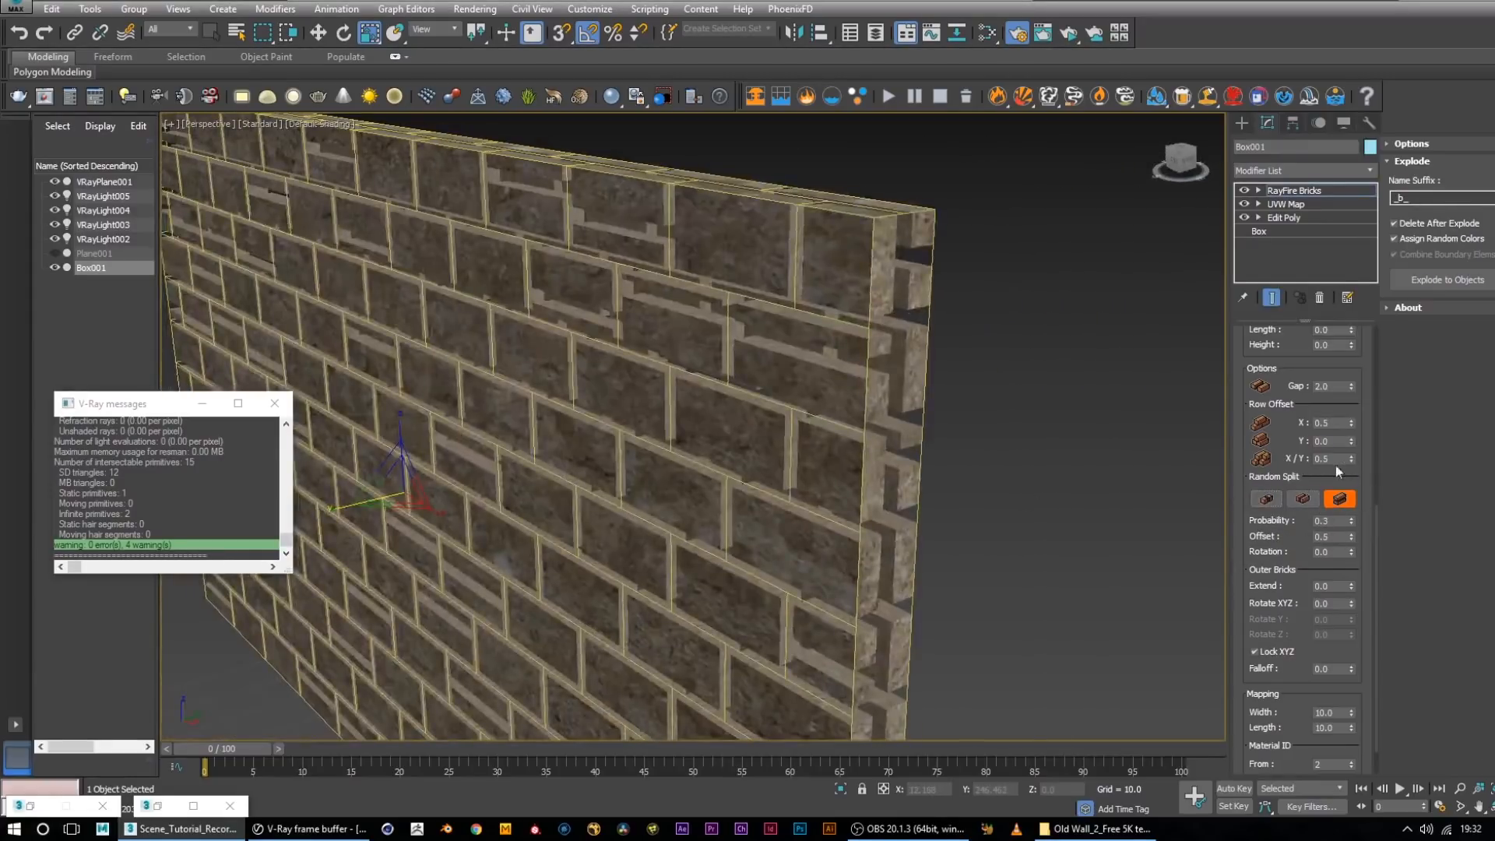
Set the gap between the bricks to 1 and inspect the wall
{"action": "left_click", "coordinate": [1327, 387]}
{"action": "type", "text": "1"}
{"action": "key", "text": "Return"}
{"action": "middle_click_drag", "start_coordinate": [806, 326], "coordinate": [842, 325], "text": "alt"}
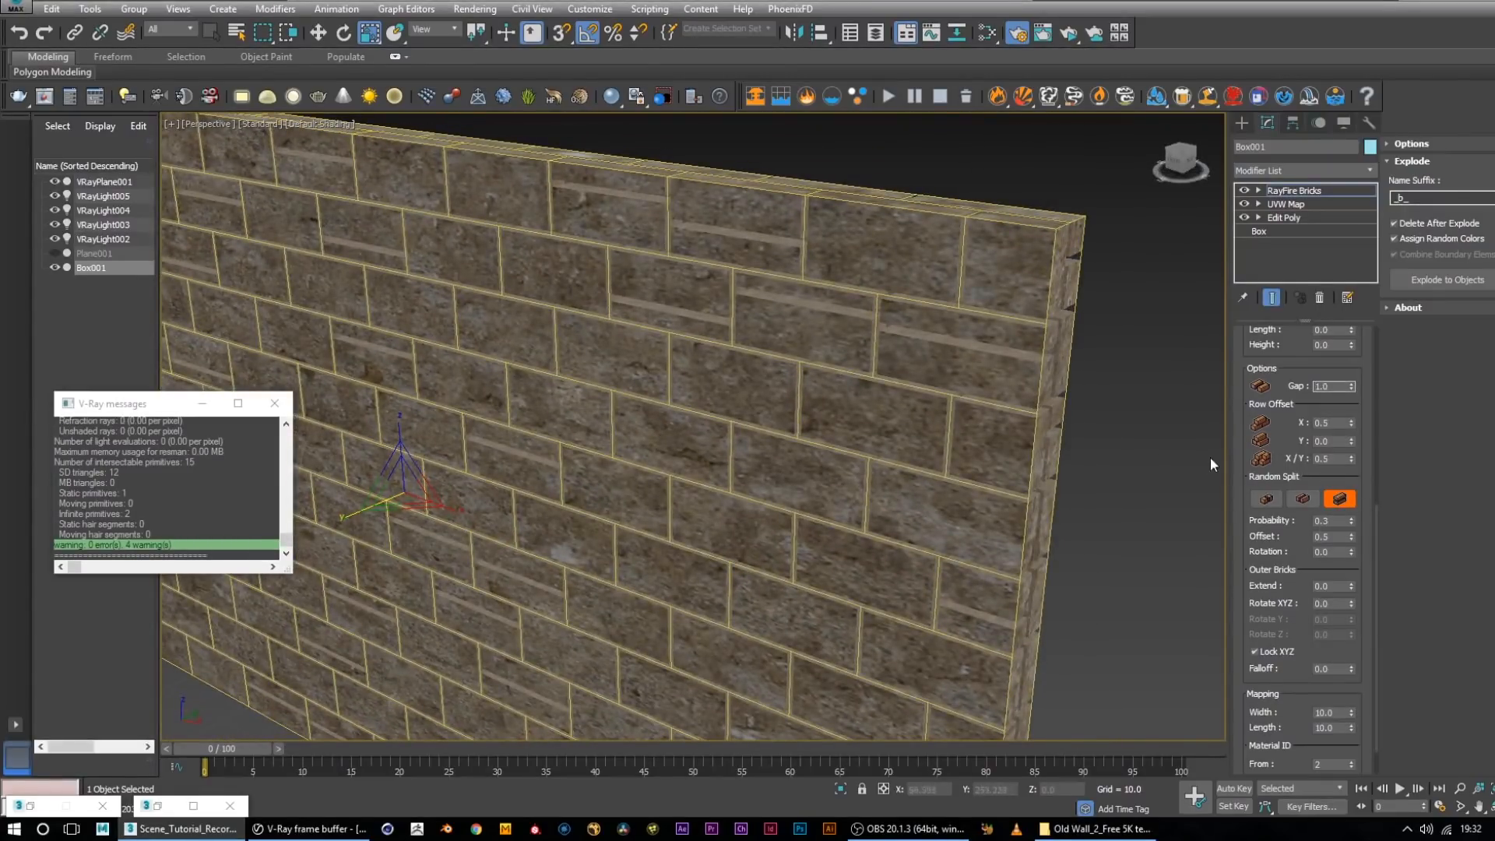
{"action": "scroll", "coordinate": [578, 389], "scroll_direction": "down", "scroll_amount": 5}
{"action": "middle_click_drag", "start_coordinate": [609, 407], "coordinate": [609, 399], "text": "alt"}
{"action": "scroll", "coordinate": [502, 388], "scroll_direction": "up", "scroll_amount": 6}
{"action": "scroll", "coordinate": [574, 387], "scroll_direction": "down", "scroll_amount": 3}
{"action": "scroll", "coordinate": [614, 395], "scroll_direction": "down", "scroll_amount": 3}
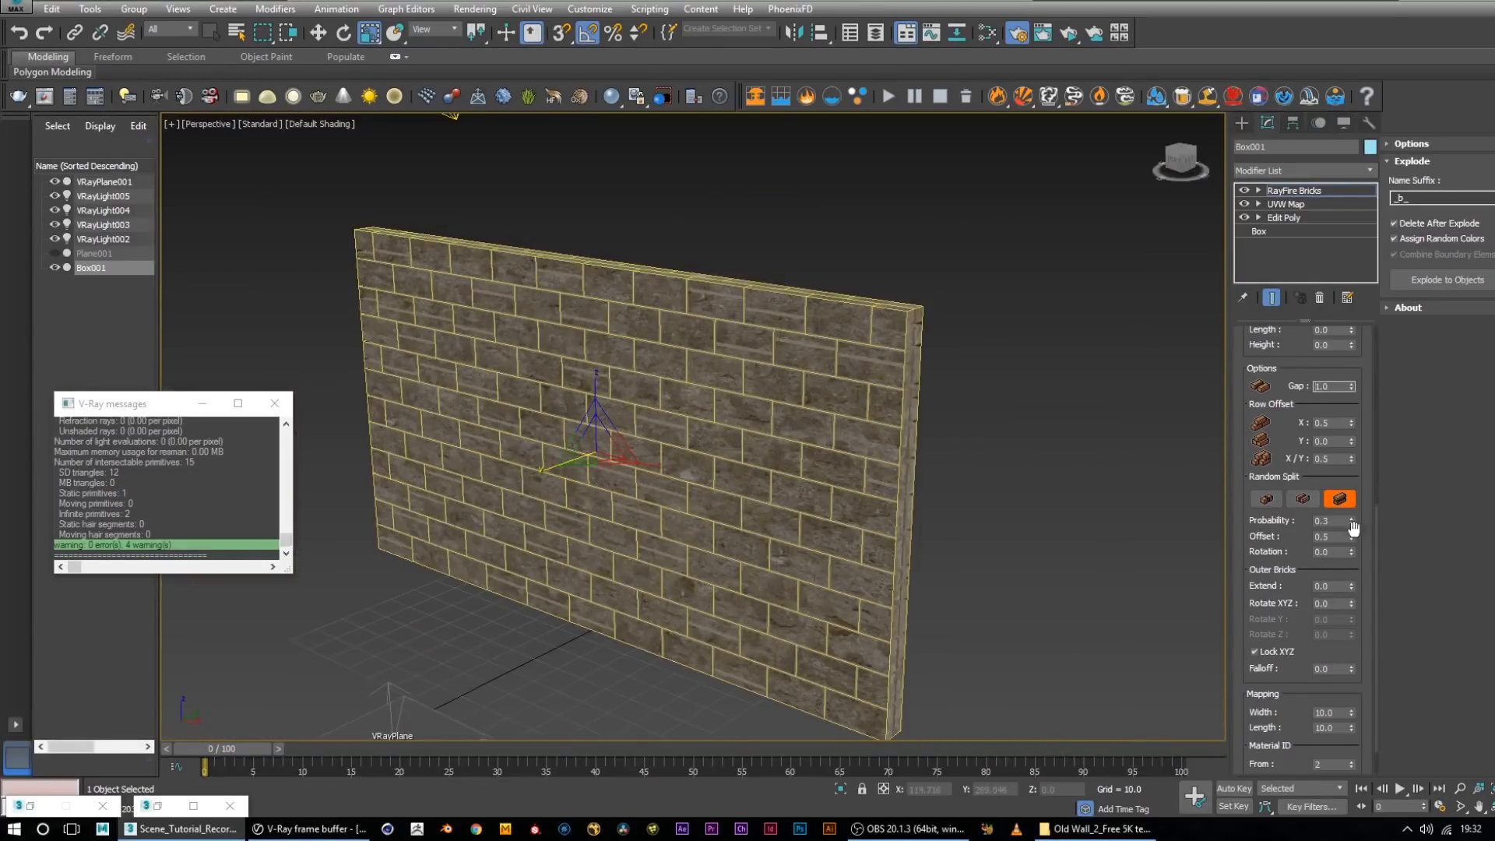
Try Random Split probabilities of 0.8 and 0 on the wall
{"action": "left_click_drag", "start_coordinate": [1333, 521], "coordinate": [1098, 509]}
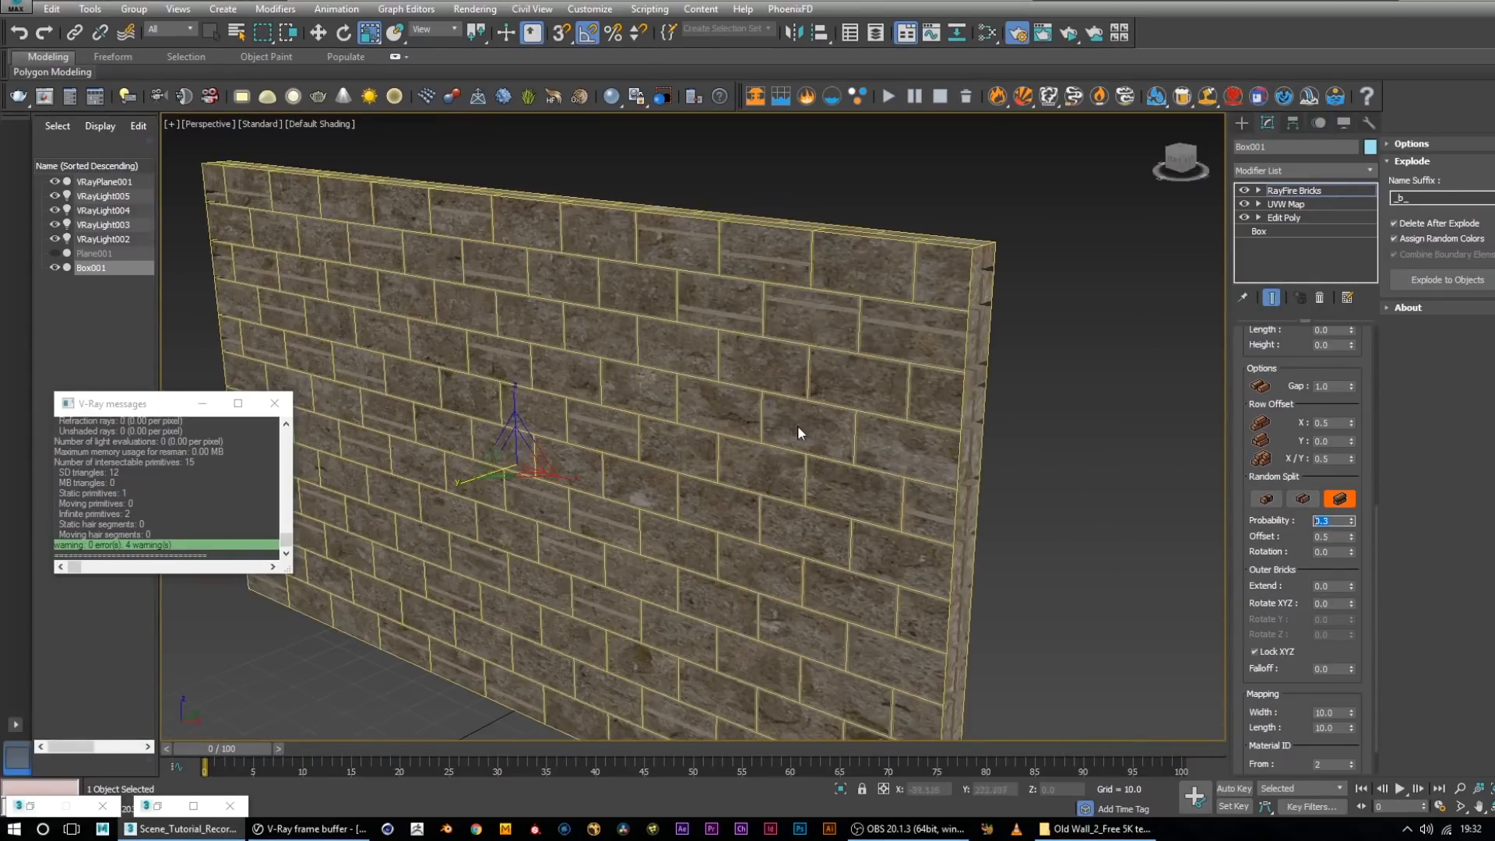
{"action": "middle_click_drag", "start_coordinate": [911, 473], "coordinate": [779, 471], "text": "alt"}
{"action": "left_click_drag", "start_coordinate": [1327, 519], "coordinate": [1242, 515]}
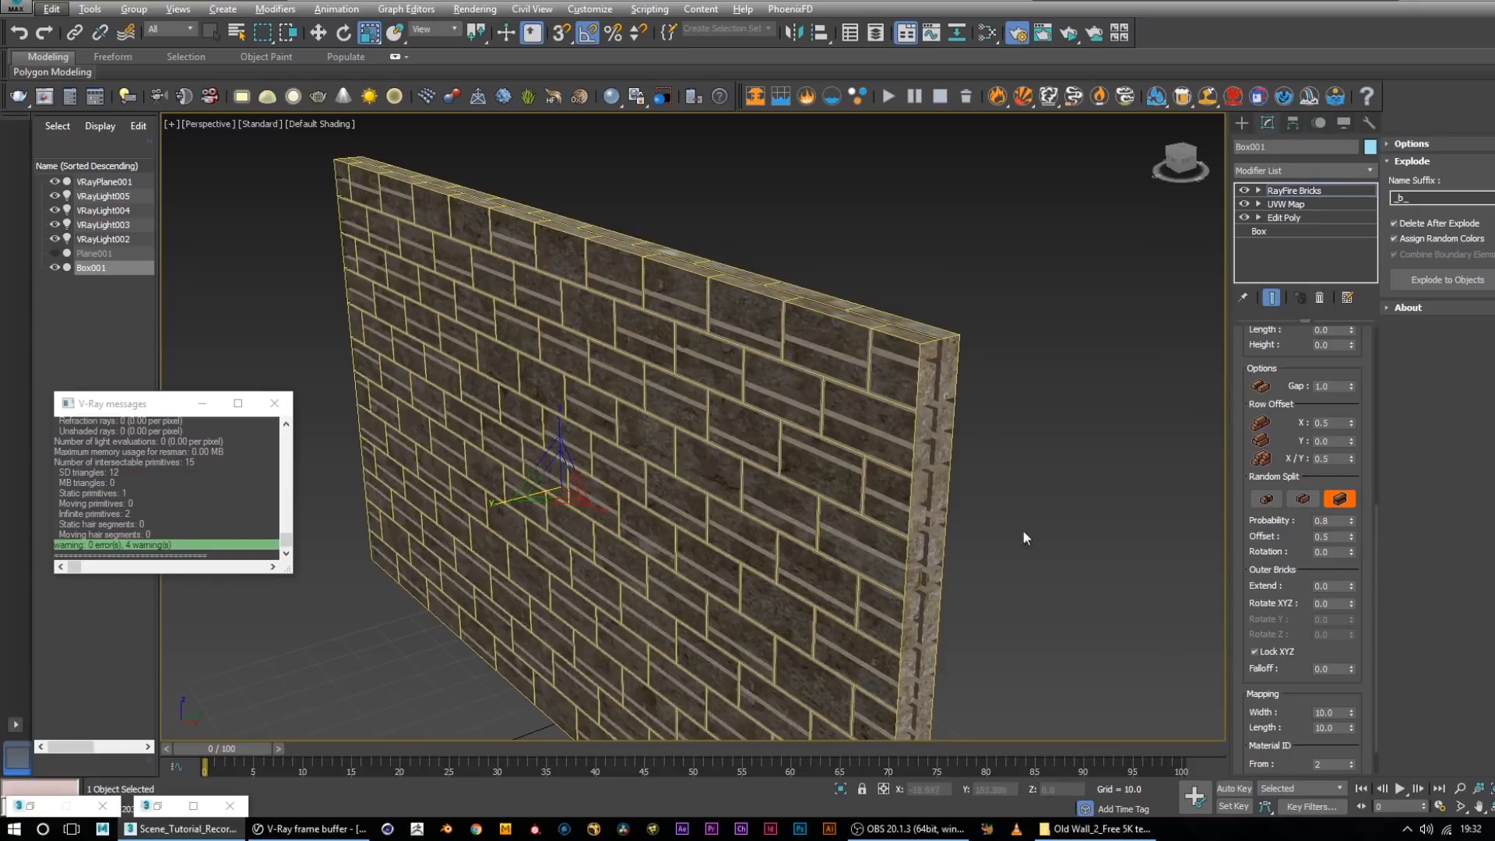
{"action": "left_click_drag", "start_coordinate": [1333, 521], "coordinate": [1070, 501]}
{"action": "type", "text": "0"}
{"action": "key", "text": "Return"}
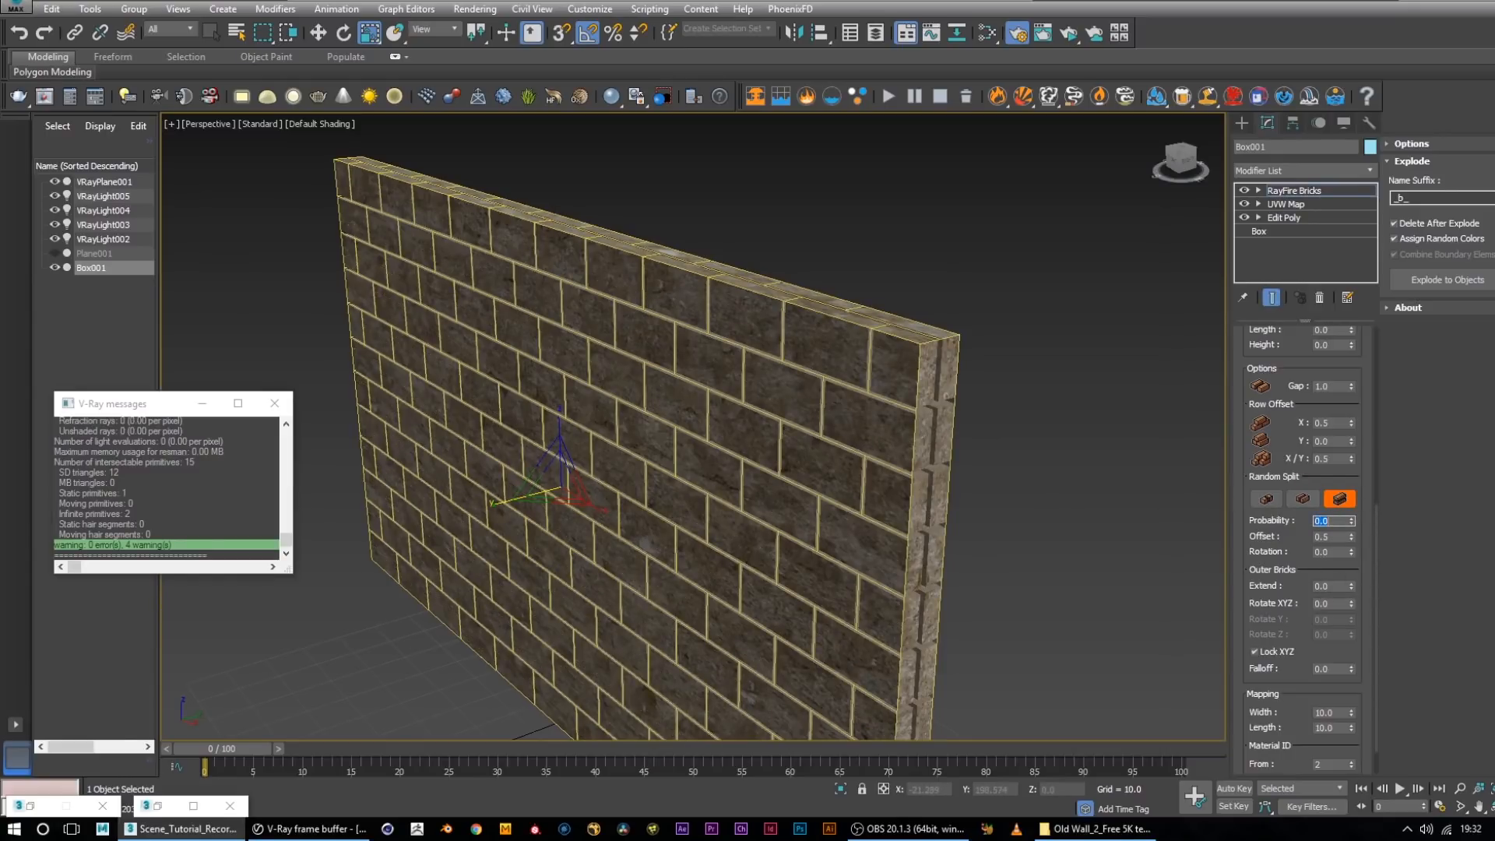
Set the Random Split probability to 0.5, keeping the third split direction enabled
{"action": "left_click", "coordinate": [1339, 503]}
{"action": "left_click", "coordinate": [1340, 498]}
{"action": "left_click", "coordinate": [1337, 520]}
{"action": "type", "text": "0."}
{"action": "key", "text": "Return"}
{"action": "middle_click_drag", "start_coordinate": [782, 401], "coordinate": [852, 391], "text": "alt"}
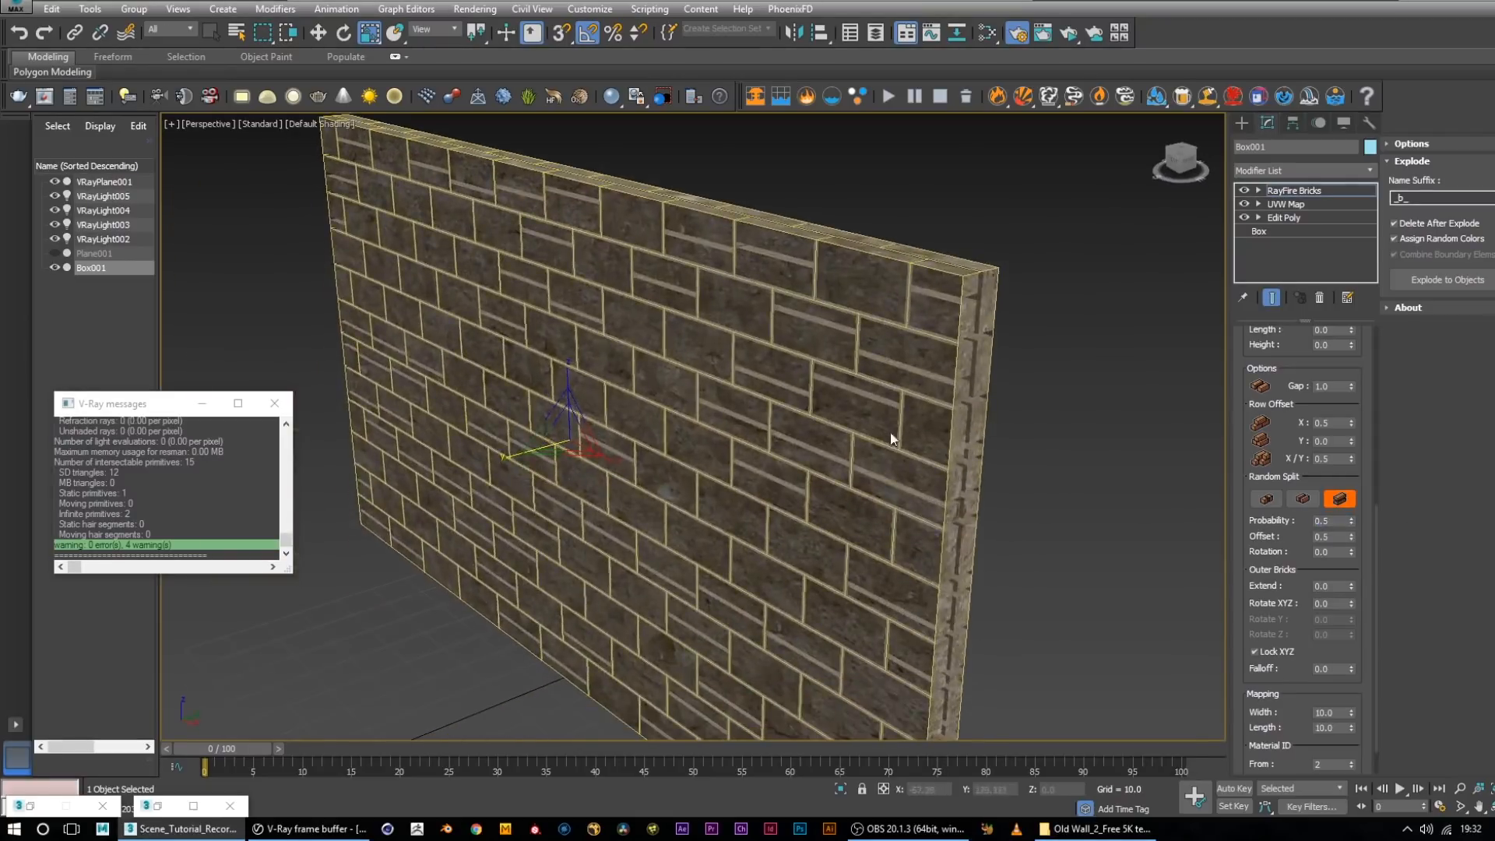
Try a Random Split rotation of 30 with the first split direction switched on and off again
{"action": "scroll", "coordinate": [1378, 573], "scroll_direction": "down", "scroll_amount": 2}
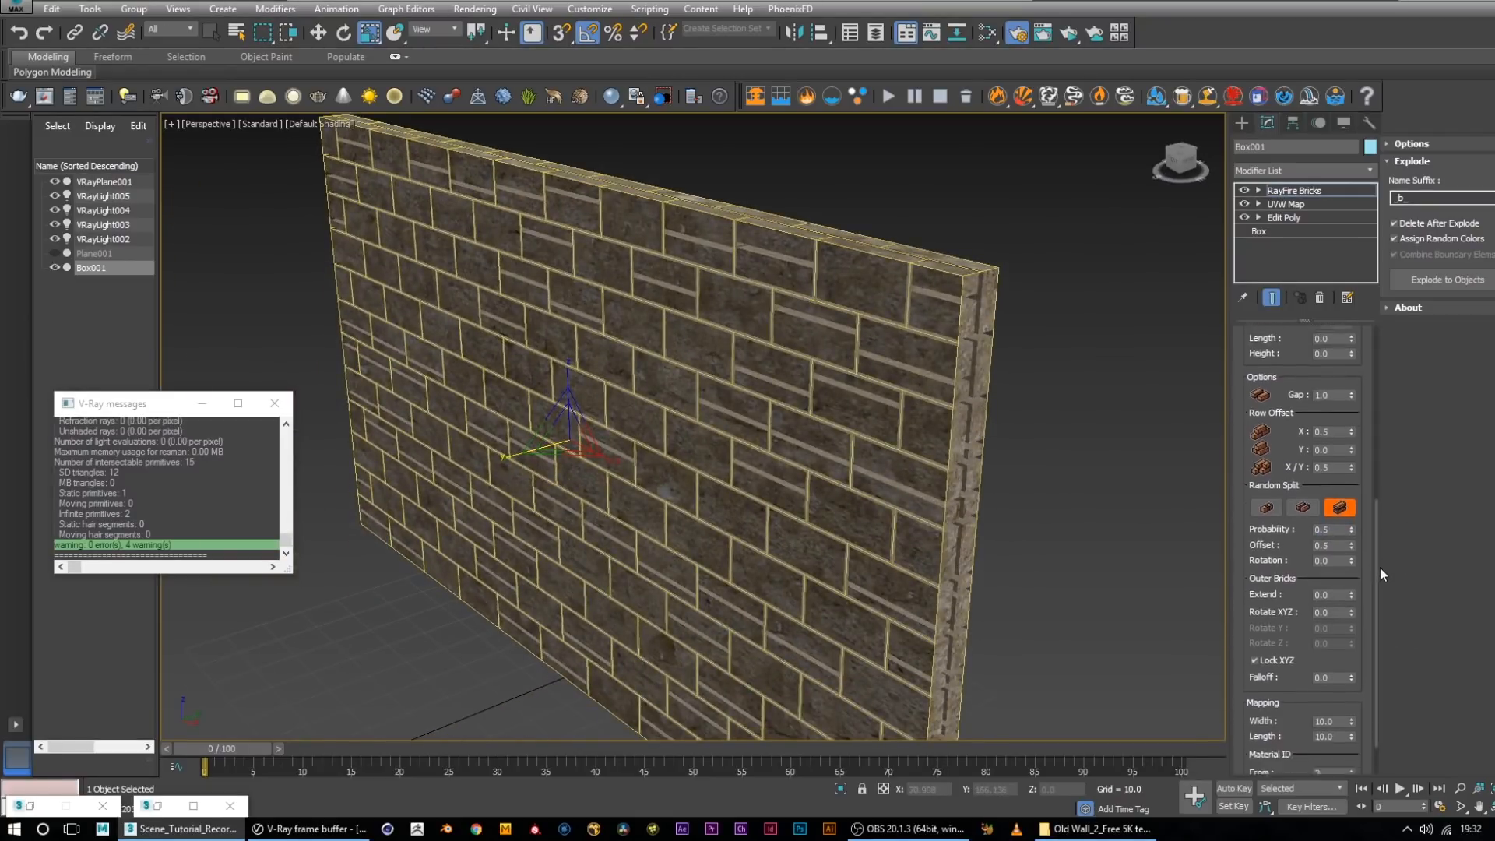
{"action": "double_click", "coordinate": [1319, 510]}
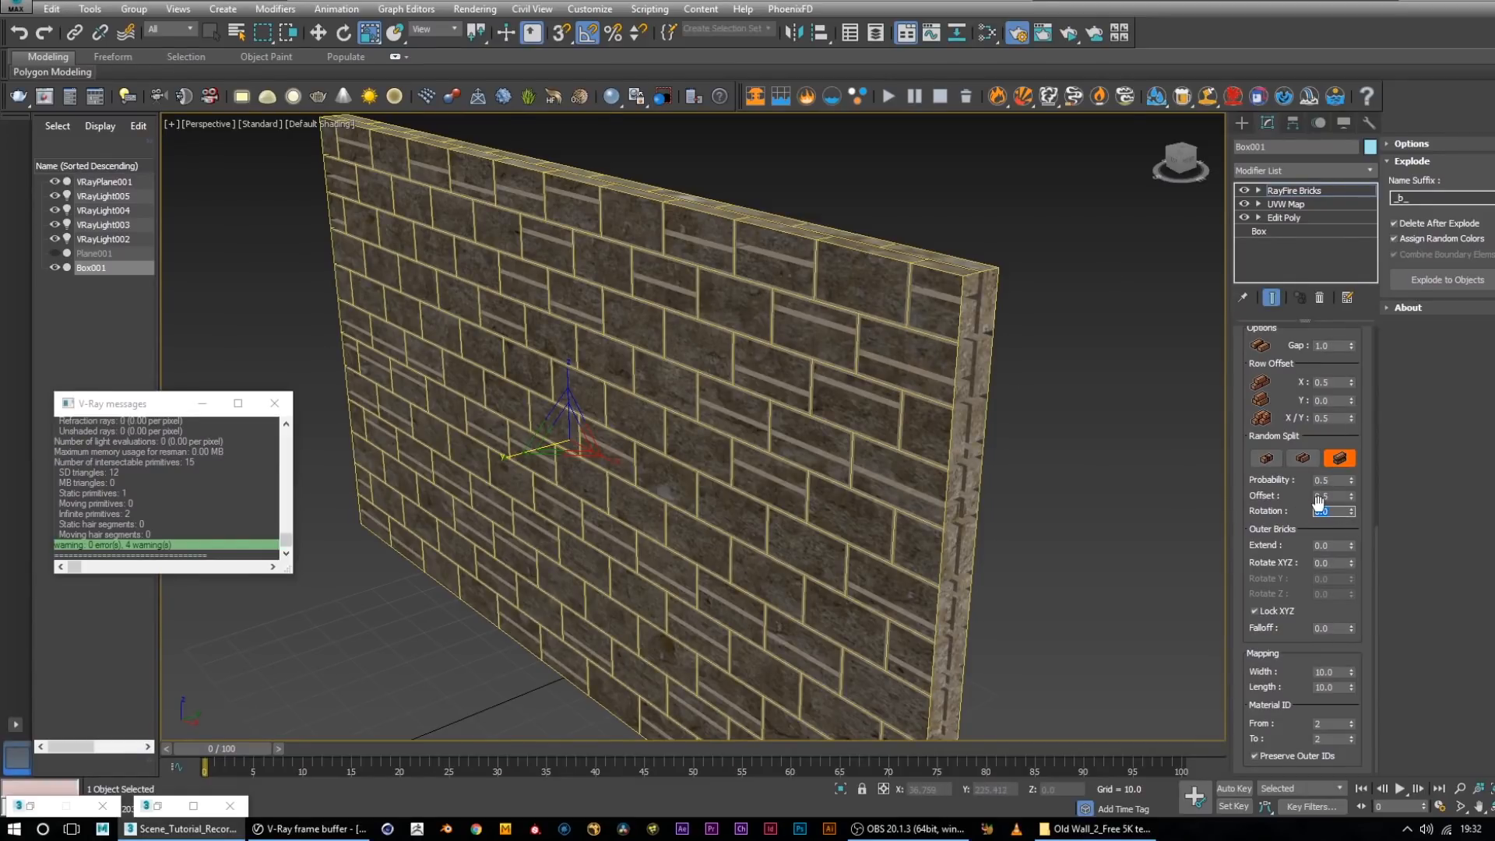
{"action": "key", "text": "Return"}
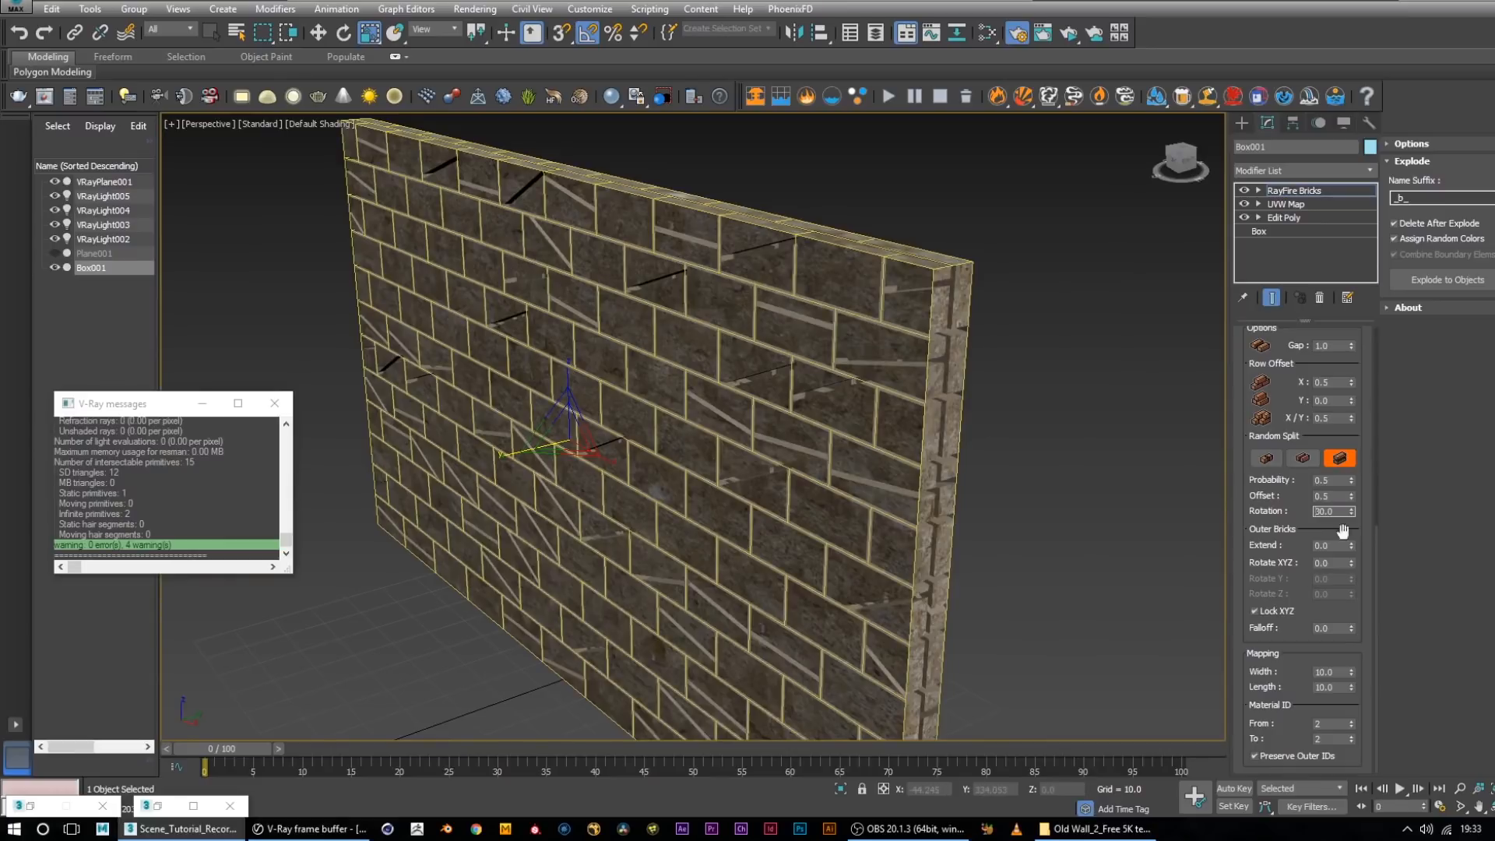
{"action": "left_click", "coordinate": [1265, 461]}
{"action": "middle_click_drag", "start_coordinate": [954, 406], "coordinate": [901, 389], "text": "alt"}
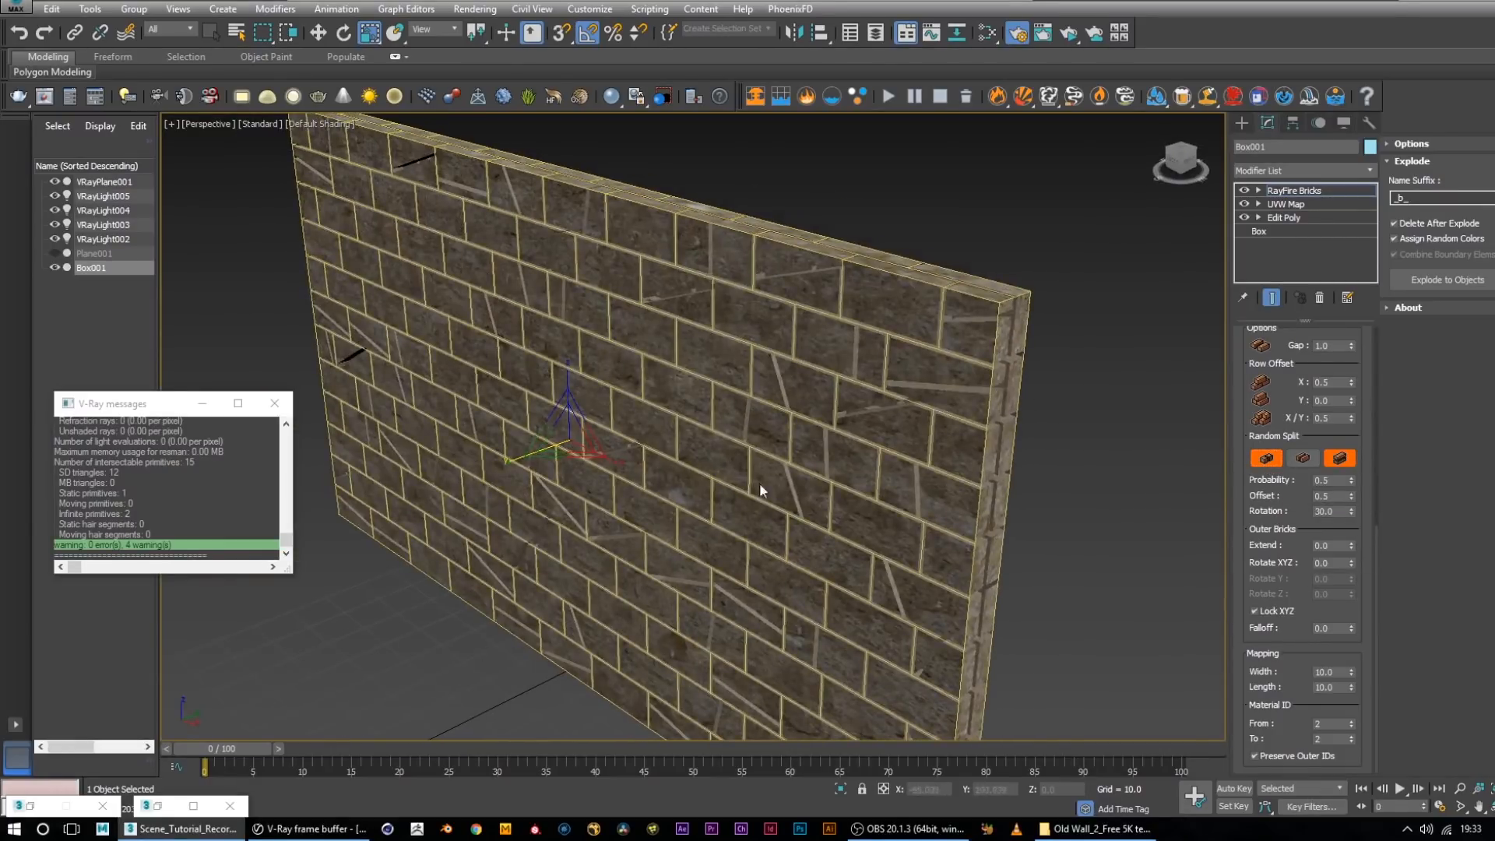
{"action": "left_click", "coordinate": [1266, 459]}
Set the Random Split rotation to 15, check the wall, and disable the third split direction
{"action": "left_click", "coordinate": [1344, 512]}
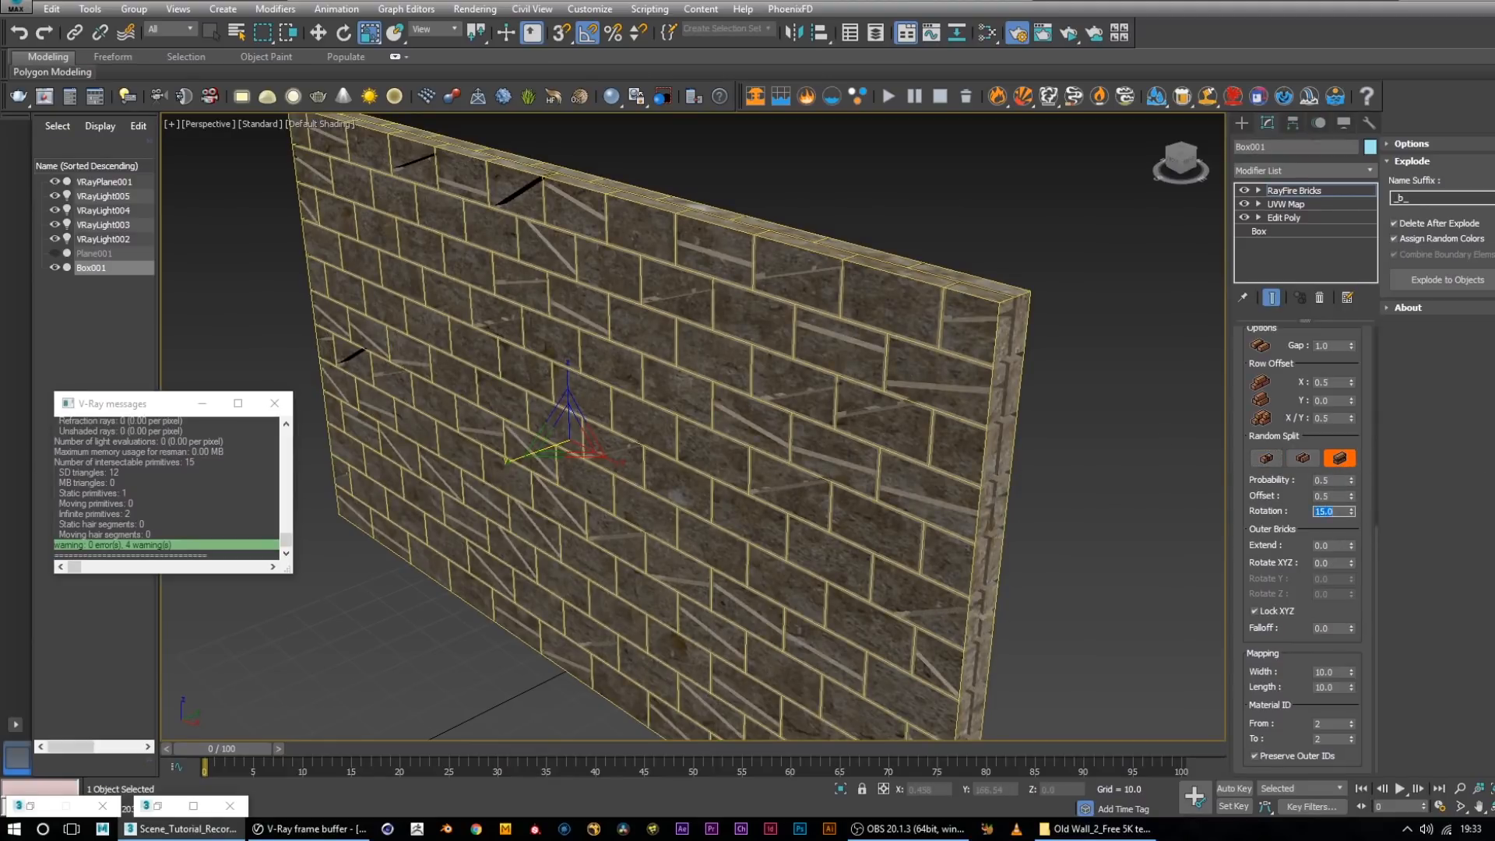
{"action": "middle_click_drag", "start_coordinate": [574, 374], "coordinate": [603, 365], "text": "alt"}
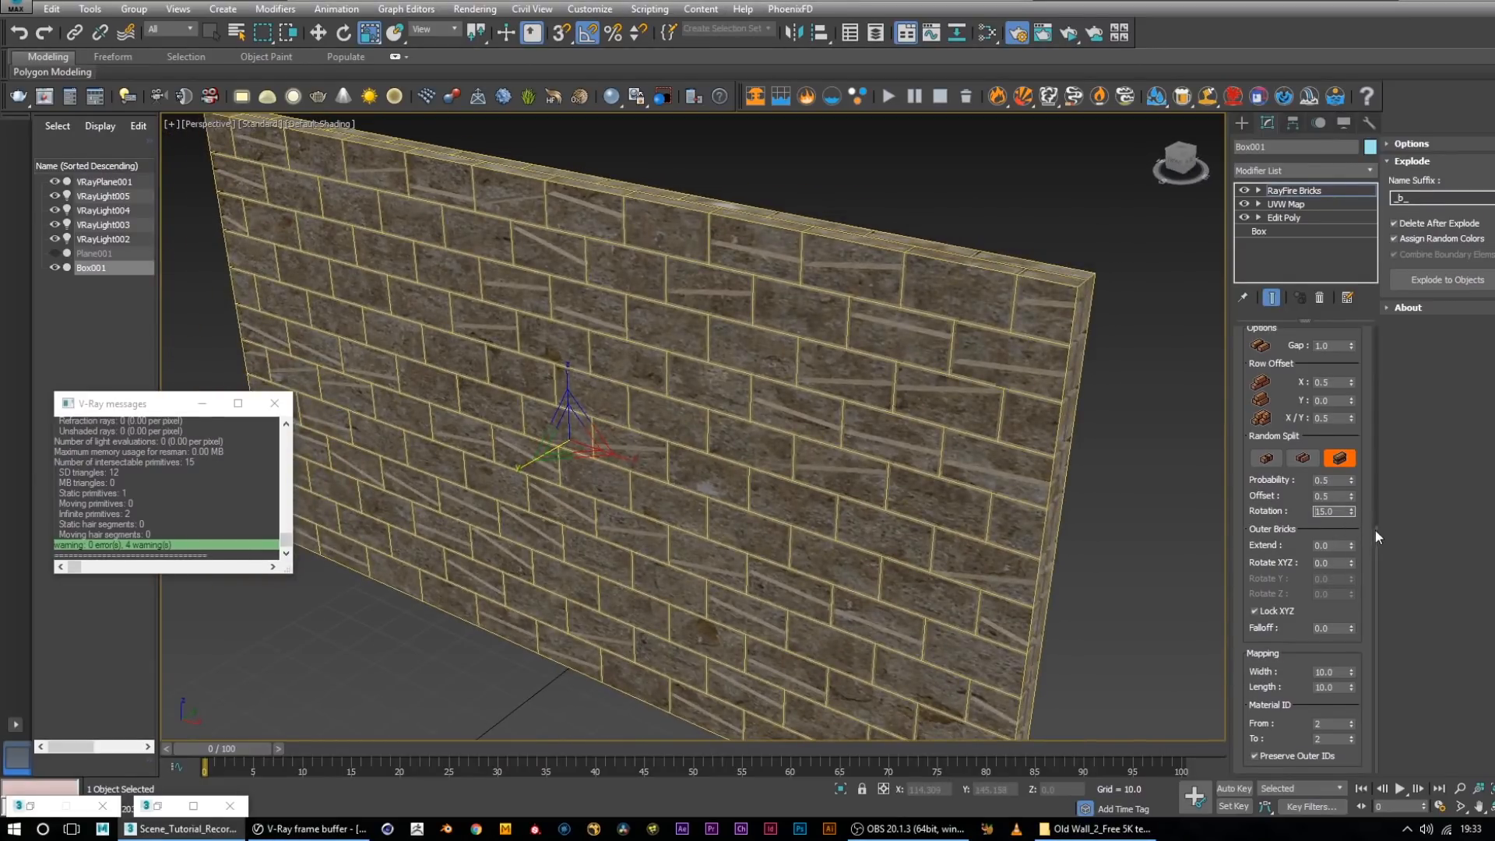
{"action": "left_click", "coordinate": [1340, 459]}
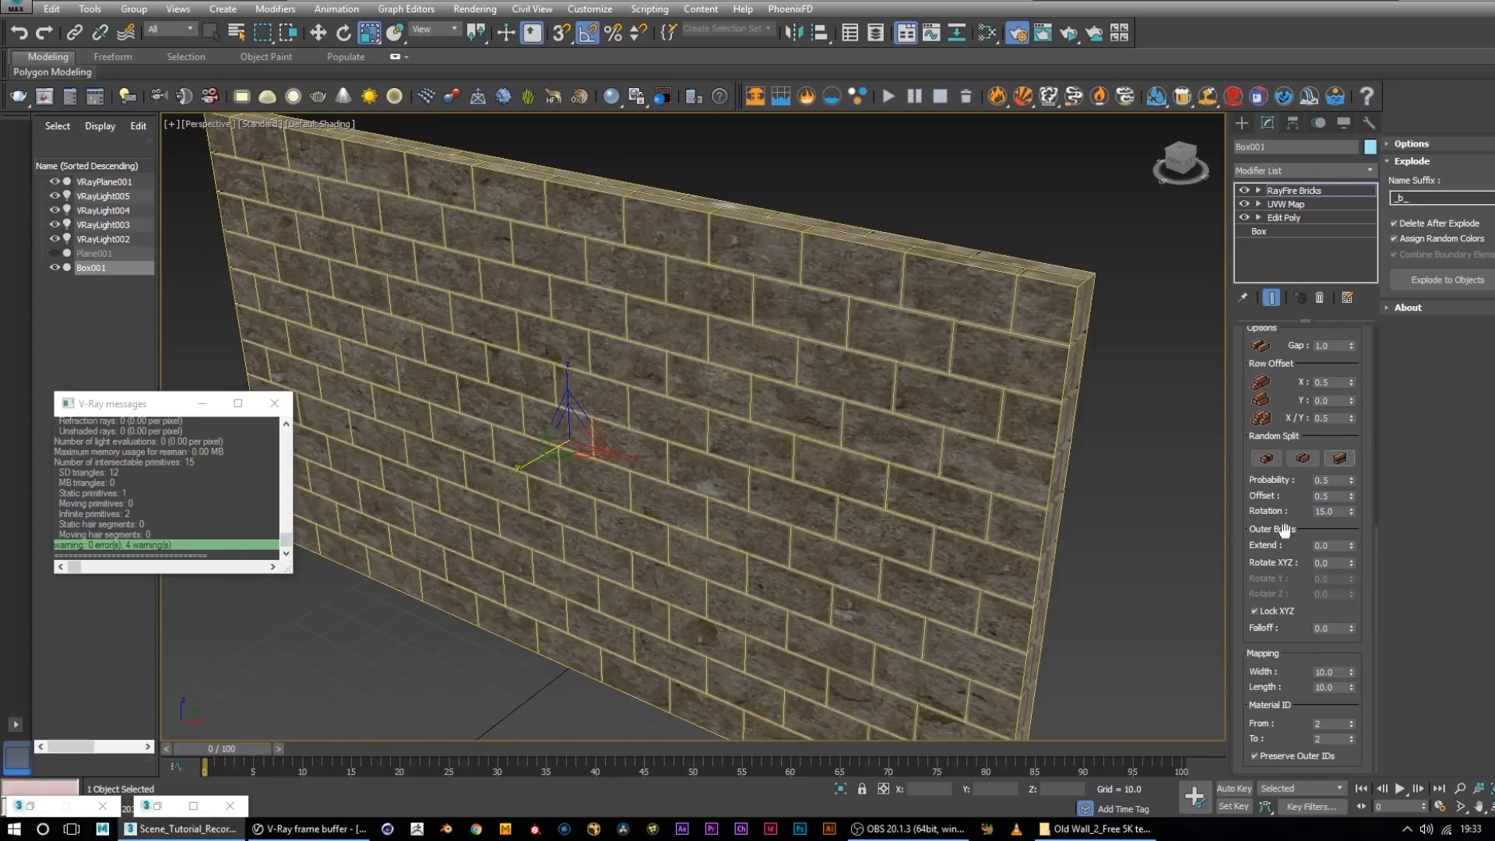
Try an Outer Bricks extend value of 5 and inspect the wall from several angles
{"action": "double_click", "coordinate": [1336, 545]}
{"action": "mouse_move", "coordinate": [993, 442]}
{"action": "middle_mouse_down", "text": "alt"}
{"action": "mouse_move", "coordinate": [1014, 447]}
{"action": "mouse_move", "coordinate": [996, 440]}
{"action": "middle_mouse_up", "text": "alt"}
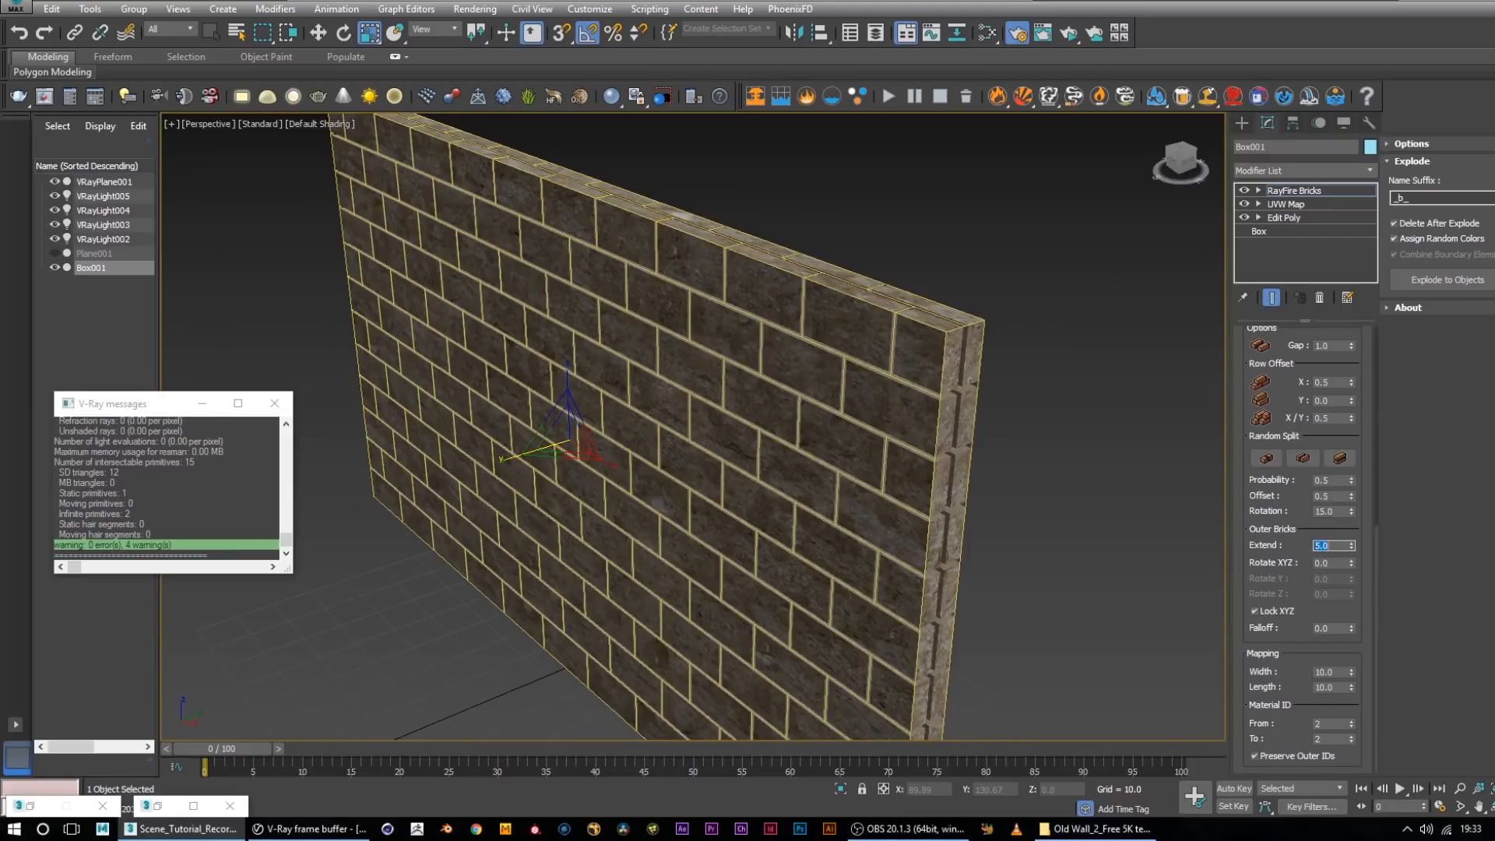
{"action": "type", "text": "5"}
{"action": "key", "text": "Return"}
{"action": "middle_click_drag", "start_coordinate": [880, 459], "coordinate": [617, 477], "text": "alt"}
{"action": "middle_click_drag", "start_coordinate": [933, 584], "coordinate": [950, 560], "text": "alt"}
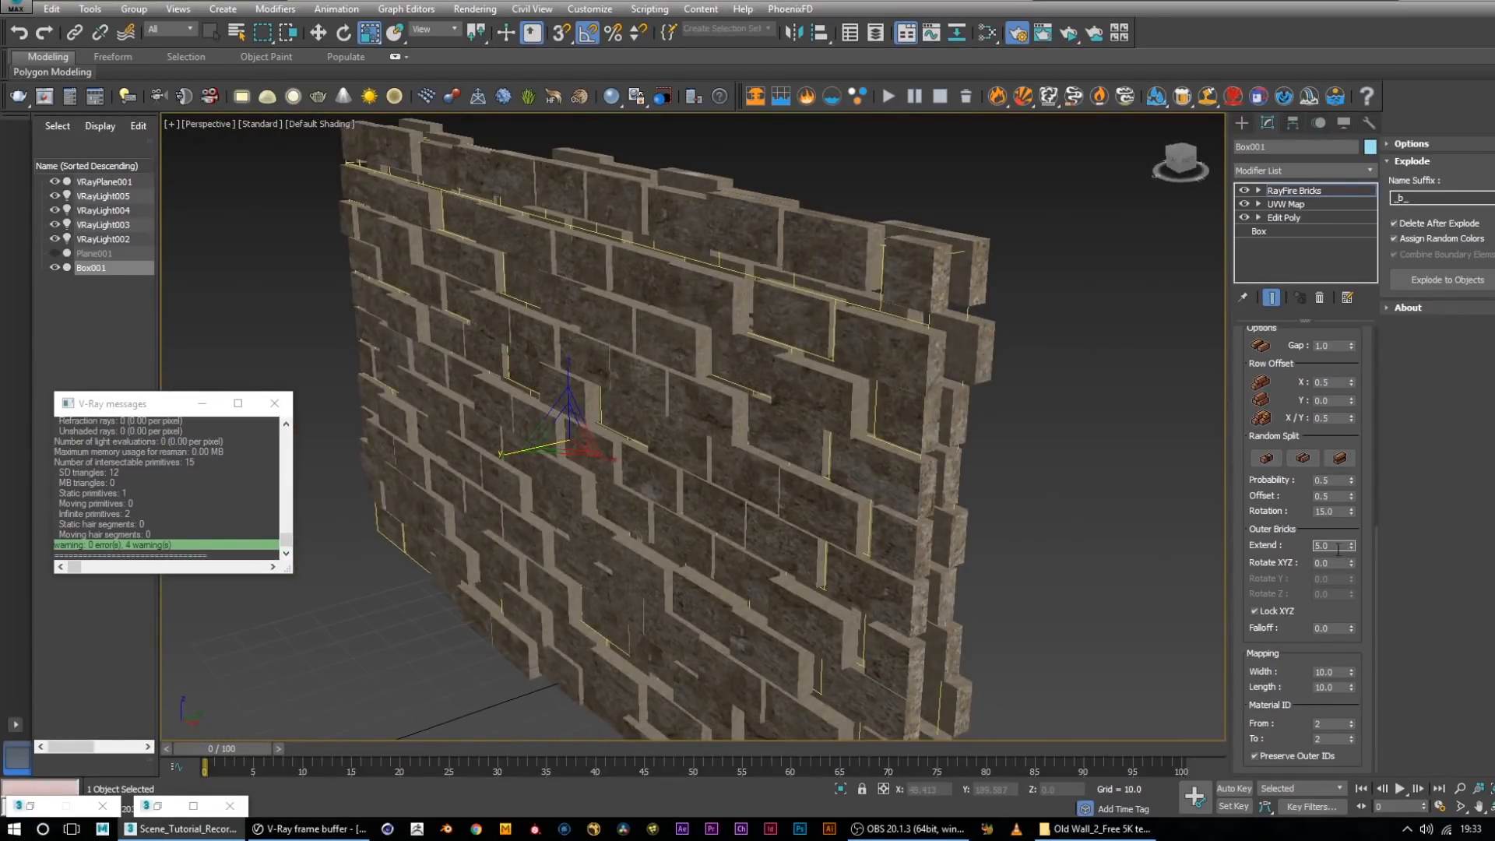
Set the Outer Bricks extend value to 2 and check the wall surface
{"action": "type", "text": "2"}
{"action": "key", "text": "Return"}
{"action": "middle_click_drag", "start_coordinate": [696, 483], "coordinate": [834, 537], "text": "alt"}
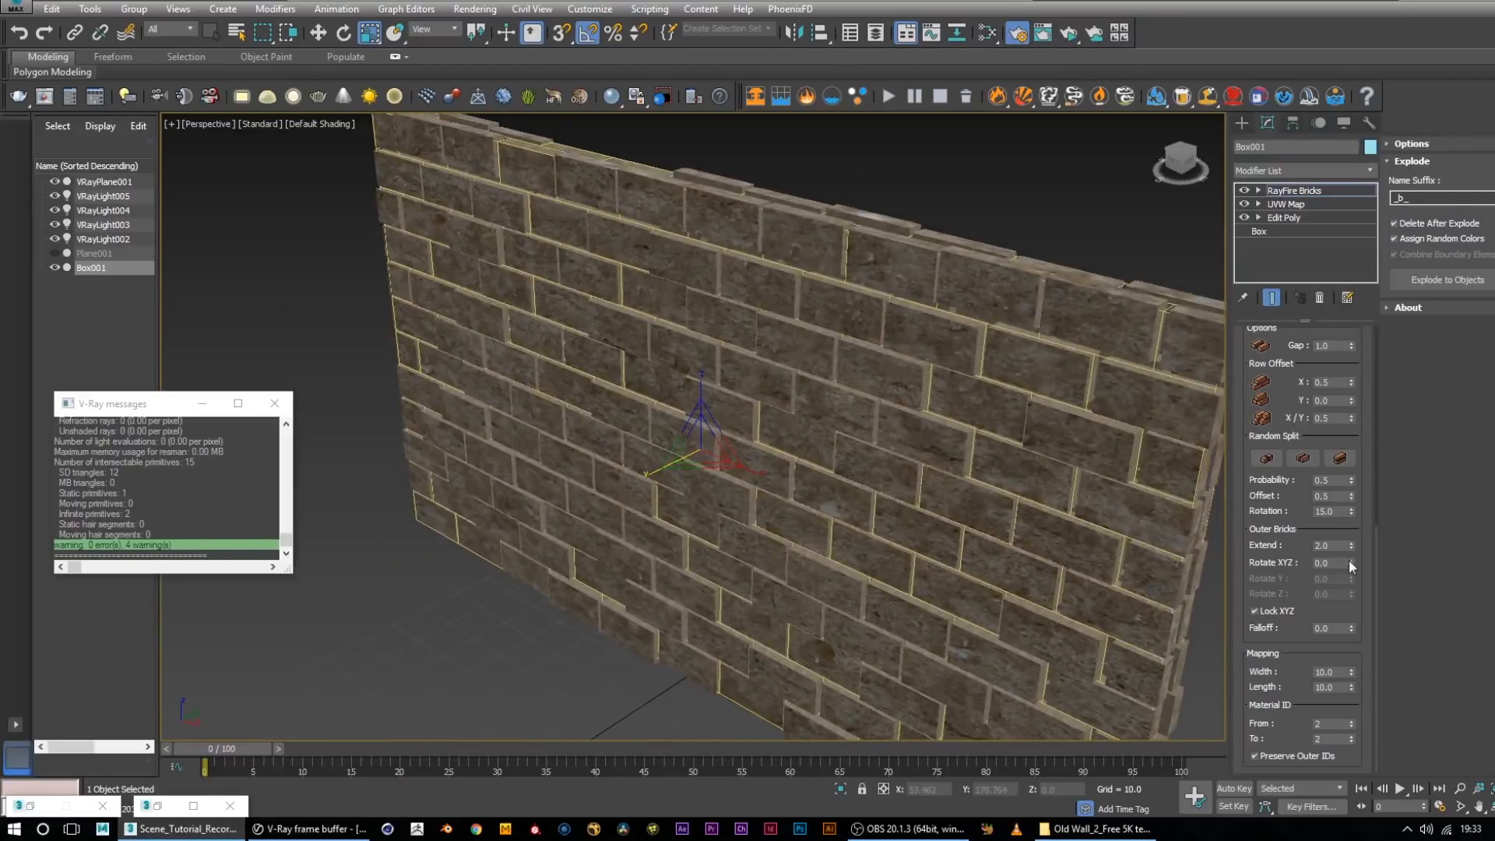
Unlock the XYZ rotation of the outer bricks and set their X rotation to 20
{"action": "left_click", "coordinate": [1255, 610]}
{"action": "double_click", "coordinate": [1339, 564]}
{"action": "type", "text": "20"}
{"action": "key", "text": "Return"}
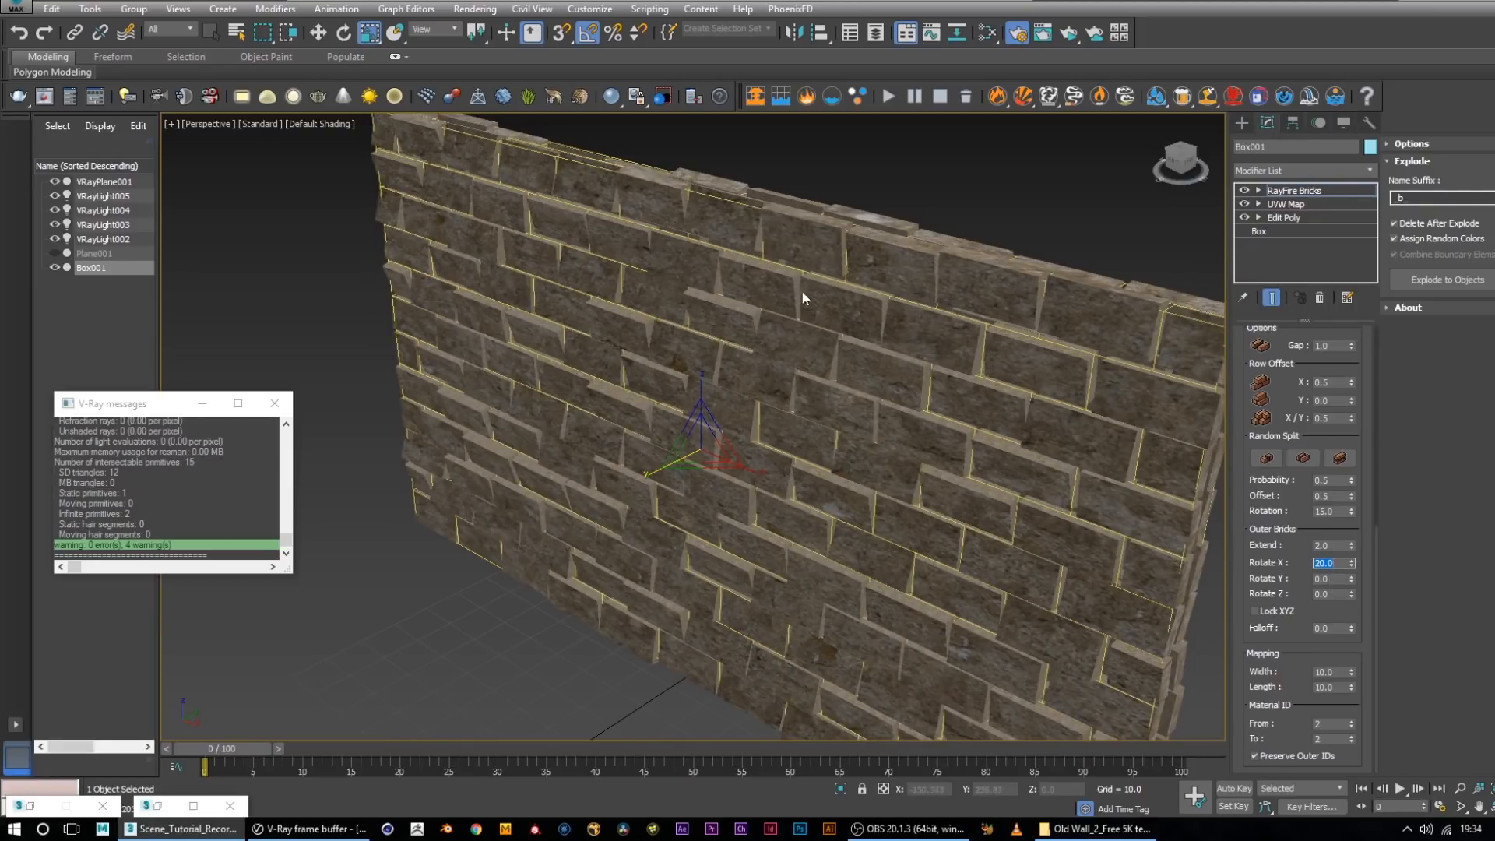
Set the outer bricks' Y rotation and Z rotation to 20 each
{"action": "key", "text": "r"}
{"action": "left_click", "coordinate": [1332, 580]}
{"action": "type", "text": "20"}
{"action": "key", "text": "Return"}
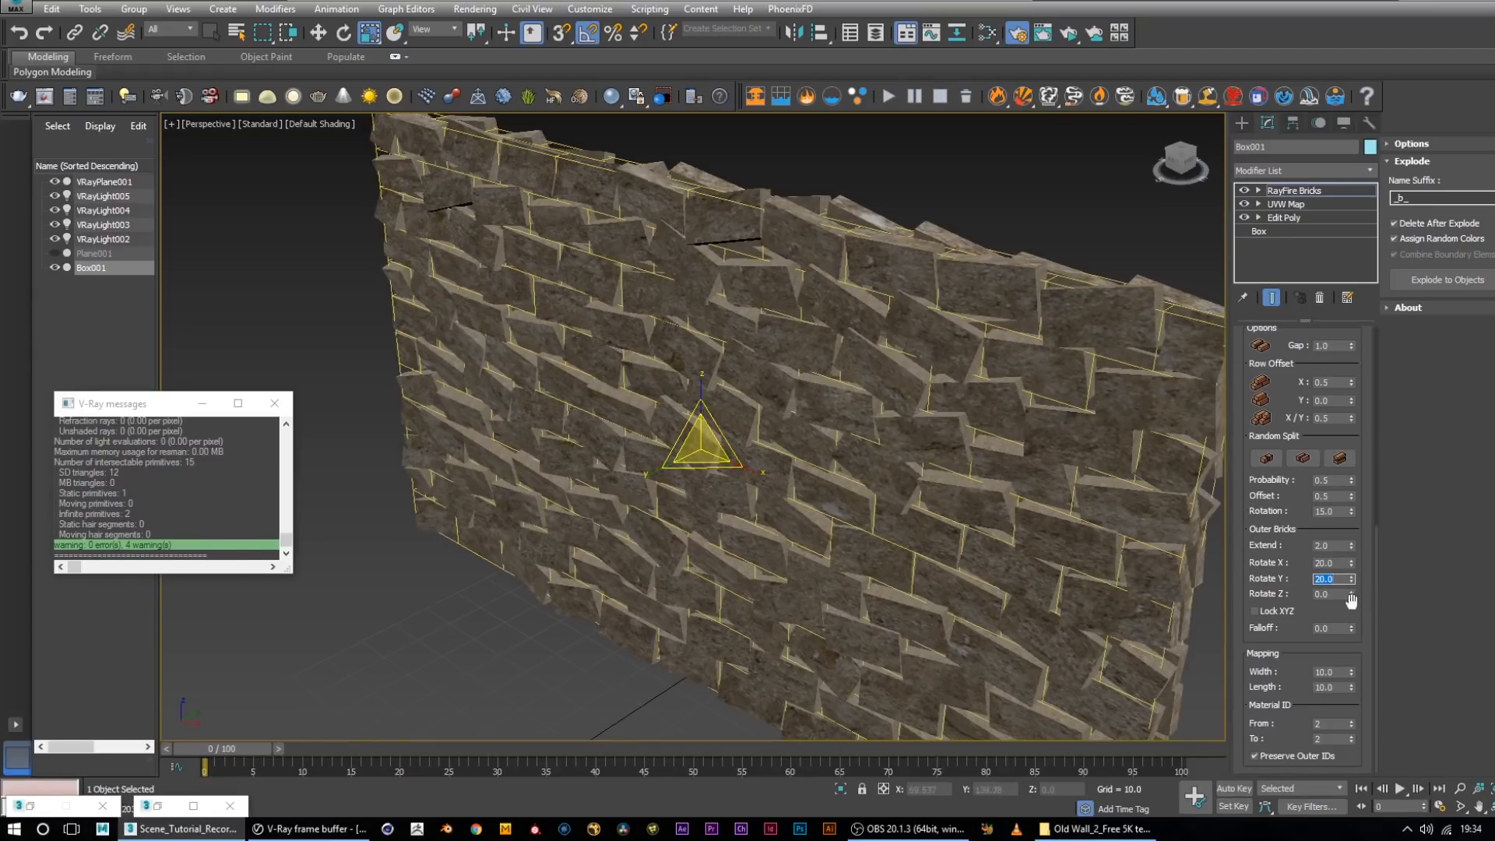
{"action": "left_click", "coordinate": [1329, 594]}
{"action": "type", "text": "20"}
{"action": "key", "text": "Return"}
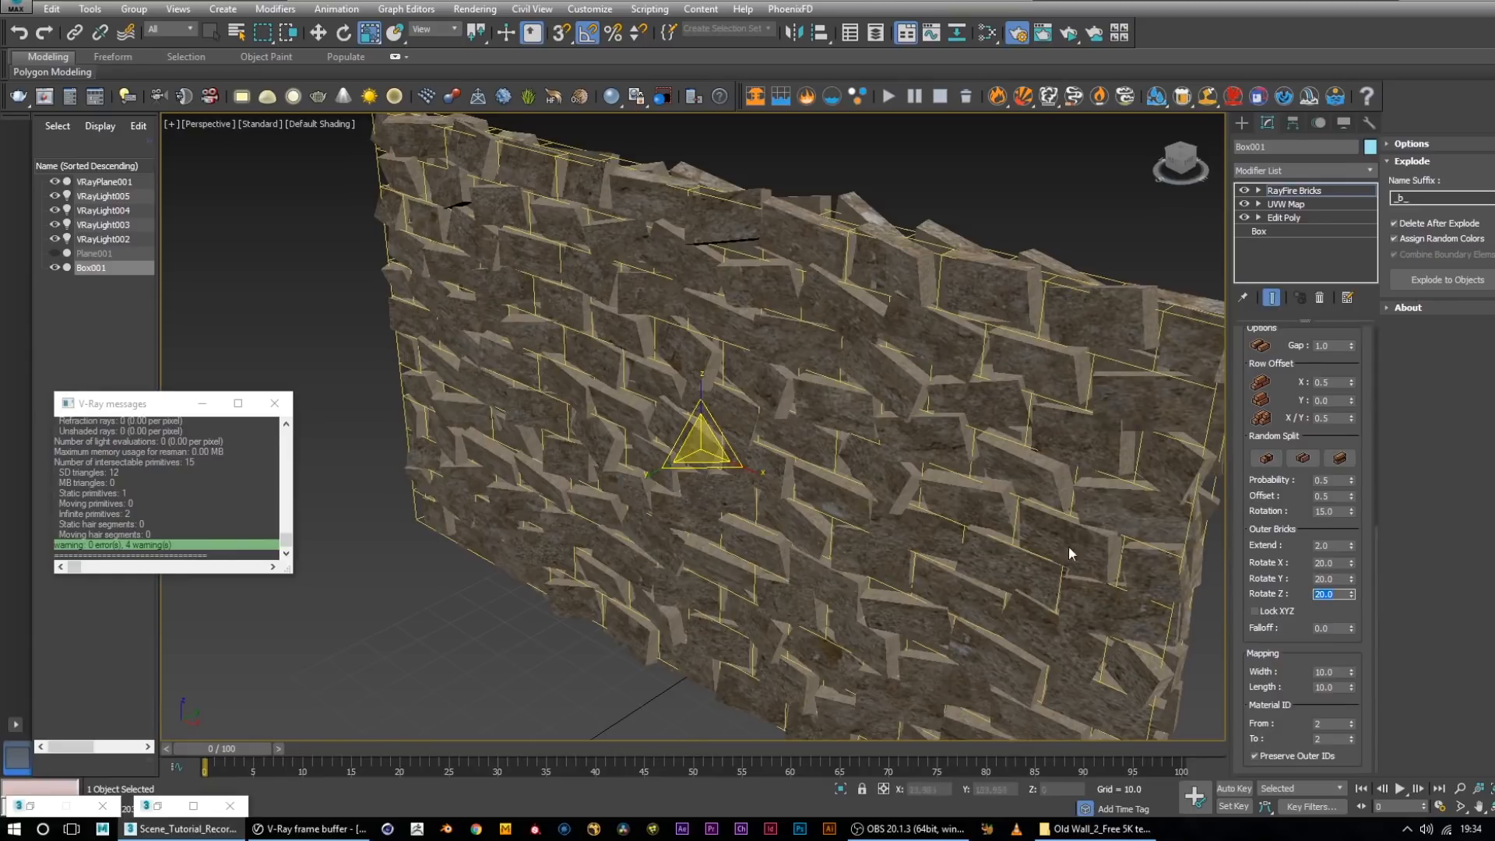
Reset the outer bricks' Y rotation to 0 and set their X rotation to 5
{"action": "left_click", "coordinate": [1332, 580]}
{"action": "type", "text": "0"}
{"action": "key", "text": "Return"}
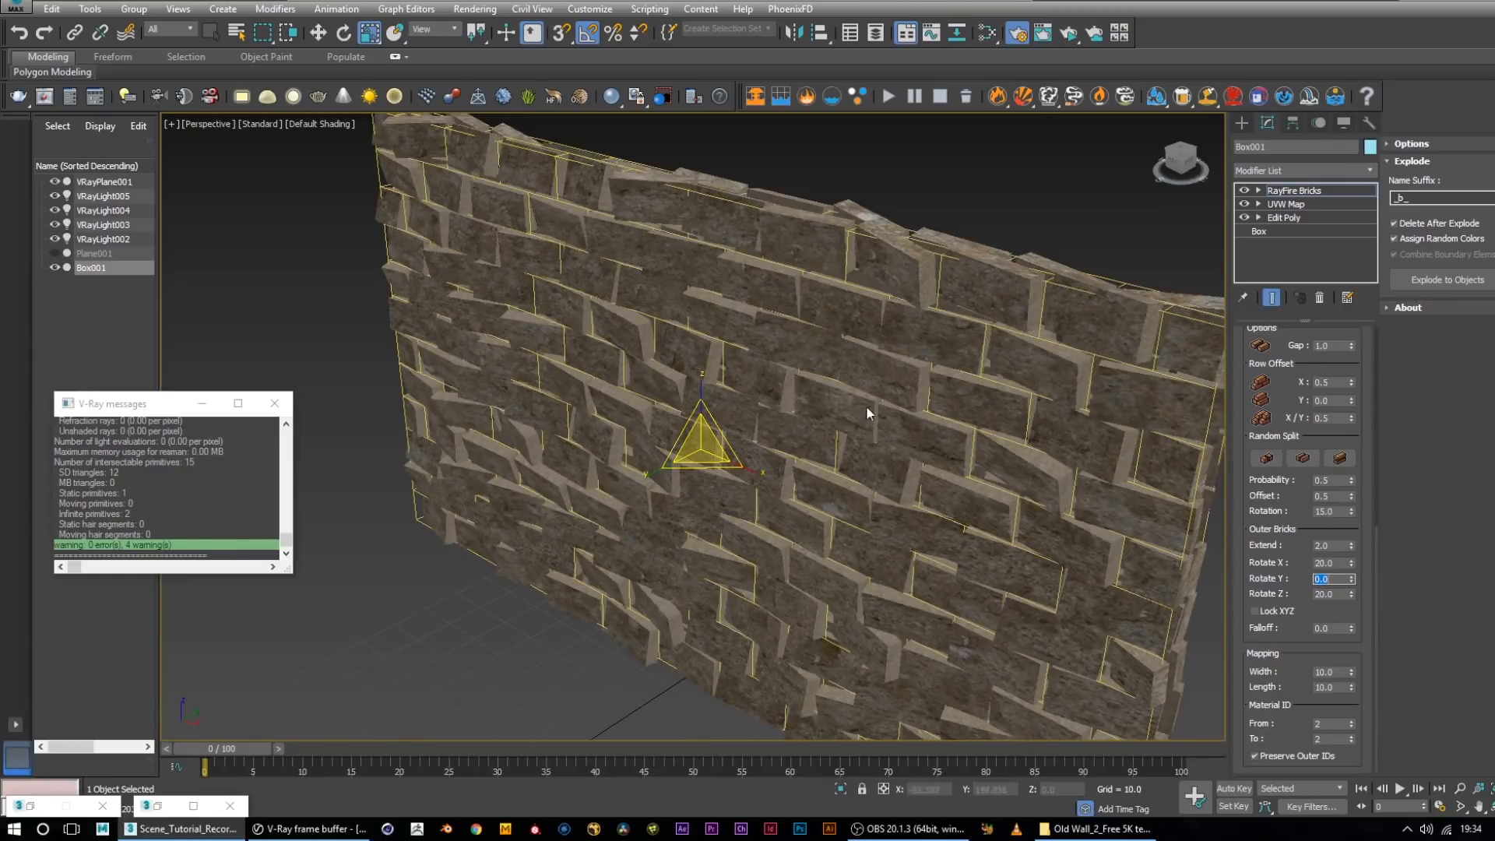
{"action": "left_click", "coordinate": [1332, 562]}
{"action": "type", "text": "5"}
{"action": "key", "text": "Return"}
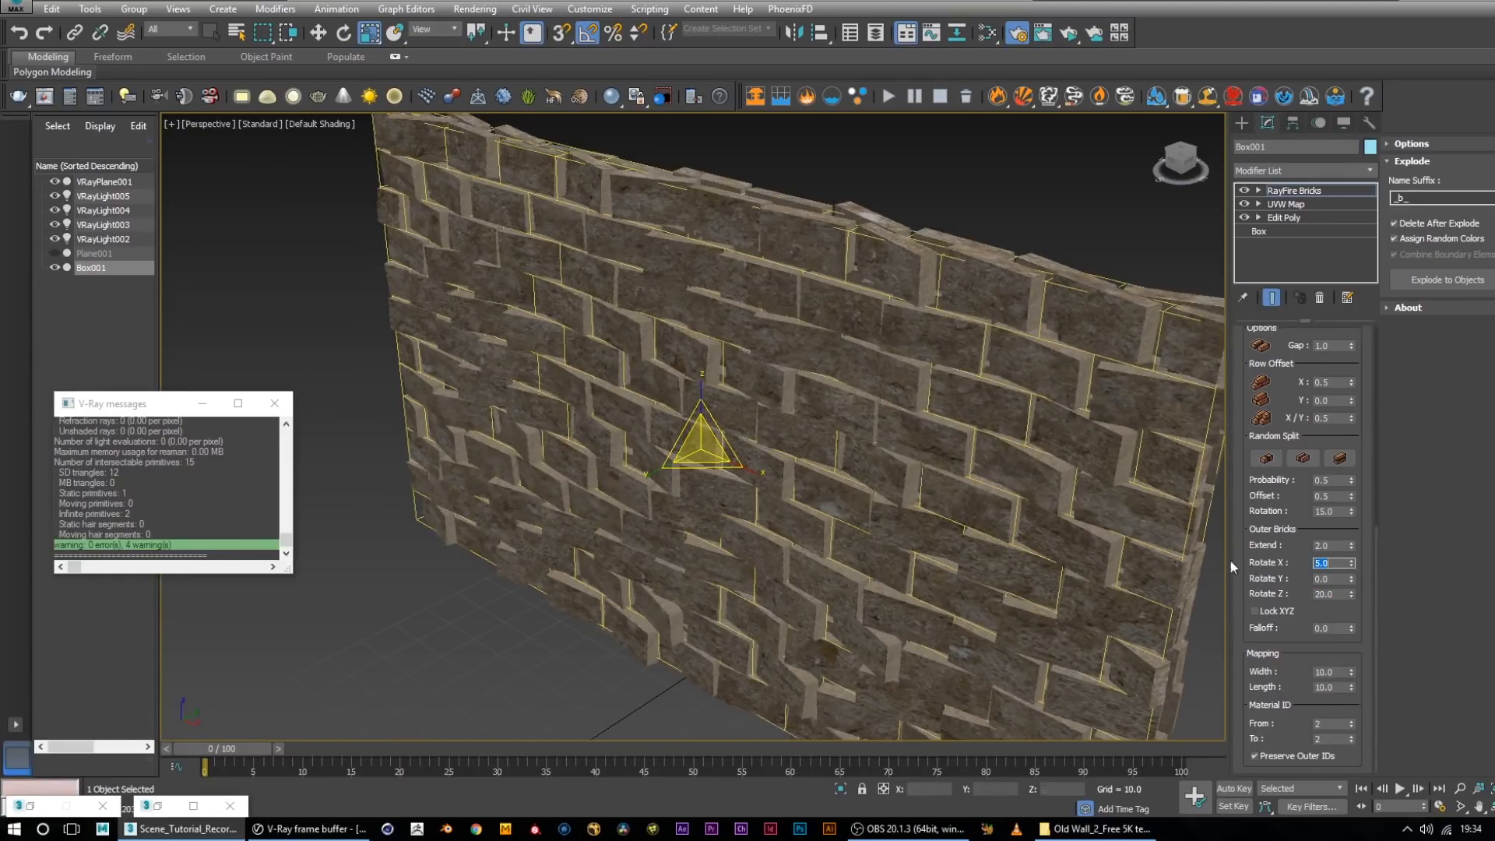
{"action": "middle_click_drag", "start_coordinate": [785, 512], "coordinate": [767, 482], "text": "alt"}
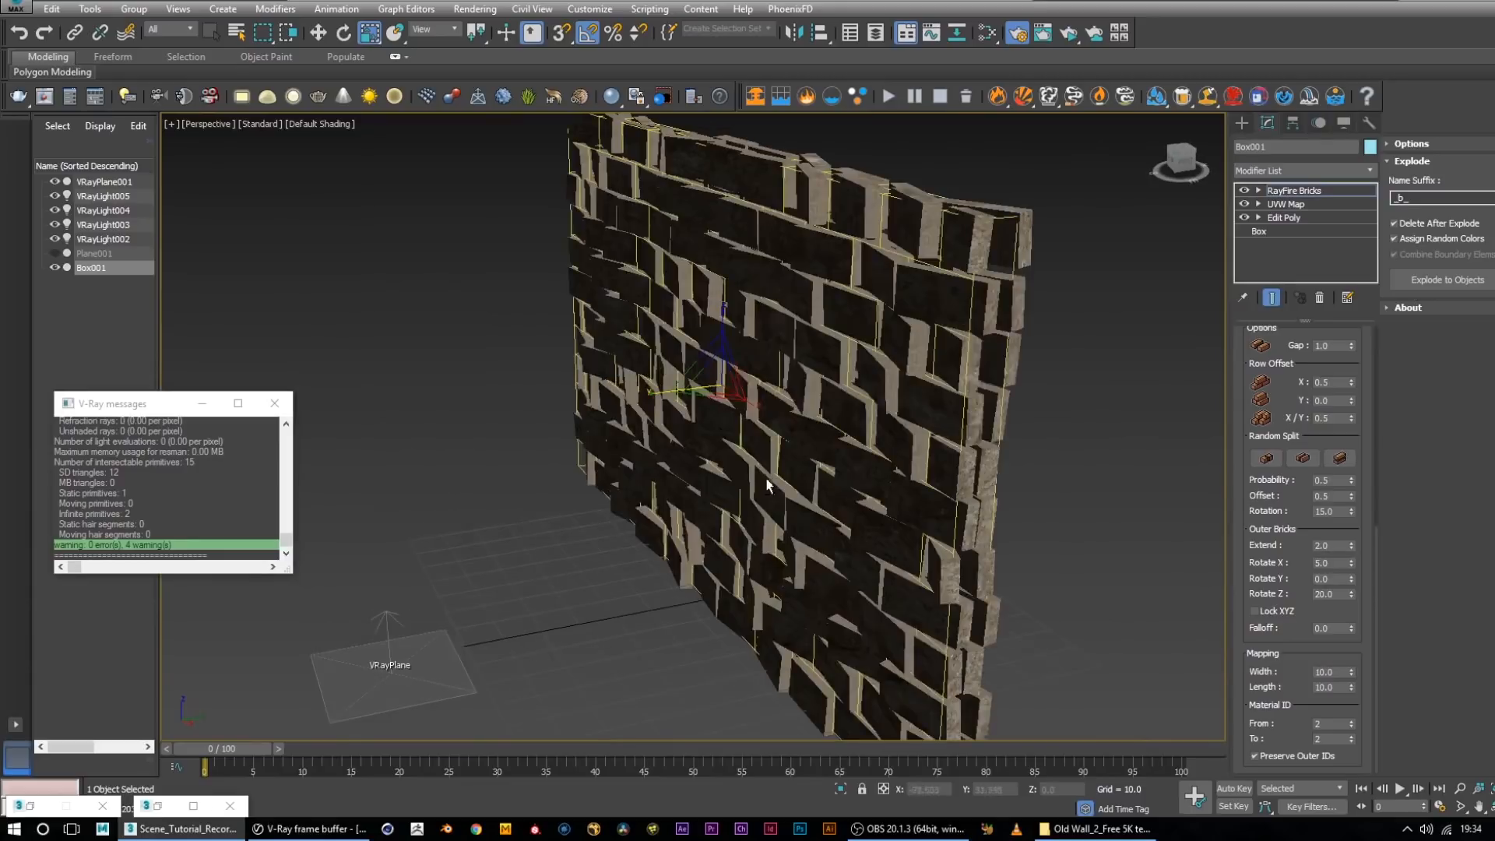
Start an interactive render in the V-Ray frame buffer beside the wall and view the bricks from other angles
{"action": "left_click", "coordinate": [283, 828]}
{"action": "left_click", "coordinate": [675, 109]}
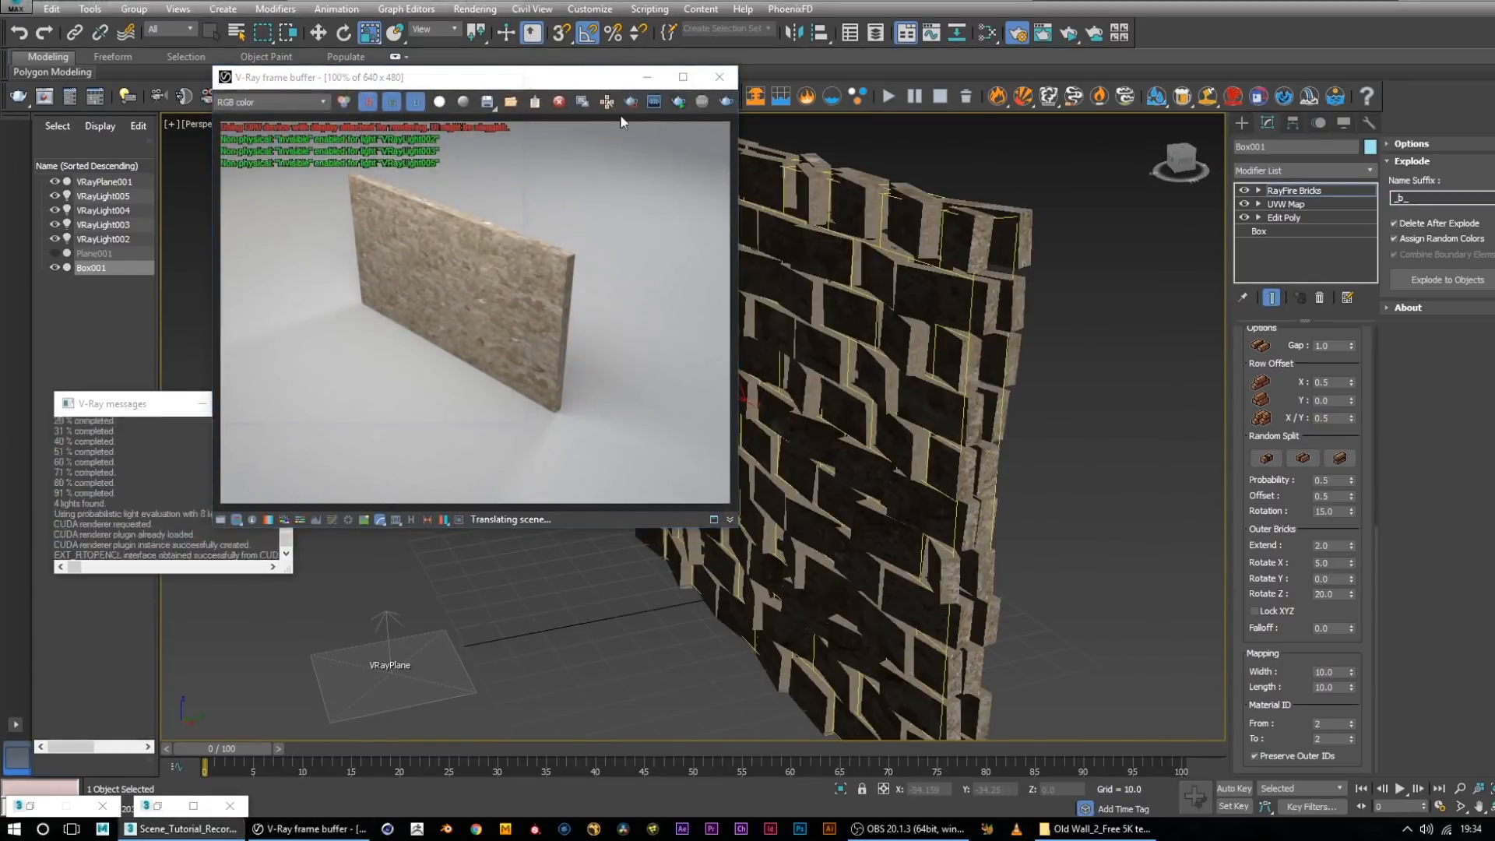
{"action": "left_click_drag", "start_coordinate": [570, 83], "coordinate": [413, 73]}
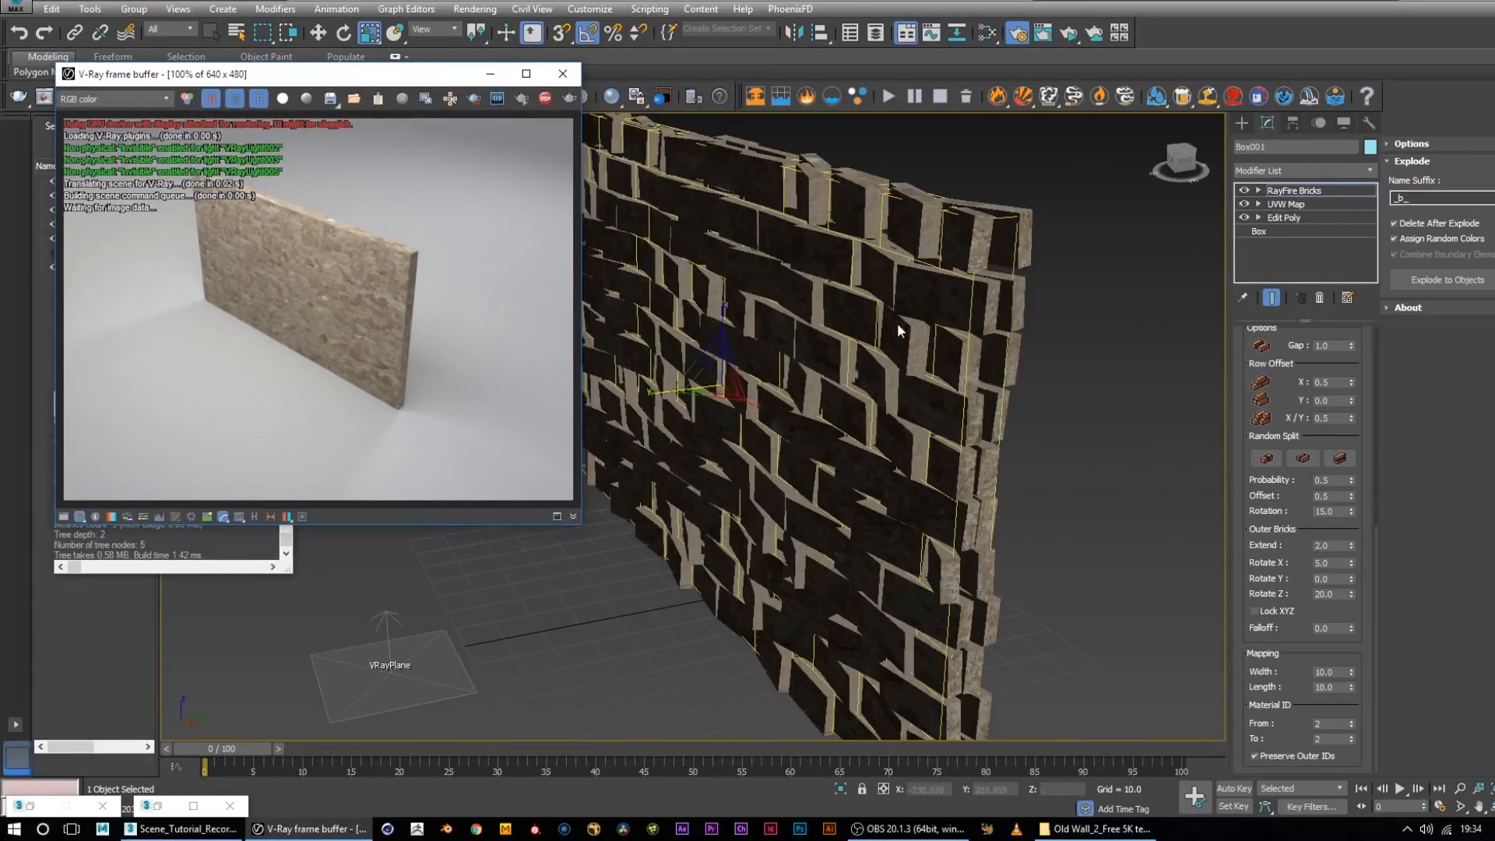
{"action": "middle_click_drag", "start_coordinate": [827, 284], "coordinate": [991, 294], "text": "alt"}
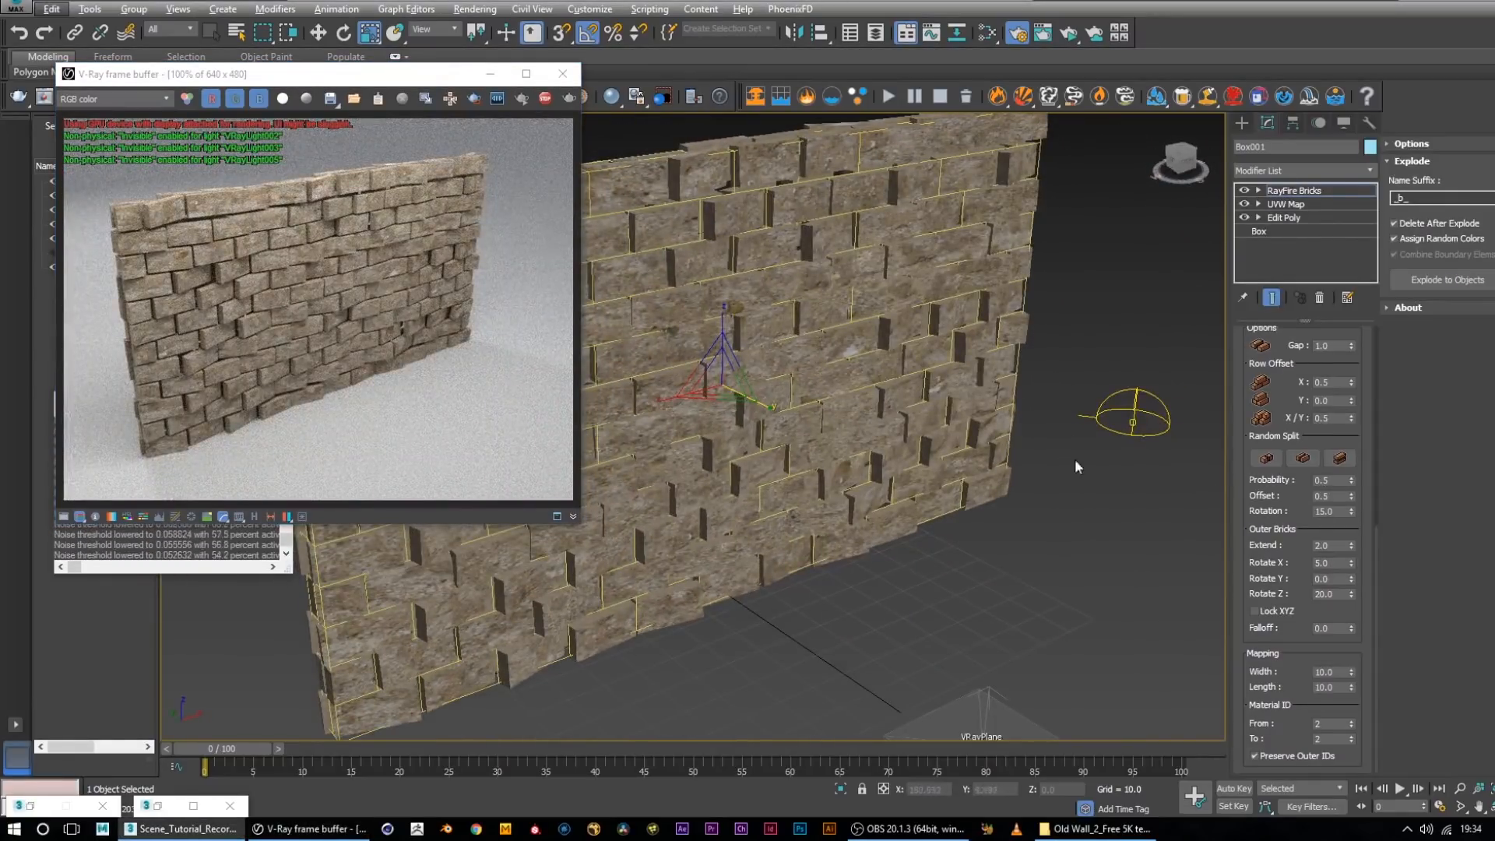
{"action": "middle_click_drag", "start_coordinate": [1064, 489], "coordinate": [1183, 545], "text": "alt"}
Try the third Random Split direction while the interactive render runs, and disable it again
{"action": "left_click_drag", "start_coordinate": [1377, 612], "coordinate": [1359, 460]}
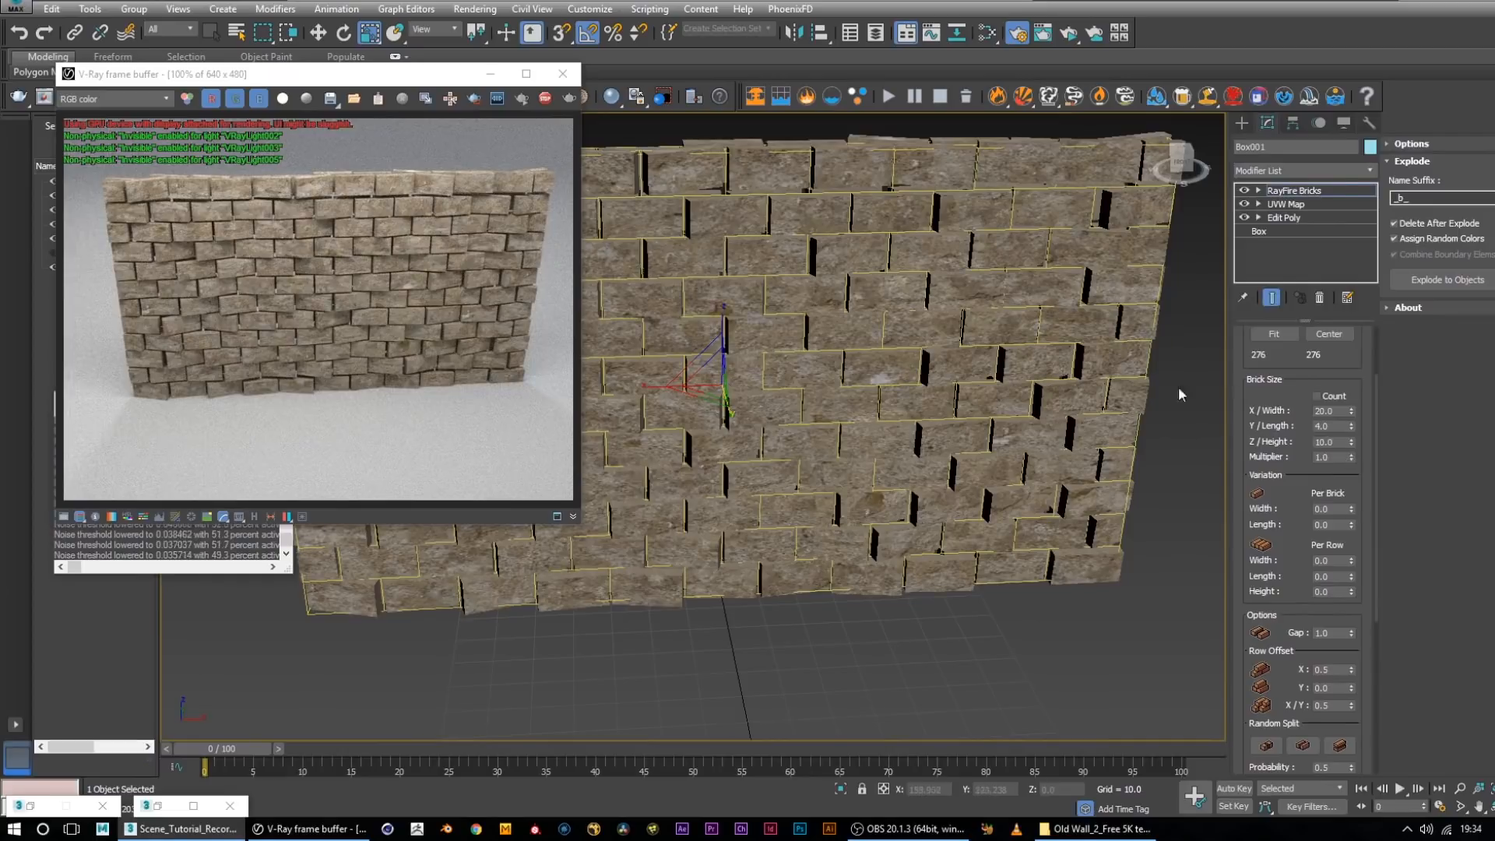
{"action": "left_click_drag", "start_coordinate": [1378, 583], "coordinate": [1375, 670]}
{"action": "left_click", "coordinate": [1339, 597]}
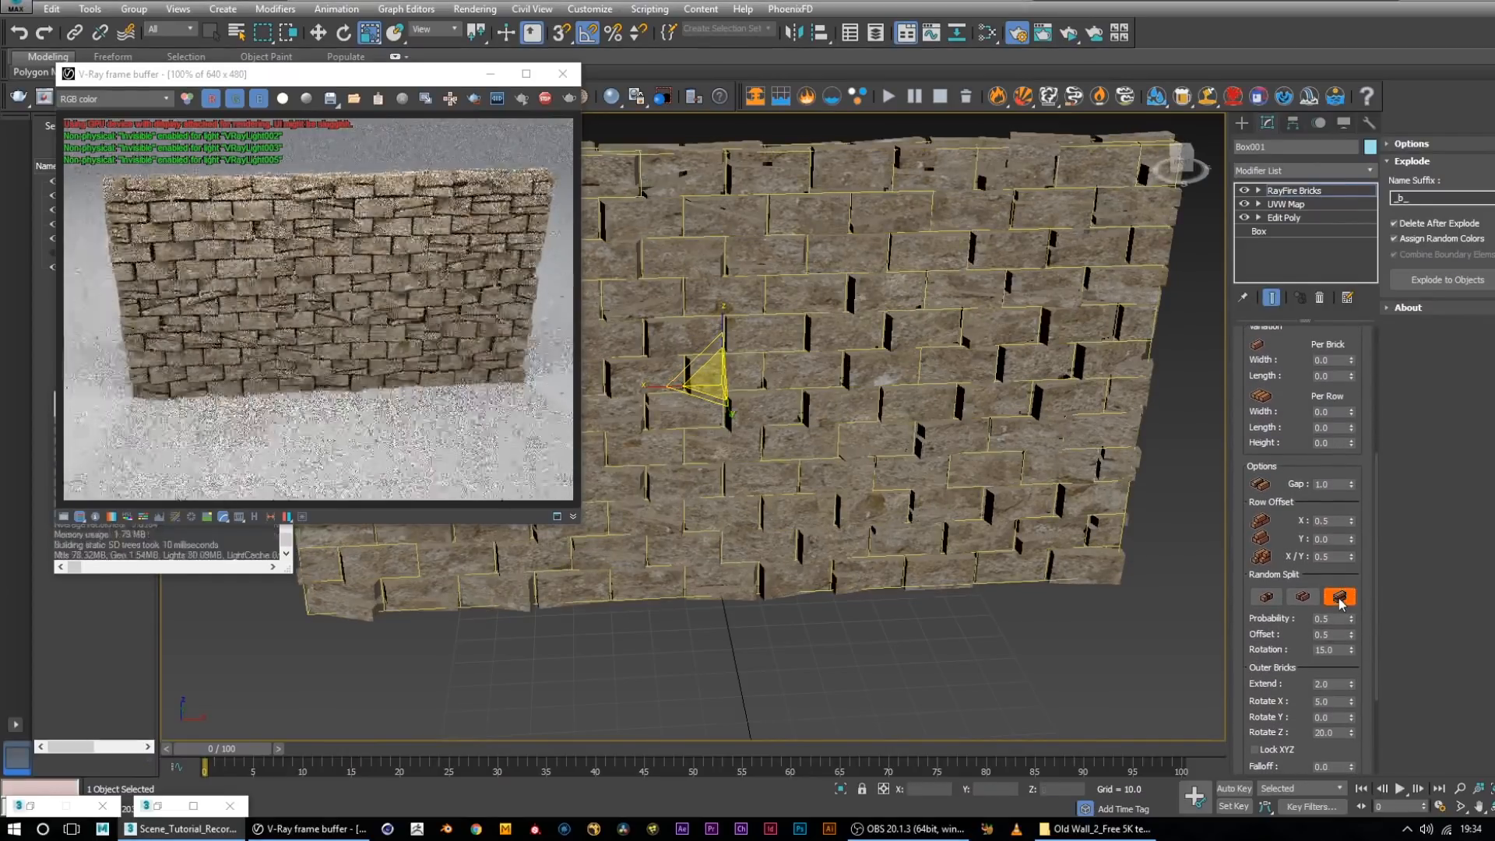
{"action": "middle_click_drag", "start_coordinate": [1025, 477], "coordinate": [1008, 474], "text": "alt"}
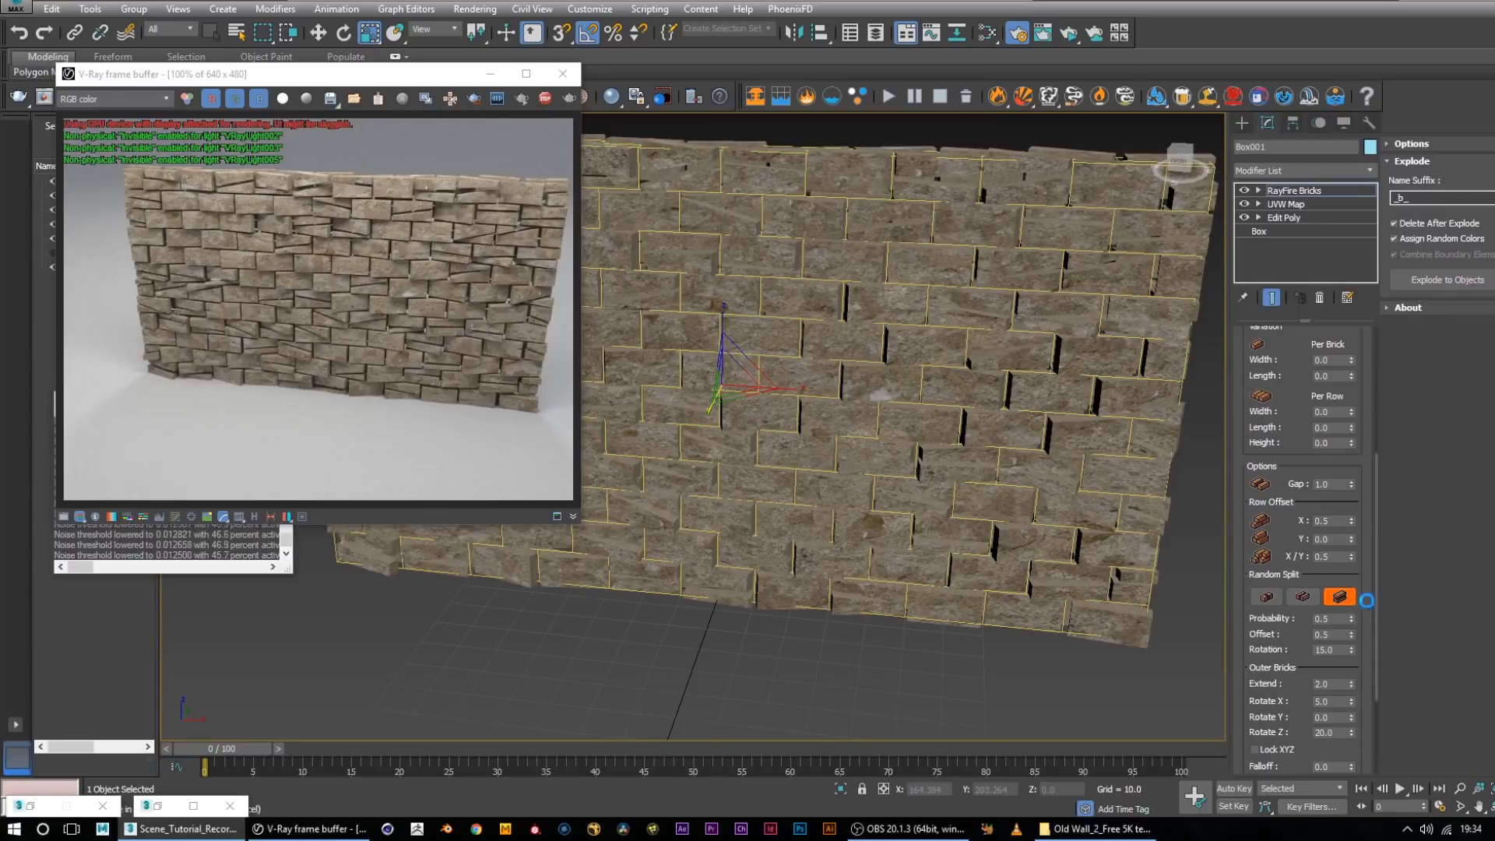
{"action": "left_click", "coordinate": [1339, 596]}
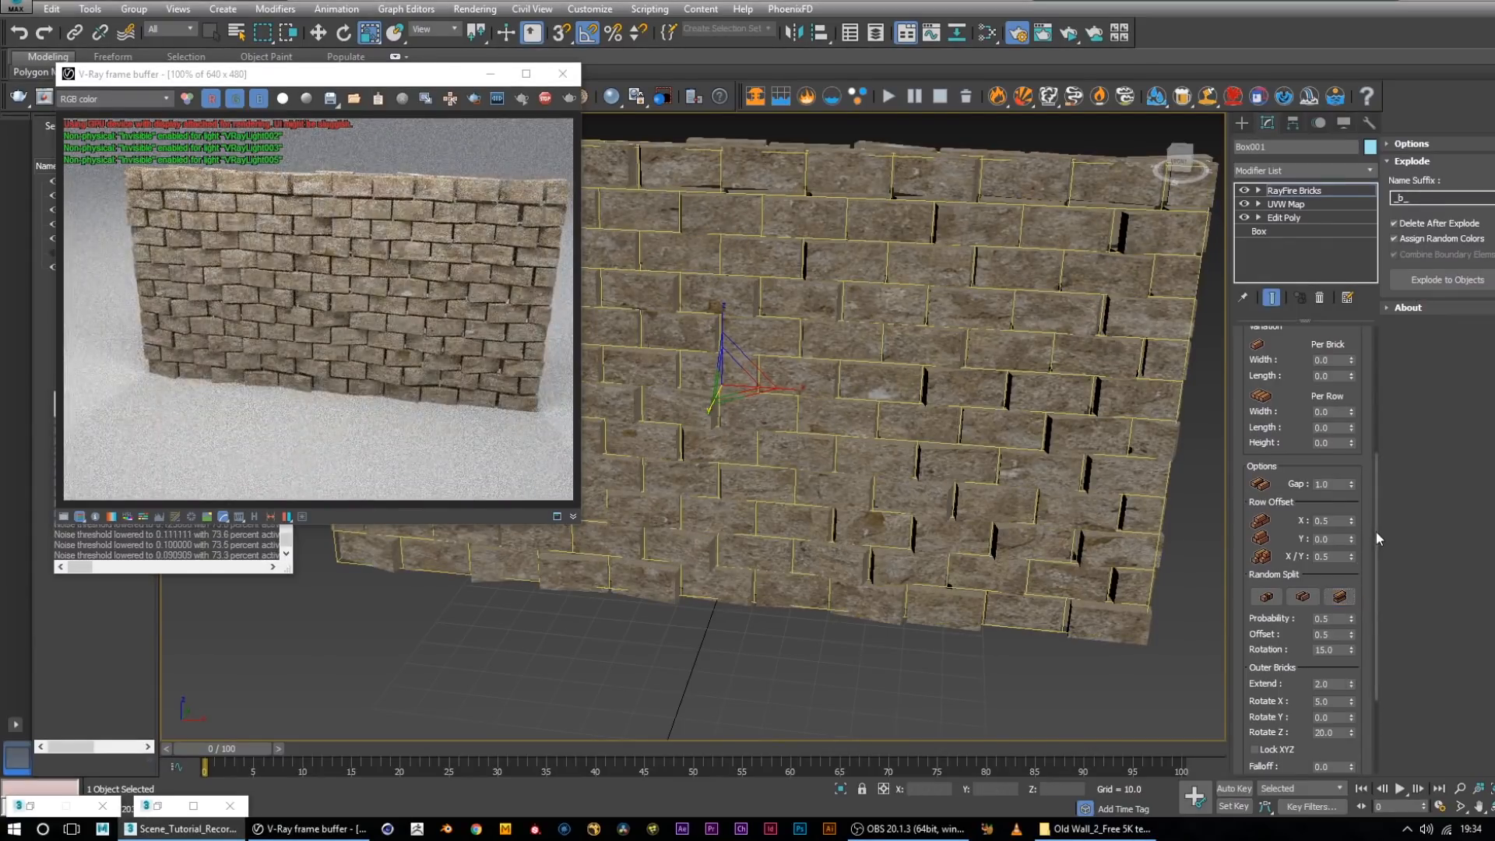
Reset the outer bricks' Z rotation to 0 and set their Extend value to 1
{"action": "left_click_drag", "start_coordinate": [1376, 530], "coordinate": [1372, 639]}
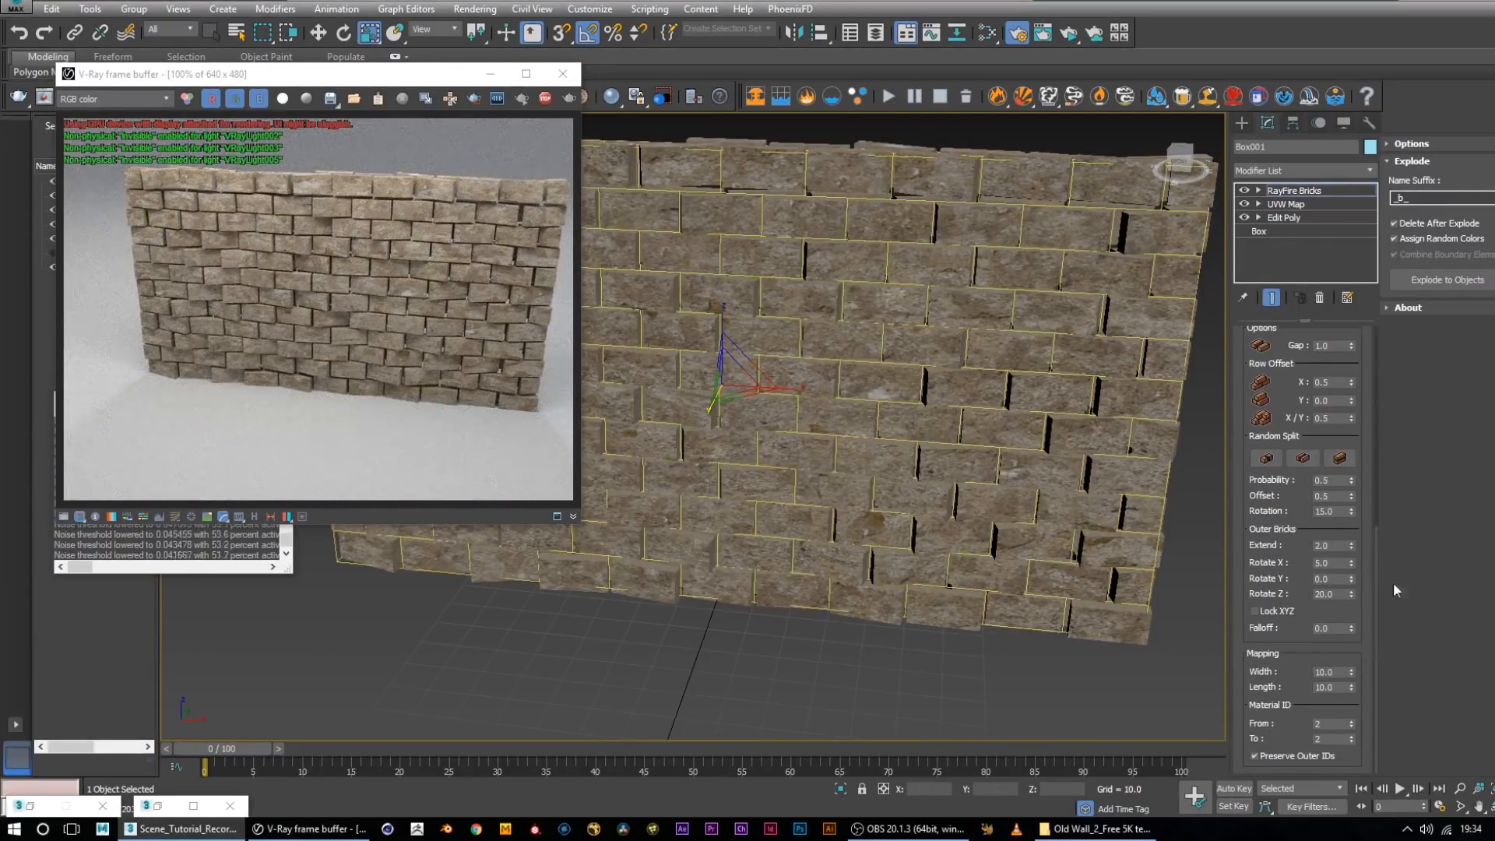
{"action": "left_click", "coordinate": [1334, 594]}
{"action": "key", "text": "Return"}
{"action": "left_click", "coordinate": [1340, 546]}
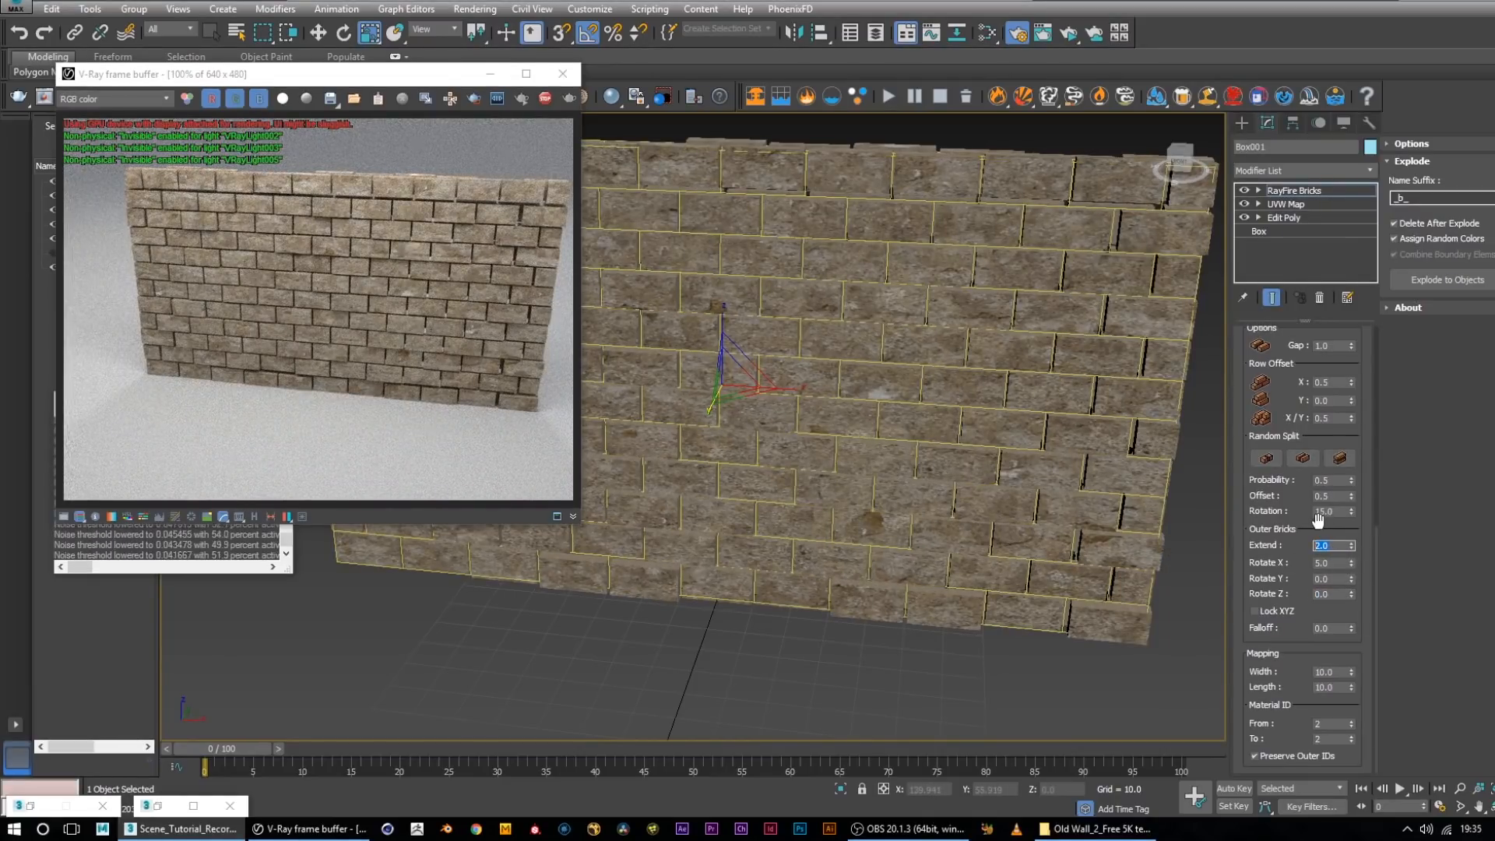
{"action": "type", "text": "0.1"}
{"action": "key", "text": "Return"}
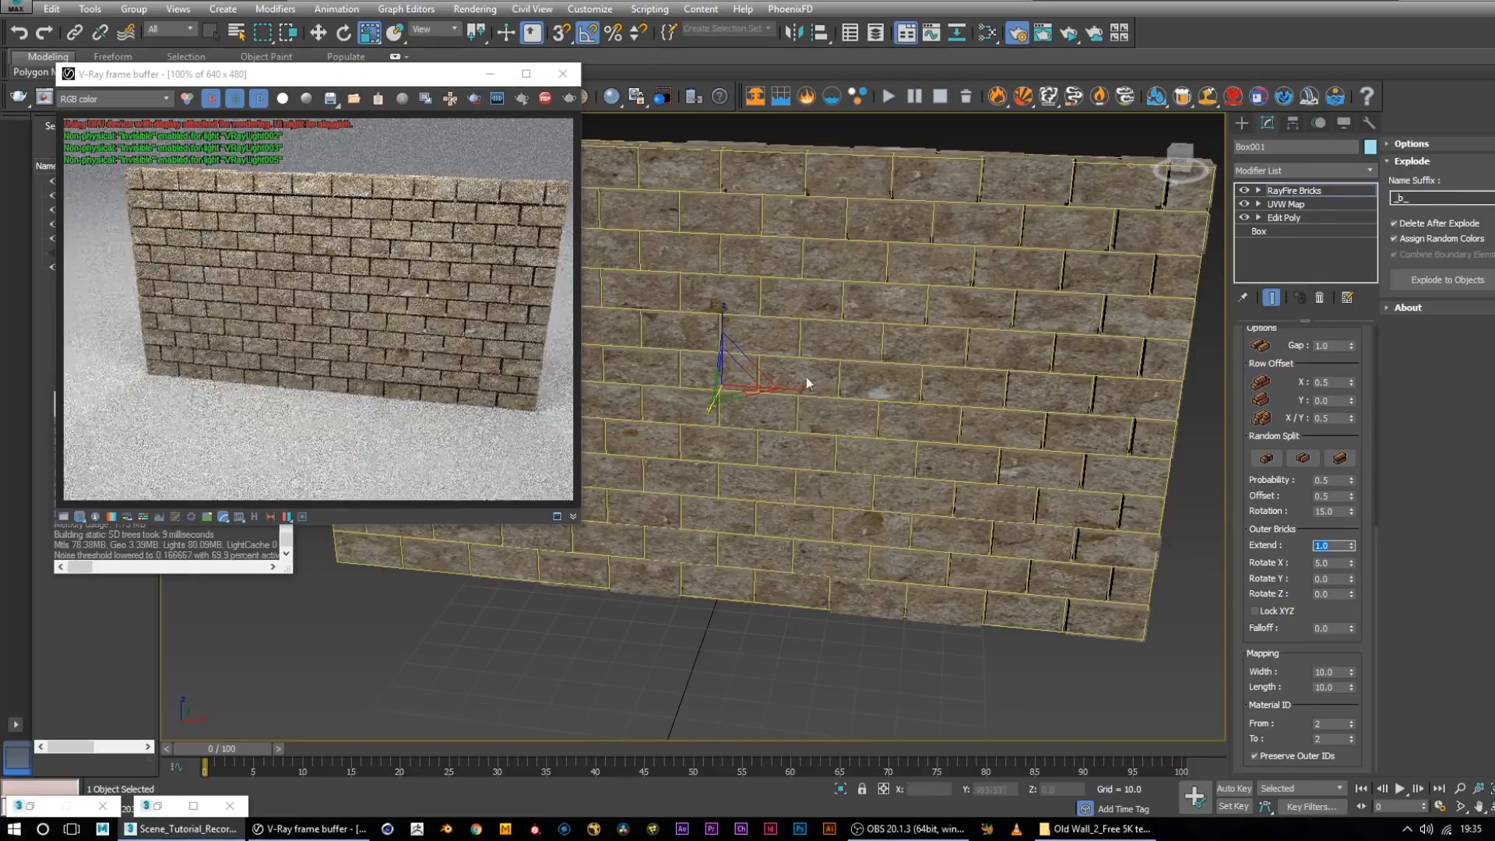
{"action": "middle_click_drag", "start_coordinate": [957, 379], "coordinate": [901, 384], "text": "alt"}
{"action": "scroll", "coordinate": [901, 384], "scroll_direction": "up", "scroll_amount": 3}
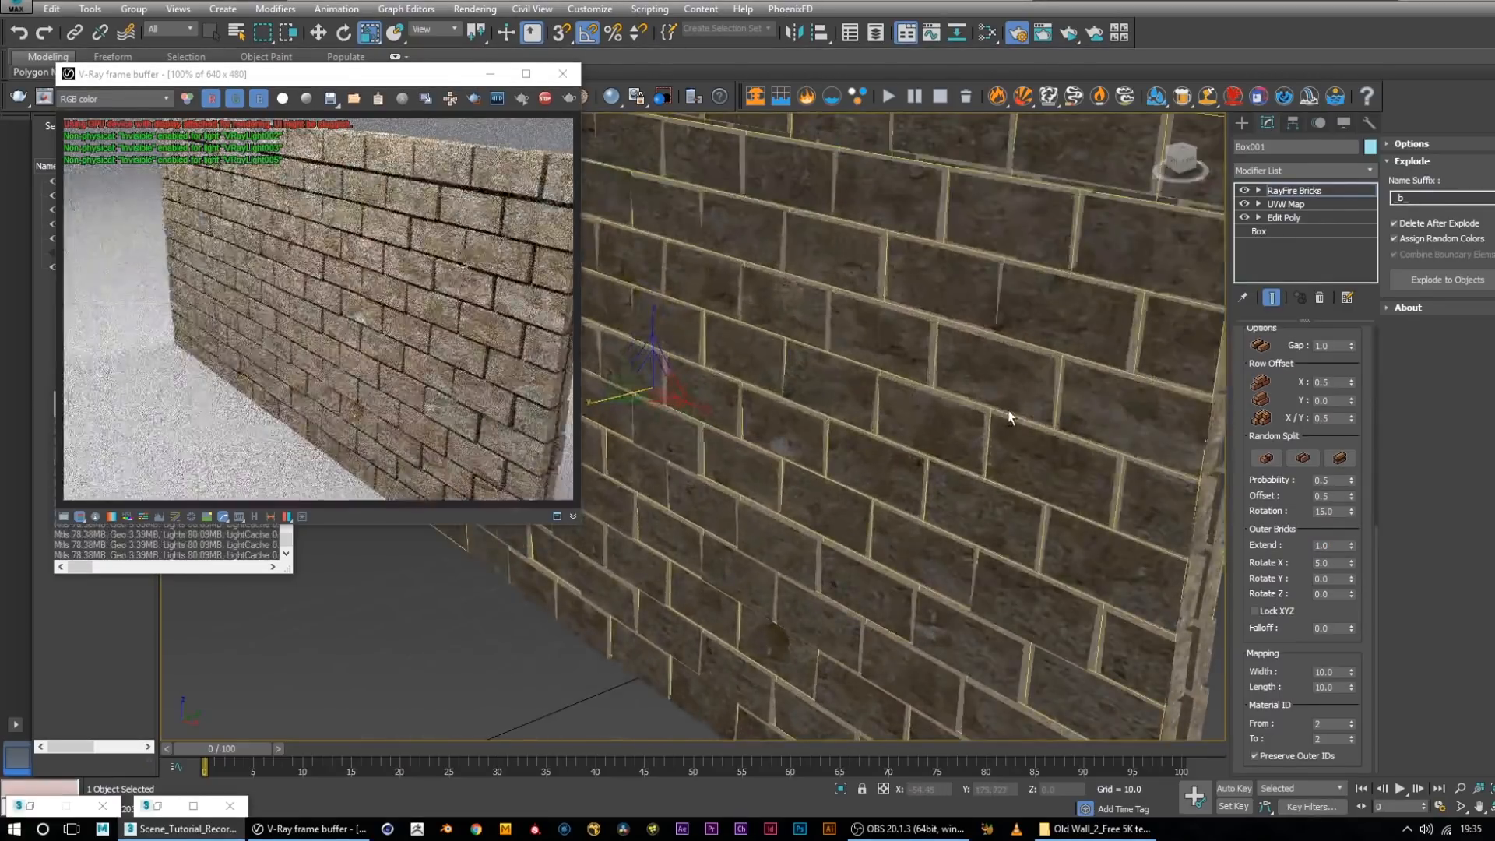
{"action": "middle_click_drag", "start_coordinate": [1009, 411], "coordinate": [1000, 416], "text": "alt"}
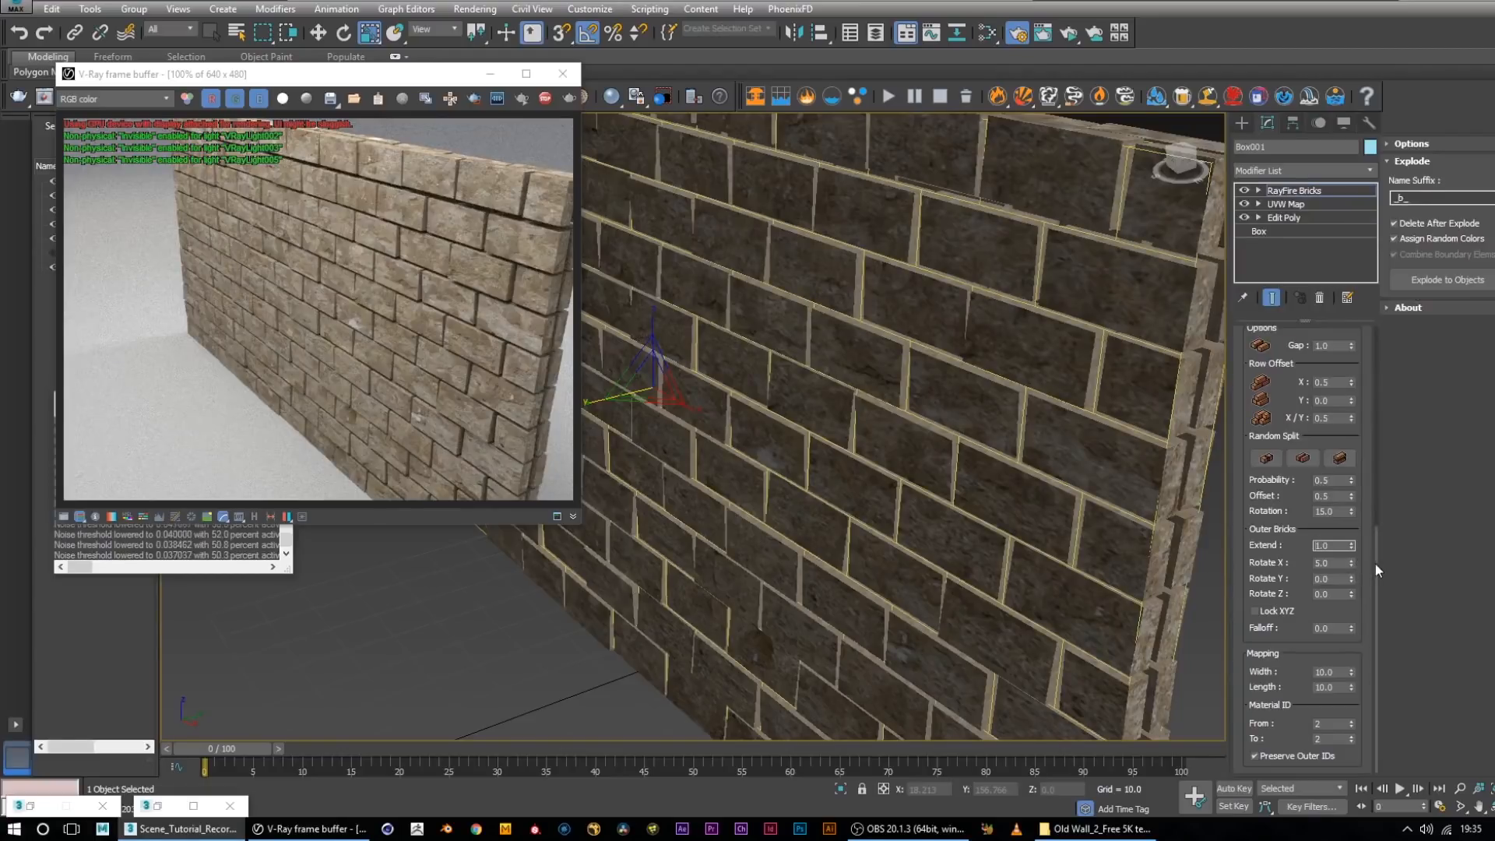
Set the brick gap to 0.3 and the X row offset to 0.4
{"action": "left_click", "coordinate": [1323, 346]}
{"action": "type", "text": "0.3"}
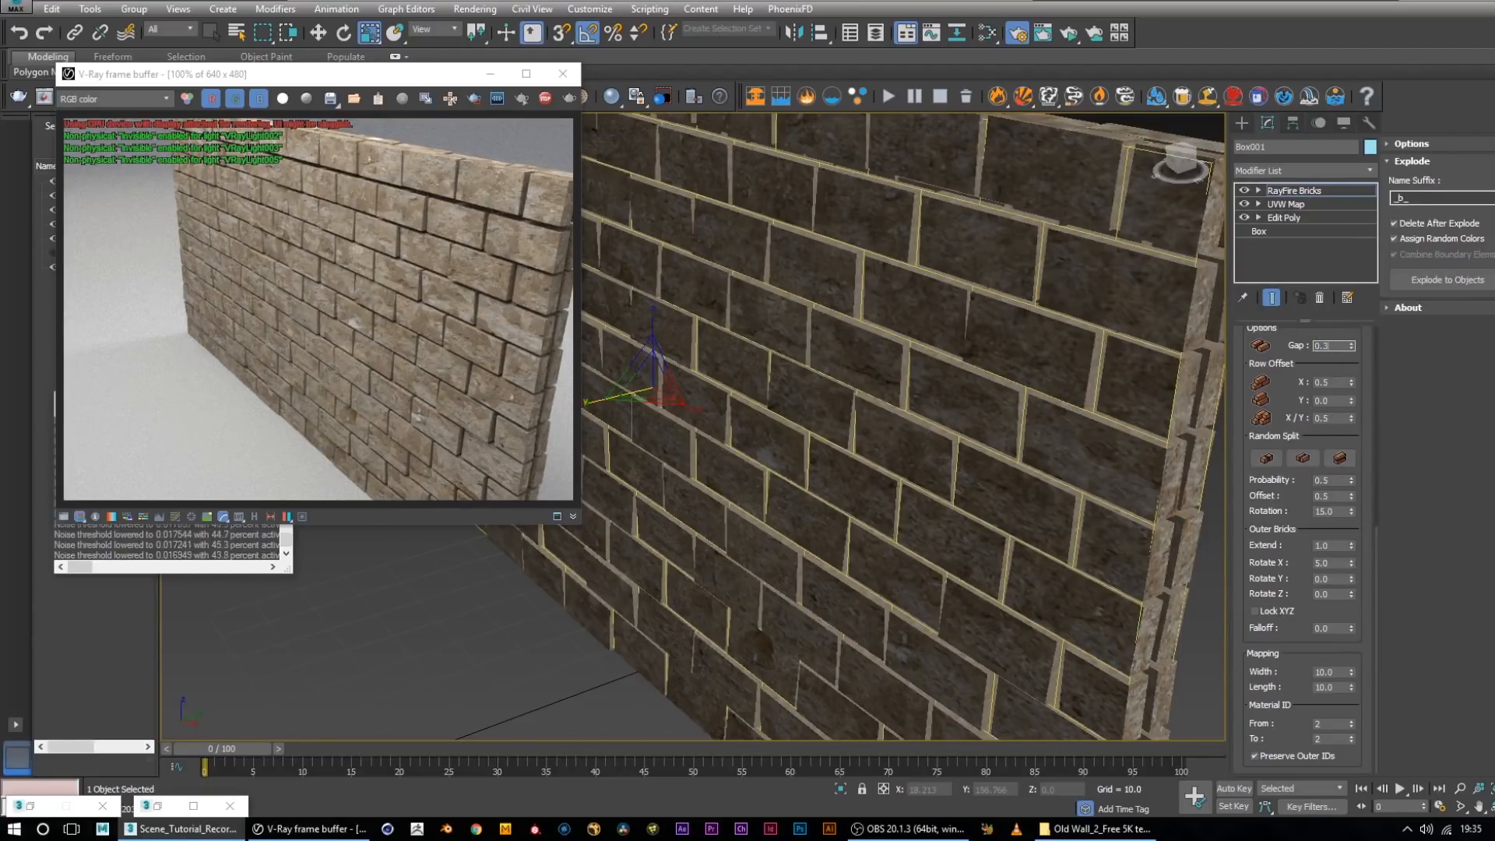
{"action": "key", "text": "Return"}
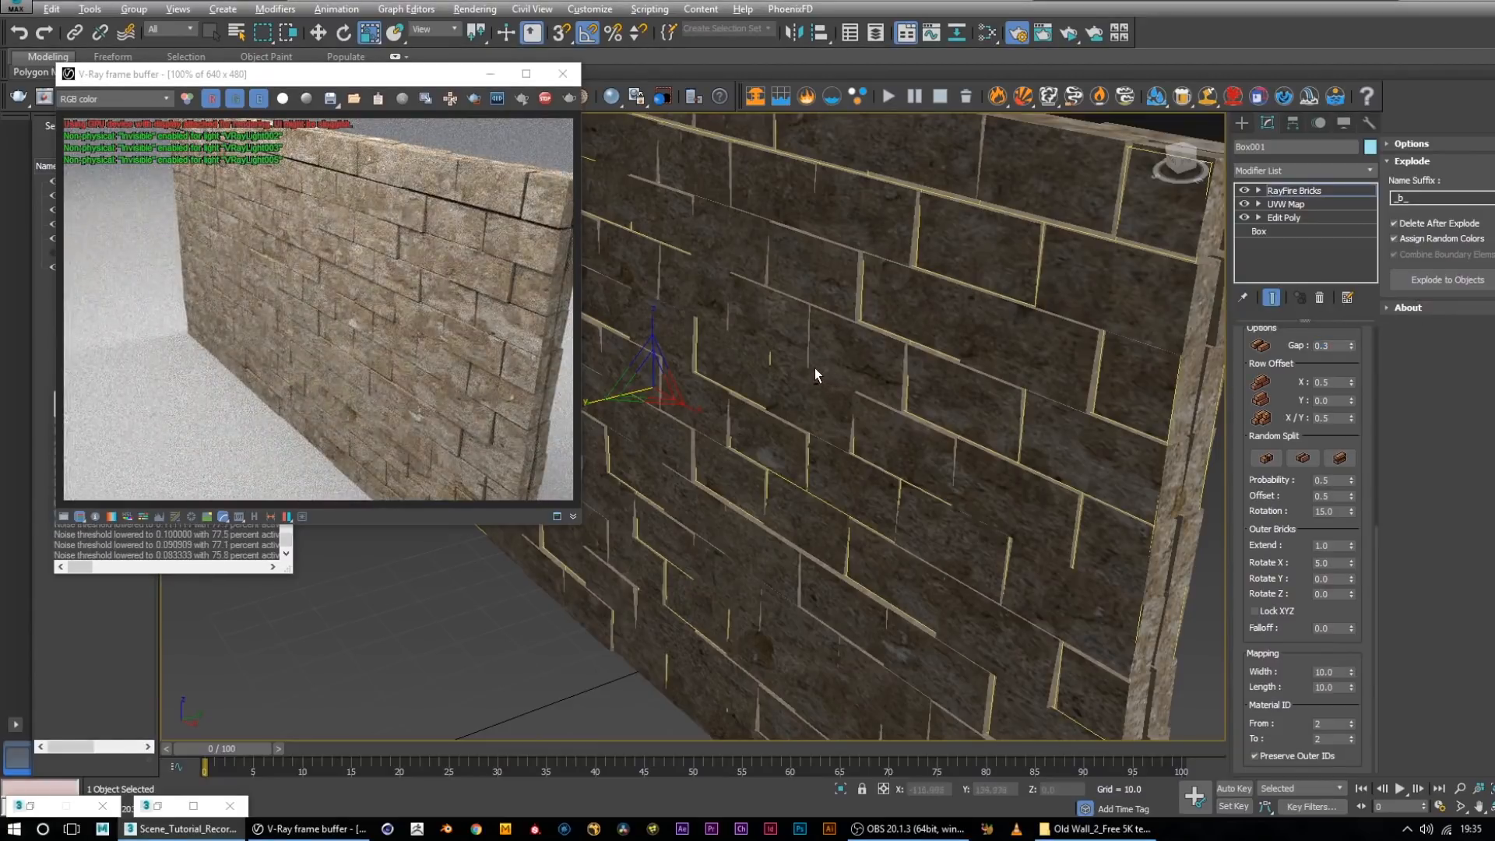
{"action": "middle_click_drag", "start_coordinate": [816, 367], "coordinate": [971, 387], "text": "alt"}
{"action": "double_click", "coordinate": [1332, 382]}
{"action": "key", "text": "Return"}
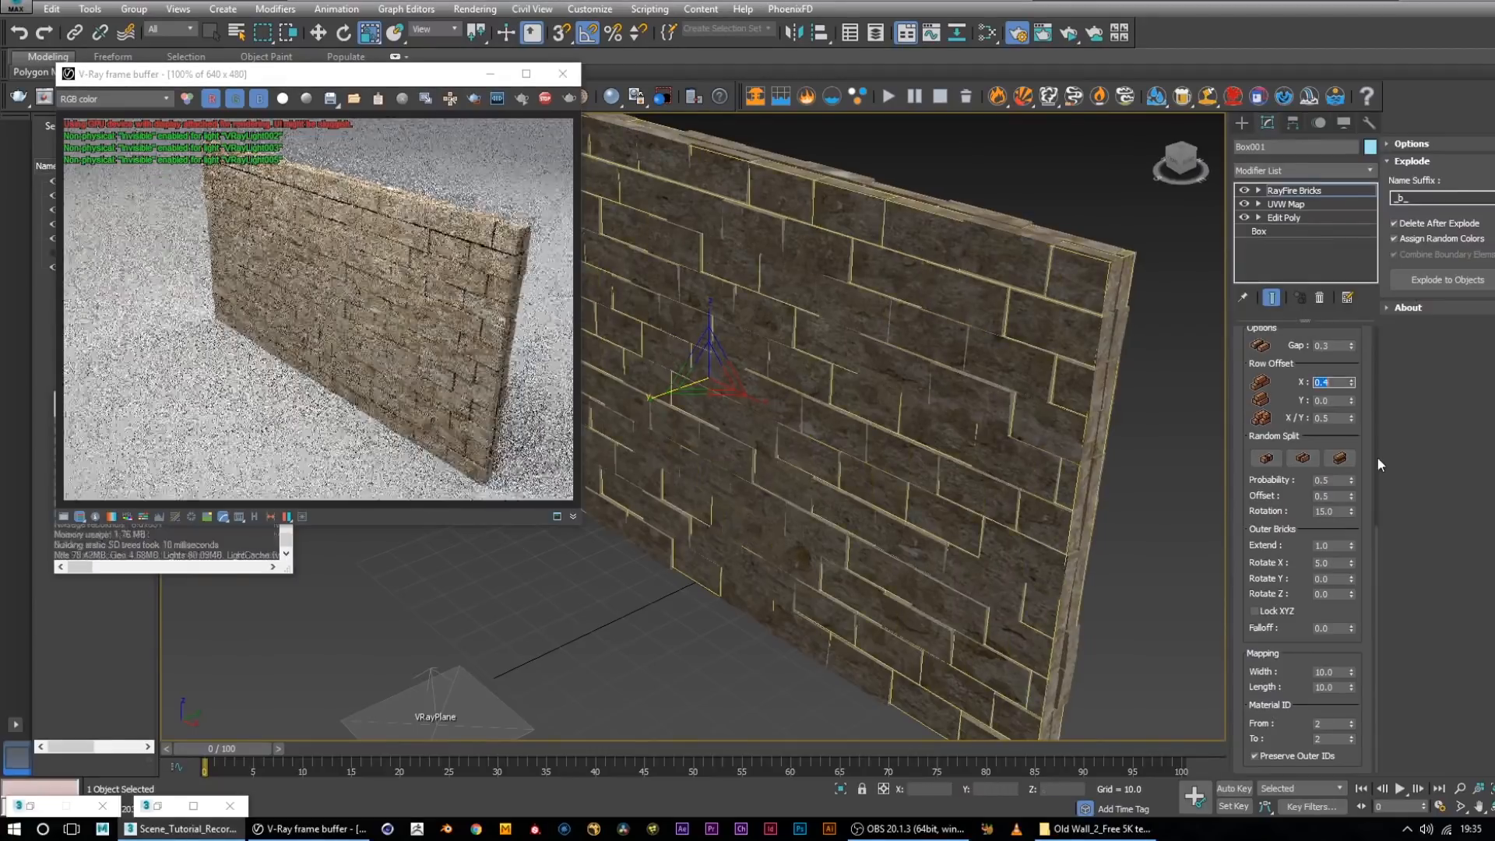
{"action": "middle_click_drag", "start_coordinate": [1044, 431], "coordinate": [1010, 423], "text": "alt"}
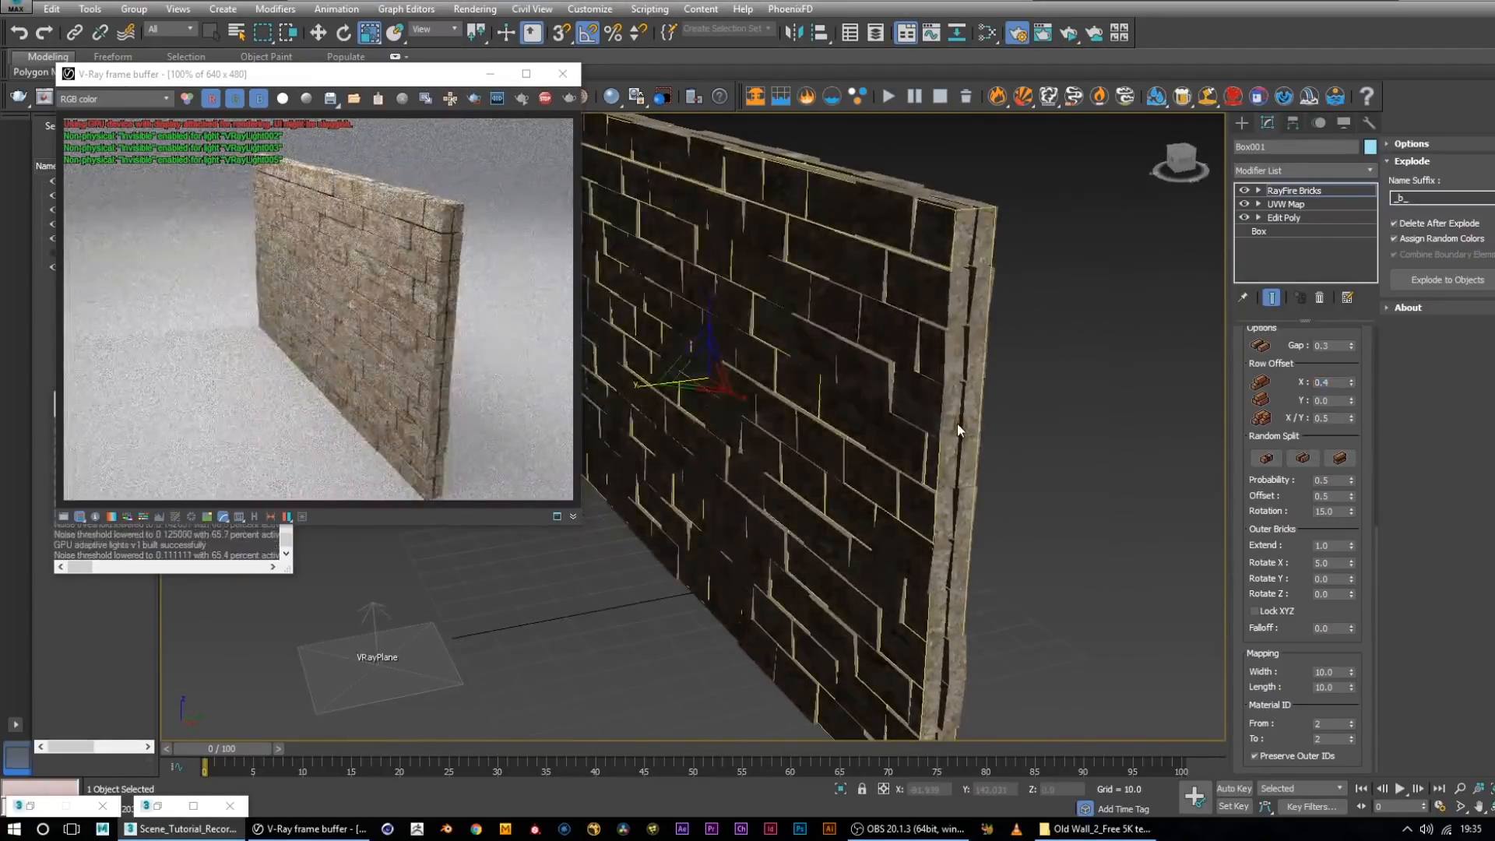
{"action": "scroll", "coordinate": [956, 424], "scroll_direction": "up", "scroll_amount": 3}
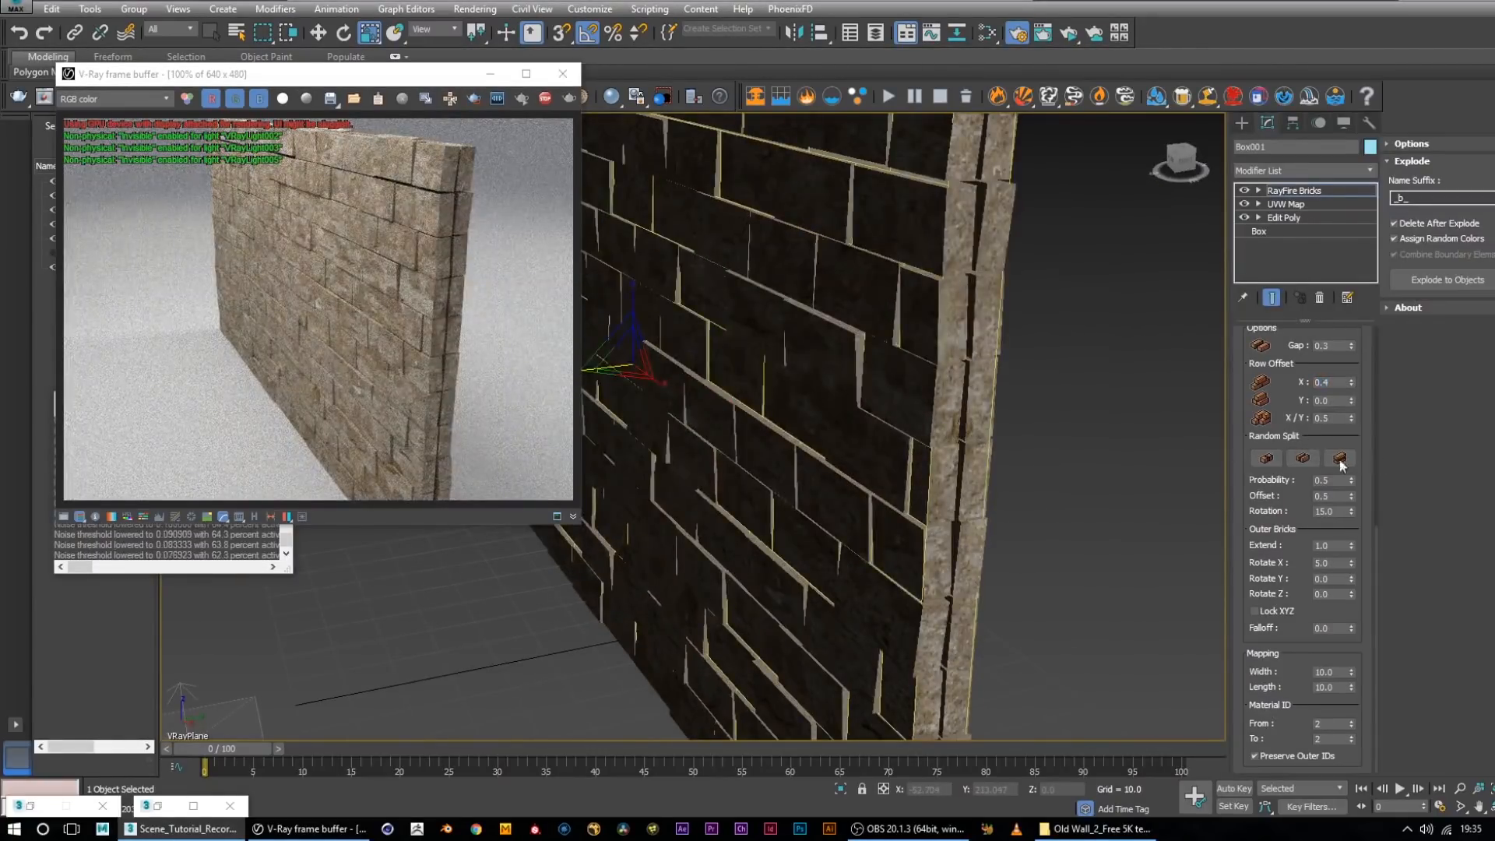
Reset the outer bricks' X rotation to 0 and check the wall in the interactive render
{"action": "left_click", "coordinate": [1333, 563]}
{"action": "left_click_drag", "start_coordinate": [1251, 553], "coordinate": [869, 498]}
{"action": "type", "text": "0"}
{"action": "key", "text": "Return"}
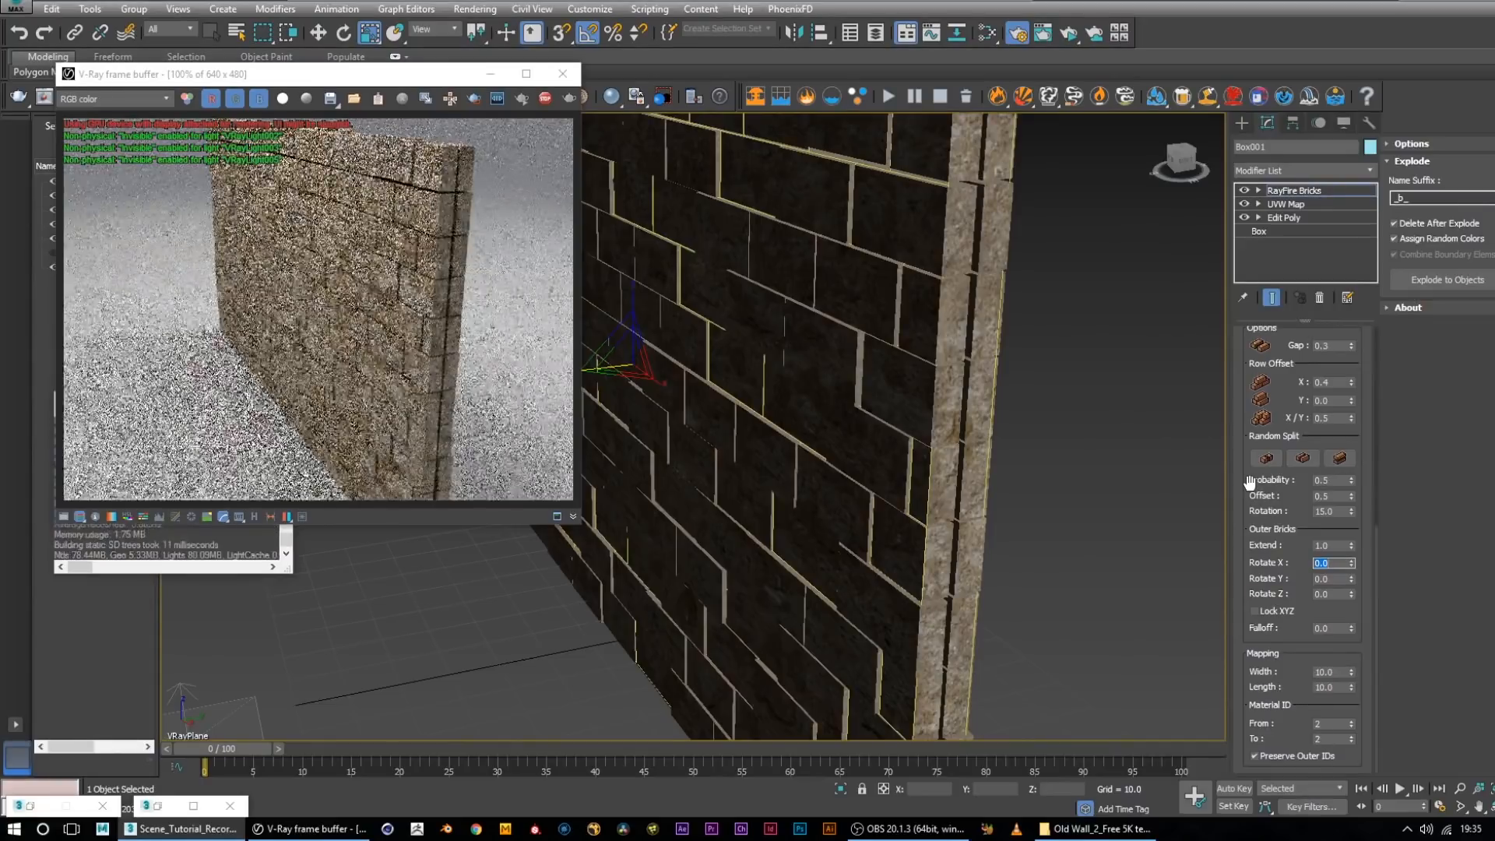
{"action": "scroll", "coordinate": [769, 409], "scroll_direction": "down", "scroll_amount": 6}
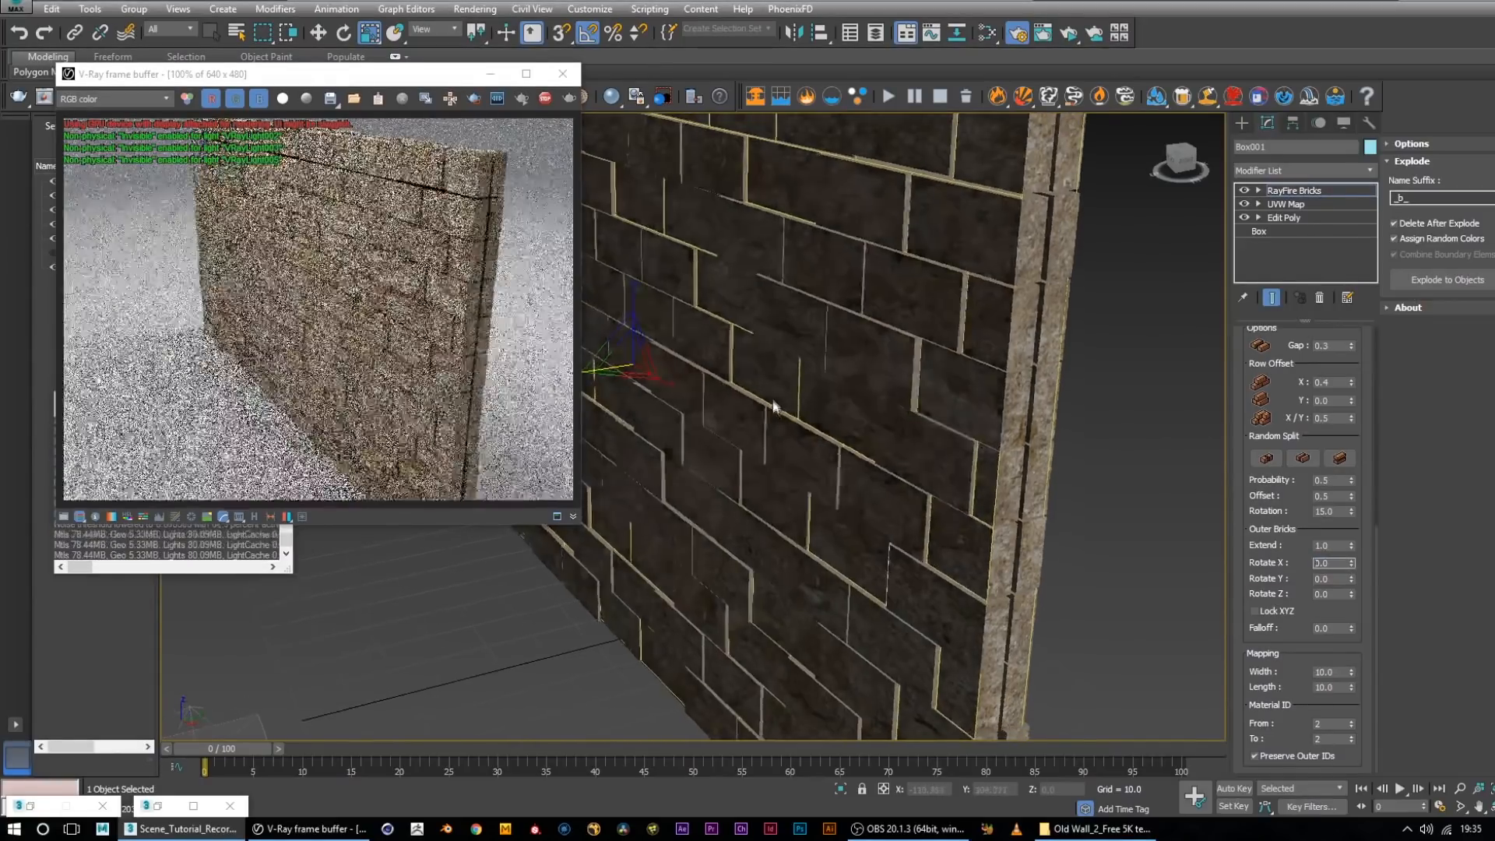
{"action": "middle_click_drag", "start_coordinate": [778, 401], "coordinate": [911, 406]}
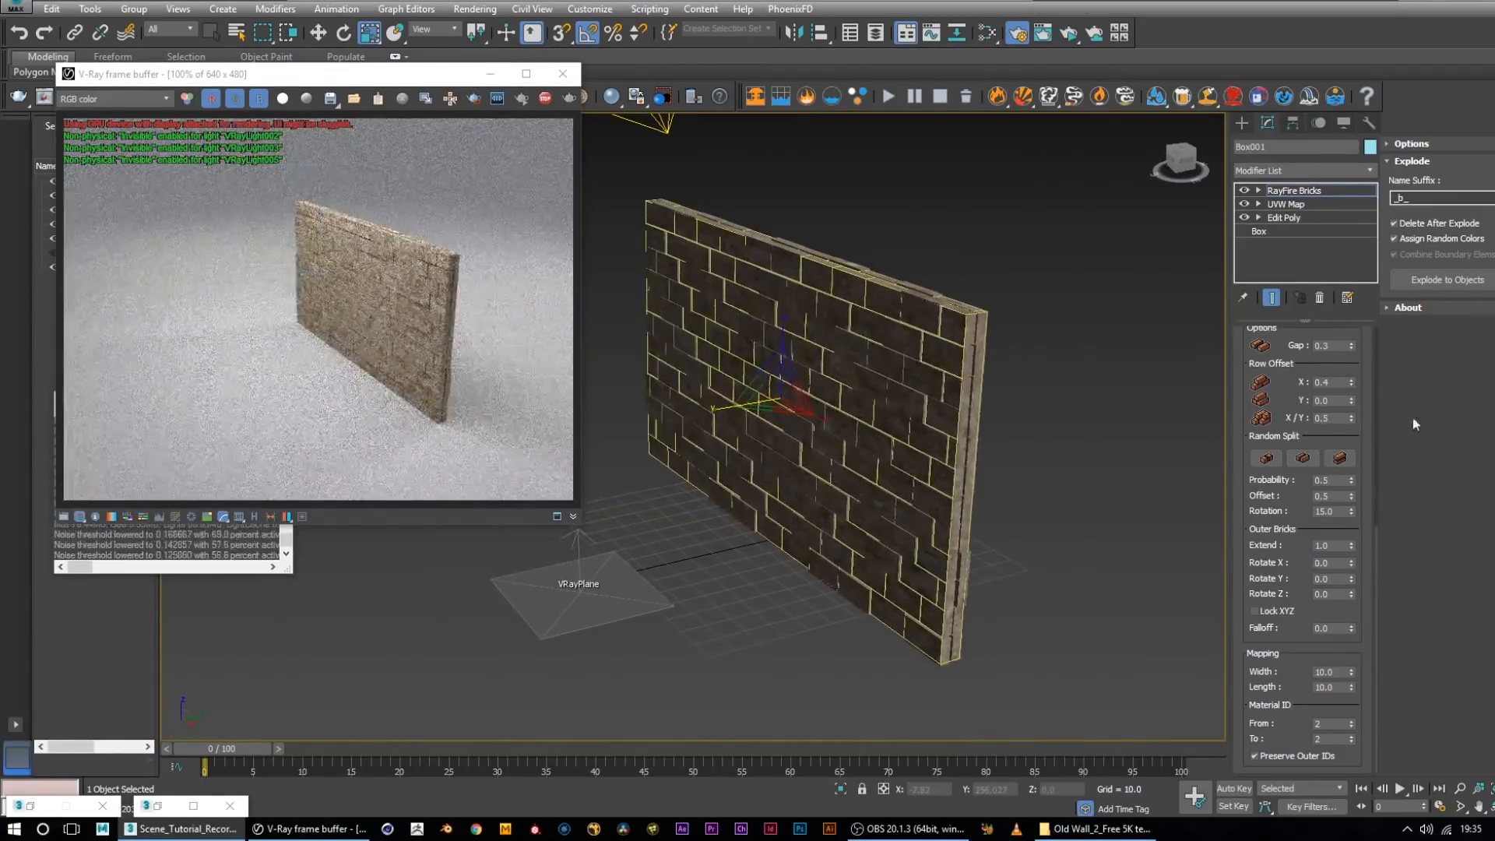
Set the outer bricks' Extend value to 0.8 and check the wall from both sides
{"action": "left_click_drag", "start_coordinate": [1377, 537], "coordinate": [1372, 497]}
{"action": "middle_click_drag", "start_coordinate": [1087, 442], "coordinate": [1235, 439], "text": "alt"}
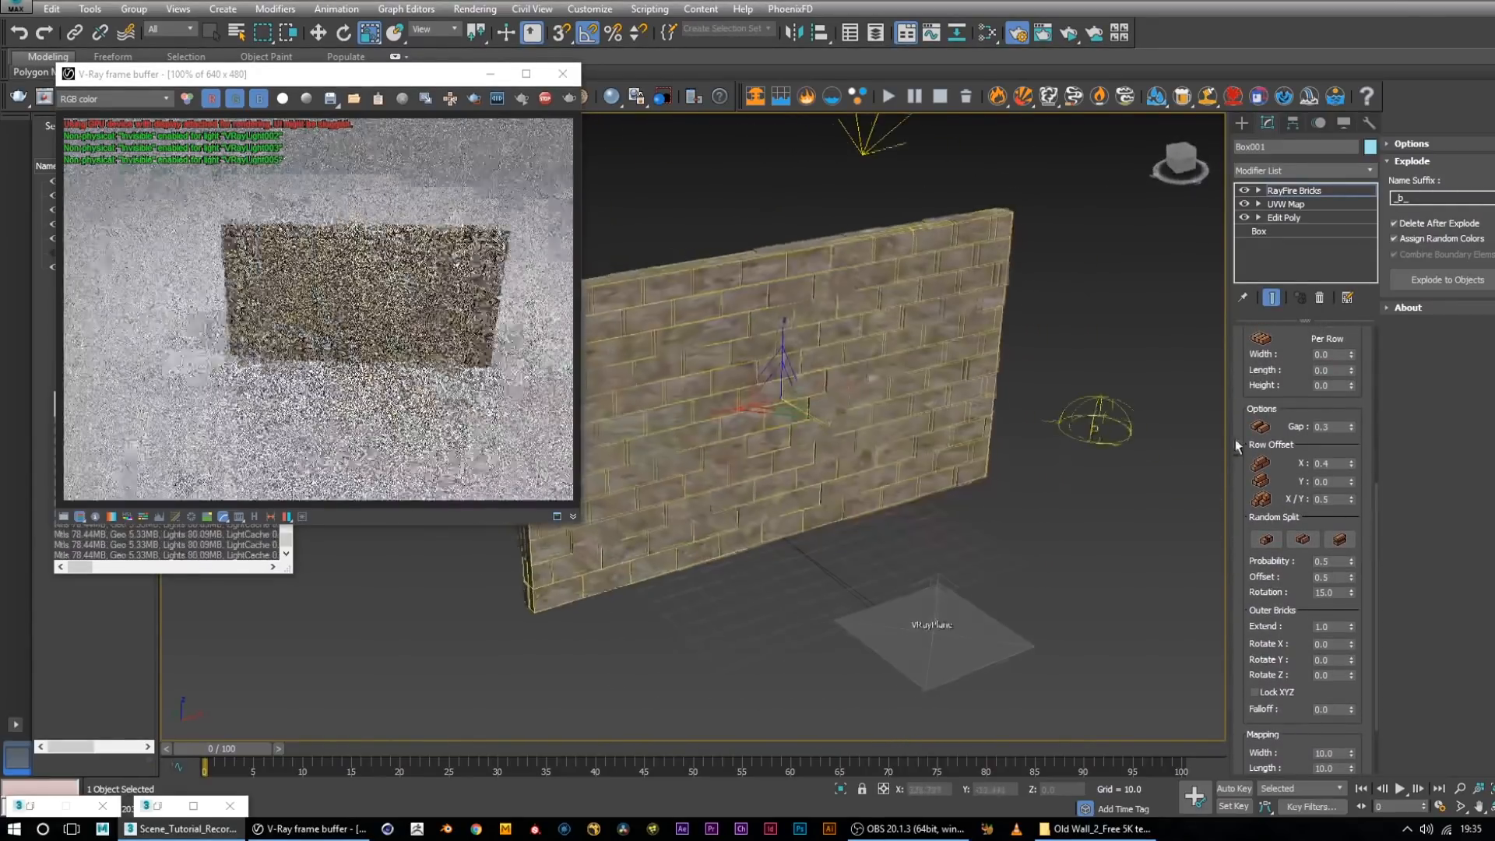
{"action": "left_click", "coordinate": [1340, 626]}
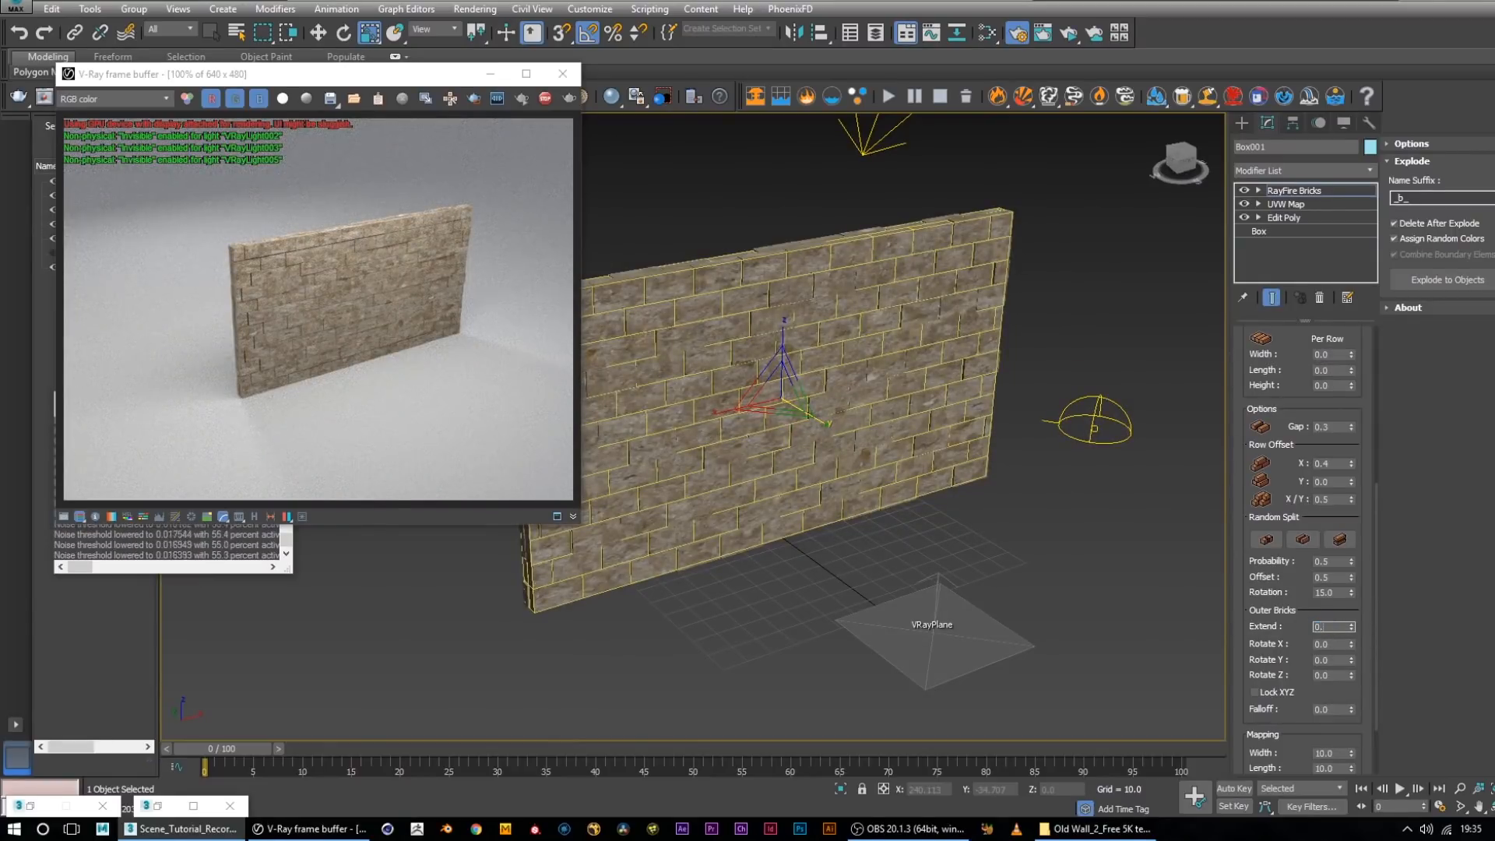
{"action": "type", "text": "0.8"}
{"action": "key", "text": "Return"}
{"action": "middle_click_drag", "start_coordinate": [1074, 517], "coordinate": [919, 483], "text": "alt"}
Set the Random Split rotation to 0 and check the bricks close up
{"action": "left_click", "coordinate": [1328, 592]}
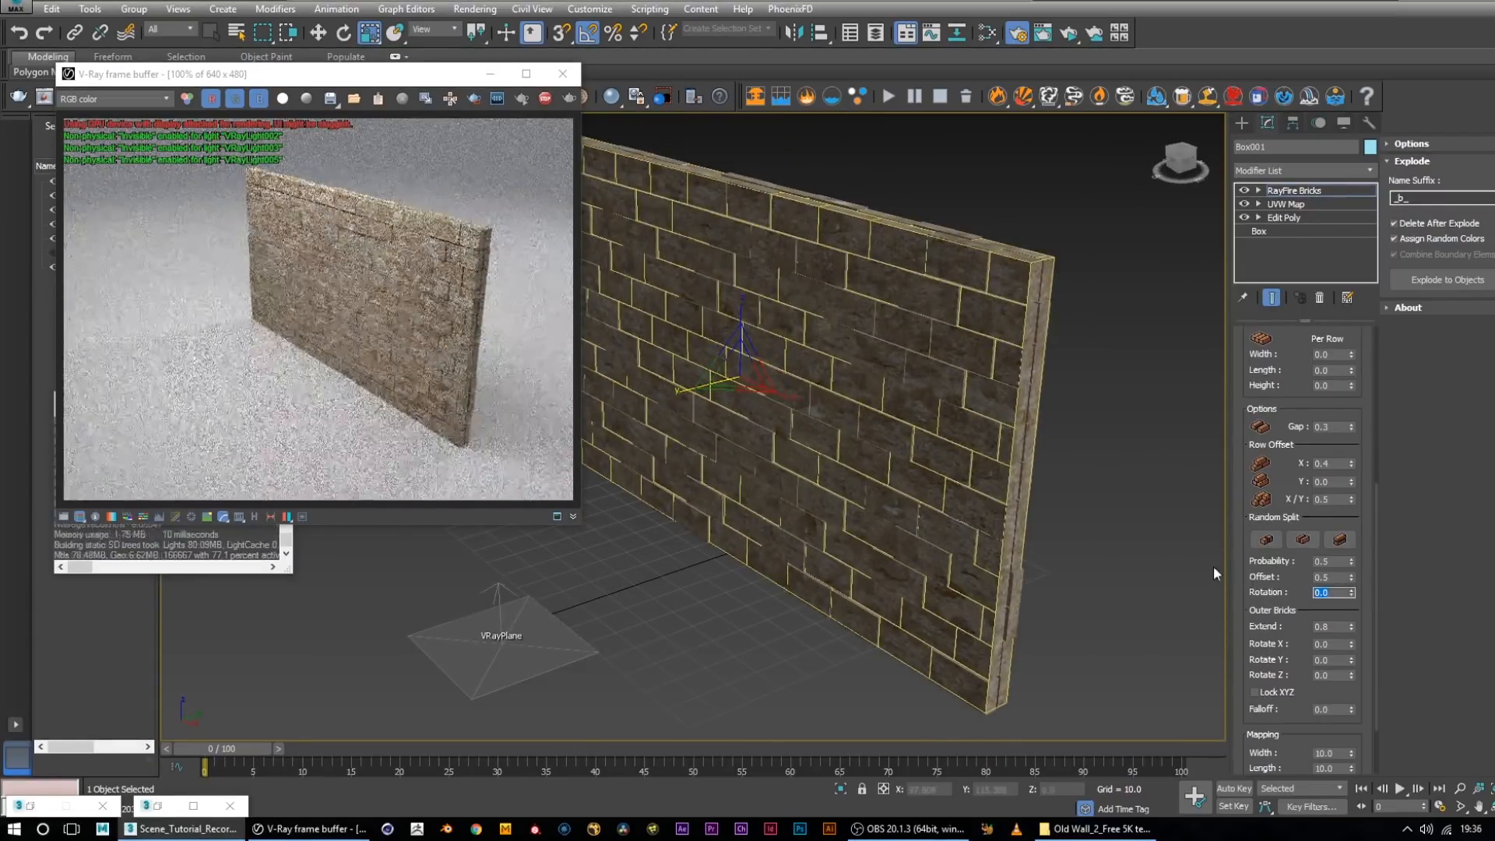
{"action": "middle_click_drag", "start_coordinate": [858, 436], "coordinate": [819, 440], "text": "alt"}
{"action": "scroll", "coordinate": [819, 440], "scroll_direction": "up", "scroll_amount": 5}
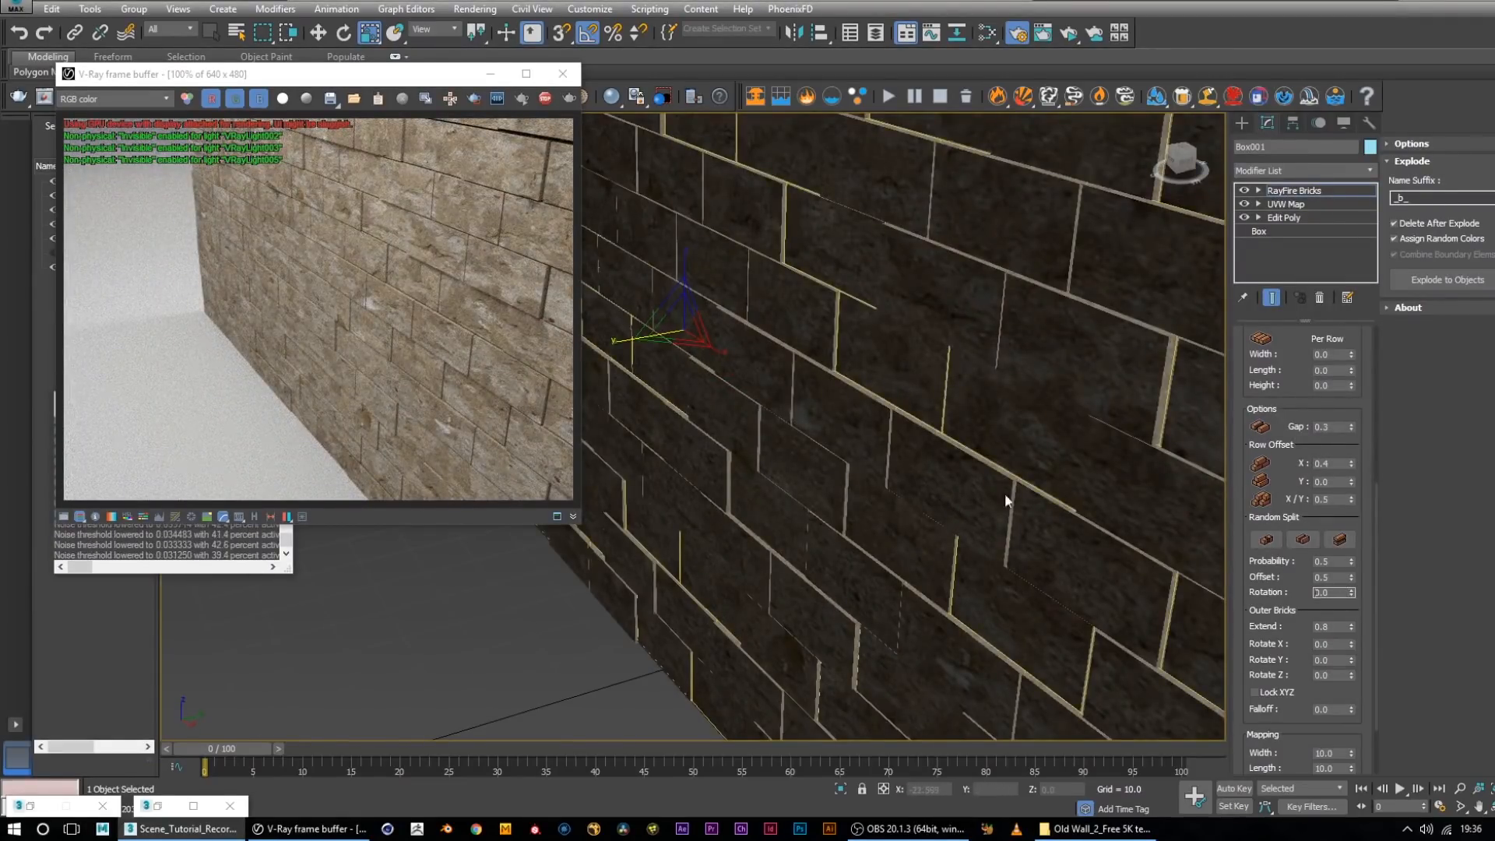
{"action": "scroll", "coordinate": [938, 486], "scroll_direction": "down", "scroll_amount": 3}
{"action": "scroll", "coordinate": [924, 471], "scroll_direction": "down", "scroll_amount": 5}
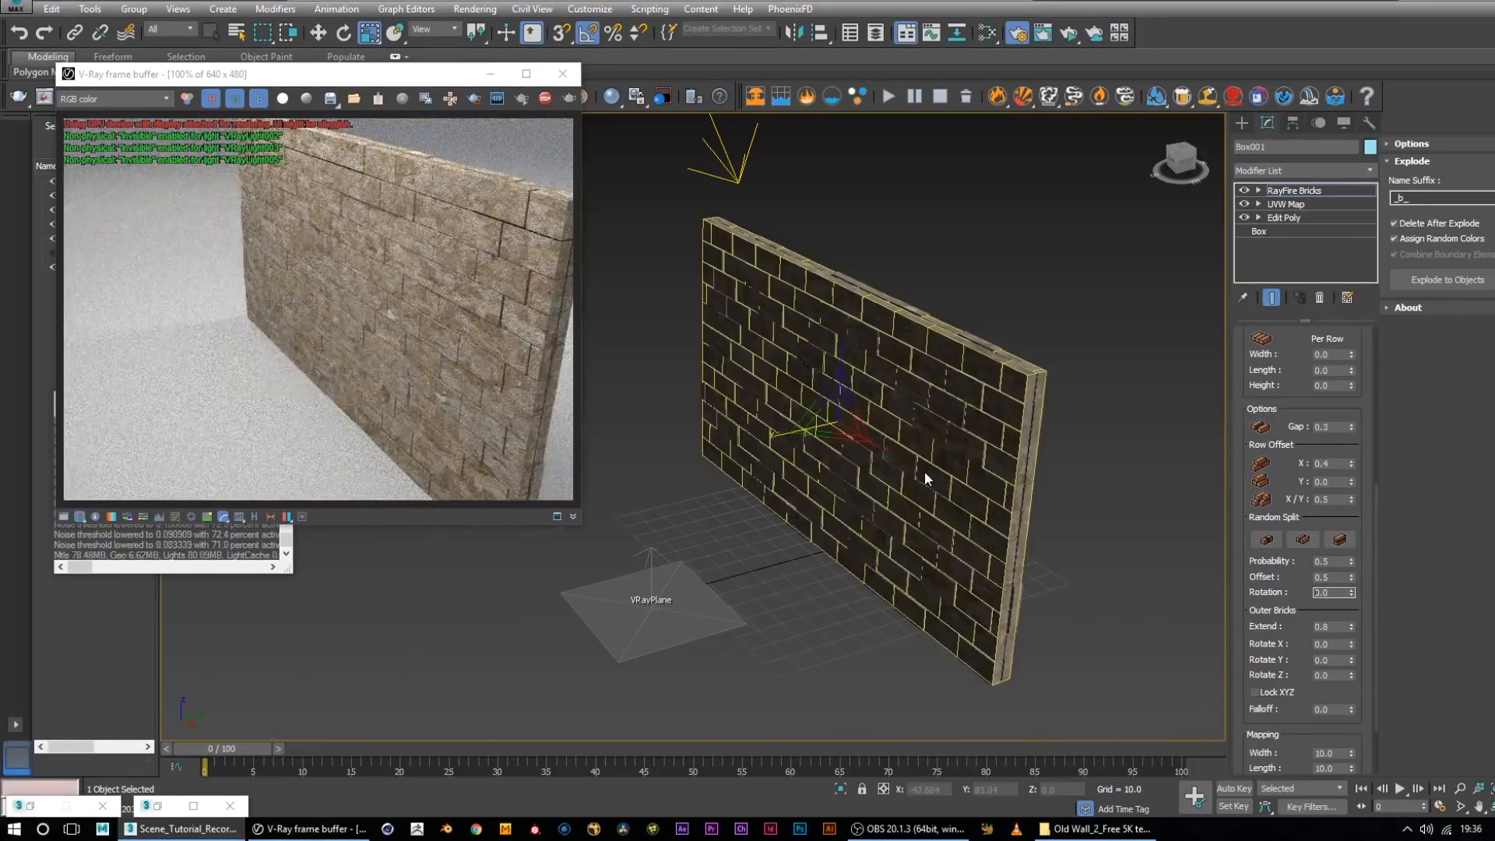
Reduce the gap between the bricks to 0.2
{"action": "double_click", "coordinate": [1326, 427]}
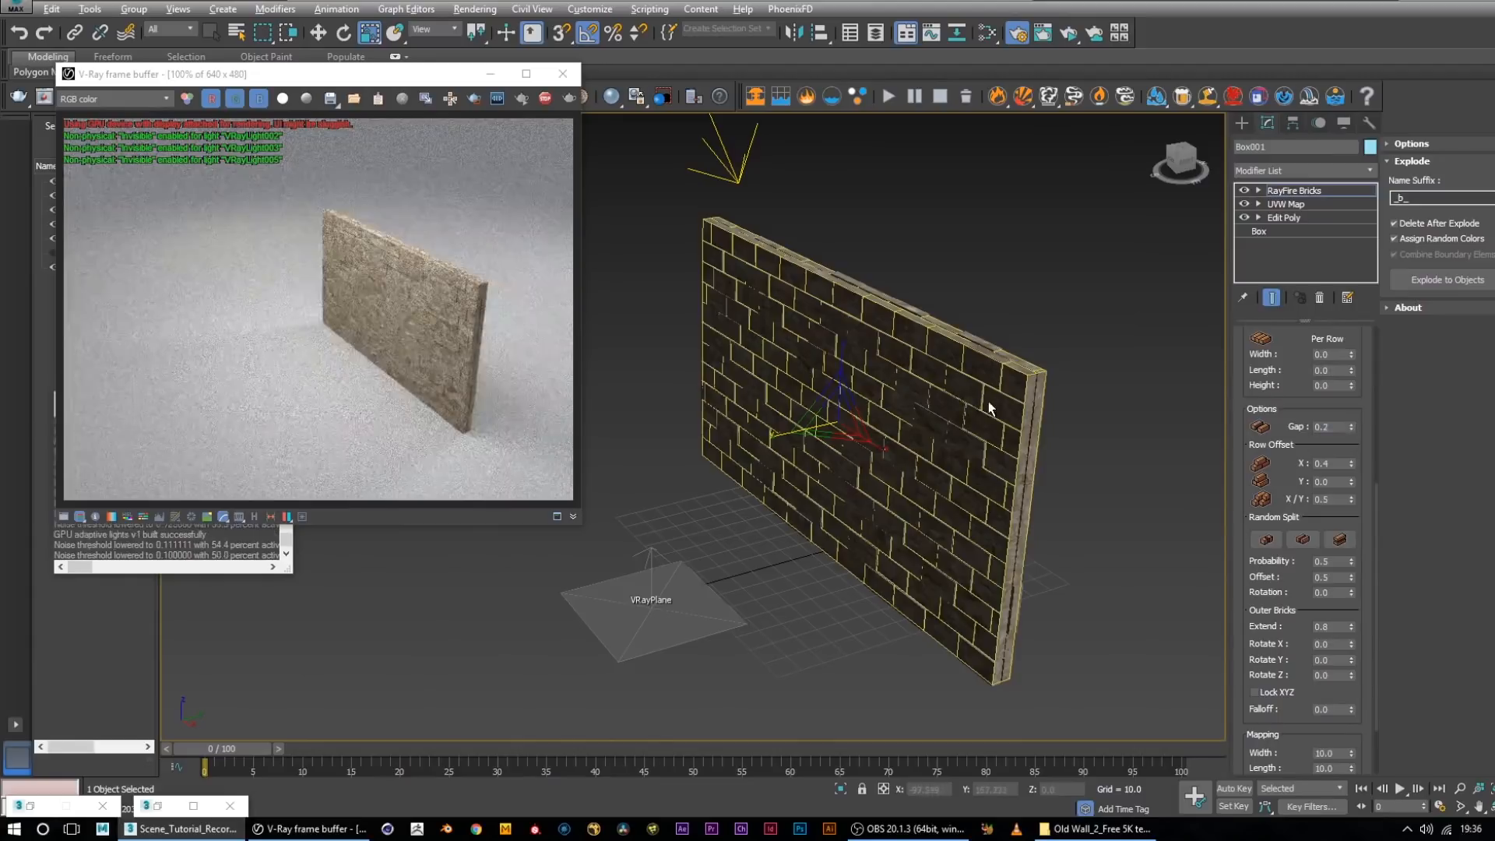
{"action": "scroll", "coordinate": [880, 450], "scroll_direction": "up", "scroll_amount": 3}
{"action": "middle_click_drag", "start_coordinate": [880, 450], "coordinate": [928, 454], "text": "alt"}
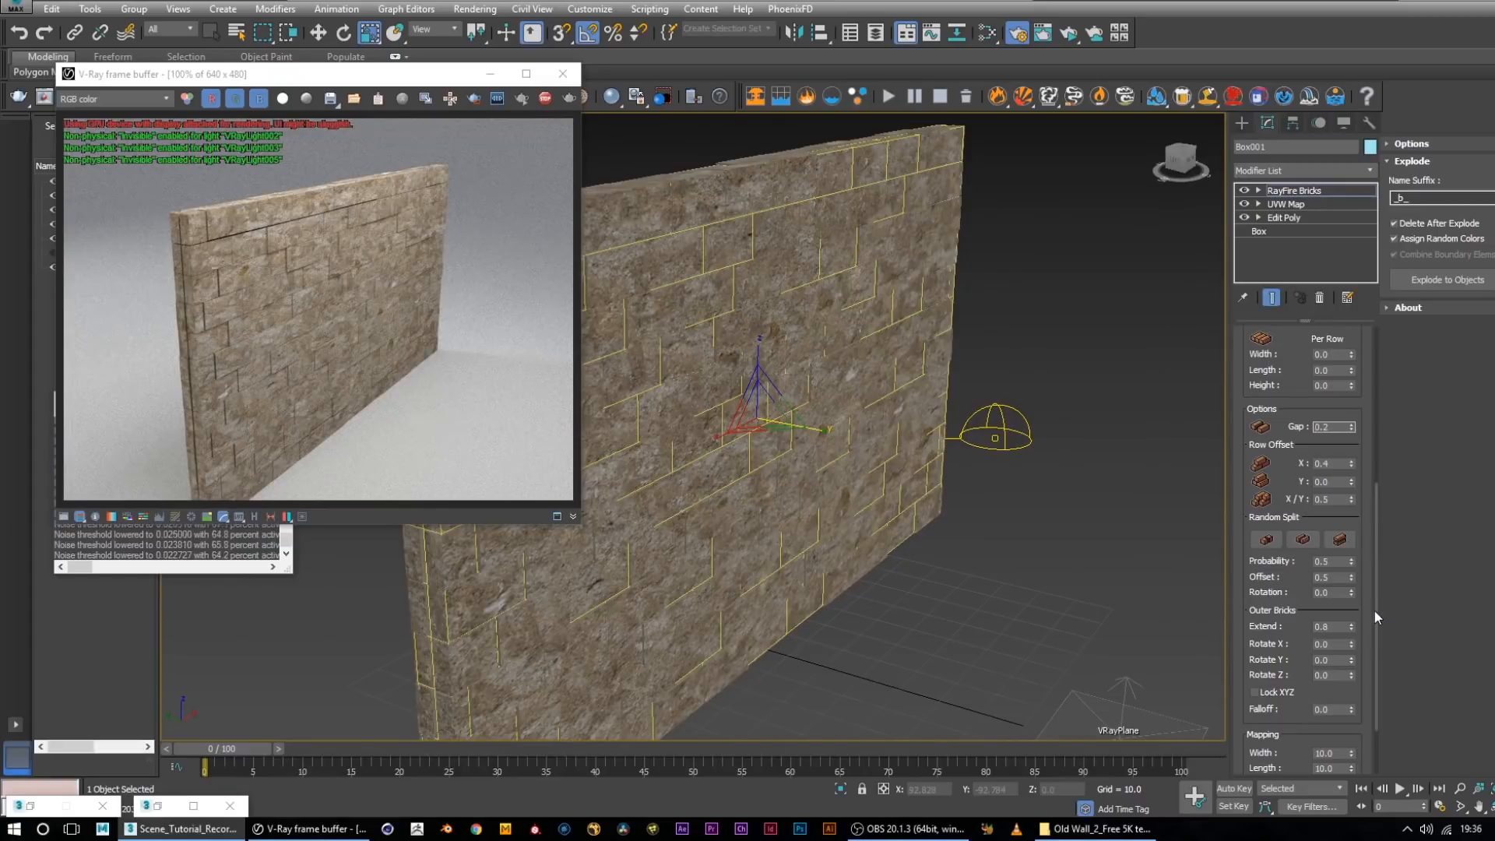
Set the outer bricks' Falloff to 1 and check the wall from an angle
{"action": "left_click_drag", "start_coordinate": [1375, 610], "coordinate": [1372, 630]}
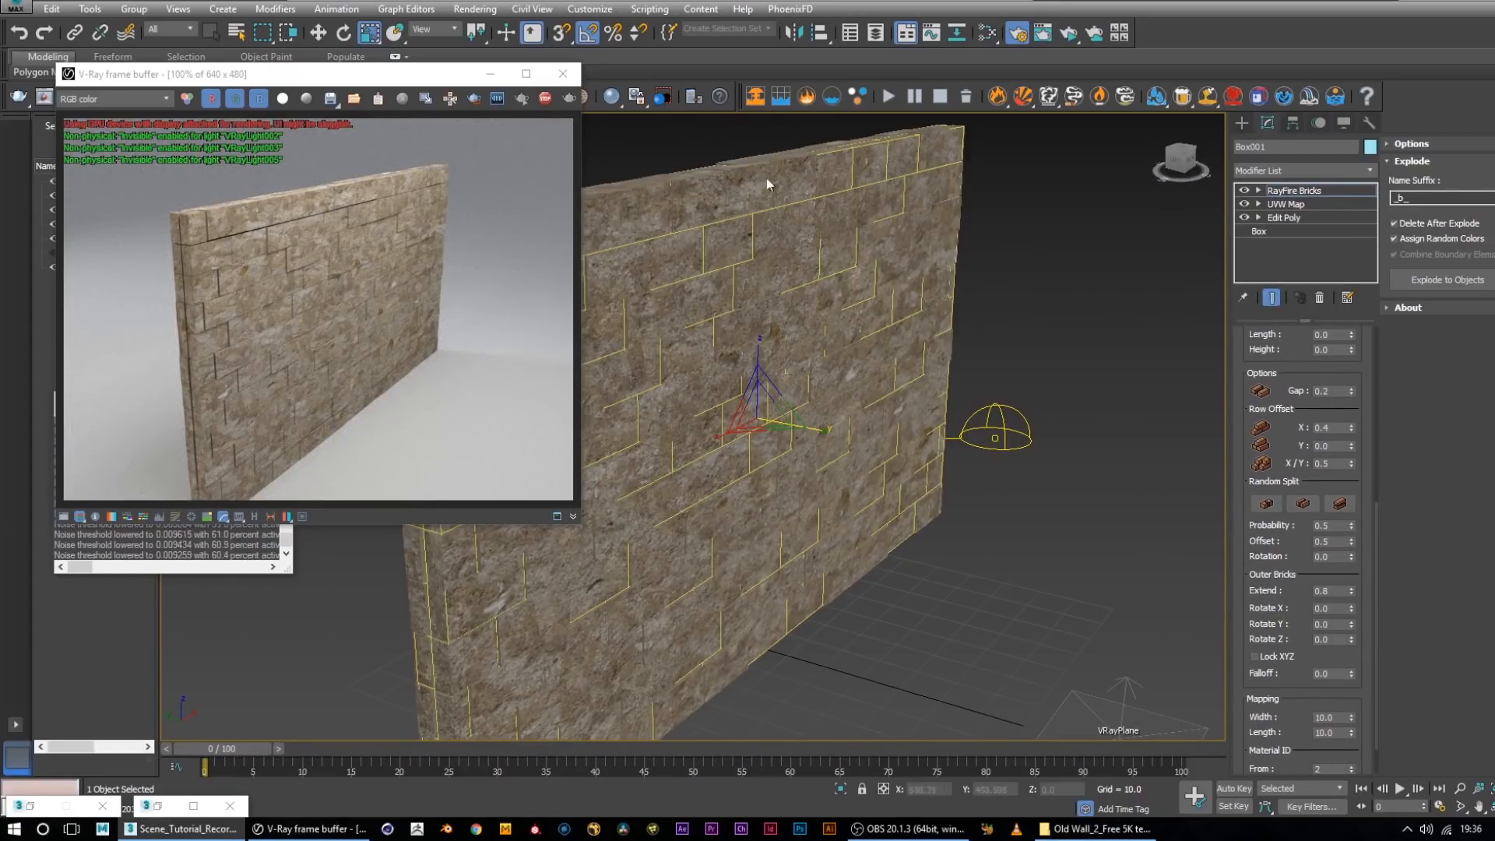
{"action": "middle_click_drag", "start_coordinate": [972, 441], "coordinate": [935, 493], "text": "alt"}
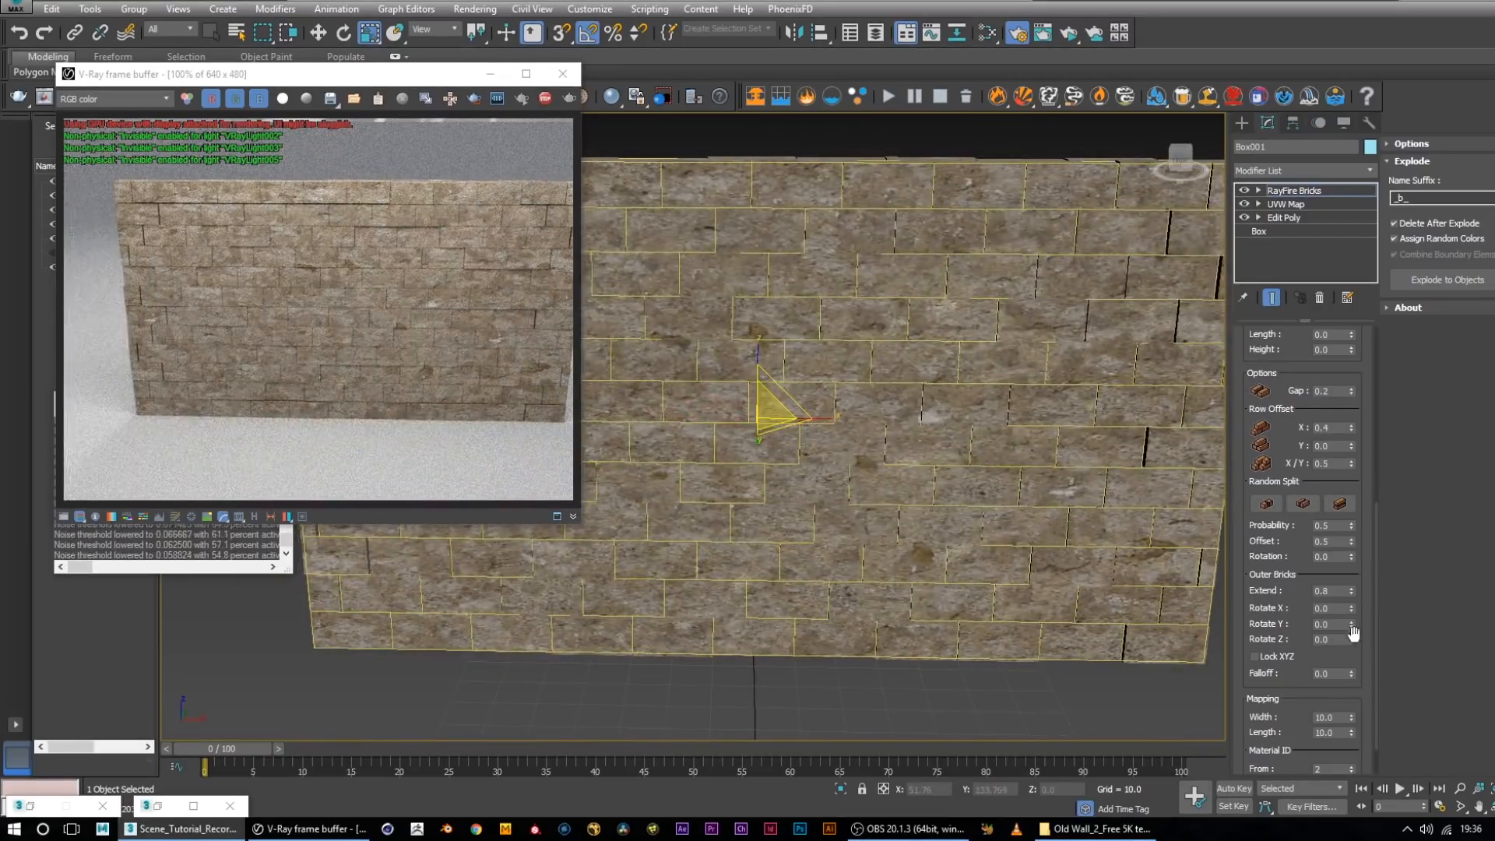
{"action": "left_click", "coordinate": [1324, 674]}
{"action": "type", "text": "1"}
{"action": "key", "text": "Return"}
{"action": "middle_click_drag", "start_coordinate": [964, 404], "coordinate": [852, 405], "text": "alt"}
Try an Extend value of 5 for the outer bricks and inspect the wall's surface
{"action": "left_click", "coordinate": [1338, 591]}
{"action": "type", "text": "5"}
{"action": "key", "text": "Return"}
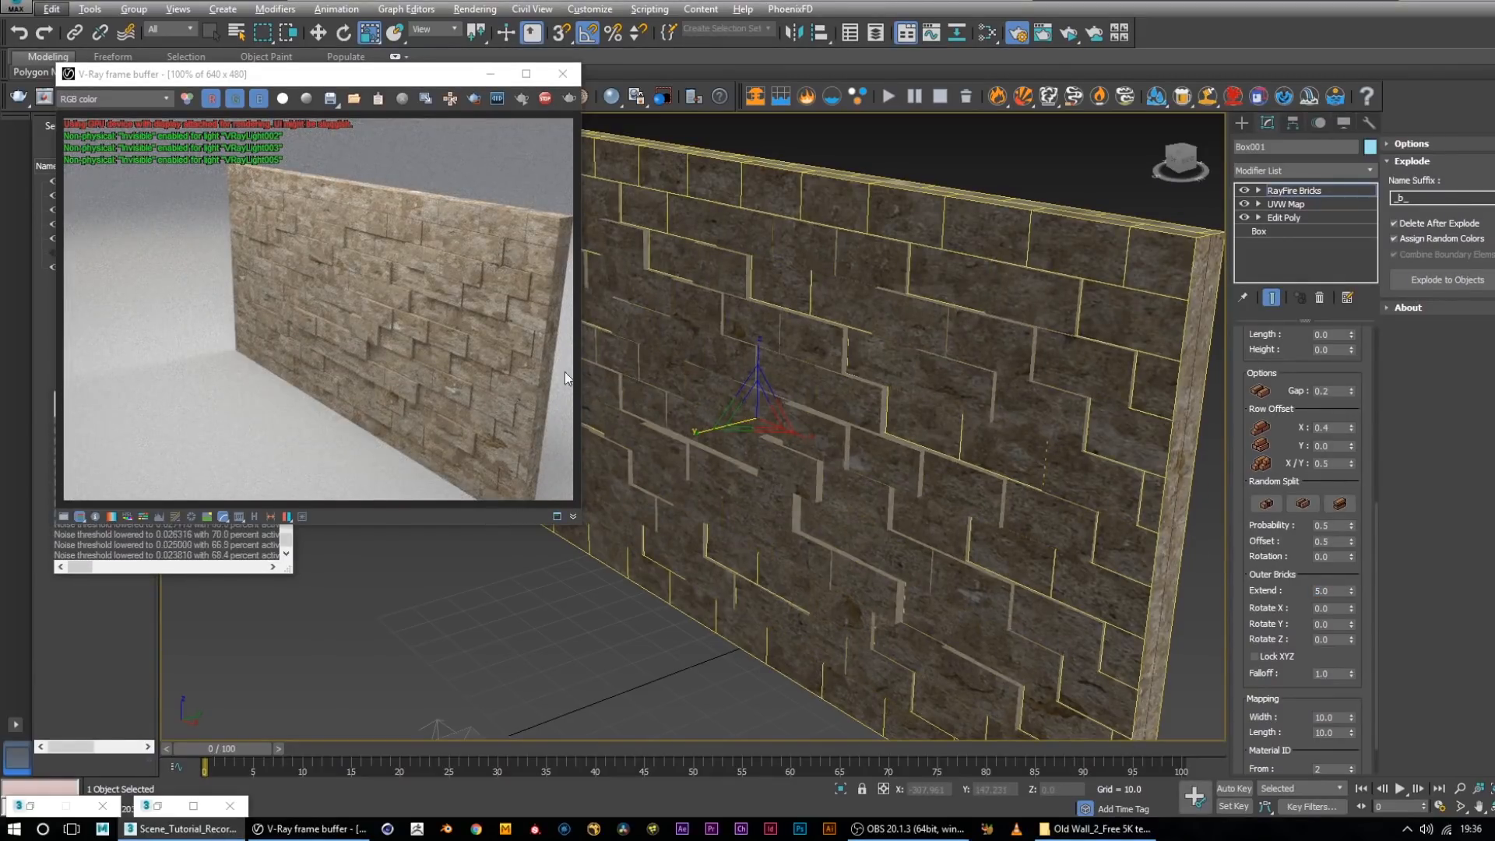
{"action": "key", "text": "alt"}
{"action": "middle_click_drag", "start_coordinate": [670, 381], "coordinate": [877, 404], "text": "alt"}
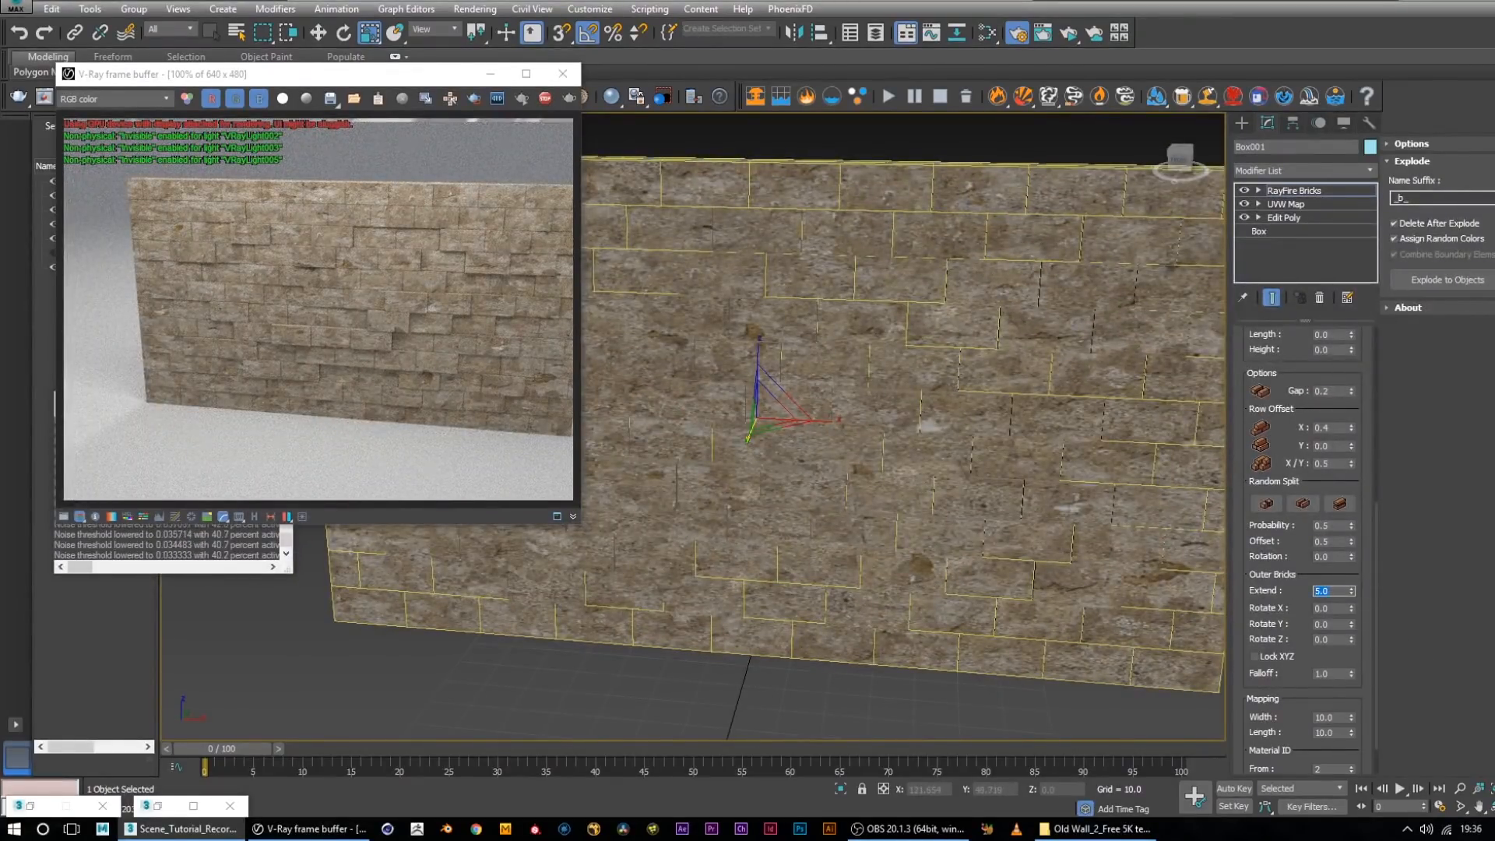
Set the outer bricks' Extend value to 2 and inspect the wall in the interactive render
{"action": "key", "text": "Return"}
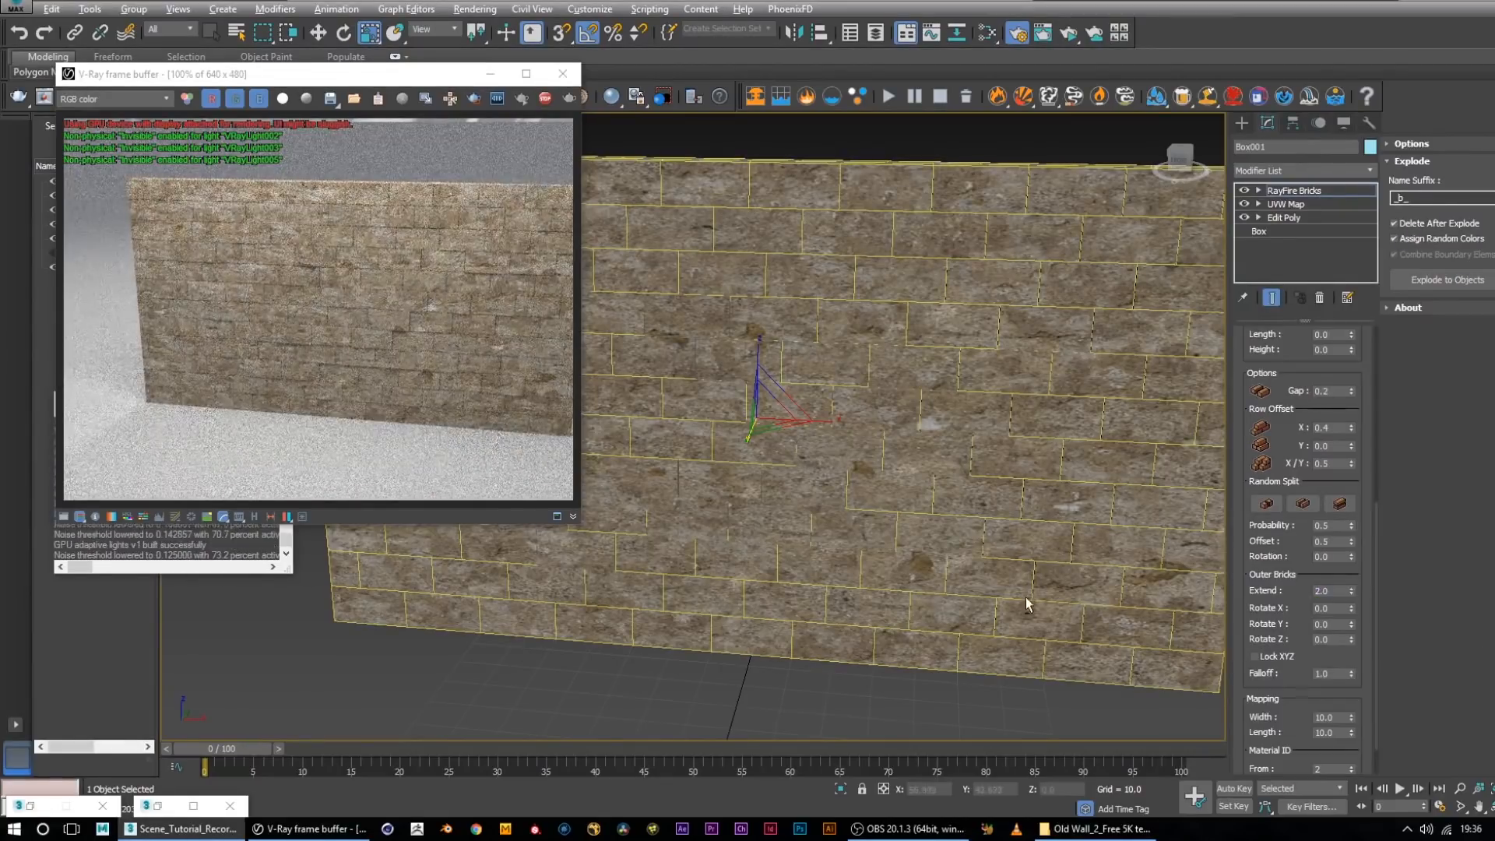
{"action": "middle_click_drag", "start_coordinate": [1003, 492], "coordinate": [941, 489], "text": "alt"}
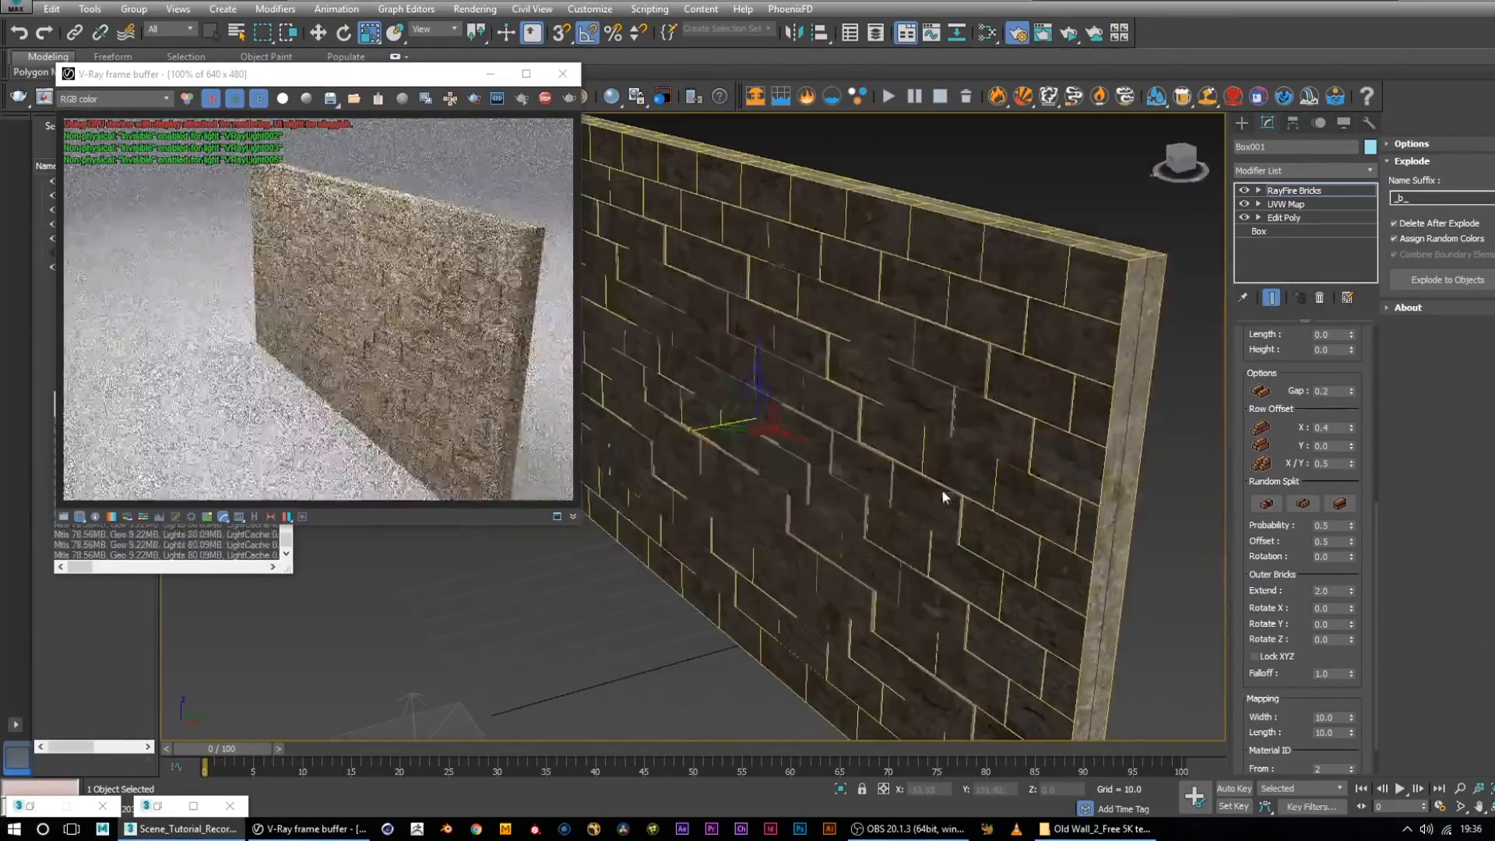
{"action": "scroll", "coordinate": [904, 479], "scroll_direction": "up", "scroll_amount": 5}
{"action": "scroll", "coordinate": [899, 497], "scroll_direction": "down", "scroll_amount": 5}
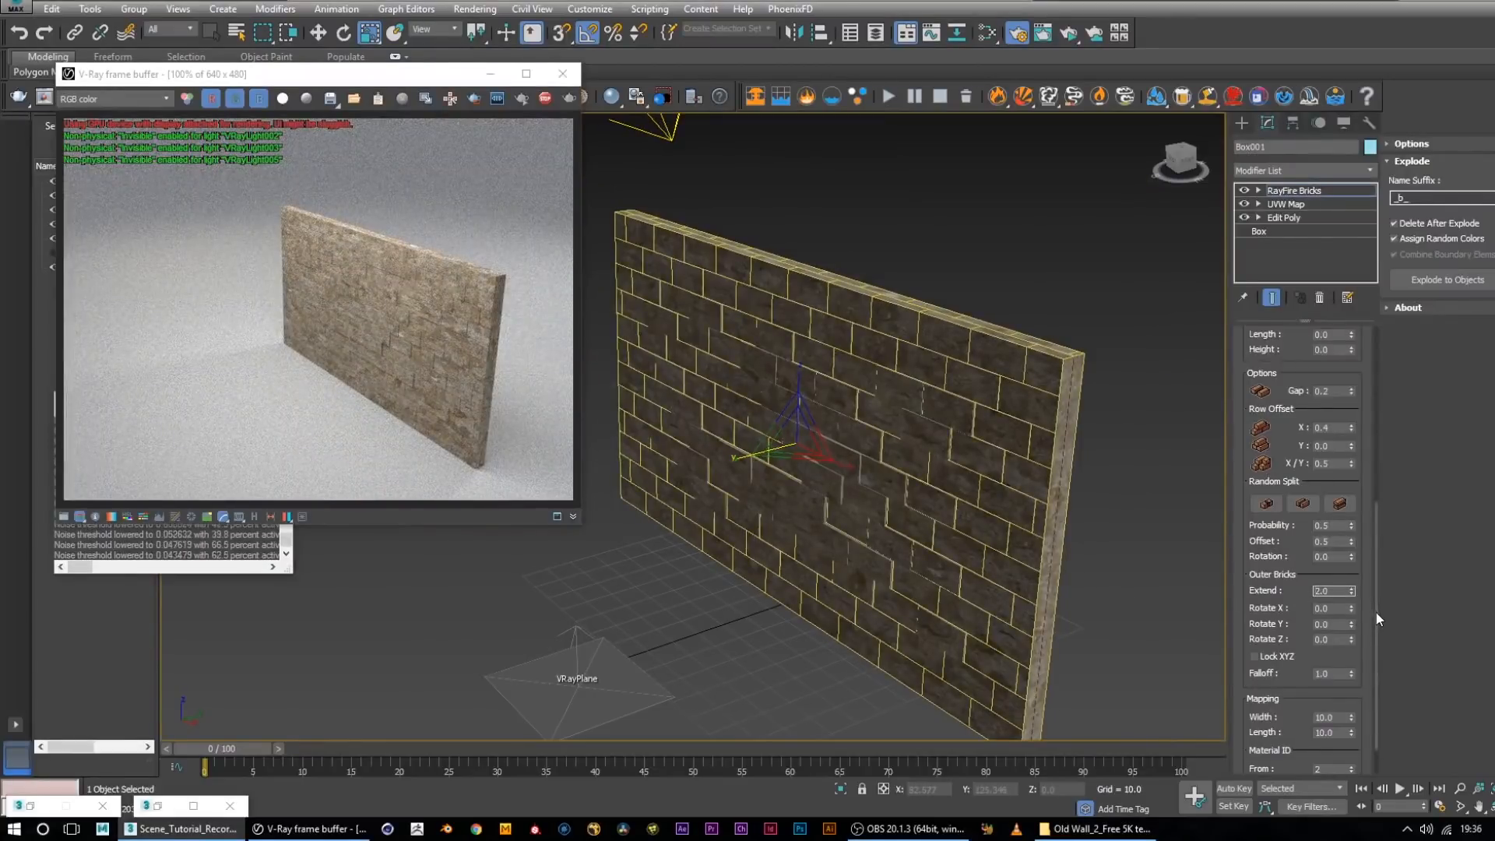
Explode the fragmented wall into separate brick objects and clear the selection
{"action": "scroll", "coordinate": [1376, 612], "scroll_direction": "down", "scroll_amount": 2}
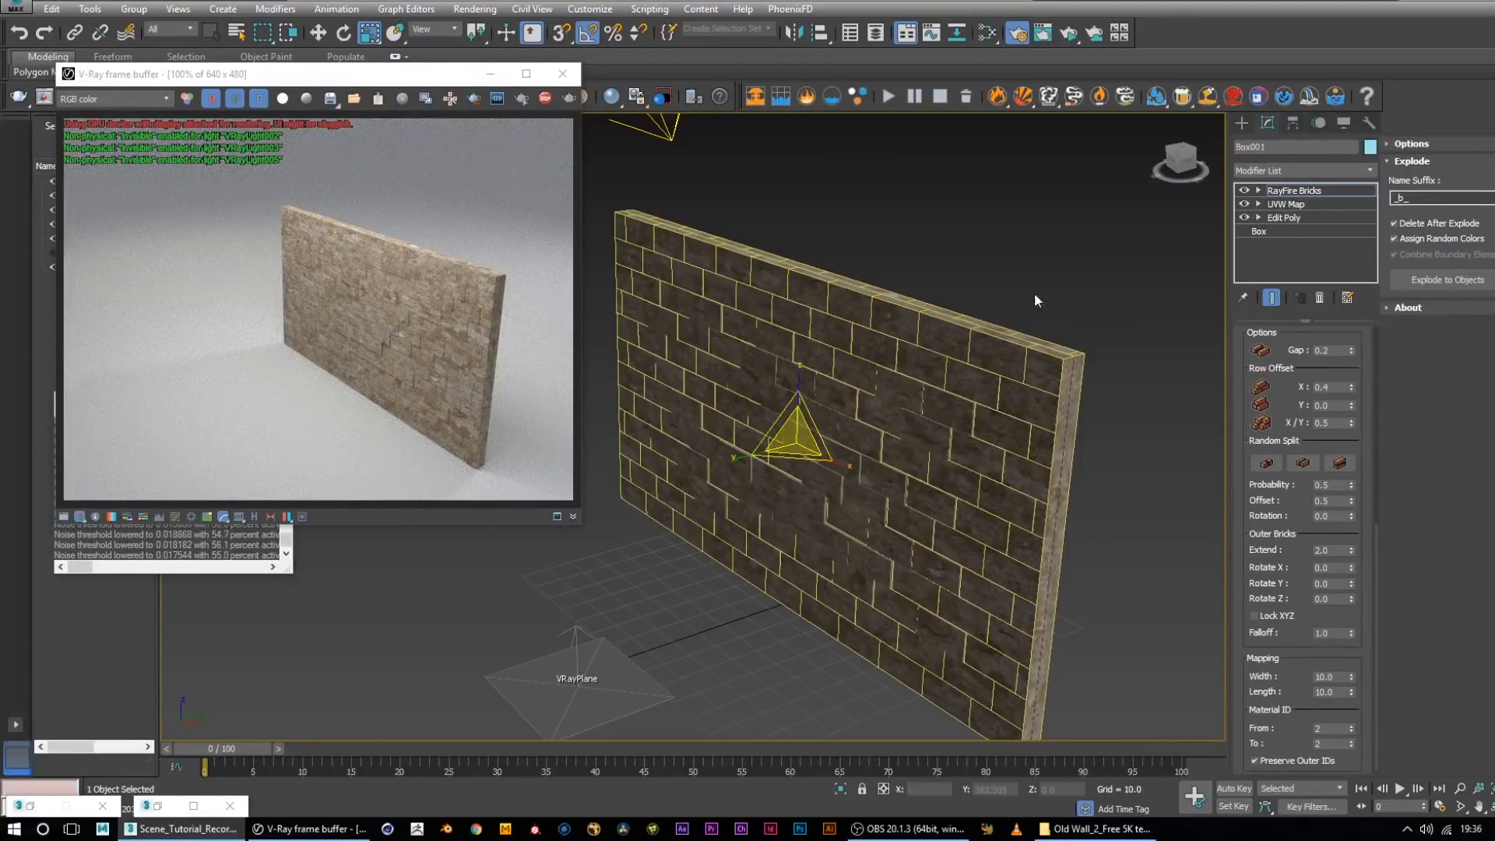
{"action": "scroll", "coordinate": [935, 470], "scroll_direction": "up", "scroll_amount": 6}
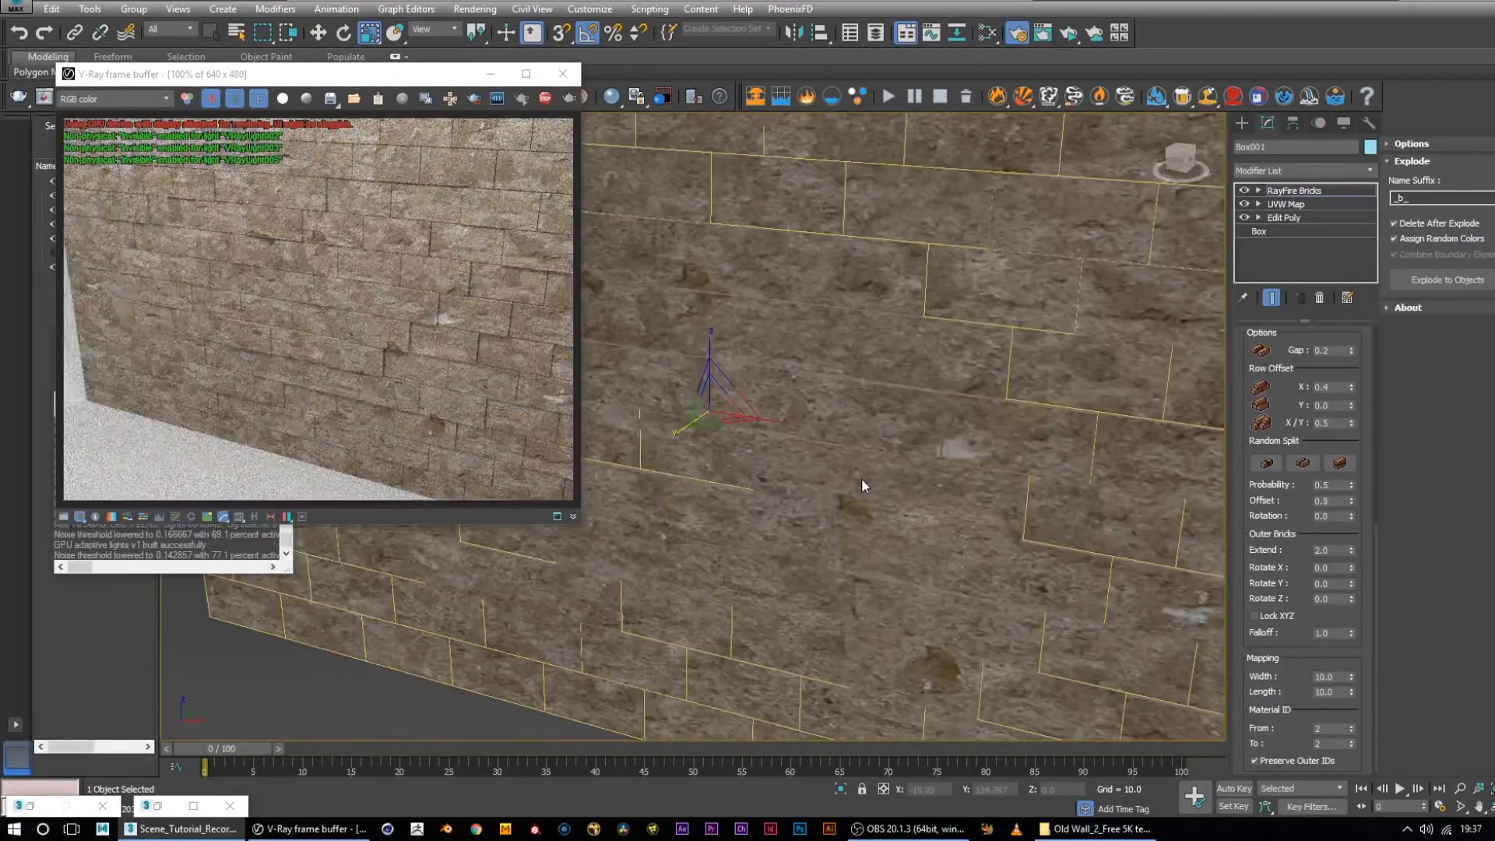
{"action": "scroll", "coordinate": [1007, 499], "scroll_direction": "down", "scroll_amount": 2}
{"action": "scroll", "coordinate": [1008, 498], "scroll_direction": "down", "scroll_amount": 4}
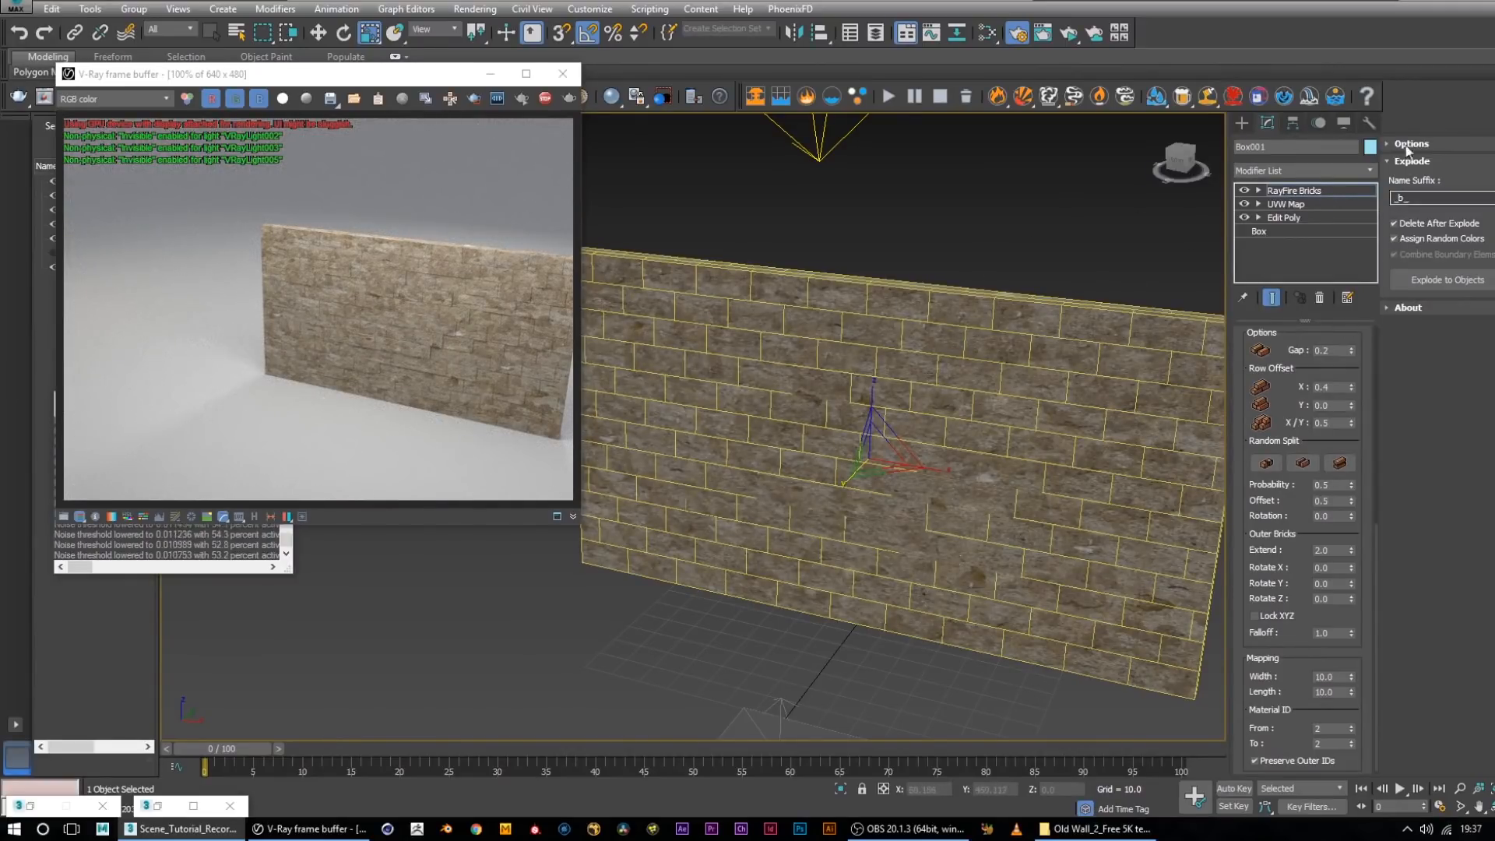
{"action": "scroll", "coordinate": [763, 343], "scroll_direction": "down", "scroll_amount": 2}
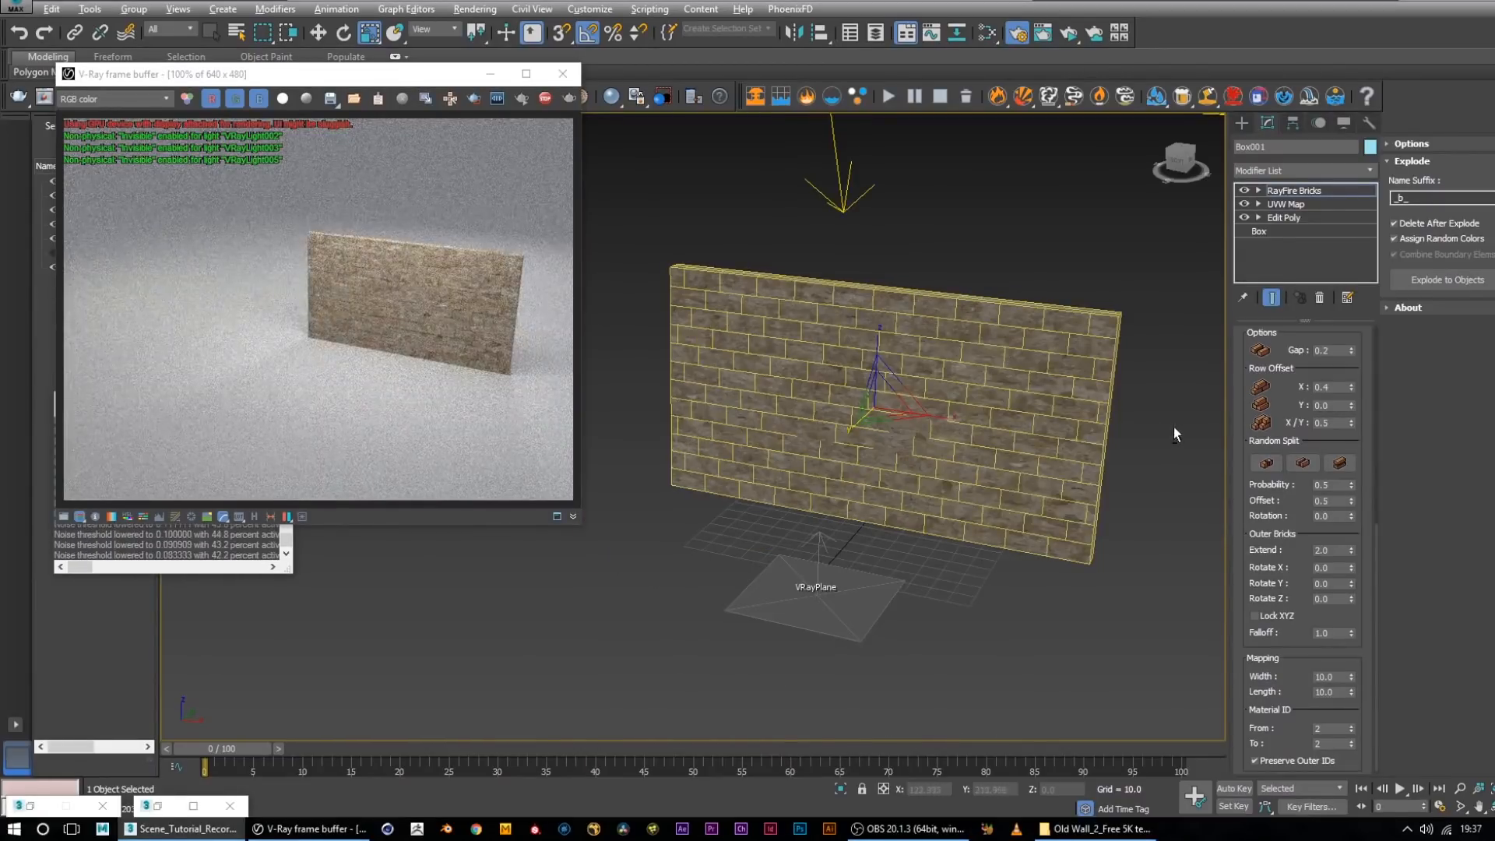
{"action": "middle_click_drag", "start_coordinate": [1161, 434], "coordinate": [1135, 417], "text": "alt"}
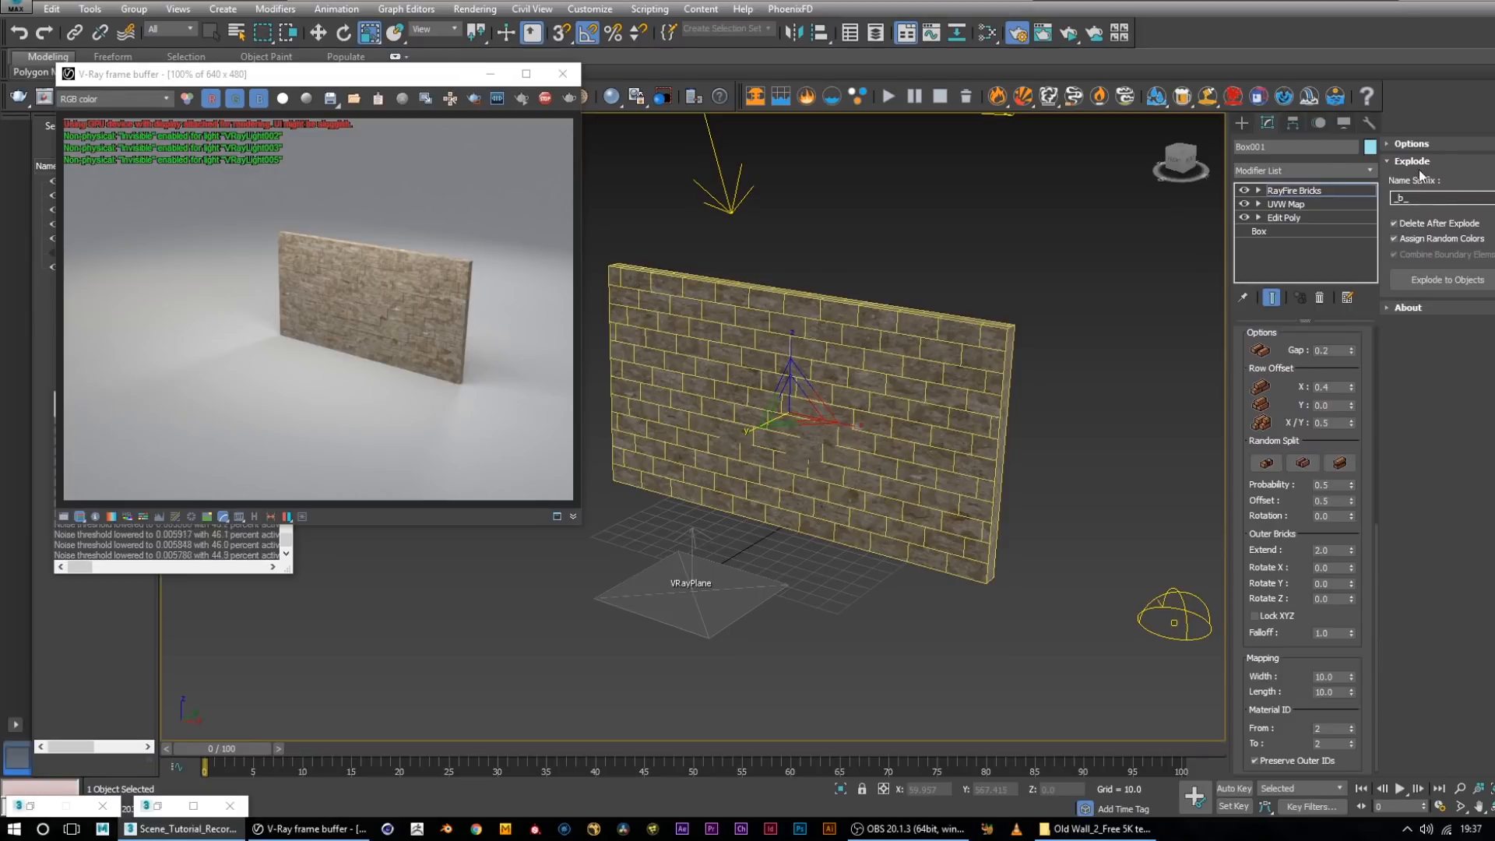
{"action": "left_click", "coordinate": [1458, 282]}
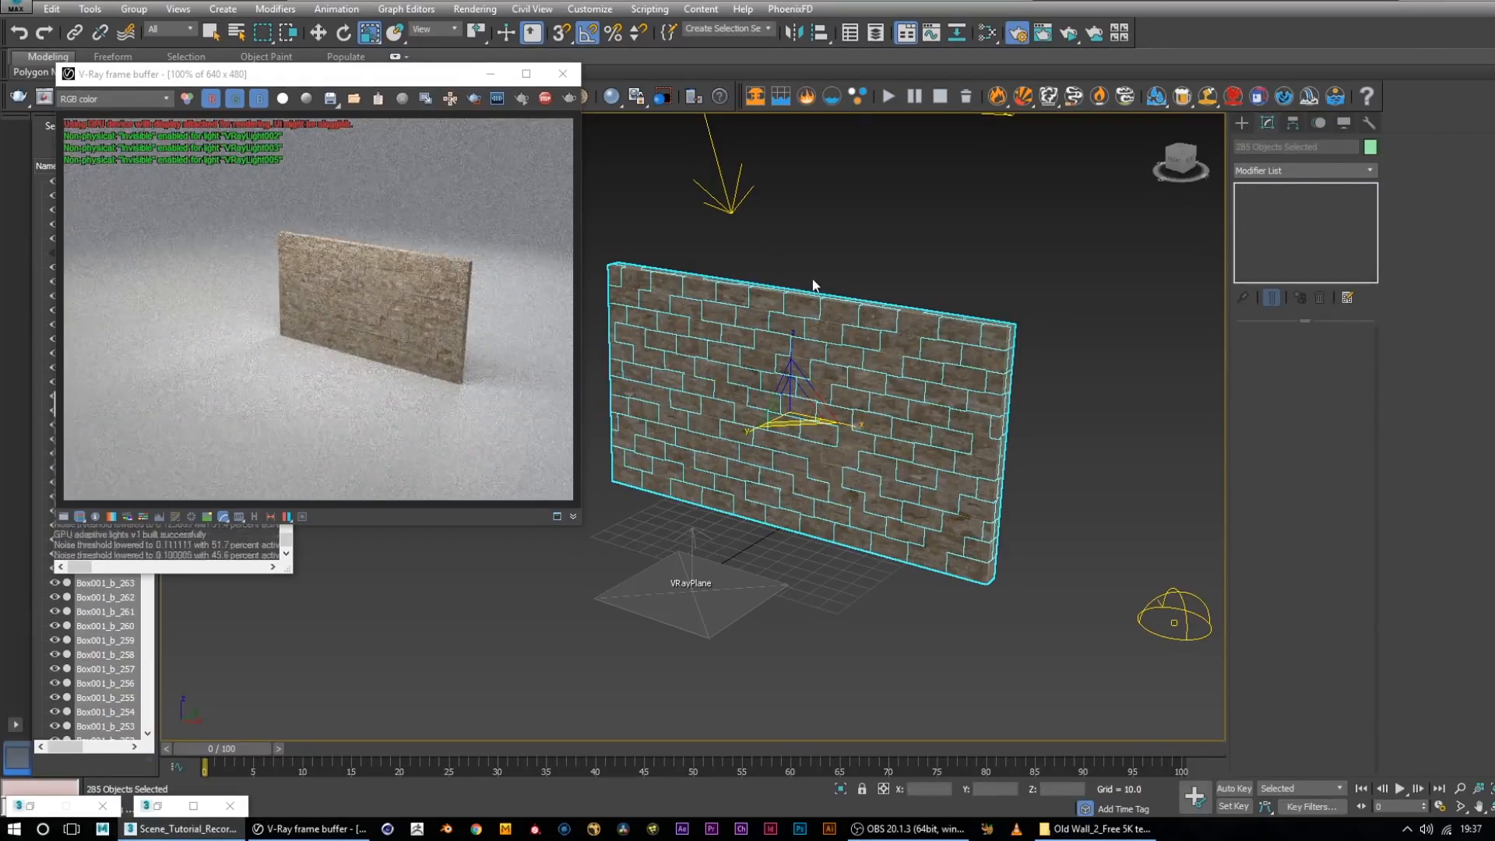
{"action": "left_click", "coordinate": [834, 236]}
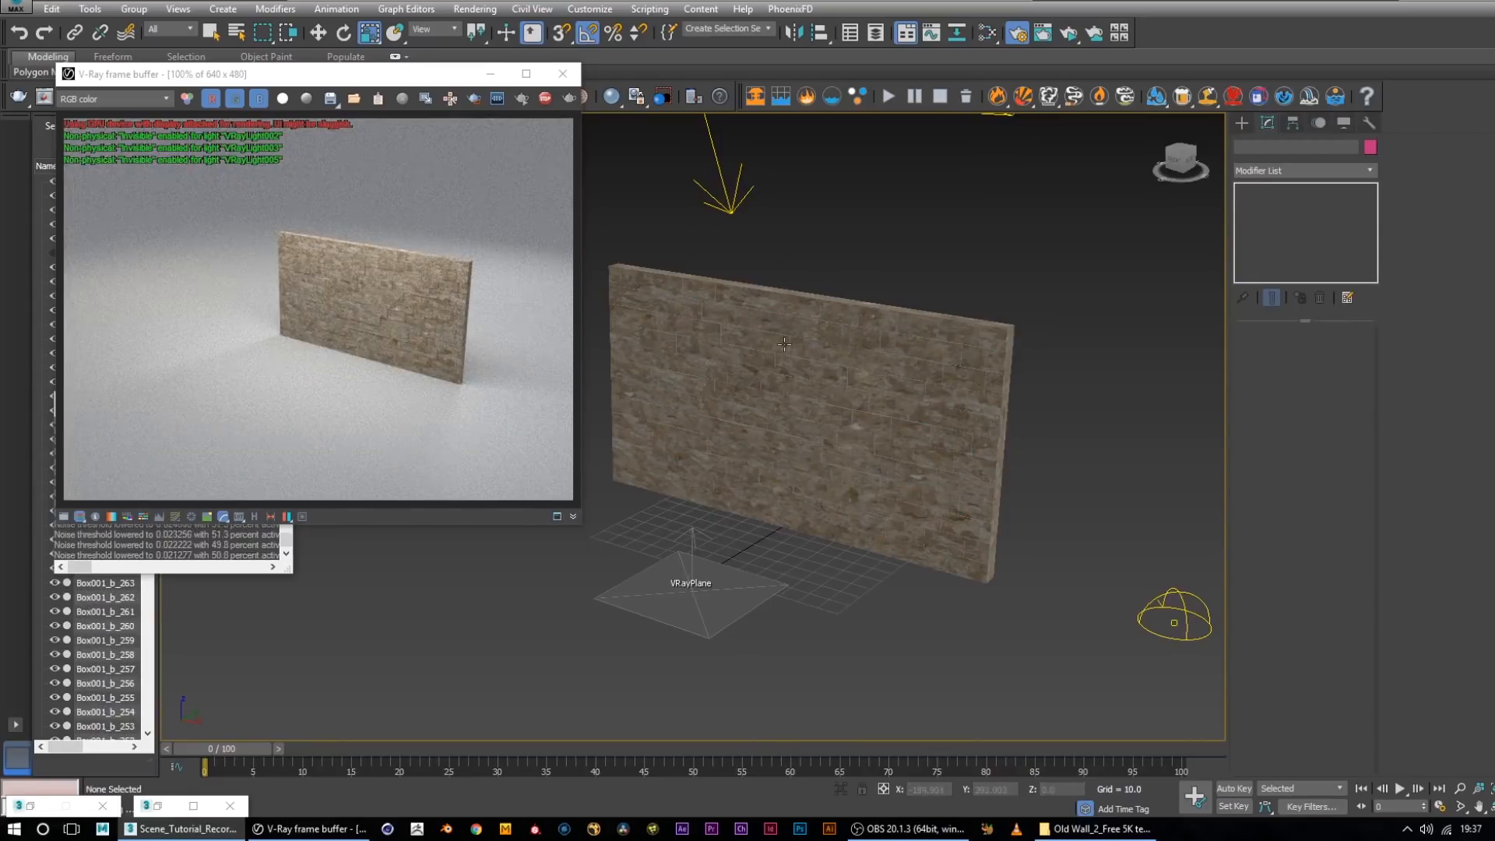
Select several individual bricks across the wall one after another to check that they are separate objects
{"action": "left_click", "coordinate": [774, 341]}
{"action": "left_click", "coordinate": [727, 393]}
{"action": "left_click", "coordinate": [873, 421]}
{"action": "left_click", "coordinate": [847, 355]}
{"action": "left_click", "coordinate": [706, 343]}
{"action": "left_click", "coordinate": [843, 429]}
{"action": "left_click", "coordinate": [954, 343]}
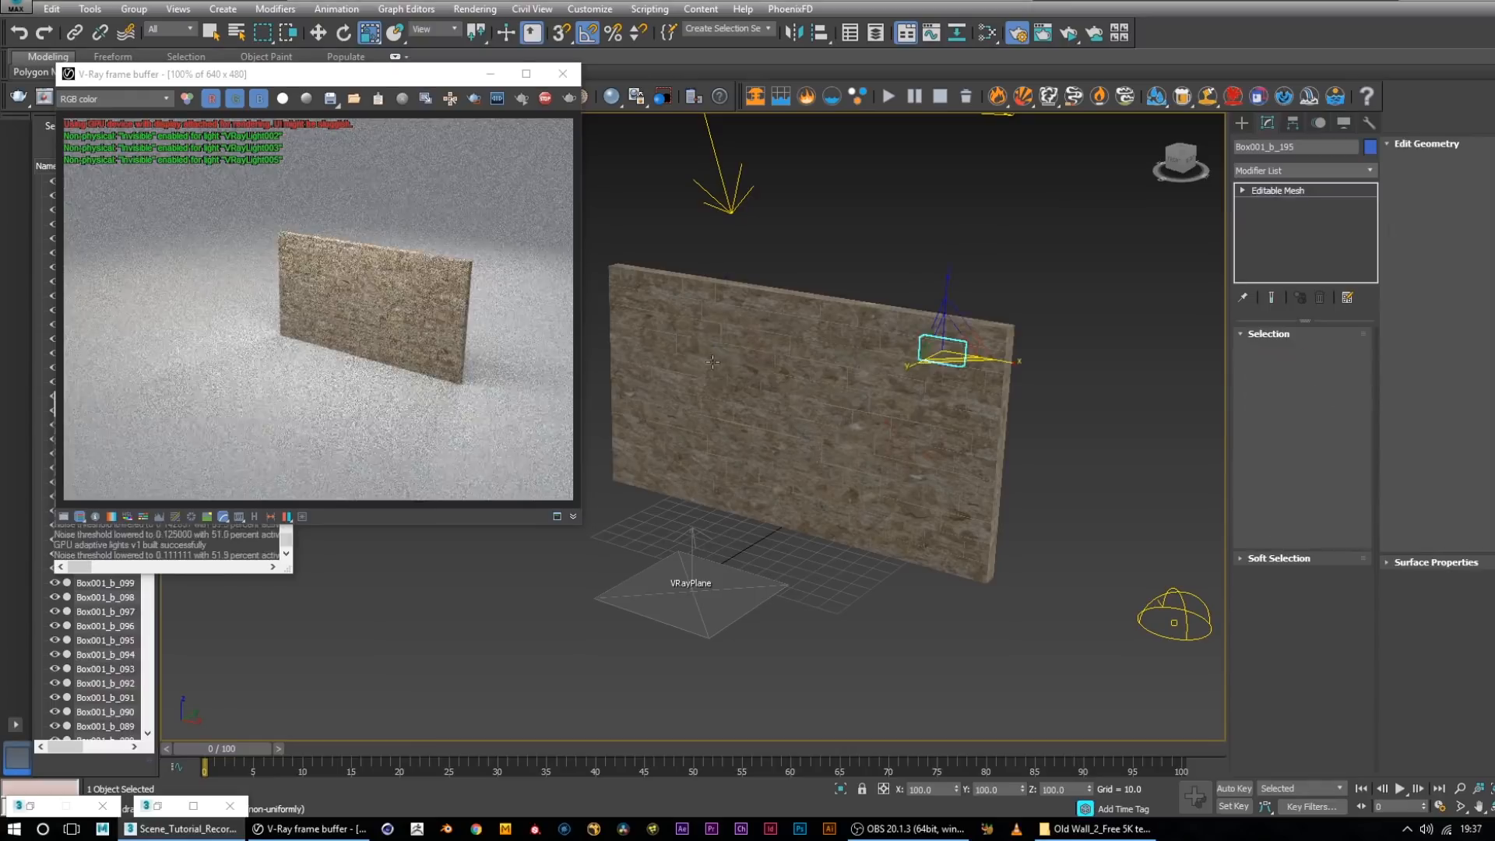
Pick more single bricks on the wall's face to verify that each one is its own mesh
{"action": "left_click", "coordinate": [711, 358]}
{"action": "scroll", "coordinate": [802, 361], "scroll_direction": "up", "scroll_amount": 1}
{"action": "scroll", "coordinate": [802, 361], "scroll_direction": "up", "scroll_amount": 1}
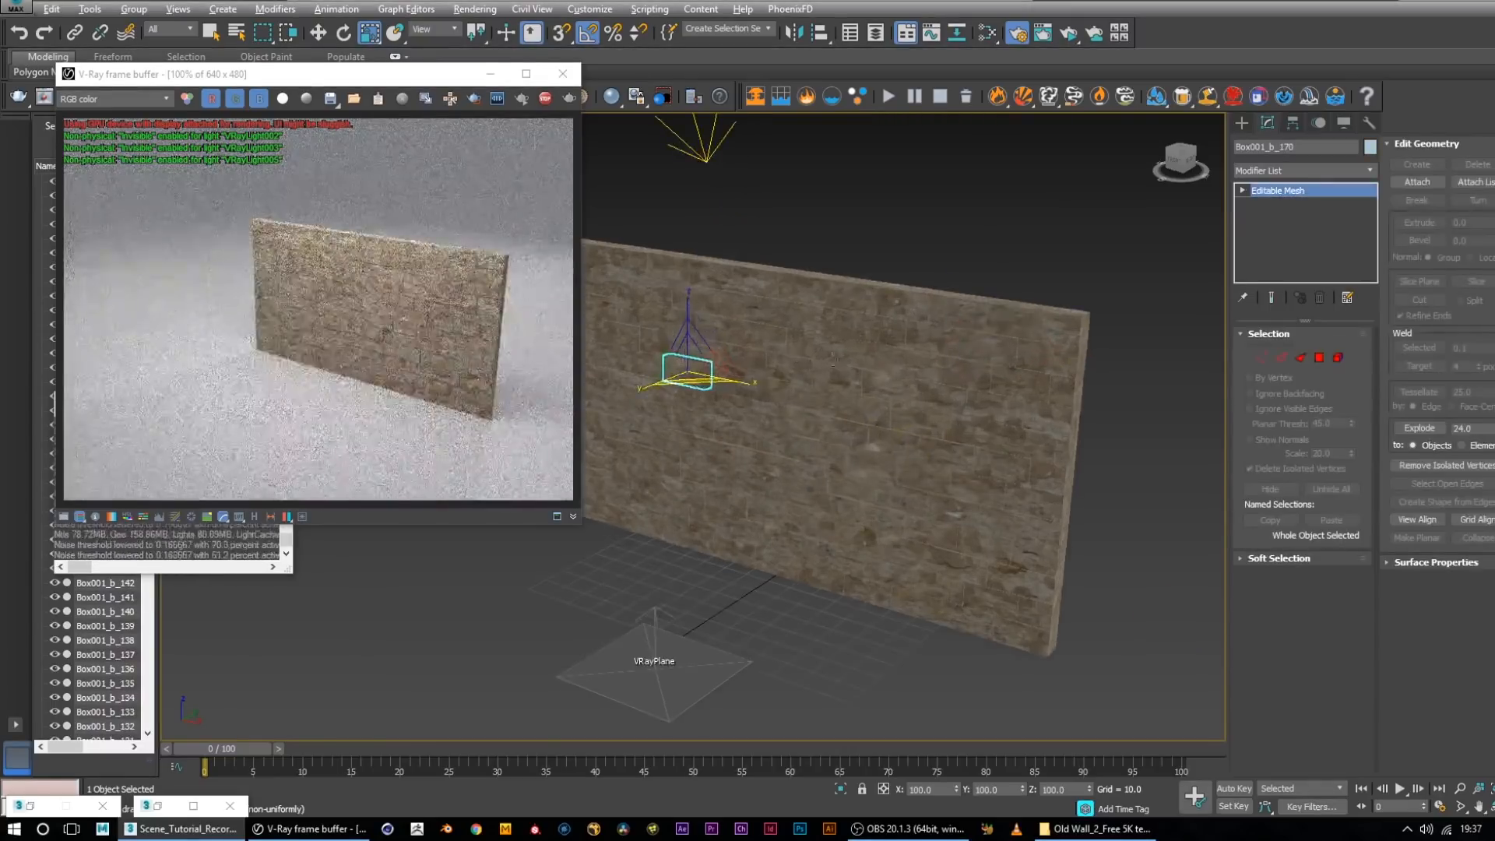
{"action": "left_click", "coordinate": [722, 329]}
{"action": "left_click", "coordinate": [671, 269]}
{"action": "left_click", "coordinate": [862, 352]}
{"action": "left_click", "coordinate": [950, 453]}
Select all the wall's bricks and leave the VRayPlane out of the selection
{"action": "scroll", "coordinate": [816, 484], "scroll_direction": "down", "scroll_amount": 2}
{"action": "middle_click_drag", "start_coordinate": [816, 483], "coordinate": [666, 405], "text": "alt"}
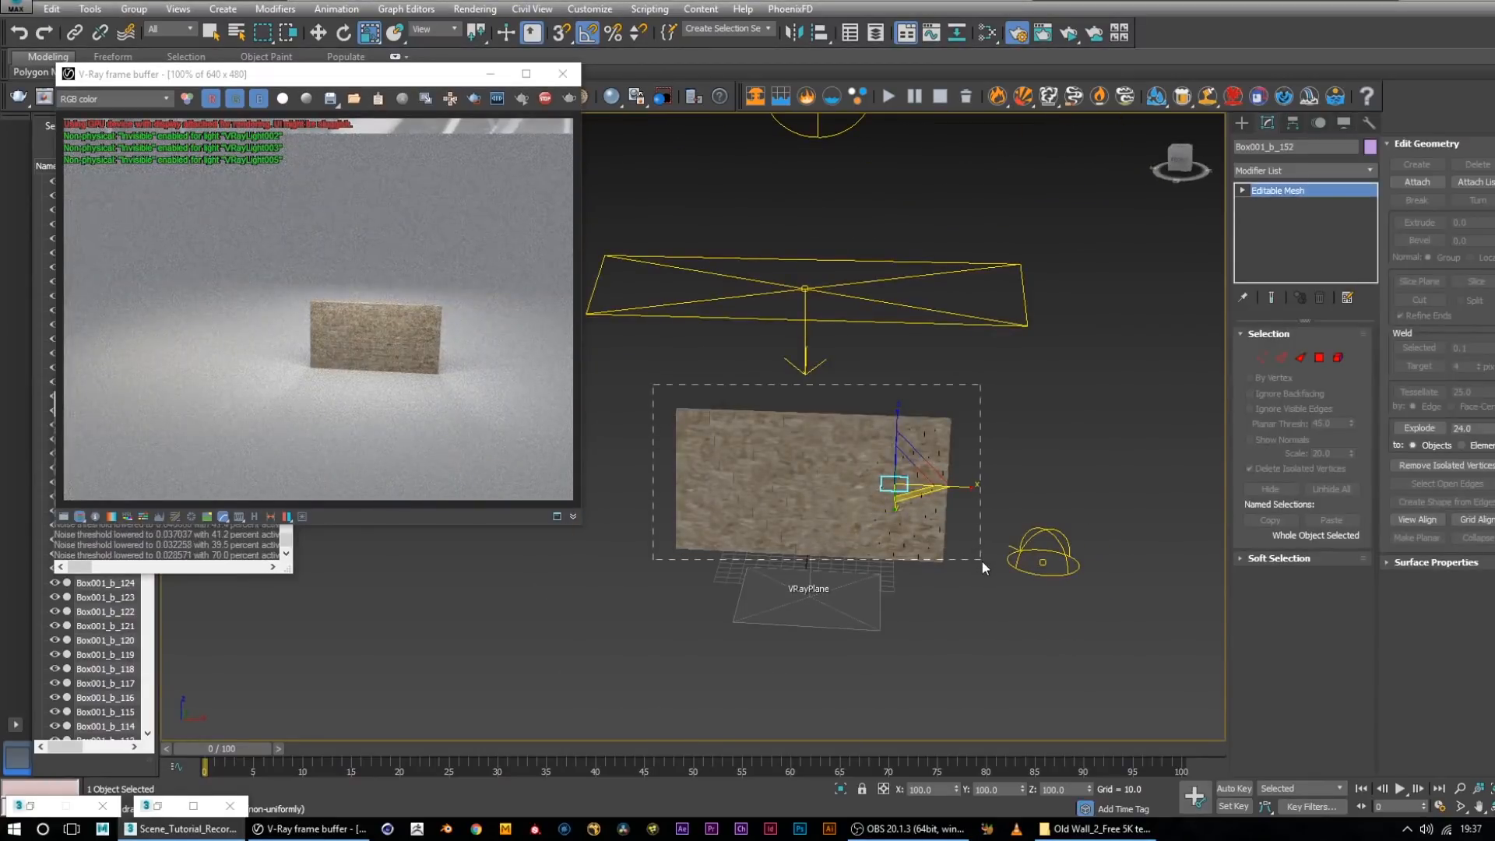
{"action": "left_click_drag", "start_coordinate": [982, 562], "coordinate": [984, 560]}
{"action": "middle_click_drag", "start_coordinate": [1070, 473], "coordinate": [1075, 452], "text": "alt"}
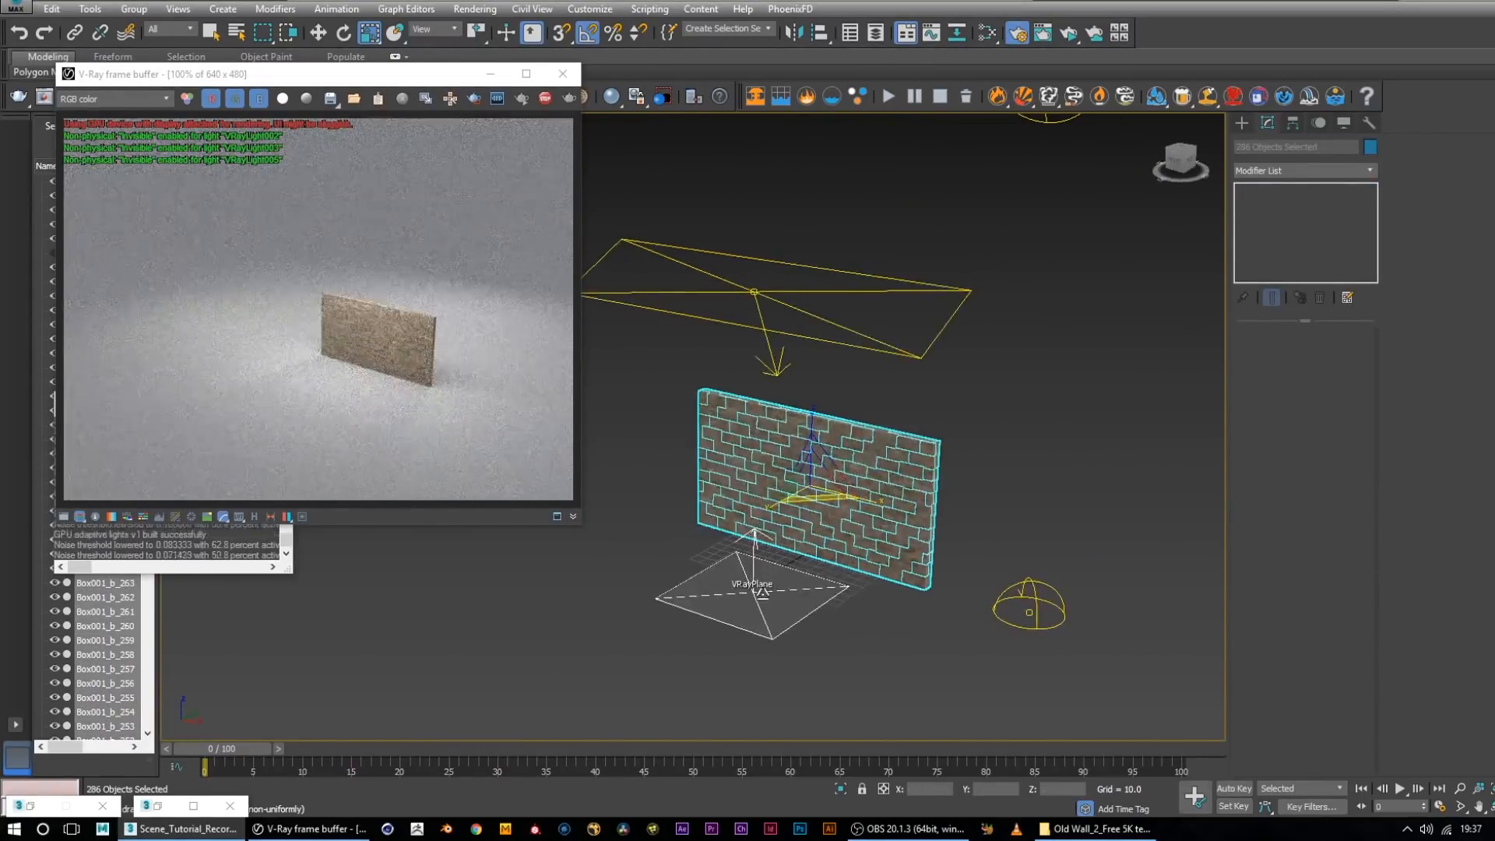
{"action": "left_click", "coordinate": [716, 624], "text": "alt"}
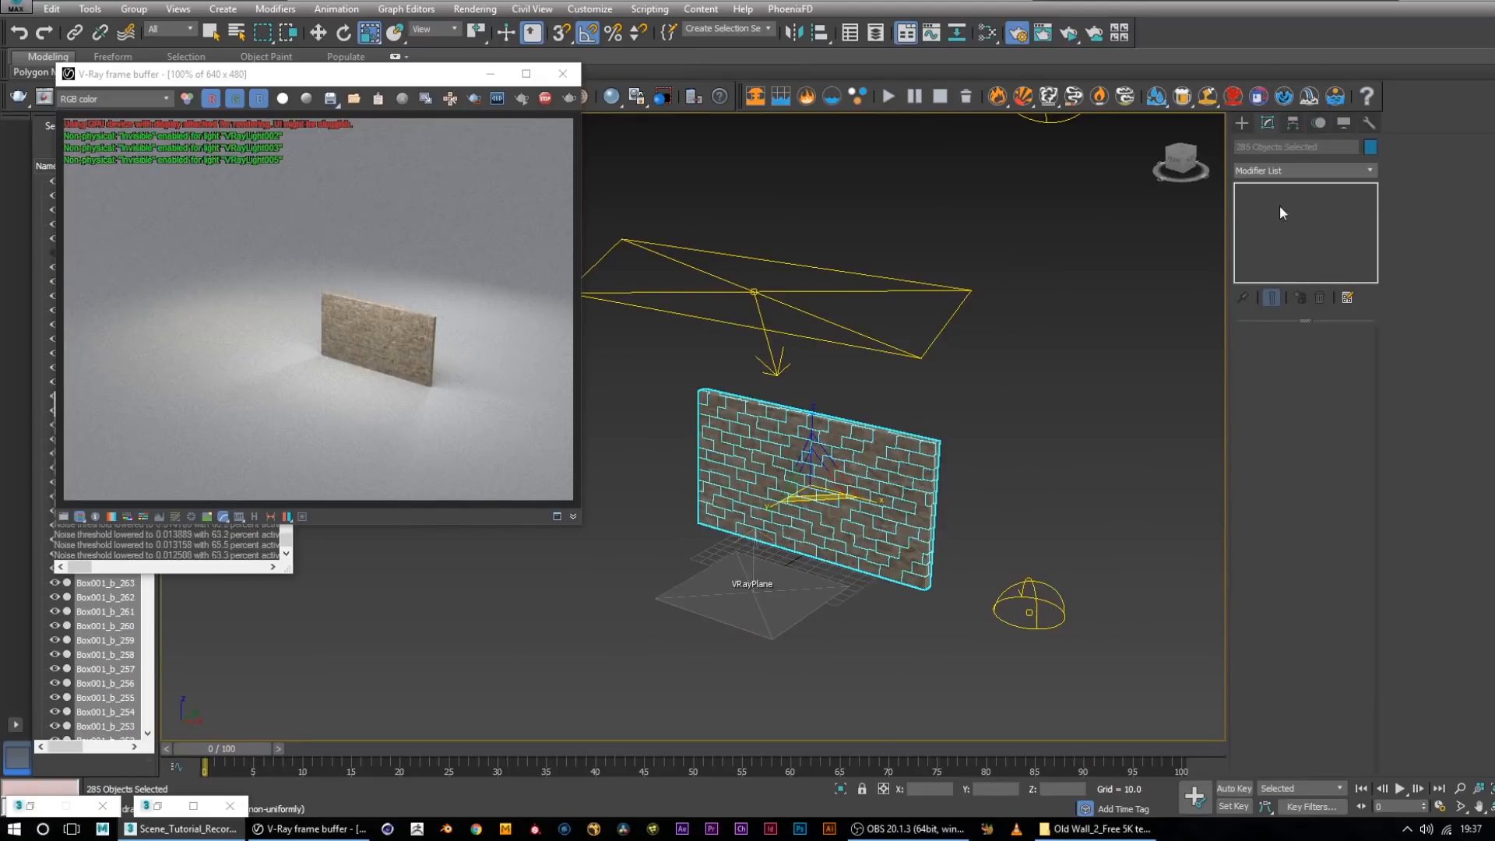
Apply a Chamfer modifier to all the selected bricks
{"action": "left_click", "coordinate": [1304, 170]}
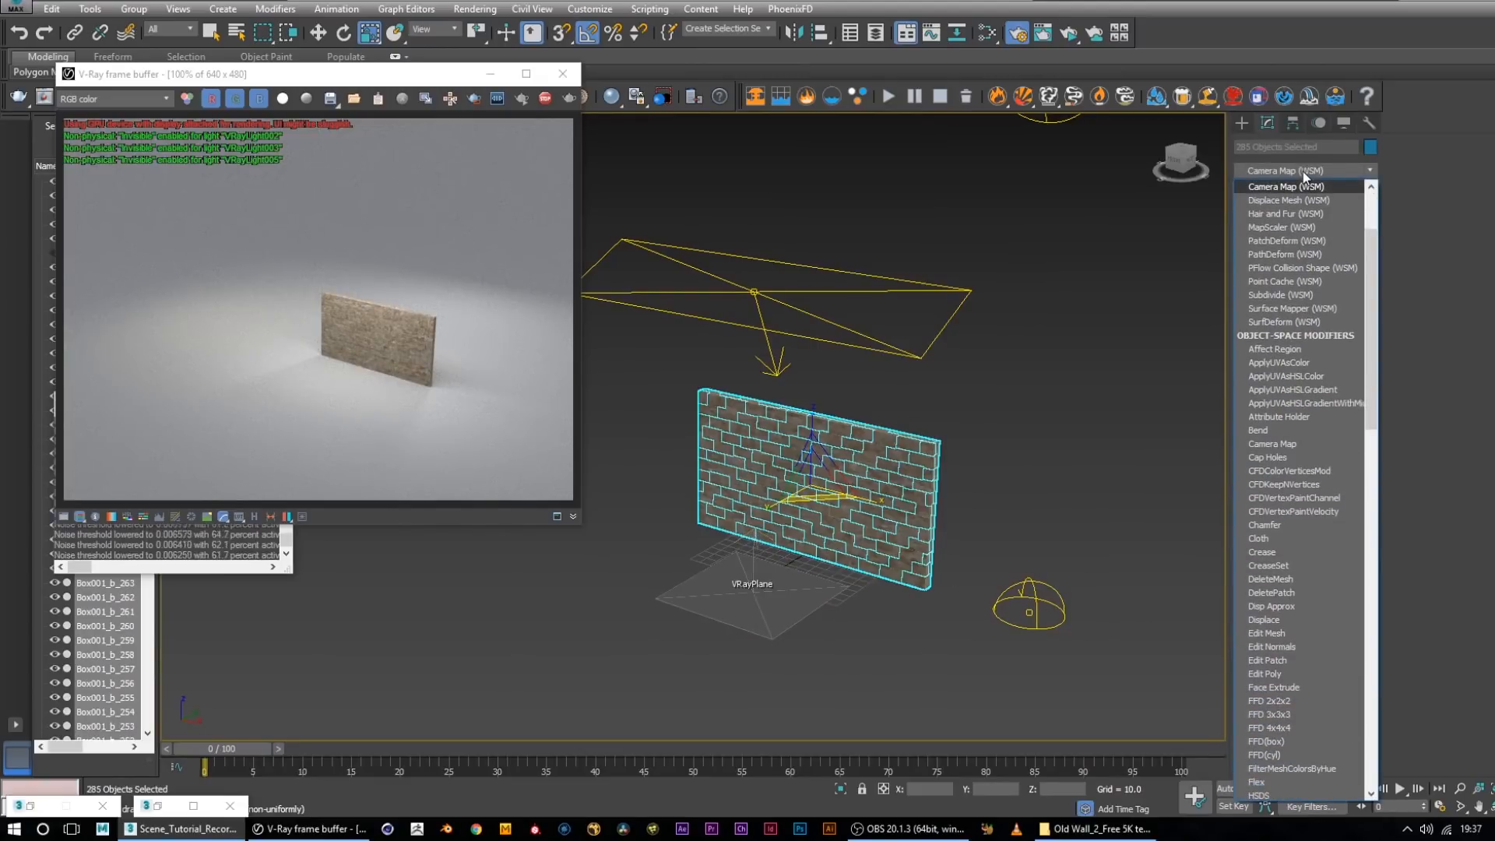
{"action": "type", "text": "h"}
{"action": "type", "text": "ch"}
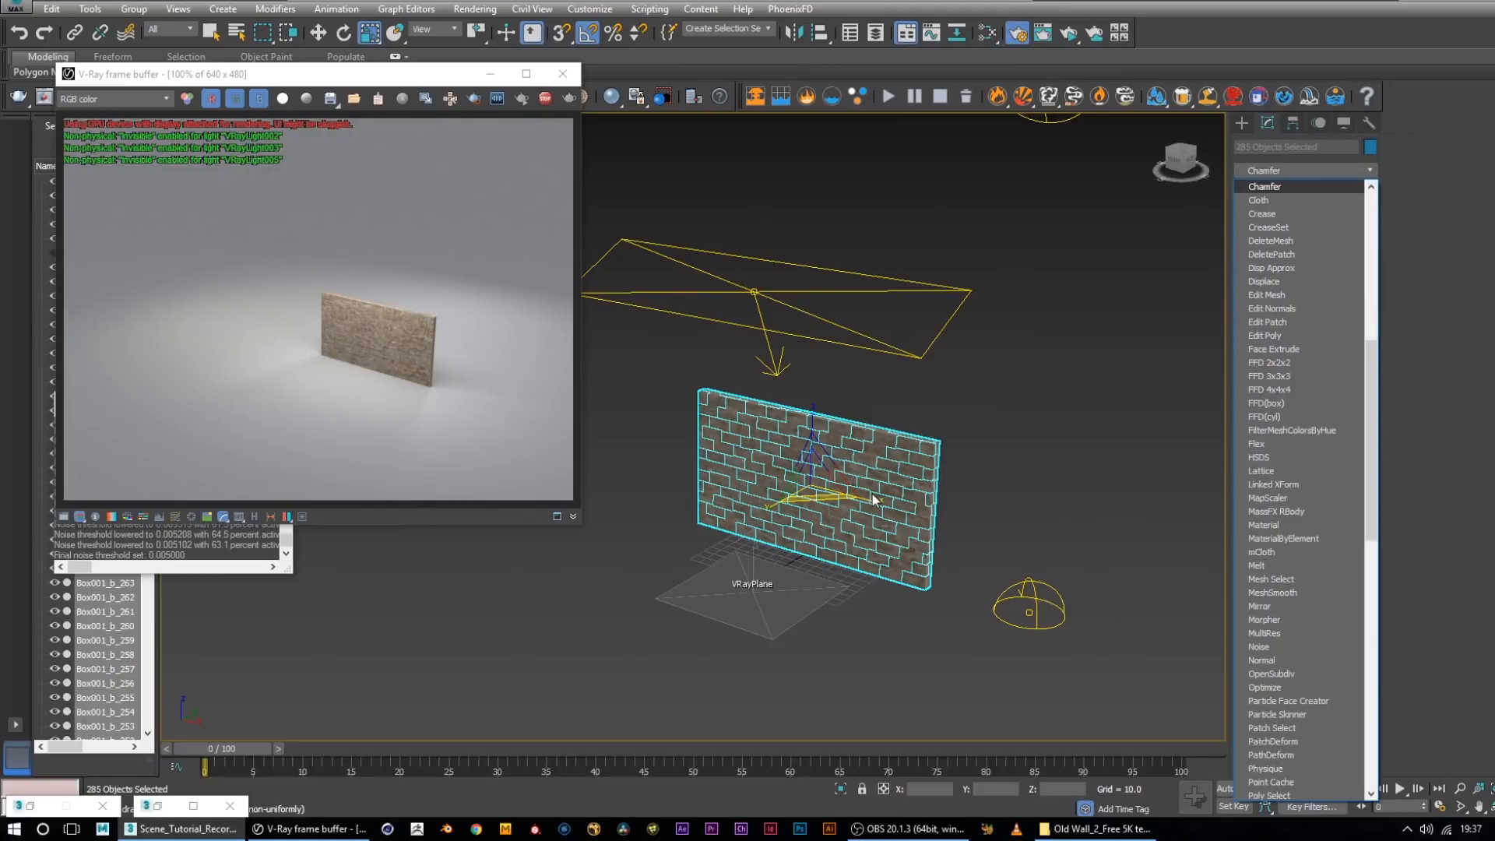
{"action": "key", "text": "Return"}
Set the bricks' Chamfer Amount to 0.5 and Tension to 0.5
{"action": "scroll", "coordinate": [873, 493], "scroll_direction": "up", "scroll_amount": 5}
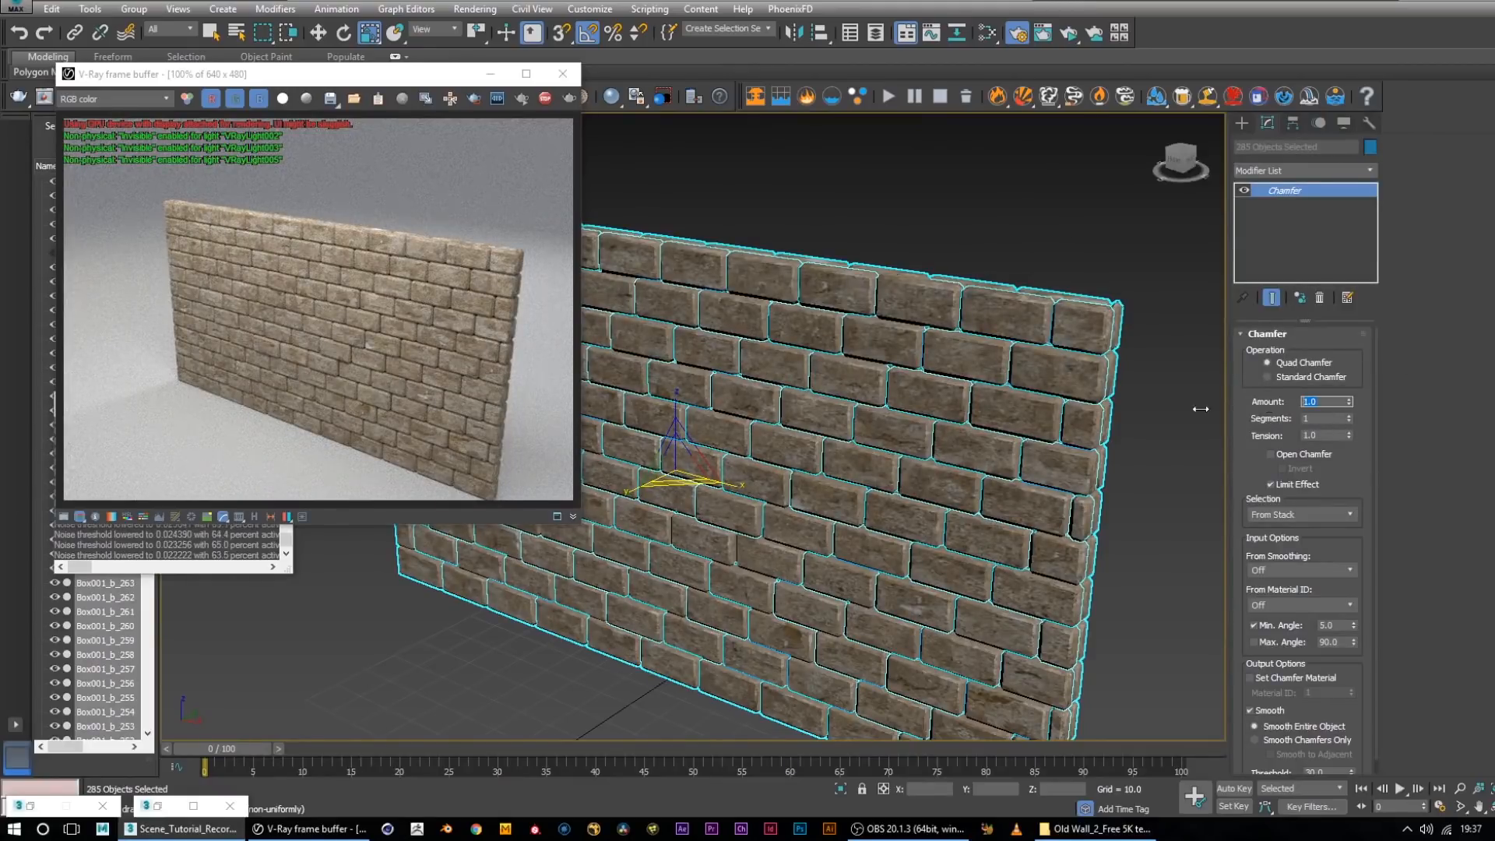
{"action": "type", "text": "0.5"}
{"action": "double_click", "coordinate": [1310, 436]}
{"action": "type", "text": "0.5"}
{"action": "key", "text": "Return"}
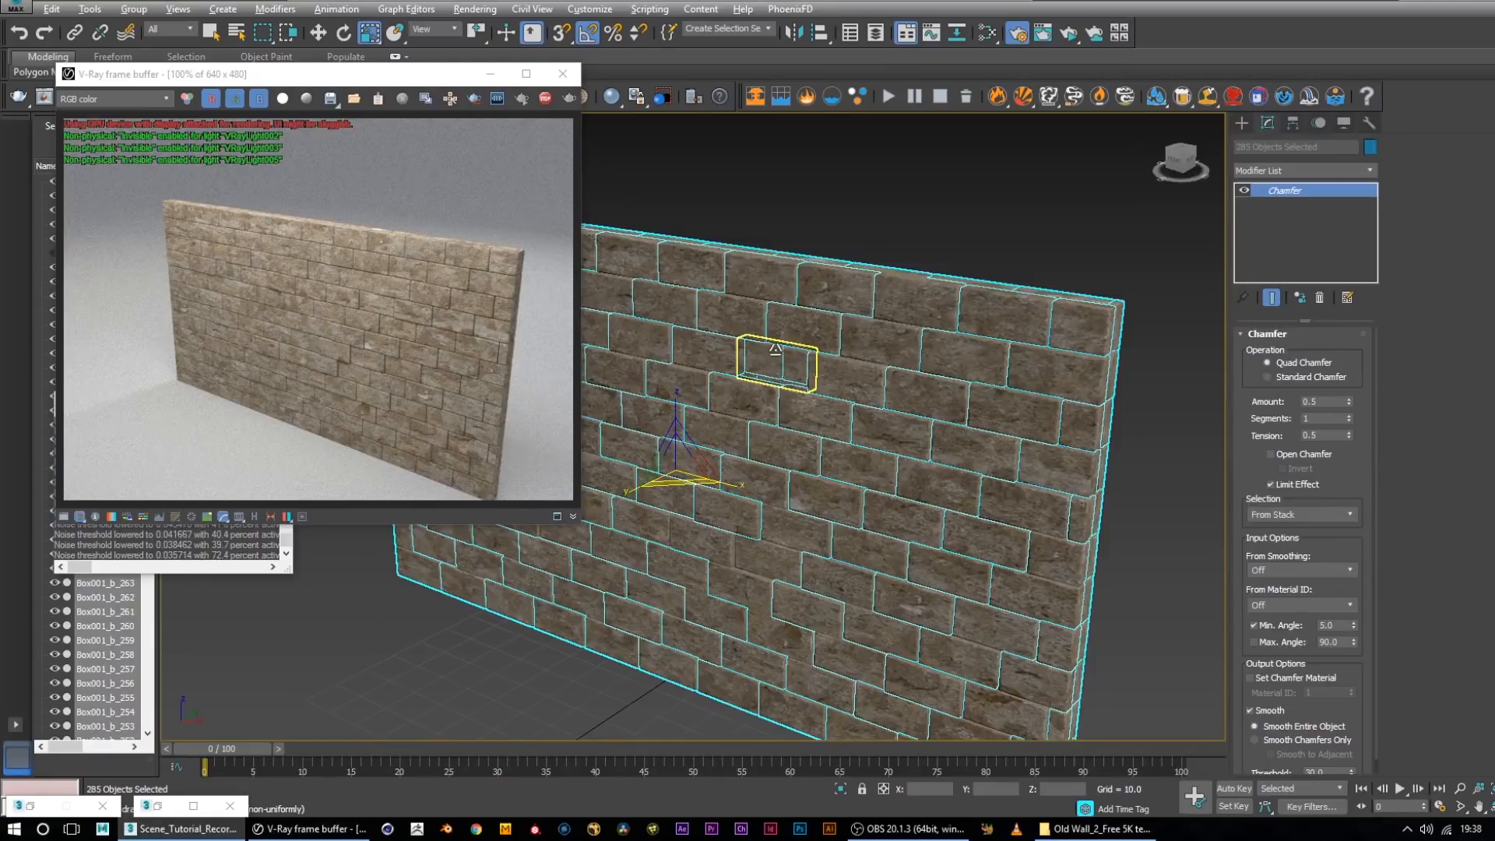
Check the chamfered wall in the interactive render, and minimize the V-Ray frame buffer and V-Ray messages windows
{"action": "middle_click_drag", "start_coordinate": [820, 337], "coordinate": [817, 395], "text": "alt"}
{"action": "scroll", "coordinate": [862, 388], "scroll_direction": "down", "scroll_amount": 4}
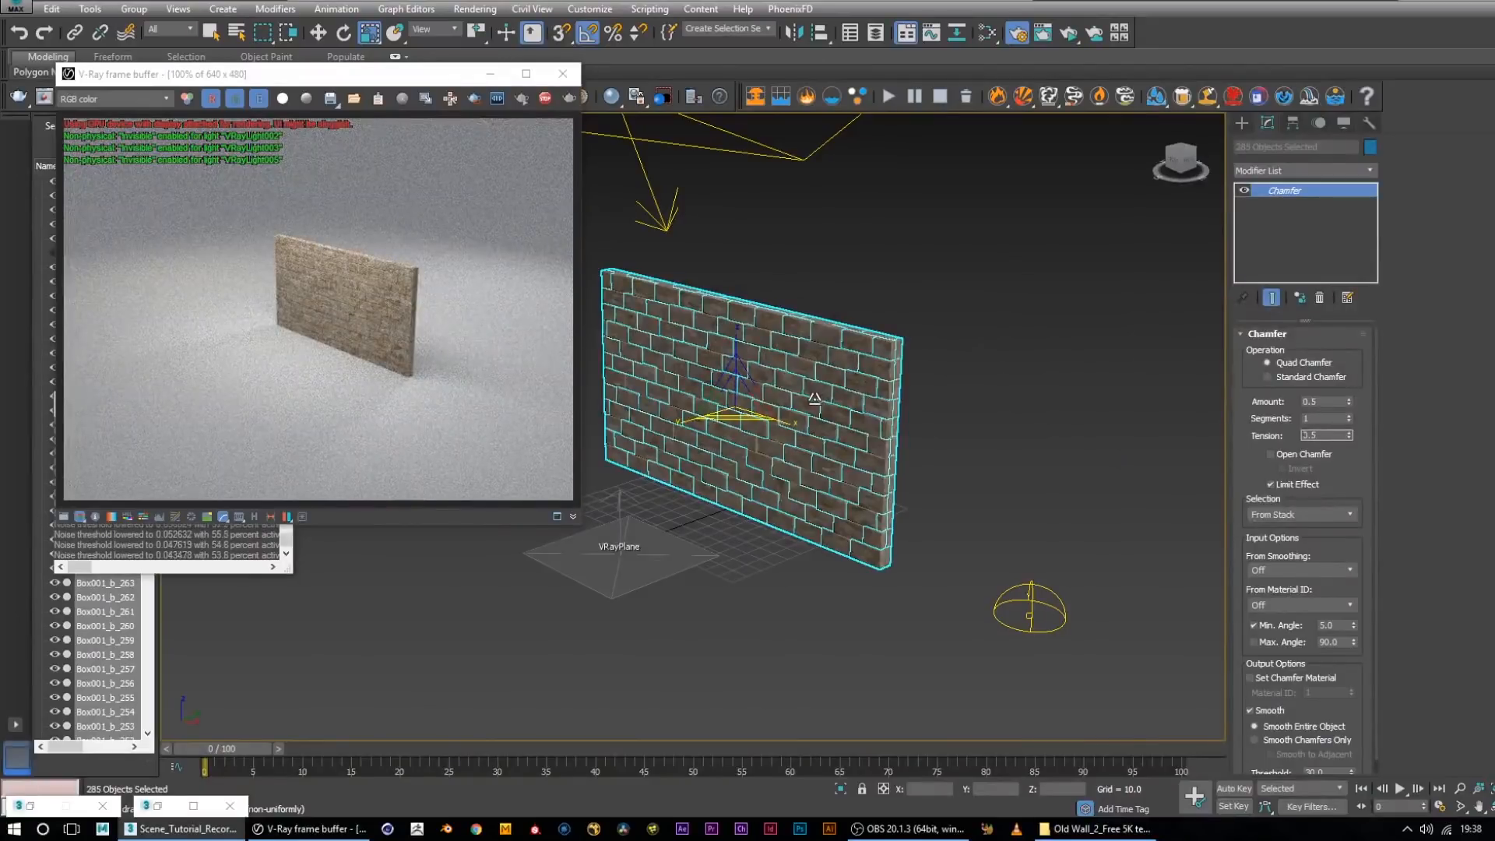
{"action": "middle_click_drag", "start_coordinate": [979, 441], "coordinate": [1034, 461], "text": "alt"}
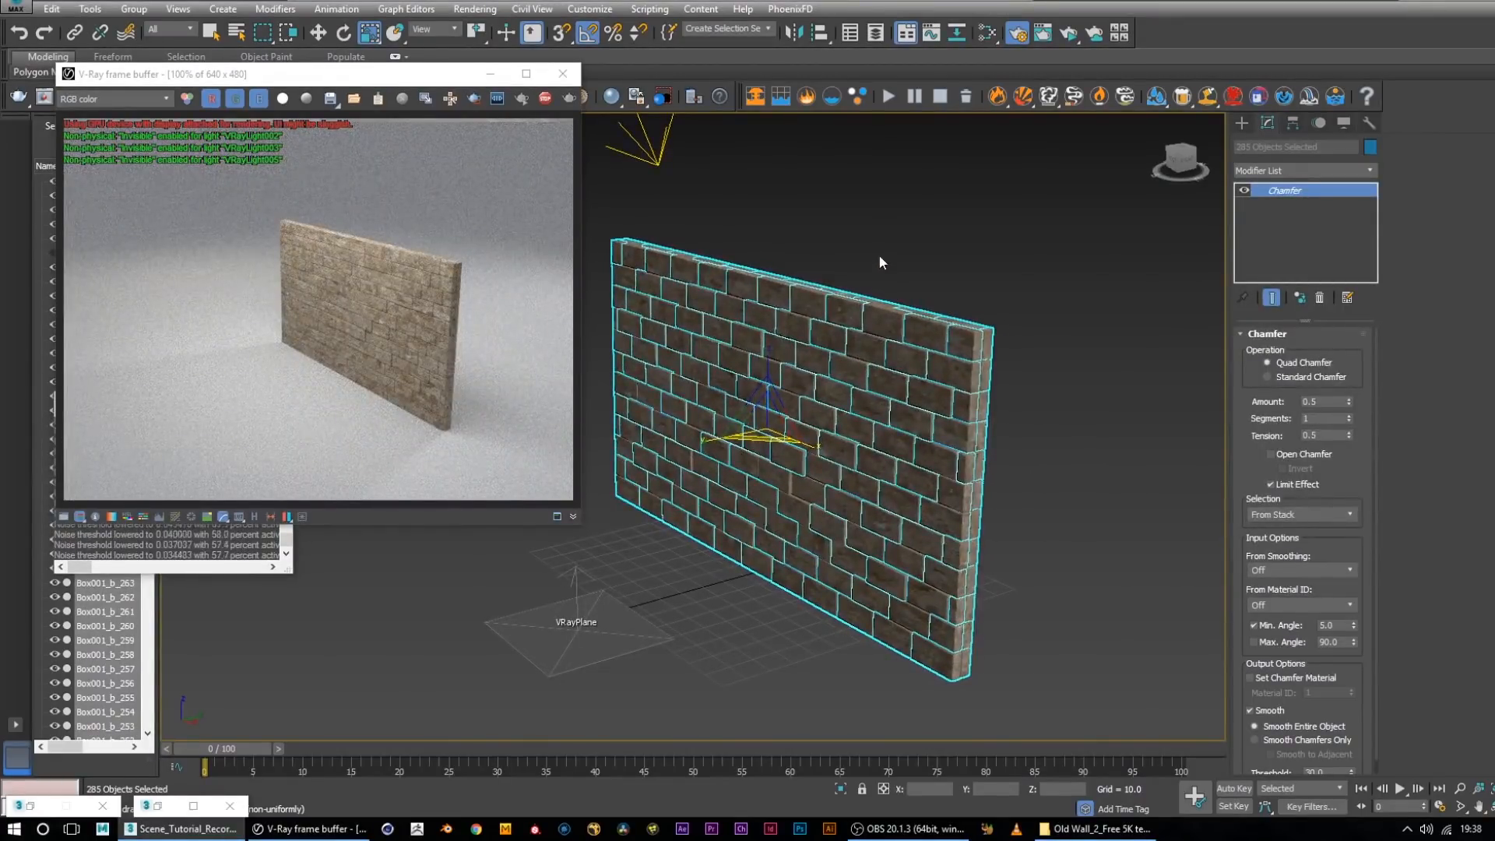
{"action": "middle_click_drag", "start_coordinate": [891, 261], "coordinate": [978, 247], "text": "alt"}
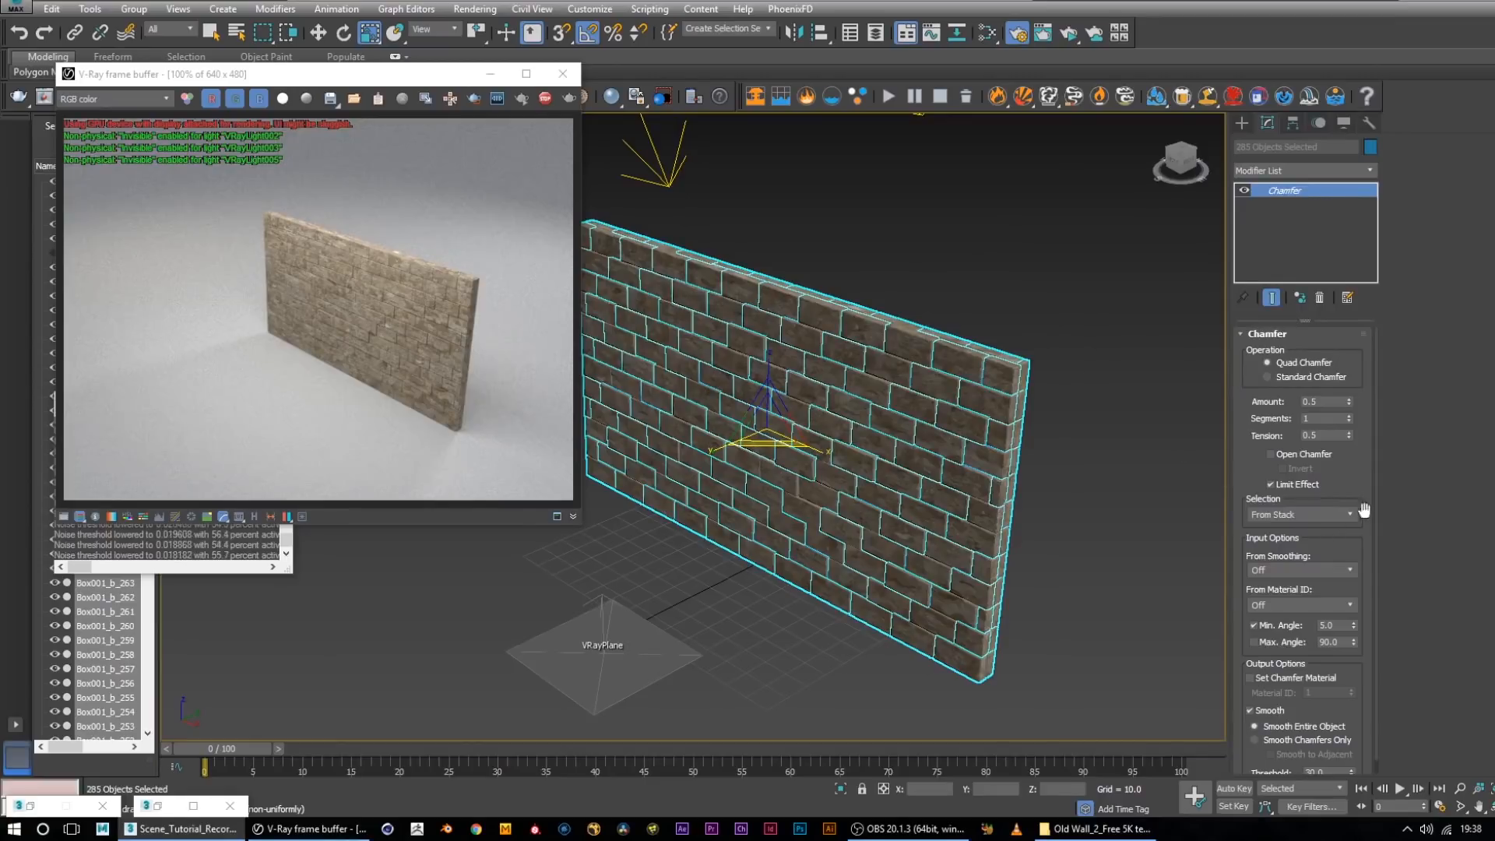
{"action": "scroll", "coordinate": [1376, 479], "scroll_direction": "down", "scroll_amount": 1}
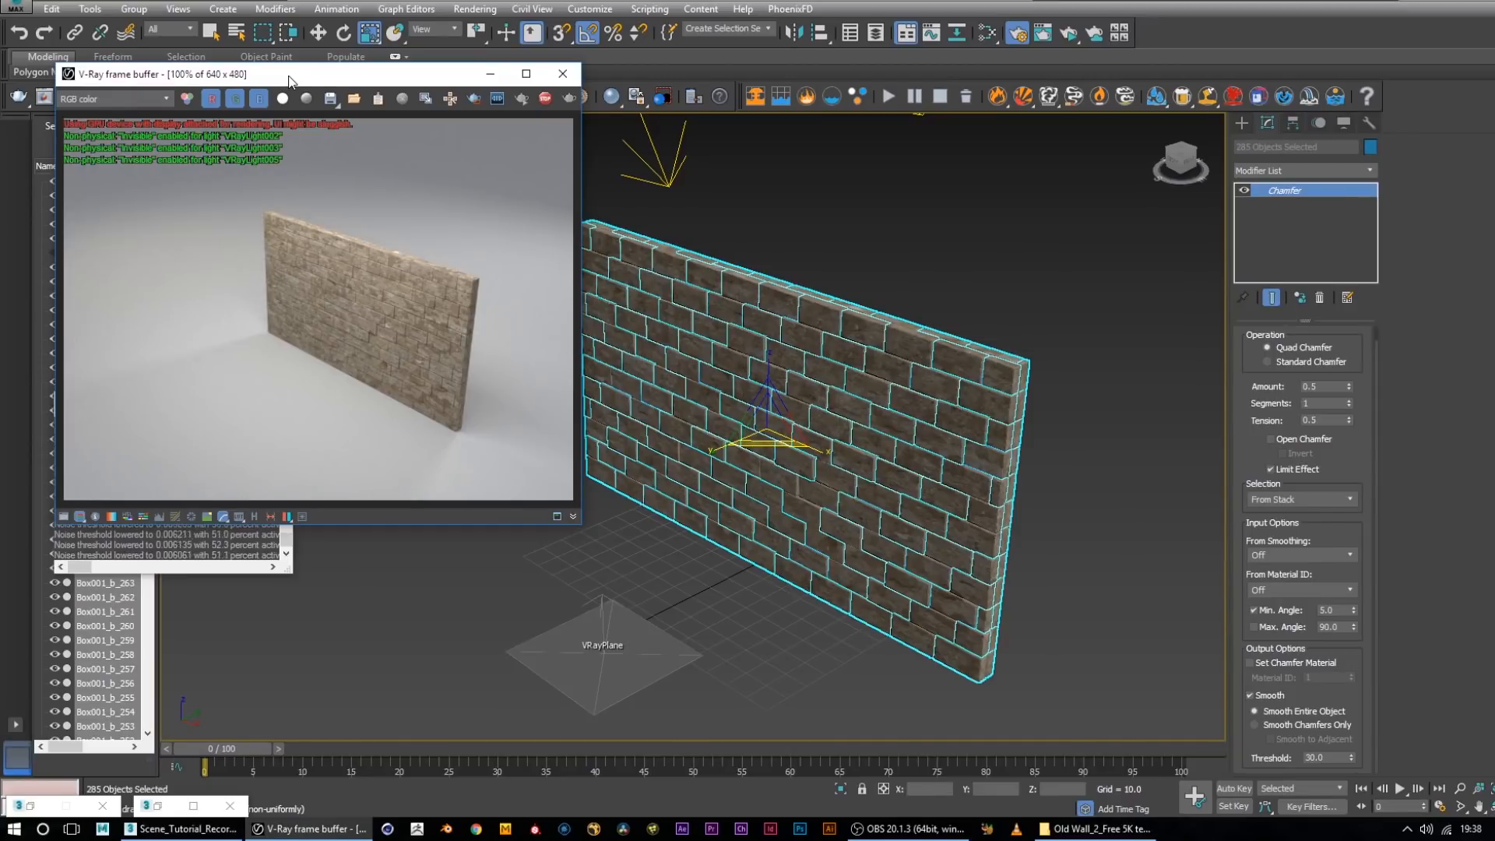
{"action": "left_click", "coordinate": [491, 71]}
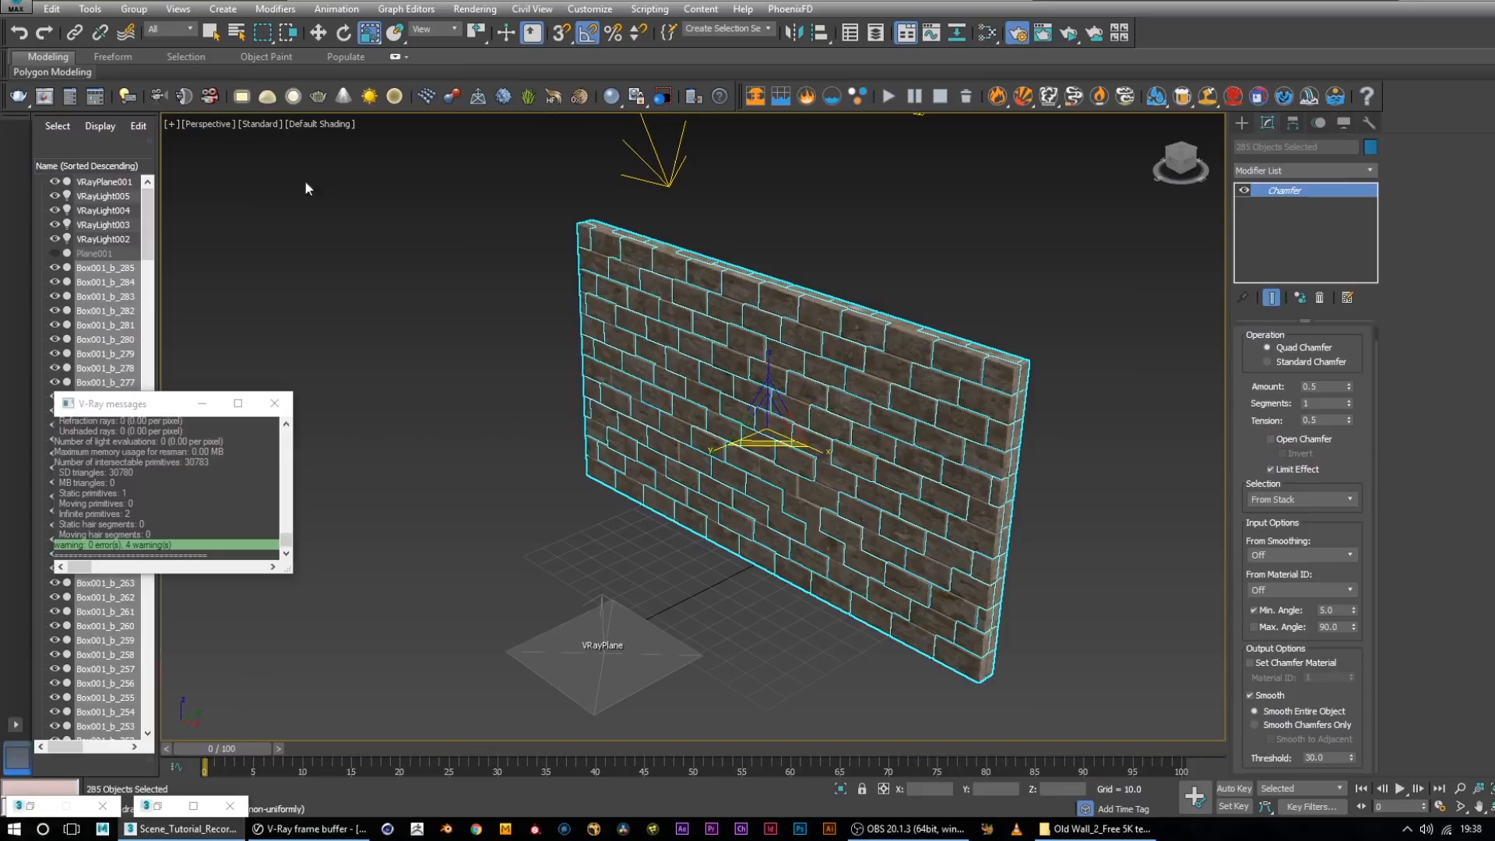
{"action": "left_click", "coordinate": [202, 403]}
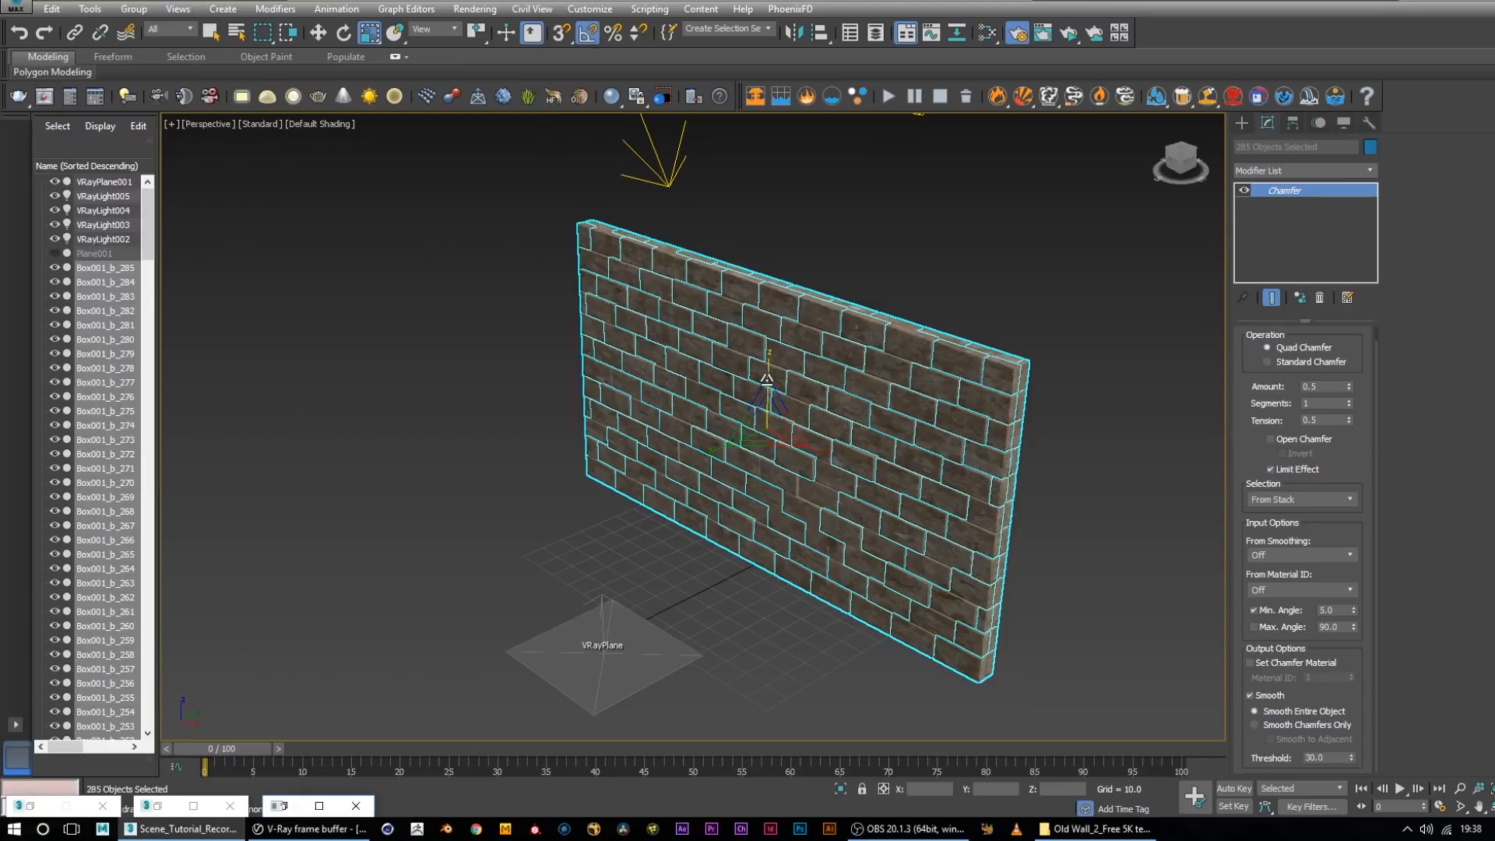
Select individual chamfered bricks in turn to check their shape on the wall
{"action": "left_click", "coordinate": [747, 342]}
{"action": "left_click", "coordinate": [845, 440]}
{"action": "left_click", "coordinate": [685, 354]}
{"action": "left_click", "coordinate": [810, 385]}
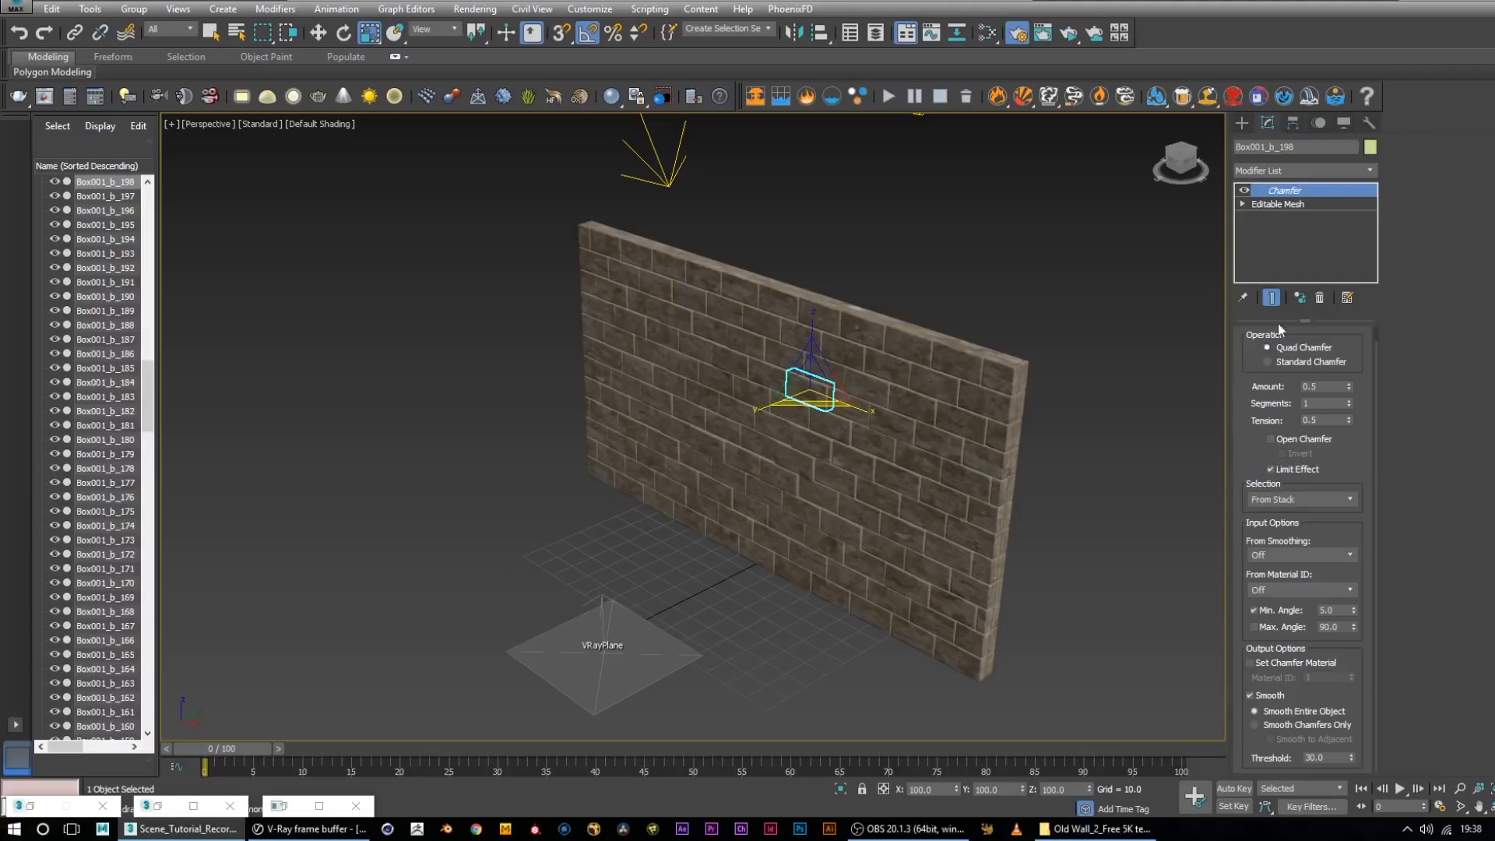
Open the RayFire floater from the RayFire geometry objects and enlarge its window
{"action": "left_click", "coordinate": [1242, 123]}
{"action": "left_click", "coordinate": [1269, 168]}
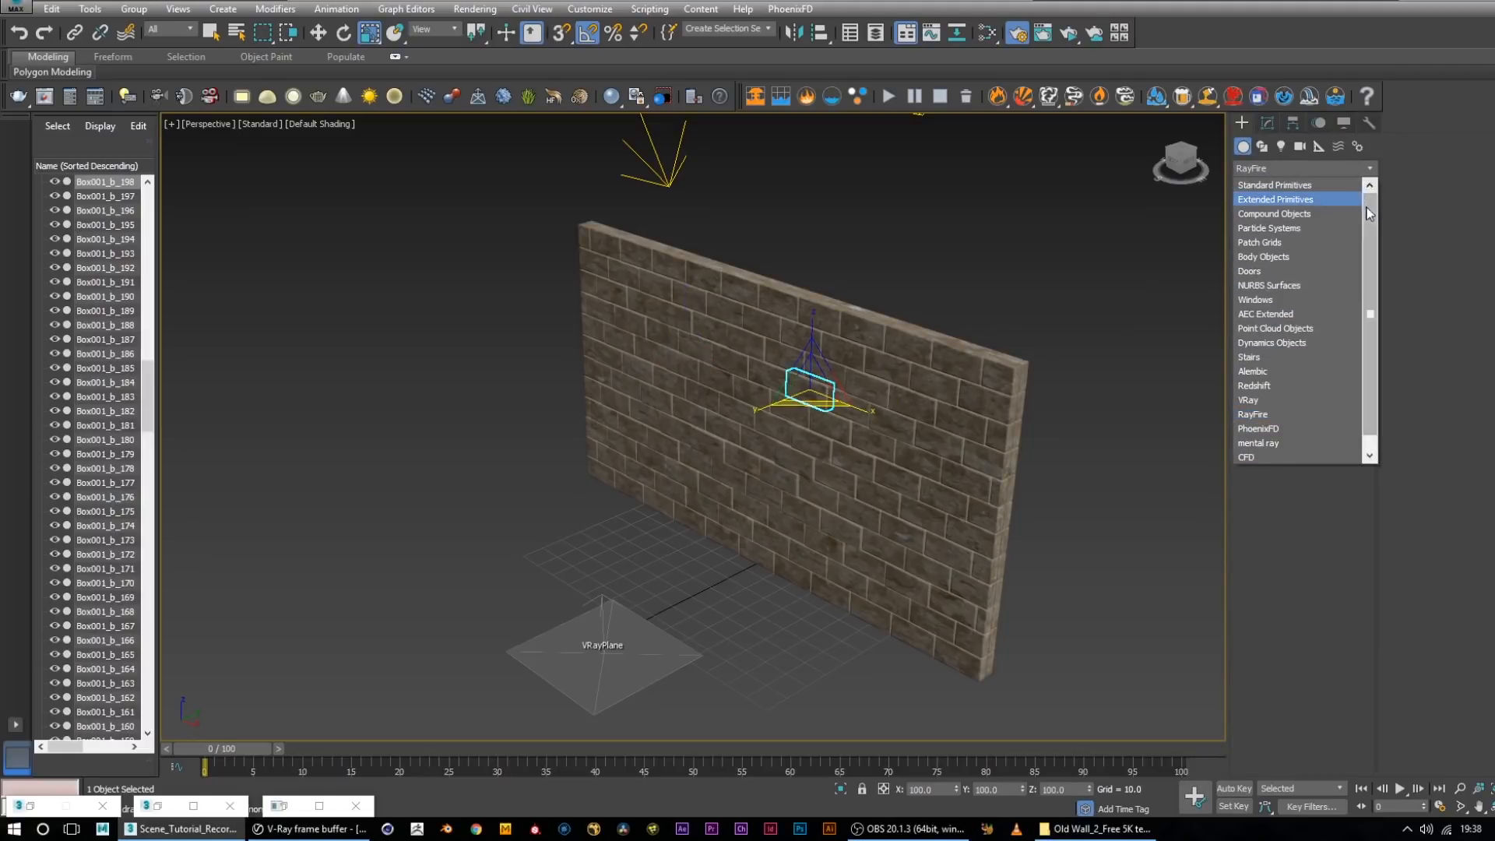
{"action": "scroll", "coordinate": [1371, 280], "scroll_direction": "down", "scroll_amount": 1}
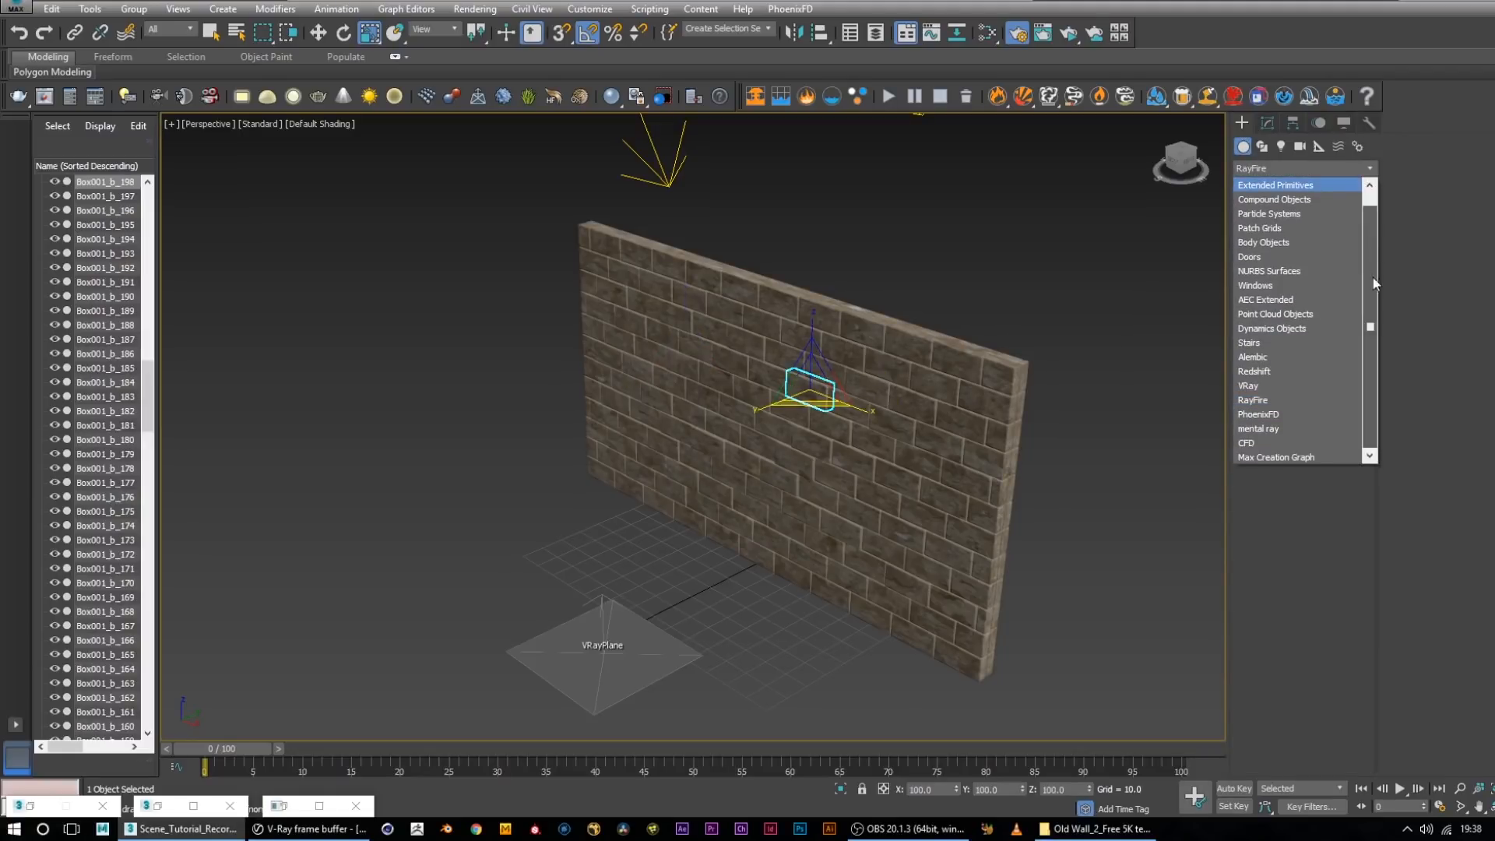
{"action": "left_click", "coordinate": [1270, 400]}
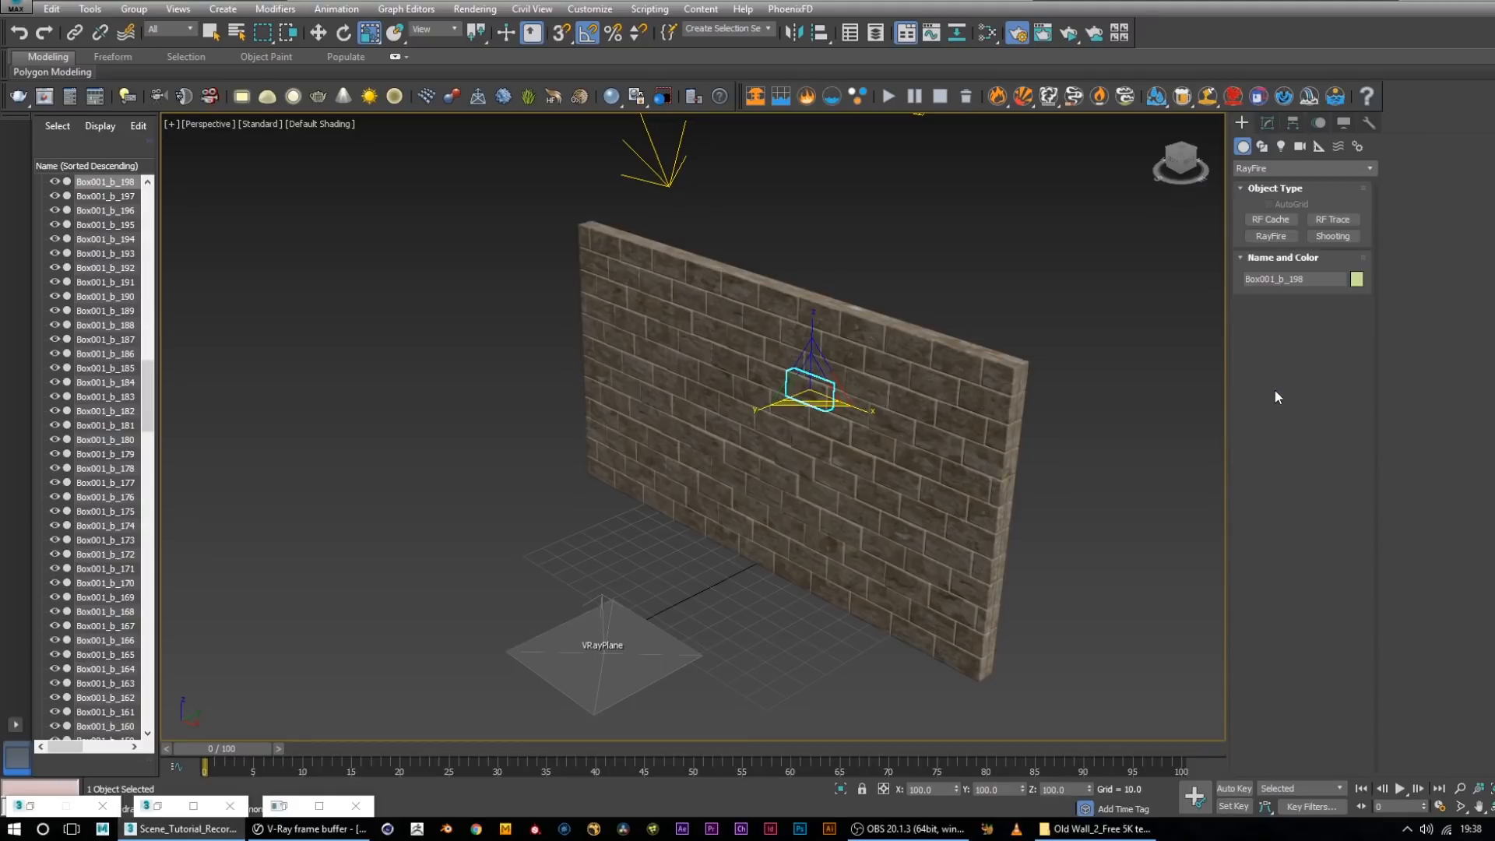
{"action": "left_click", "coordinate": [1270, 236]}
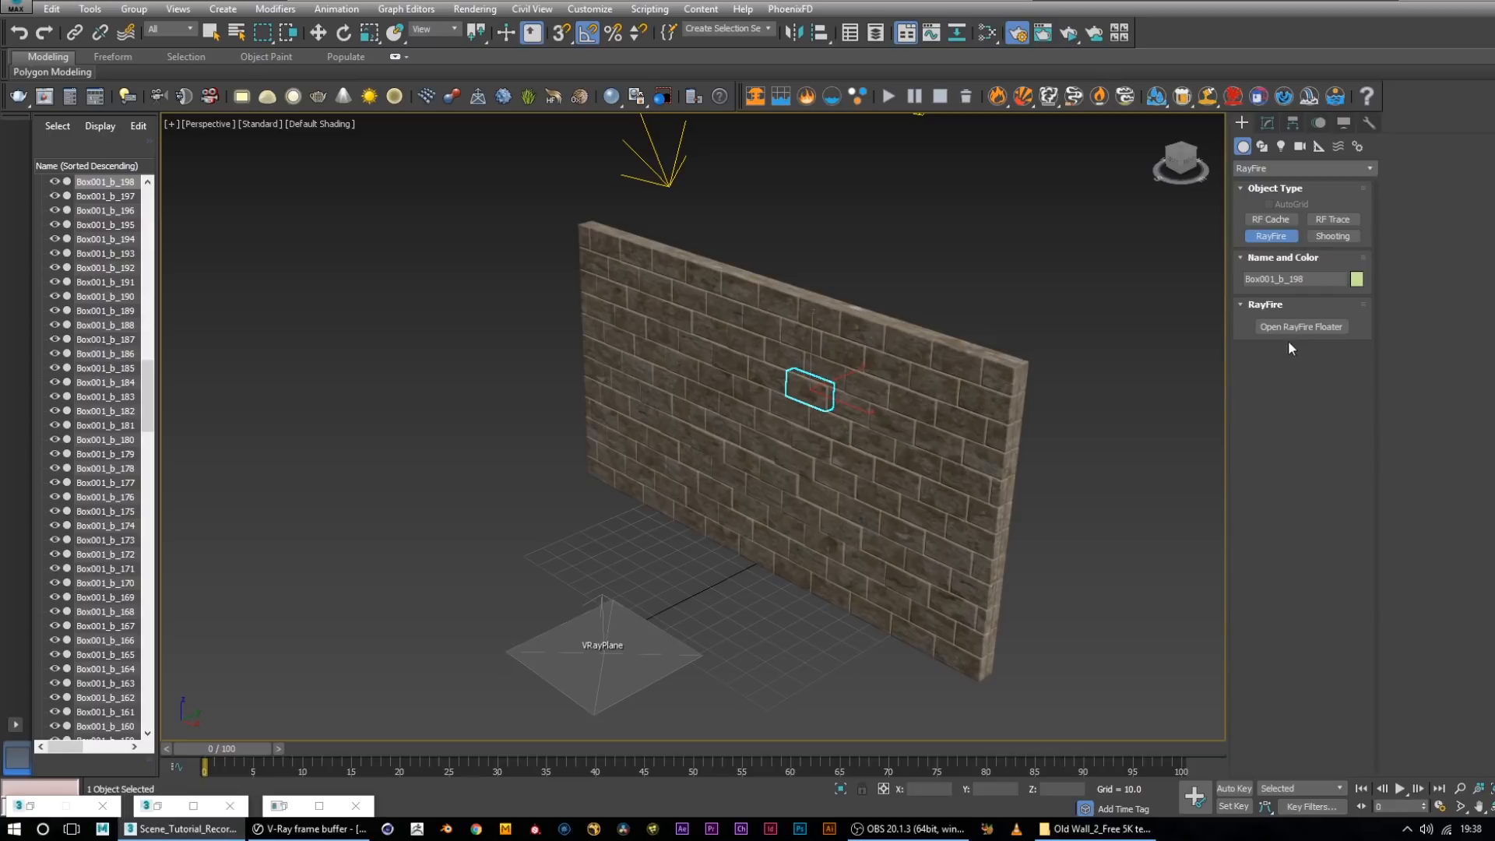
{"action": "left_click", "coordinate": [1293, 327]}
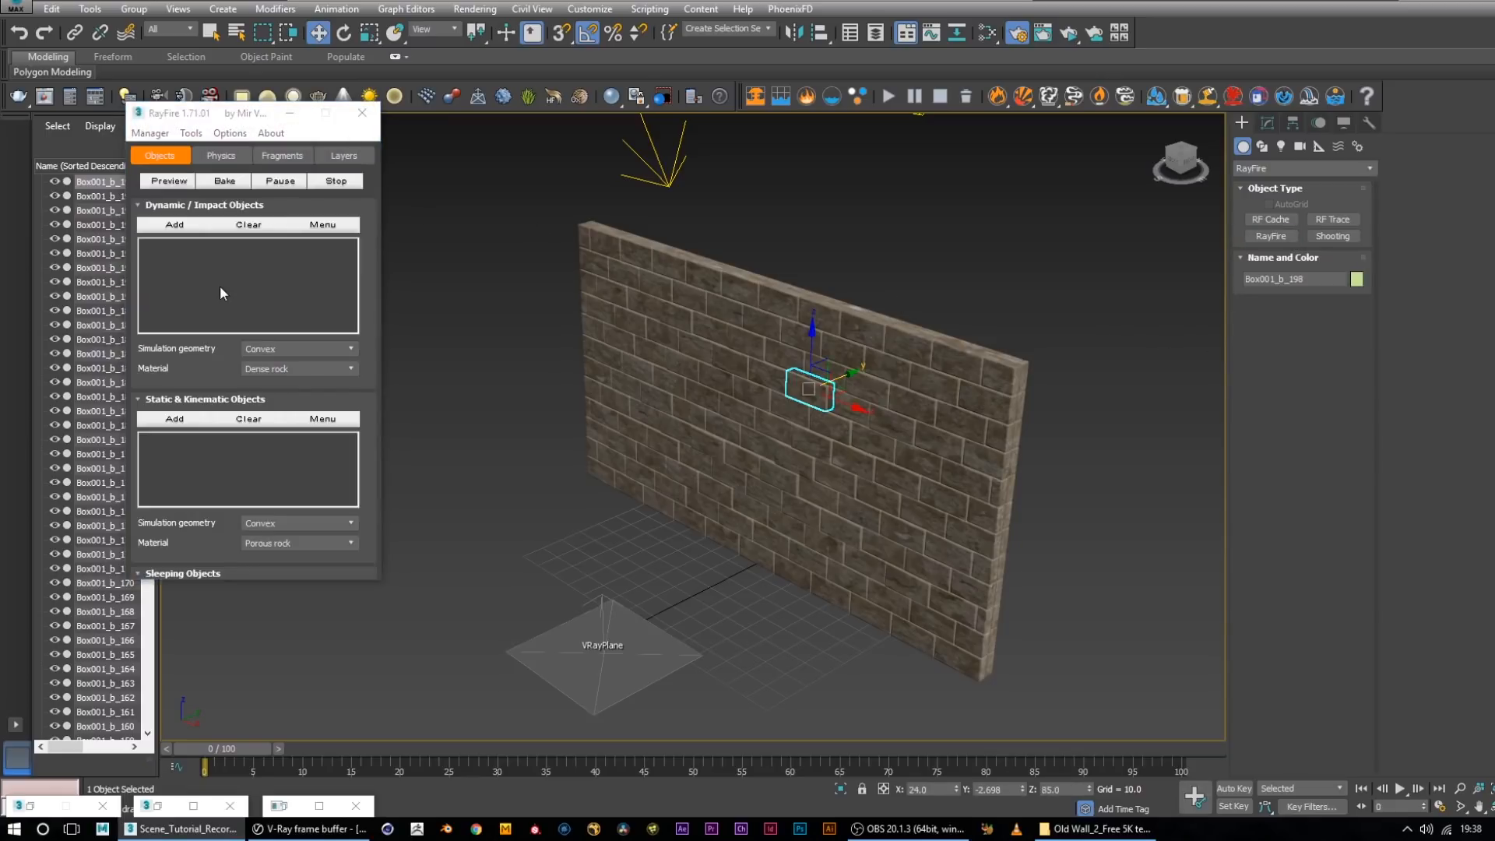
{"action": "left_click_drag", "start_coordinate": [373, 580], "coordinate": [461, 685]}
{"action": "middle_click_drag", "start_coordinate": [806, 333], "coordinate": [752, 320]}
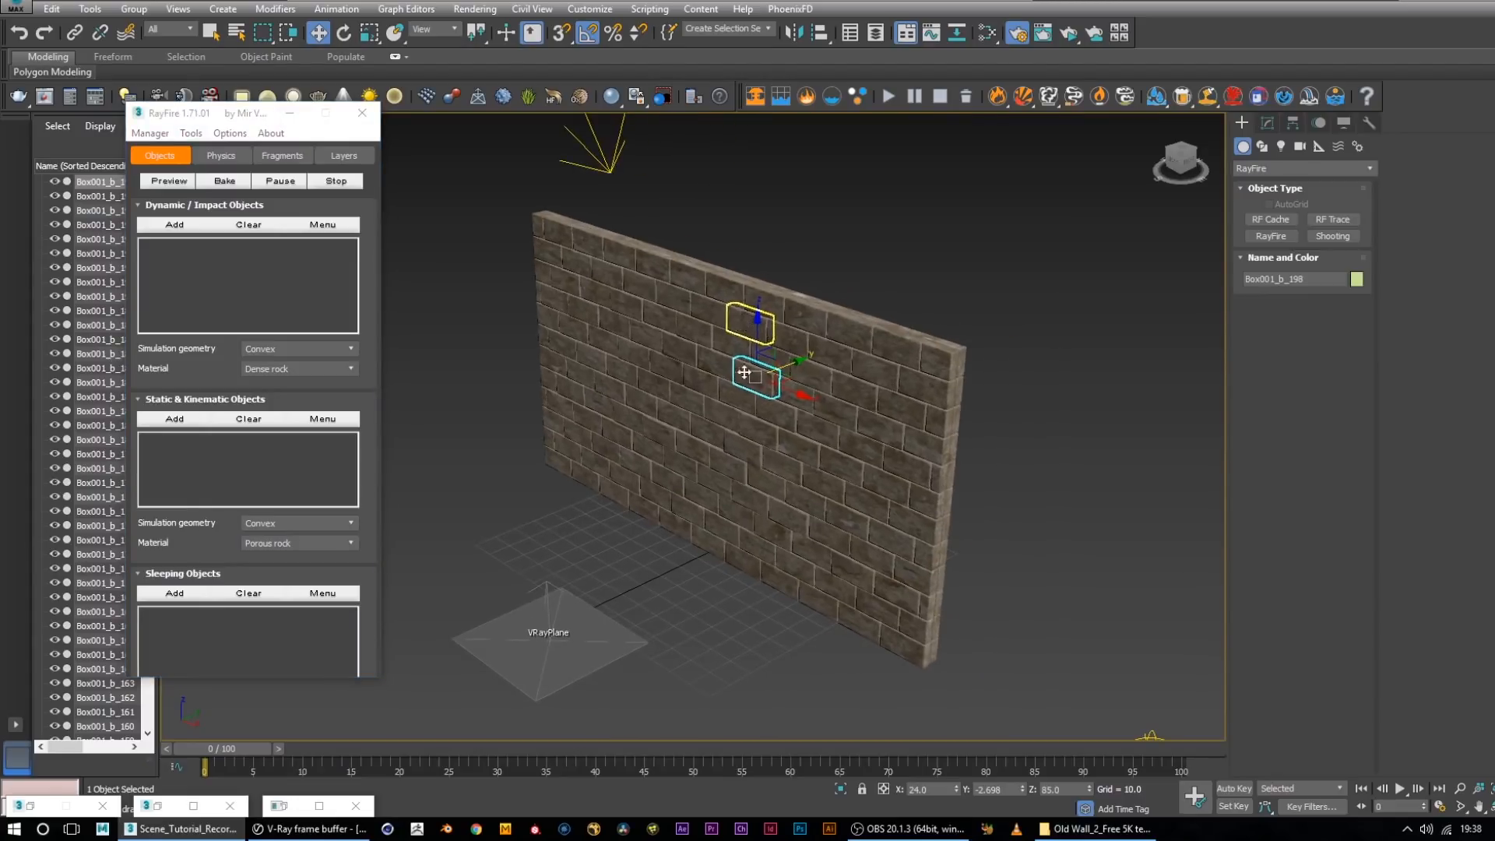
{"action": "key", "text": "super"}
{"action": "key", "text": "super"}
{"action": "middle_click_drag", "start_coordinate": [651, 573], "coordinate": [731, 576], "text": "alt"}
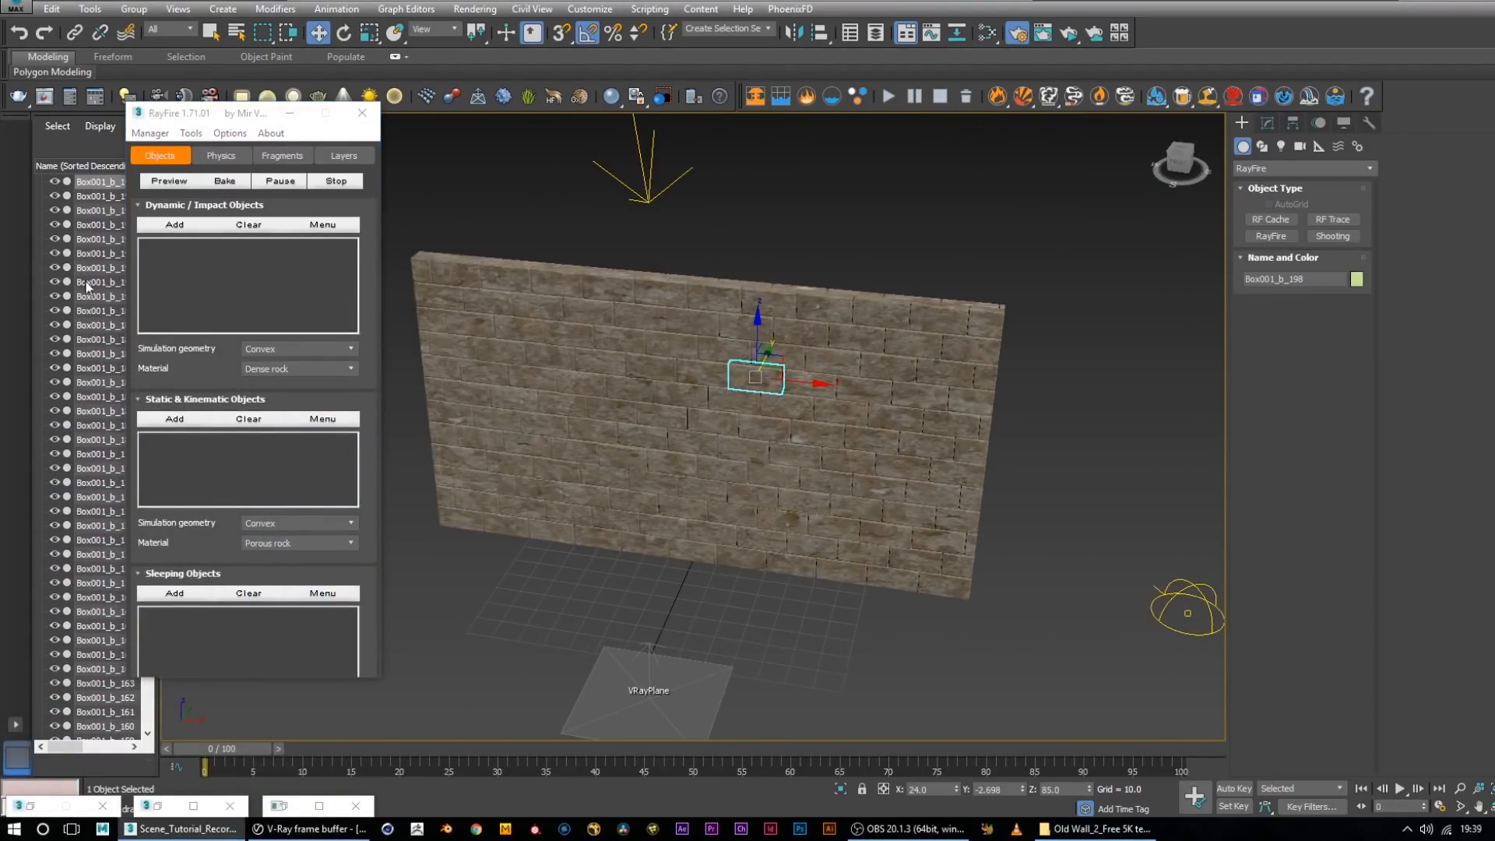
{"action": "scroll", "coordinate": [530, 300], "scroll_direction": "down", "scroll_amount": 3}
{"action": "key", "text": "alt"}
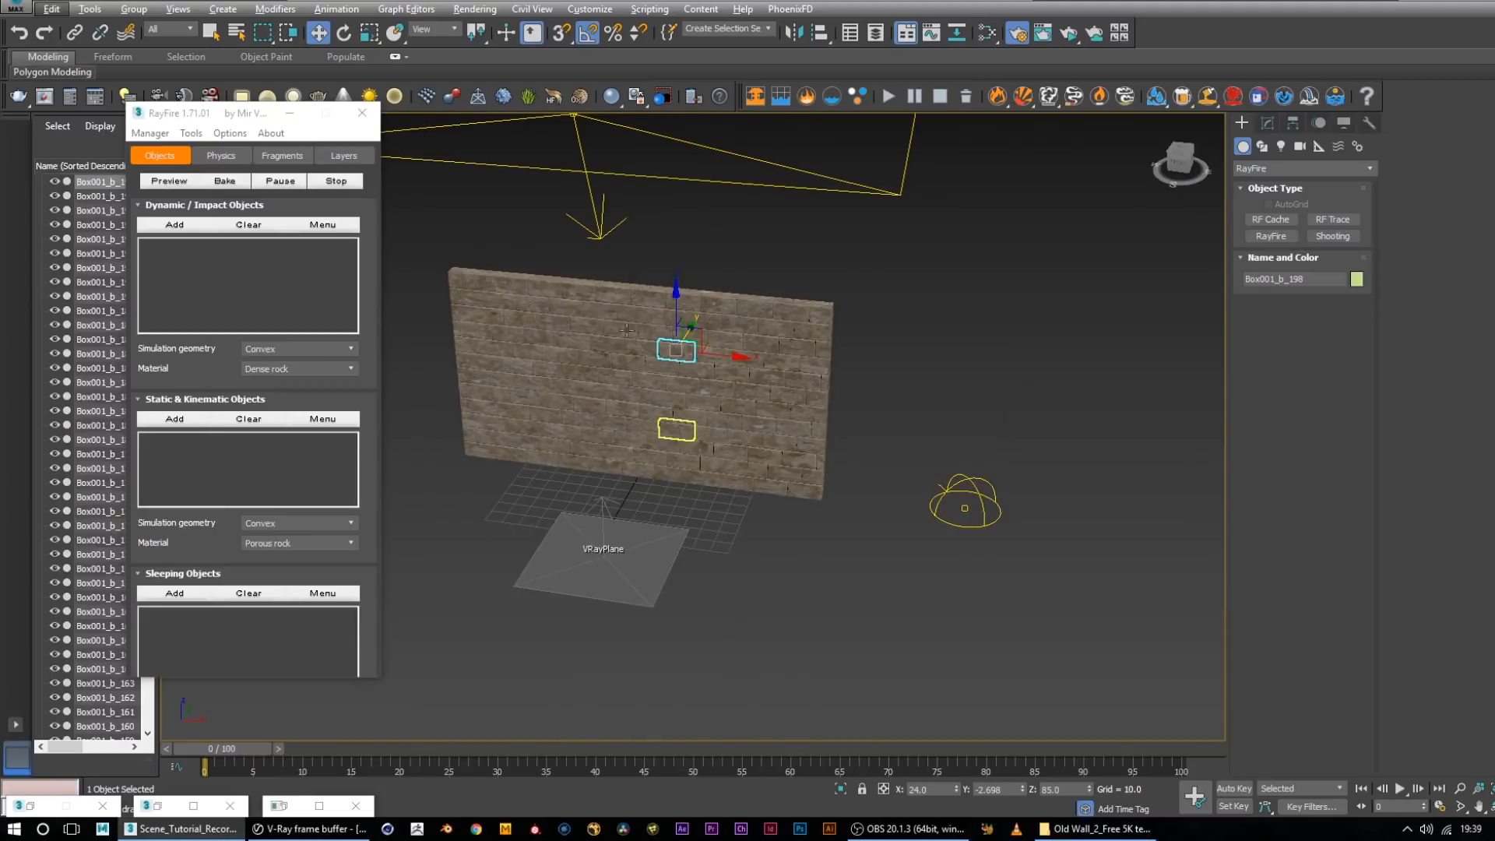
{"action": "middle_click_drag", "start_coordinate": [874, 379], "coordinate": [933, 455]}
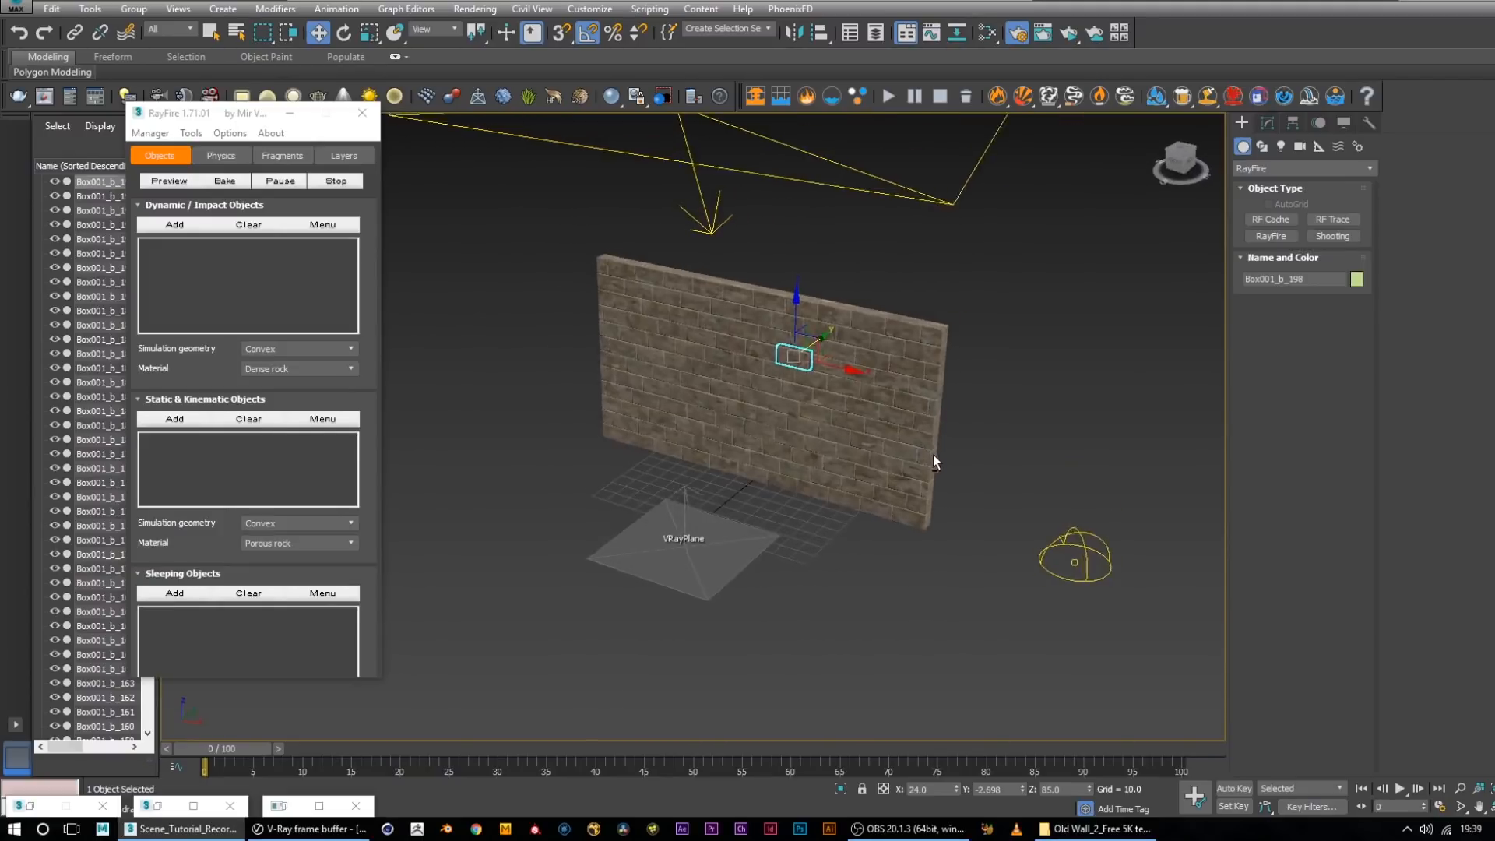
{"action": "middle_click_drag", "start_coordinate": [771, 405], "coordinate": [753, 399], "text": "alt"}
{"action": "scroll", "coordinate": [754, 400], "scroll_direction": "up", "scroll_amount": 5}
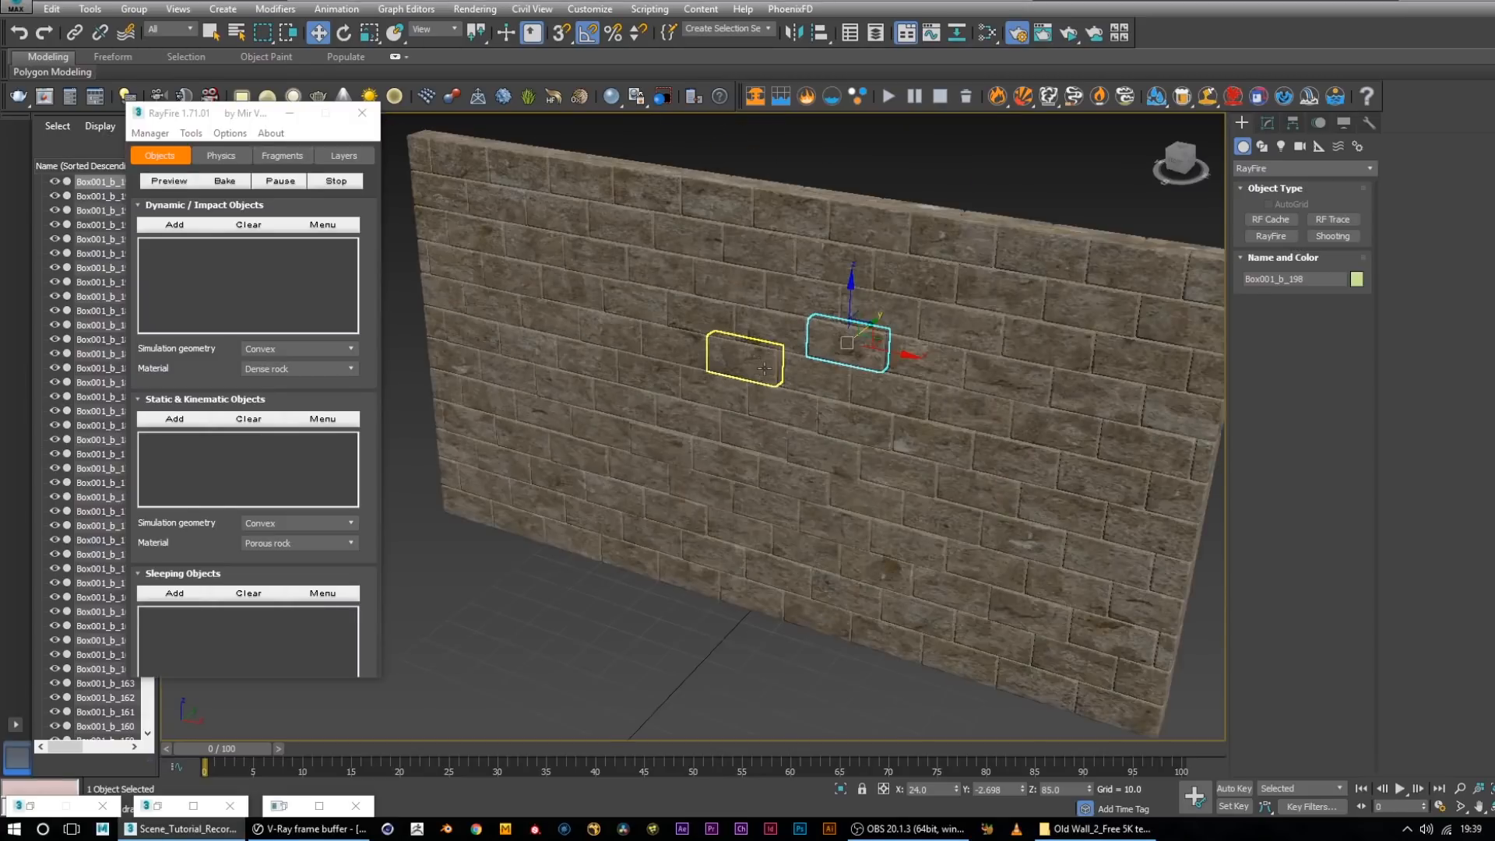
{"action": "middle_click_drag", "start_coordinate": [934, 440], "coordinate": [920, 492], "text": "alt"}
{"action": "scroll", "coordinate": [960, 504], "scroll_direction": "down", "scroll_amount": 4}
{"action": "scroll", "coordinate": [867, 476], "scroll_direction": "up", "scroll_amount": 5}
{"action": "scroll", "coordinate": [866, 476], "scroll_direction": "down", "scroll_amount": 2}
{"action": "scroll", "coordinate": [917, 487], "scroll_direction": "down", "scroll_amount": 2}
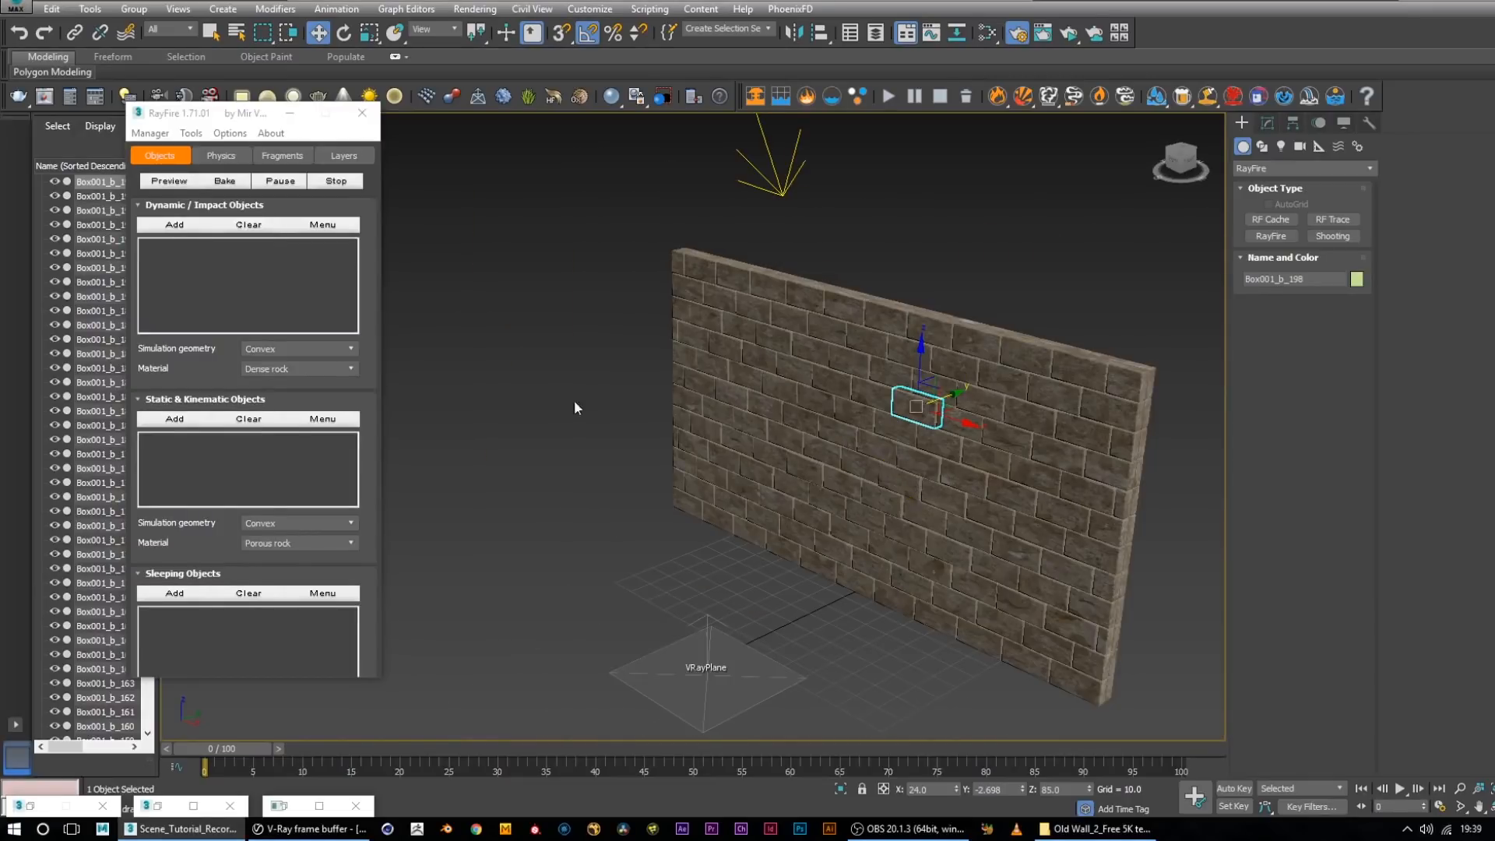
{"action": "left_click", "coordinate": [365, 363]}
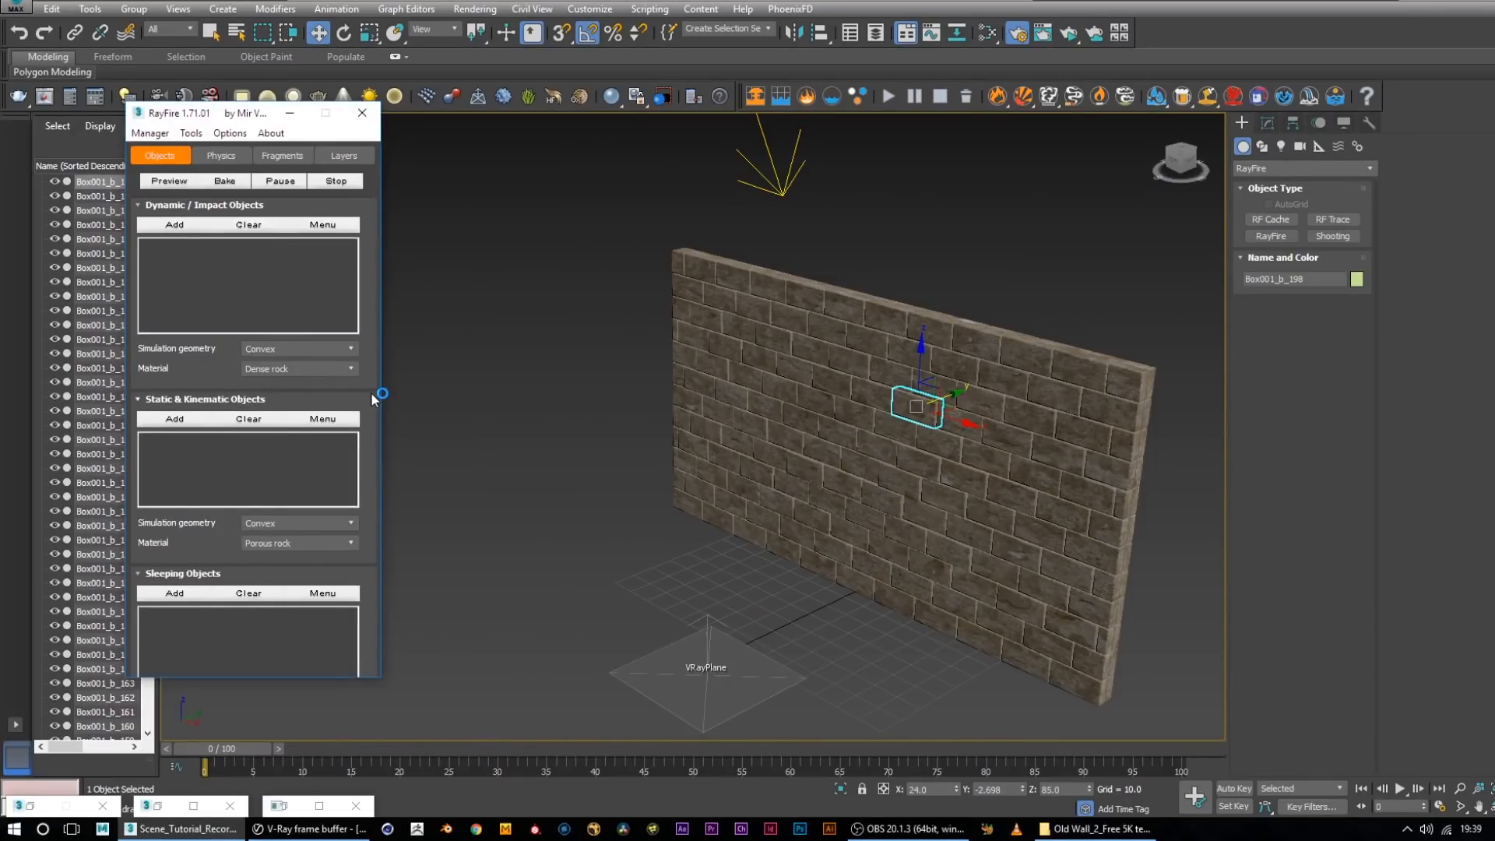
{"action": "scroll", "coordinate": [625, 438], "scroll_direction": "down", "scroll_amount": 2}
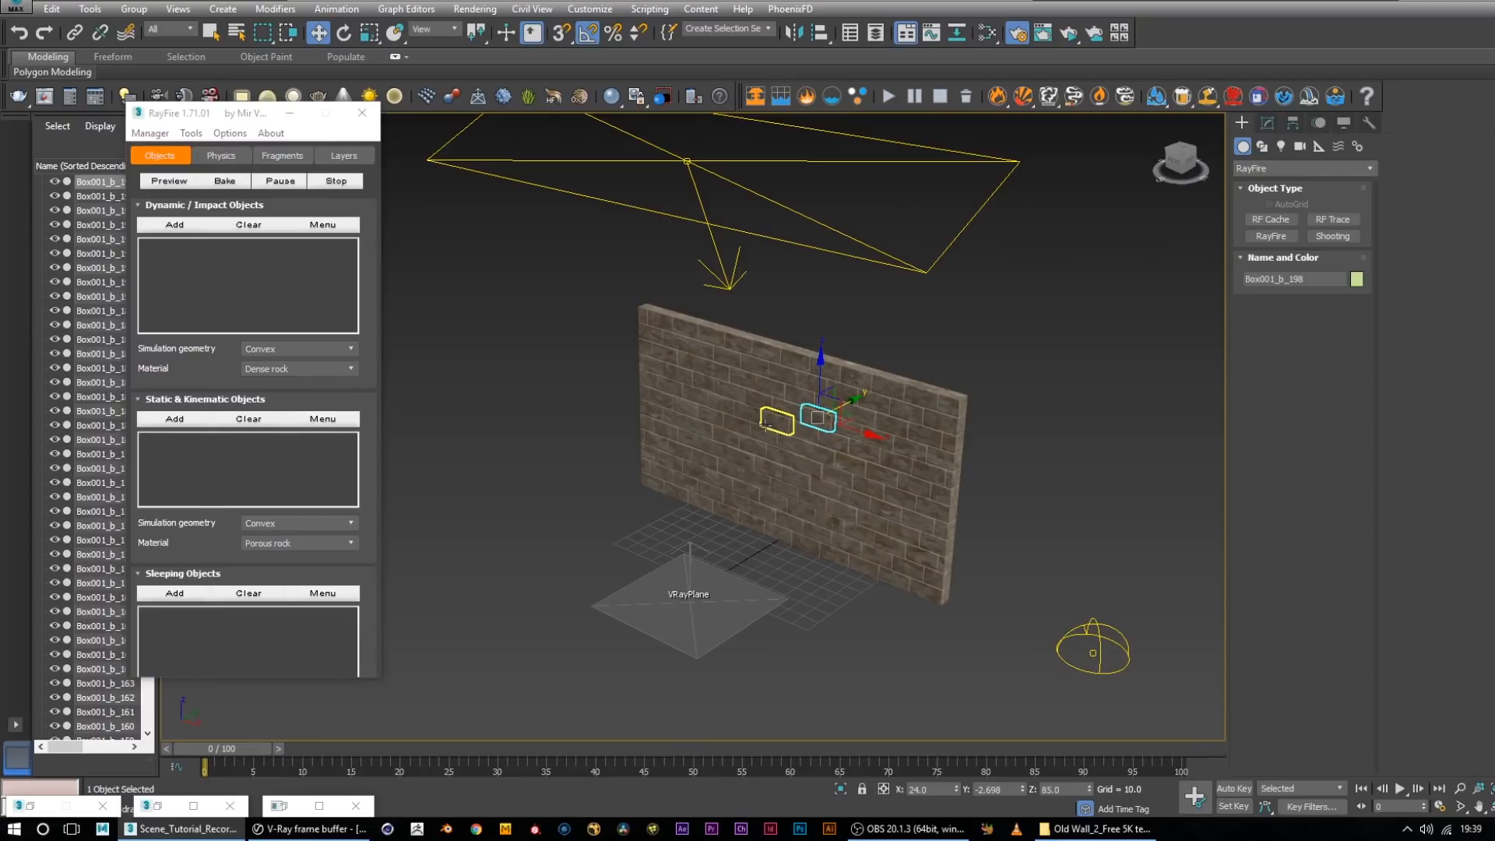
{"action": "middle_click_drag", "start_coordinate": [1033, 529], "coordinate": [812, 473], "text": "alt"}
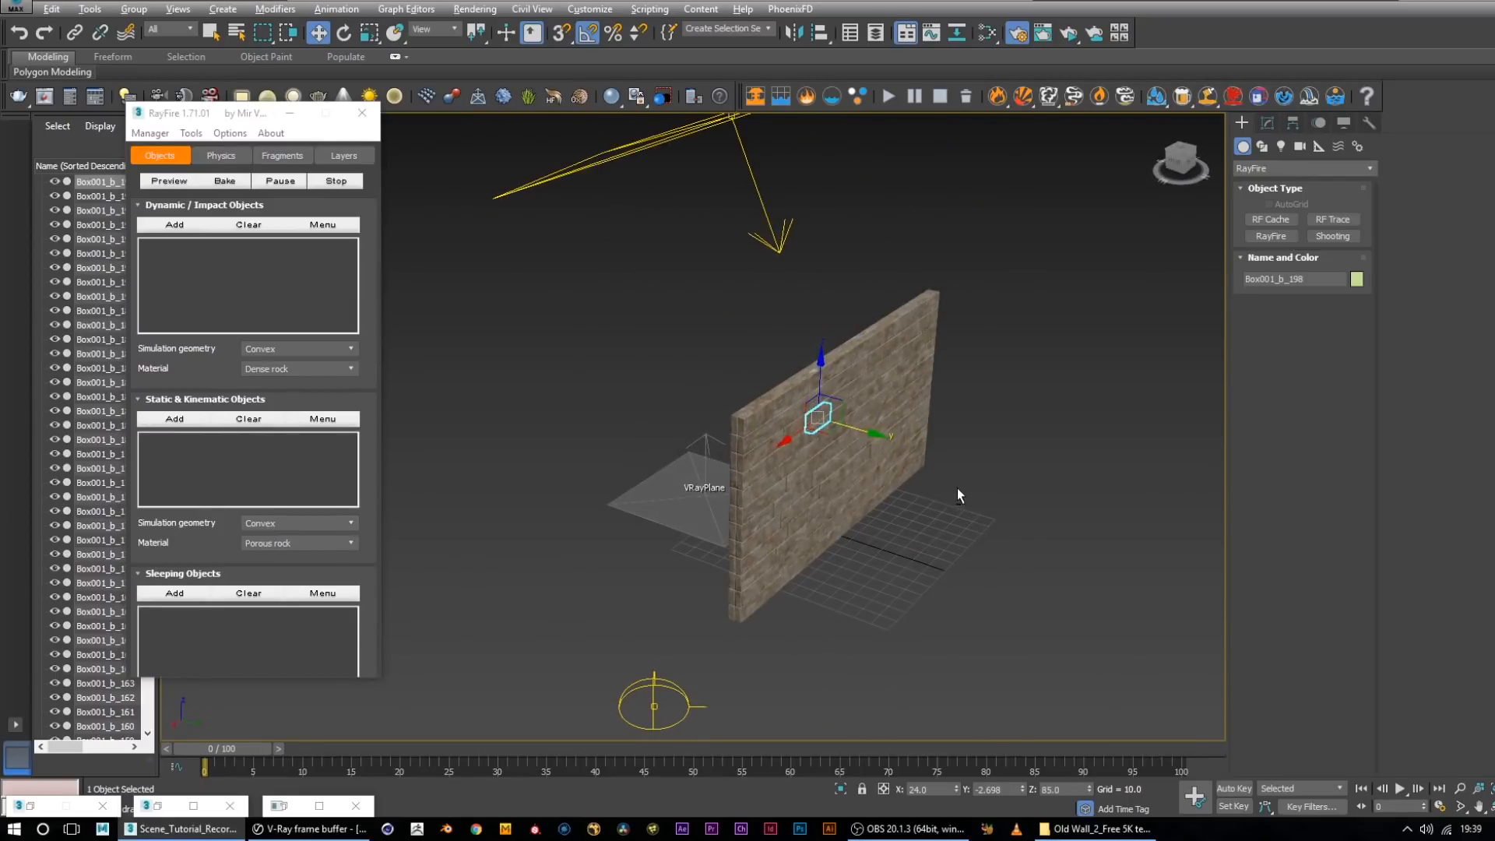
{"action": "middle_click_drag", "start_coordinate": [962, 490], "coordinate": [856, 446], "text": "alt"}
{"action": "scroll", "coordinate": [911, 520], "scroll_direction": "down", "scroll_amount": 3}
{"action": "middle_click_drag", "start_coordinate": [965, 536], "coordinate": [890, 437], "text": "alt"}
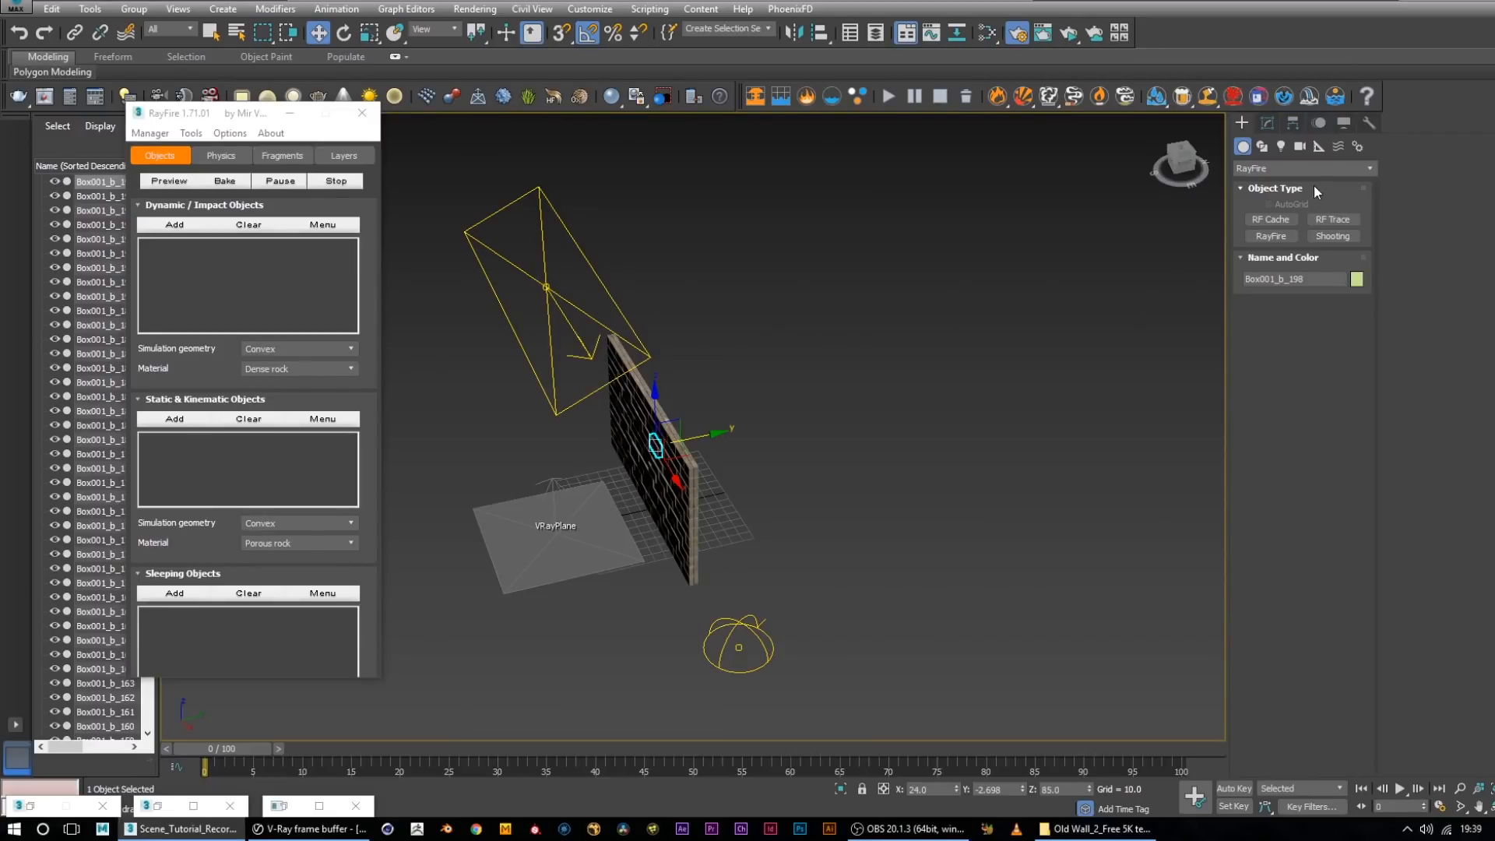
{"action": "left_click", "coordinate": [1316, 148]}
{"action": "left_click", "coordinate": [1291, 166]}
{"action": "left_click", "coordinate": [1271, 314]}
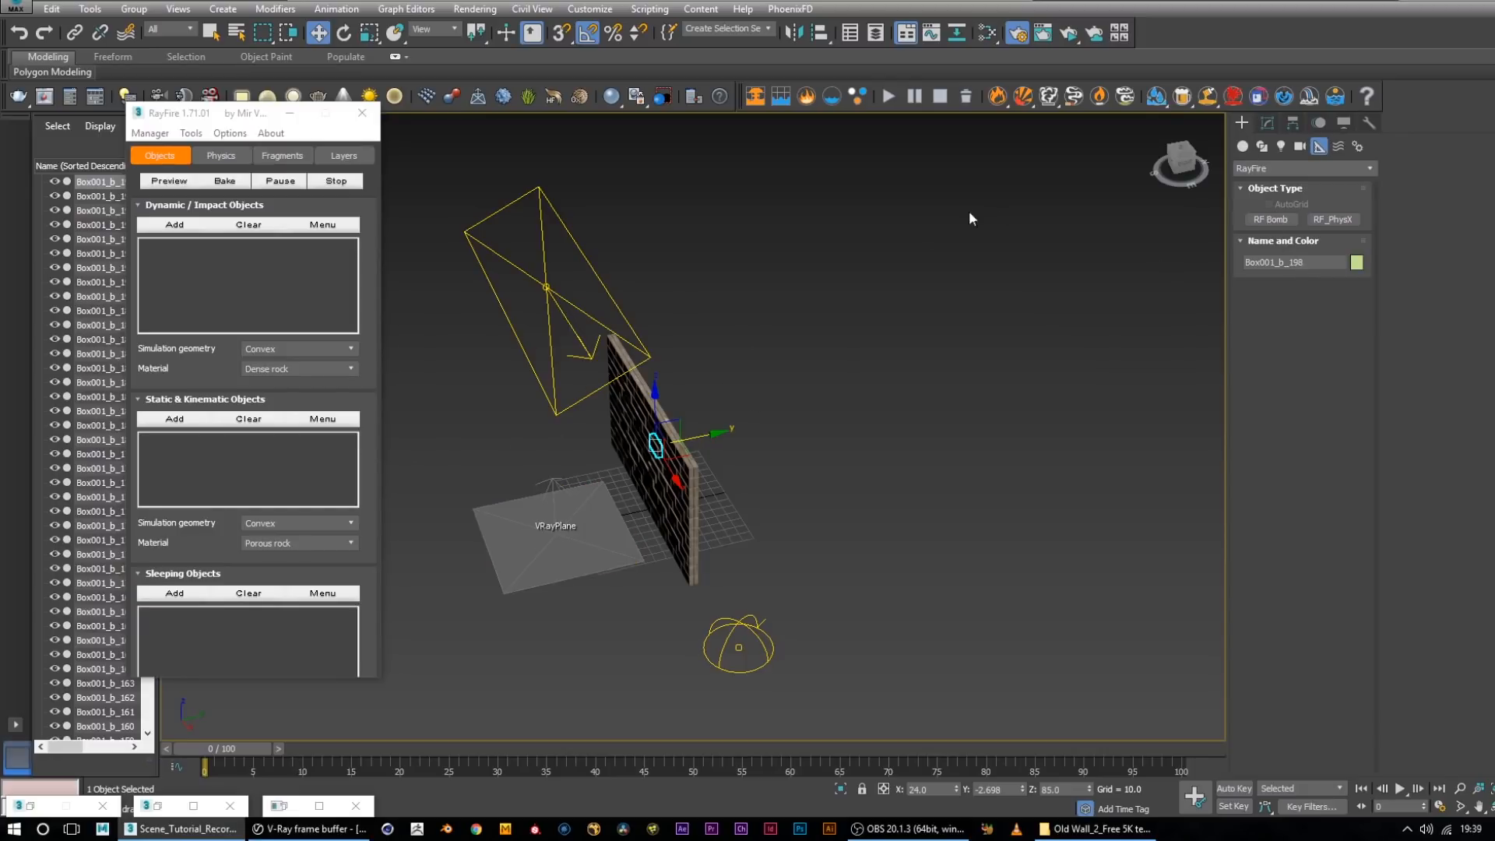
Create a GeoSphere with a radius of about 24.6 on the ground beside the wall
{"action": "left_click", "coordinate": [1243, 147]}
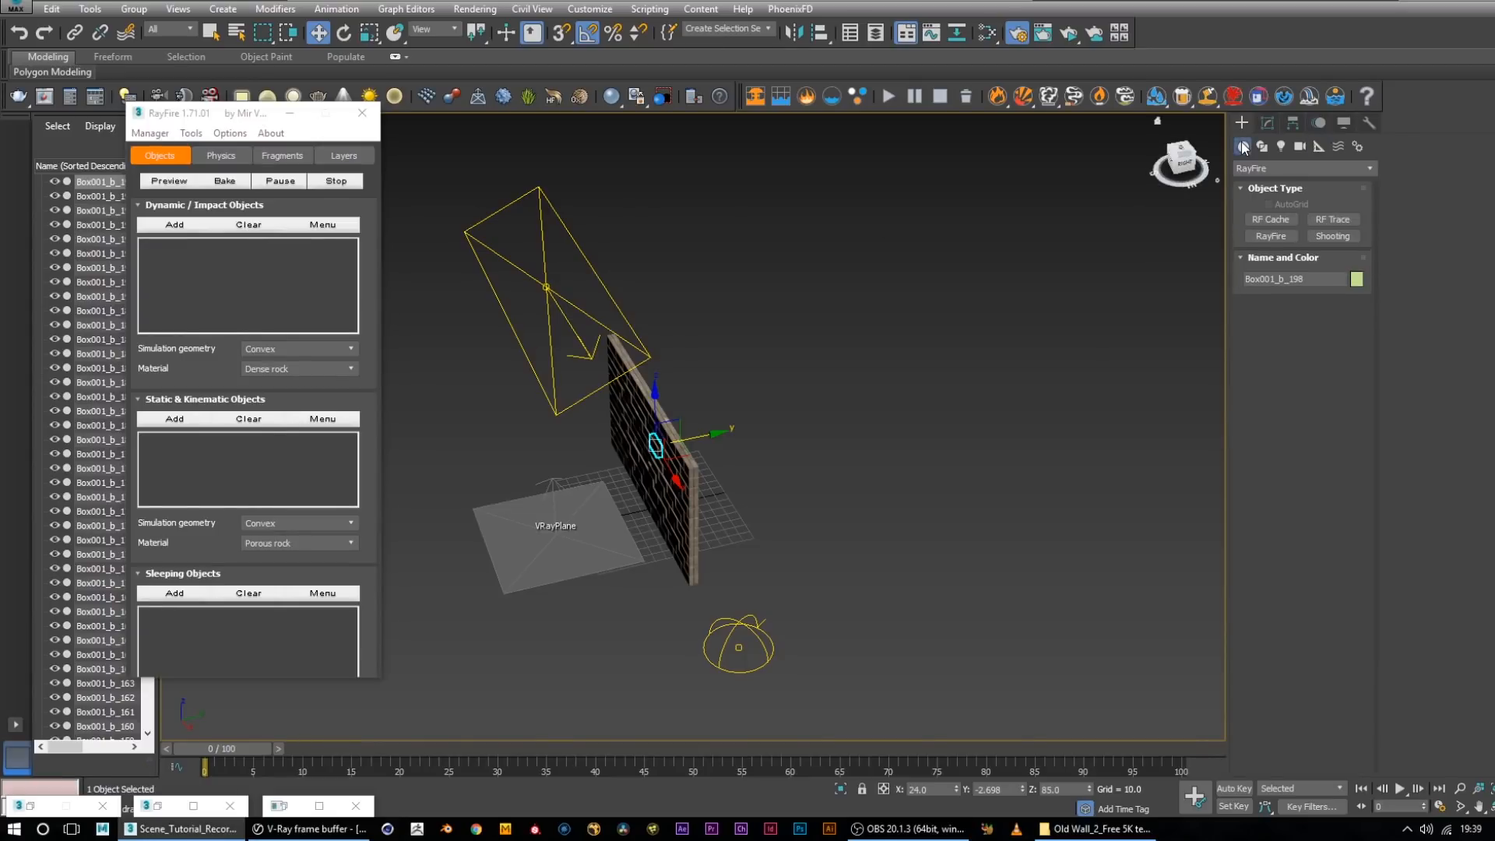
{"action": "left_click", "coordinate": [1269, 168]}
{"action": "left_click", "coordinate": [1263, 186]}
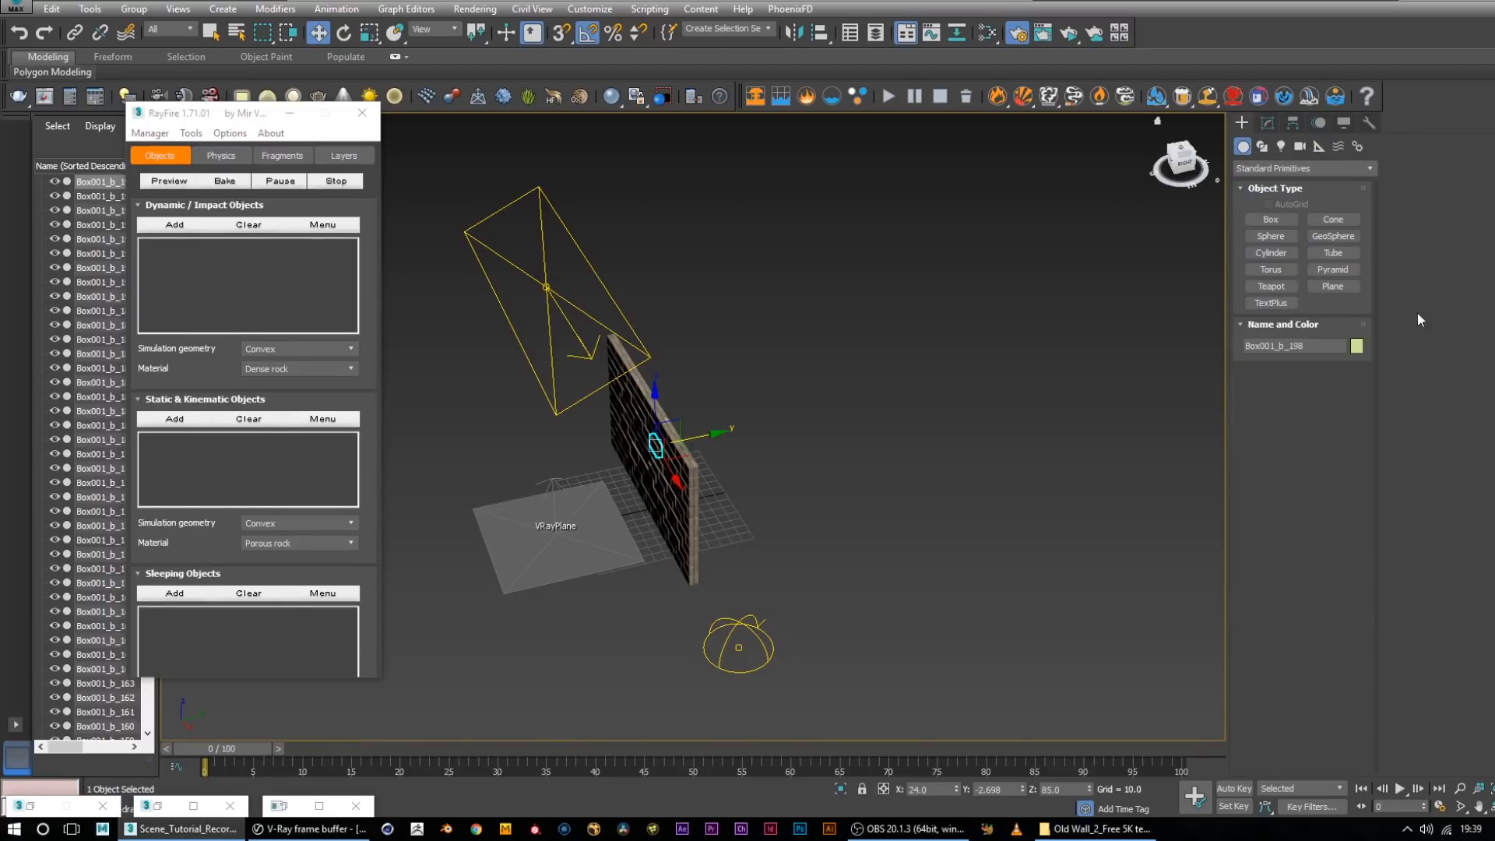
{"action": "left_click", "coordinate": [1334, 238]}
{"action": "middle_click_drag", "start_coordinate": [965, 551], "coordinate": [843, 565], "text": "alt"}
{"action": "left_click_drag", "start_coordinate": [746, 516], "coordinate": [773, 520]}
{"action": "middle_click_drag", "start_coordinate": [839, 556], "coordinate": [877, 508], "text": "alt"}
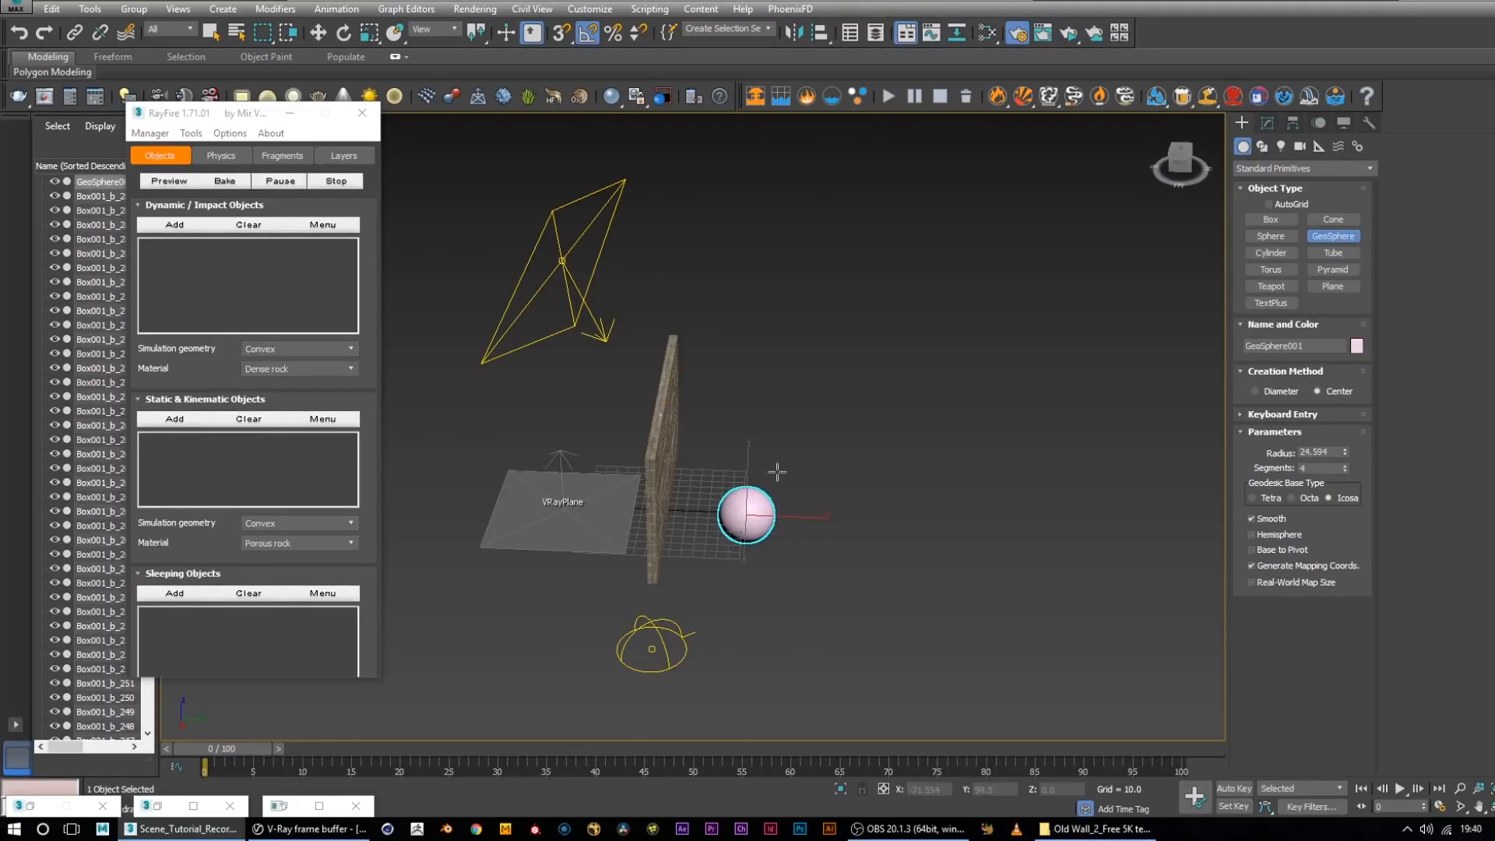
Raise the GeoSphere vertically to about the middle of the wall's height
{"action": "key", "text": "w"}
{"action": "left_click_drag", "start_coordinate": [745, 466], "coordinate": [747, 397]}
{"action": "mouse_move", "coordinate": [867, 511]}
{"action": "middle_mouse_down", "text": "alt"}
{"action": "mouse_move", "coordinate": [658, 462]}
{"action": "mouse_move", "coordinate": [861, 458]}
{"action": "mouse_move", "coordinate": [836, 481]}
{"action": "mouse_move", "coordinate": [872, 511]}
{"action": "middle_mouse_up", "text": "alt"}
Minimise the RayFire floater, enable Auto Key and at frame 18 move the GeoSphere along Y into the wall, to about Y 4.9
{"action": "left_click", "coordinate": [288, 114]}
{"action": "left_click", "coordinate": [1238, 790]}
{"action": "left_click_drag", "start_coordinate": [214, 744], "coordinate": [236, 747]}
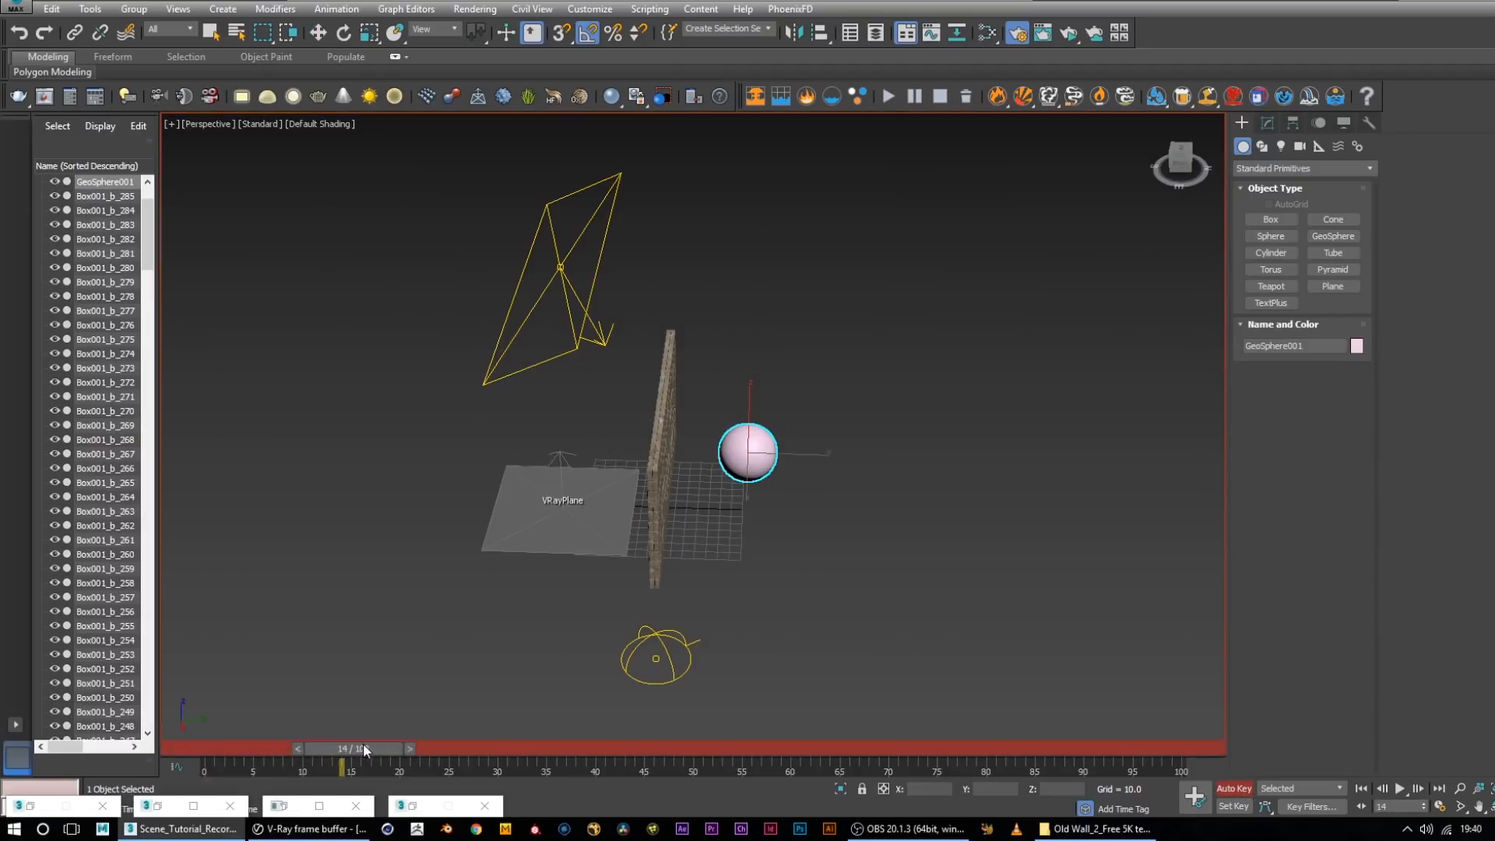
{"action": "left_click_drag", "start_coordinate": [377, 741], "coordinate": [399, 745]}
{"action": "key", "text": "w"}
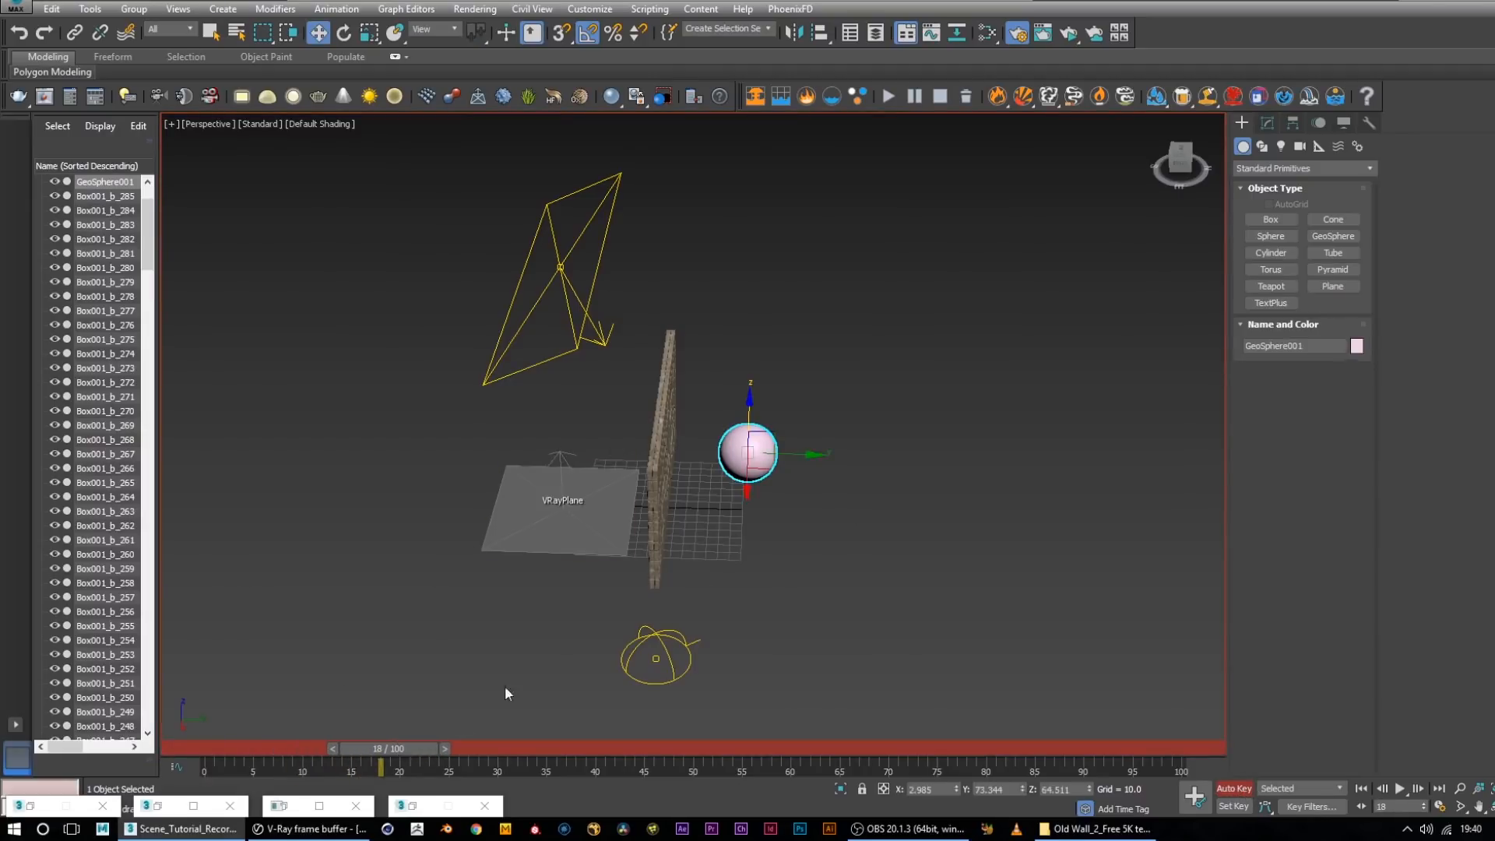
{"action": "left_click_drag", "start_coordinate": [815, 456], "coordinate": [737, 462]}
{"action": "middle_click_drag", "start_coordinate": [738, 463], "coordinate": [937, 464], "text": "alt"}
{"action": "middle_click_drag", "start_coordinate": [707, 504], "coordinate": [713, 468], "text": "alt"}
{"action": "left_click_drag", "start_coordinate": [715, 475], "coordinate": [717, 481]}
{"action": "middle_click_drag", "start_coordinate": [717, 482], "coordinate": [841, 483], "text": "alt"}
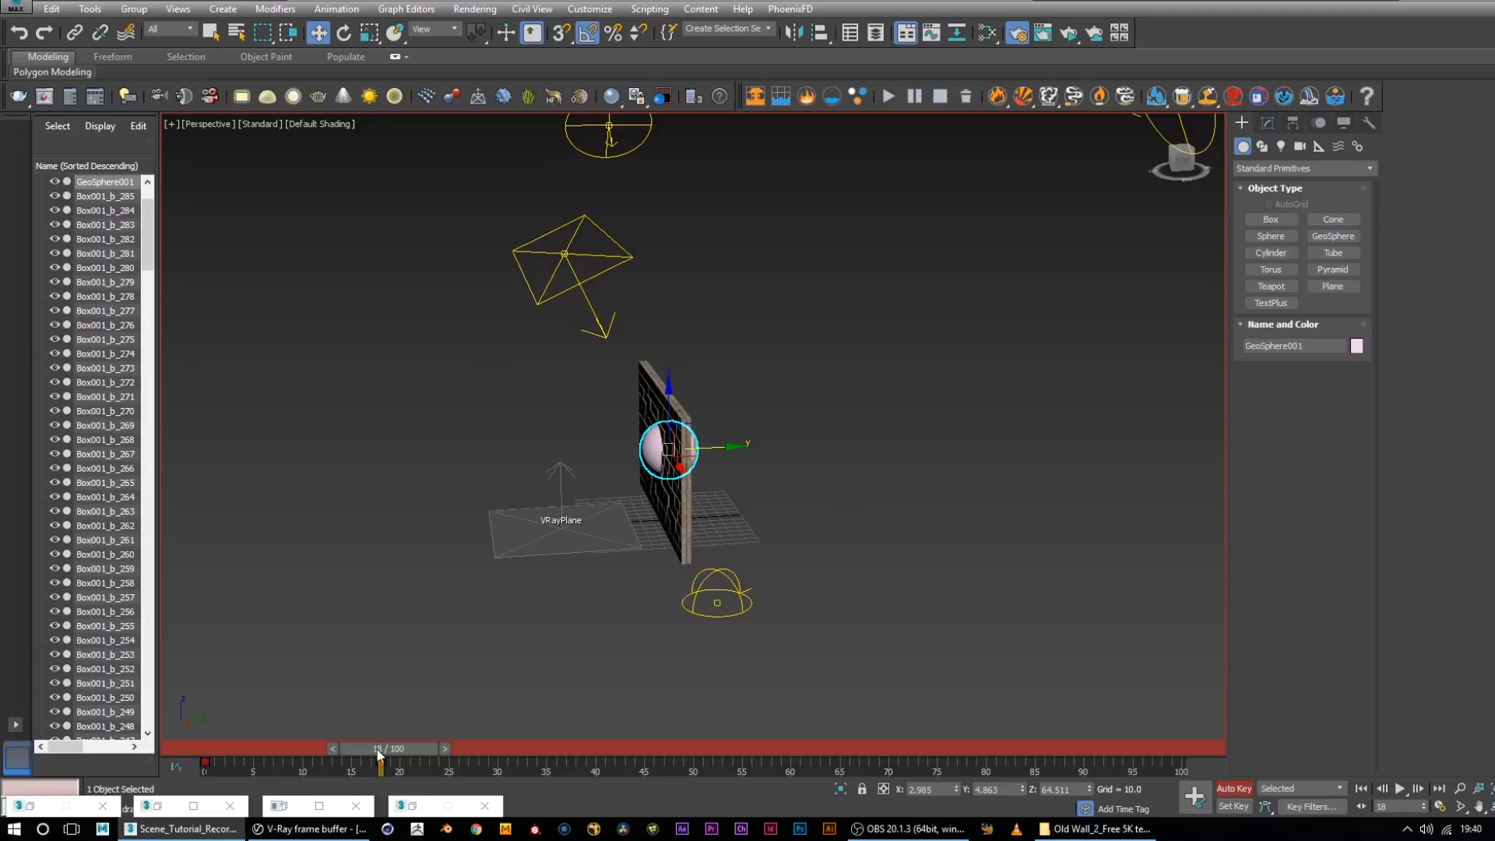
At frame 30, pull the GeoSphere back out of the wall to about Y 107 and turn off Auto Key
{"action": "left_click_drag", "start_coordinate": [385, 750], "coordinate": [510, 753]}
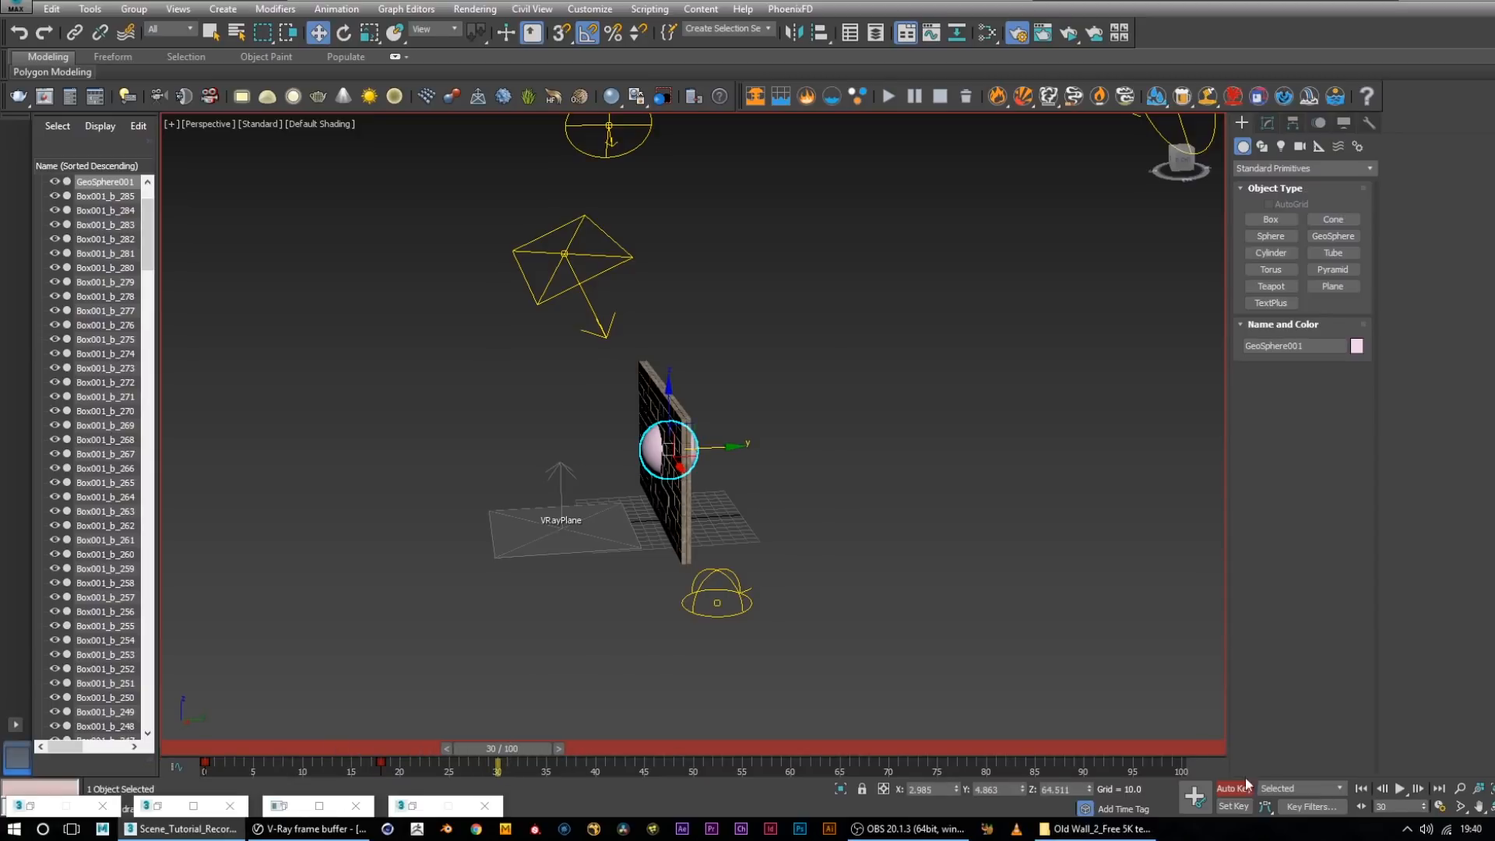
{"action": "left_click_drag", "start_coordinate": [724, 445], "coordinate": [754, 450]}
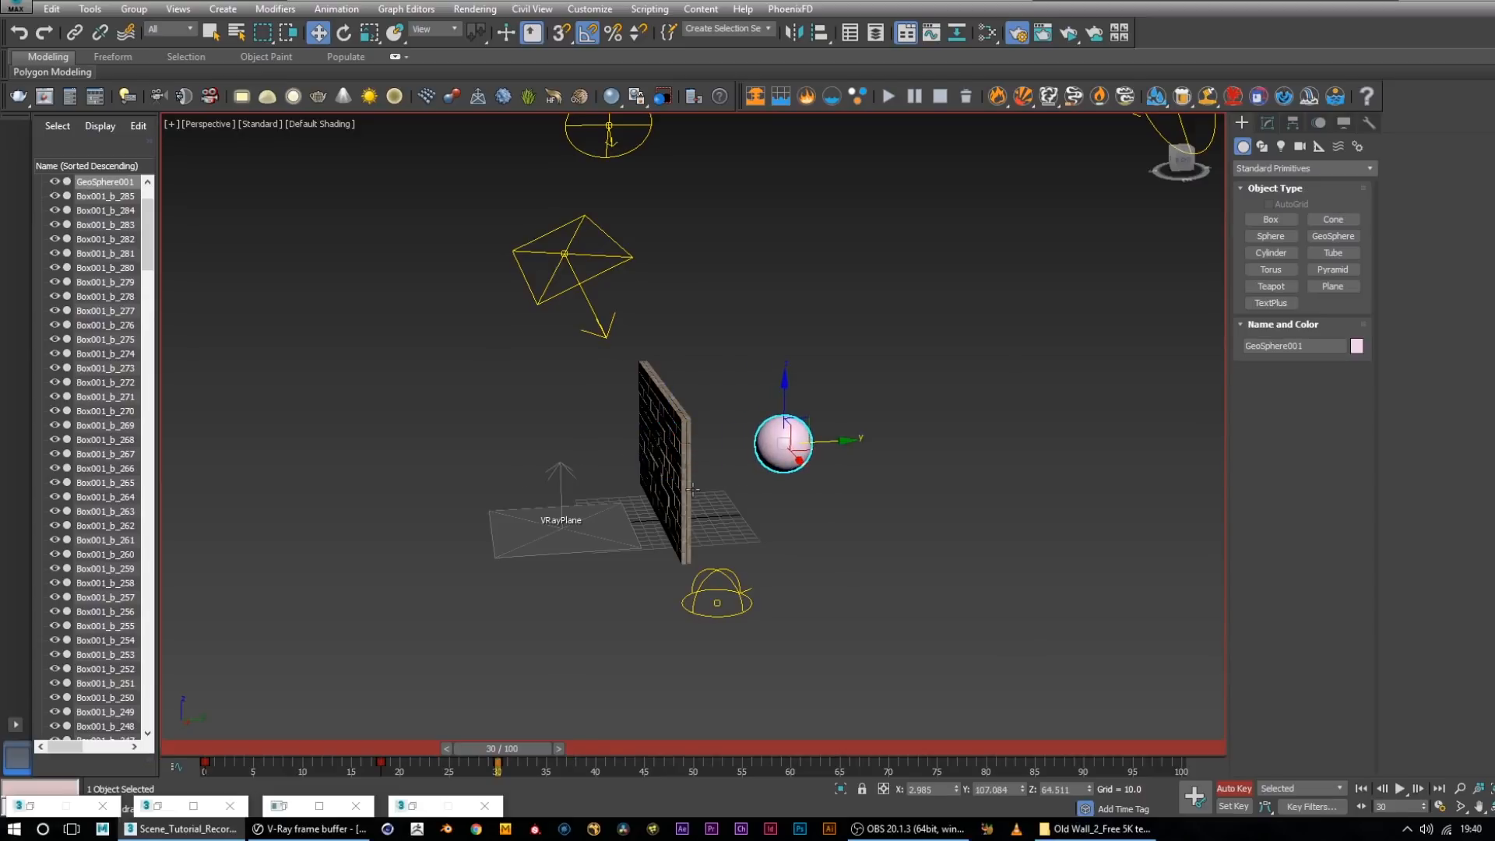
{"action": "left_click", "coordinate": [1301, 790]}
{"action": "left_click", "coordinate": [1238, 790]}
{"action": "left_click", "coordinate": [1234, 791]}
Play back the animation and retime the GeoSphere's keys, shifting the start key to frame 8 and the return key to frame 27
{"action": "left_click", "coordinate": [1399, 789]}
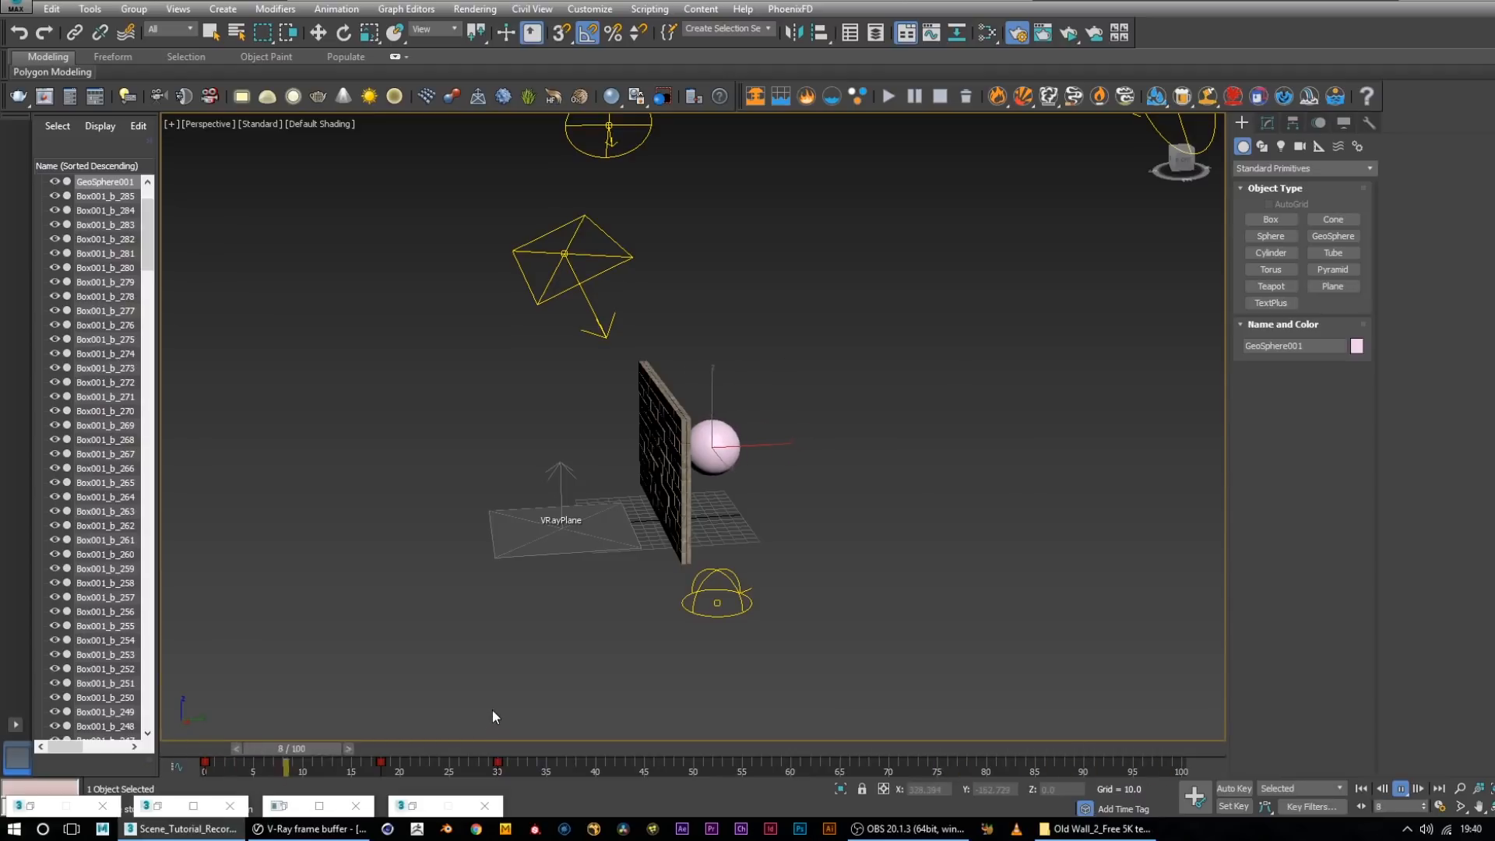
{"action": "left_click", "coordinate": [1399, 789]}
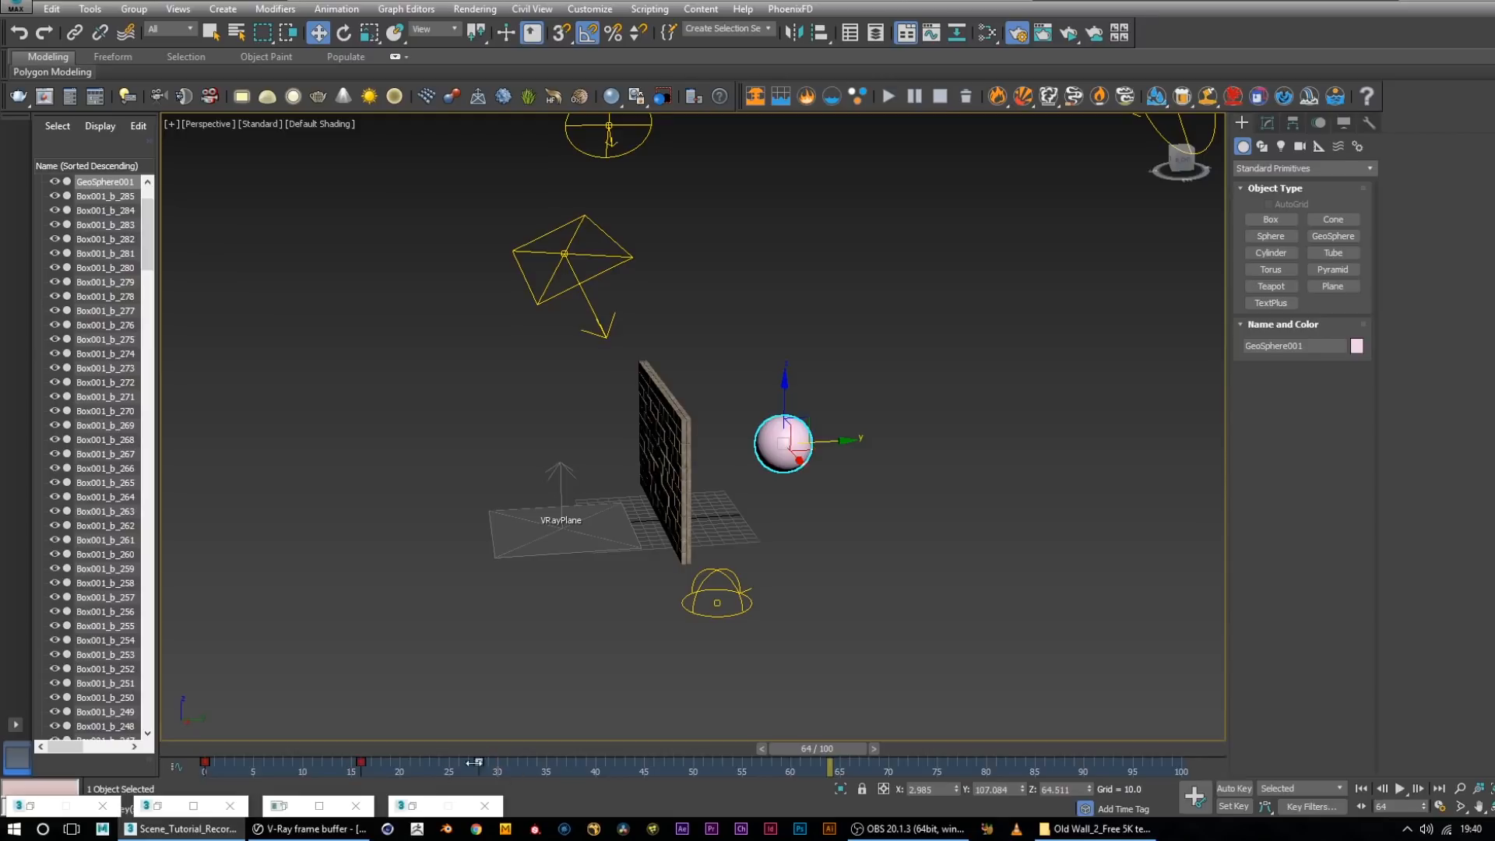
{"action": "left_click", "coordinate": [1400, 788]}
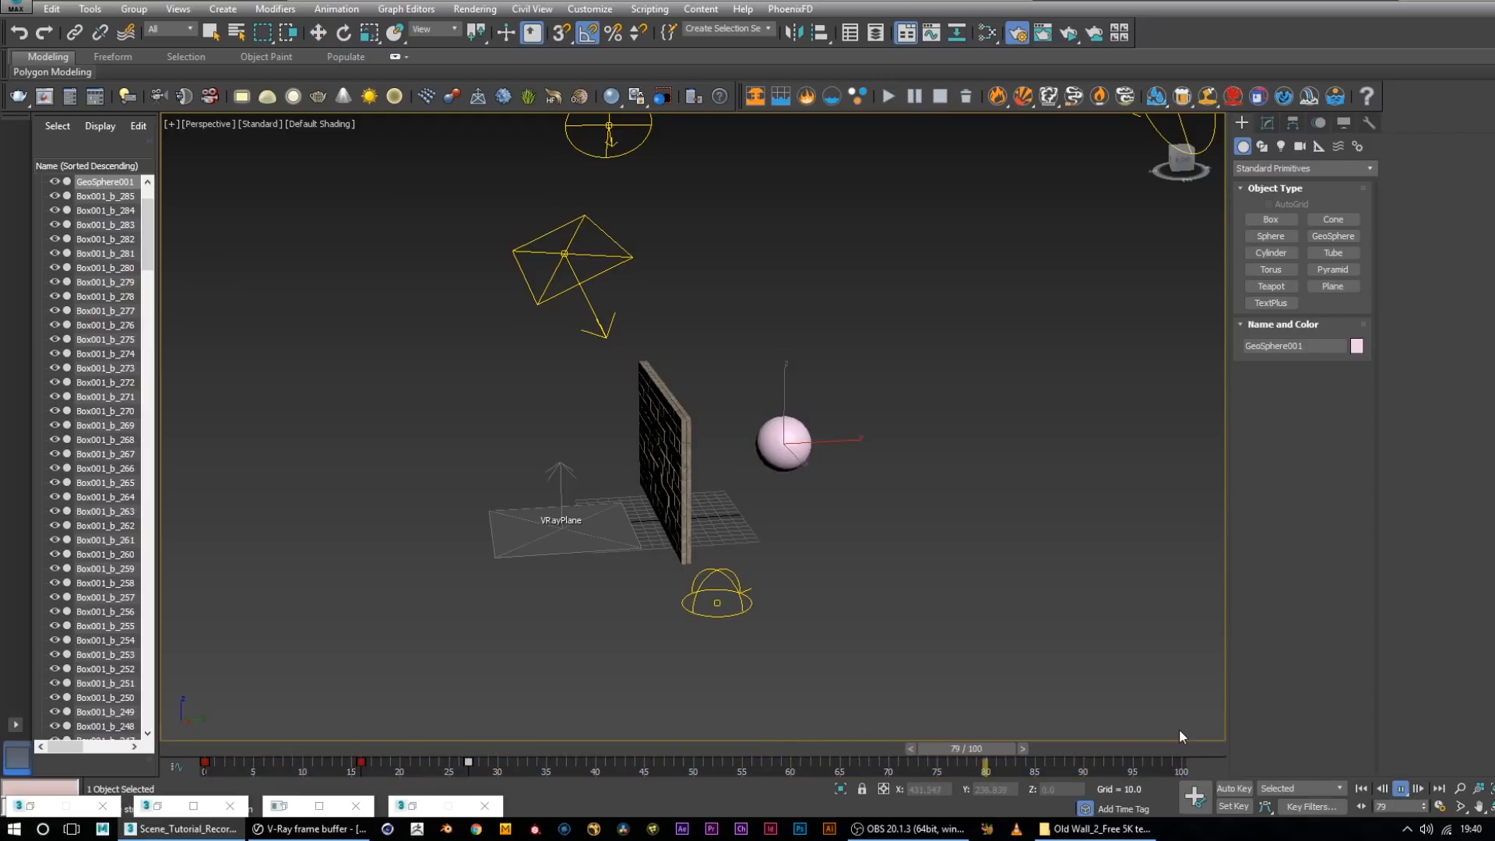
{"action": "middle_click_drag", "start_coordinate": [810, 565], "coordinate": [624, 655], "text": "alt"}
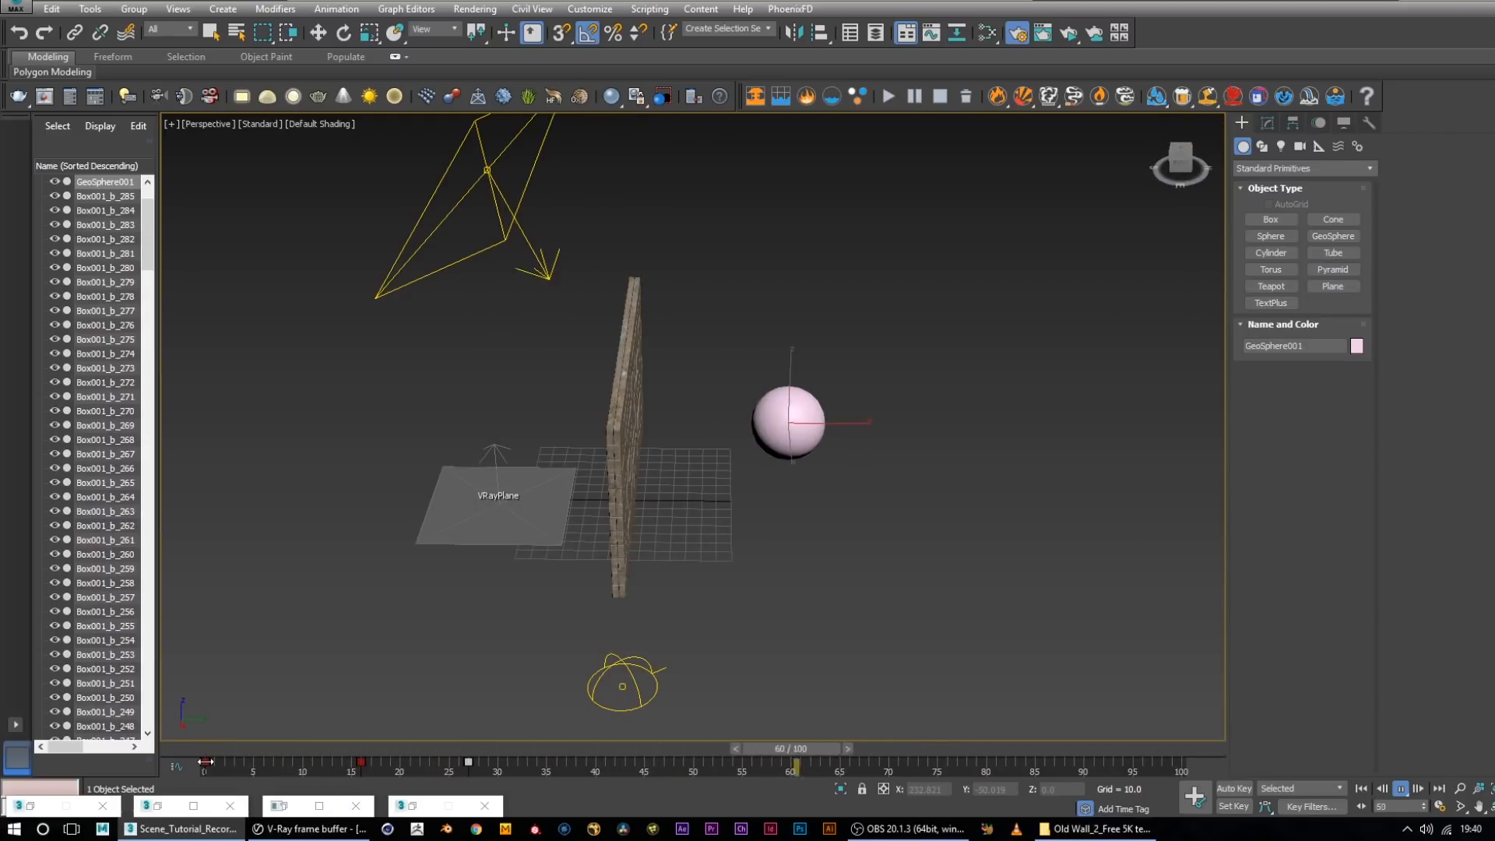
{"action": "left_click", "coordinate": [1403, 790]}
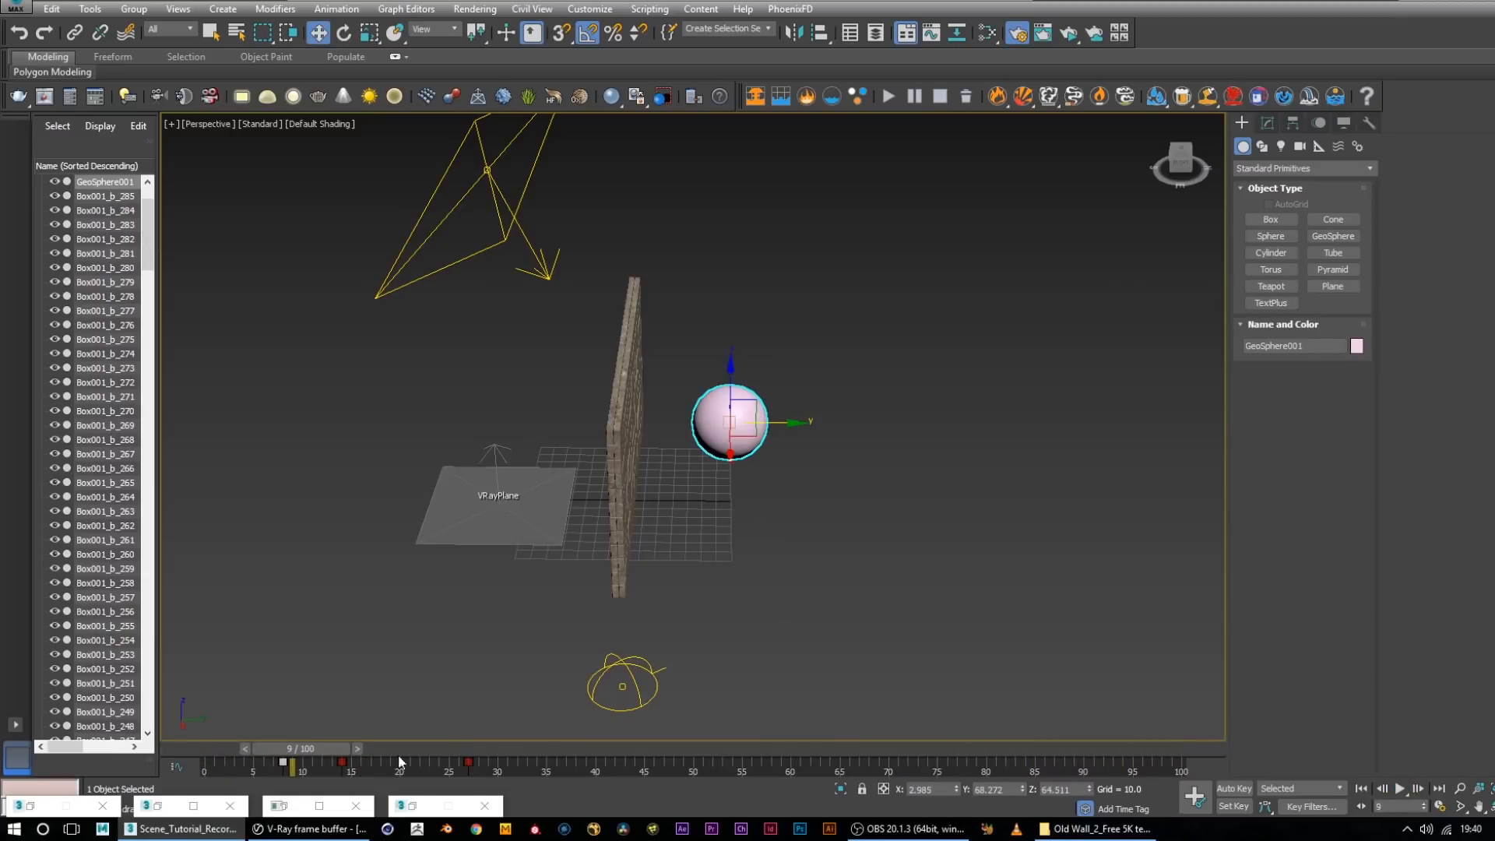
Move the GeoSphere's impact key to frame 20 and its return key to frame 36, playing the animation to check the timing
{"action": "left_click_drag", "start_coordinate": [343, 761], "coordinate": [401, 761]}
{"action": "left_click", "coordinate": [1401, 788]}
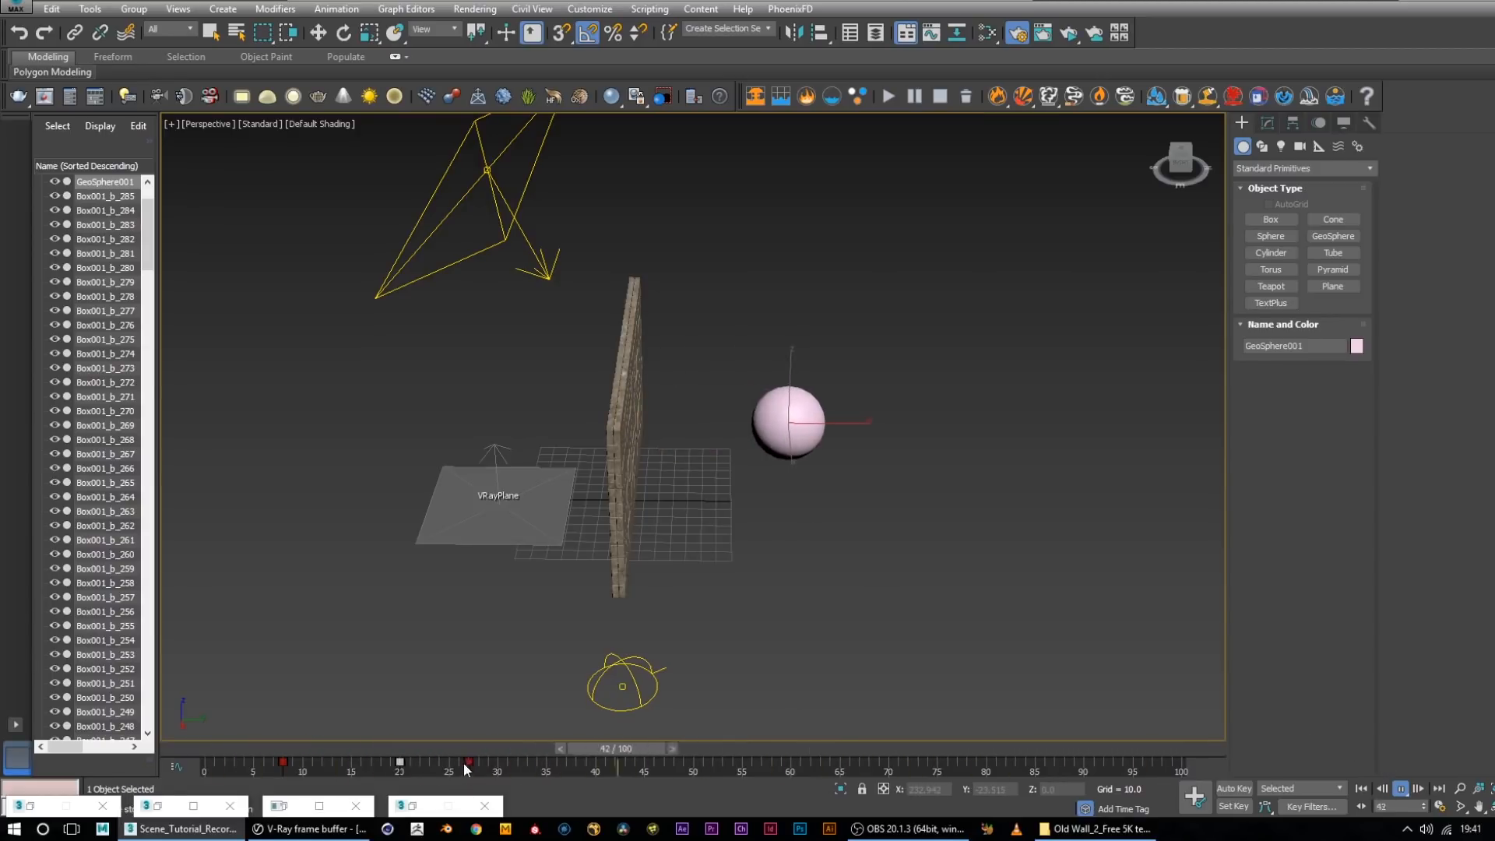
{"action": "key", "text": "/"}
{"action": "key", "text": "w"}
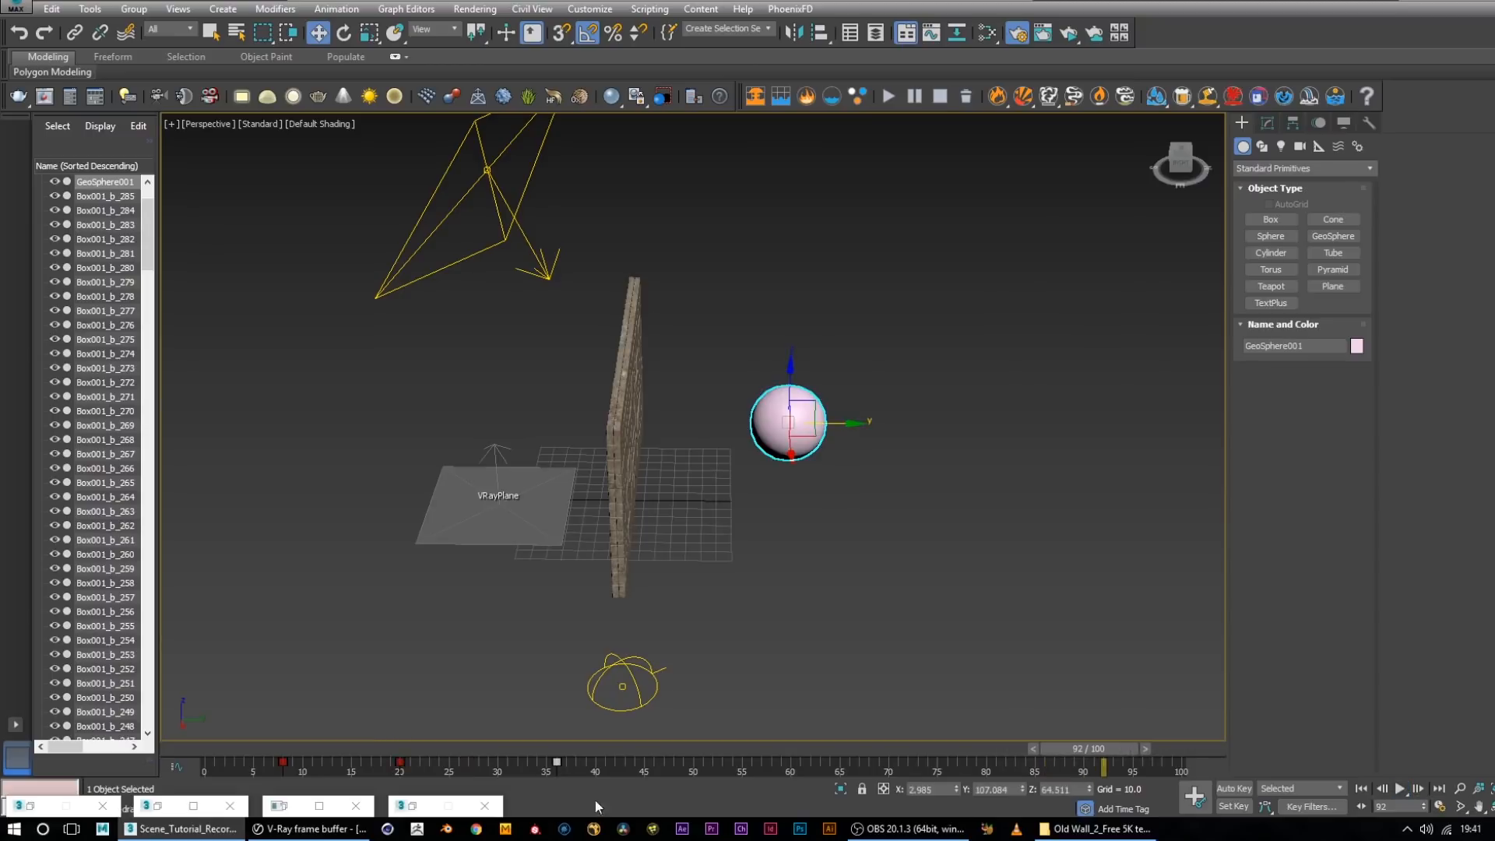
{"action": "left_click", "coordinate": [1397, 788]}
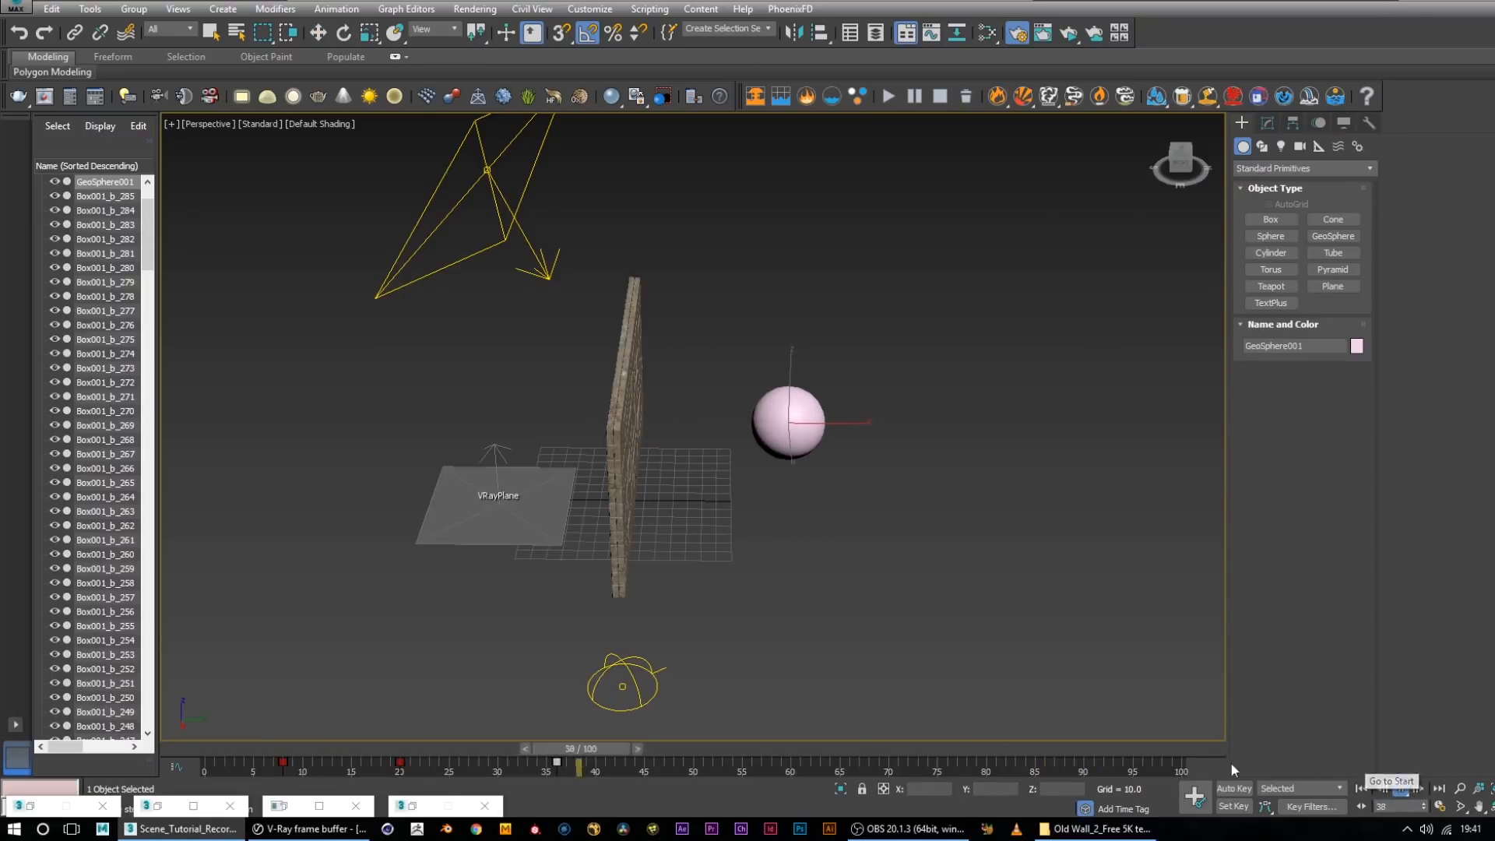
{"action": "left_click", "coordinate": [1399, 788]}
Examine the sphere and both faces of the brick wall from several angles
{"action": "middle_click_drag", "start_coordinate": [1039, 537], "coordinate": [997, 531], "text": "alt"}
{"action": "middle_click_drag", "start_coordinate": [765, 447], "coordinate": [852, 491], "text": "alt"}
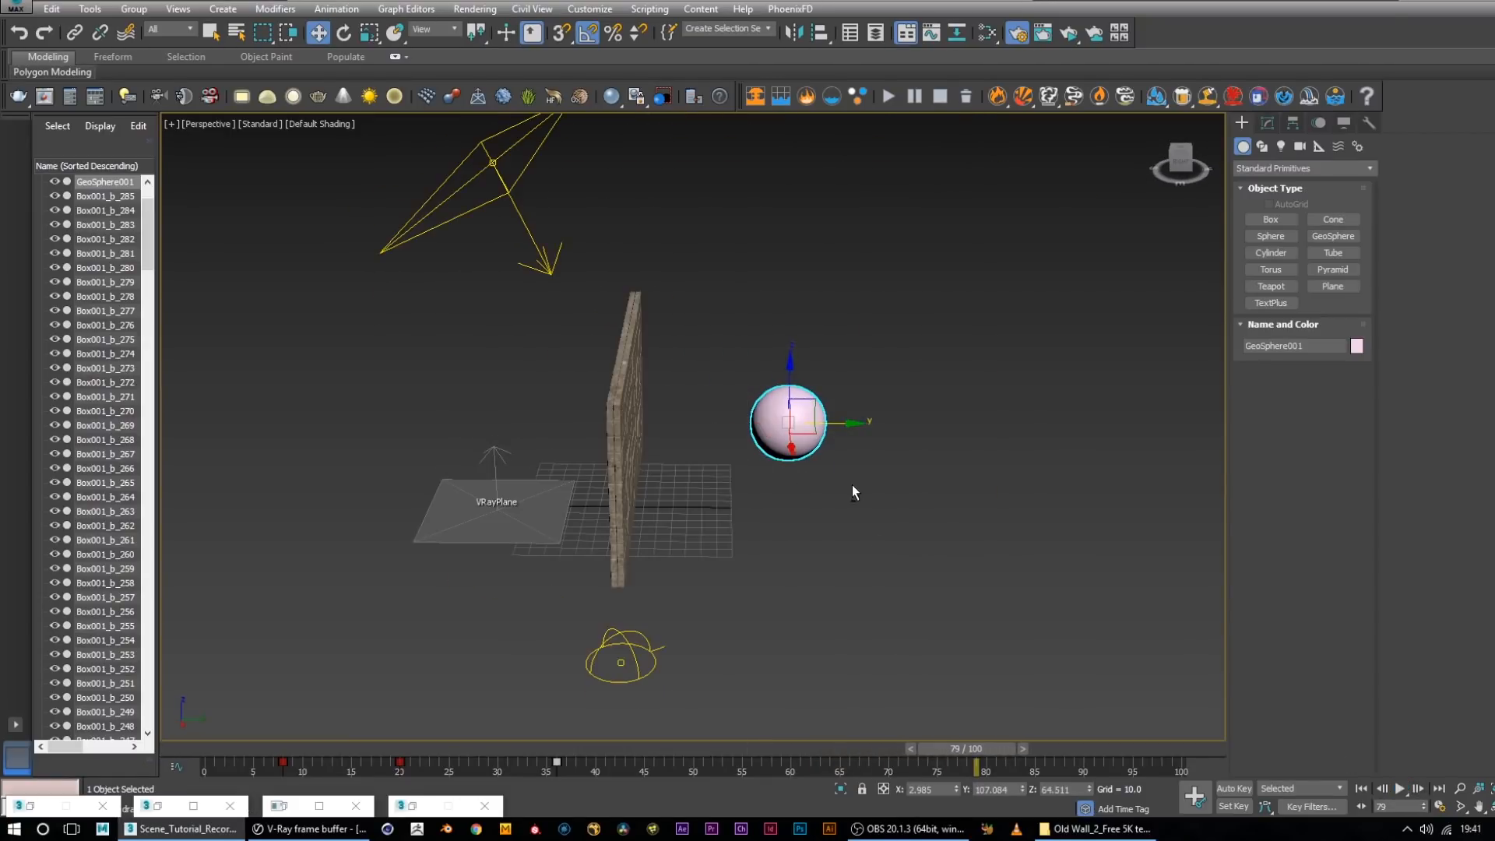
{"action": "middle_click_drag", "start_coordinate": [712, 548], "coordinate": [883, 600], "text": "alt"}
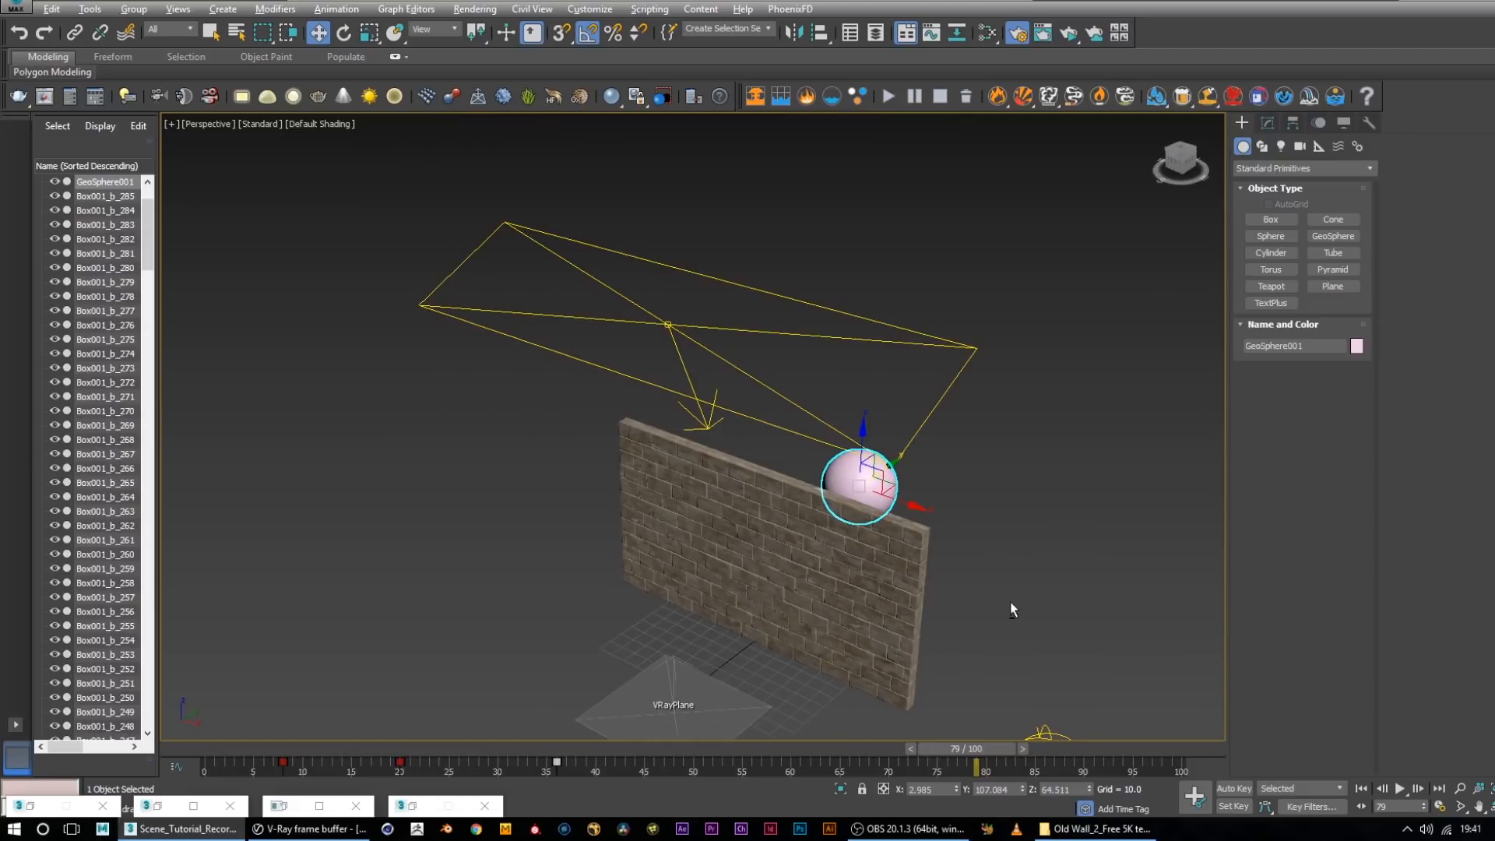
{"action": "middle_click_drag", "start_coordinate": [992, 596], "coordinate": [827, 564], "text": "alt"}
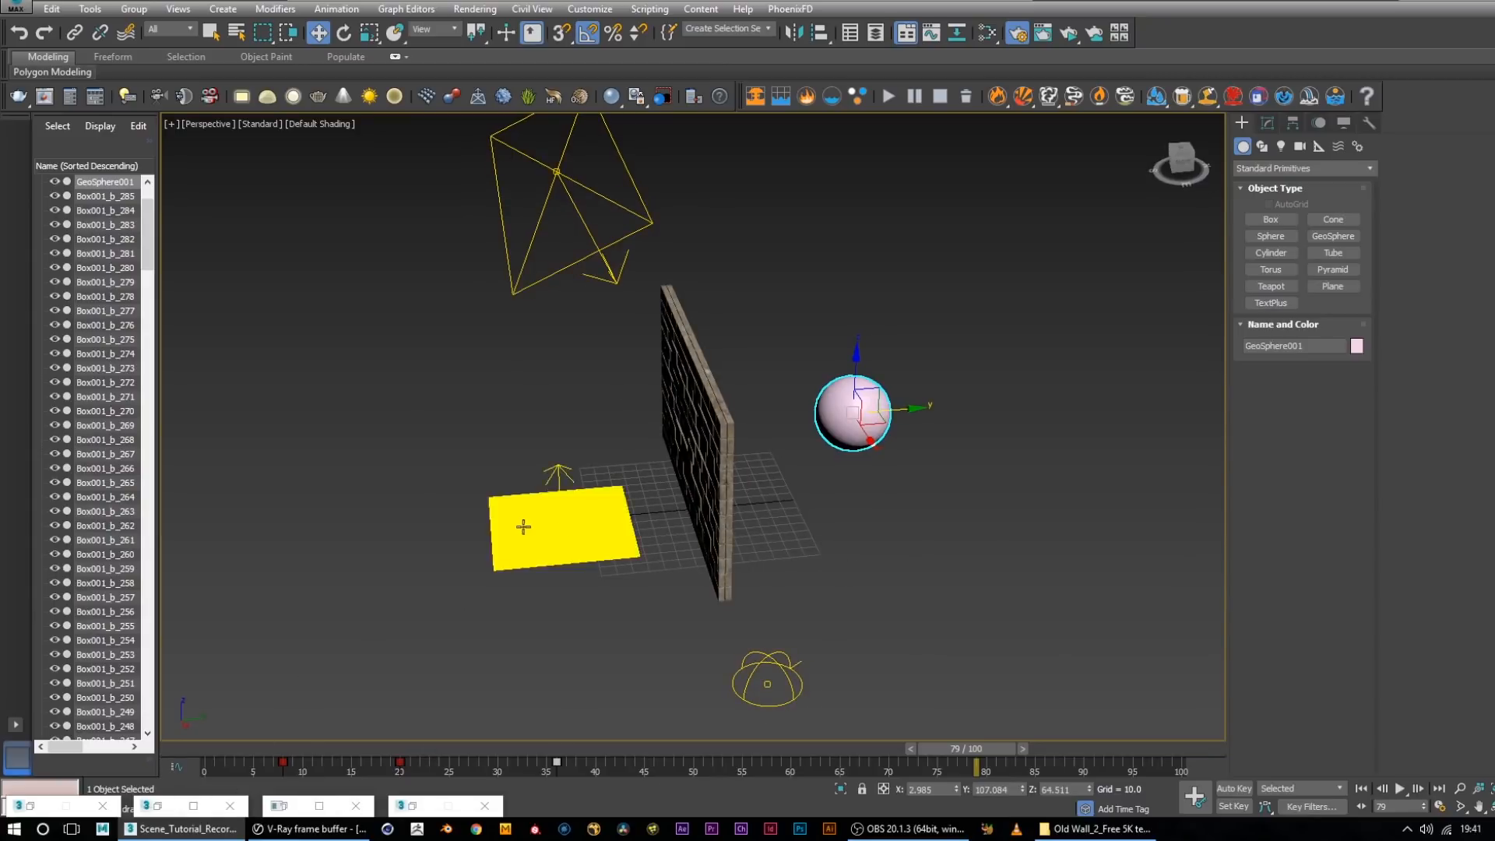
{"action": "middle_click_drag", "start_coordinate": [521, 524], "coordinate": [693, 528], "text": "alt"}
{"action": "middle_click_drag", "start_coordinate": [791, 467], "coordinate": [850, 503], "text": "alt"}
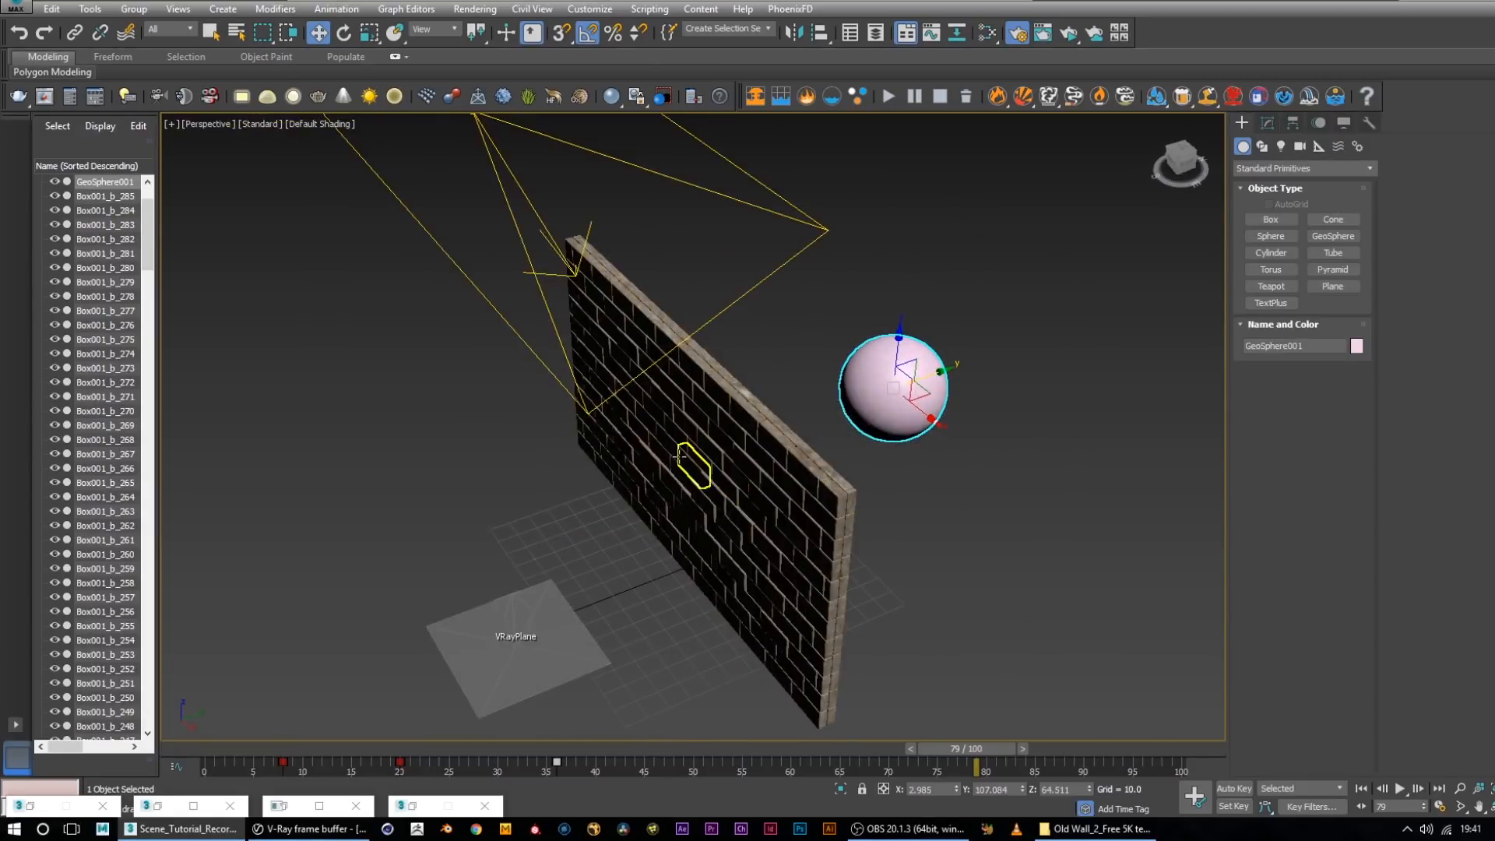
{"action": "middle_click_drag", "start_coordinate": [629, 533], "coordinate": [755, 507], "text": "alt"}
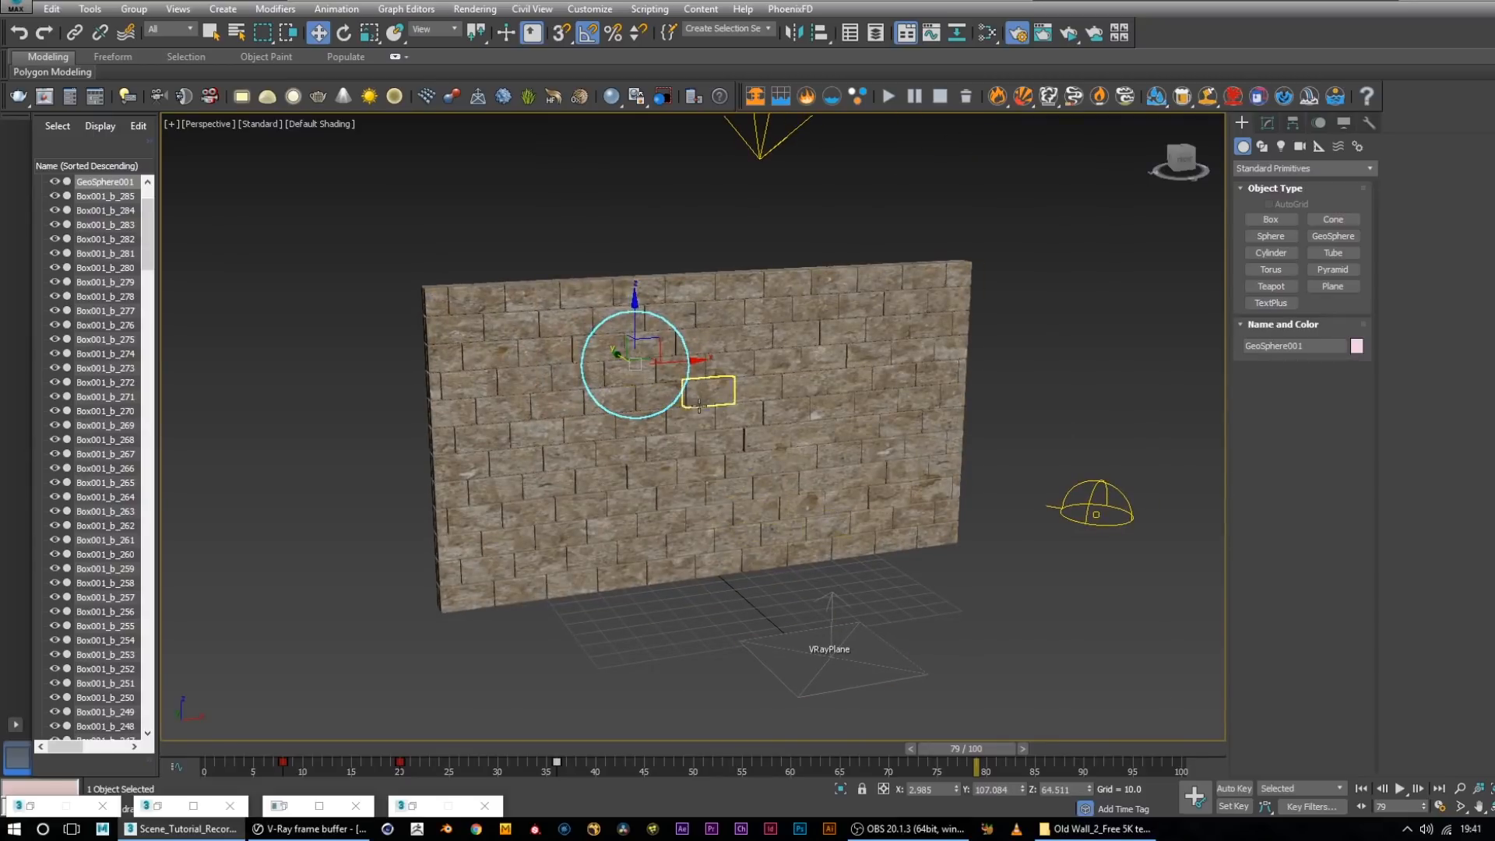
{"action": "middle_click_drag", "start_coordinate": [957, 571], "coordinate": [776, 536], "text": "alt"}
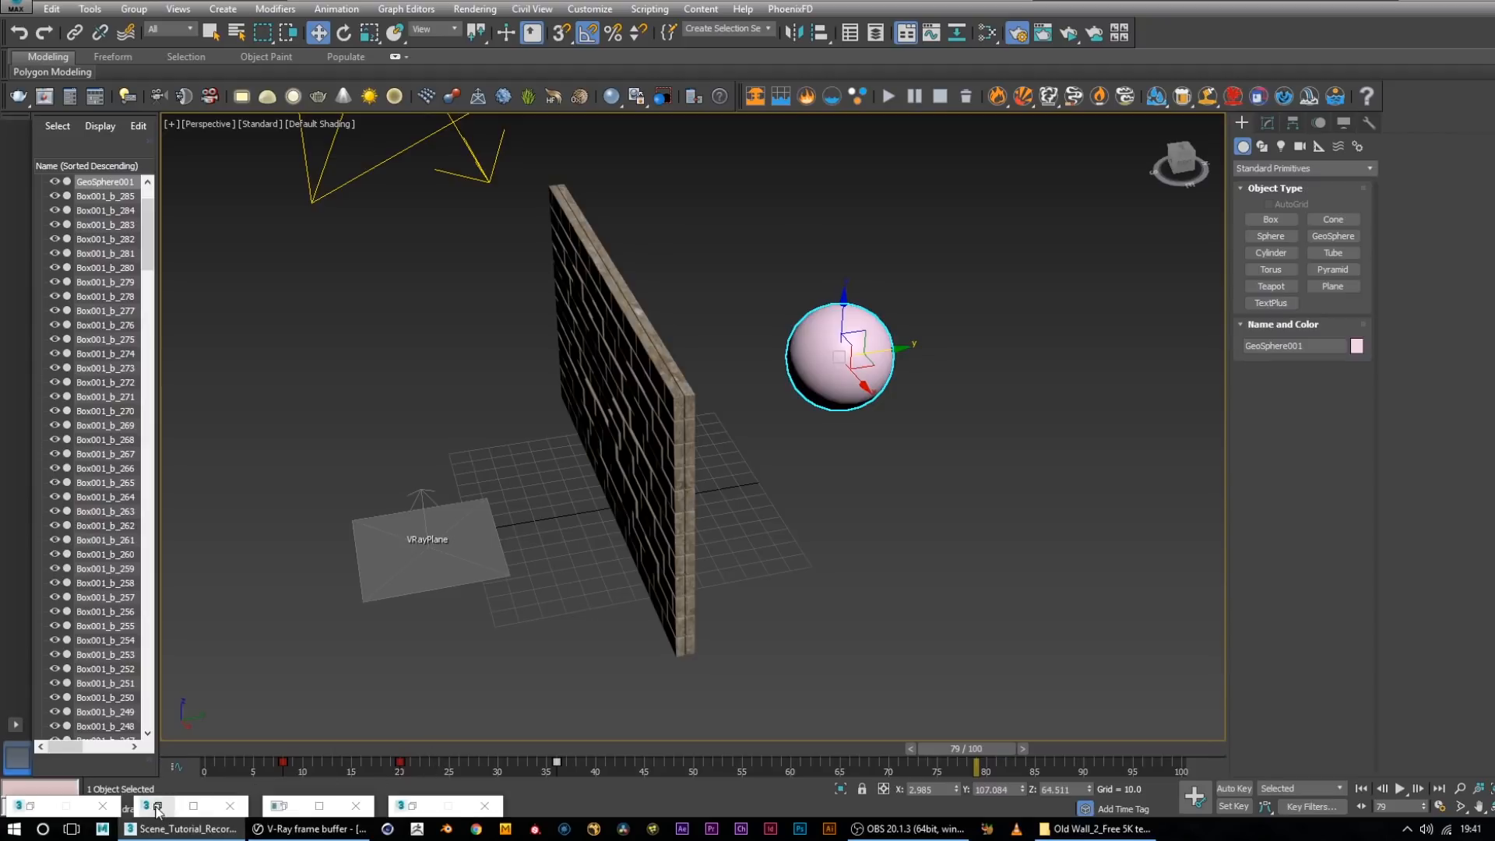
Close the spare minimised window and restore the RayFire floater beside the wall
{"action": "left_click", "coordinate": [194, 806]}
{"action": "left_click", "coordinate": [776, 154]}
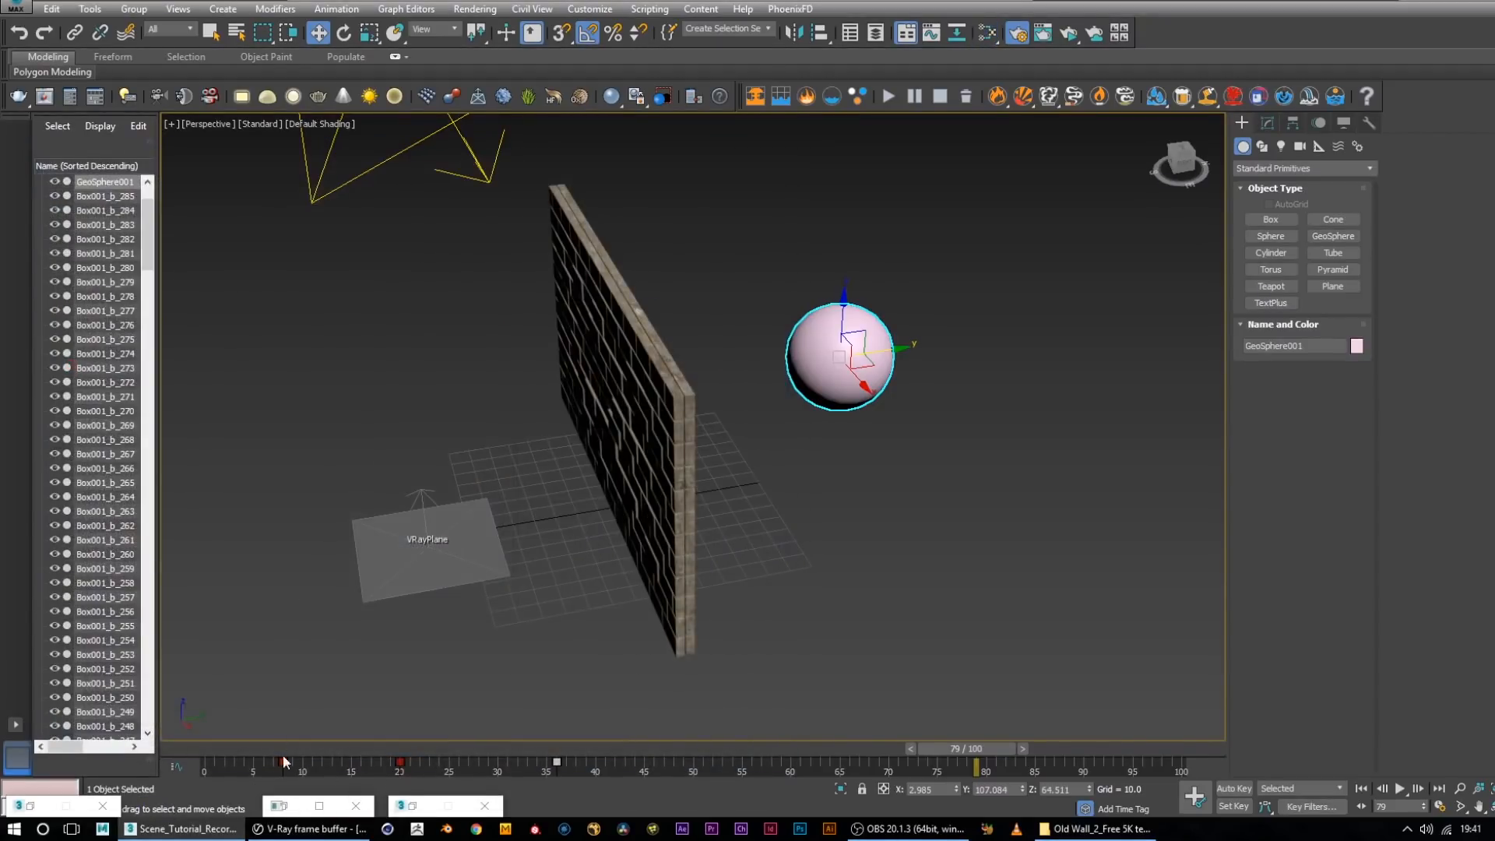
{"action": "right_click", "coordinate": [417, 809]}
{"action": "left_click", "coordinate": [417, 809]}
{"action": "middle_click_drag", "start_coordinate": [623, 514], "coordinate": [841, 489], "text": "alt"}
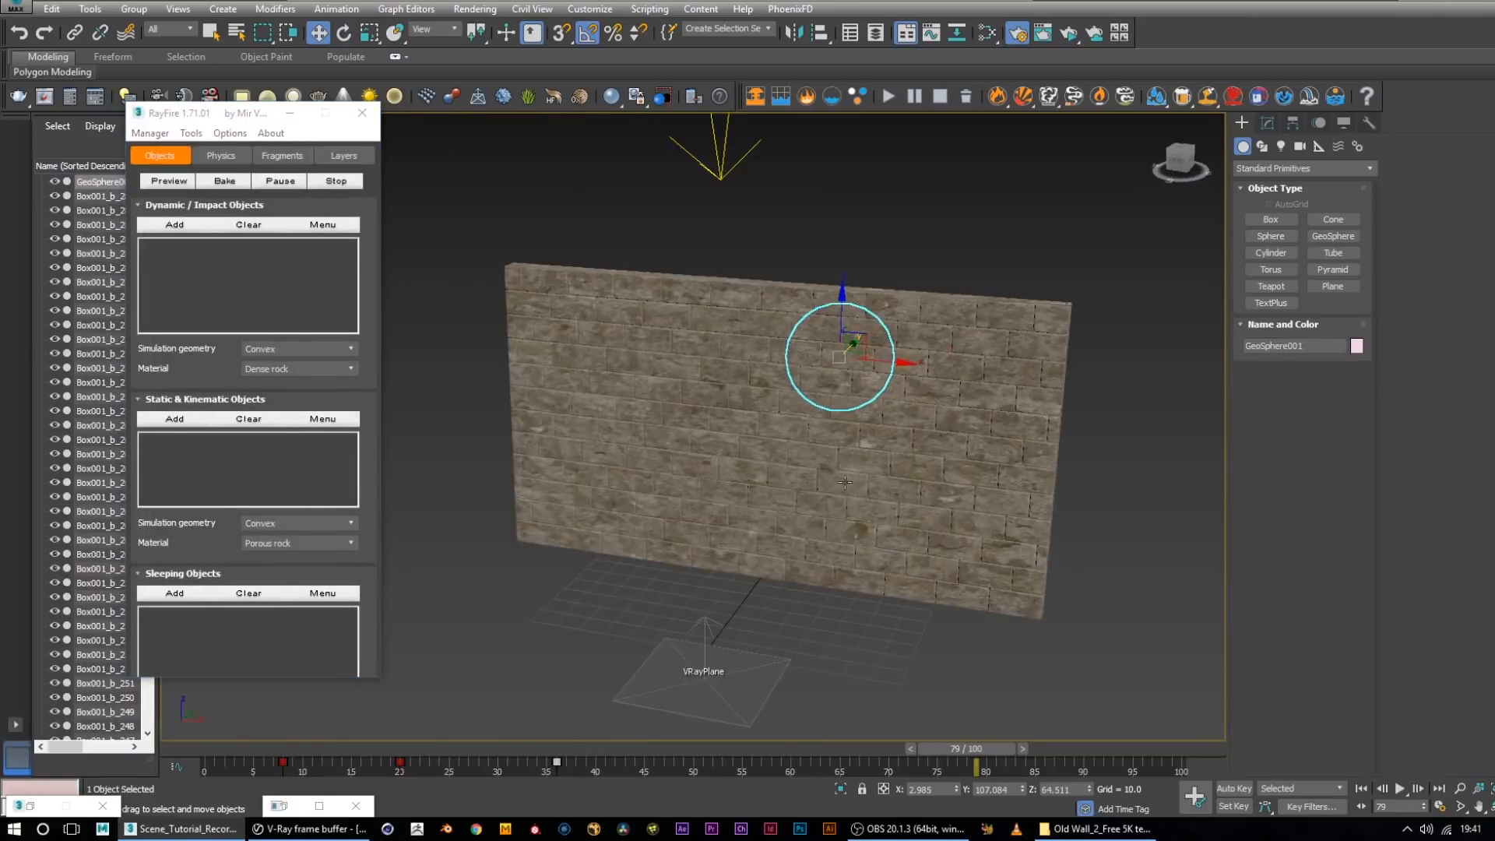
{"action": "scroll", "coordinate": [841, 489], "scroll_direction": "up", "scroll_amount": 4}
{"action": "scroll", "coordinate": [760, 483], "scroll_direction": "down", "scroll_amount": 2}
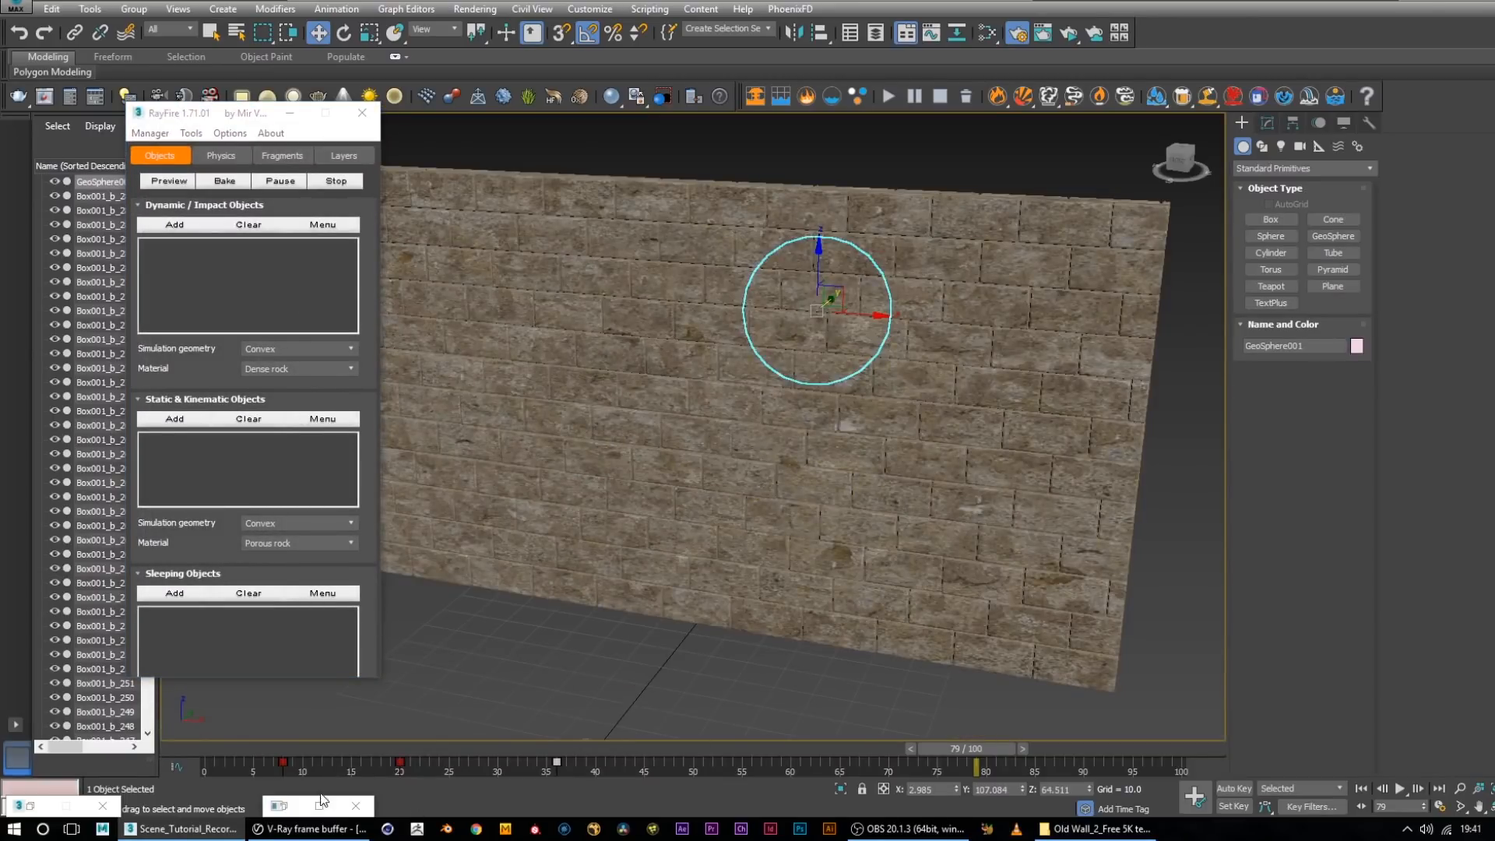
Scrub to frame 19 to locate the impact, return to frame 10 and add seven bricks around the sphere's outline to the selection
{"action": "left_click_drag", "start_coordinate": [961, 744], "coordinate": [393, 747]}
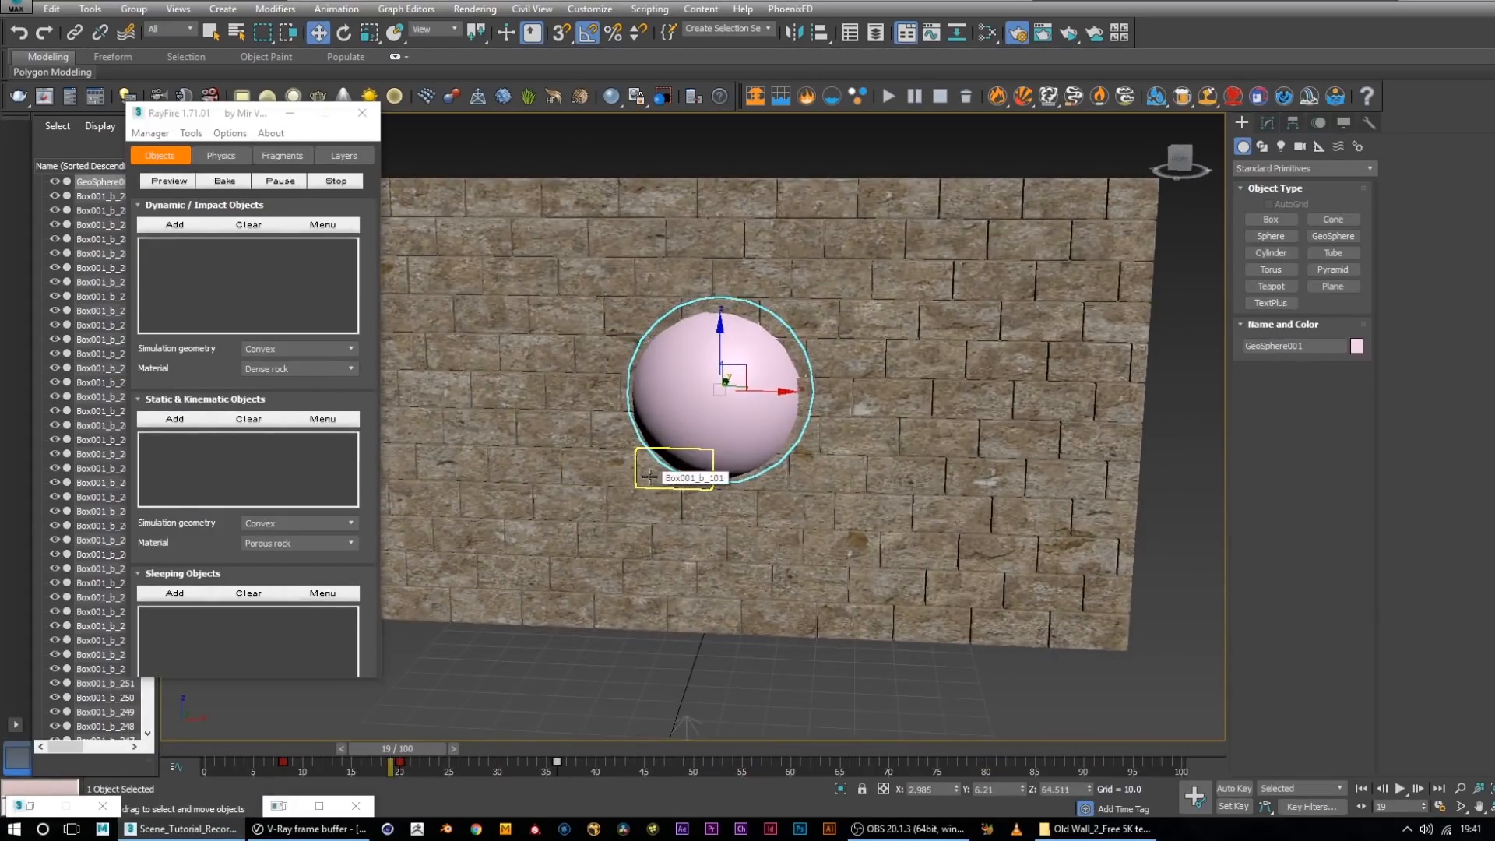
{"action": "left_click", "coordinate": [648, 476], "text": "ctrl"}
{"action": "left_click", "coordinate": [752, 470], "text": "ctrl"}
{"action": "left_click_drag", "start_coordinate": [405, 748], "coordinate": [321, 750]}
{"action": "left_click", "coordinate": [806, 421], "text": "ctrl"}
{"action": "left_click", "coordinate": [813, 397], "text": "ctrl"}
{"action": "left_click", "coordinate": [658, 393], "text": "ctrl"}
{"action": "left_click", "coordinate": [610, 346], "text": "ctrl"}
{"action": "left_click", "coordinate": [649, 318], "text": "ctrl"}
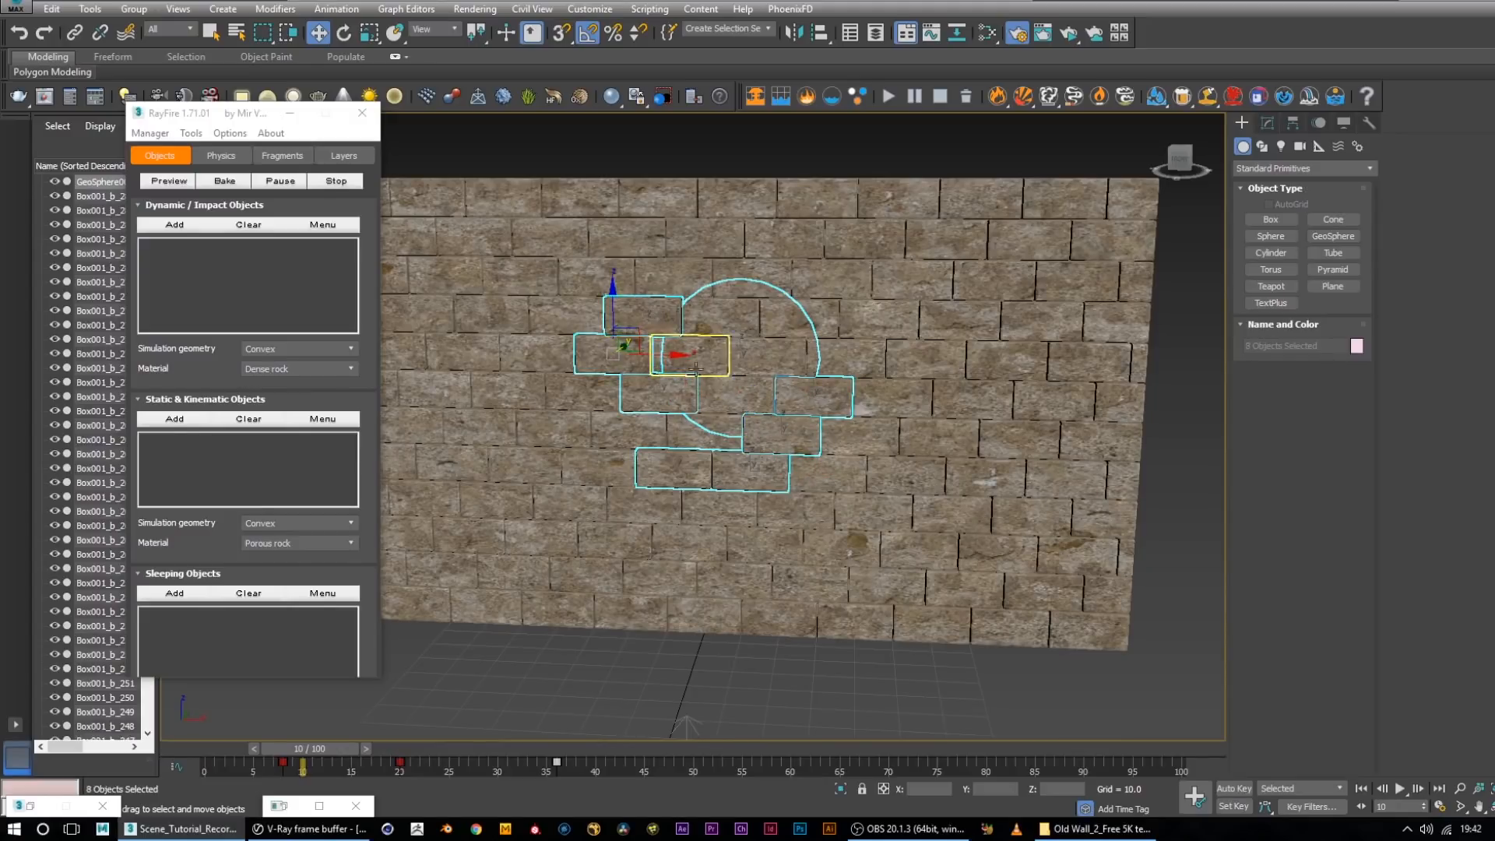
Add the remaining bricks inside the sphere's impact outline on the wall's back face to the selection
{"action": "left_click", "coordinate": [720, 408], "text": "ctrl"}
{"action": "key", "text": "ctrl+z"}
{"action": "left_click", "coordinate": [737, 388], "text": "ctrl"}
{"action": "left_click", "coordinate": [702, 360], "text": "ctrl"}
{"action": "left_click", "coordinate": [759, 360], "text": "ctrl"}
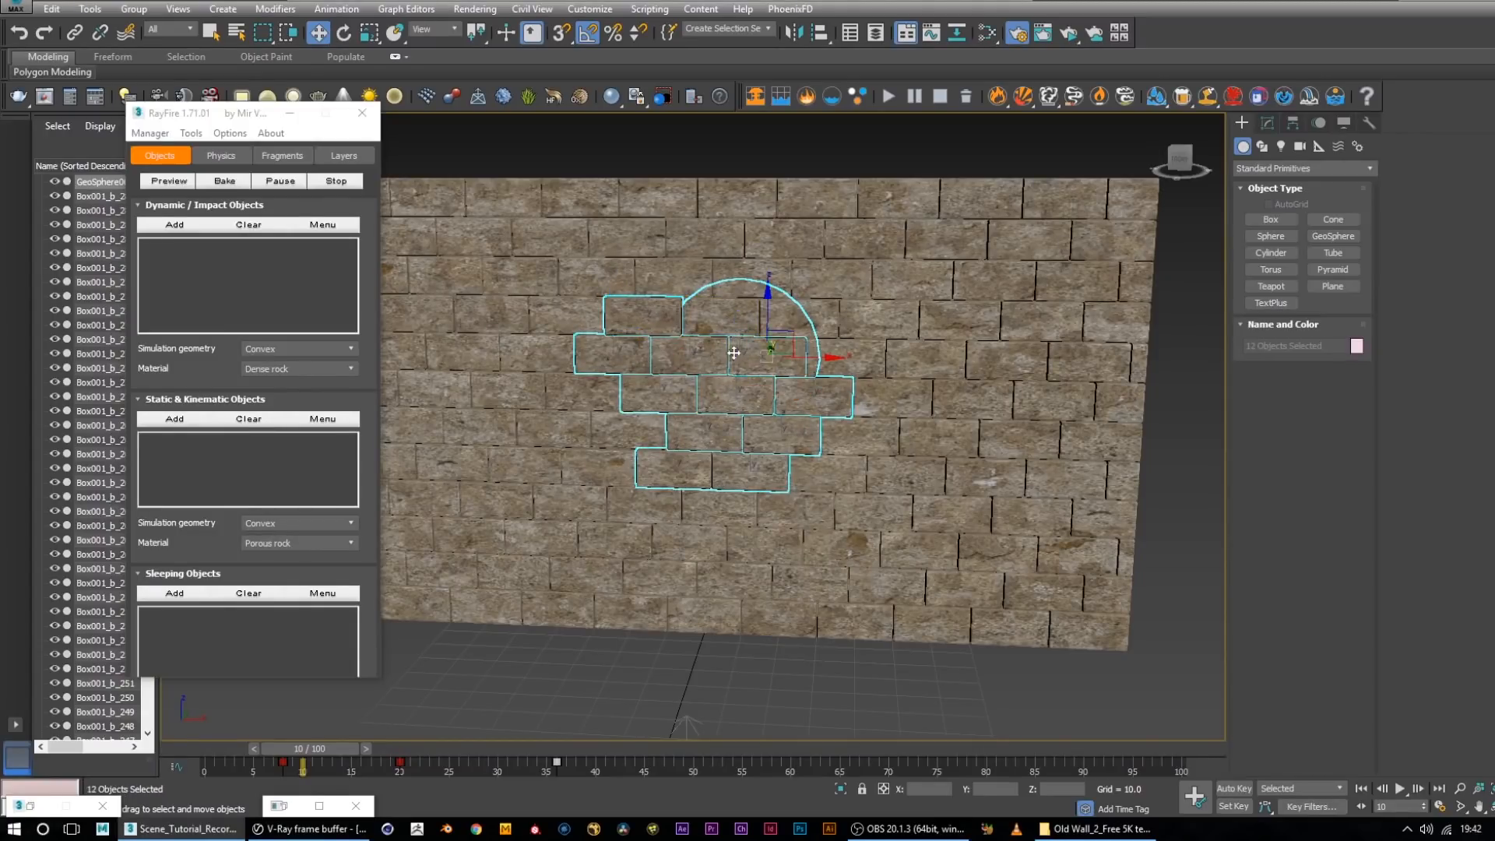
{"action": "left_click", "coordinate": [735, 313], "text": "ctrl"}
Add the bricks around the impact area on the wall's sphere-facing side to the selection
{"action": "middle_click_drag", "start_coordinate": [646, 442], "coordinate": [766, 454], "text": "alt"}
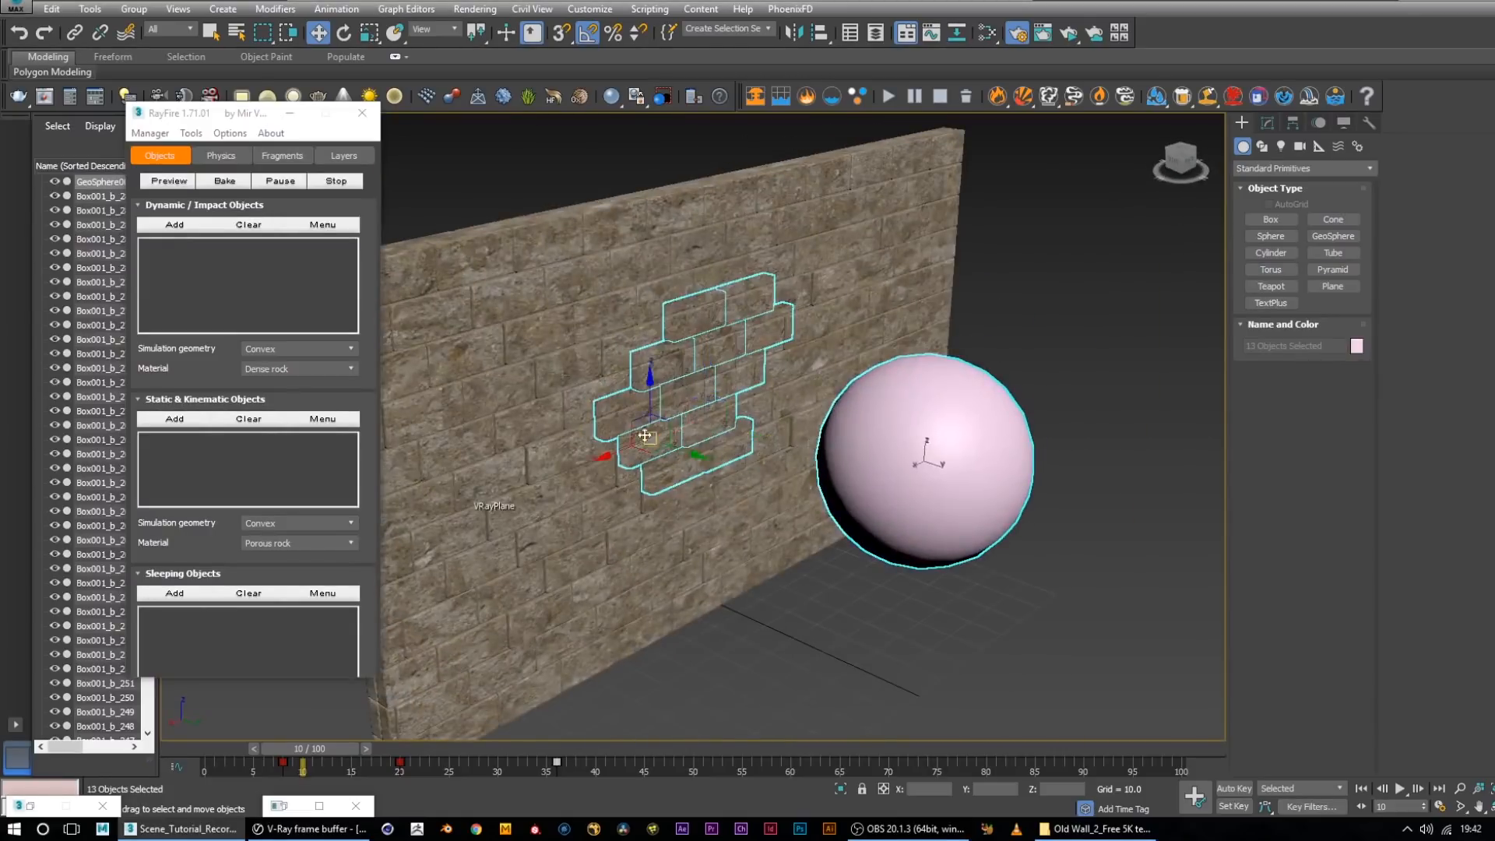
{"action": "left_click", "coordinate": [619, 425], "text": "ctrl"}
{"action": "left_click", "coordinate": [676, 401], "text": "ctrl"}
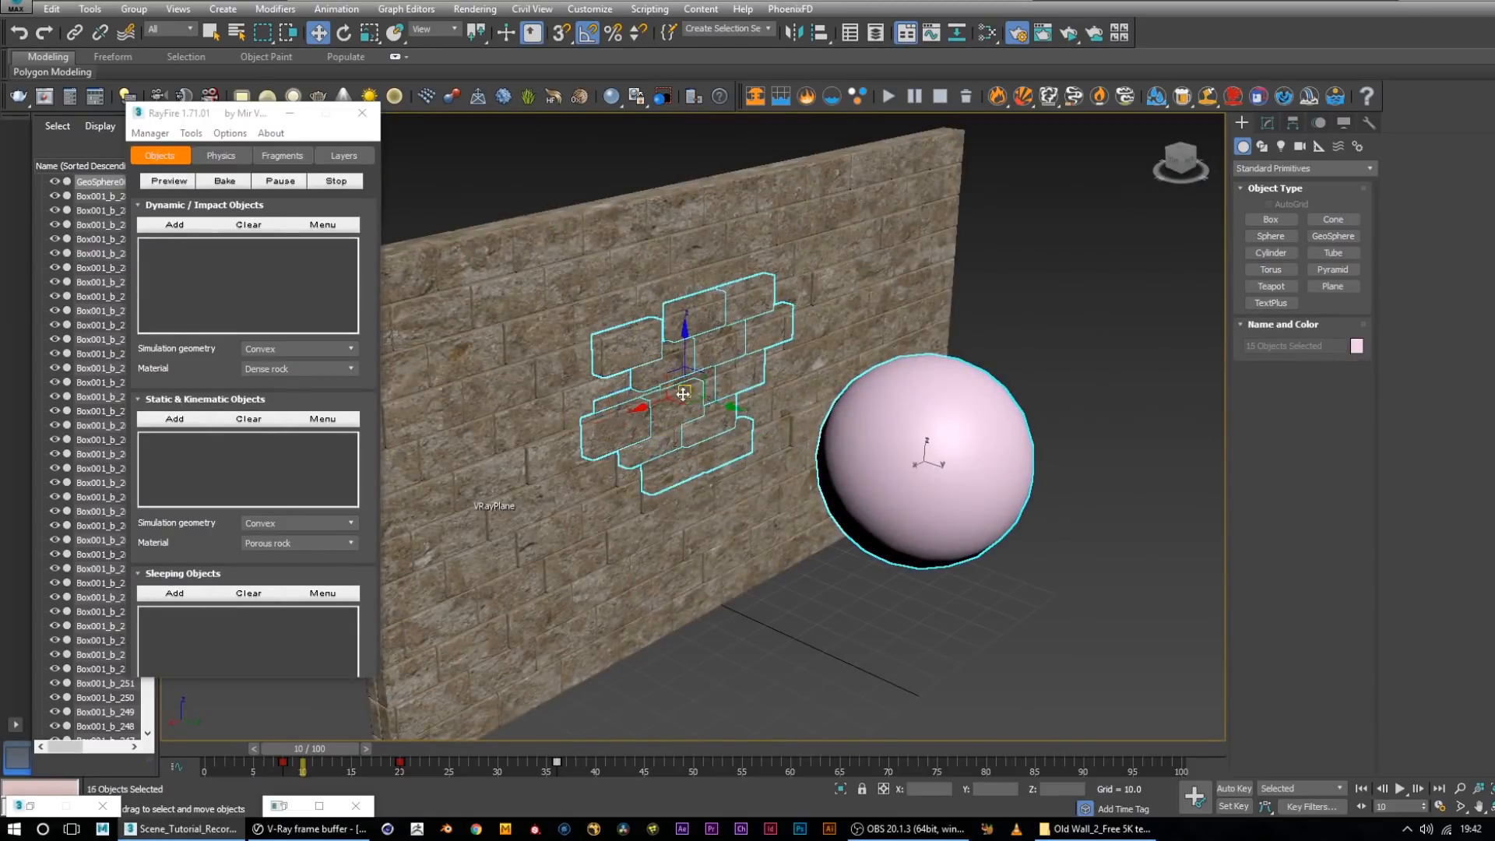
{"action": "left_click", "coordinate": [666, 367], "text": "ctrl"}
{"action": "left_click", "coordinate": [726, 389], "text": "ctrl"}
{"action": "left_click", "coordinate": [704, 363], "text": "ctrl"}
{"action": "left_click", "coordinate": [696, 433], "text": "ctrl"}
{"action": "left_click", "coordinate": [715, 461], "text": "ctrl"}
{"action": "left_click", "coordinate": [652, 296], "text": "ctrl"}
{"action": "left_click", "coordinate": [759, 344], "text": "ctrl"}
{"action": "left_click", "coordinate": [774, 374], "text": "ctrl"}
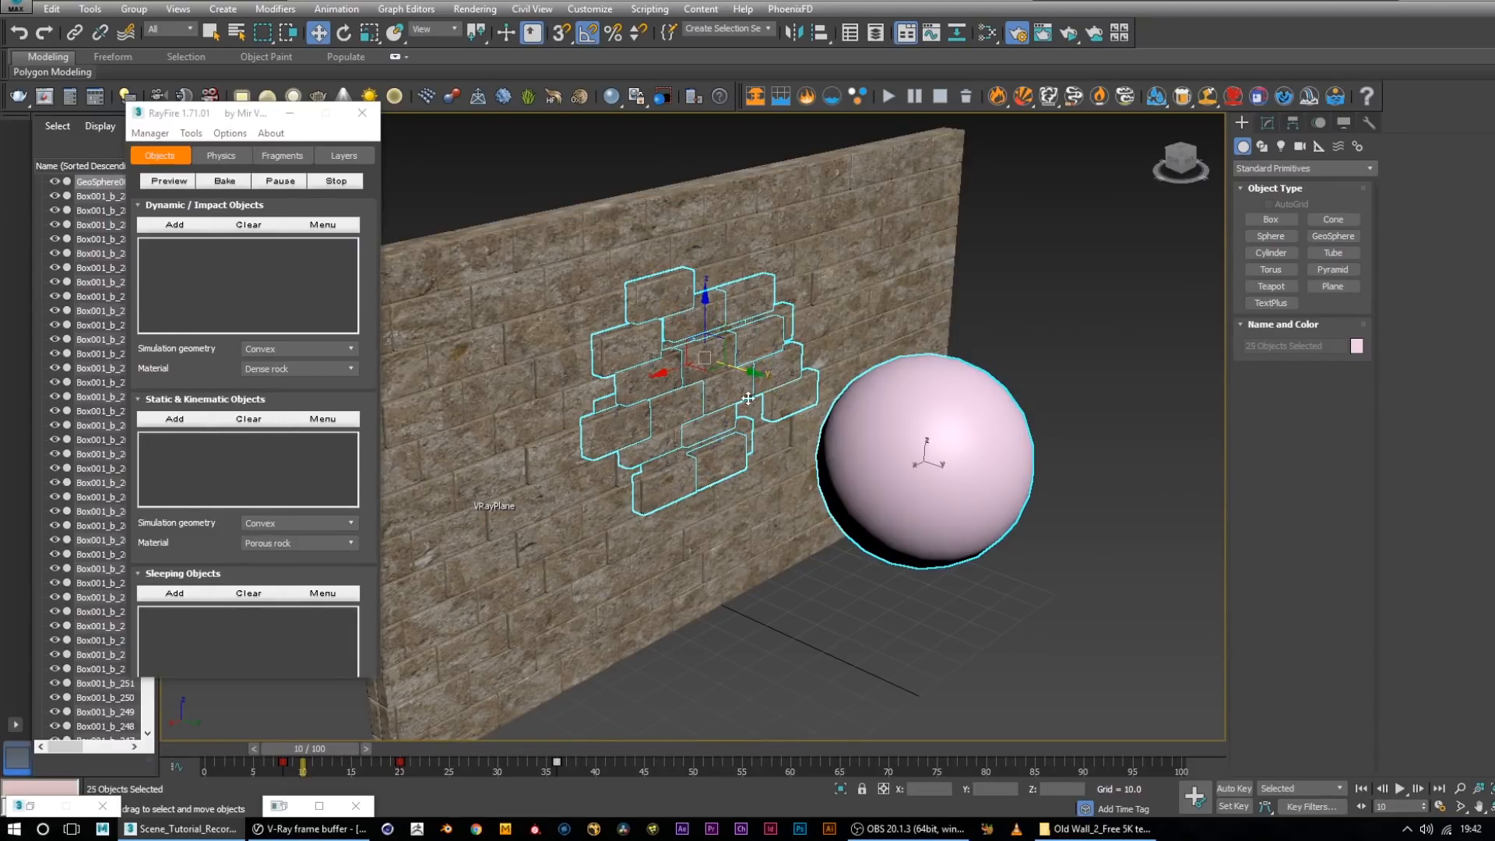
Add the last stray bricks at the edges of the impact area and put the whole selection into RayFire's Dynamic / Impact Objects
{"action": "left_click", "coordinate": [595, 393], "text": "ctrl"}
{"action": "middle_click_drag", "start_coordinate": [595, 394], "coordinate": [805, 392], "text": "alt"}
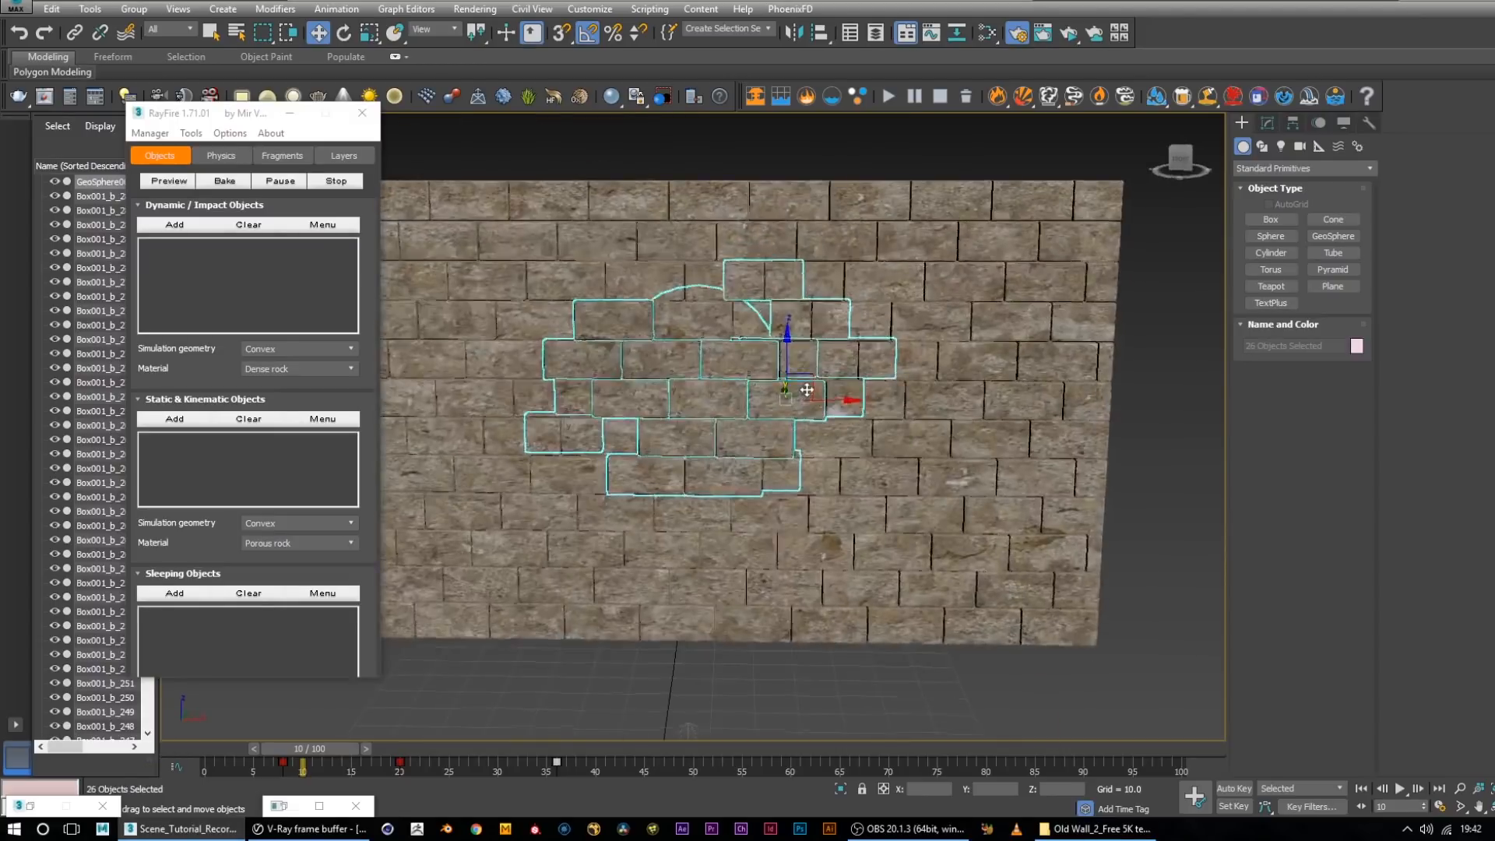
{"action": "left_click", "coordinate": [654, 285], "text": "ctrl"}
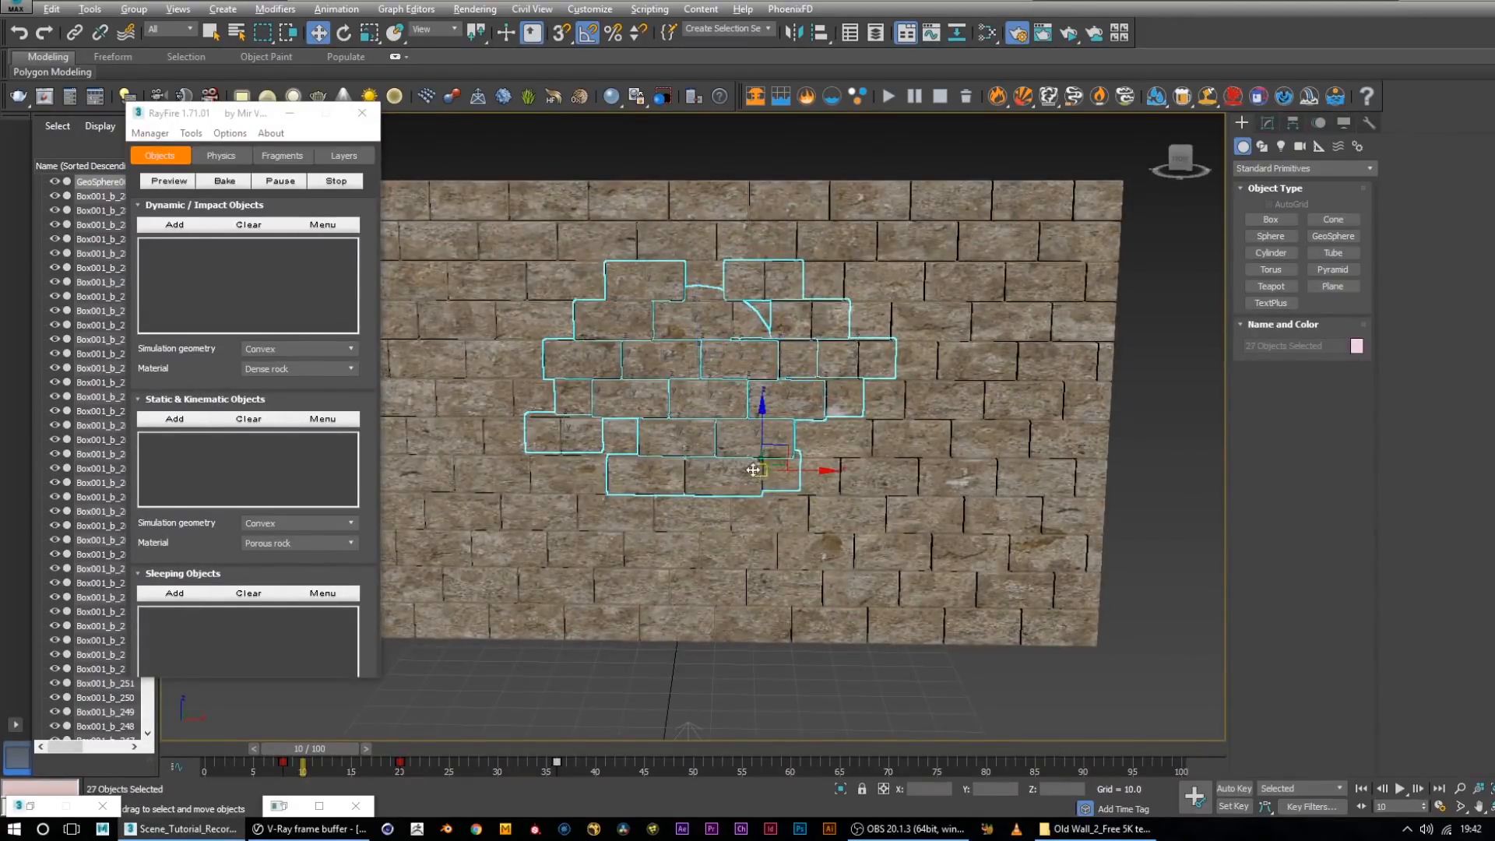
{"action": "left_click", "coordinate": [693, 510], "text": "ctrl"}
{"action": "middle_click_drag", "start_coordinate": [693, 510], "coordinate": [622, 445], "text": "alt"}
{"action": "left_click", "coordinate": [618, 442], "text": "ctrl"}
{"action": "key", "text": "f"}
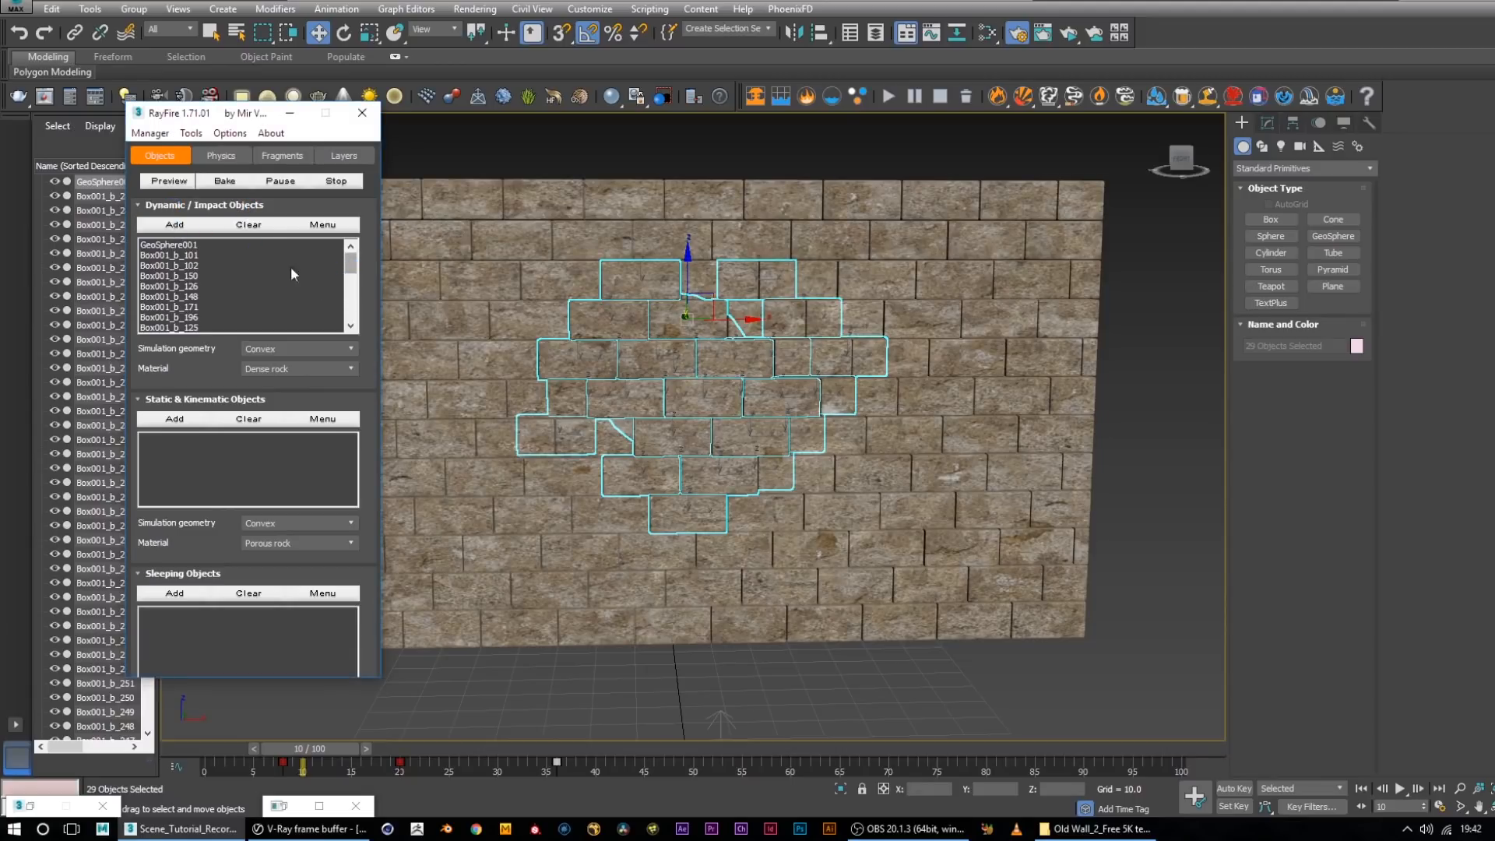
Try to remove the sphere GeoSphere001 from RayFire's Dynamic / Impact Objects
{"action": "middle_click_drag", "start_coordinate": [789, 283], "coordinate": [615, 420], "text": "alt"}
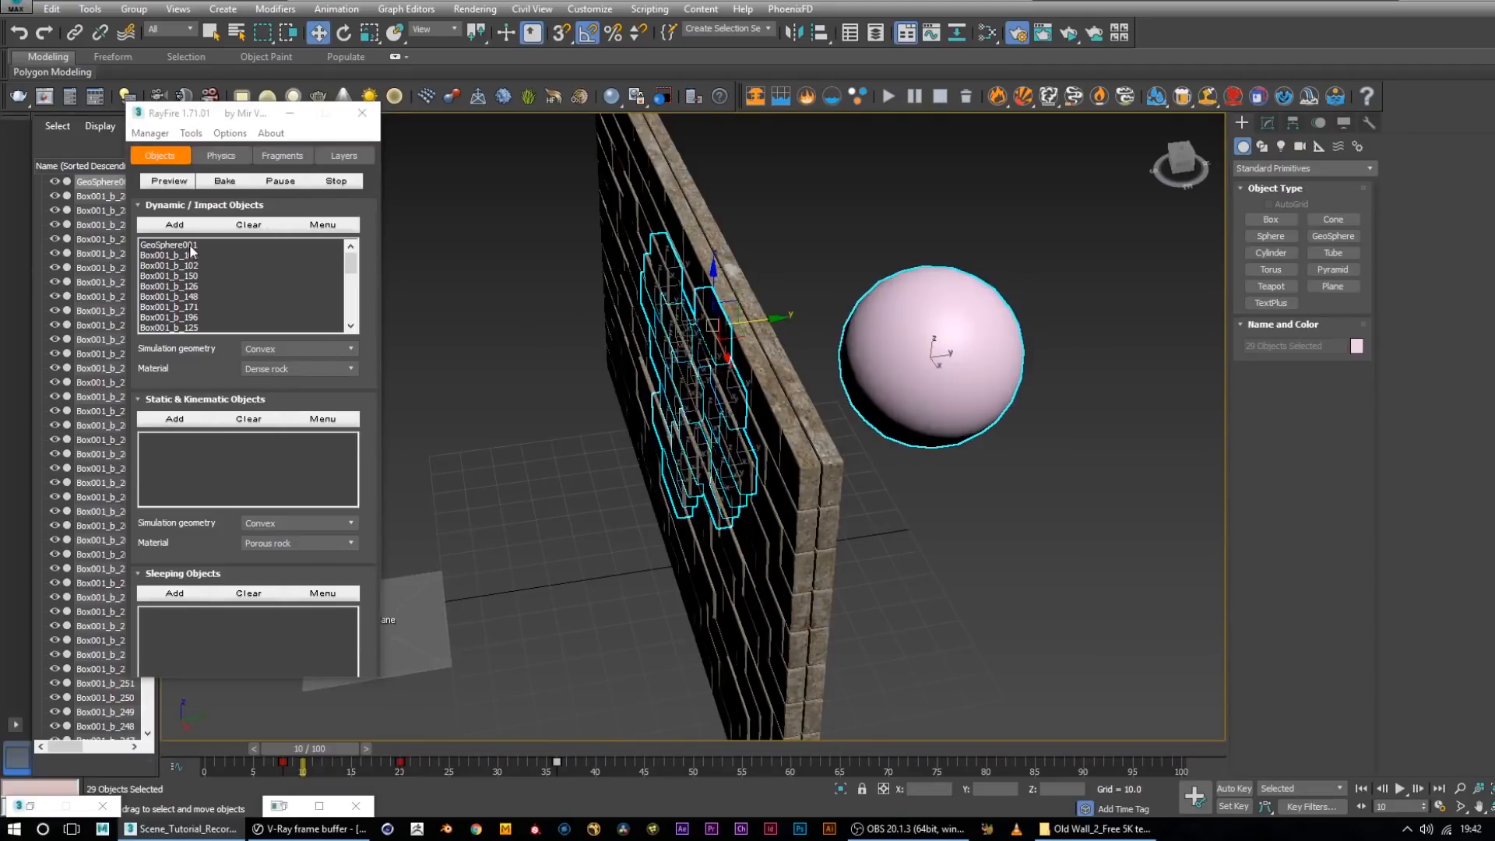
{"action": "left_click", "coordinate": [218, 245]}
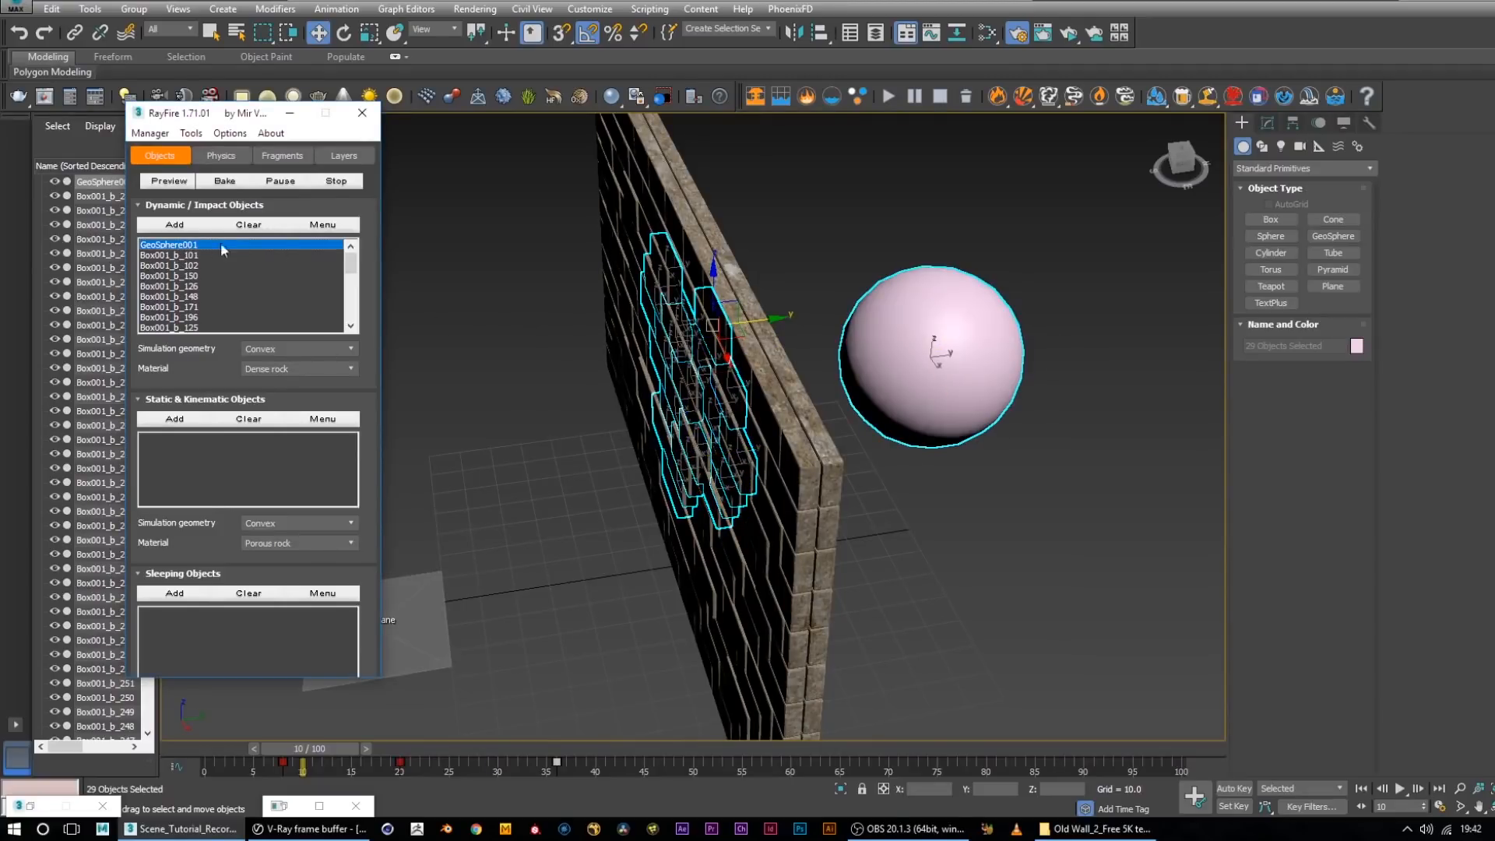
{"action": "left_click", "coordinate": [324, 226]}
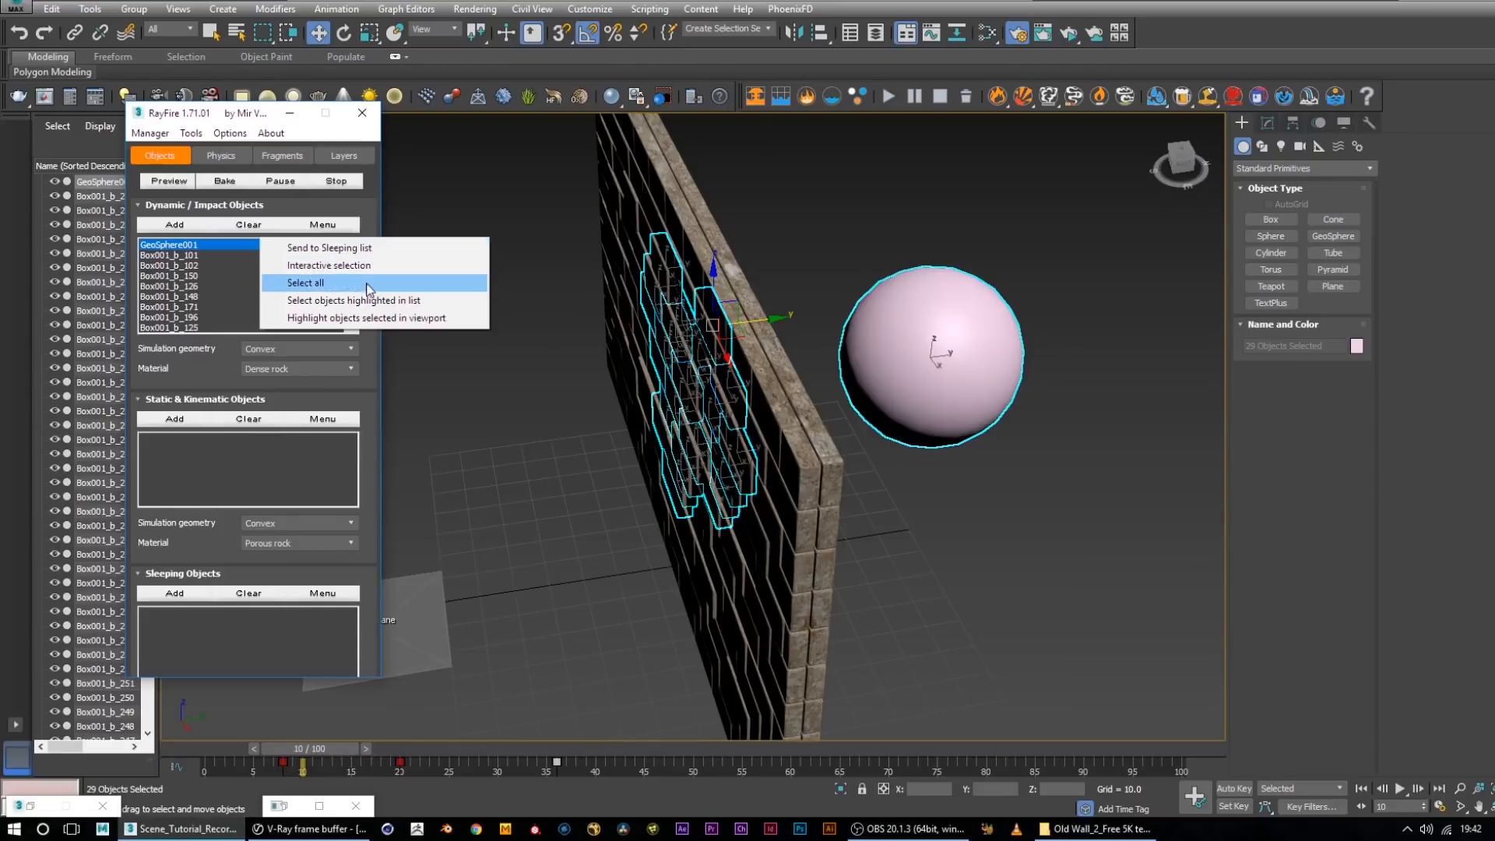
{"action": "left_click", "coordinate": [184, 244]}
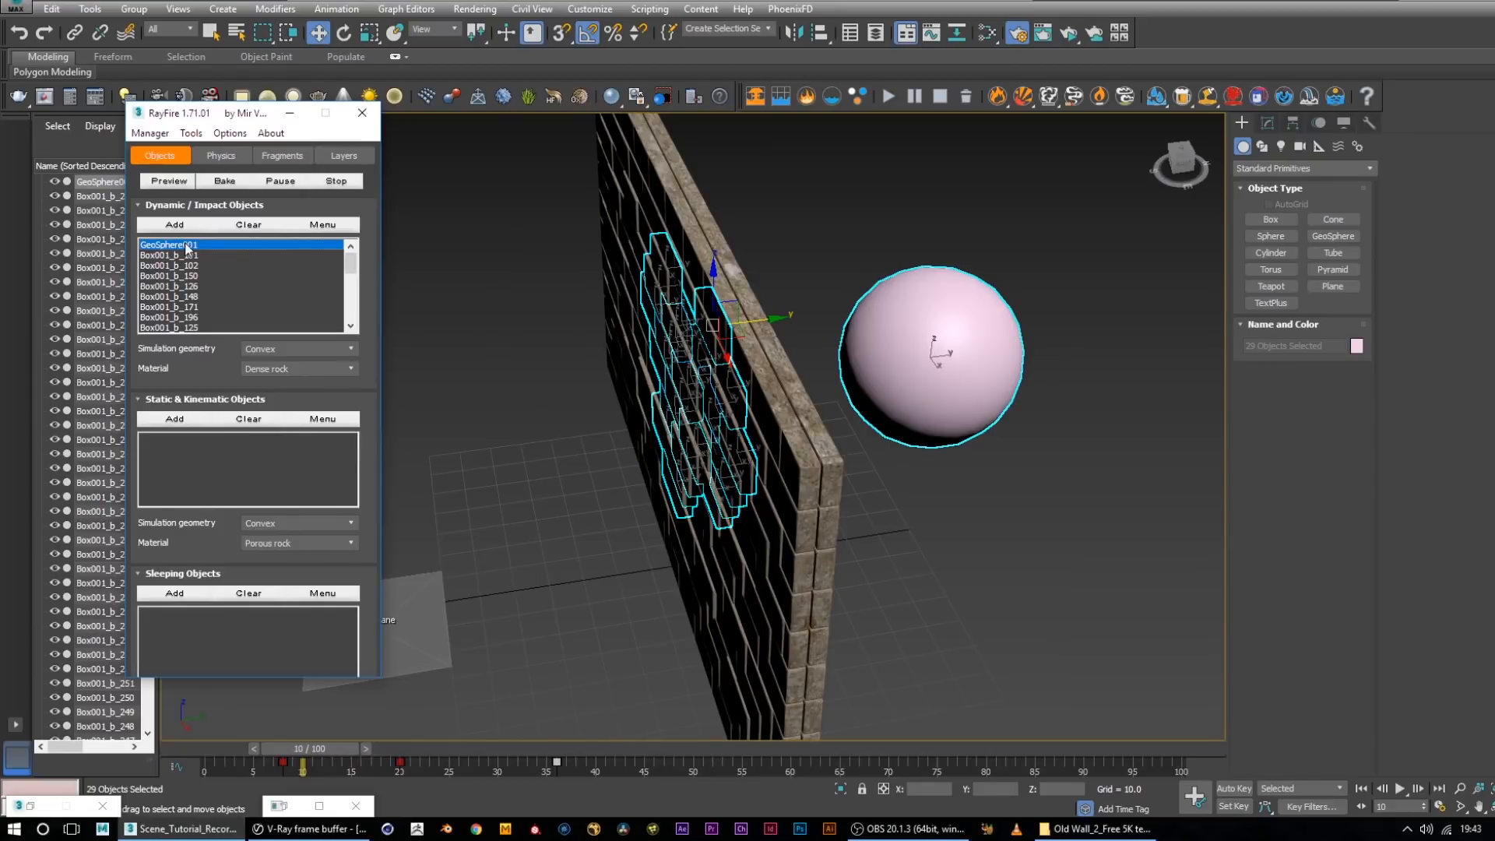
{"action": "key", "text": "Delete"}
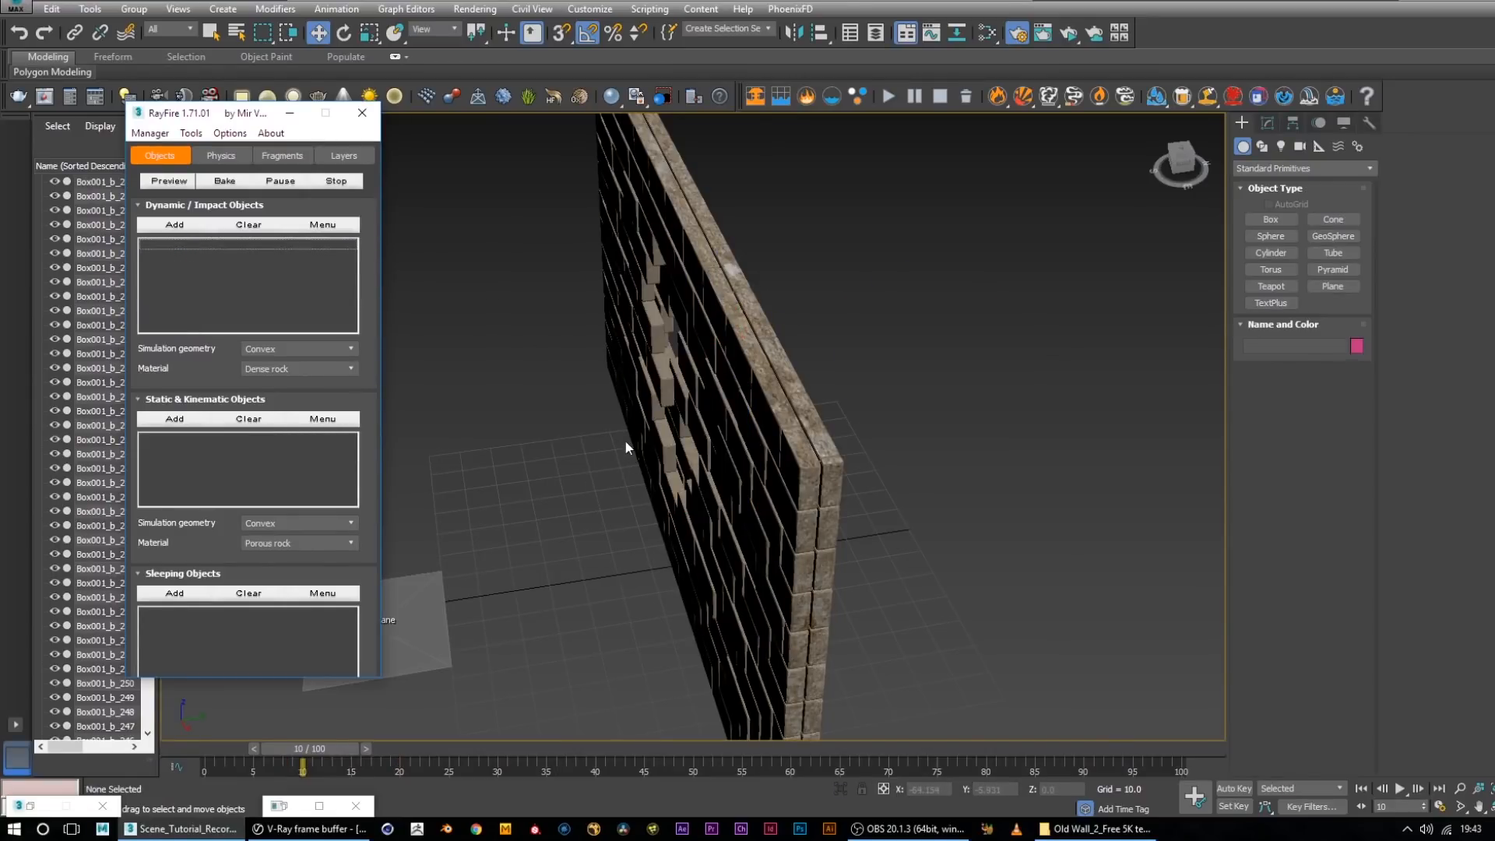
{"action": "key", "text": "ctrl+z"}
Clear the Dynamic / Impact Objects, deselect the sphere and refill the list with only the selected bricks
{"action": "middle_click_drag", "start_coordinate": [452, 357], "coordinate": [545, 398], "text": "alt"}
{"action": "left_click", "coordinate": [248, 224]}
{"action": "scroll", "coordinate": [845, 399], "scroll_direction": "down", "scroll_amount": 4}
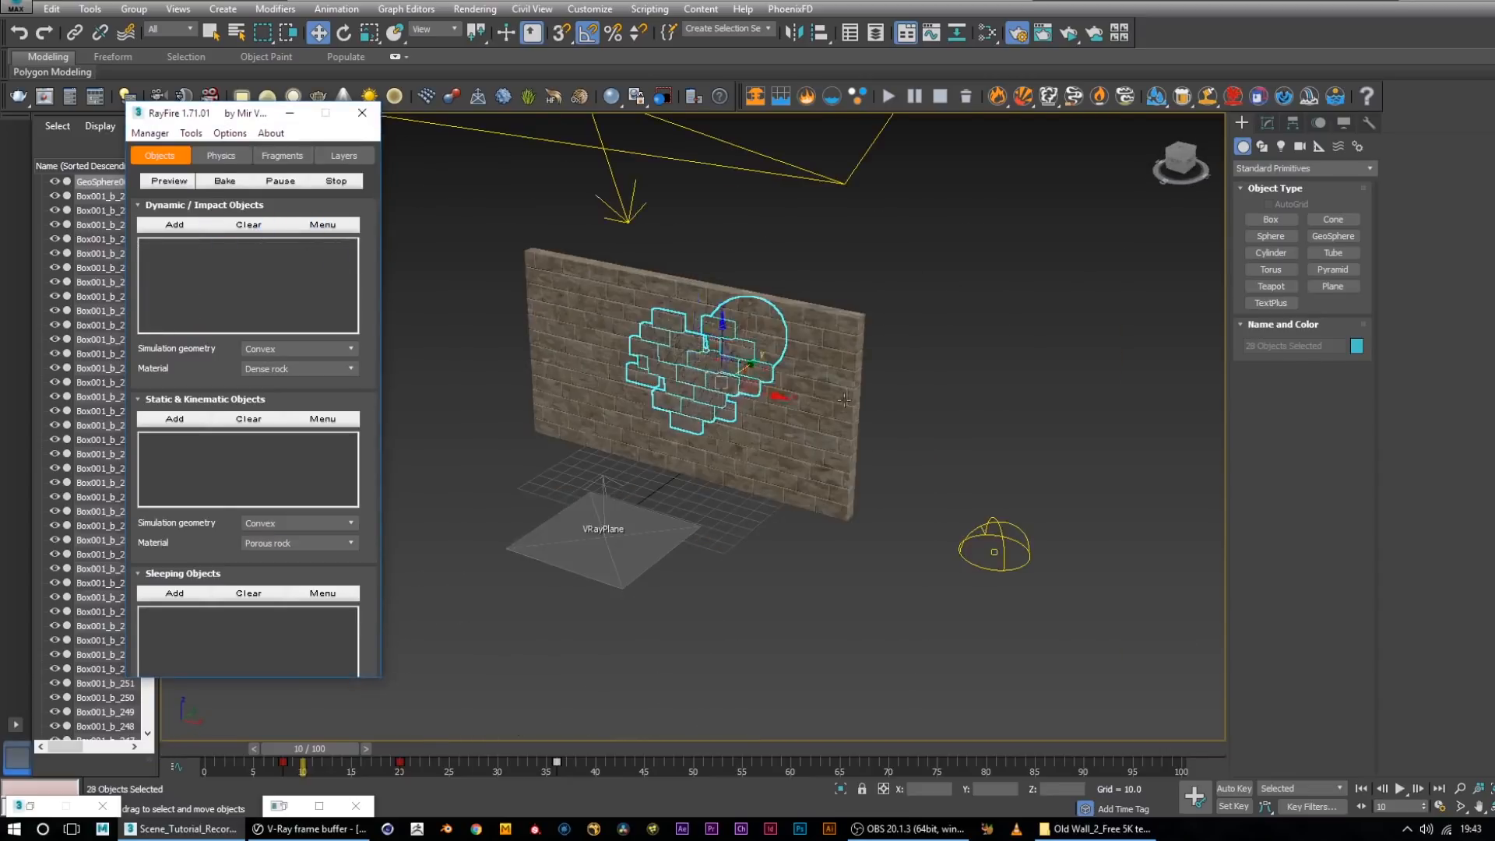
{"action": "middle_click_drag", "start_coordinate": [845, 400], "coordinate": [790, 441], "text": "alt"}
{"action": "left_click", "coordinate": [787, 335], "text": "alt"}
{"action": "middle_click_drag", "start_coordinate": [497, 425], "coordinate": [524, 399], "text": "alt"}
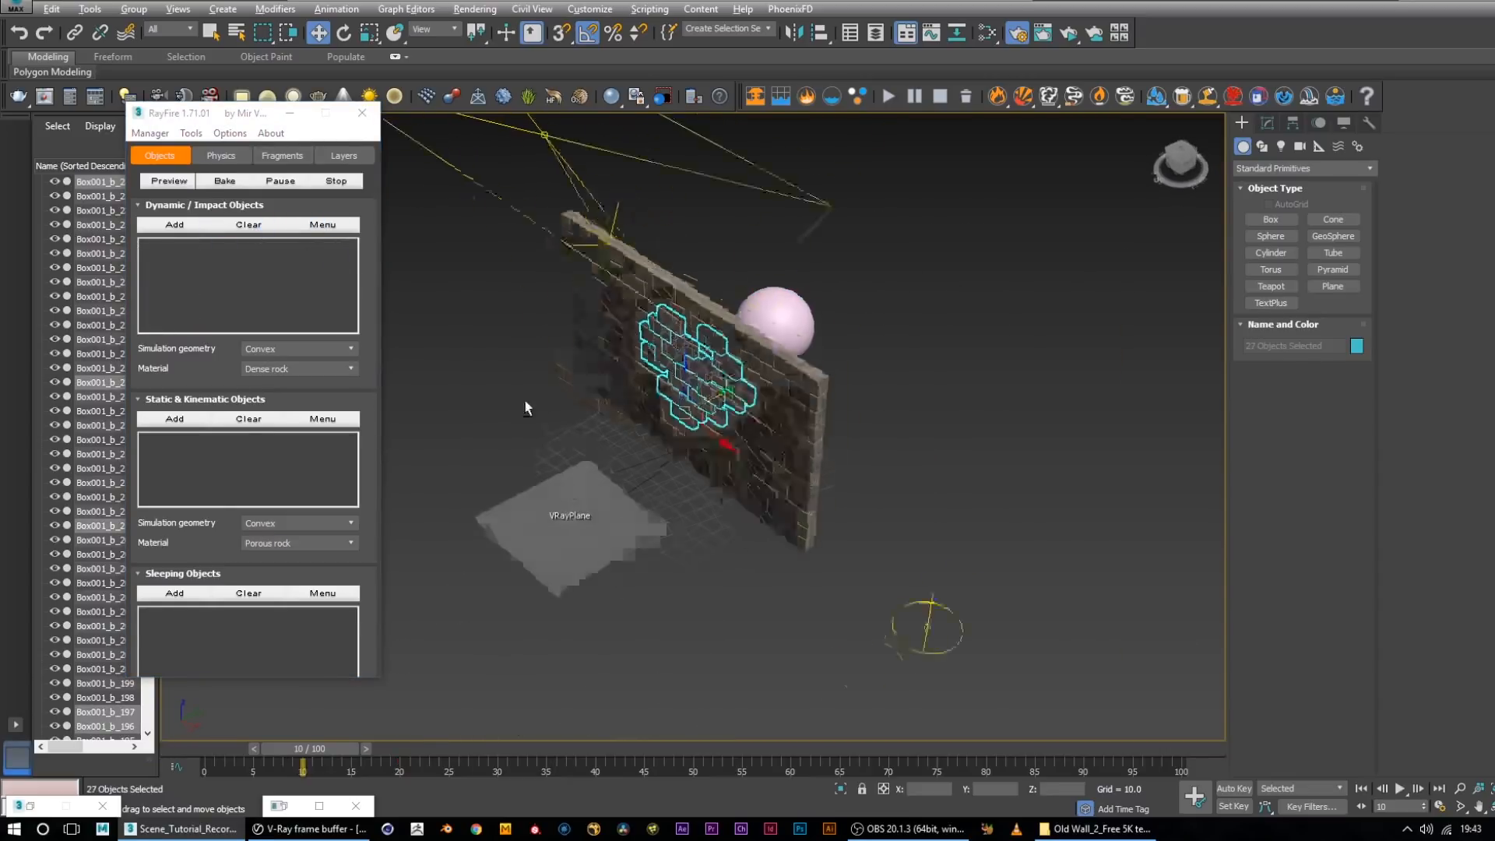
{"action": "left_click", "coordinate": [175, 226]}
{"action": "scroll", "coordinate": [349, 268], "scroll_direction": "down", "scroll_amount": 2}
{"action": "key", "text": "alt"}
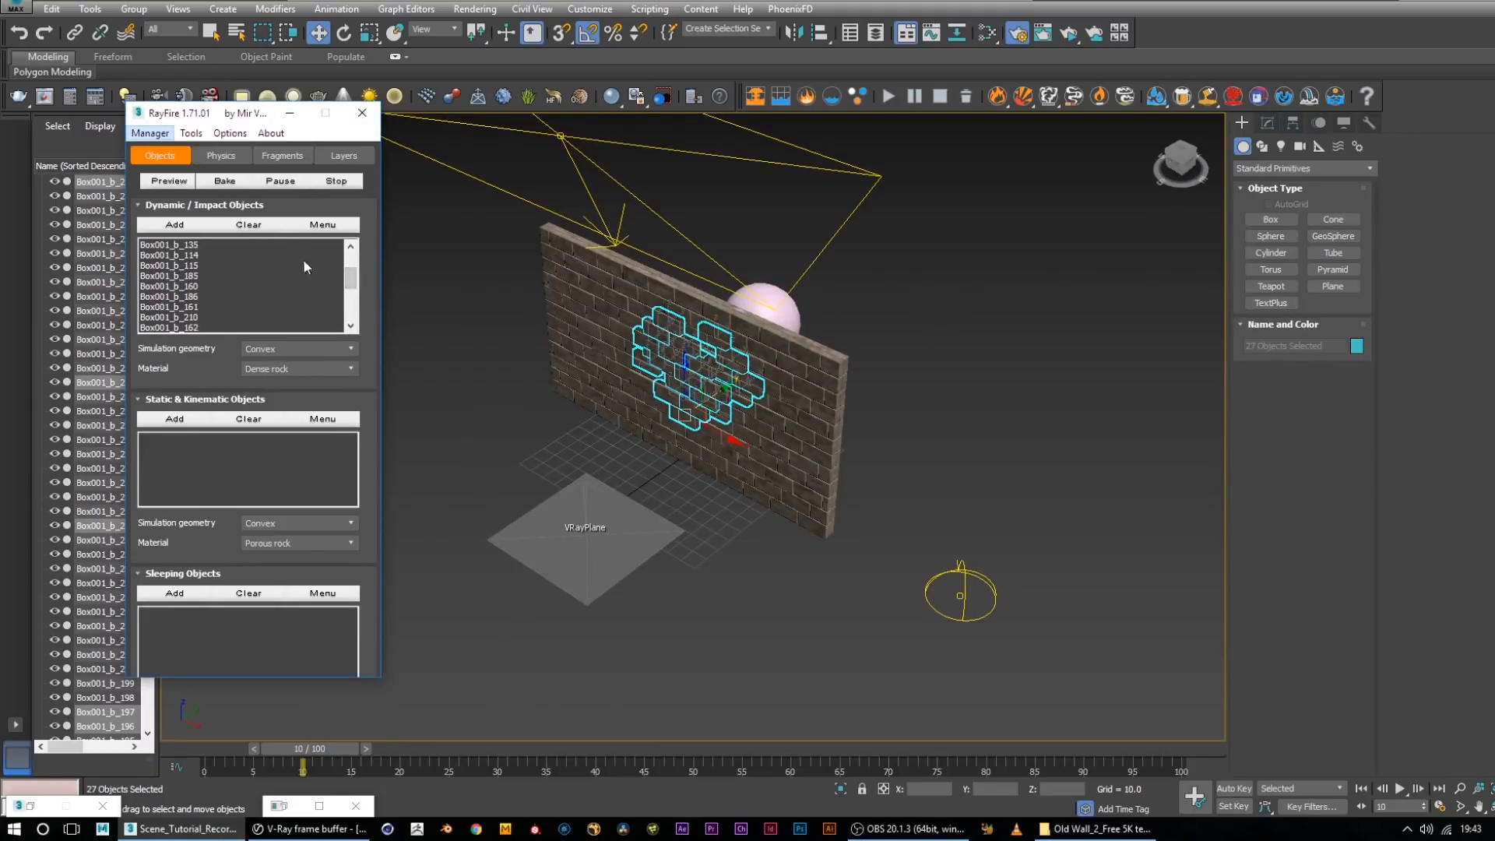
Fragment the selected impact-area bricks in RayFire using the Voronoi - Irregular type
{"action": "left_click", "coordinate": [279, 157]}
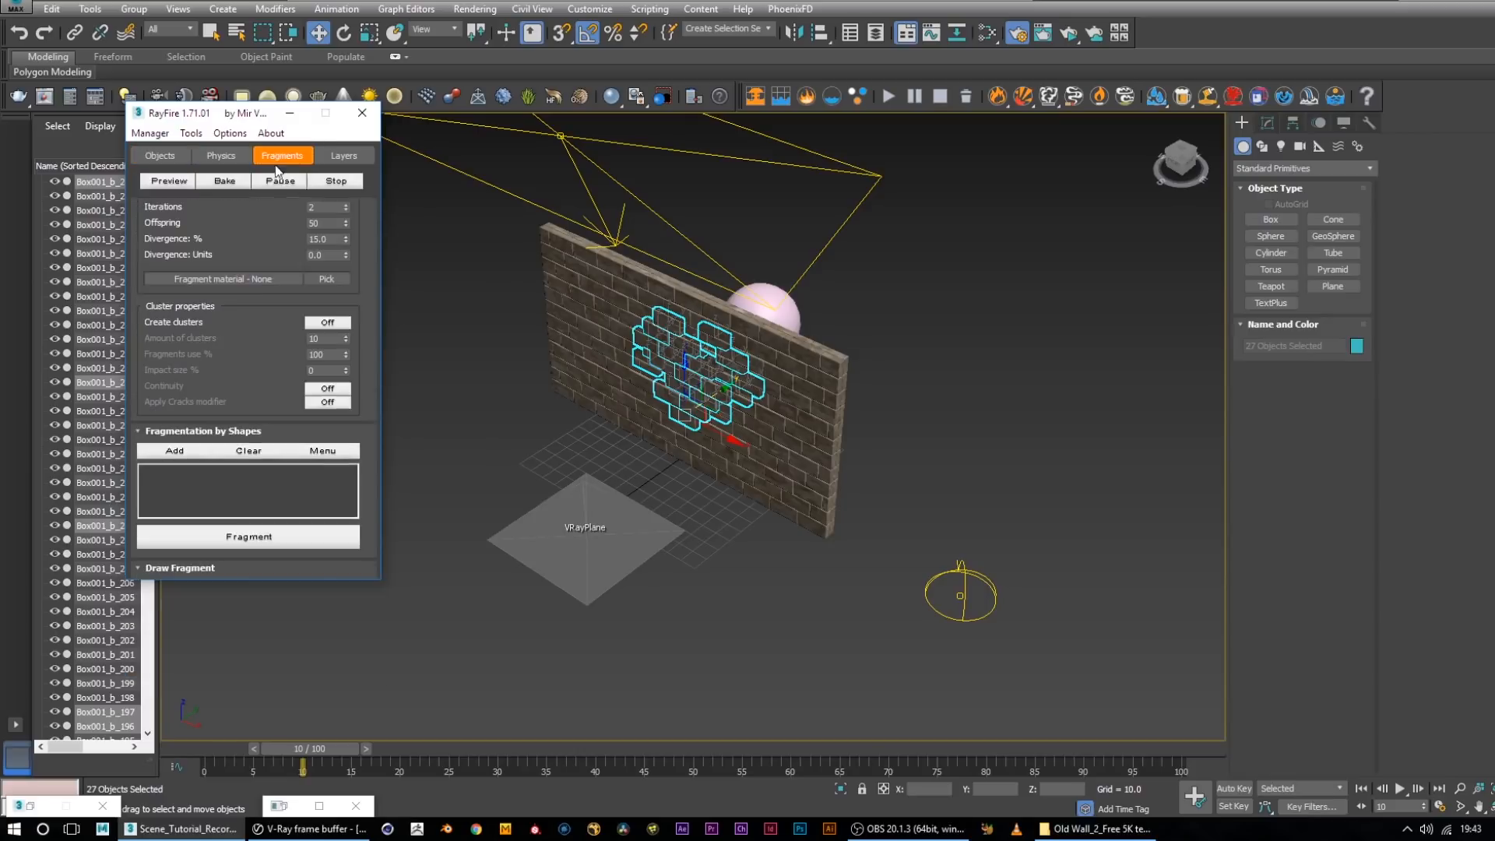
{"action": "middle_click_drag", "start_coordinate": [586, 416], "coordinate": [380, 320], "text": "alt"}
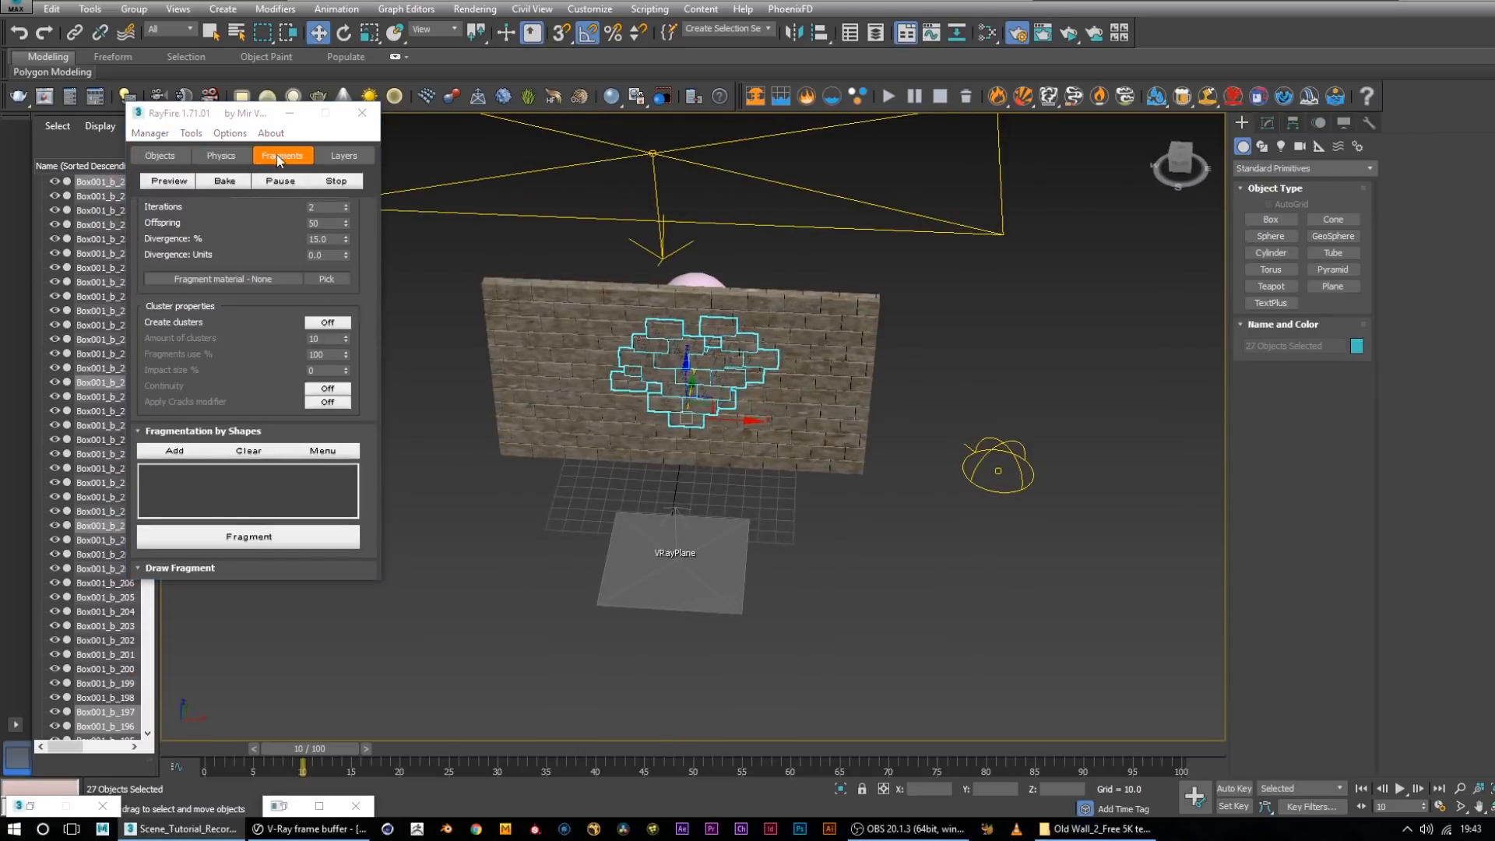
{"action": "left_click_drag", "start_coordinate": [373, 307], "coordinate": [389, 405]}
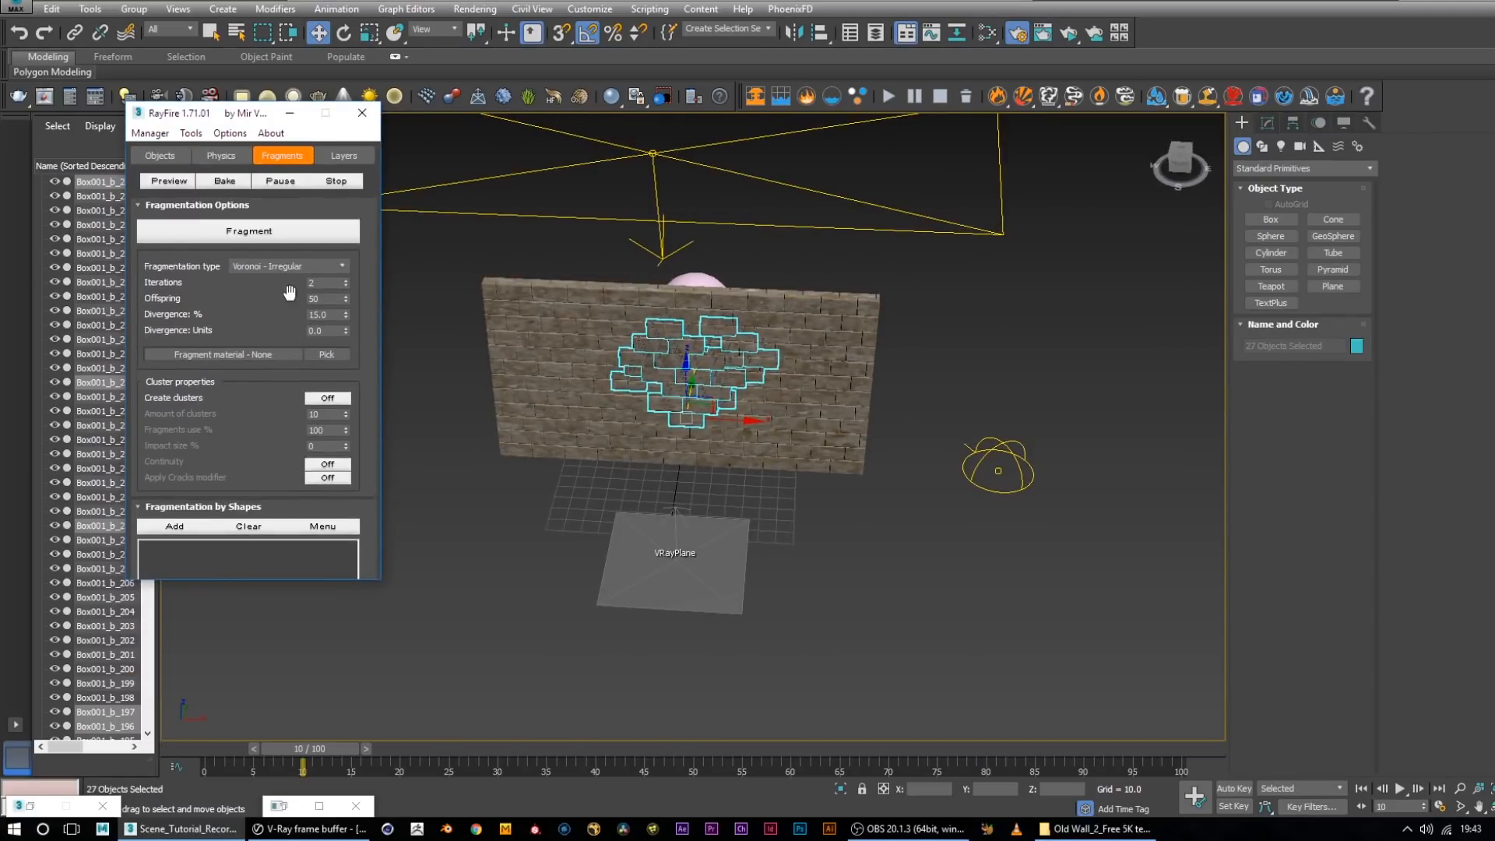
{"action": "scroll", "coordinate": [736, 416], "scroll_direction": "up", "scroll_amount": 5}
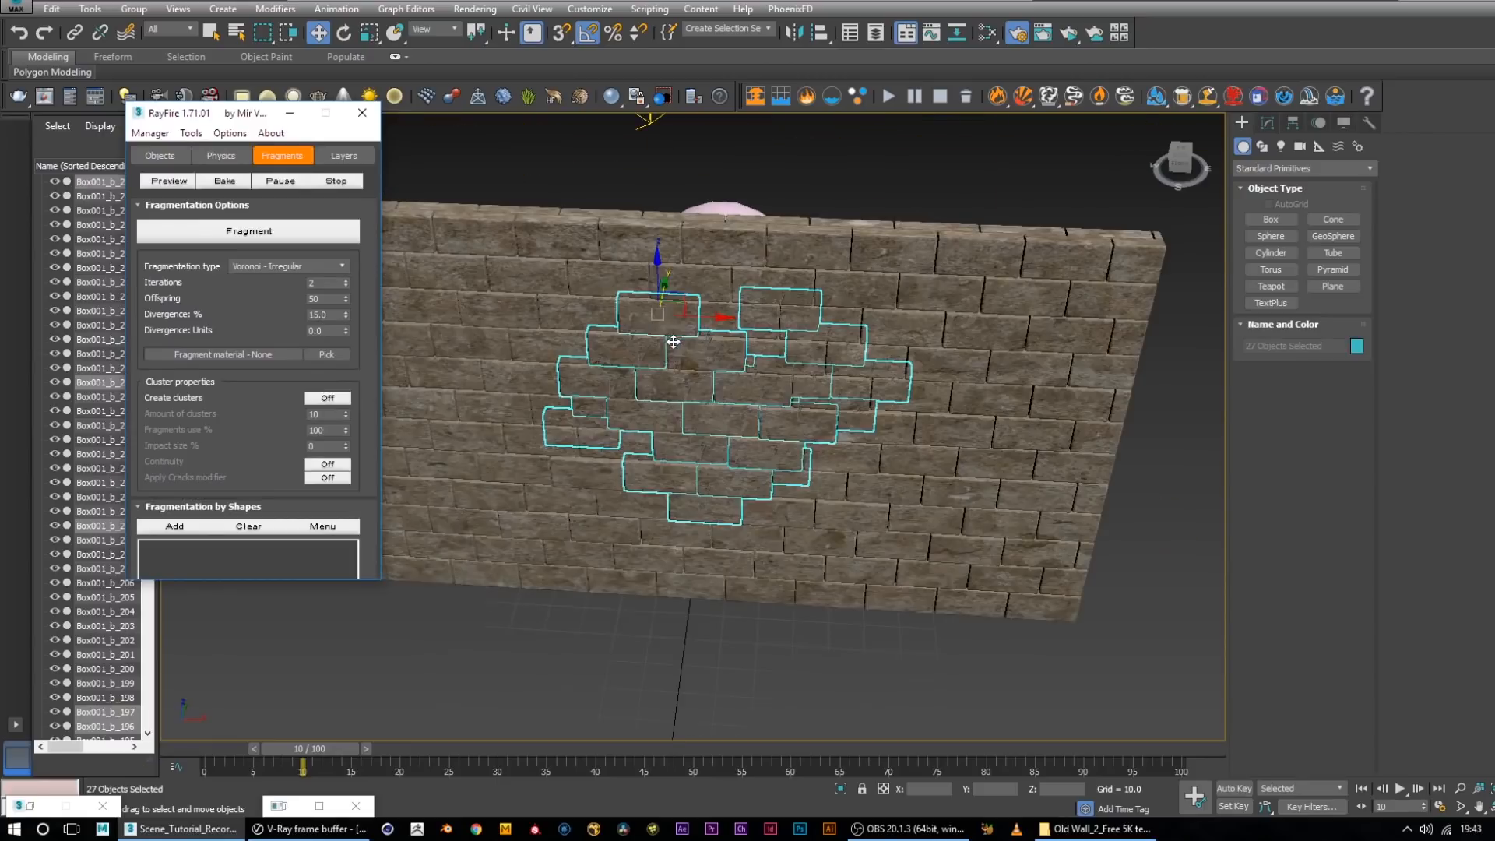
{"action": "middle_click_drag", "start_coordinate": [736, 417], "coordinate": [731, 388], "text": "alt"}
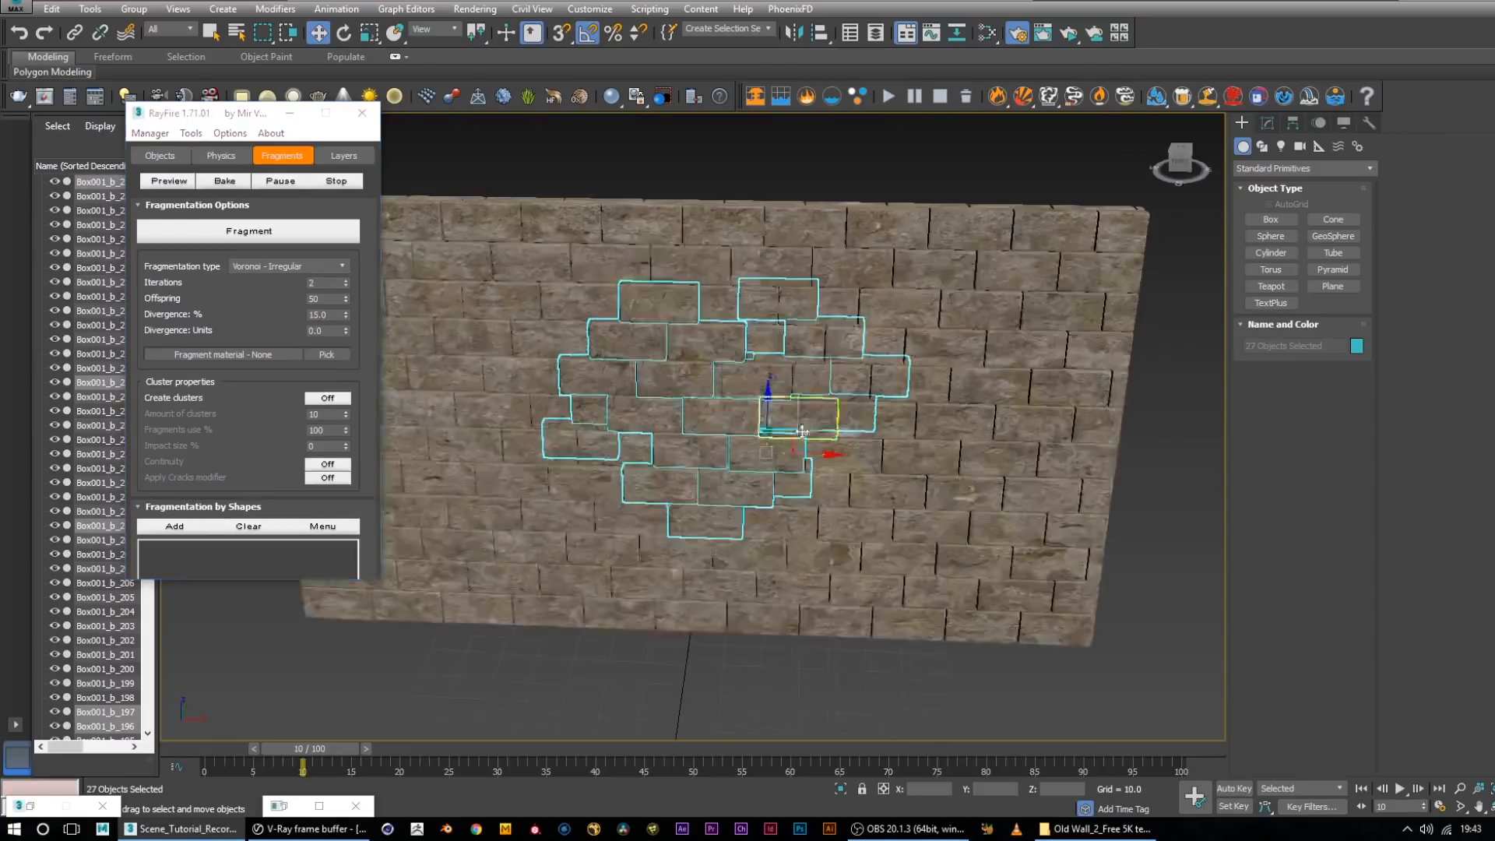
{"action": "left_click", "coordinate": [316, 268]}
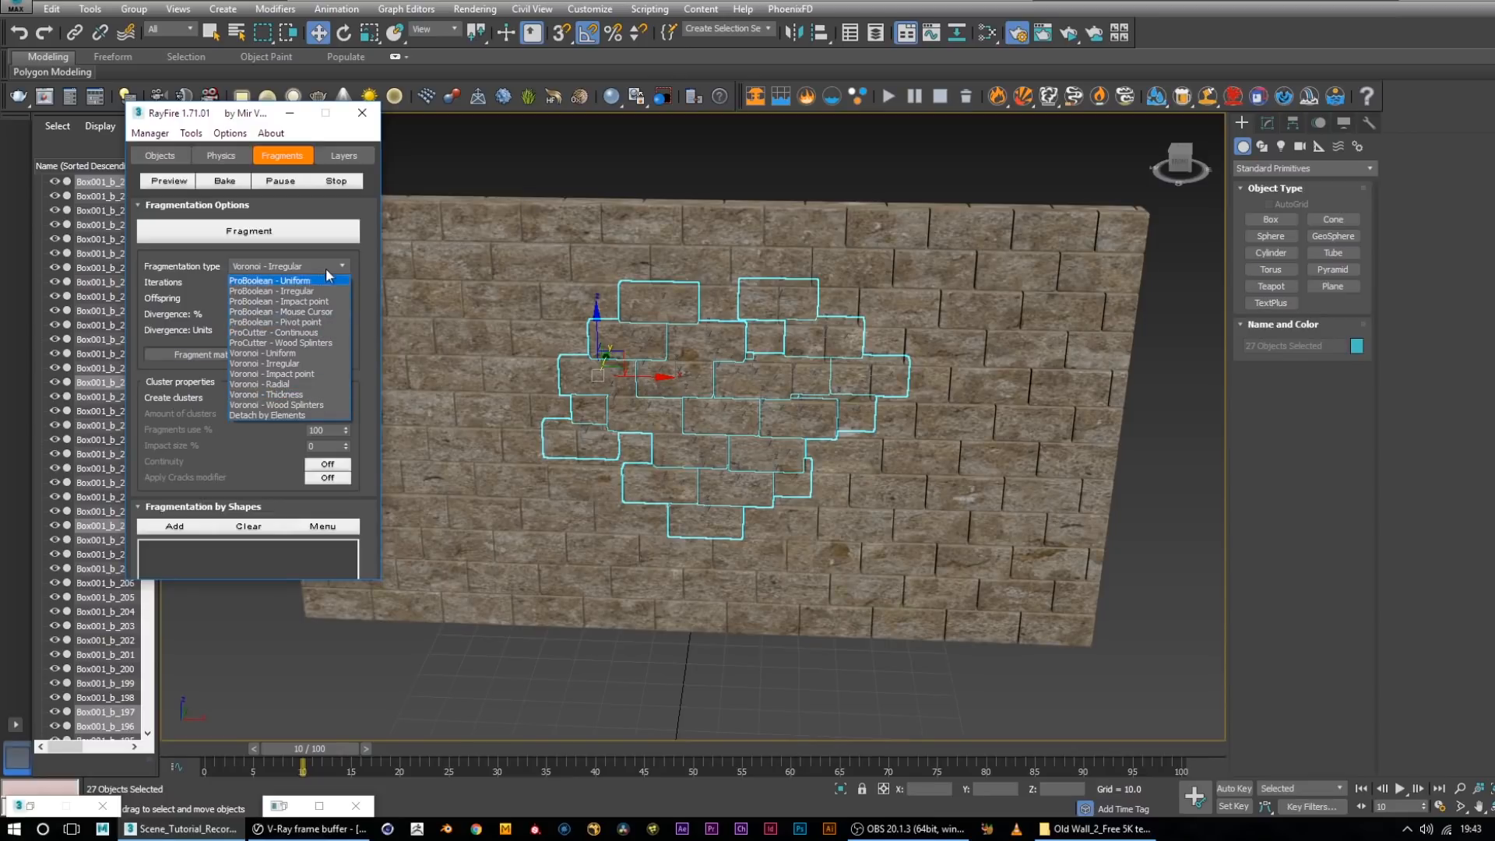
{"action": "left_click", "coordinate": [296, 364]}
{"action": "left_click", "coordinate": [327, 285]}
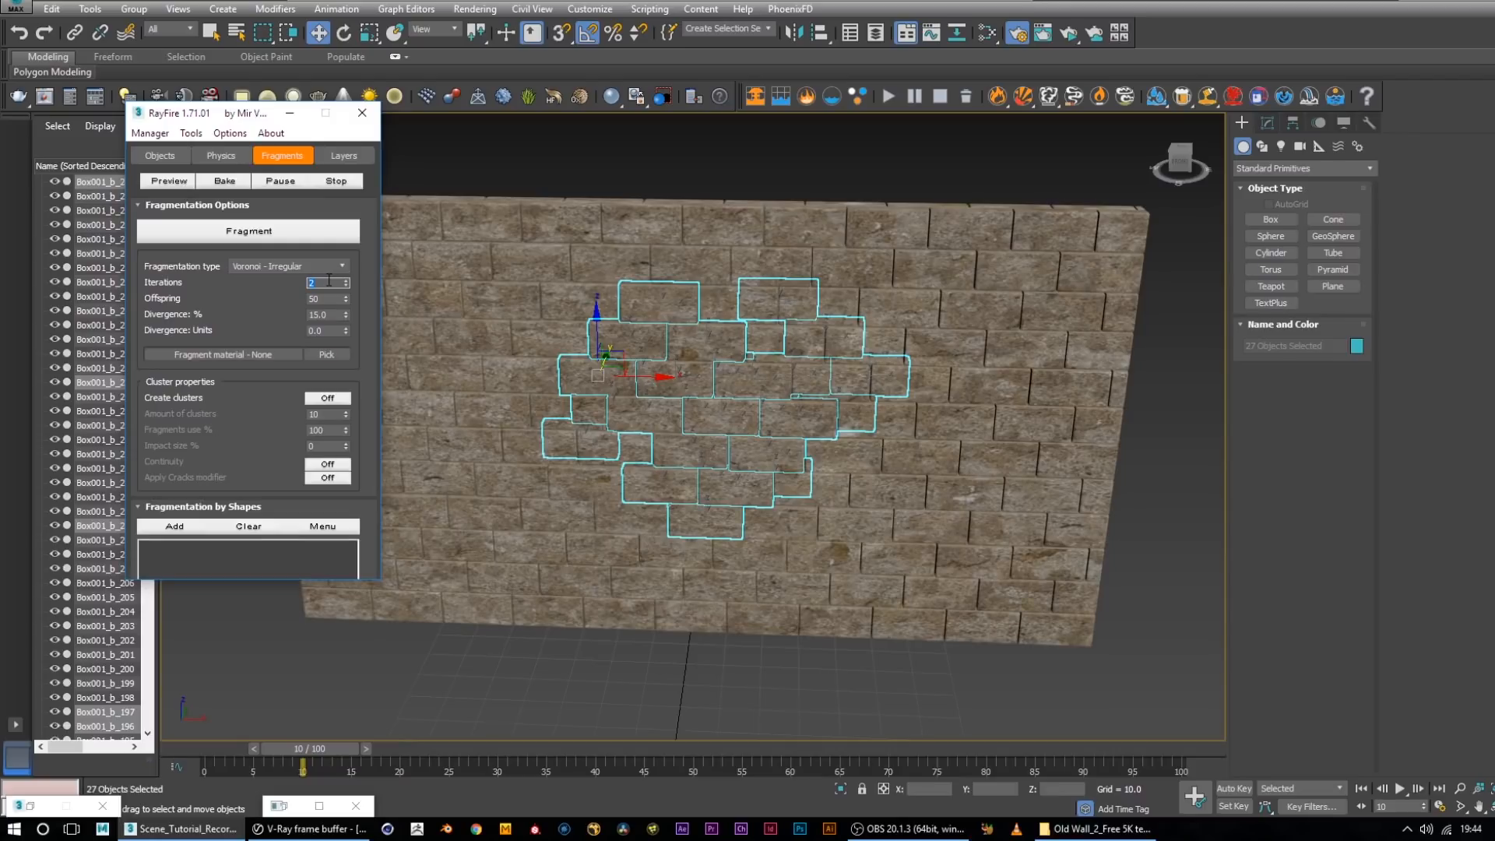
{"action": "mouse_move", "coordinate": [670, 421]}
{"action": "middle_mouse_down", "text": "alt"}
{"action": "mouse_move", "coordinate": [718, 436]}
{"action": "mouse_move", "coordinate": [689, 428]}
{"action": "middle_mouse_up", "text": "alt"}
{"action": "scroll", "coordinate": [685, 436], "scroll_direction": "down", "scroll_amount": 5}
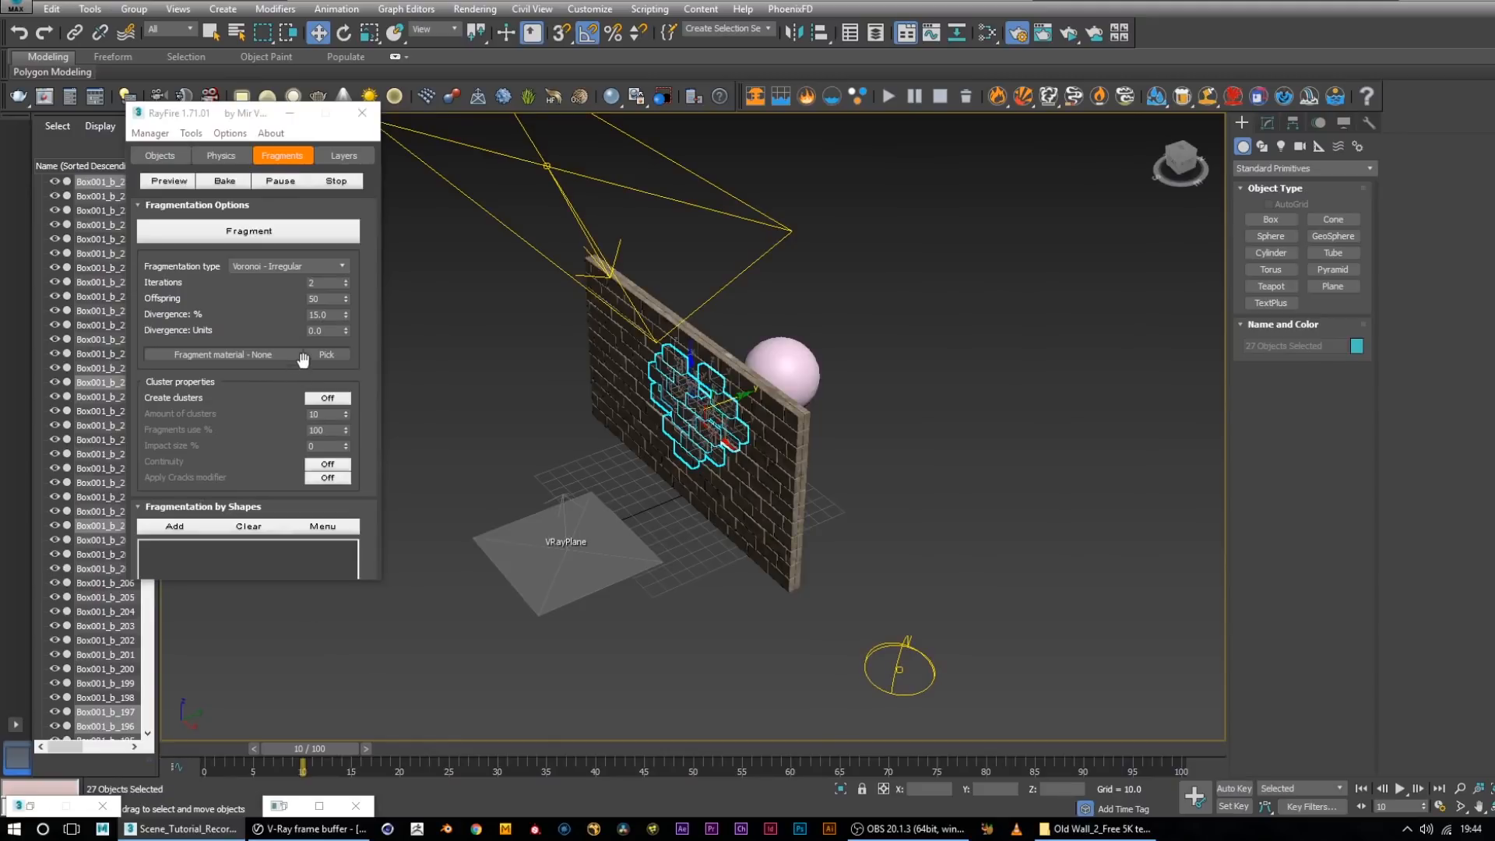
{"action": "left_click", "coordinate": [264, 232]}
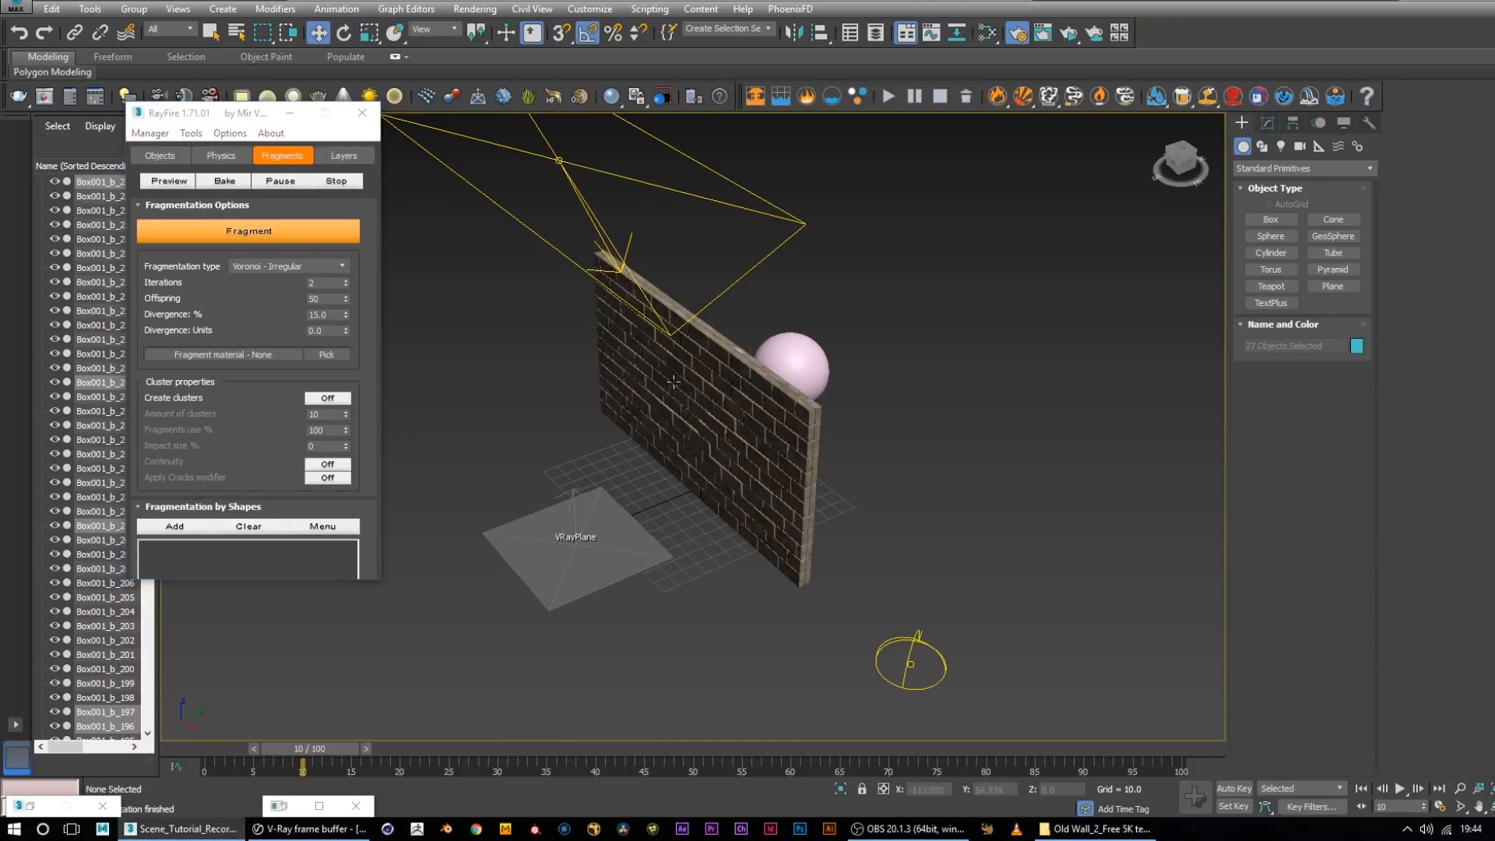
Examine how the bricks in the impact area are fragmented by temporarily selecting the whole wall
{"action": "middle_click_drag", "start_coordinate": [677, 496], "coordinate": [756, 482], "text": "alt"}
{"action": "scroll", "coordinate": [799, 363], "scroll_direction": "up", "scroll_amount": 6}
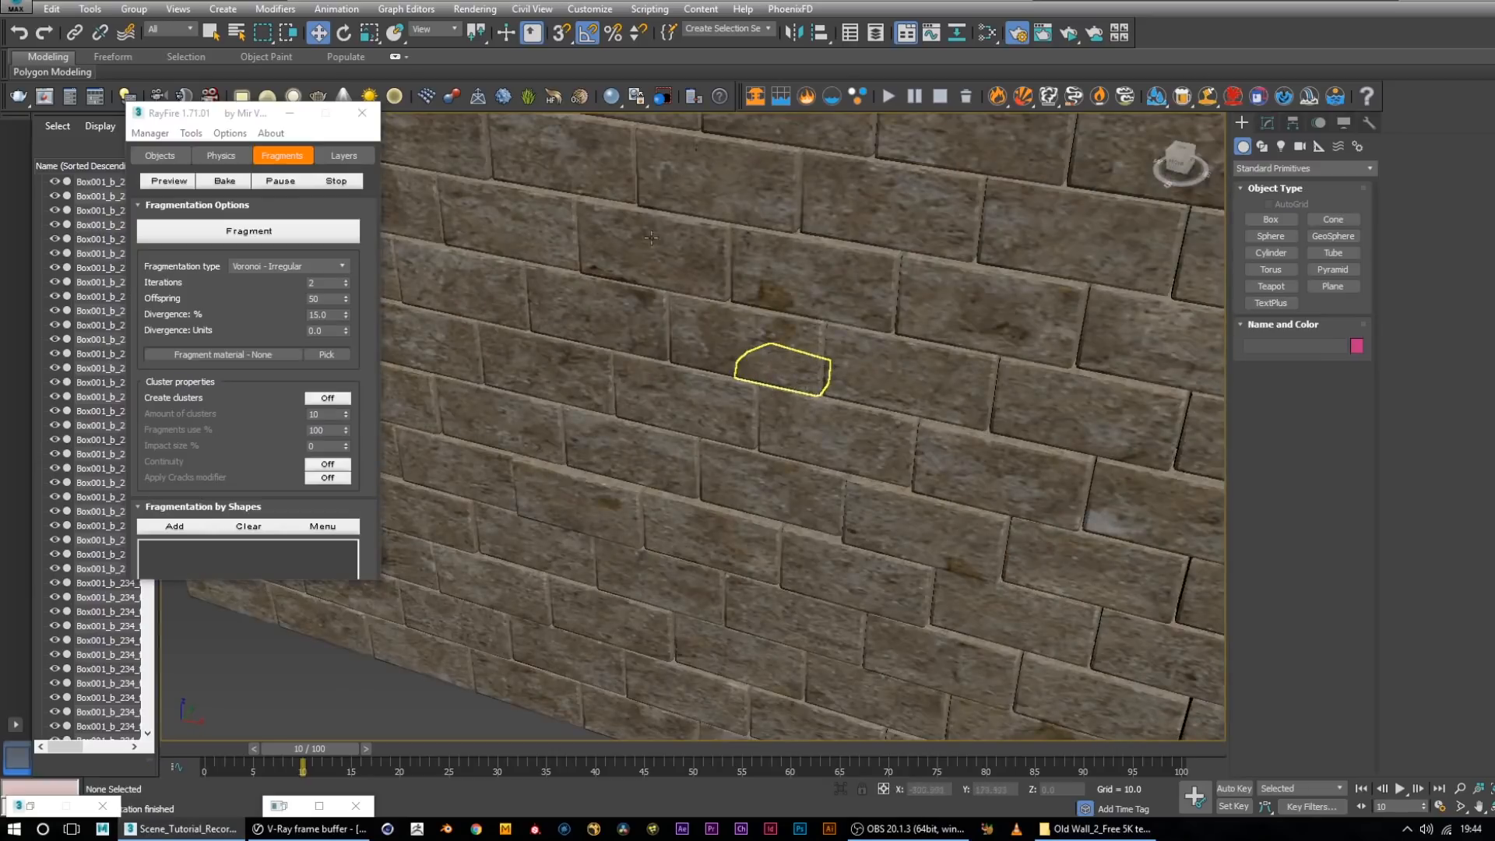
{"action": "scroll", "coordinate": [629, 442], "scroll_direction": "down", "scroll_amount": 3}
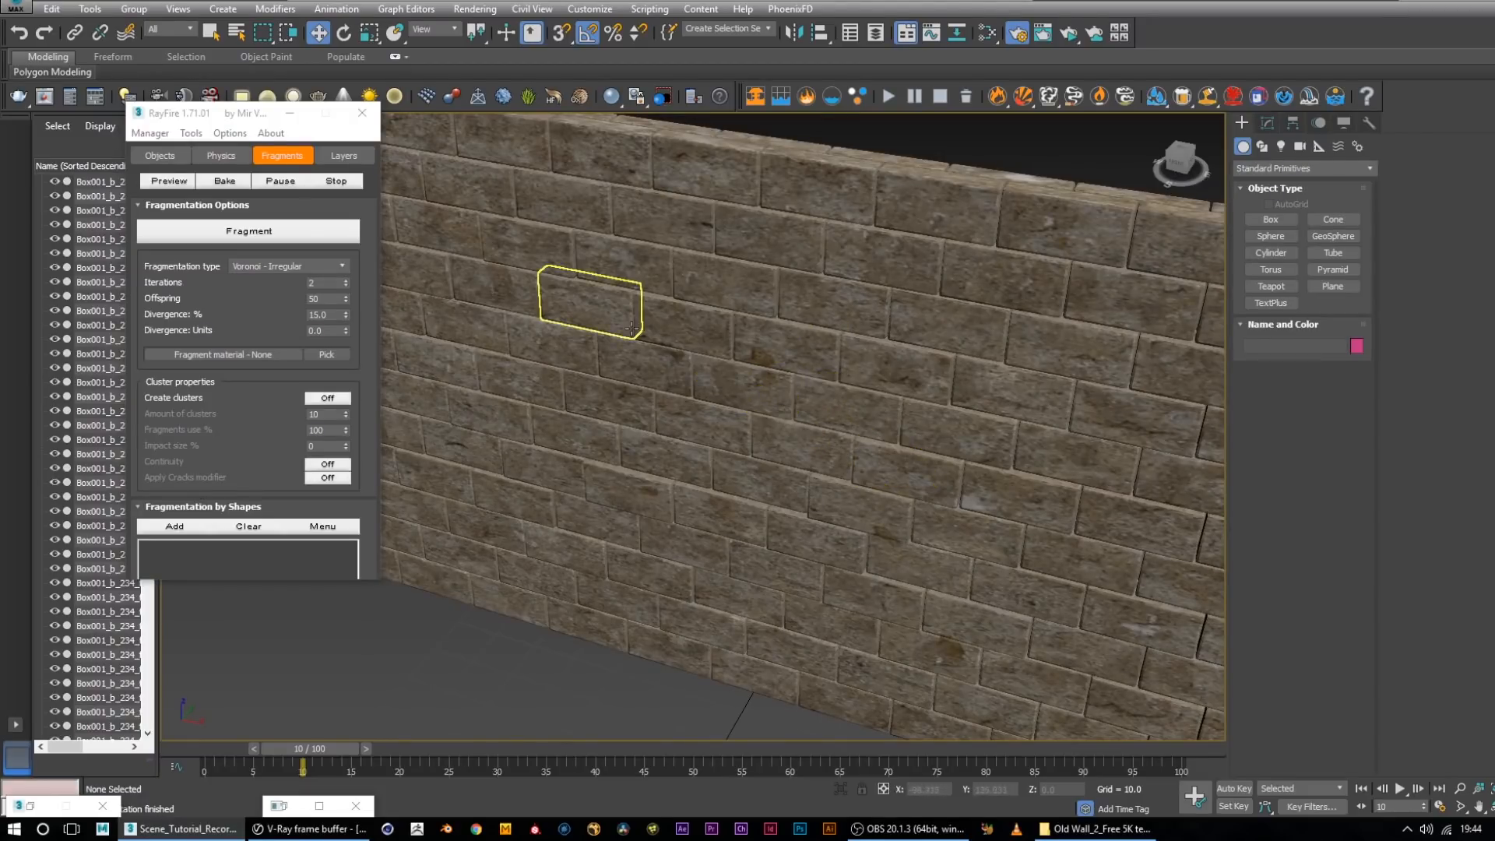
{"action": "scroll", "coordinate": [760, 308], "scroll_direction": "down", "scroll_amount": 5}
{"action": "left_click_drag", "start_coordinate": [1065, 572], "coordinate": [1101, 527]}
{"action": "middle_click_drag", "start_coordinate": [1058, 520], "coordinate": [1121, 470], "text": "alt"}
{"action": "scroll", "coordinate": [802, 320], "scroll_direction": "up", "scroll_amount": 3}
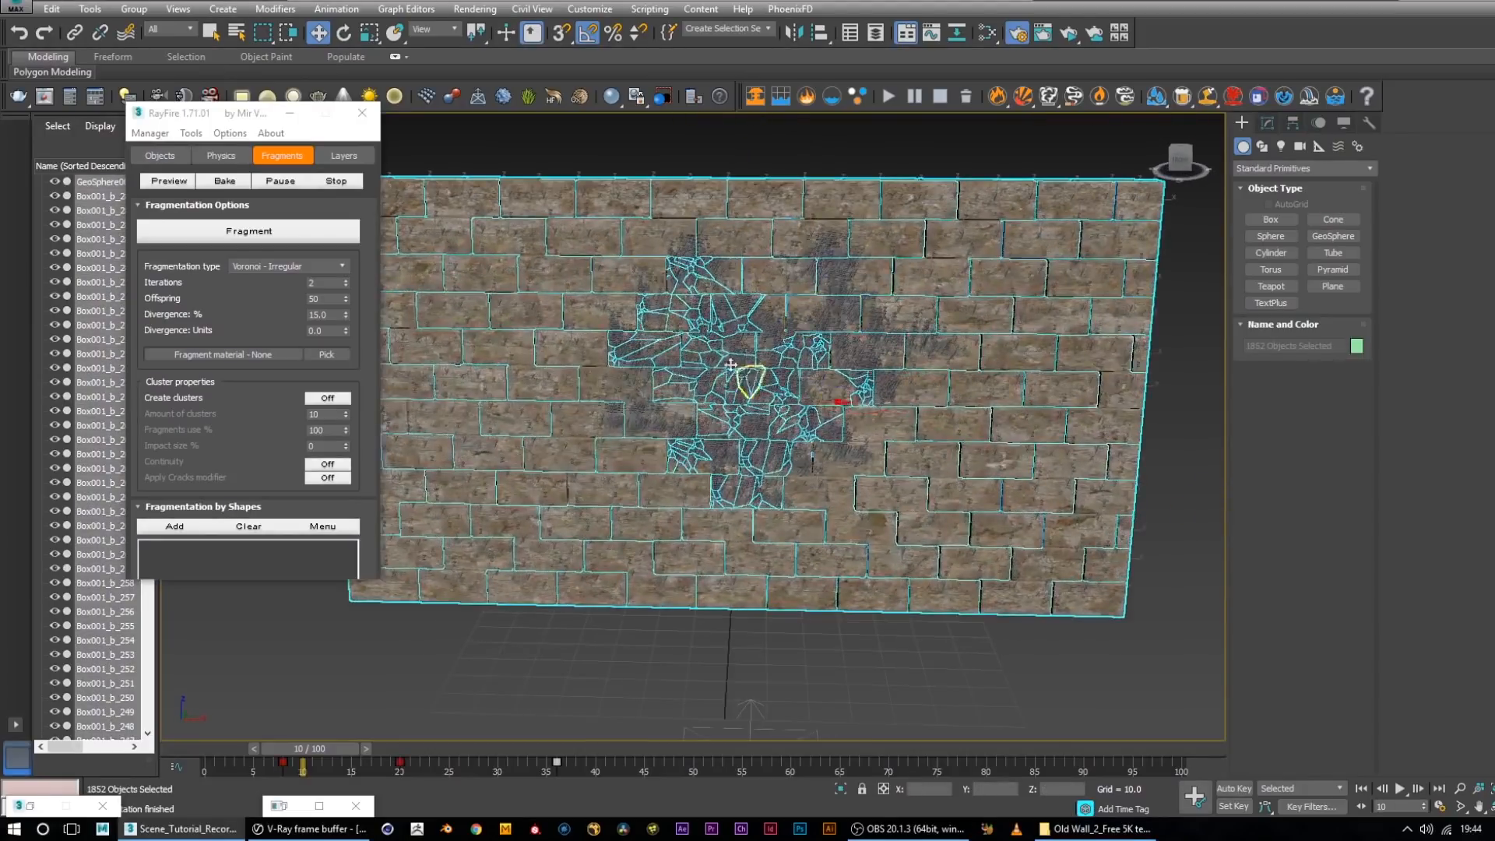
{"action": "middle_click_drag", "start_coordinate": [731, 364], "coordinate": [825, 393], "text": "alt"}
{"action": "scroll", "coordinate": [954, 429], "scroll_direction": "down", "scroll_amount": 5}
{"action": "left_click", "coordinate": [984, 541]}
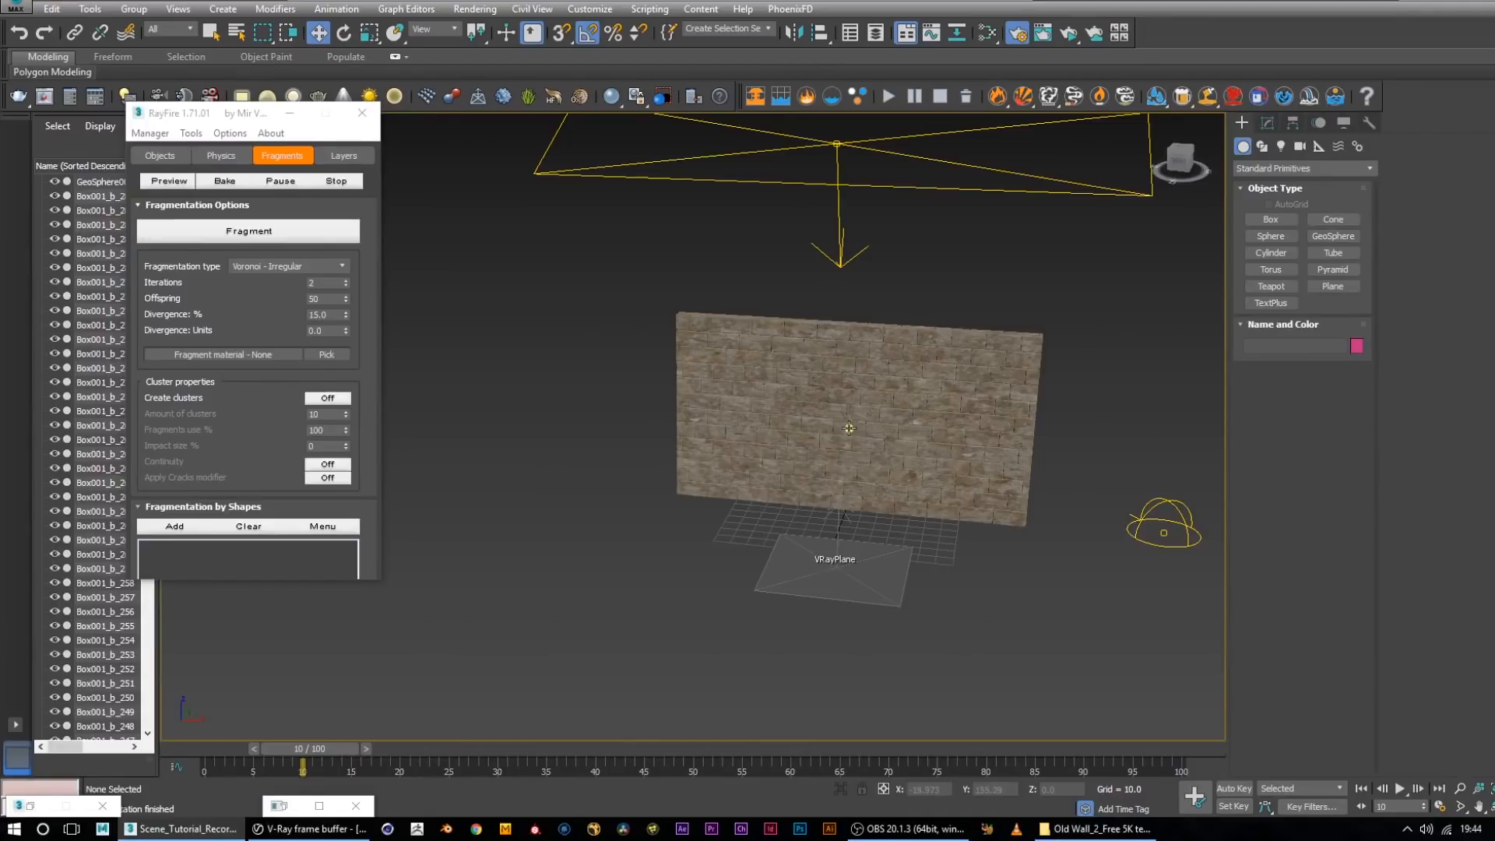
Replace the Dynamic / Impact Objects with brick Box001_b_124 and piece Box001_b_150_frag_049, and fragment both with Voronoi - Irregular
{"action": "left_click", "coordinate": [818, 425]}
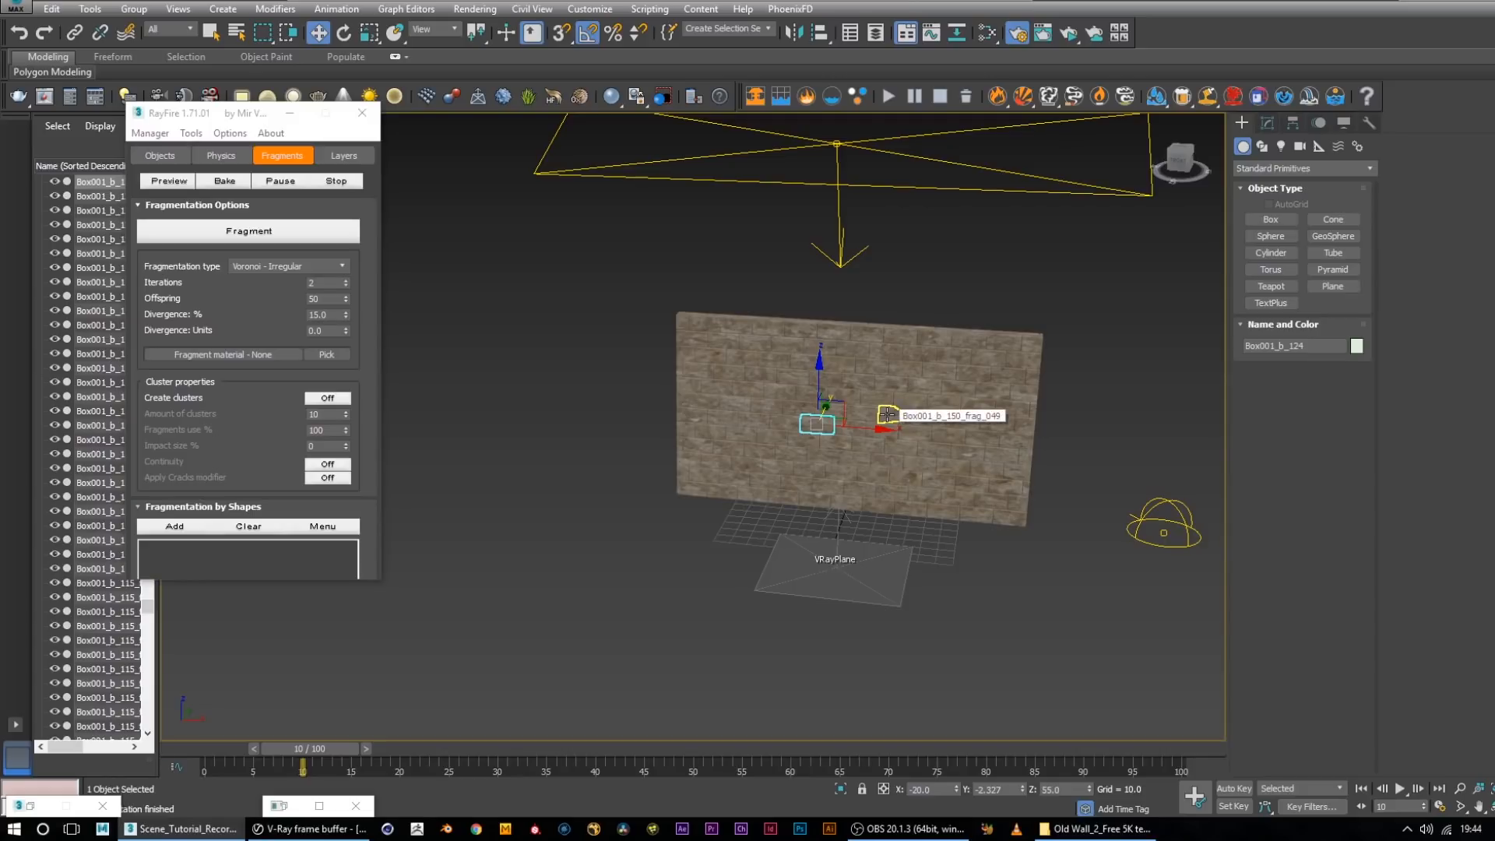
{"action": "left_click", "coordinate": [888, 415], "text": "ctrl"}
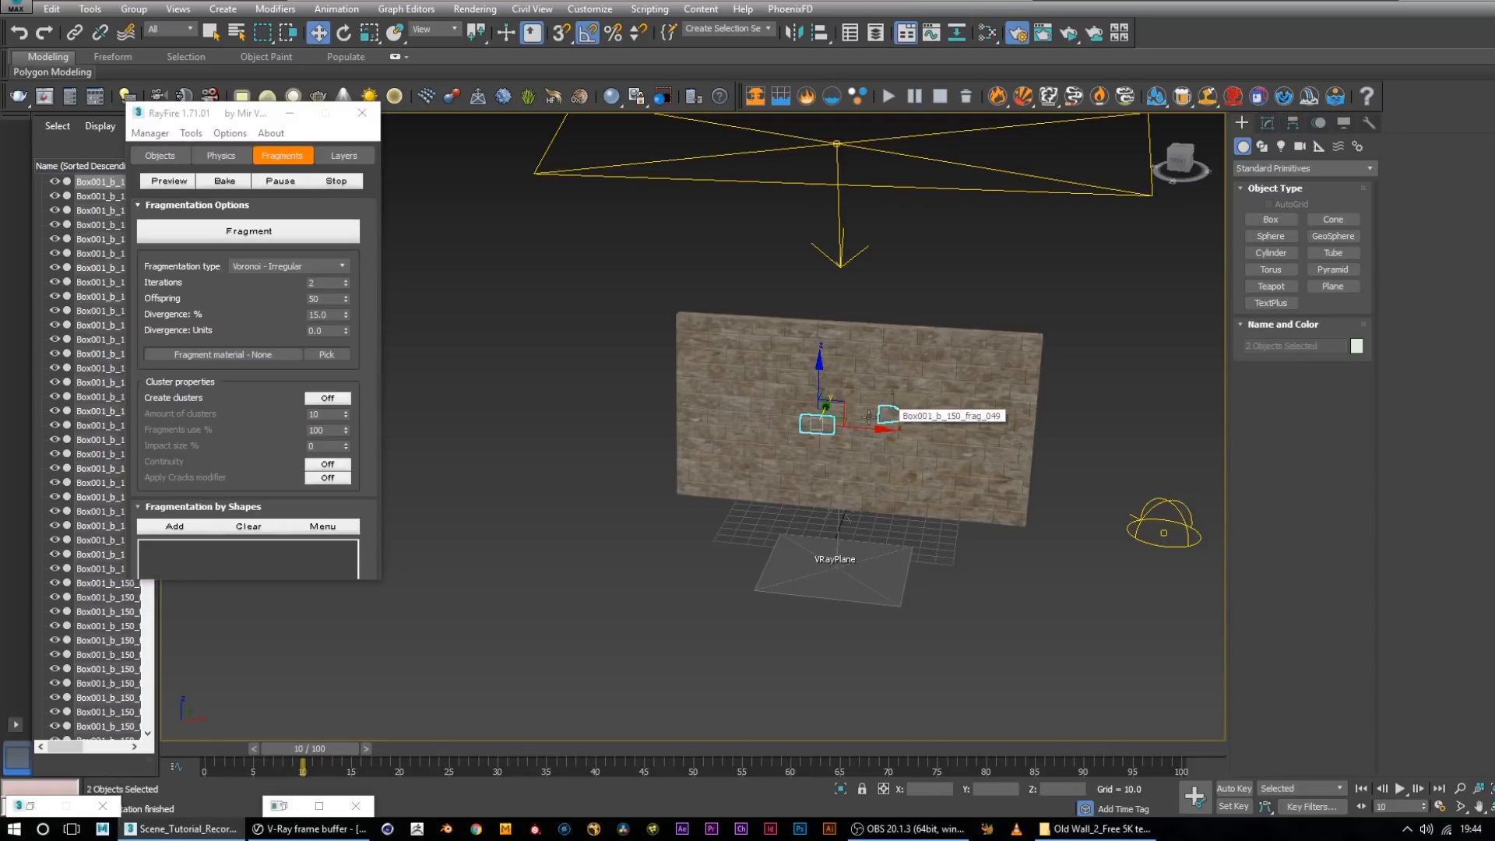
{"action": "left_click", "coordinate": [160, 157]}
{"action": "left_click", "coordinate": [248, 225]}
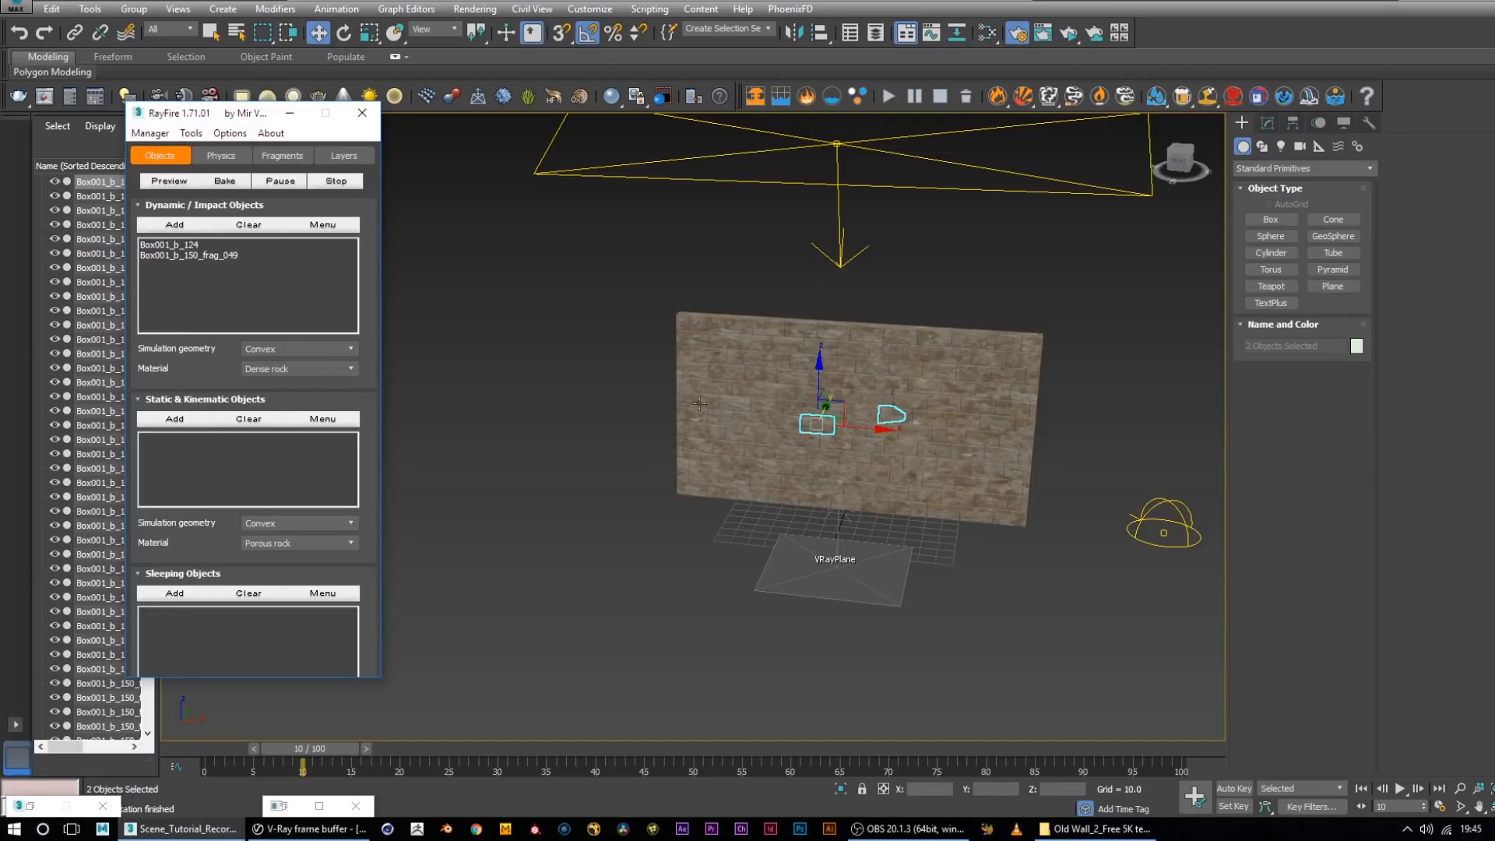
{"action": "left_click", "coordinate": [282, 157]}
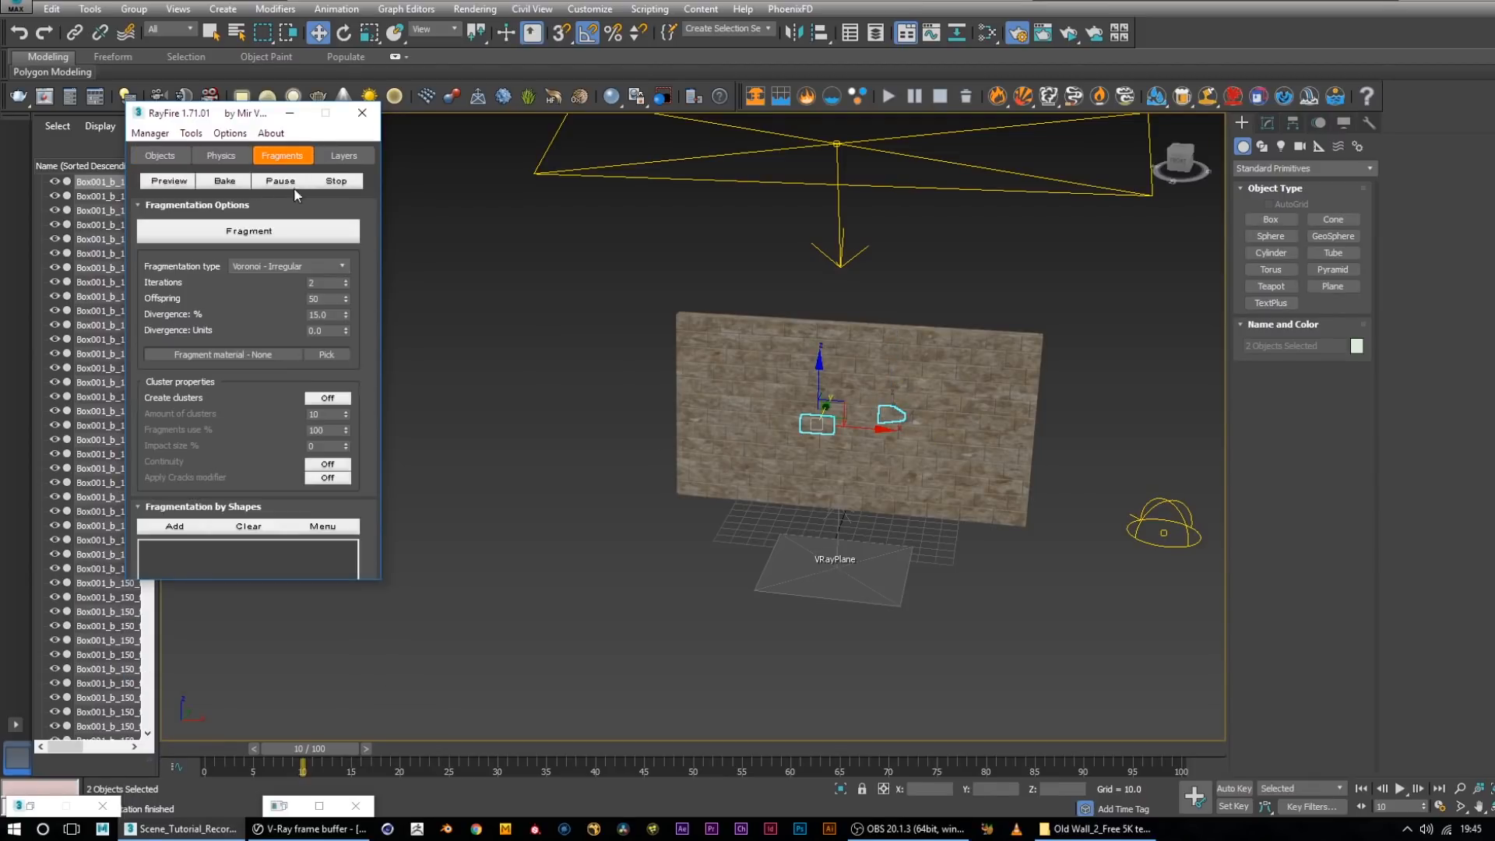
{"action": "left_click", "coordinate": [244, 231]}
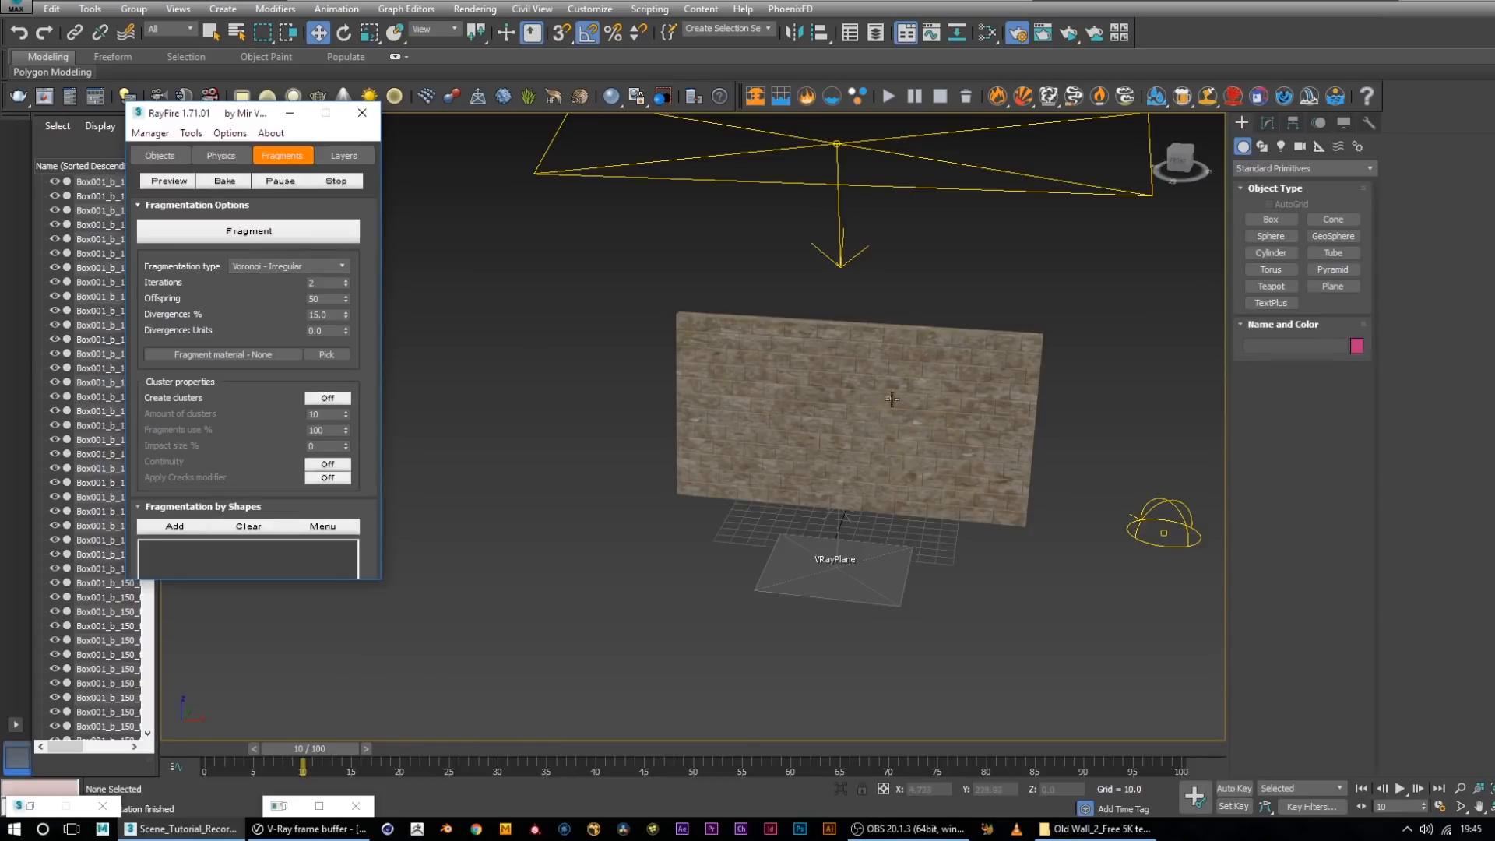
Check the fragmented area against the sphere at frame 19 with the wall selected, and inspect brick Box001_b_198 beside the sphere
{"action": "left_click_drag", "start_coordinate": [626, 287], "coordinate": [1077, 531]}
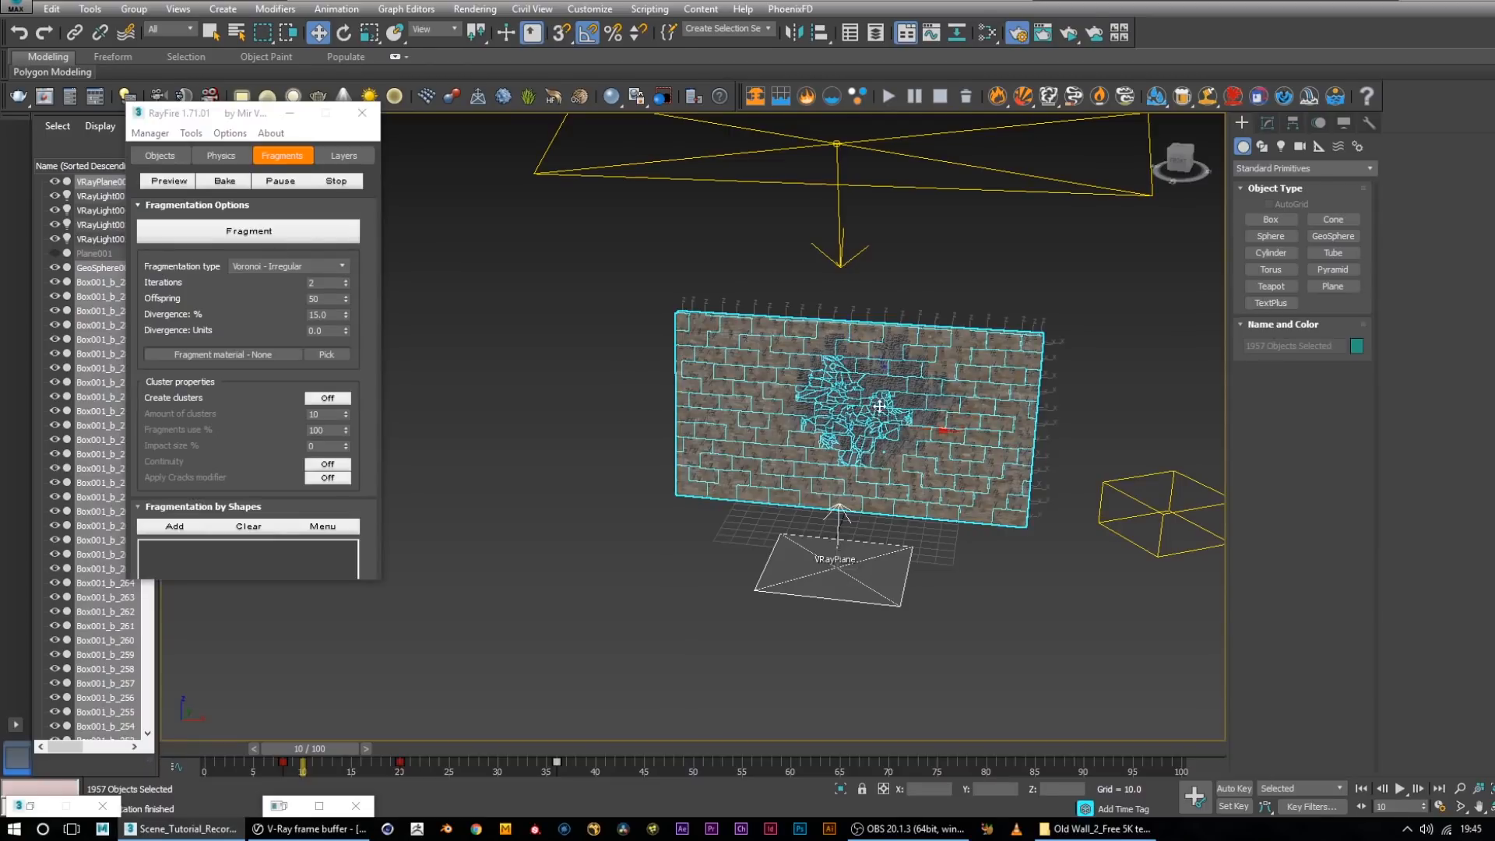
{"action": "scroll", "coordinate": [895, 417], "scroll_direction": "up", "scroll_amount": 5}
{"action": "middle_click_drag", "start_coordinate": [1027, 481], "coordinate": [989, 477], "text": "alt"}
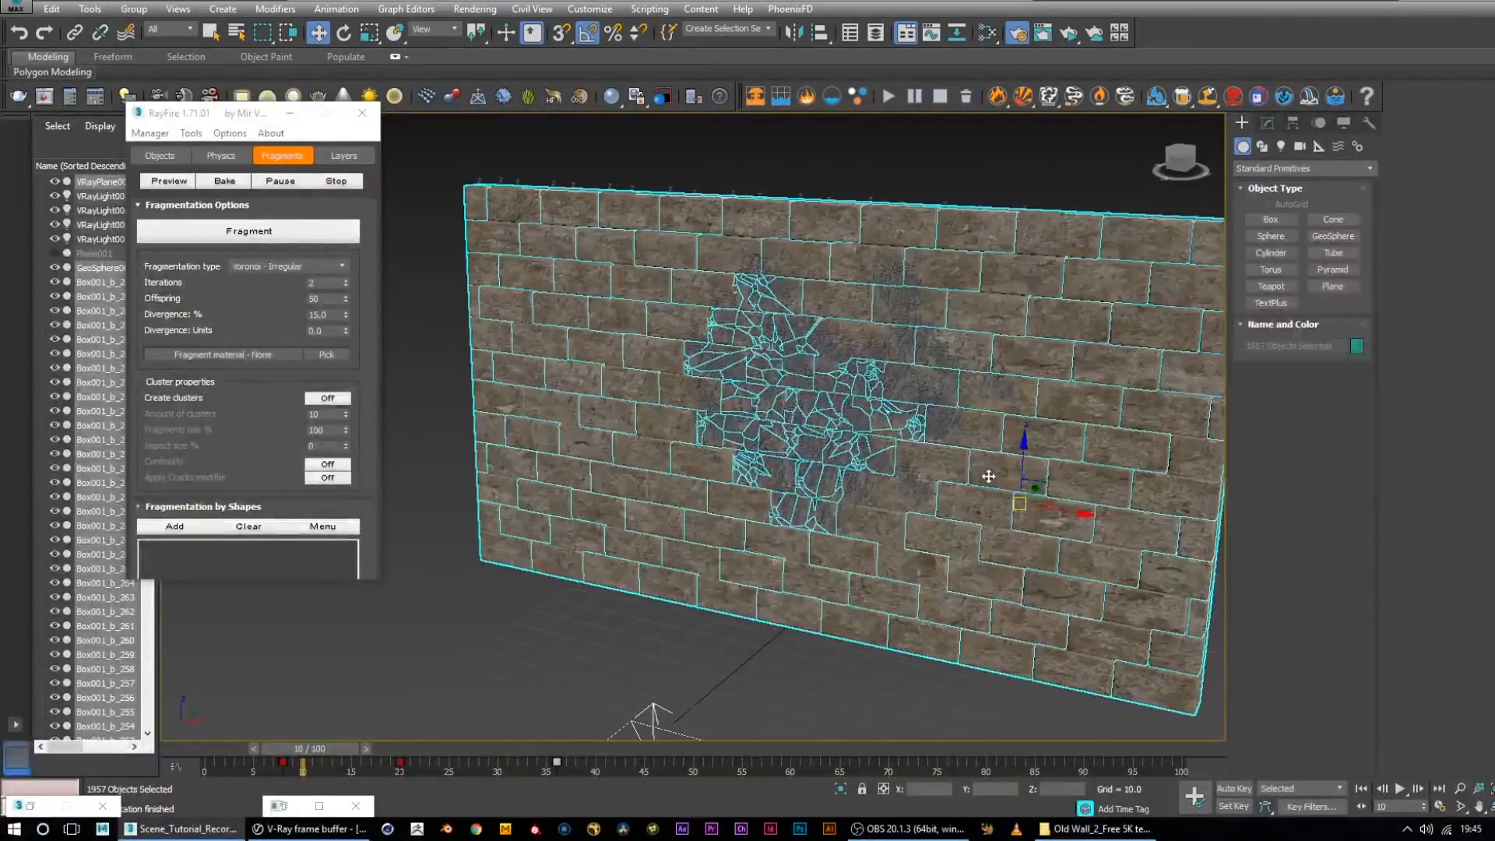
{"action": "scroll", "coordinate": [902, 457], "scroll_direction": "down", "scroll_amount": 5}
{"action": "middle_click_drag", "start_coordinate": [844, 458], "coordinate": [763, 507], "text": "alt"}
{"action": "left_click_drag", "start_coordinate": [314, 749], "coordinate": [418, 757]}
{"action": "middle_click_drag", "start_coordinate": [697, 573], "coordinate": [788, 550], "text": "alt"}
{"action": "scroll", "coordinate": [845, 428], "scroll_direction": "up", "scroll_amount": 5}
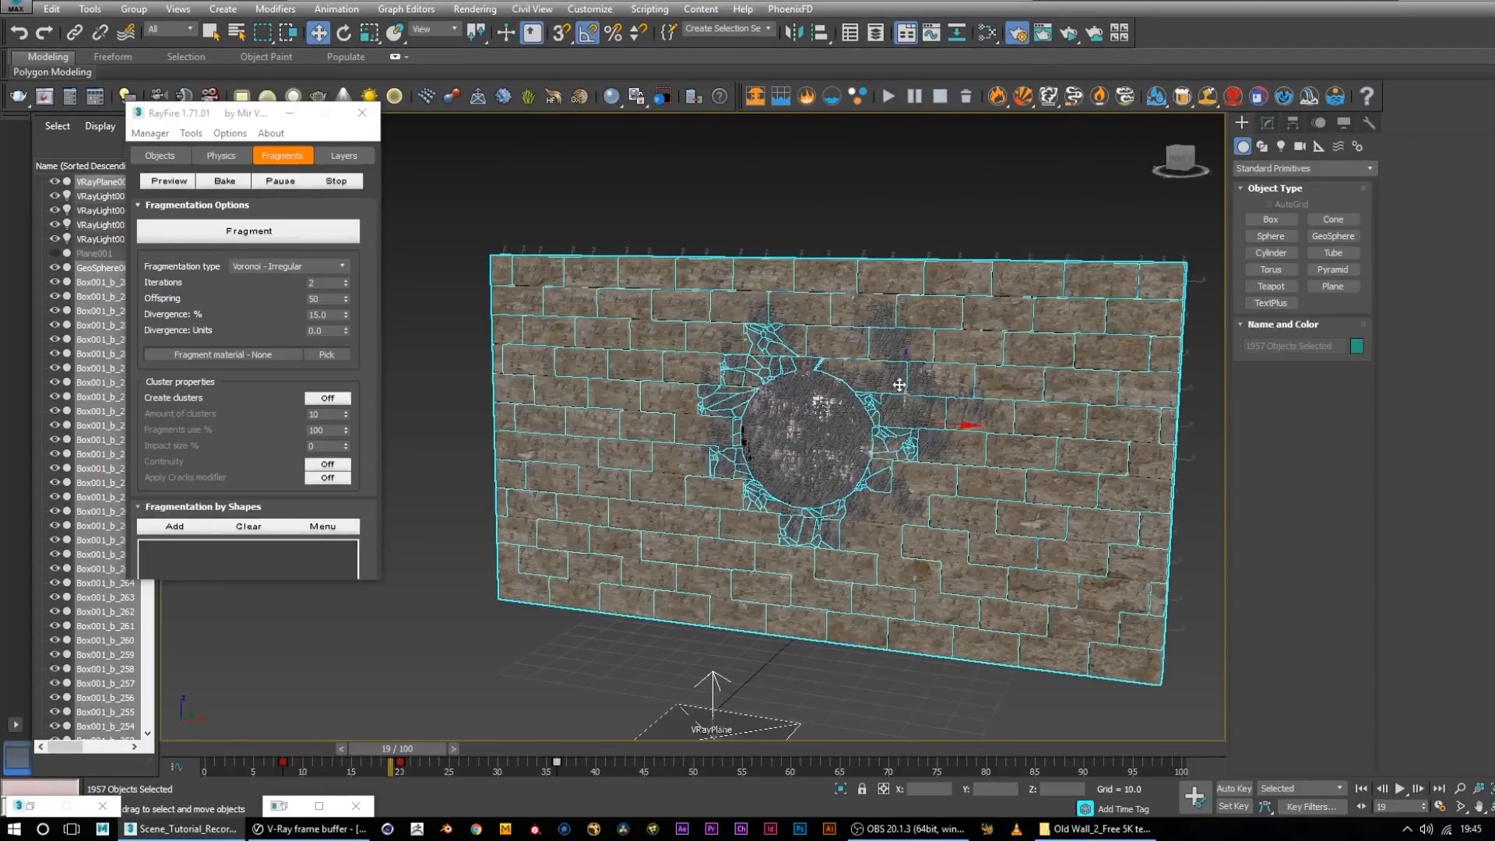
{"action": "left_click", "coordinate": [878, 204]}
{"action": "left_click", "coordinate": [872, 377]}
{"action": "middle_click_drag", "start_coordinate": [871, 381], "coordinate": [659, 399], "text": "alt"}
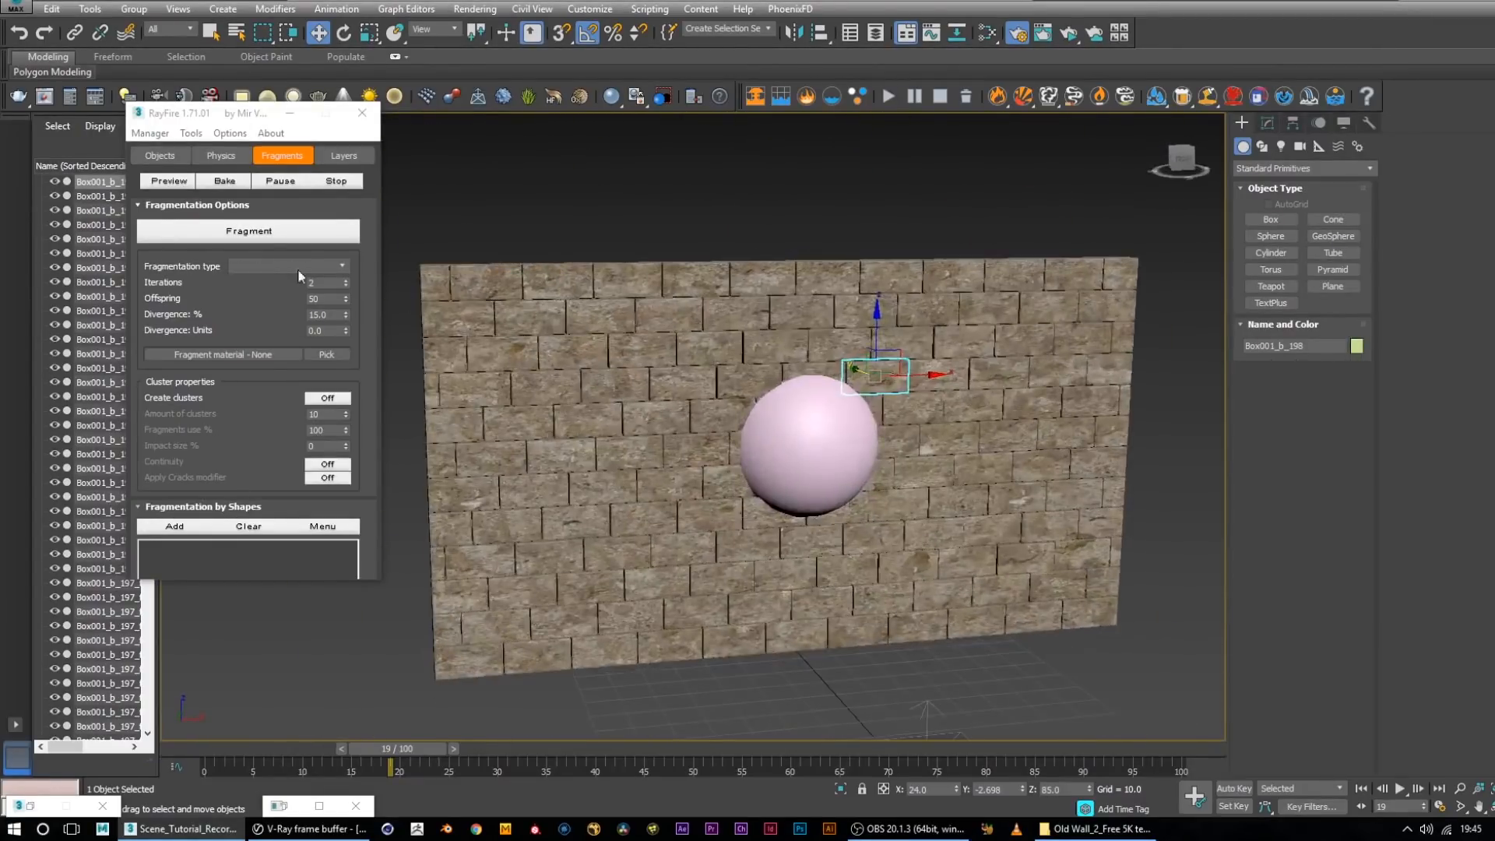
{"action": "middle_click_drag", "start_coordinate": [974, 545], "coordinate": [820, 524], "text": "alt"}
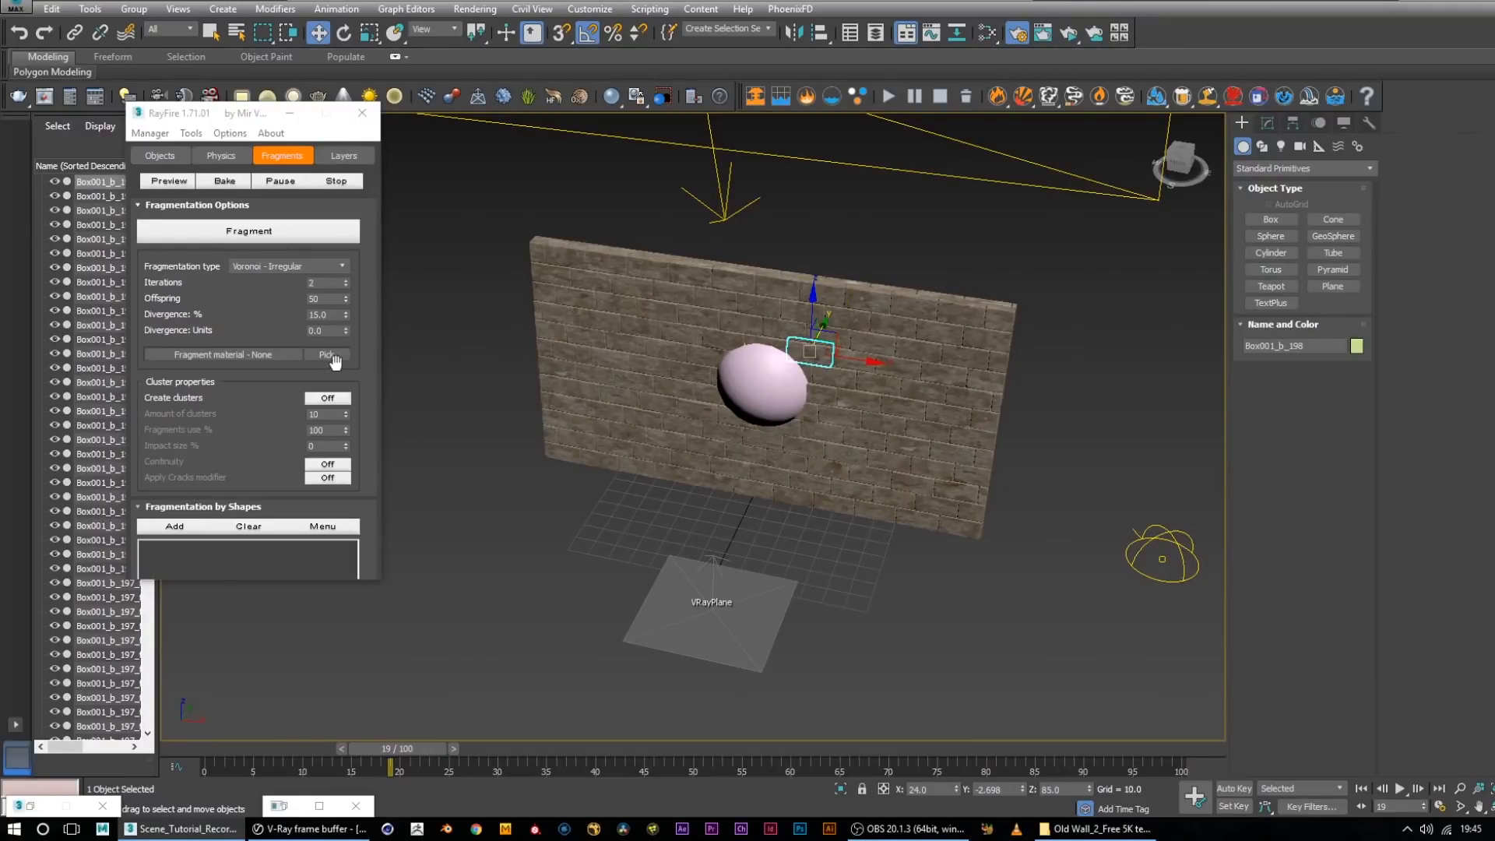
{"action": "scroll", "coordinate": [798, 445], "scroll_direction": "down", "scroll_amount": 3}
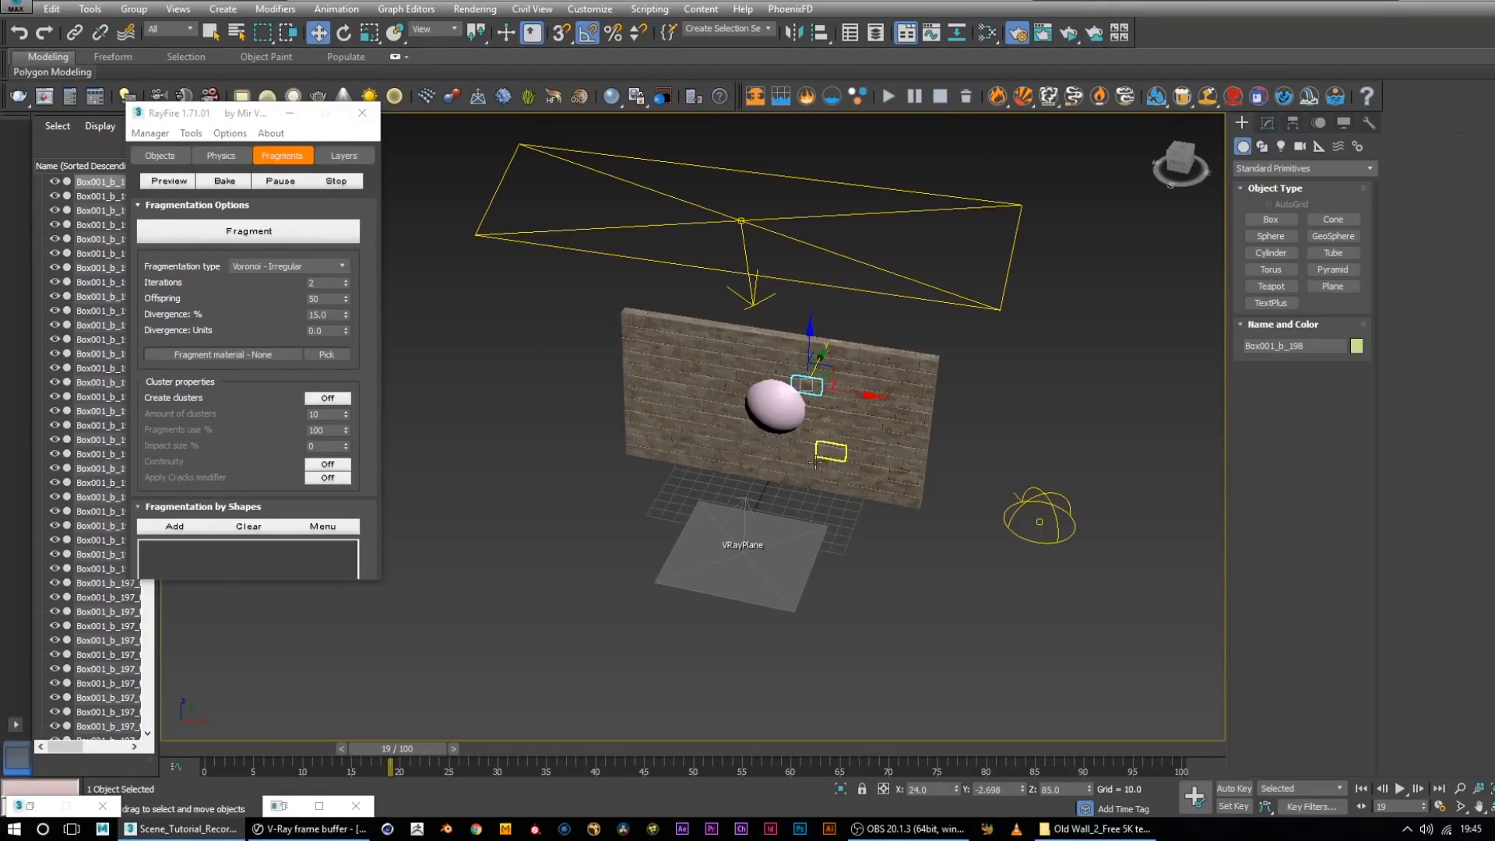
Return to frame 0 and clear RayFire's Dynamic / Impact Objects list
{"action": "left_click_drag", "start_coordinate": [410, 745], "coordinate": [237, 751]}
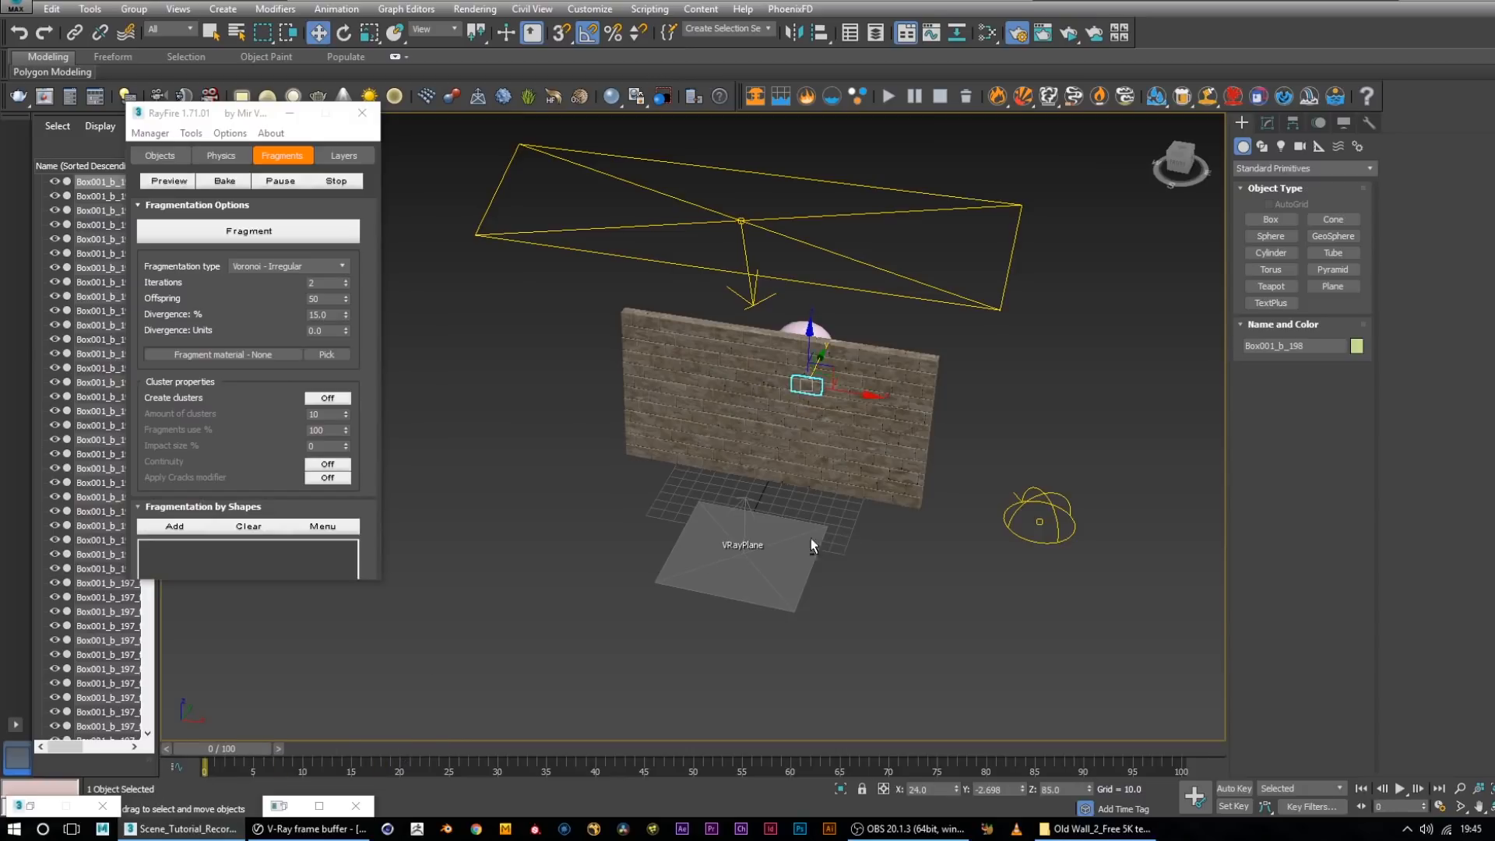
{"action": "middle_click_drag", "start_coordinate": [947, 544], "coordinate": [787, 502], "text": "alt"}
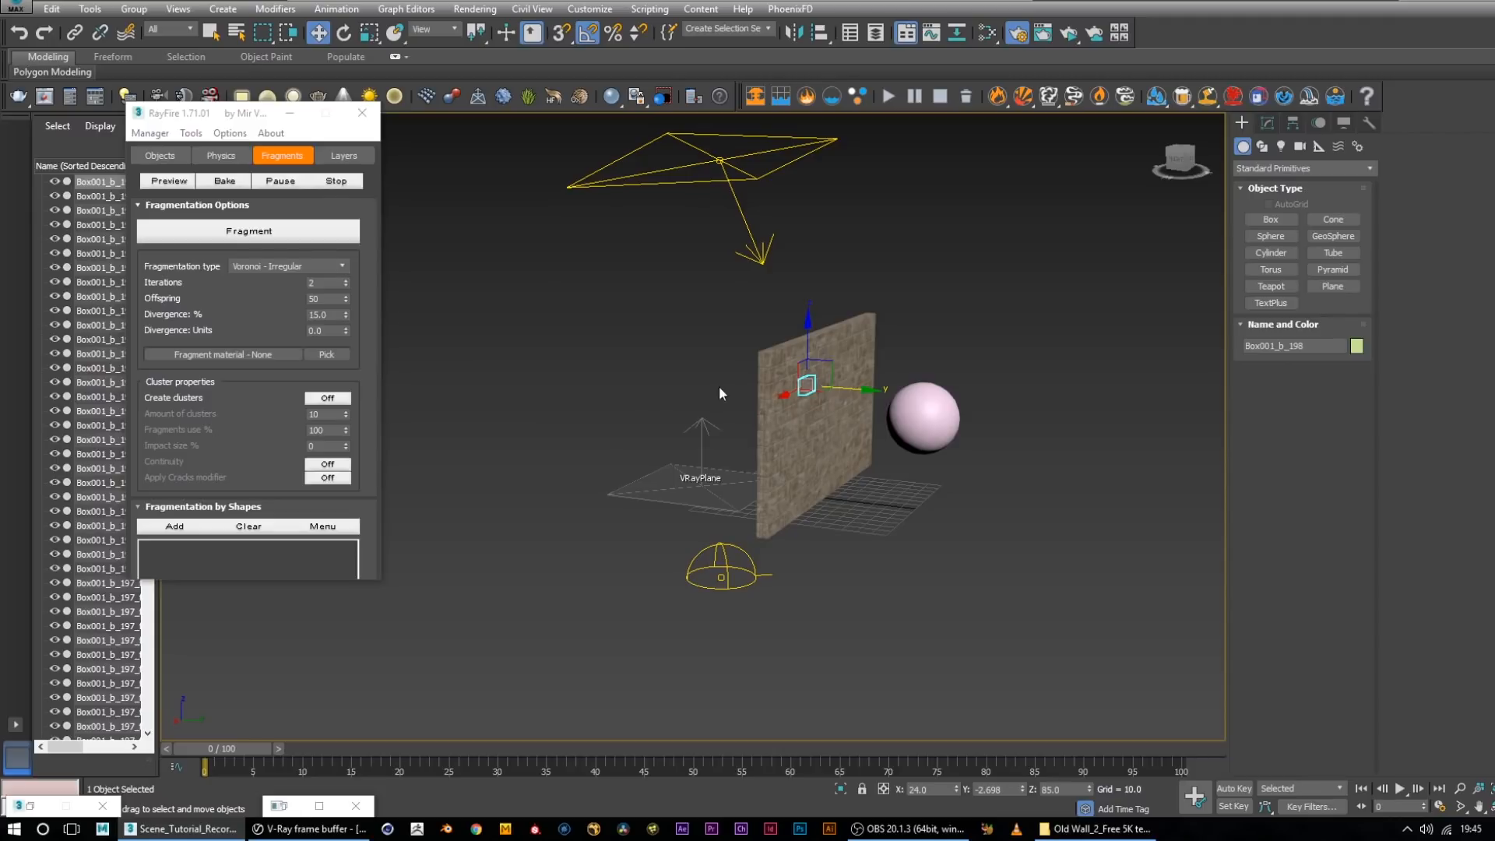
{"action": "left_click", "coordinate": [156, 162]}
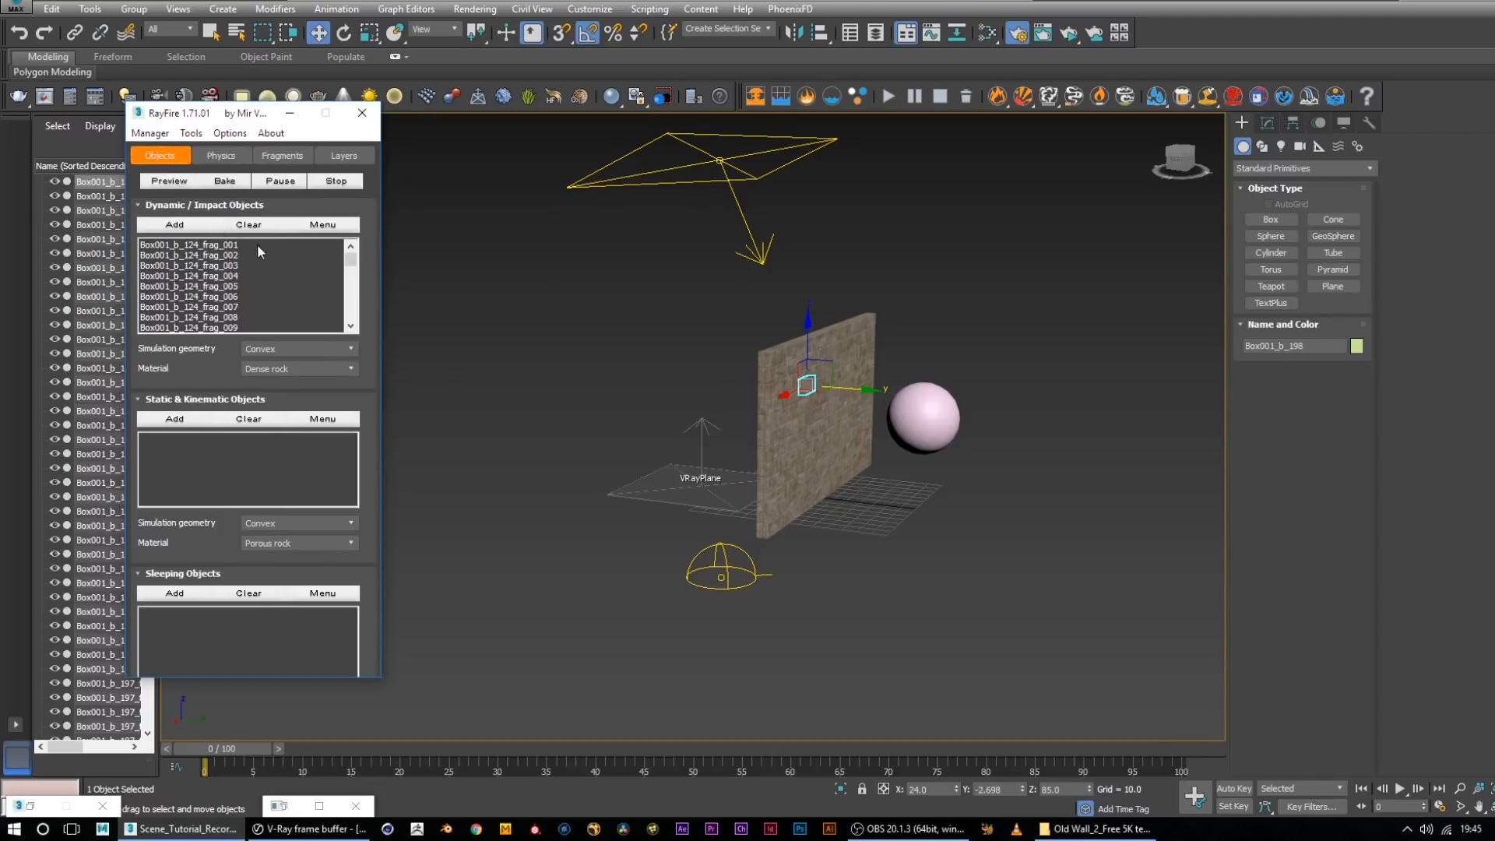
{"action": "middle_click_drag", "start_coordinate": [564, 364], "coordinate": [721, 367], "text": "alt"}
Select all the wall bricks and fragments without the sphere and VRayPlane, and add them to RayFire's Sleeping Objects
{"action": "left_click_drag", "start_coordinate": [997, 512], "coordinate": [988, 515]}
{"action": "middle_click_drag", "start_coordinate": [991, 436], "coordinate": [870, 468], "text": "alt"}
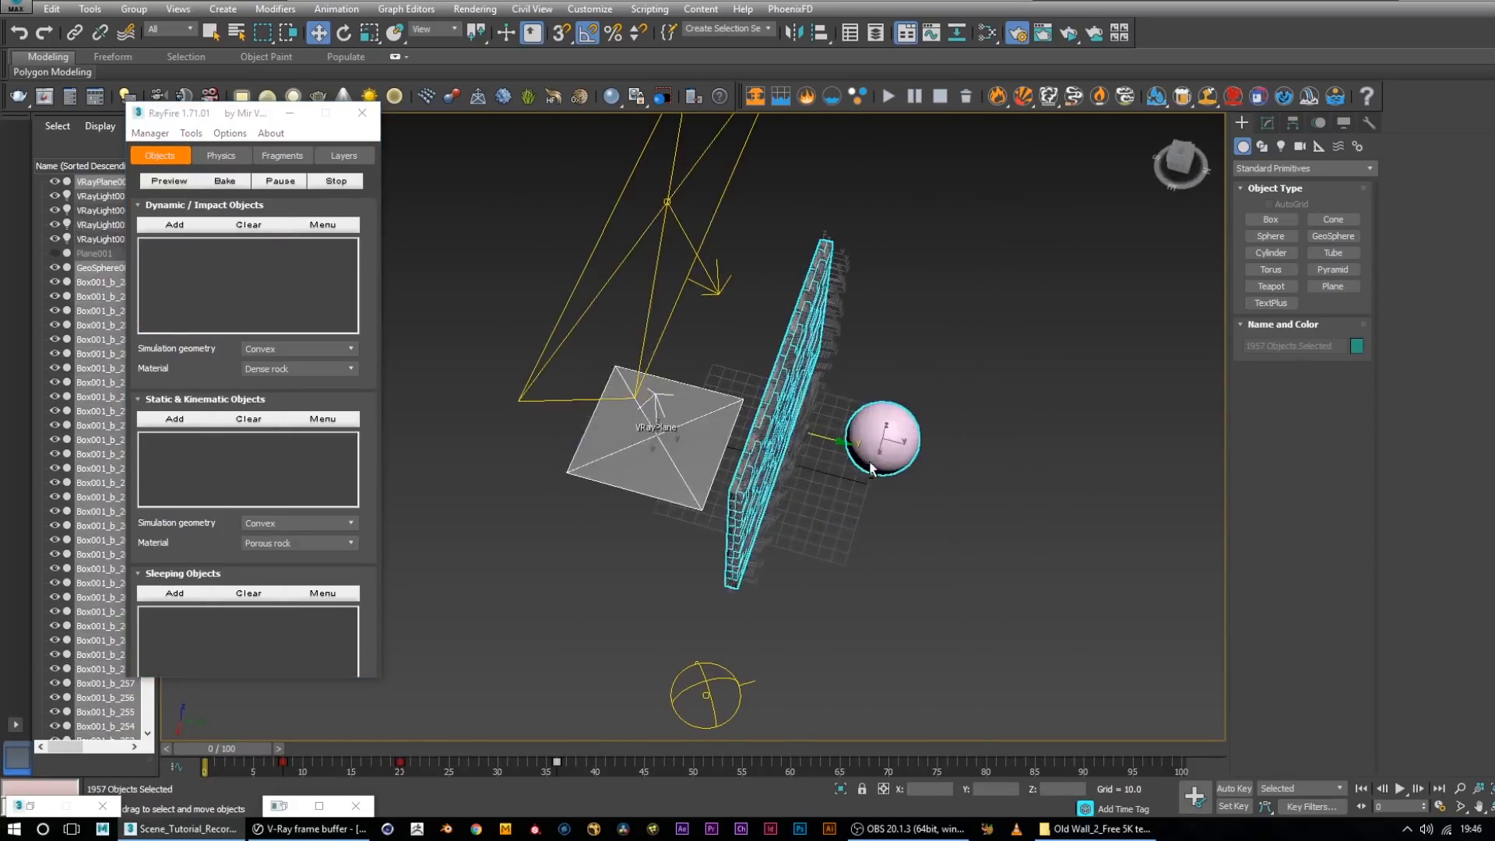
{"action": "left_click", "coordinate": [884, 460], "text": "alt"}
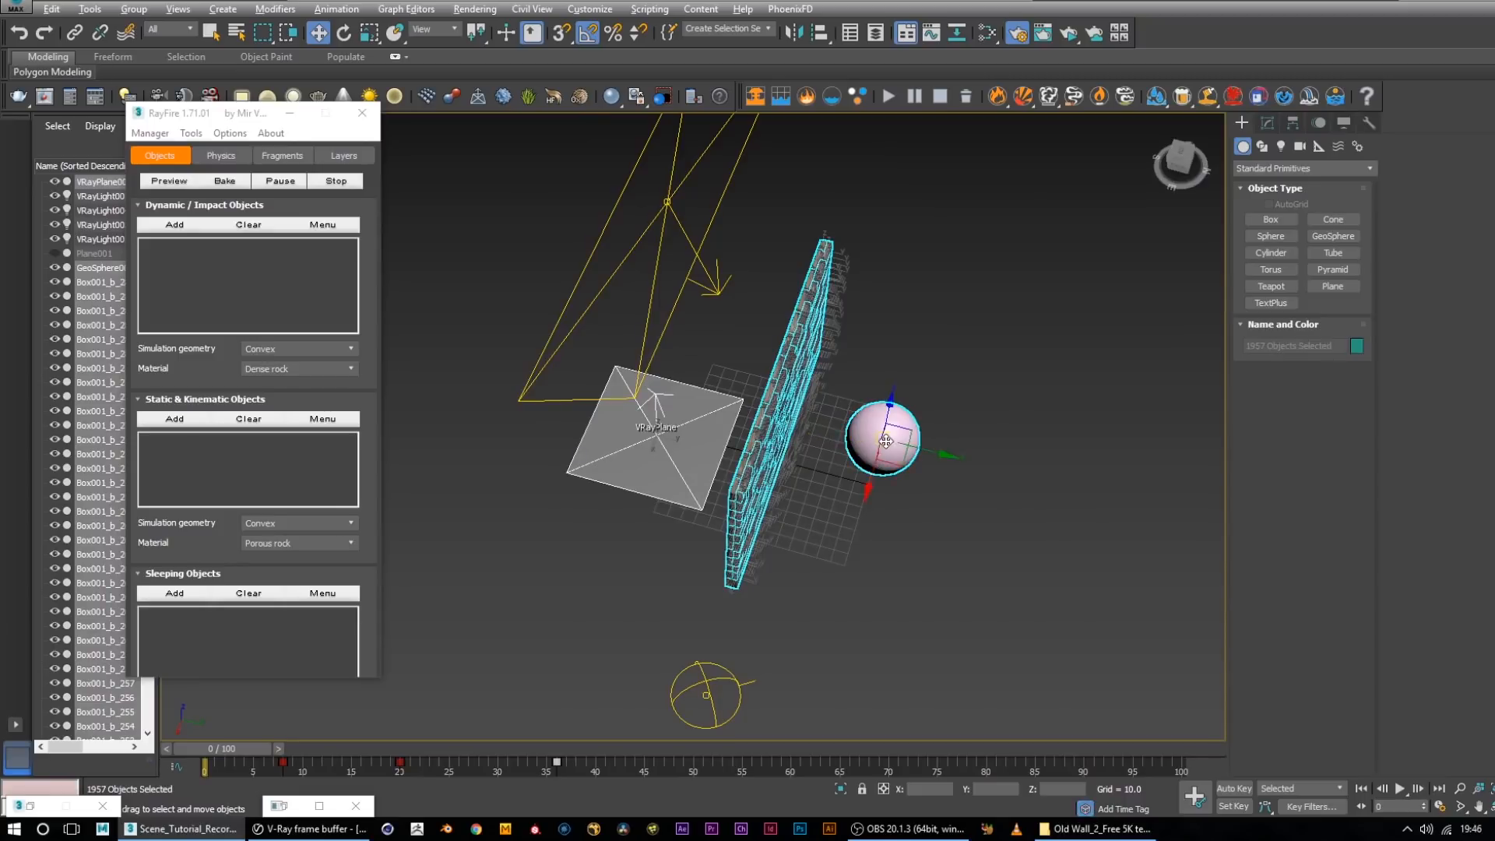
{"action": "left_click_drag", "start_coordinate": [633, 544], "coordinate": [520, 437], "text": "alt"}
{"action": "middle_click_drag", "start_coordinate": [573, 559], "coordinate": [861, 498], "text": "alt"}
{"action": "left_click_drag", "start_coordinate": [362, 414], "coordinate": [358, 233]}
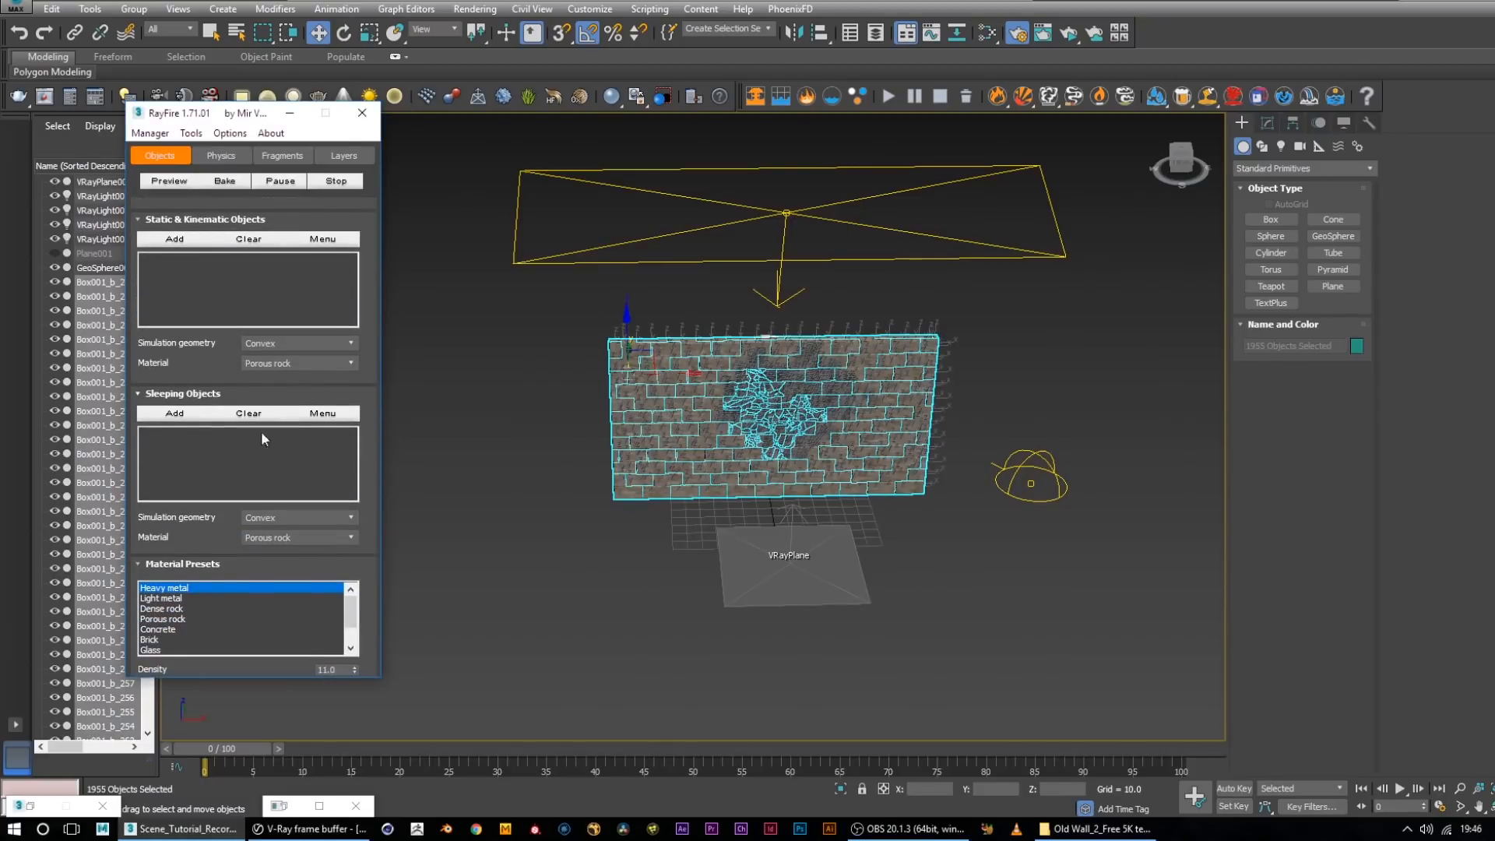
{"action": "left_click", "coordinate": [175, 417]}
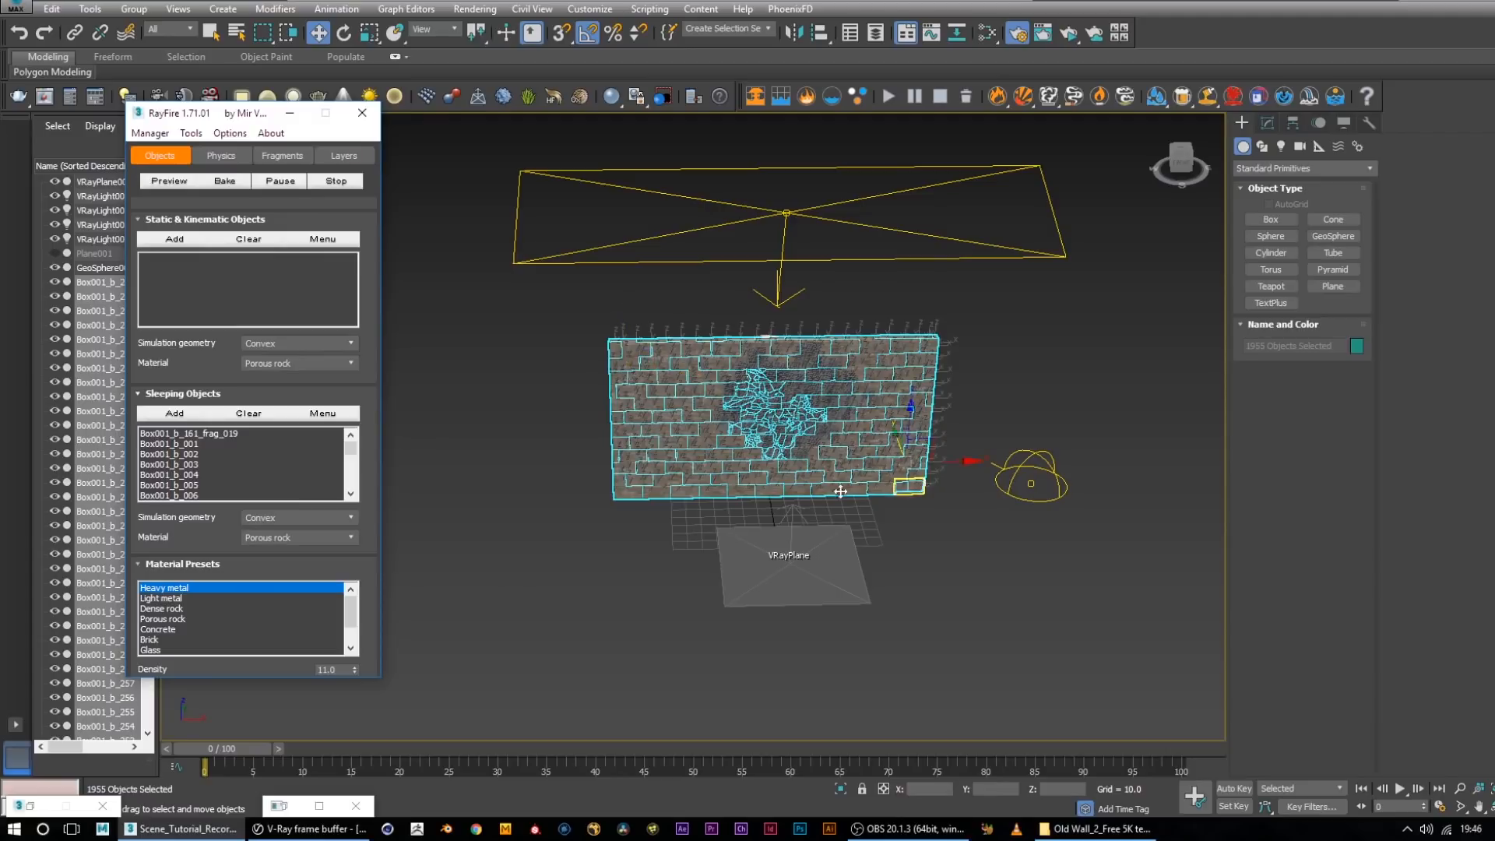
Add the animated GeoSphere001 alone to RayFire's Static & Kinematic Objects and minimize the RayFire window
{"action": "middle_click_drag", "start_coordinate": [911, 421], "coordinate": [792, 399], "text": "alt"}
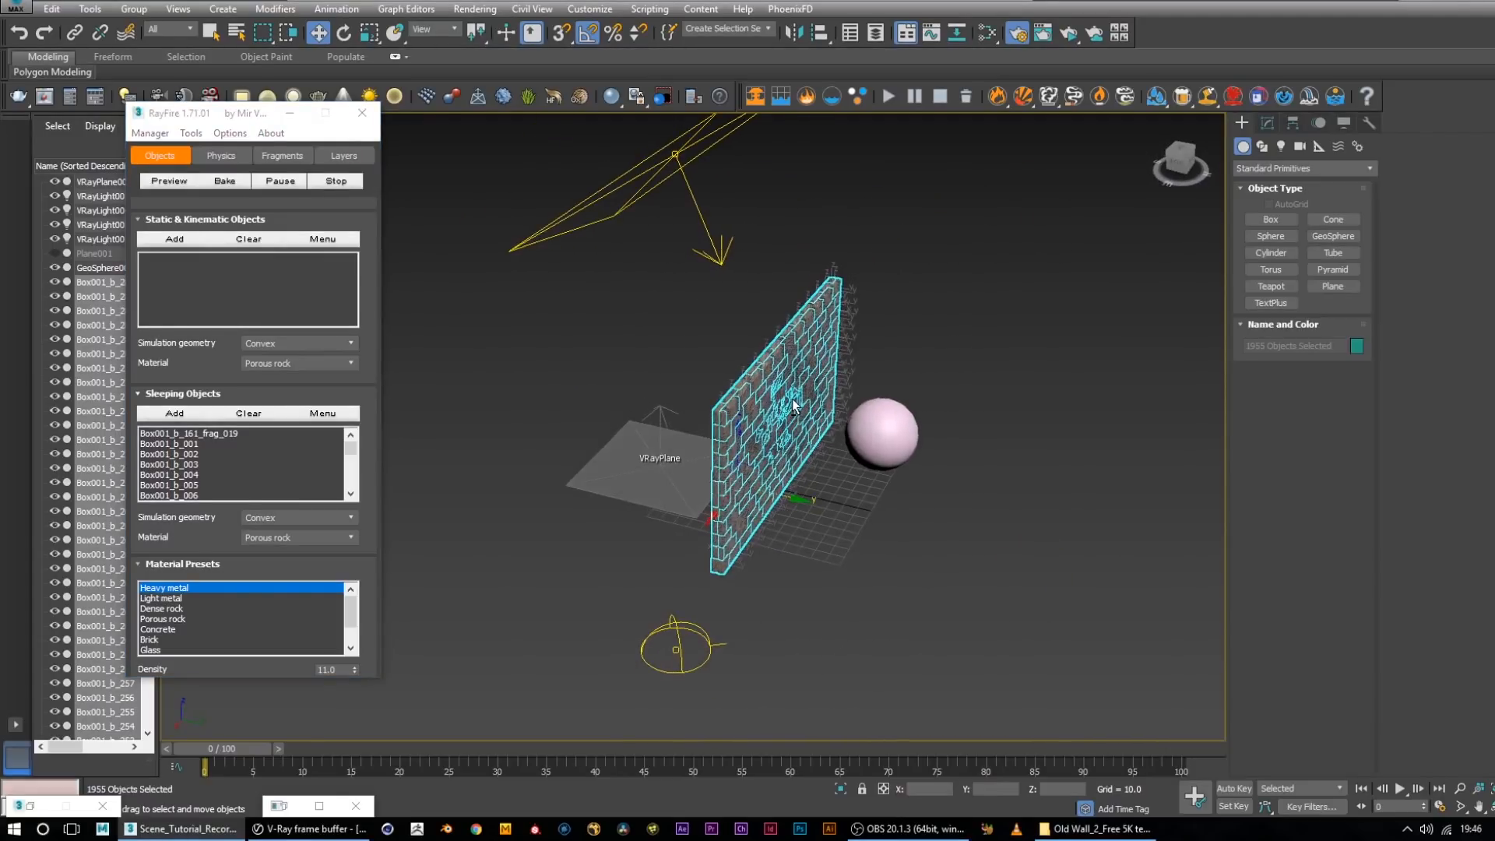
{"action": "left_click", "coordinate": [721, 561]}
{"action": "left_click", "coordinate": [824, 341]}
{"action": "left_click", "coordinate": [718, 548]}
{"action": "left_click", "coordinate": [888, 436]}
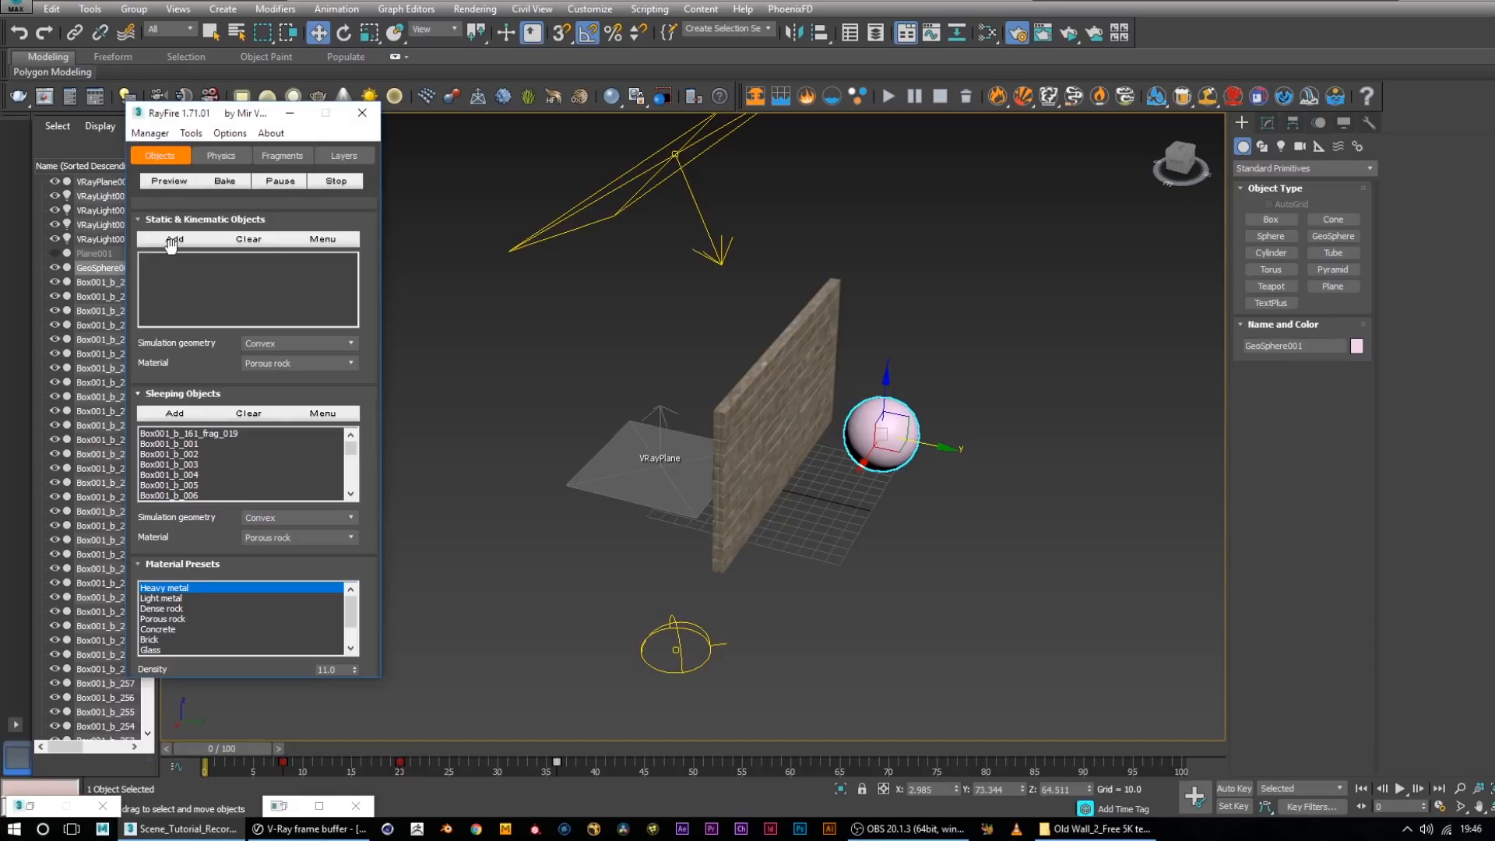
{"action": "left_click", "coordinate": [173, 239]}
{"action": "left_click", "coordinate": [286, 115]}
Unhide the ground plane Plane001 and set its width to 900
{"action": "middle_click_drag", "start_coordinate": [696, 461], "coordinate": [581, 635], "text": "alt"}
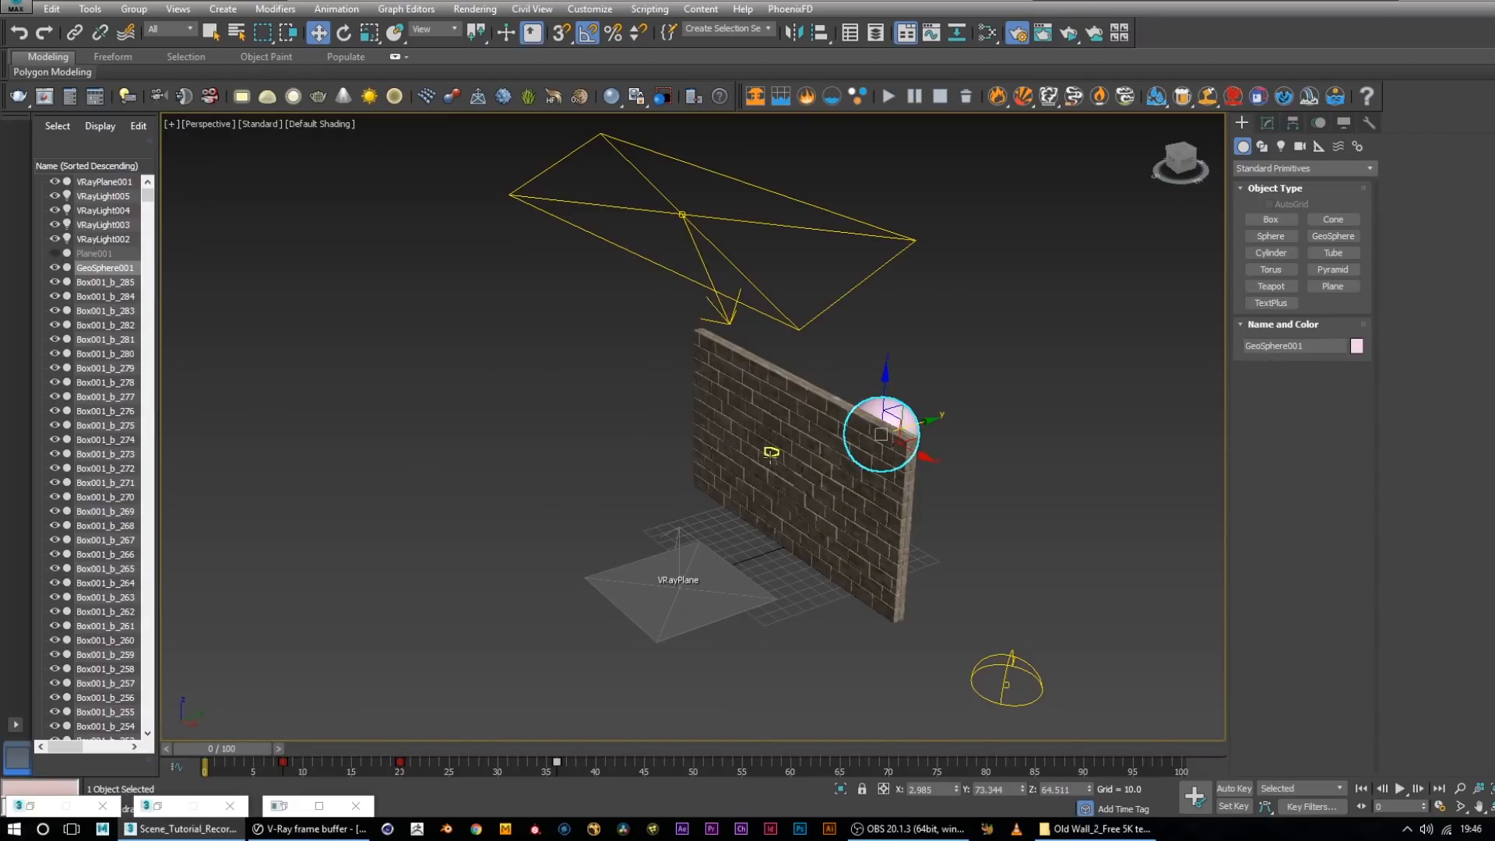
{"action": "left_click", "coordinate": [54, 254]}
{"action": "scroll", "coordinate": [753, 477], "scroll_direction": "down", "scroll_amount": 5}
{"action": "middle_click_drag", "start_coordinate": [872, 539], "coordinate": [831, 552], "text": "alt"}
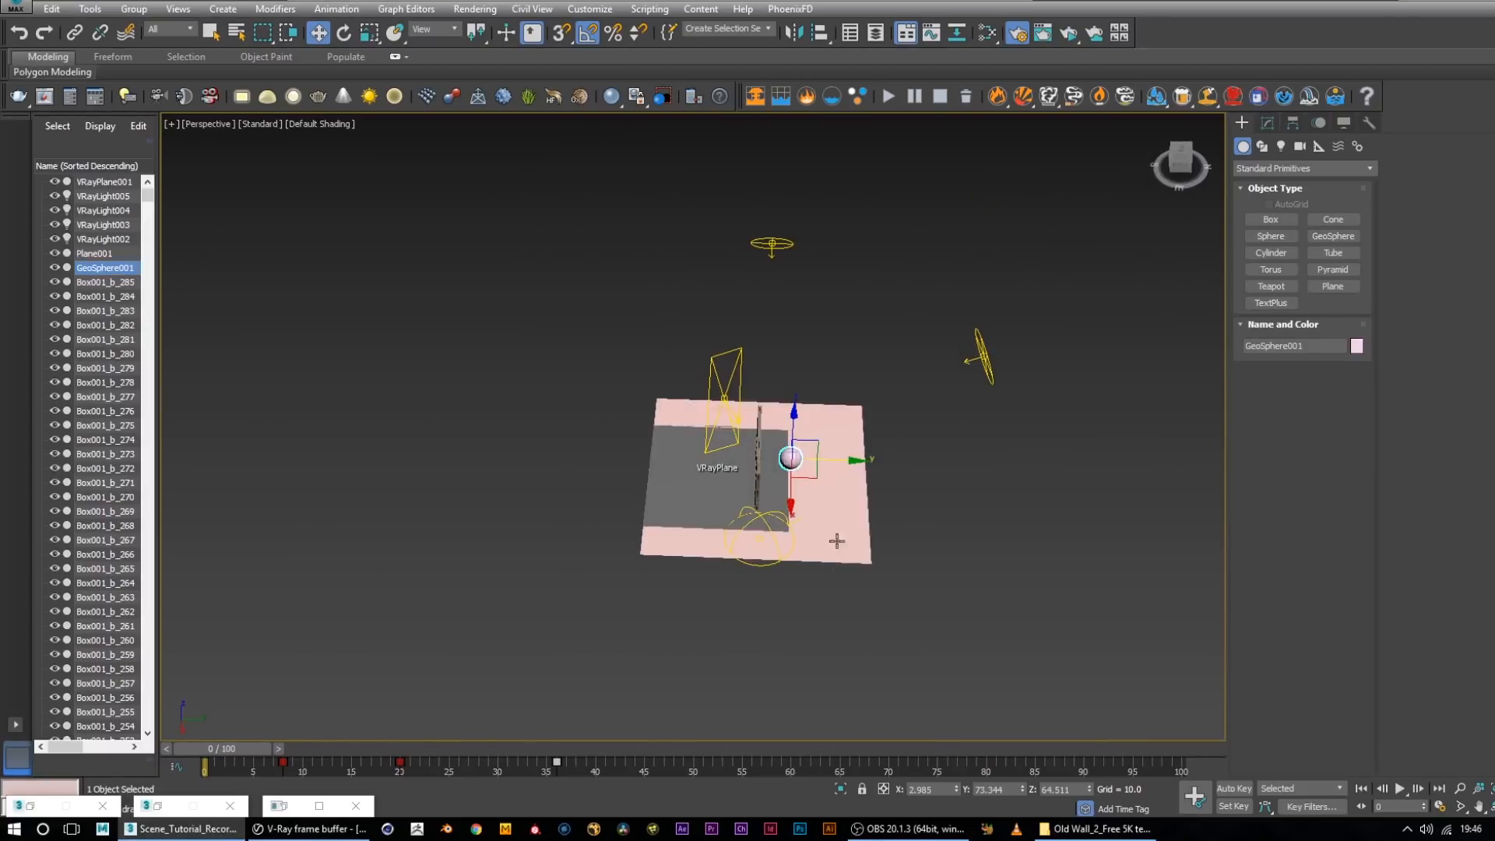
{"action": "left_click", "coordinate": [837, 529]}
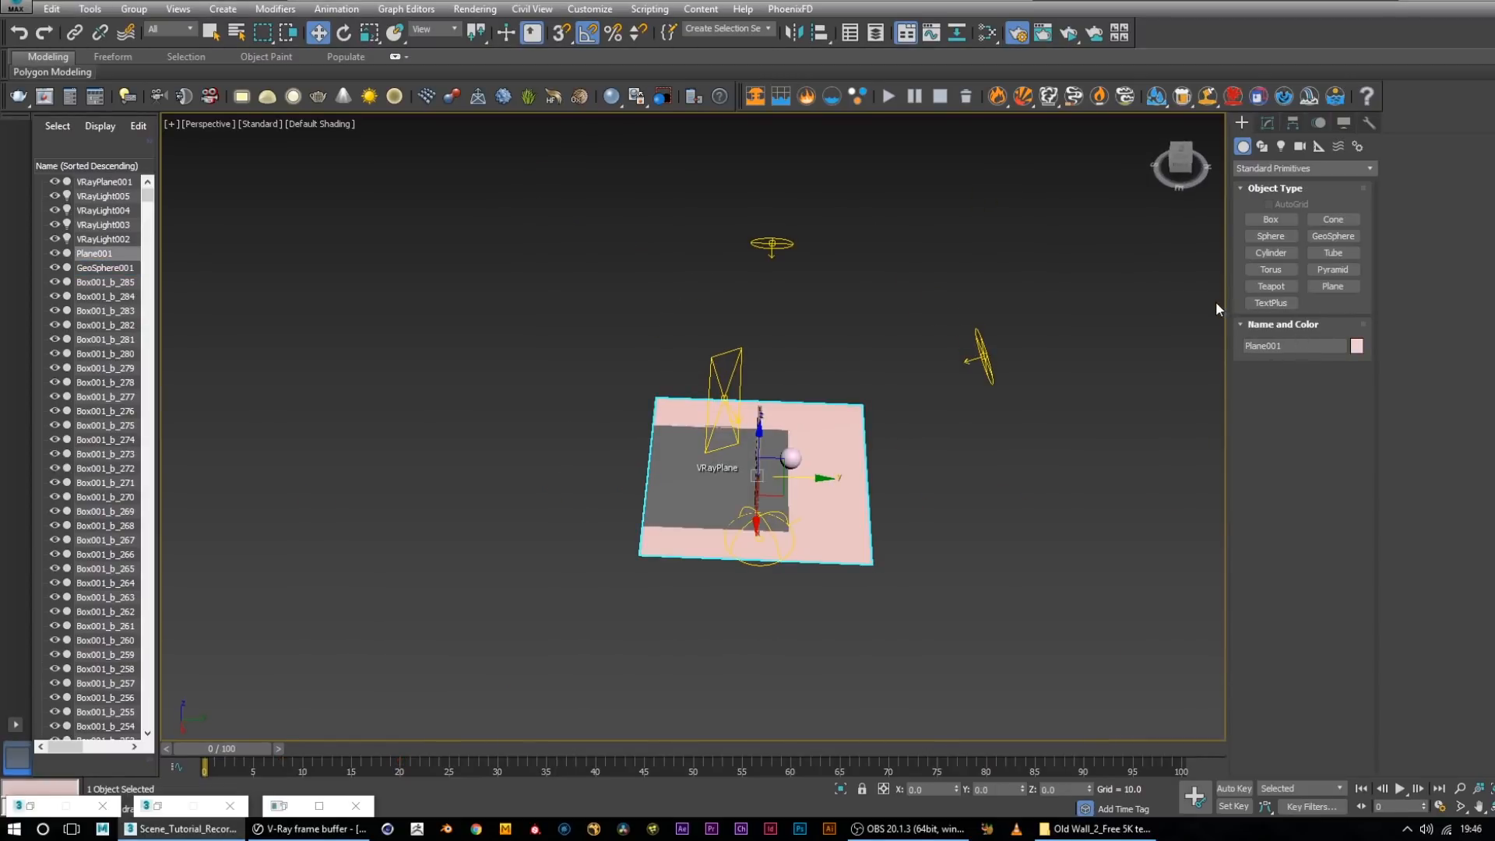
{"action": "left_click", "coordinate": [1267, 122]}
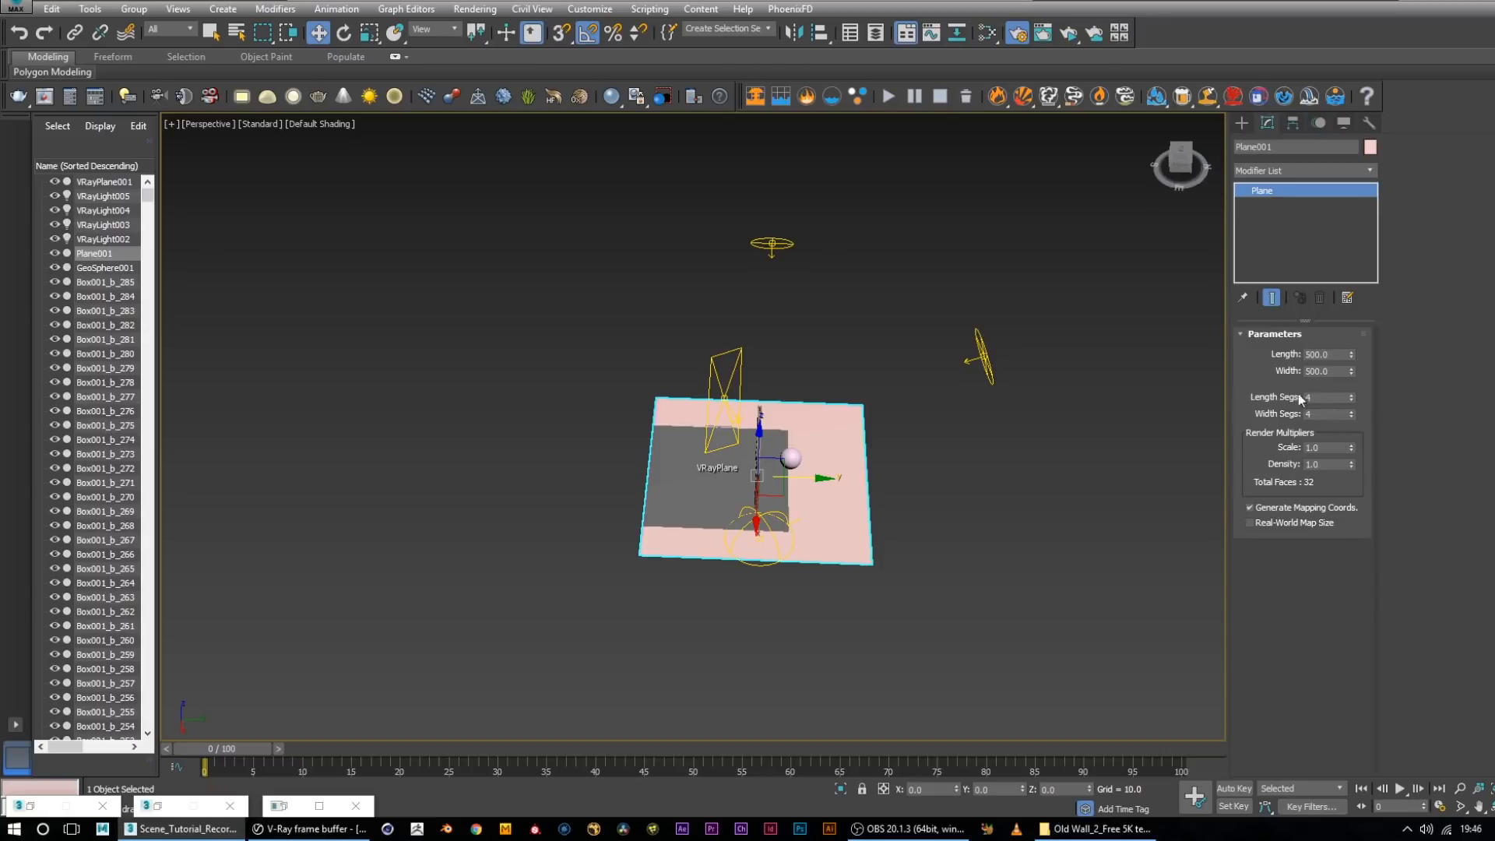
{"action": "double_click", "coordinate": [1335, 371]}
{"action": "type", "text": "900"}
{"action": "key", "text": "Return"}
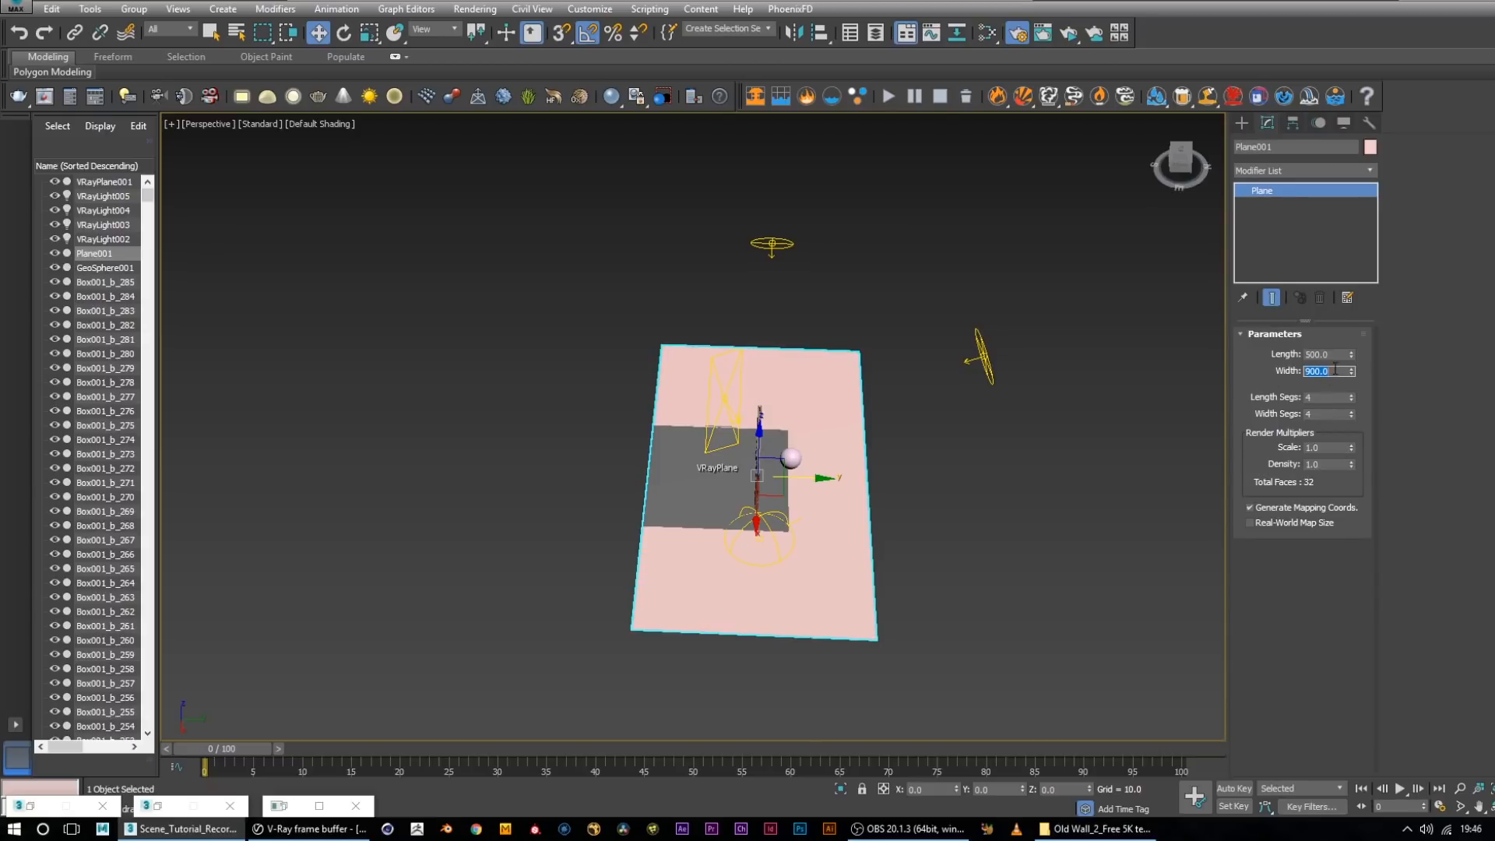
Set the length of Plane001 to 1000
{"action": "middle_click_drag", "start_coordinate": [907, 394], "coordinate": [895, 428], "text": "alt"}
{"action": "scroll", "coordinate": [815, 441], "scroll_direction": "up", "scroll_amount": 3}
{"action": "middle_click_drag", "start_coordinate": [818, 493], "coordinate": [894, 455], "text": "alt"}
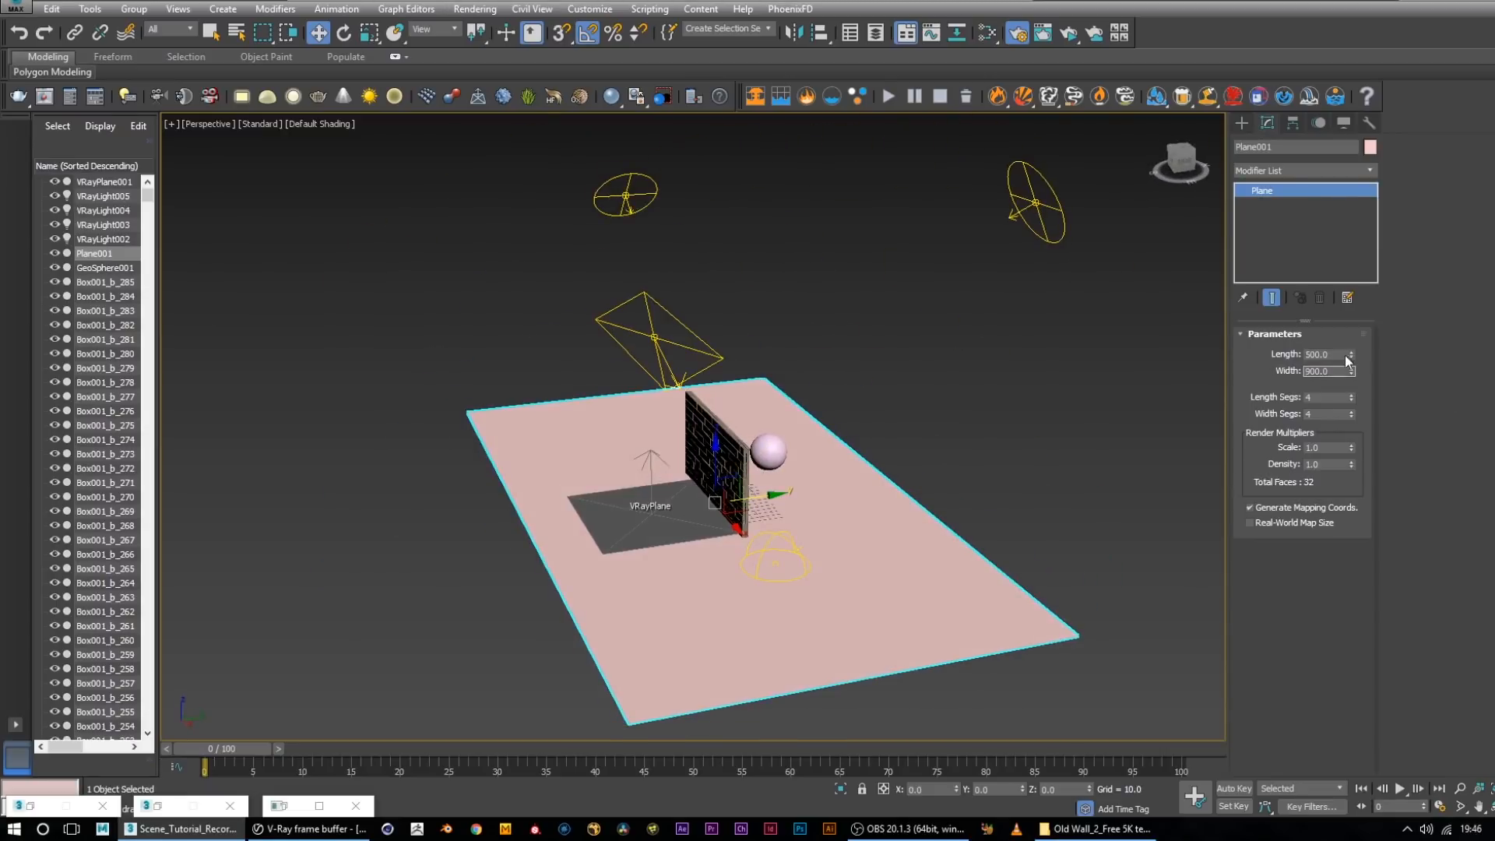
{"action": "double_click", "coordinate": [1340, 354]}
{"action": "type", "text": "100"}
{"action": "key", "text": "Return"}
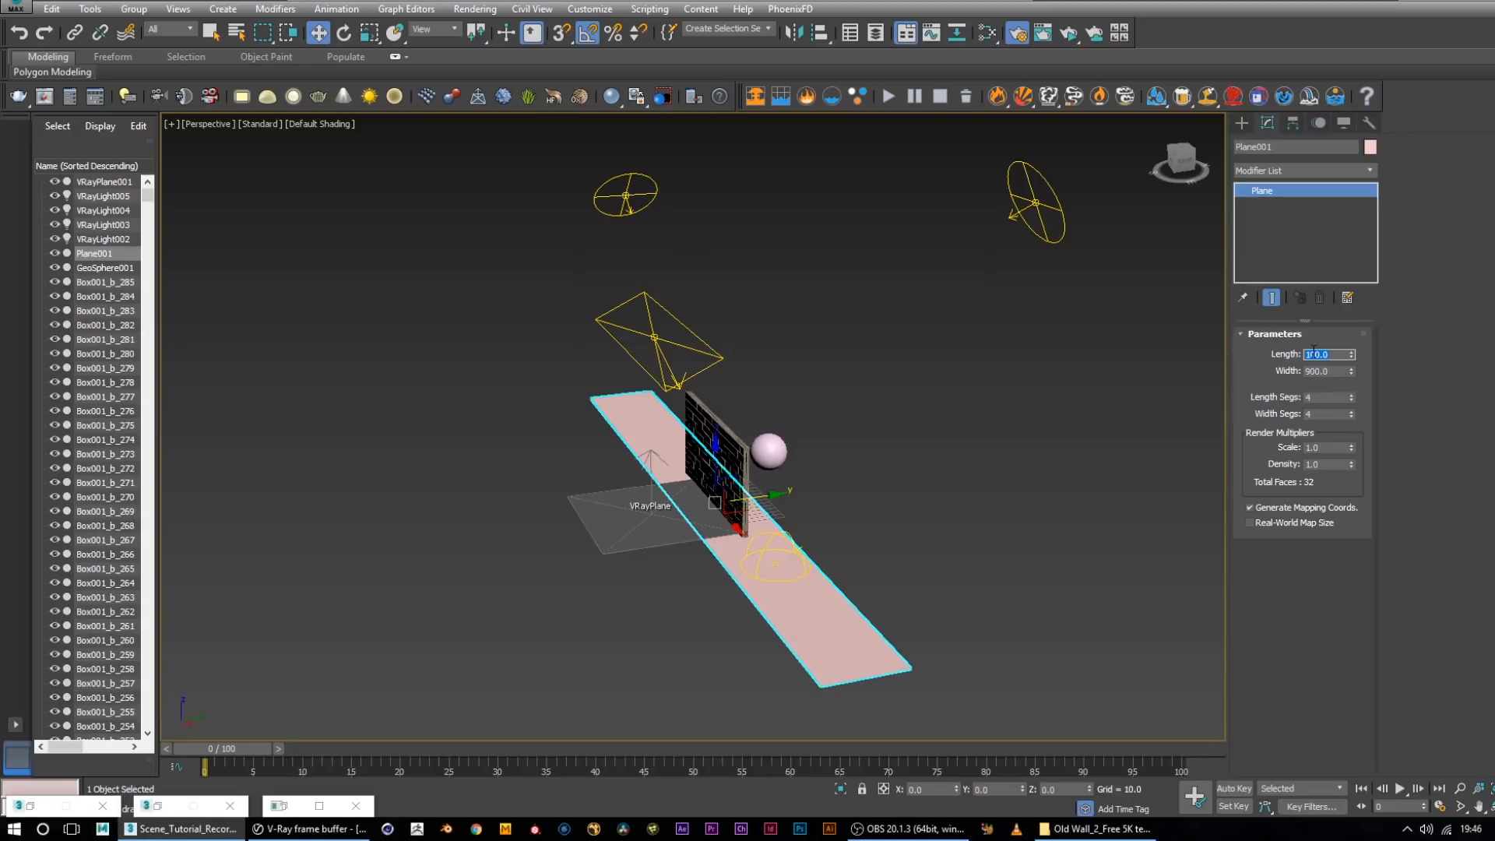
{"action": "type", "text": "1000"}
{"action": "key", "text": "Return"}
Move Plane001 along the Y axis to about -316 so the ground extends on the side opposite the sphere
{"action": "middle_click_drag", "start_coordinate": [1135, 309], "coordinate": [780, 521], "text": "alt"}
{"action": "left_click_drag", "start_coordinate": [778, 499], "coordinate": [536, 511]}
{"action": "middle_click_drag", "start_coordinate": [927, 484], "coordinate": [811, 500], "text": "alt"}
{"action": "scroll", "coordinate": [845, 468], "scroll_direction": "down", "scroll_amount": 5}
{"action": "scroll", "coordinate": [780, 473], "scroll_direction": "up", "scroll_amount": 5}
{"action": "scroll", "coordinate": [779, 474], "scroll_direction": "up", "scroll_amount": 3}
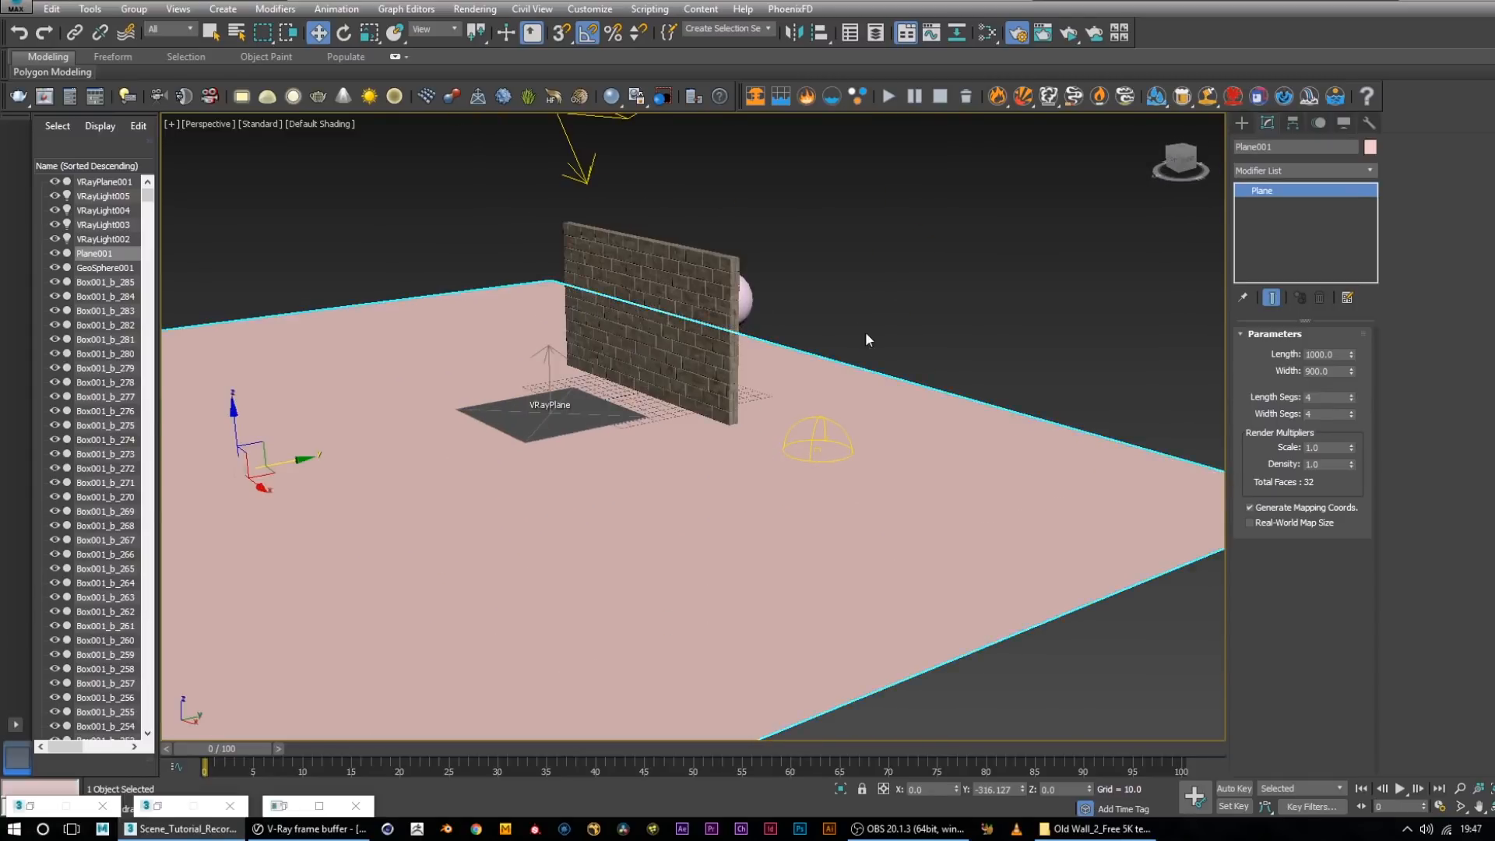
{"action": "middle_click_drag", "start_coordinate": [868, 338], "coordinate": [1065, 403]}
{"action": "middle_click_drag", "start_coordinate": [1164, 431], "coordinate": [1148, 432], "text": "alt"}
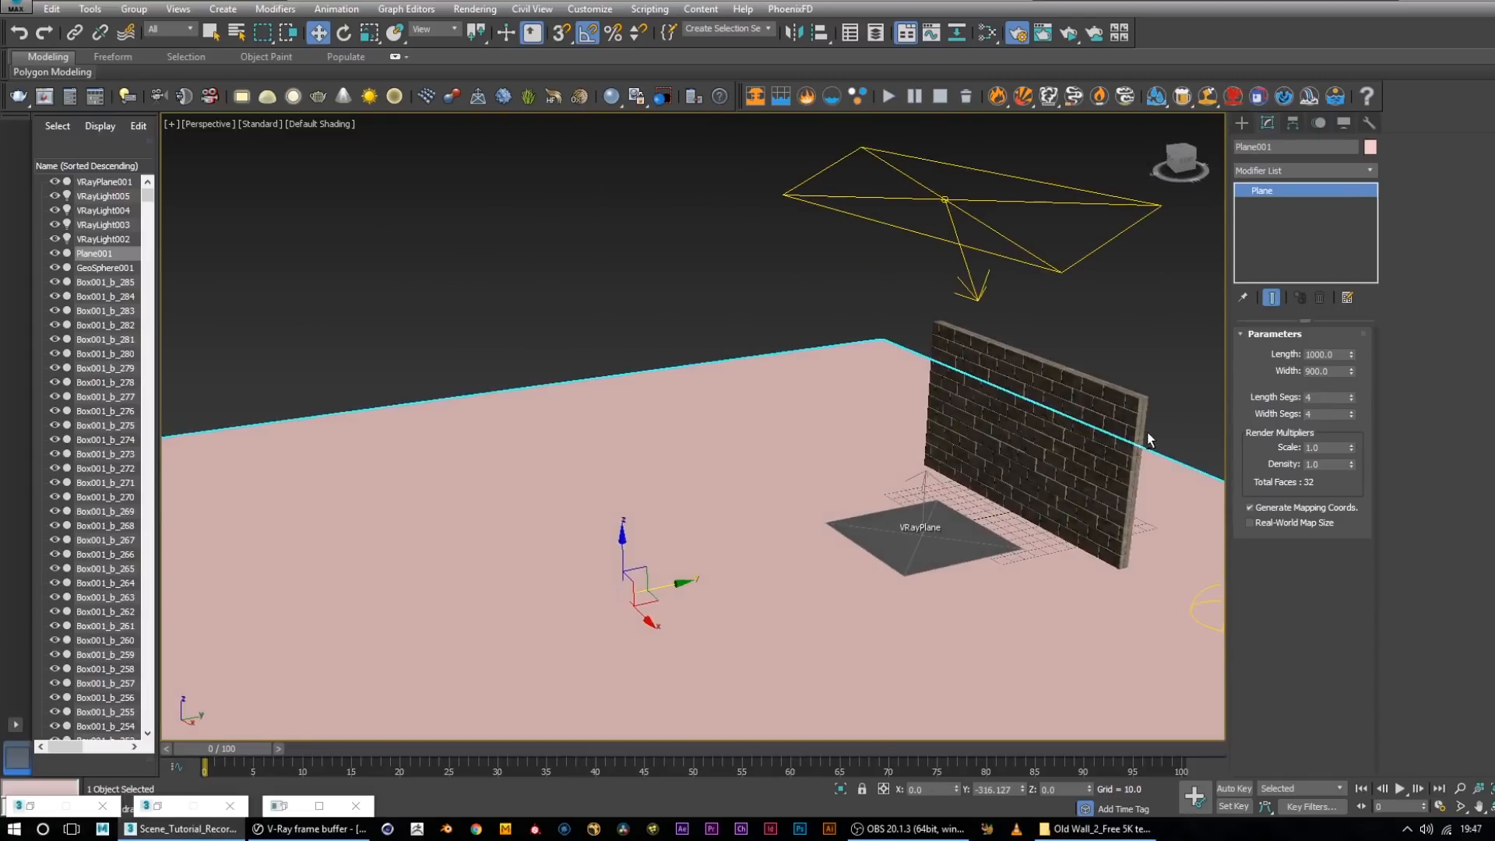
Restore the RayFire window and add Plane001 to the Static & Kinematic Objects
{"action": "left_click", "coordinate": [195, 810]}
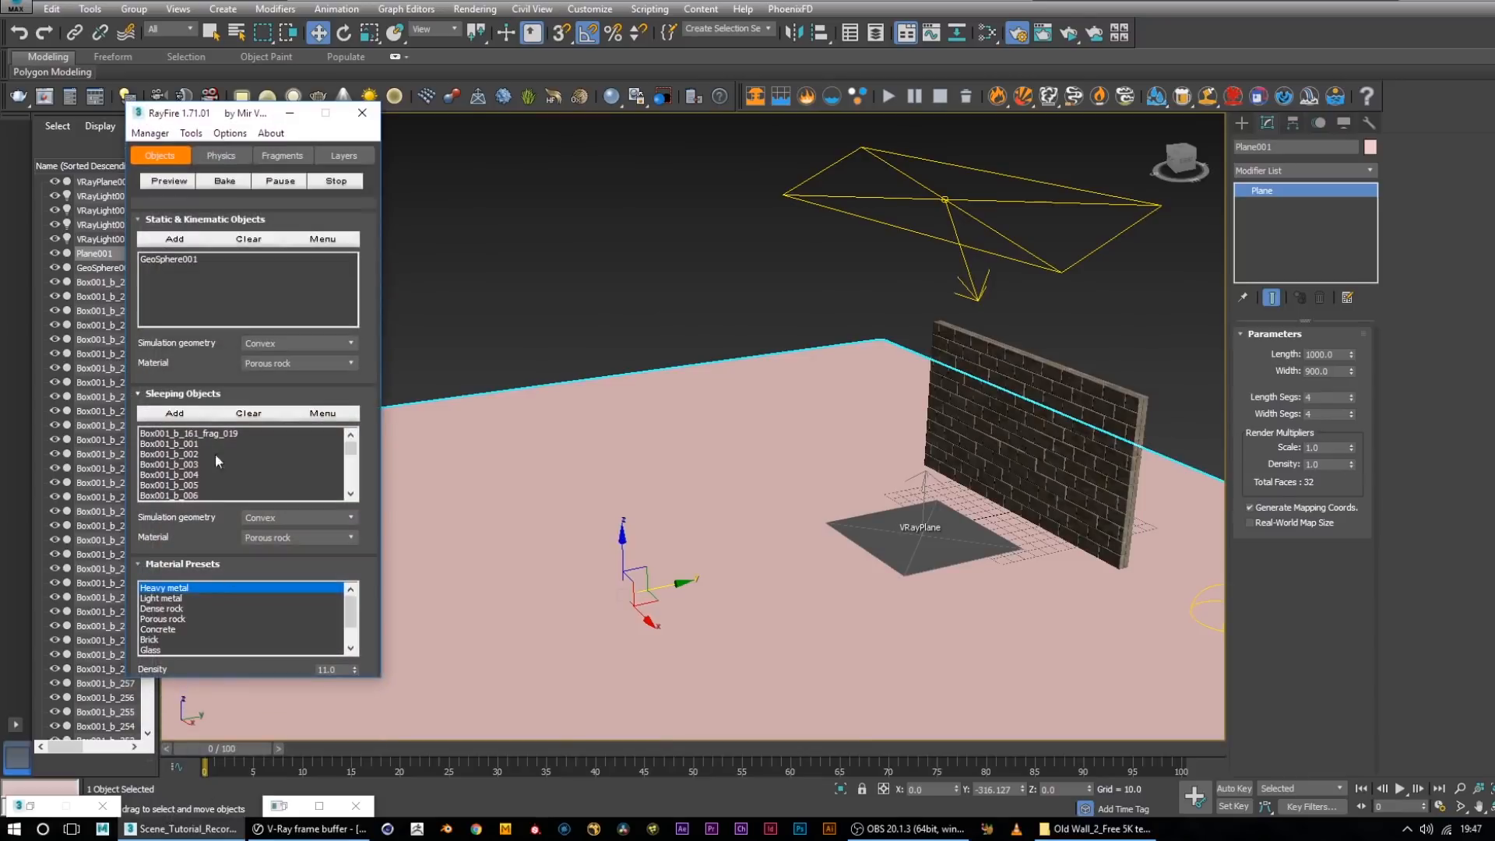
{"action": "left_click", "coordinate": [166, 240]}
{"action": "scroll", "coordinate": [672, 324], "scroll_direction": "down", "scroll_amount": 5}
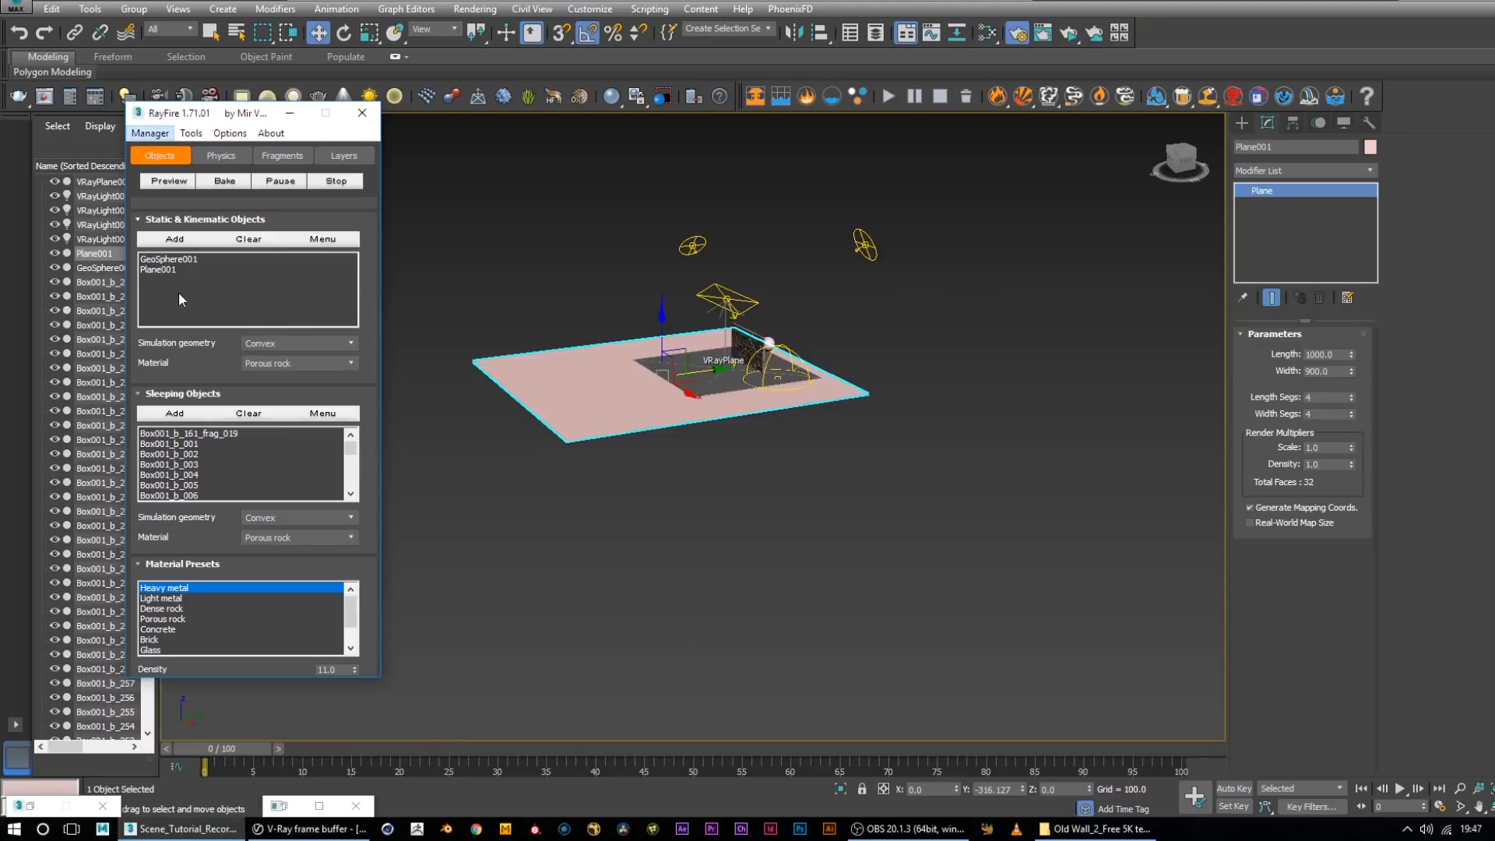
{"action": "middle_click_drag", "start_coordinate": [997, 350], "coordinate": [873, 463], "text": "alt"}
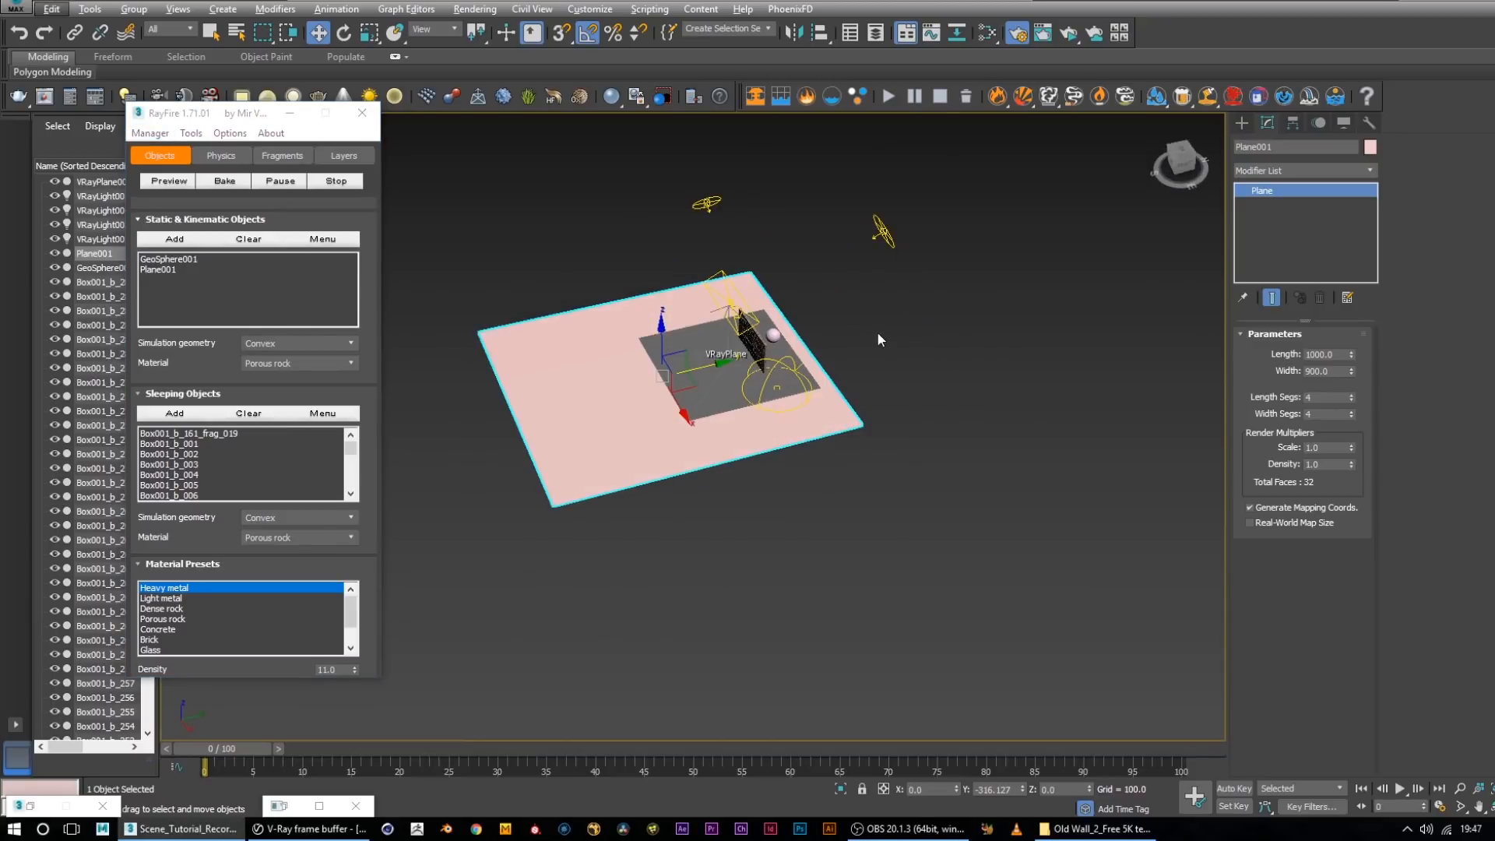
{"action": "scroll", "coordinate": [888, 389], "scroll_direction": "up", "scroll_amount": 5}
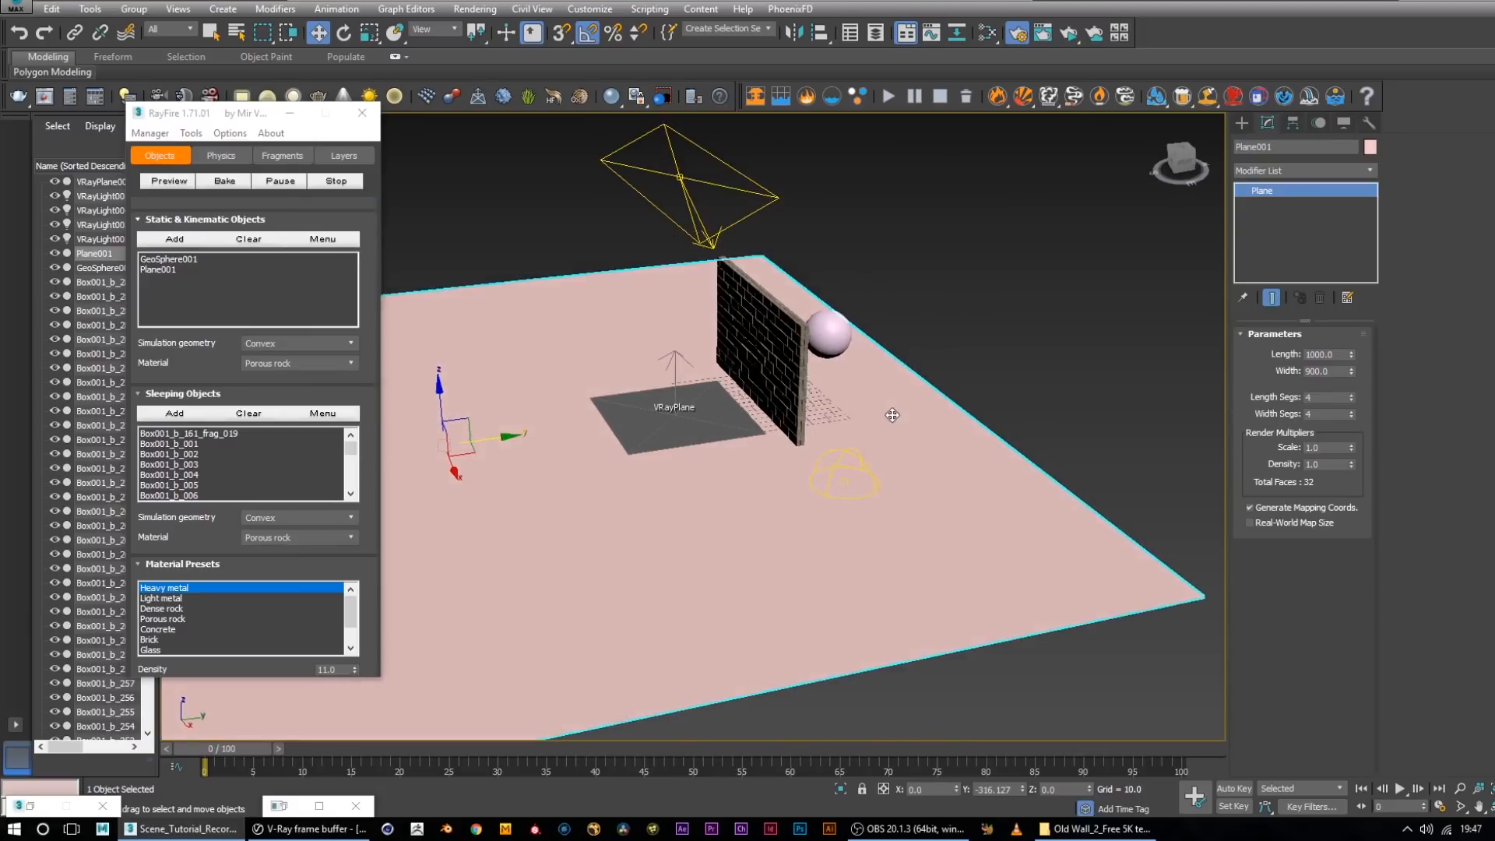
{"action": "middle_click_drag", "start_coordinate": [925, 344], "coordinate": [1057, 374]}
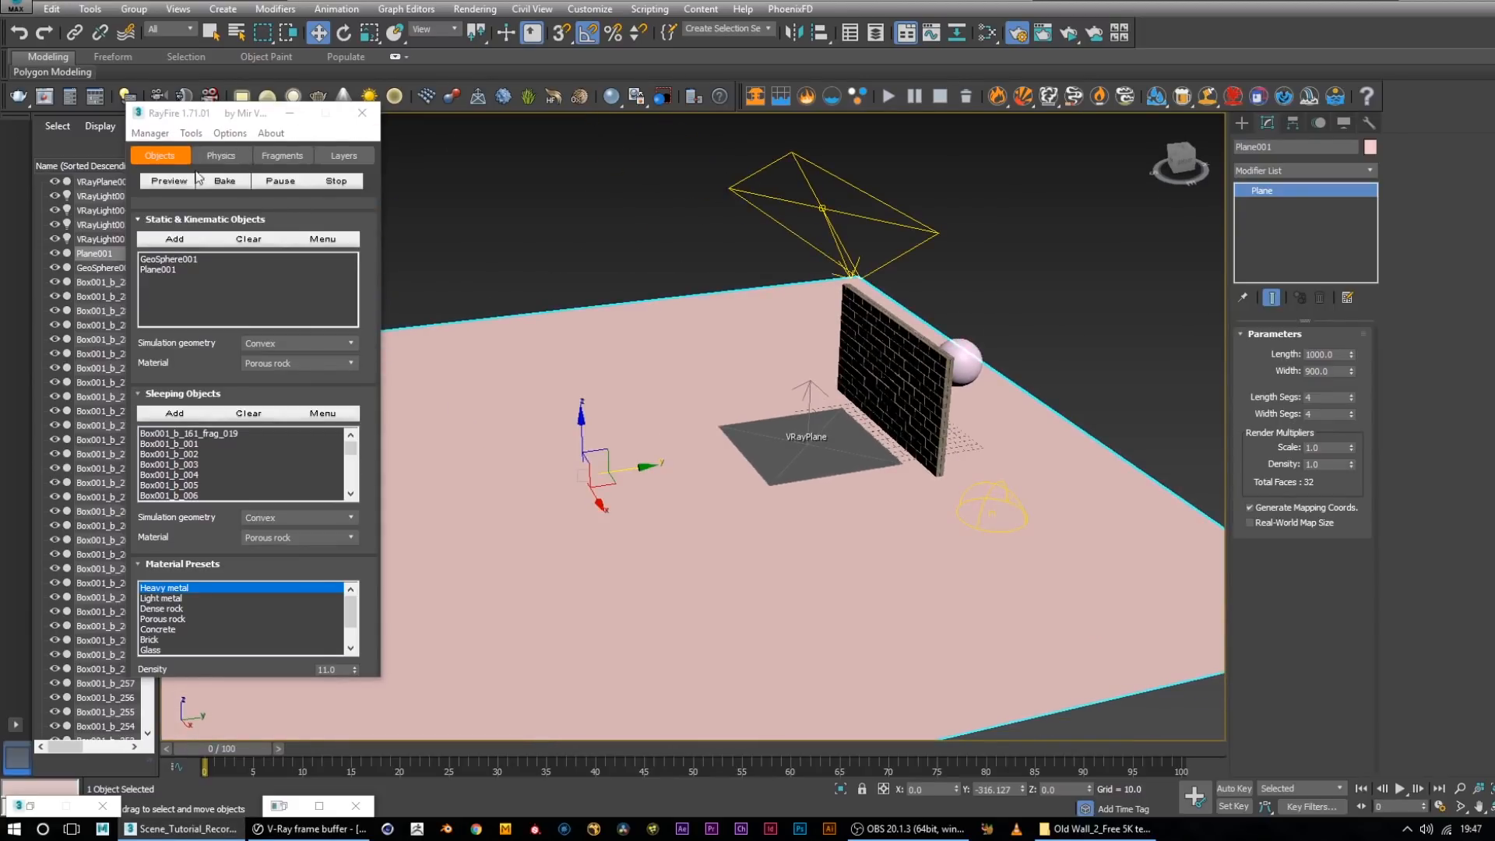
Review the RayFire object lists and the physics activation options, switching Dead Sleeping objects off and back on
{"action": "left_click", "coordinate": [369, 226]}
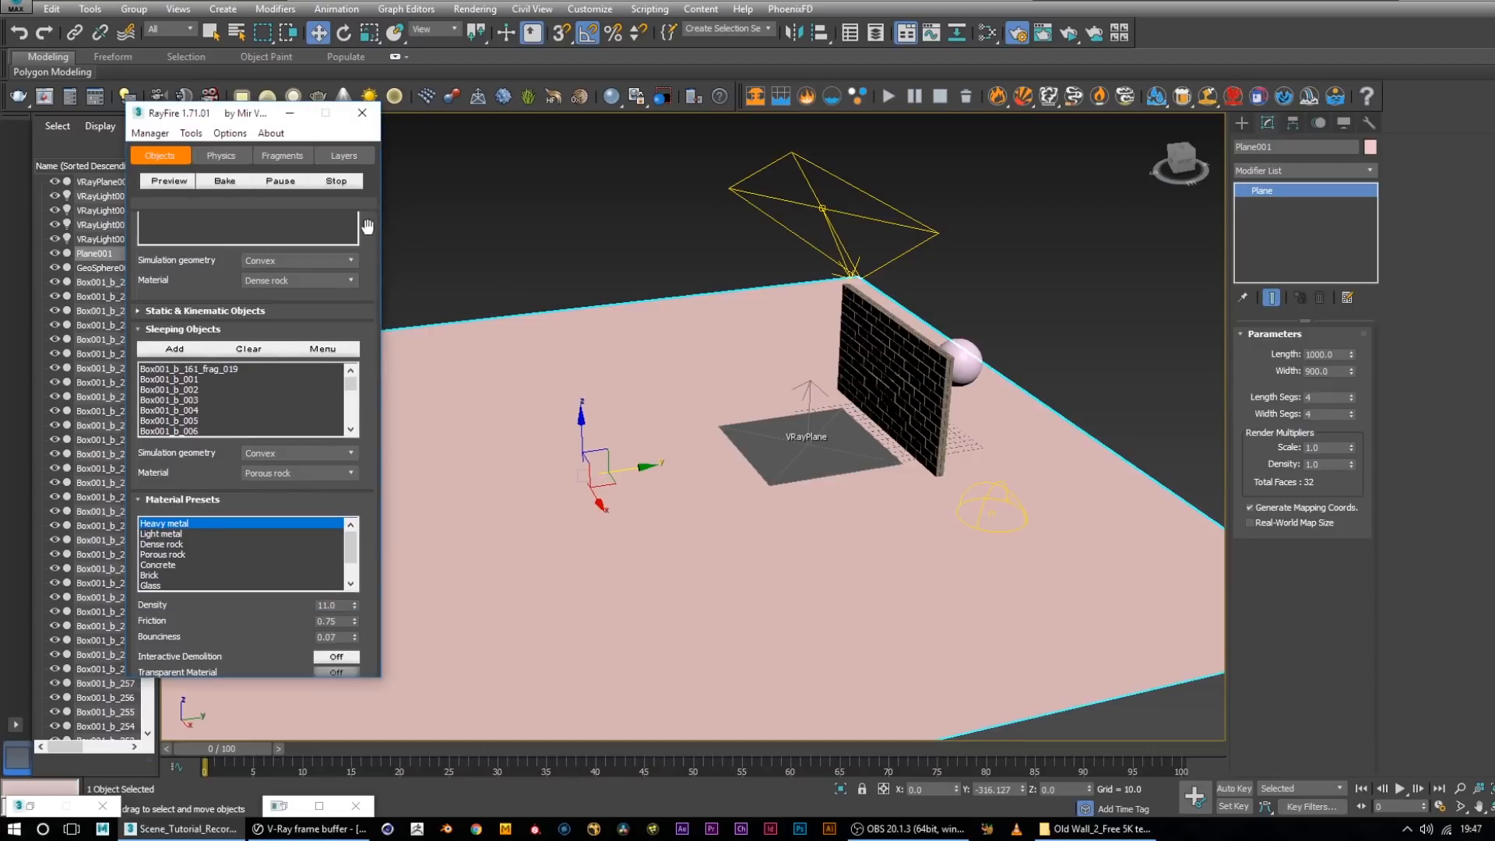
{"action": "left_click_drag", "start_coordinate": [367, 211], "coordinate": [382, 340]}
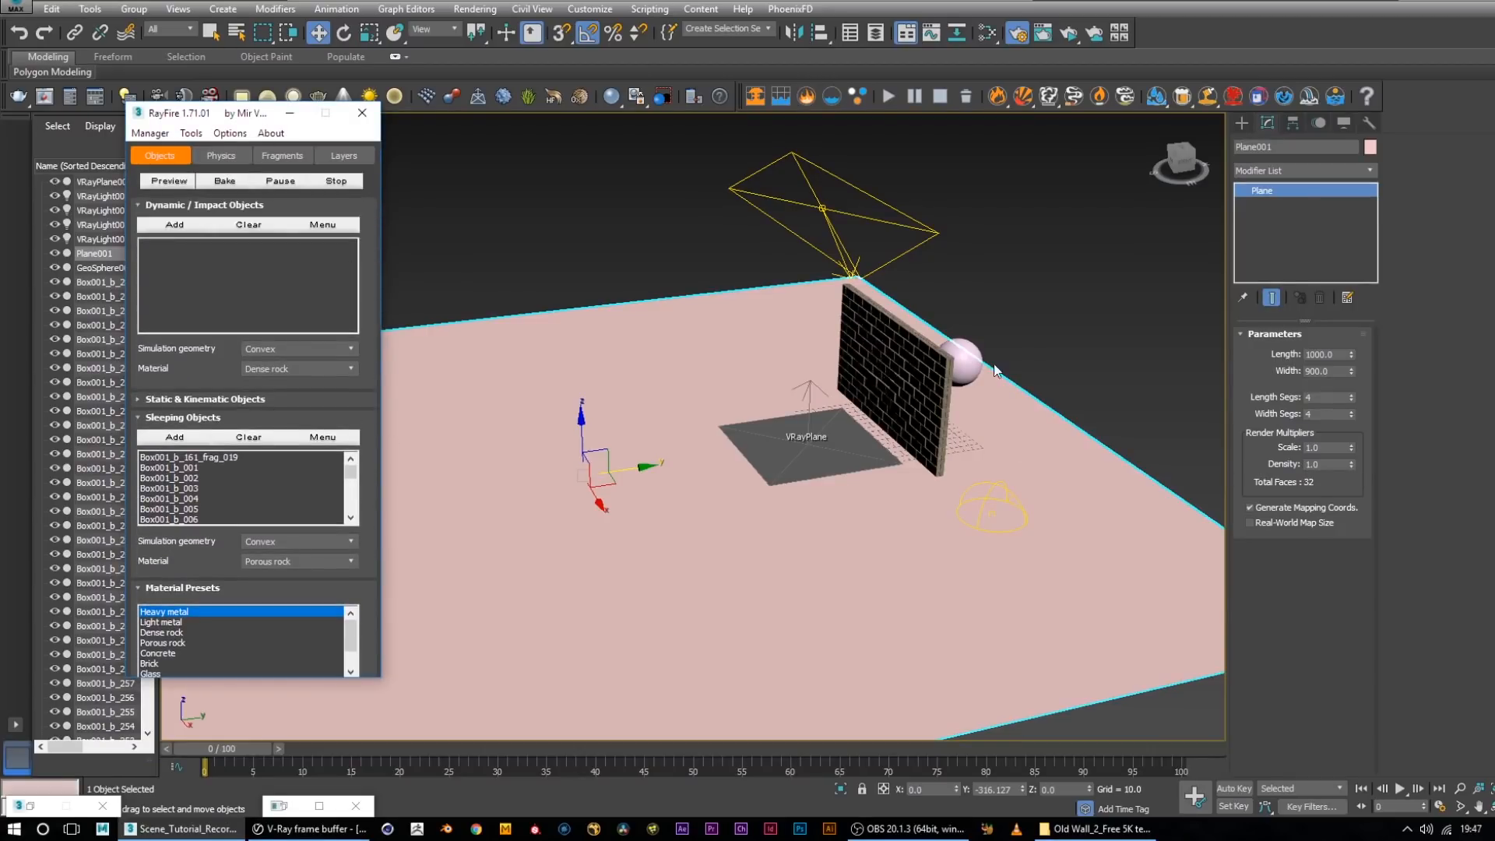
{"action": "middle_click_drag", "start_coordinate": [1028, 416], "coordinate": [1056, 500], "text": "alt"}
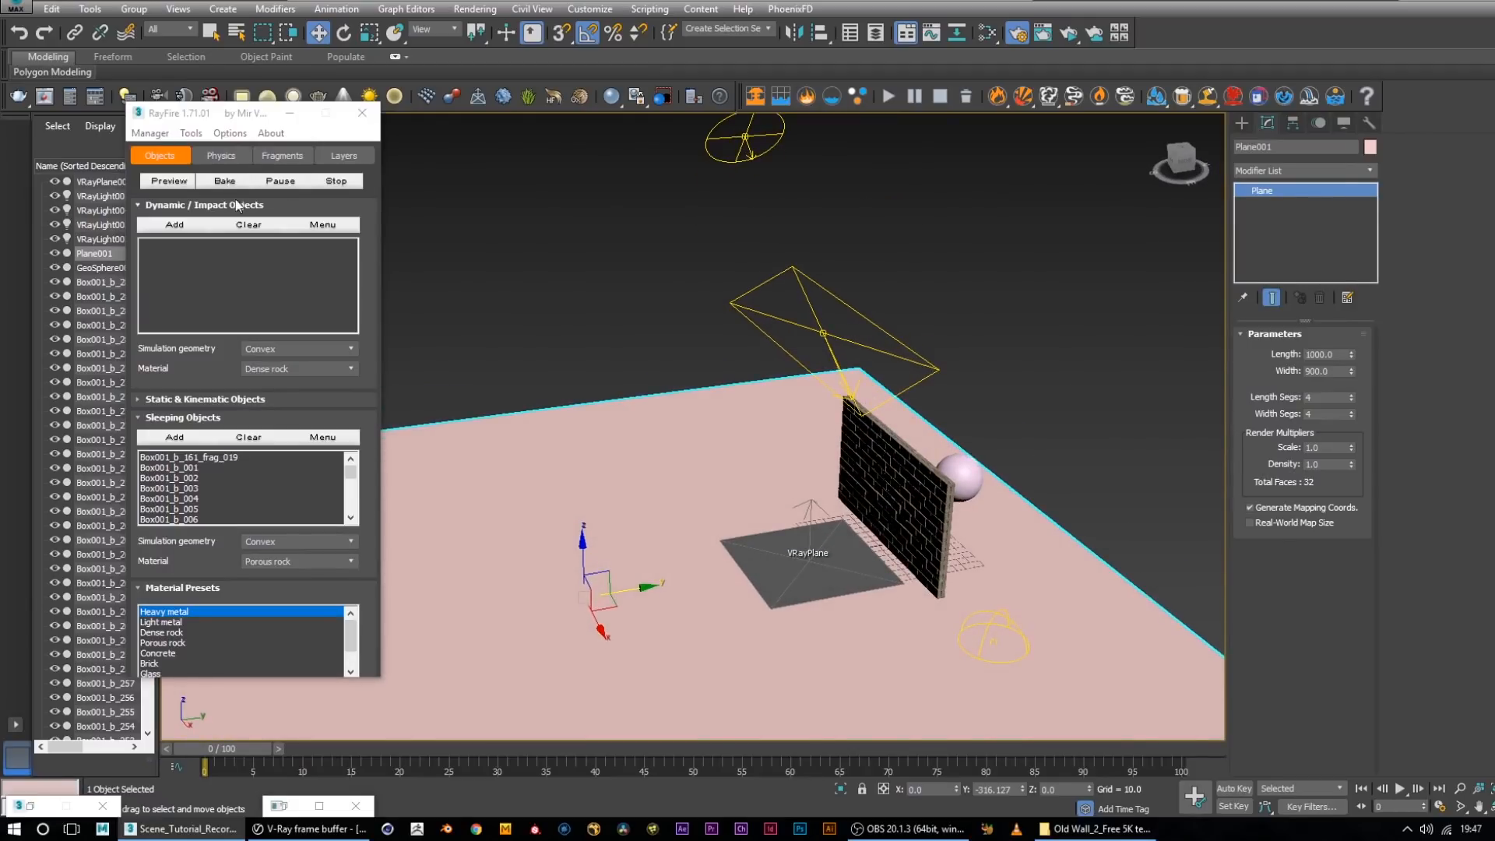
{"action": "left_click", "coordinate": [222, 162]}
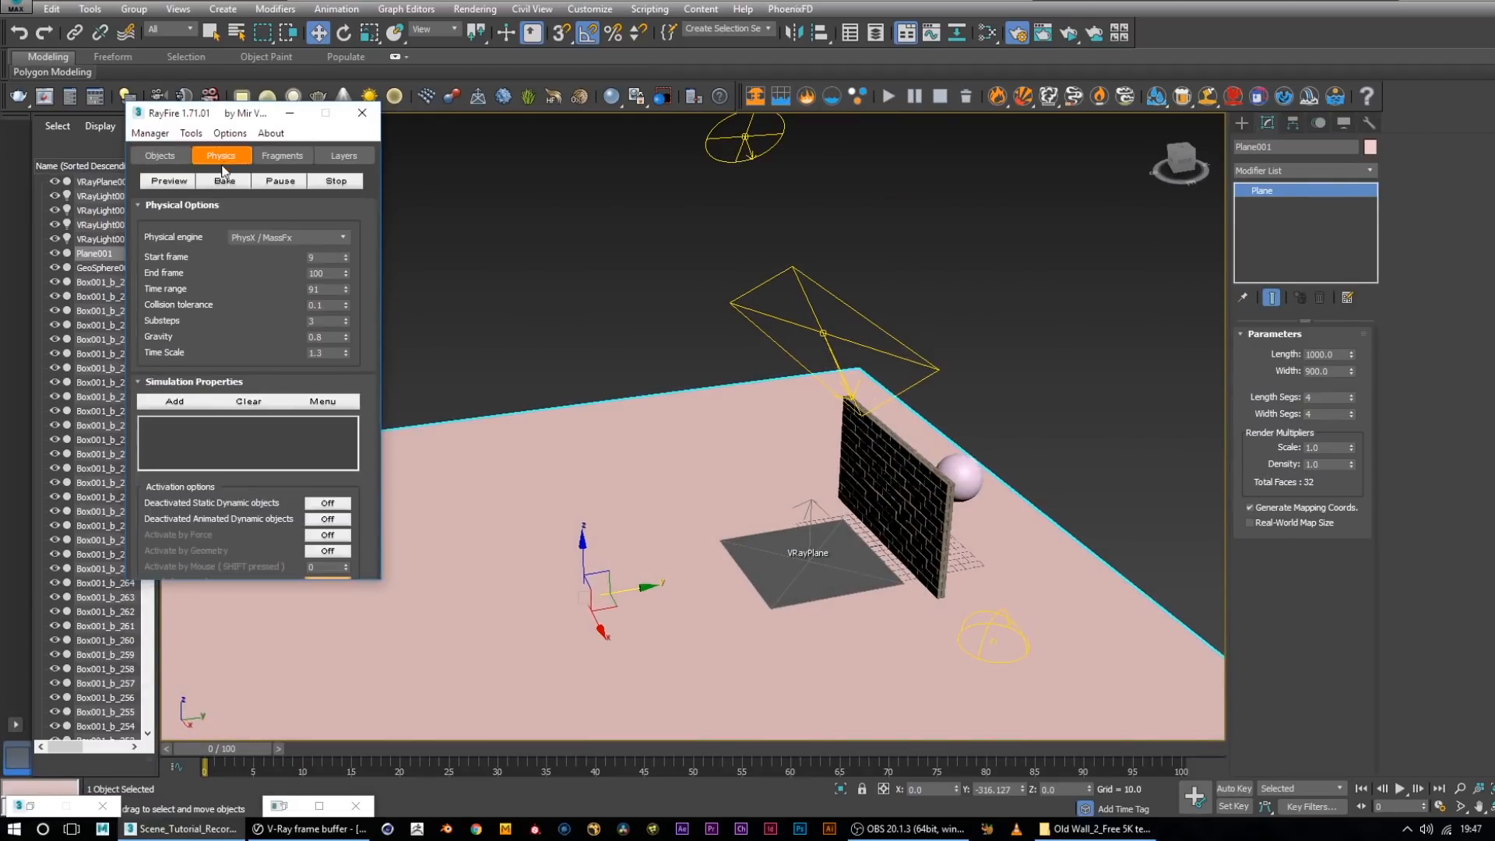
{"action": "left_click_drag", "start_coordinate": [371, 402], "coordinate": [376, 191]}
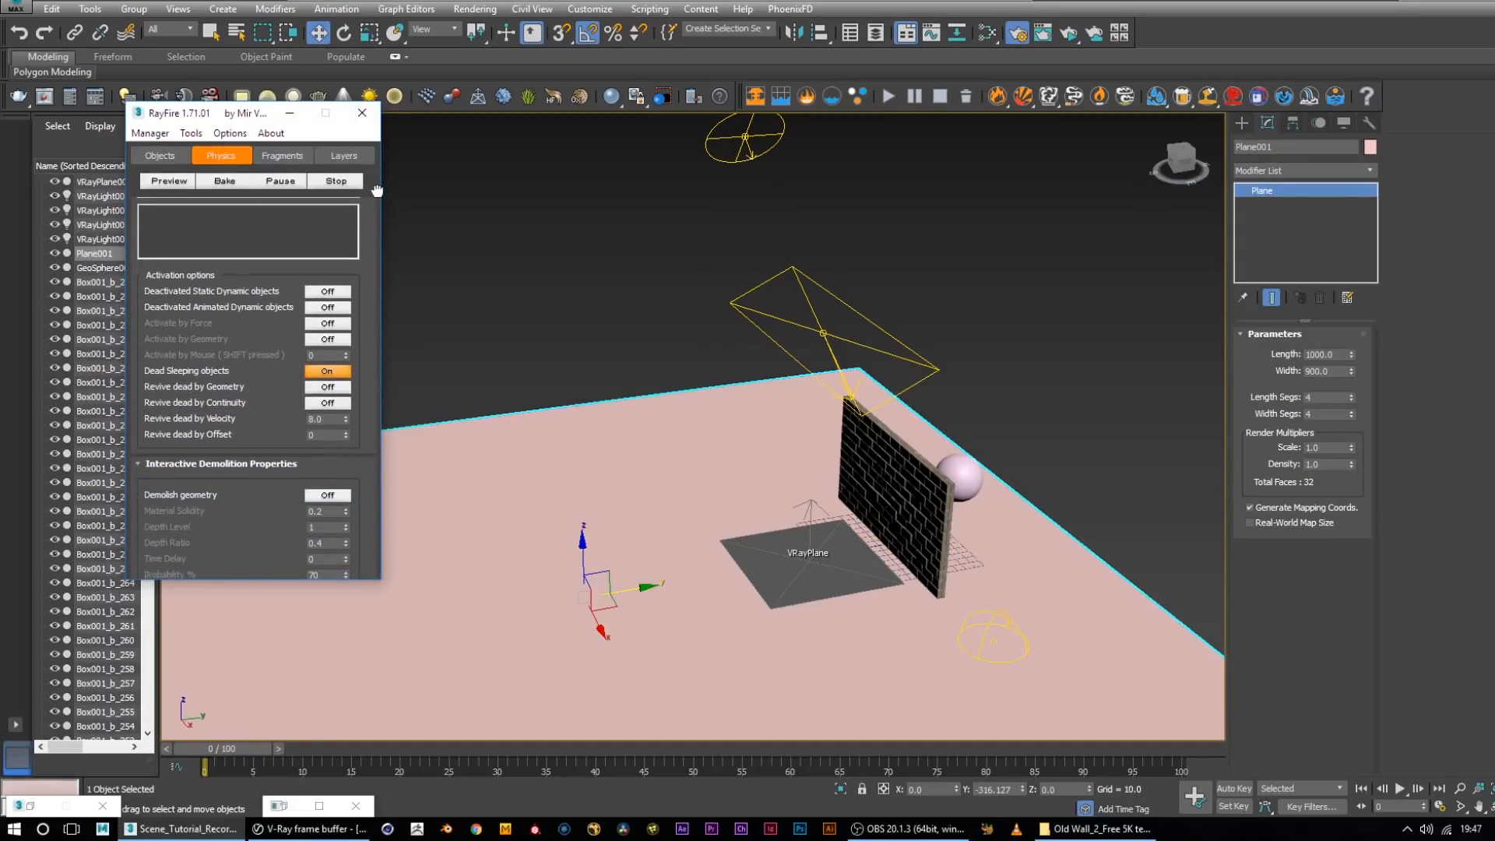
{"action": "left_click", "coordinate": [322, 372]}
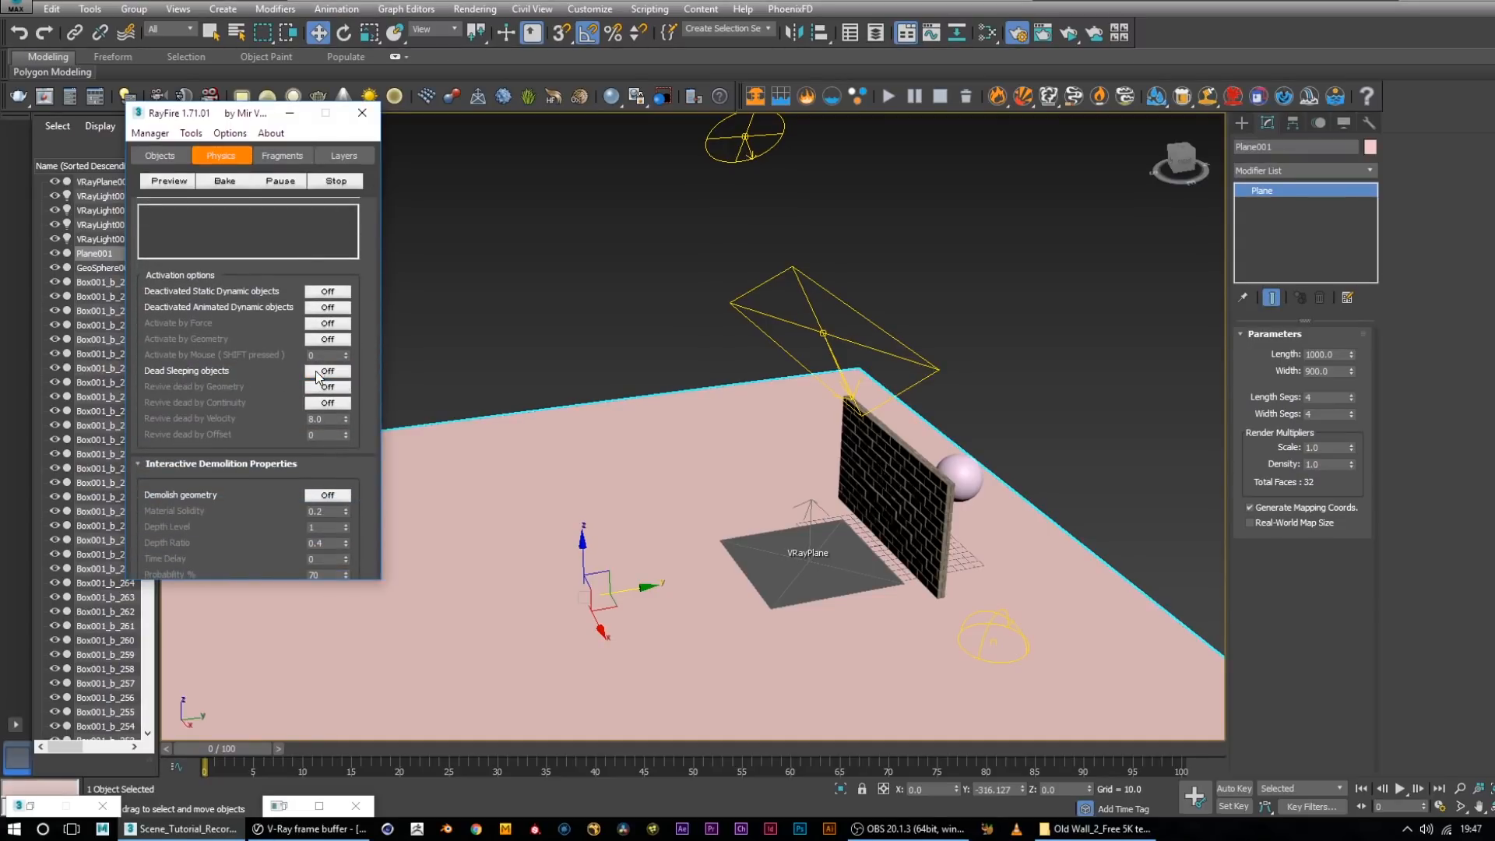
{"action": "left_click", "coordinate": [331, 372]}
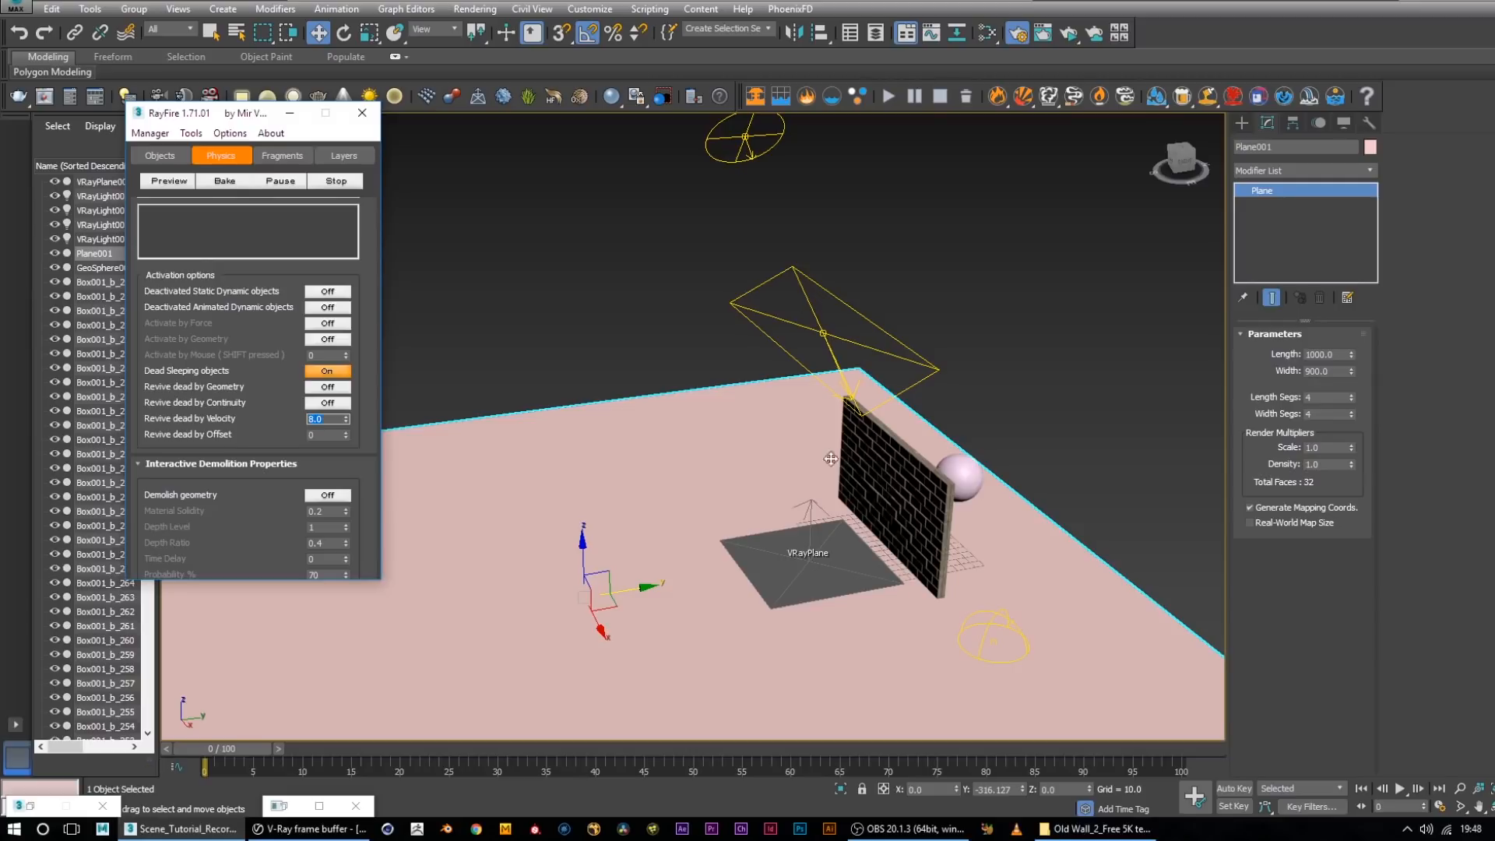
Bake the RayFire simulation with the whole wall and ground plane in view
{"action": "scroll", "coordinate": [921, 517], "scroll_direction": "up", "scroll_amount": 2}
{"action": "scroll", "coordinate": [922, 523], "scroll_direction": "down", "scroll_amount": 1}
{"action": "middle_click_drag", "start_coordinate": [1020, 537], "coordinate": [834, 479], "text": "alt"}
{"action": "middle_click_drag", "start_coordinate": [849, 467], "coordinate": [972, 419]}
{"action": "scroll", "coordinate": [1021, 433], "scroll_direction": "down", "scroll_amount": 3}
{"action": "scroll", "coordinate": [972, 419], "scroll_direction": "up", "scroll_amount": 1}
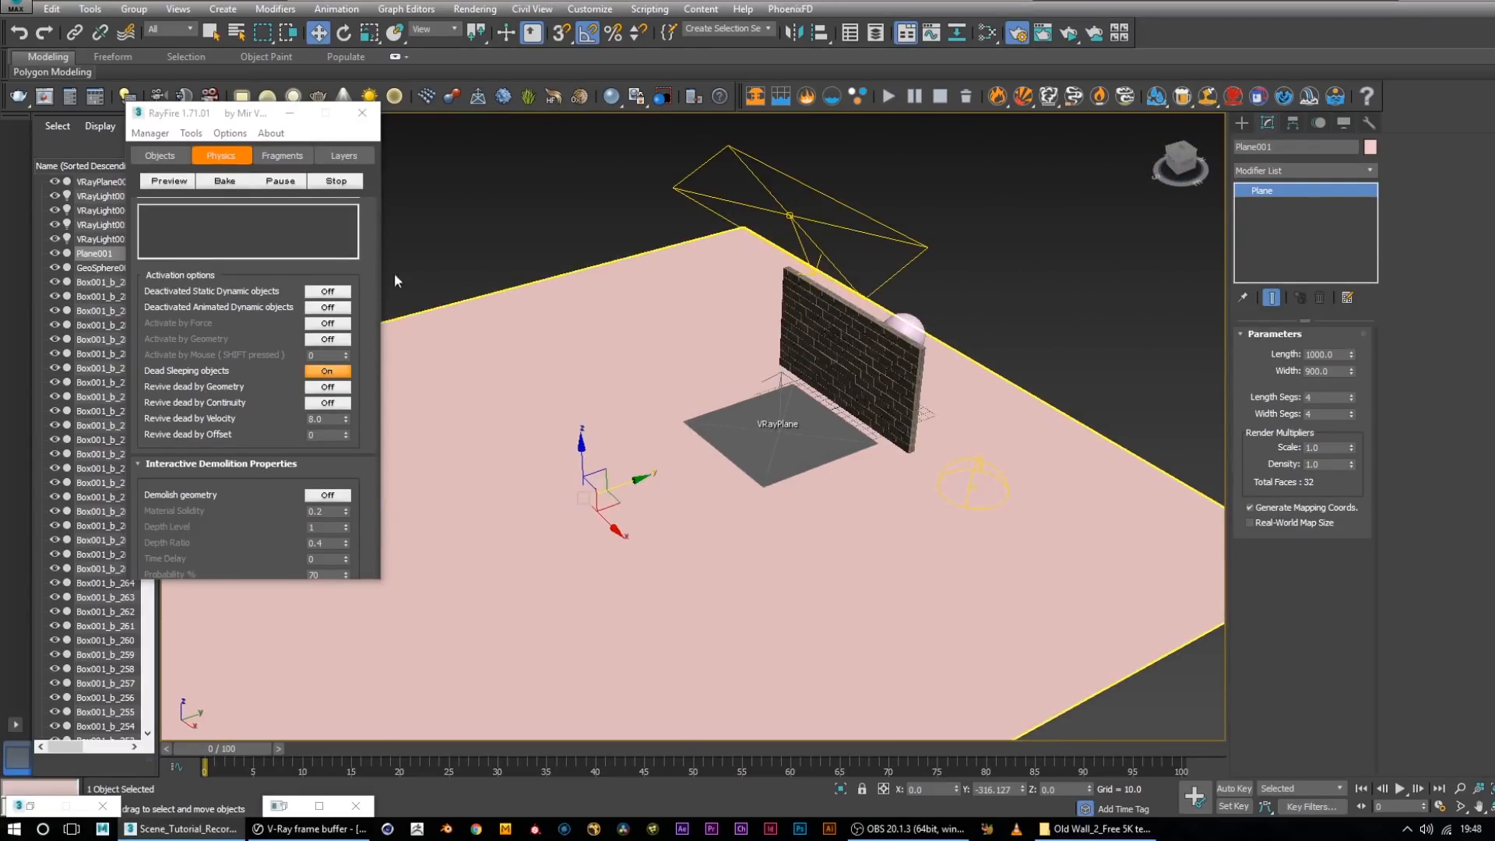
{"action": "left_click", "coordinate": [217, 183]}
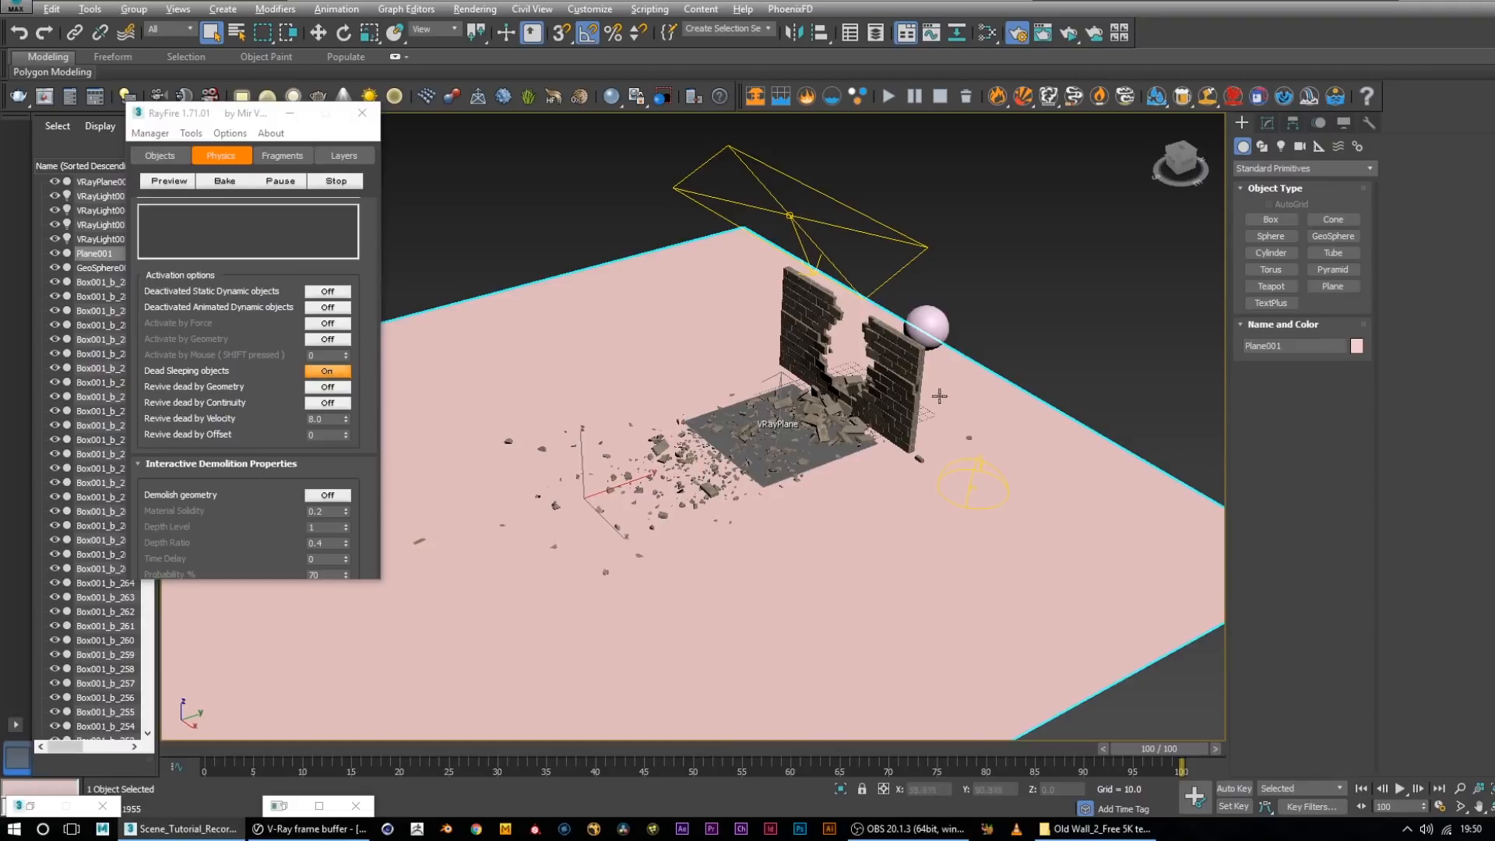
Examine the broken wall and debris at frame 100, and scrub the baked animation back to frame 0
{"action": "middle_click_drag", "start_coordinate": [939, 397], "coordinate": [984, 403], "text": "alt"}
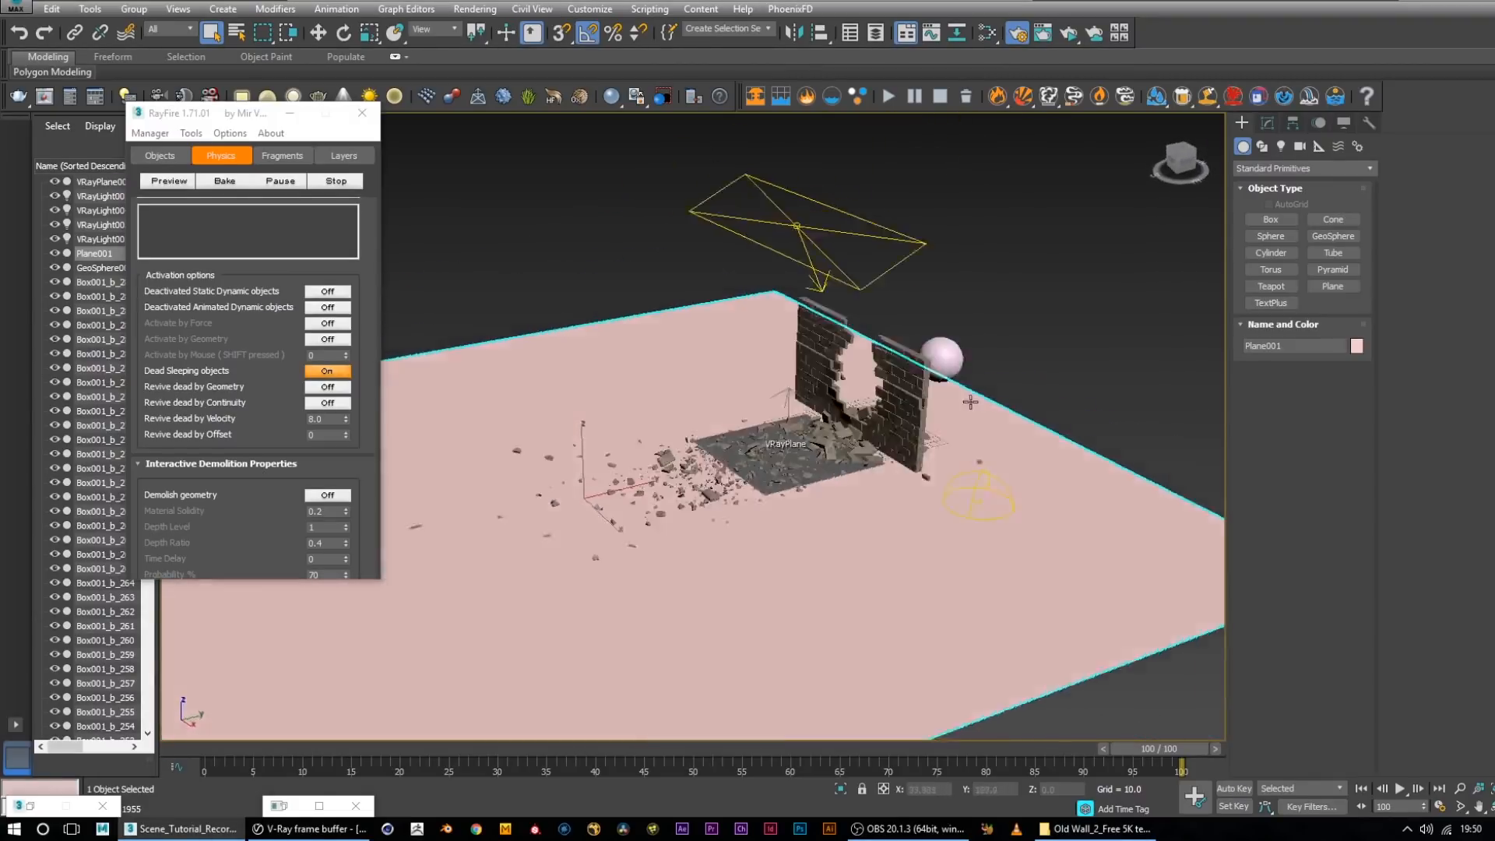
{"action": "scroll", "coordinate": [915, 424], "scroll_direction": "up", "scroll_amount": 5}
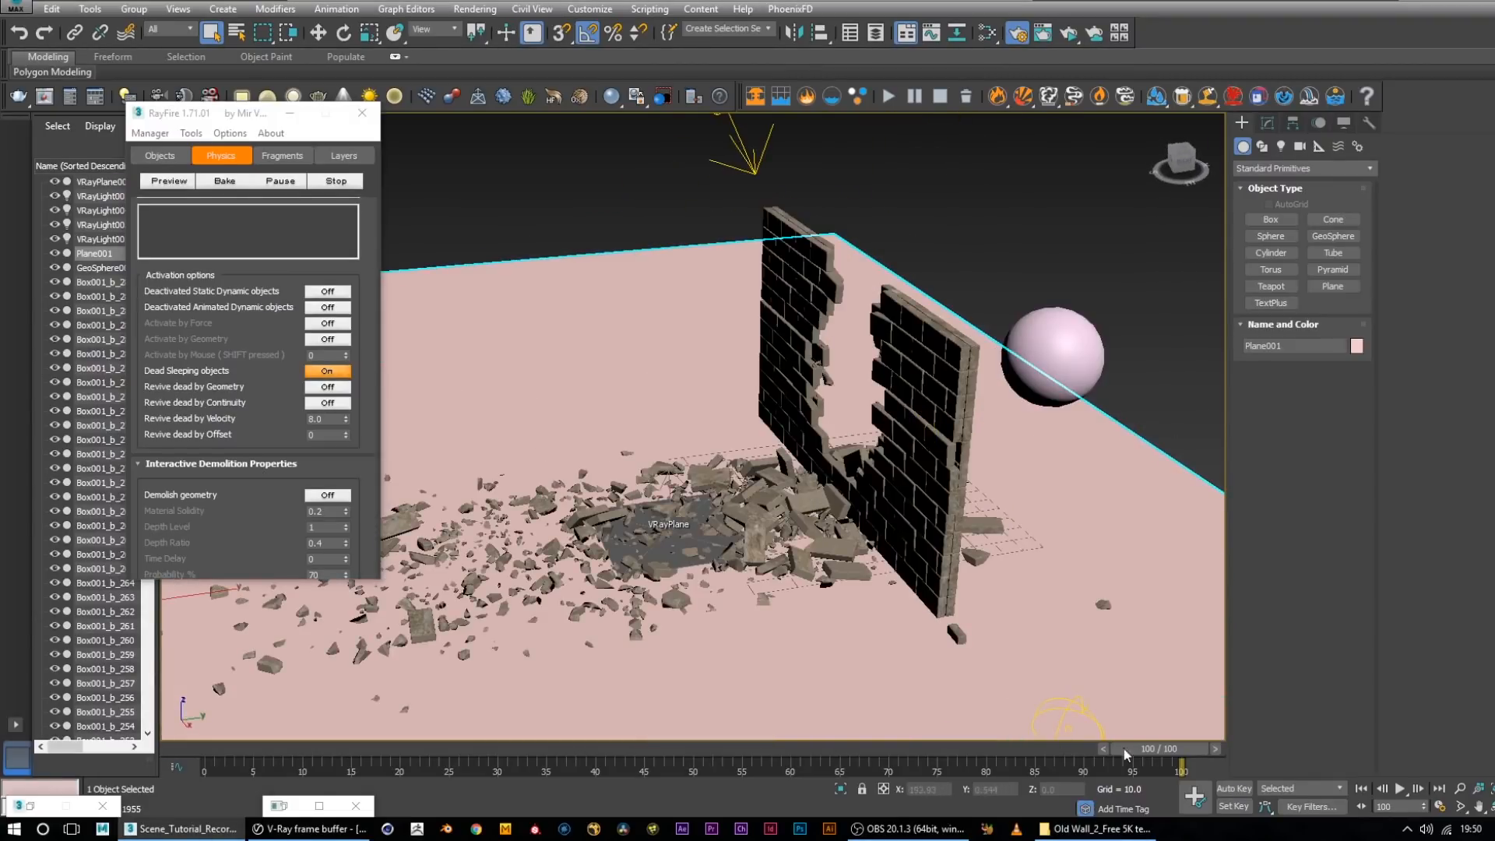
{"action": "left_click_drag", "start_coordinate": [1159, 748], "coordinate": [206, 773]}
{"action": "scroll", "coordinate": [762, 576], "scroll_direction": "down", "scroll_amount": 5}
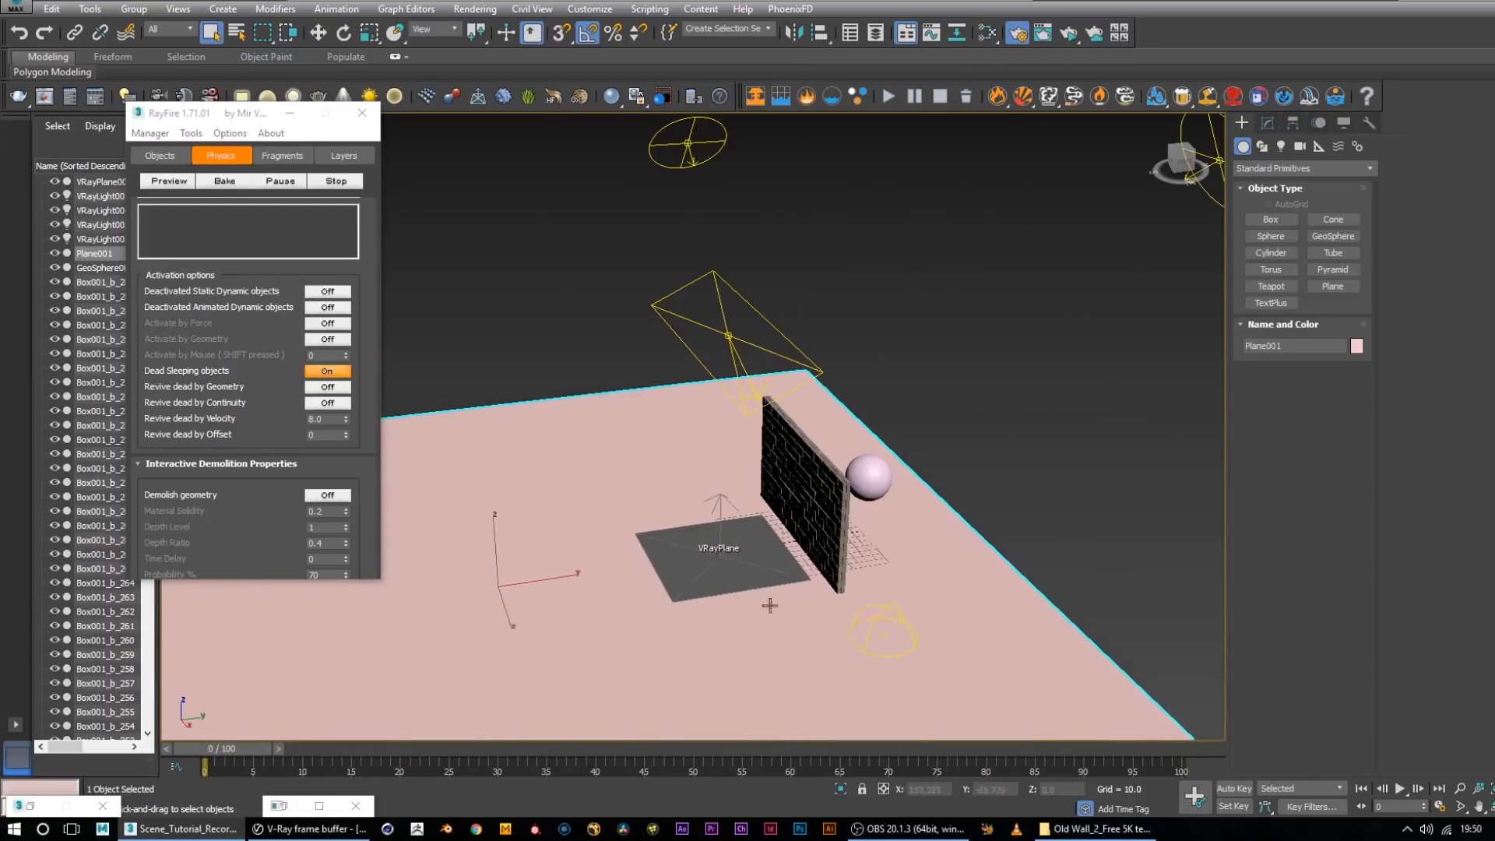
Play back the baked animation, examine the sphere's impact and the breaking wall up close, and stop playback
{"action": "middle_click_drag", "start_coordinate": [1021, 535], "coordinate": [1187, 423]}
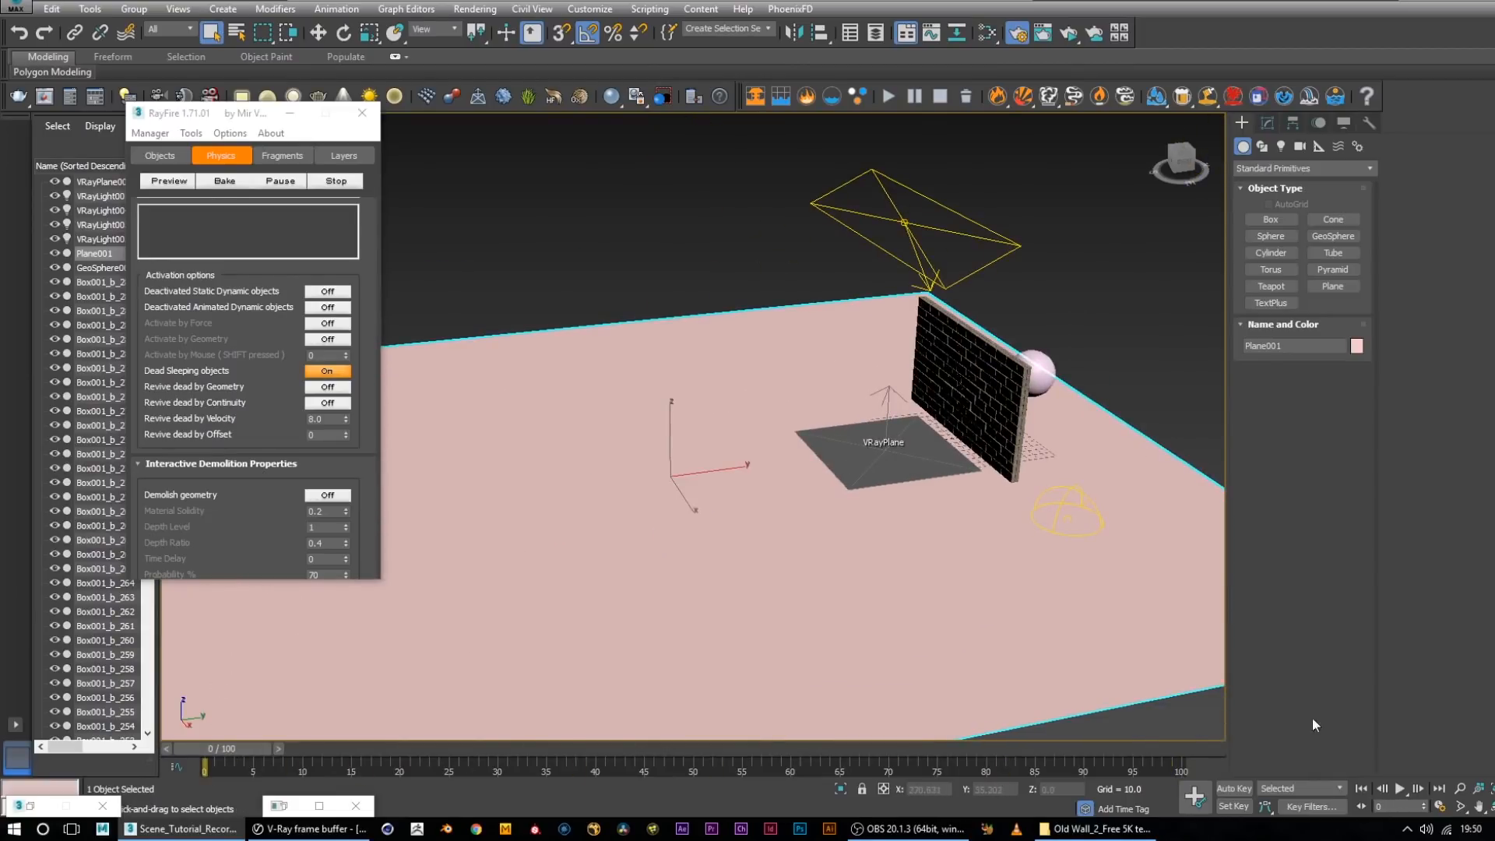
{"action": "left_click", "coordinate": [1398, 787]}
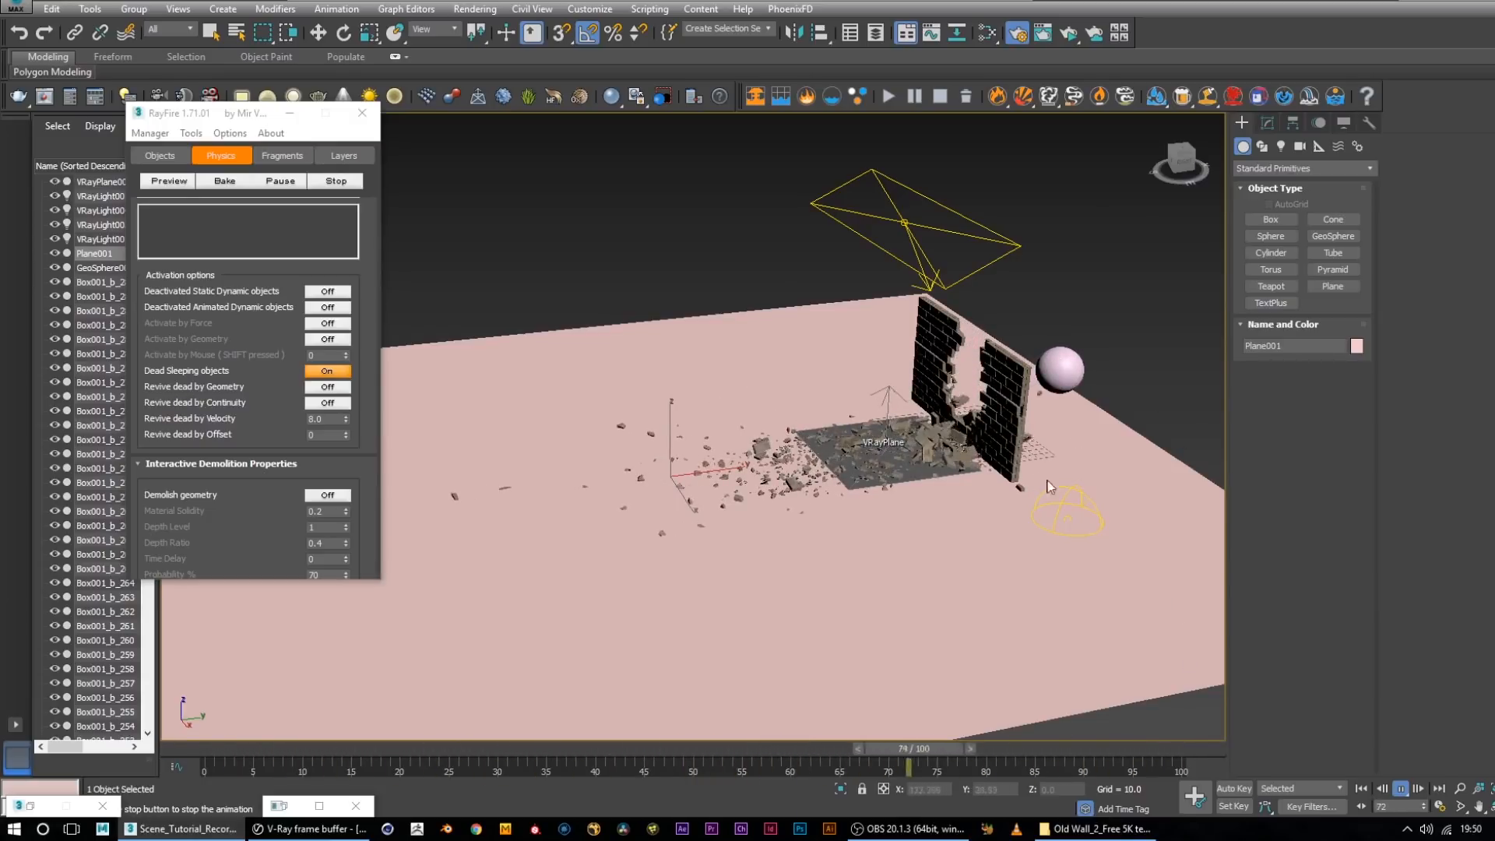
{"action": "middle_click_drag", "start_coordinate": [1003, 470], "coordinate": [1018, 459], "text": "alt"}
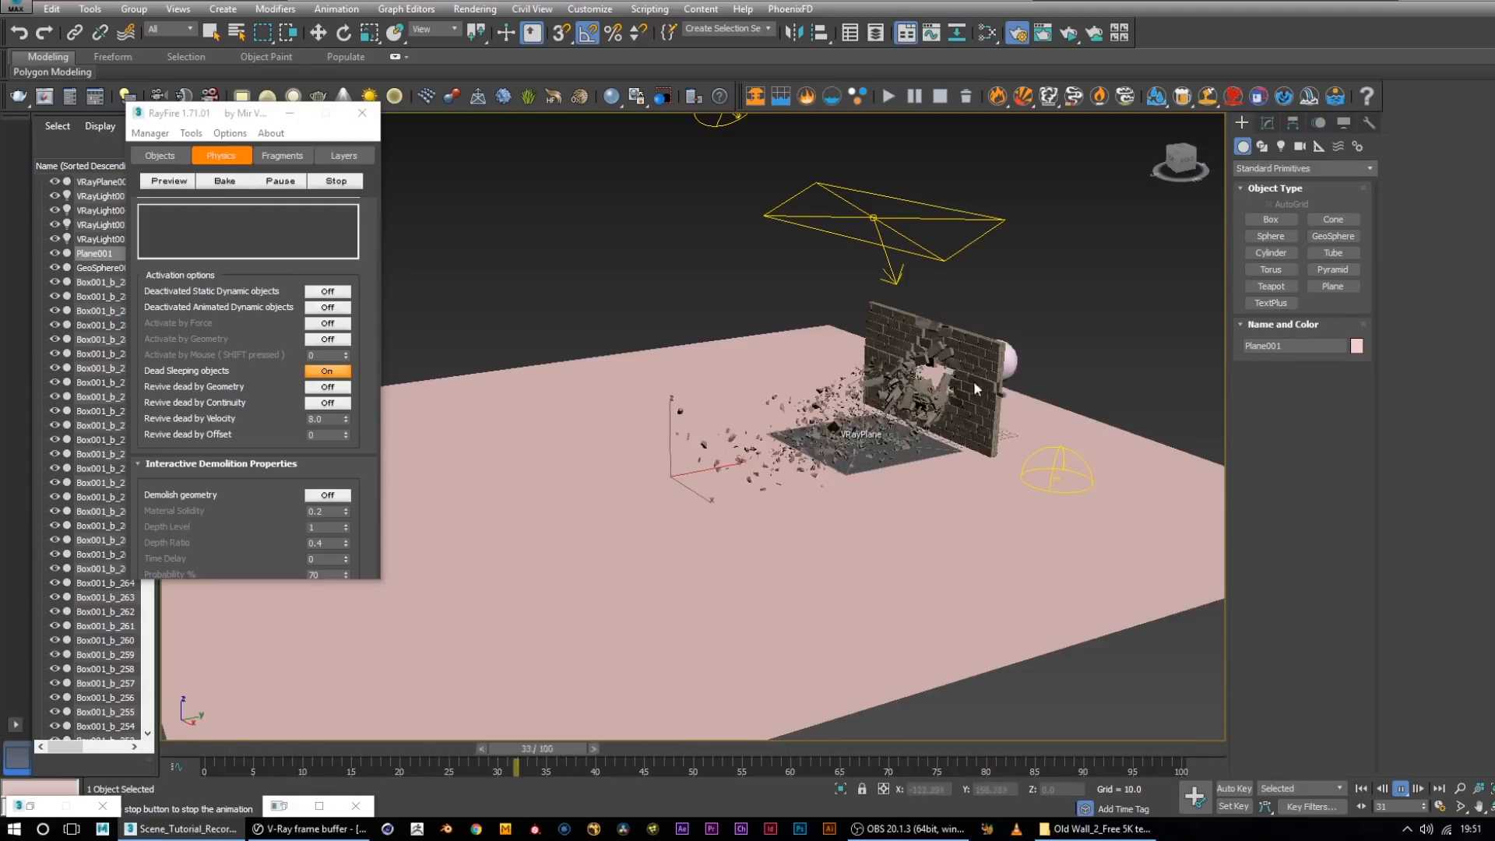
{"action": "scroll", "coordinate": [997, 387], "scroll_direction": "up", "scroll_amount": 8}
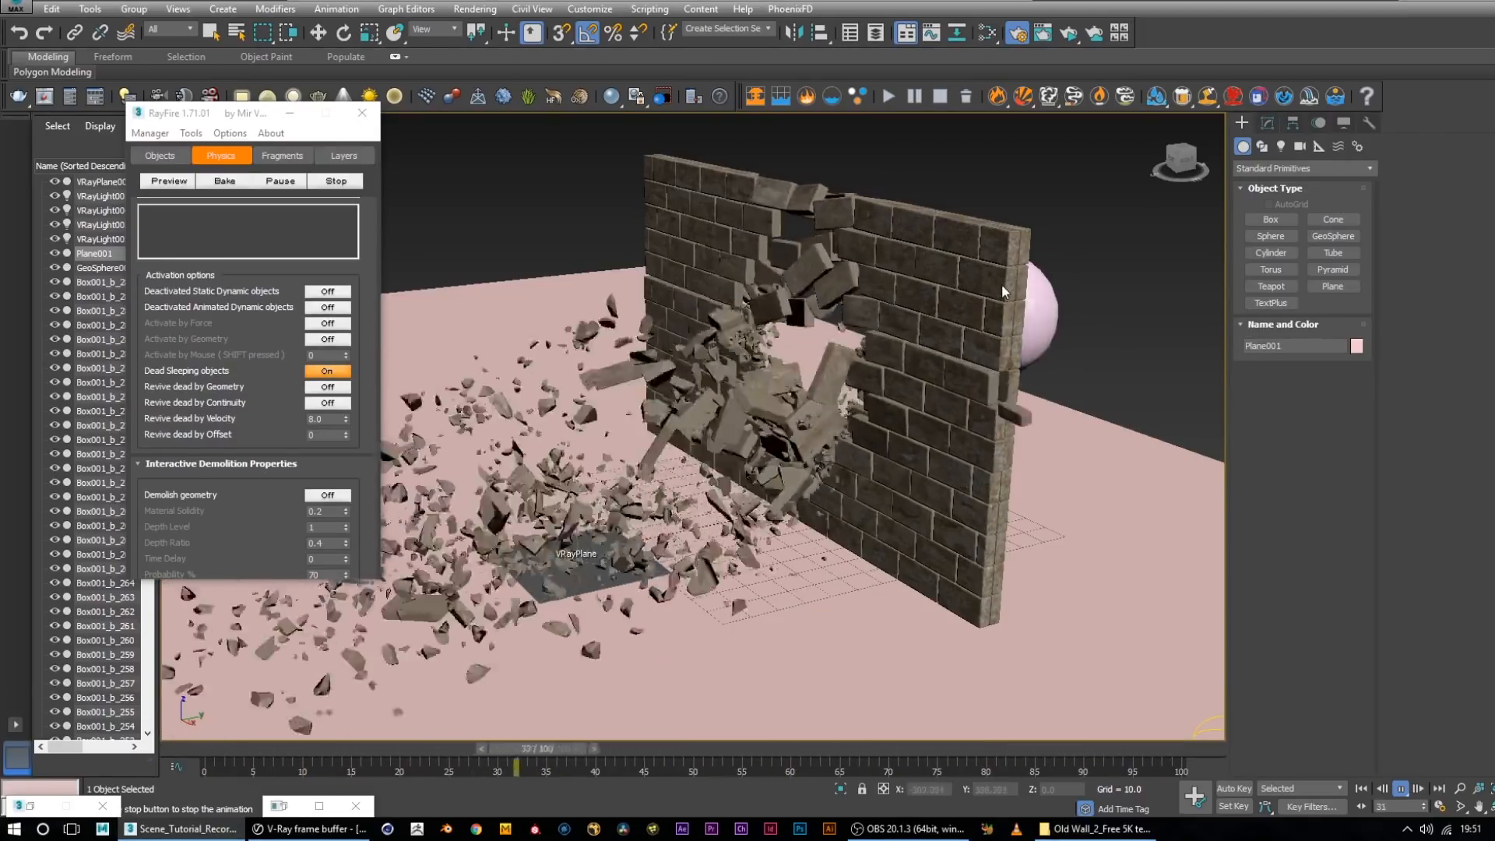
{"action": "scroll", "coordinate": [841, 334], "scroll_direction": "down", "scroll_amount": 5}
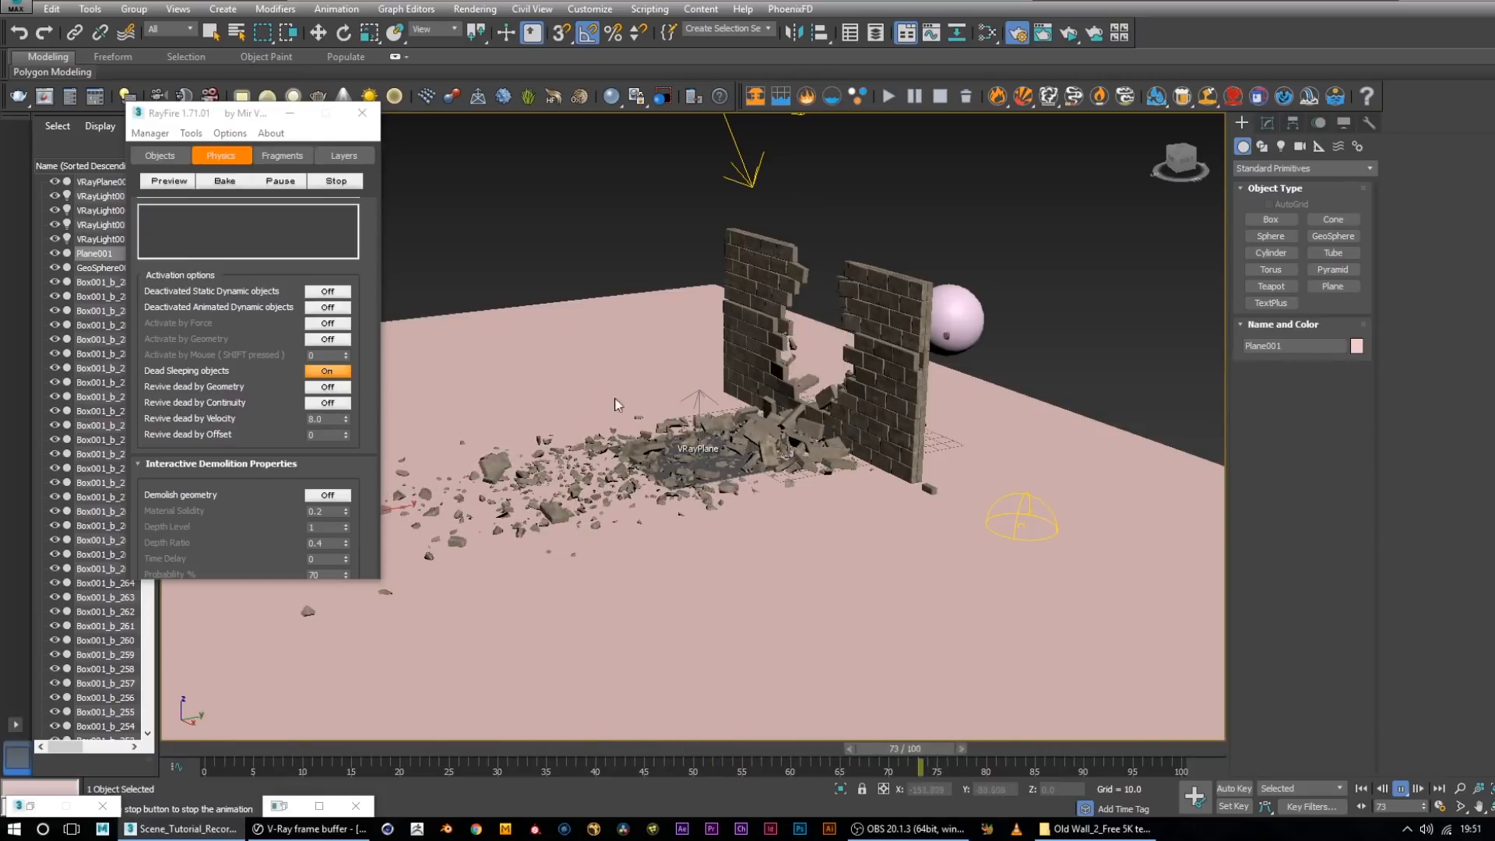
{"action": "left_click", "coordinate": [1400, 789]}
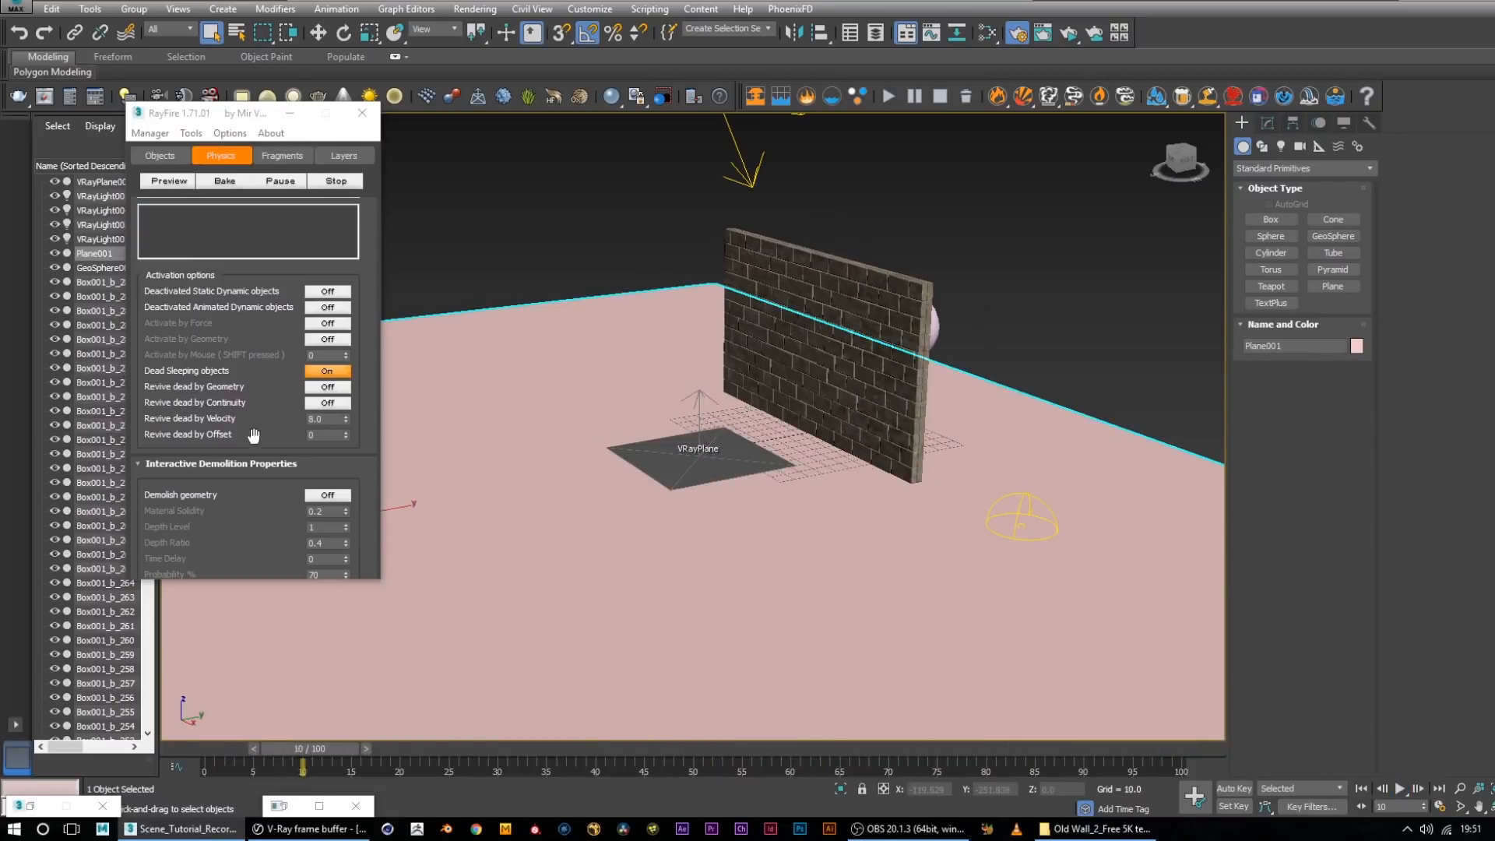
Set Revive dead by Velocity to 50.0 and rebake the RayFire simulation
{"action": "left_click", "coordinate": [787, 316]}
{"action": "double_click", "coordinate": [321, 421]}
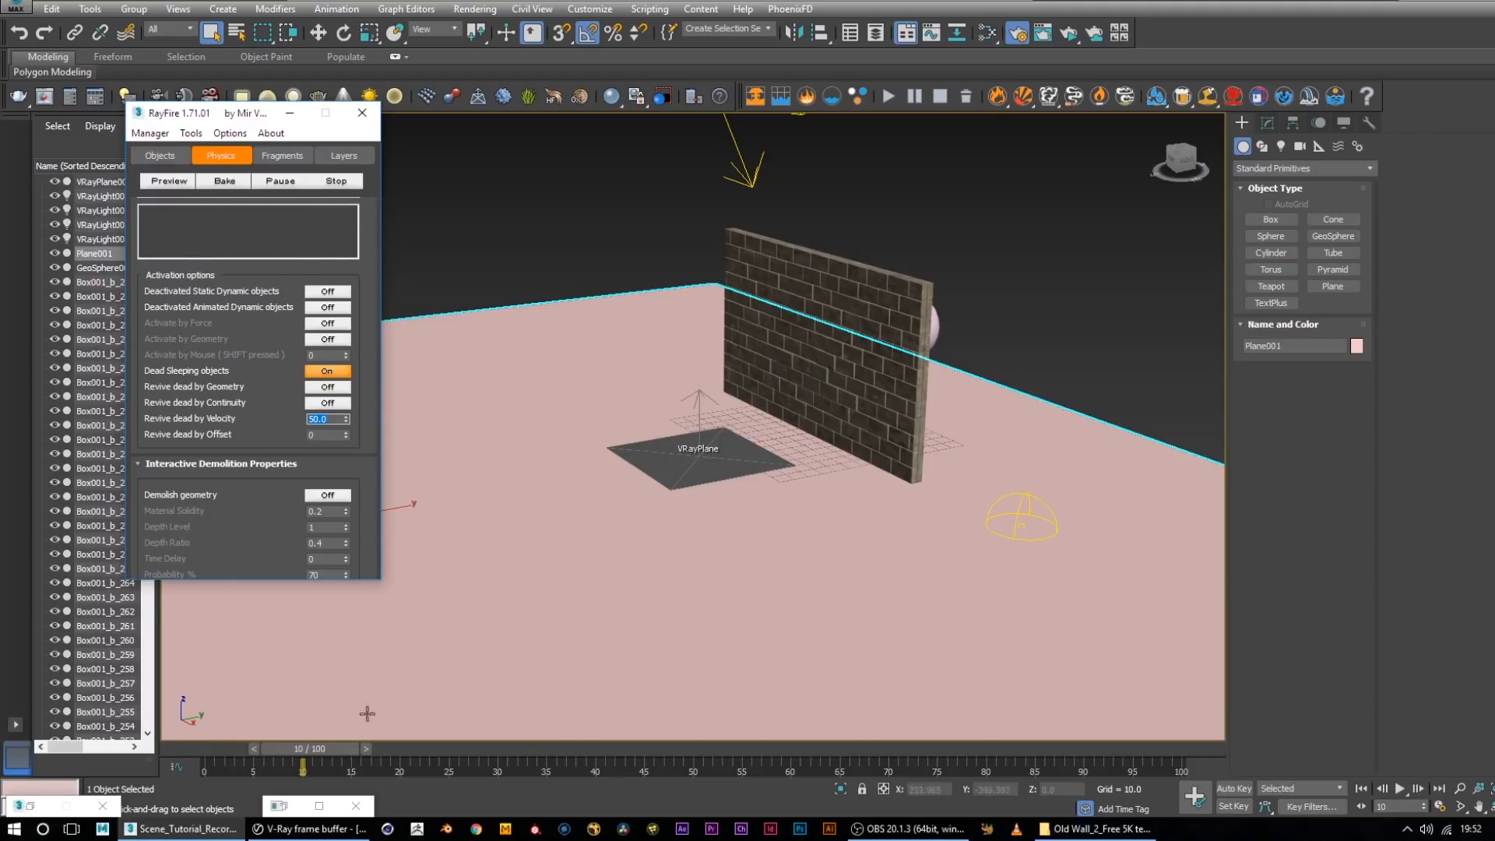
{"action": "left_click", "coordinate": [223, 182]}
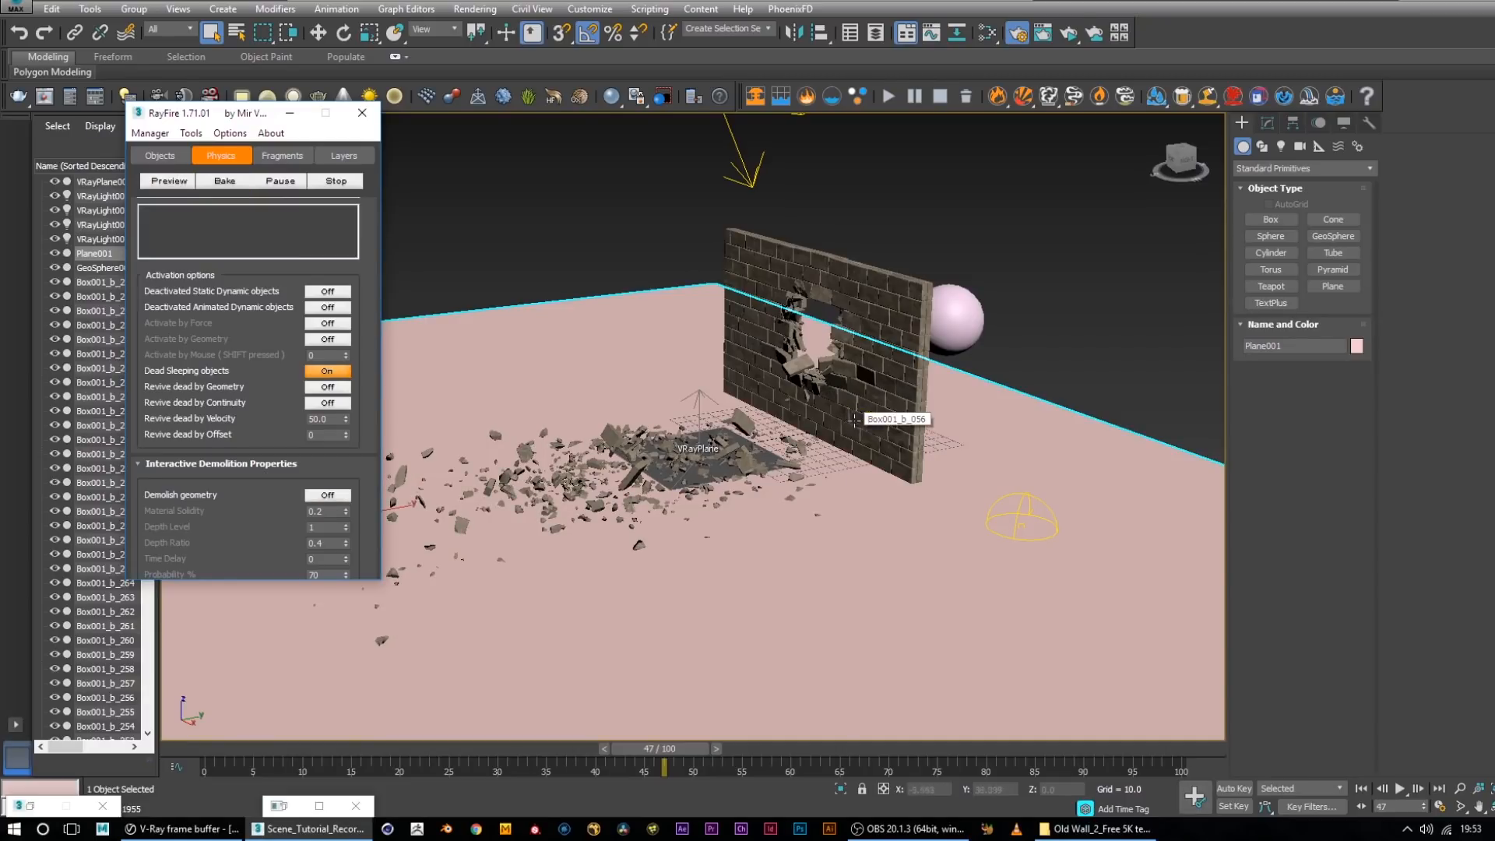
Examine the hole in the wall and the debris at frame 47 from several angles, and scrub back to frame 1
{"action": "middle_click_drag", "start_coordinate": [865, 442], "coordinate": [790, 736], "text": "alt"}
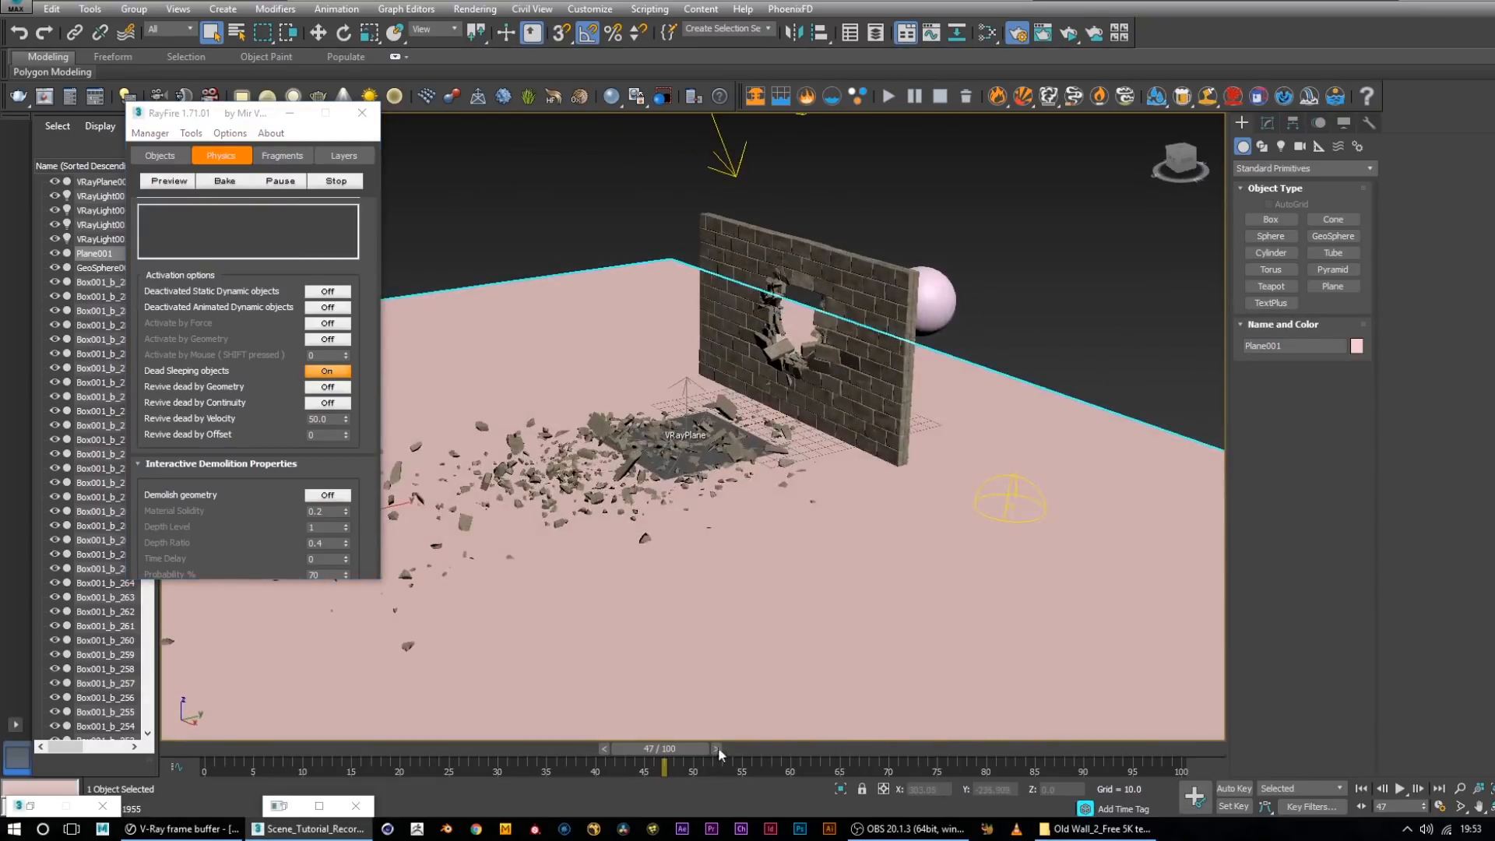
{"action": "middle_click_drag", "start_coordinate": [735, 481], "coordinate": [425, 459], "text": "alt"}
{"action": "scroll", "coordinate": [683, 465], "scroll_direction": "up", "scroll_amount": 5}
{"action": "scroll", "coordinate": [781, 494], "scroll_direction": "down", "scroll_amount": 5}
{"action": "middle_click_drag", "start_coordinate": [885, 508], "coordinate": [851, 434], "text": "alt"}
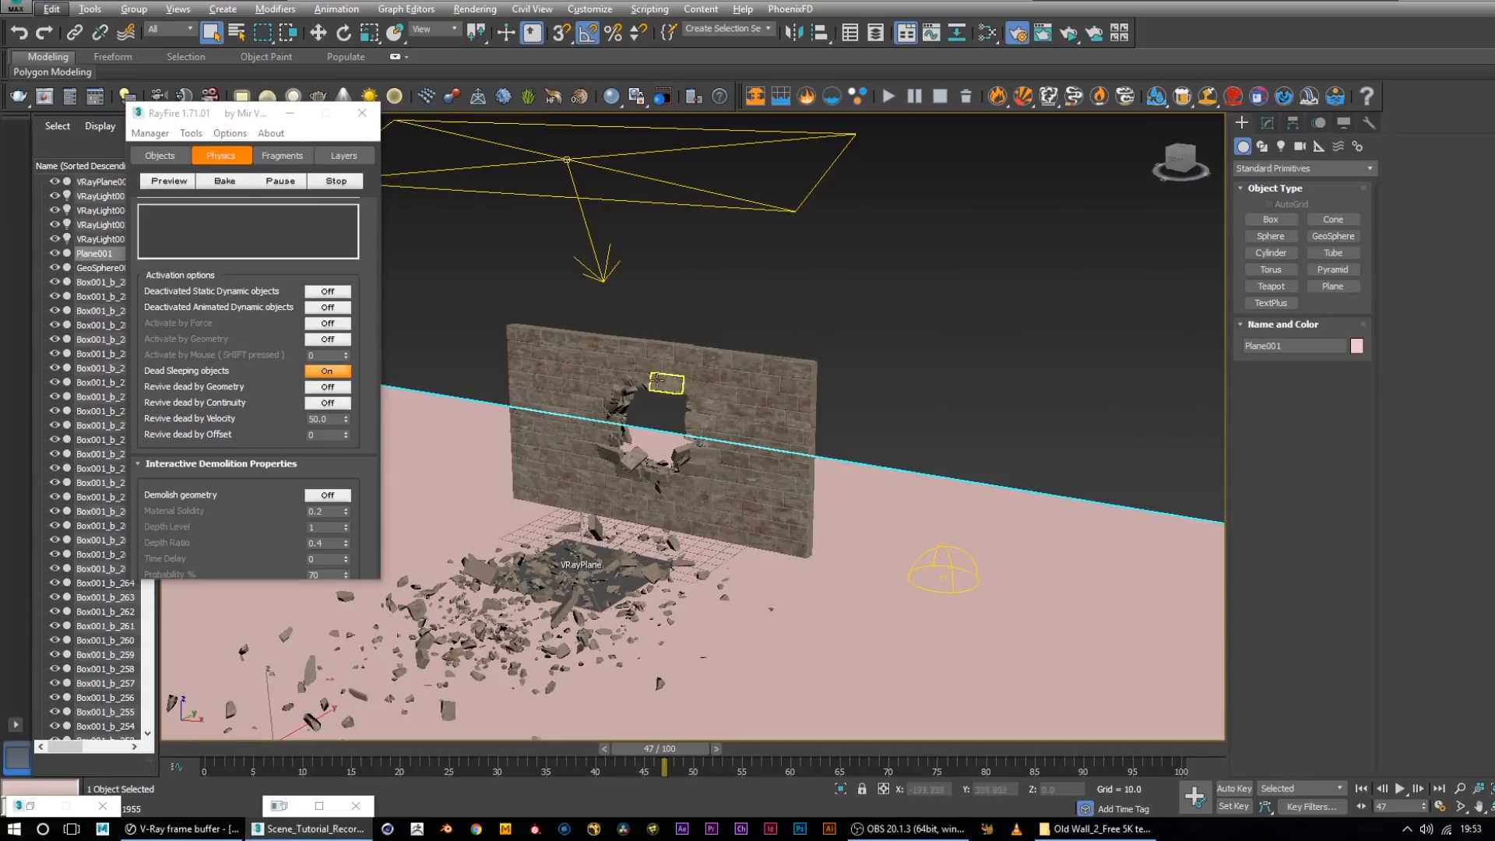
{"action": "middle_click_drag", "start_coordinate": [677, 479], "coordinate": [577, 498], "text": "alt"}
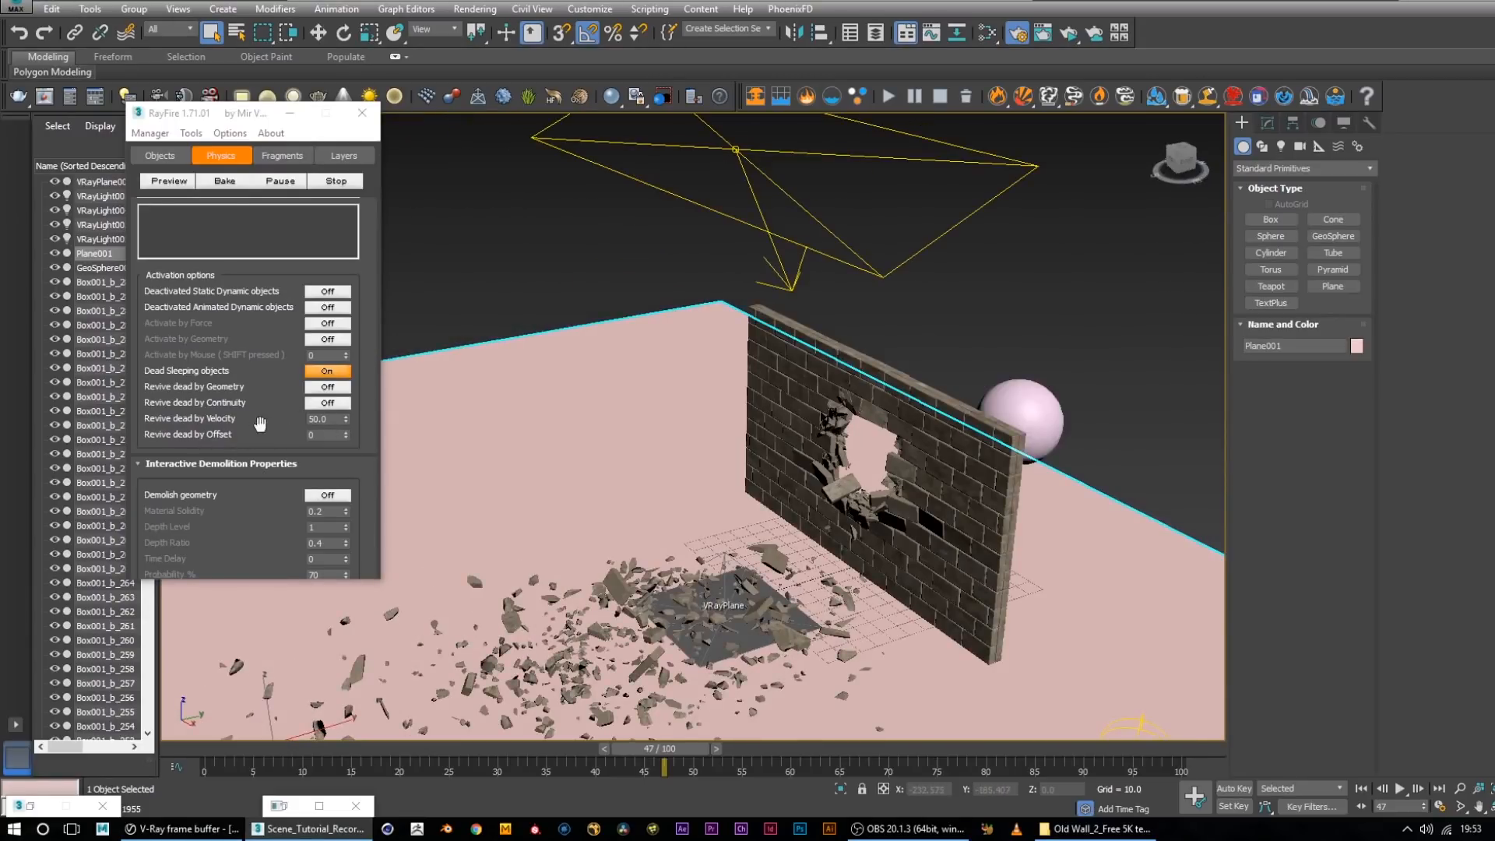
{"action": "scroll", "coordinate": [755, 528], "scroll_direction": "down", "scroll_amount": 3}
{"action": "key", "text": "alt"}
{"action": "scroll", "coordinate": [785, 503], "scroll_direction": "up", "scroll_amount": 6}
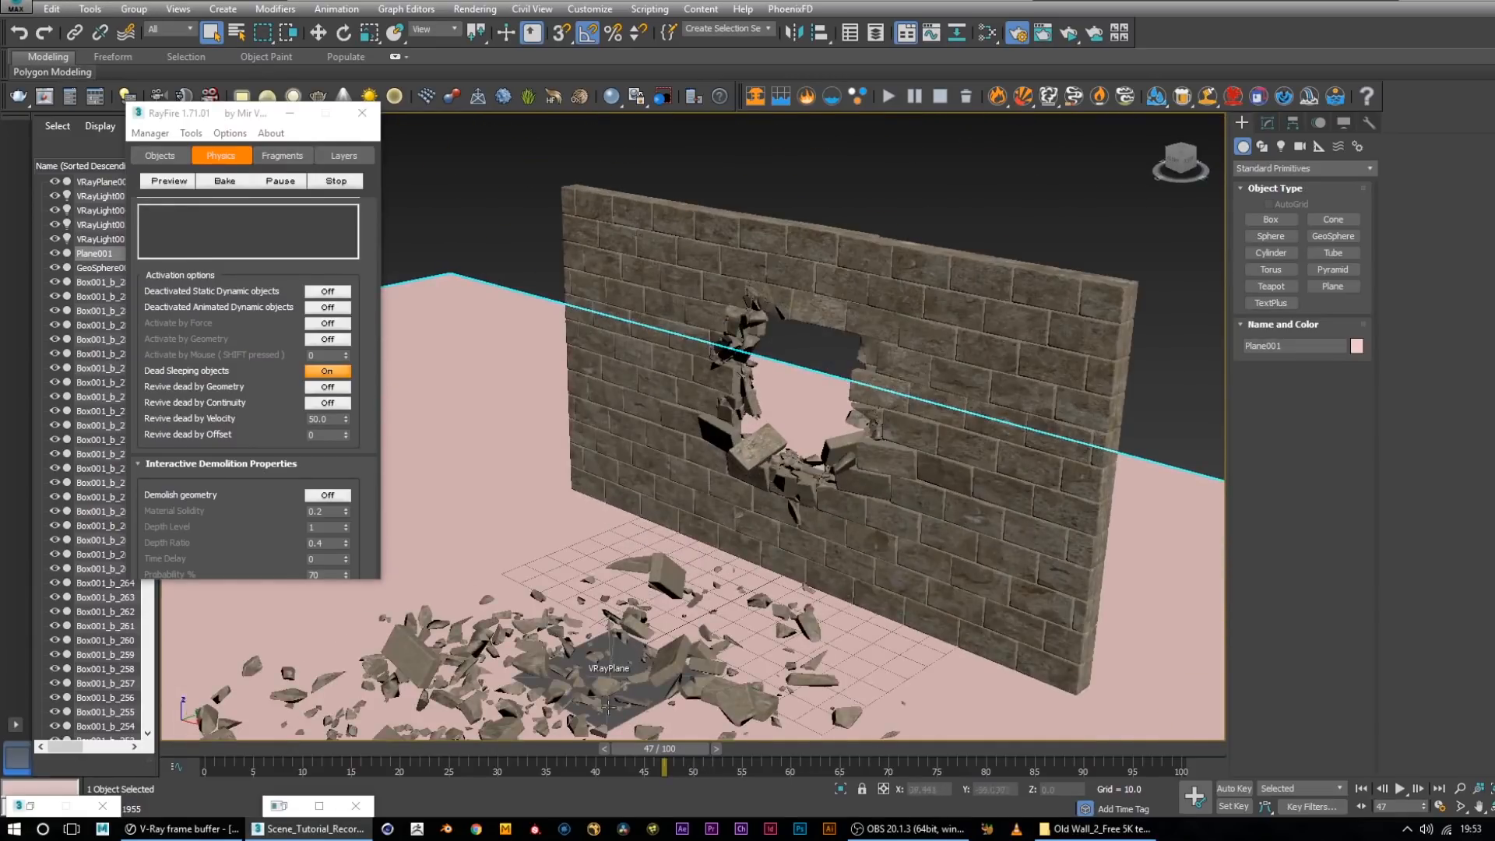
{"action": "scroll", "coordinate": [759, 503], "scroll_direction": "down", "scroll_amount": 4}
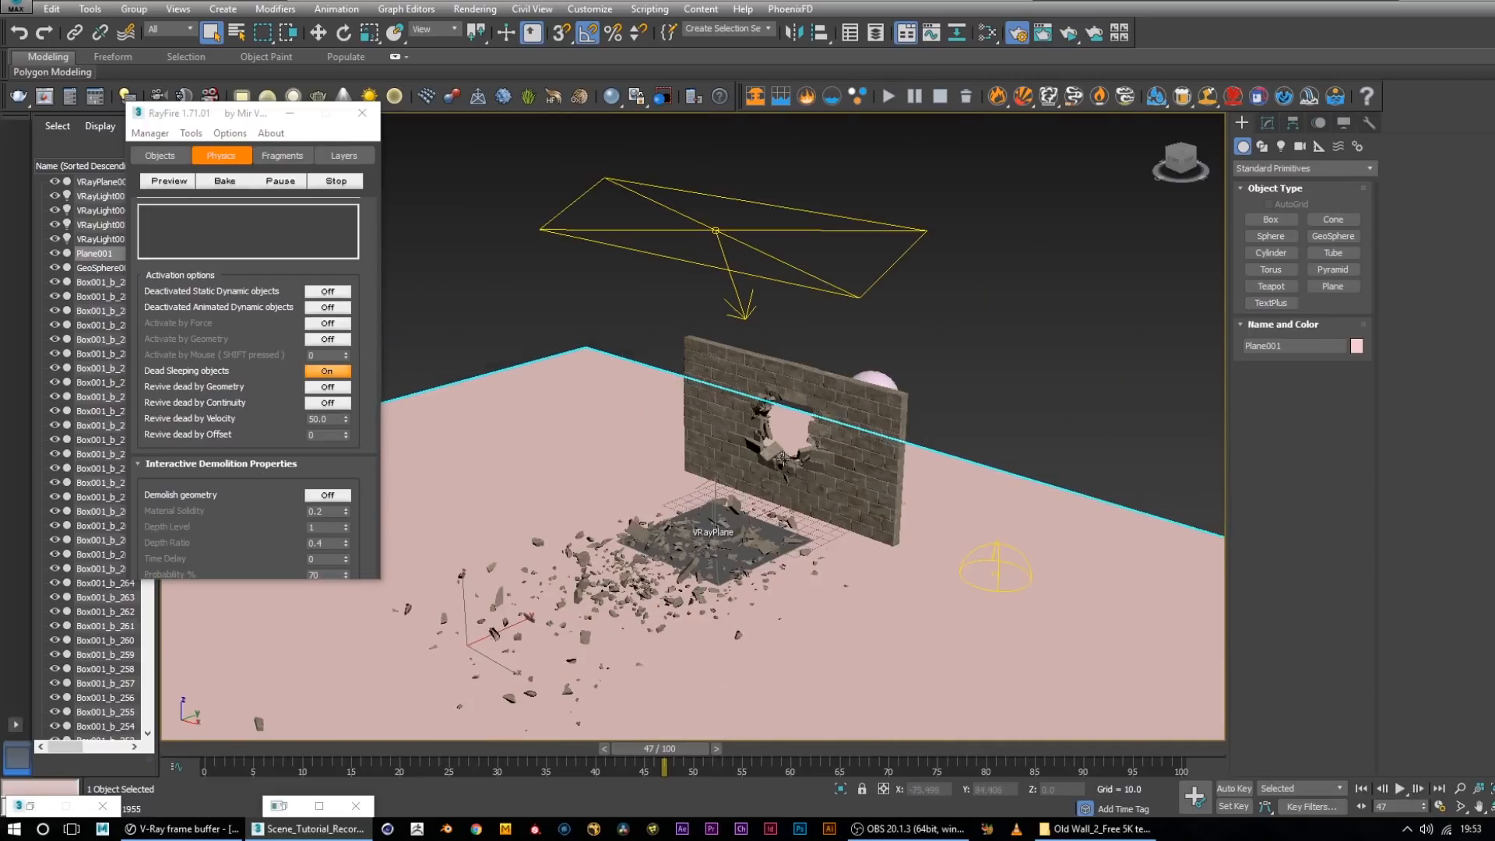
{"action": "left_click_drag", "start_coordinate": [659, 756], "coordinate": [469, 736]}
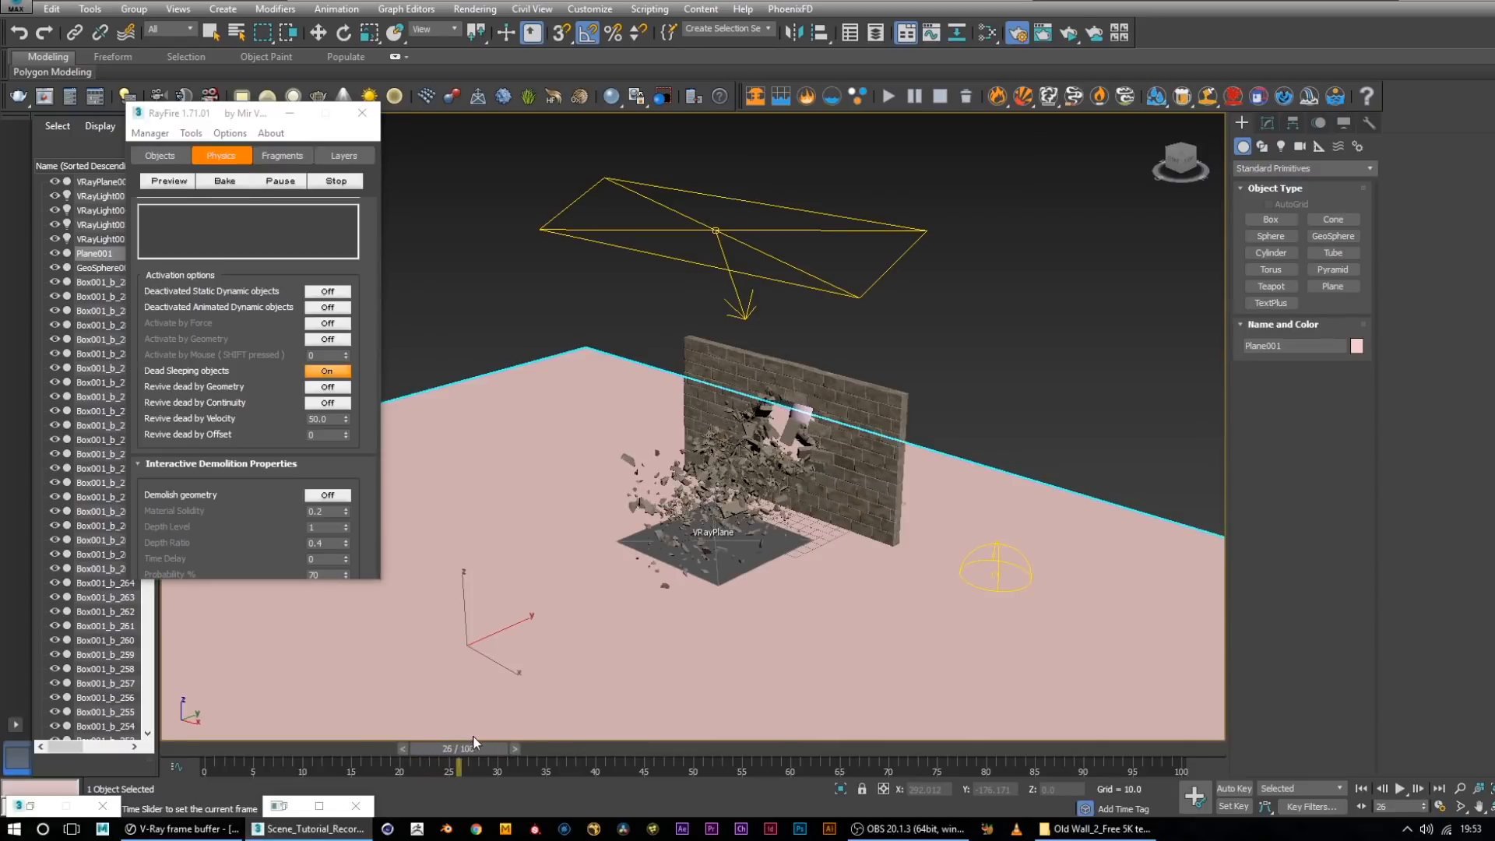
{"action": "key", "text": "q"}
{"action": "left_click_drag", "start_coordinate": [467, 754], "coordinate": [215, 763]}
{"action": "key", "text": "q"}
Set Revive dead by Velocity to 8.0, turn on Revive dead by Continuity, and rebake the simulation
{"action": "double_click", "coordinate": [333, 421]}
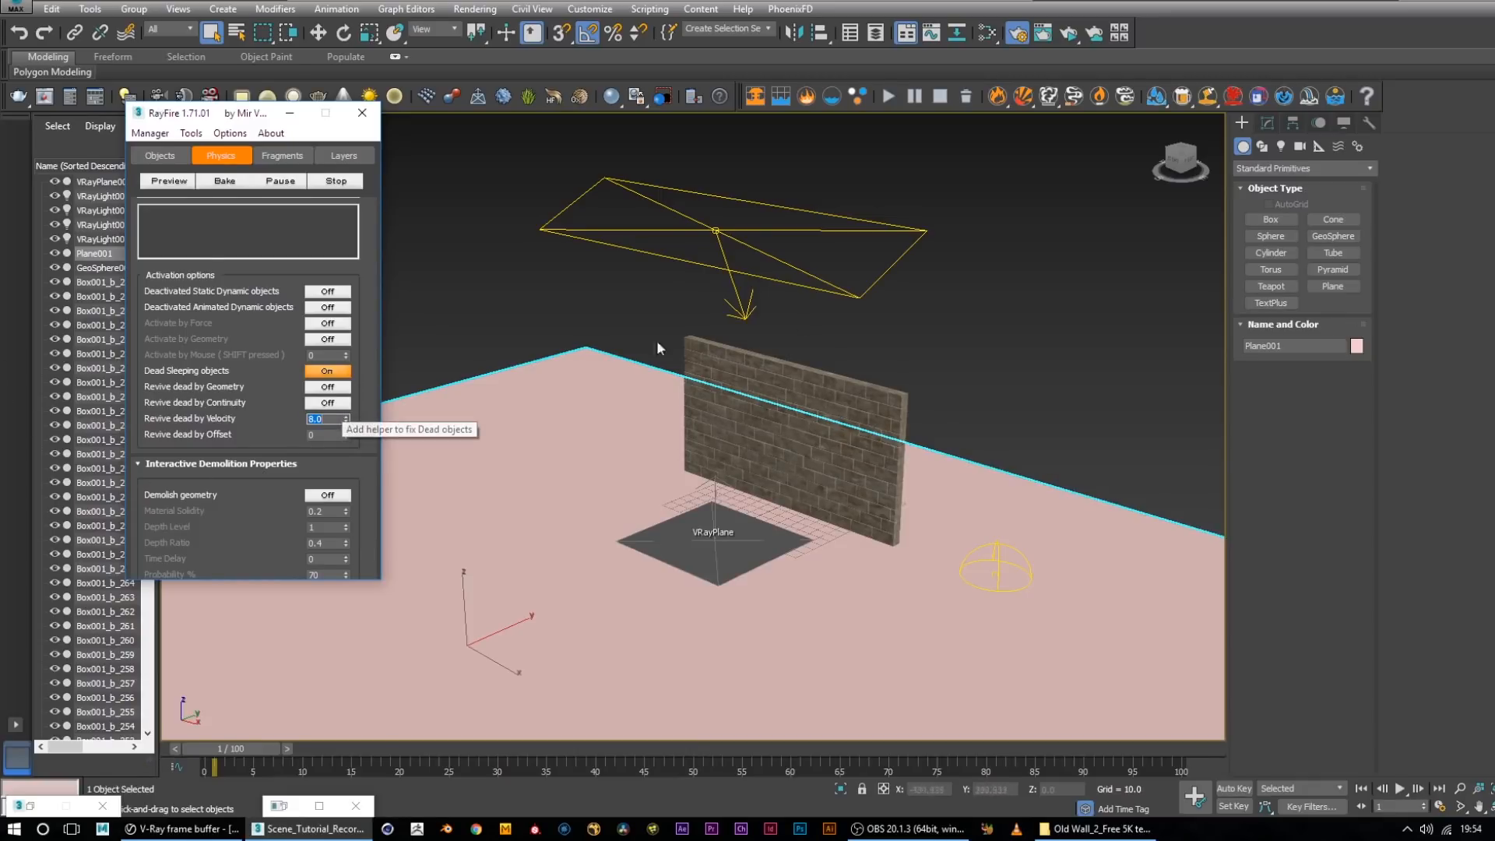
{"action": "left_click", "coordinate": [328, 403]}
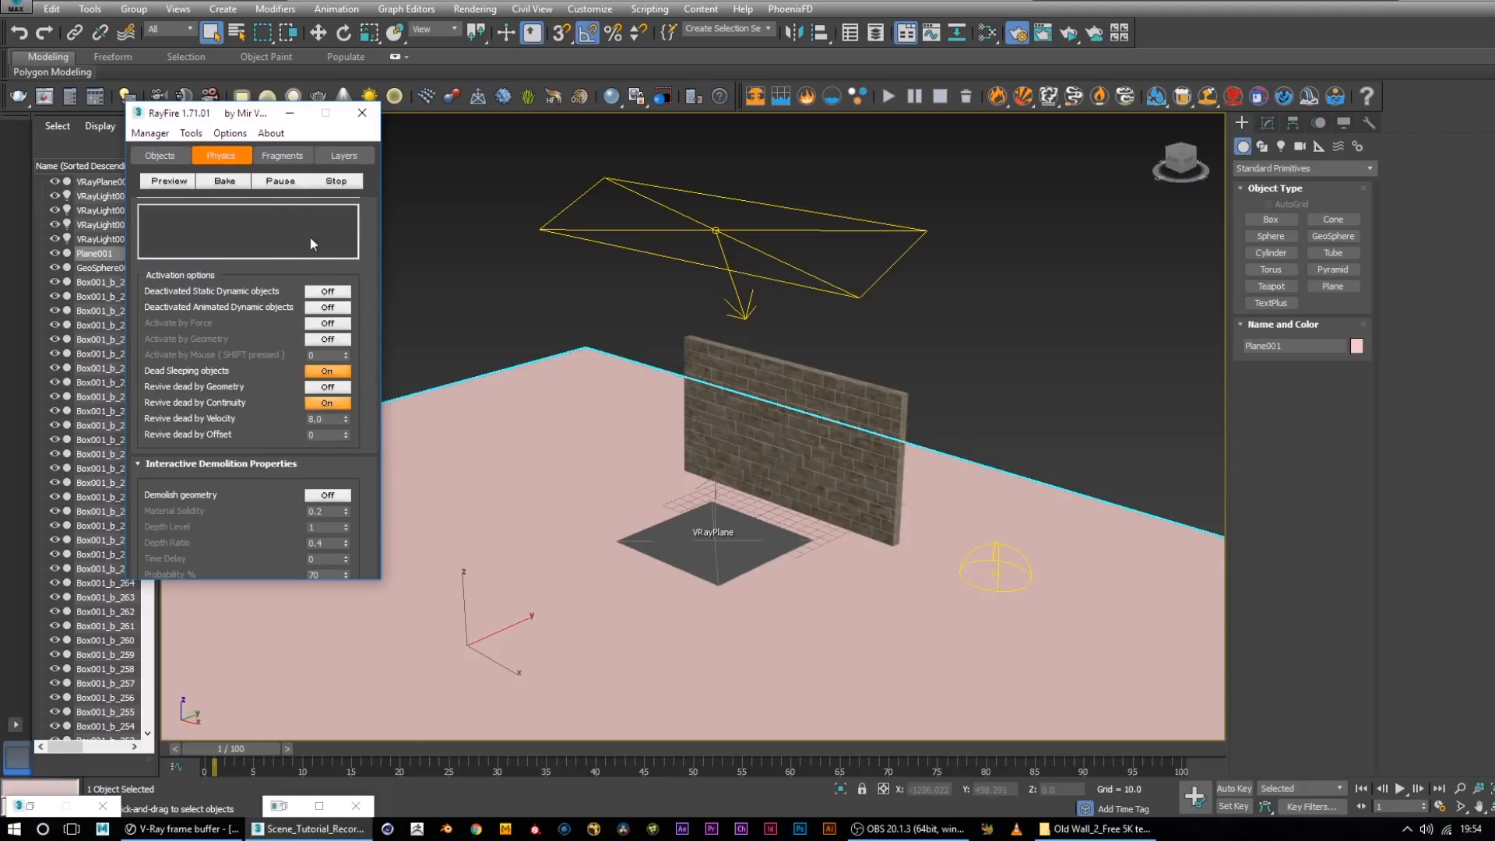
{"action": "left_click", "coordinate": [224, 180]}
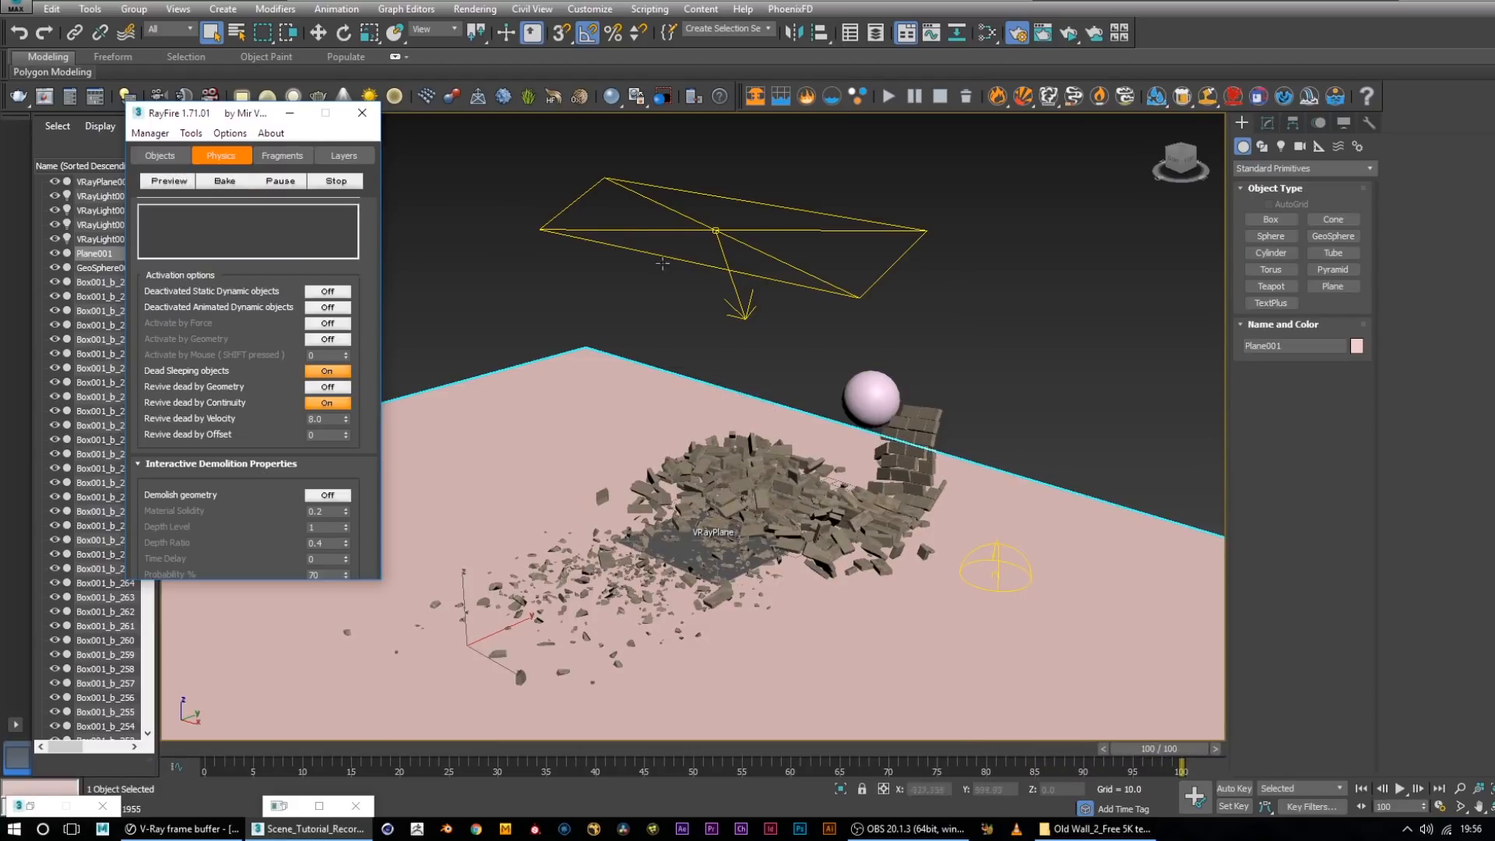
Check the time configuration, examine the collapsed wall at frame 100 from the side, and scrub back to frame 0
{"action": "left_click", "coordinate": [1440, 807]}
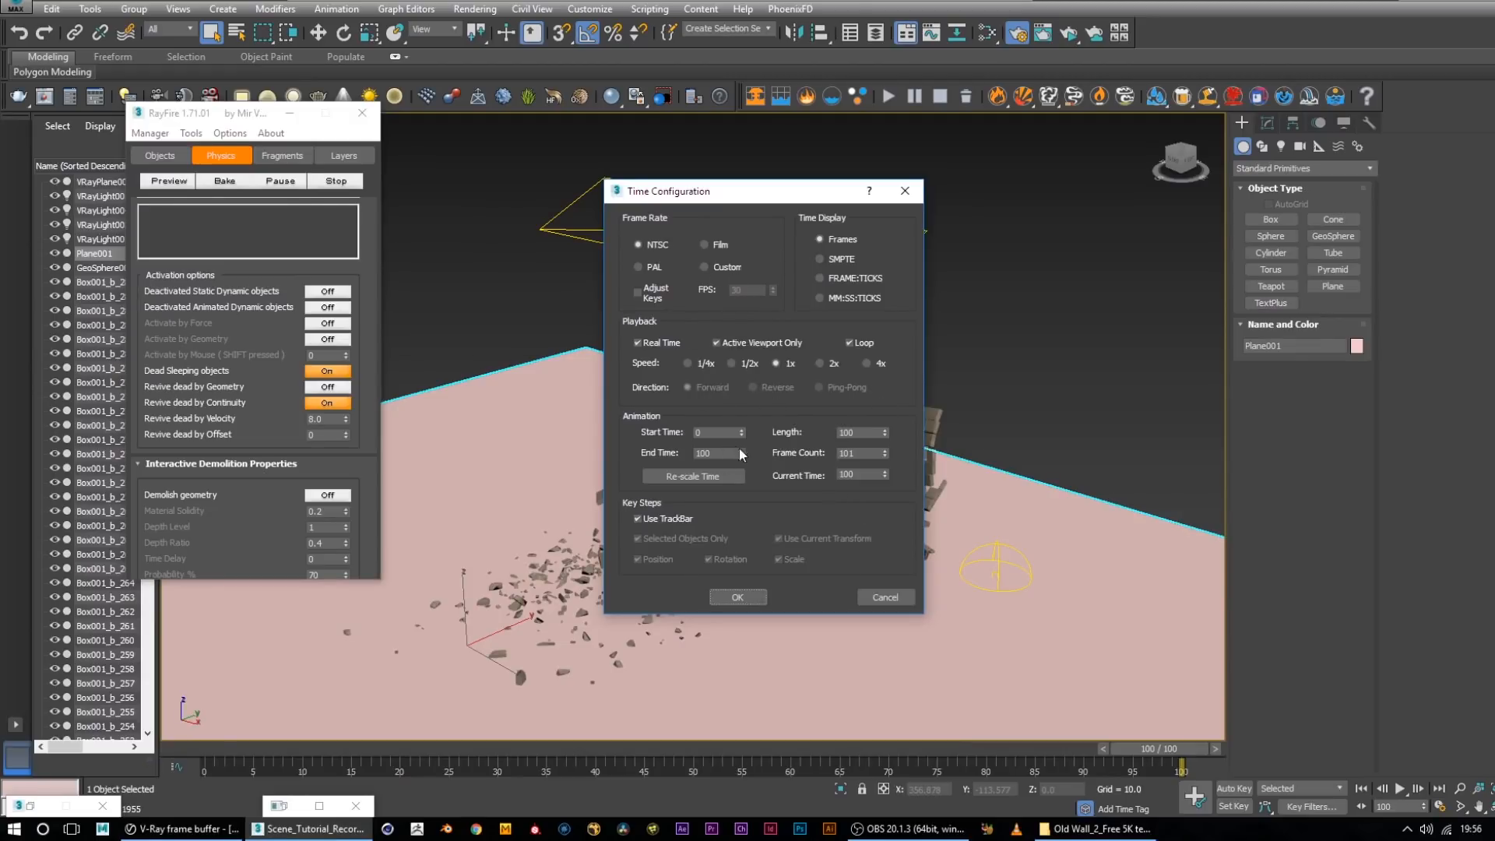
{"action": "left_click", "coordinate": [906, 192]}
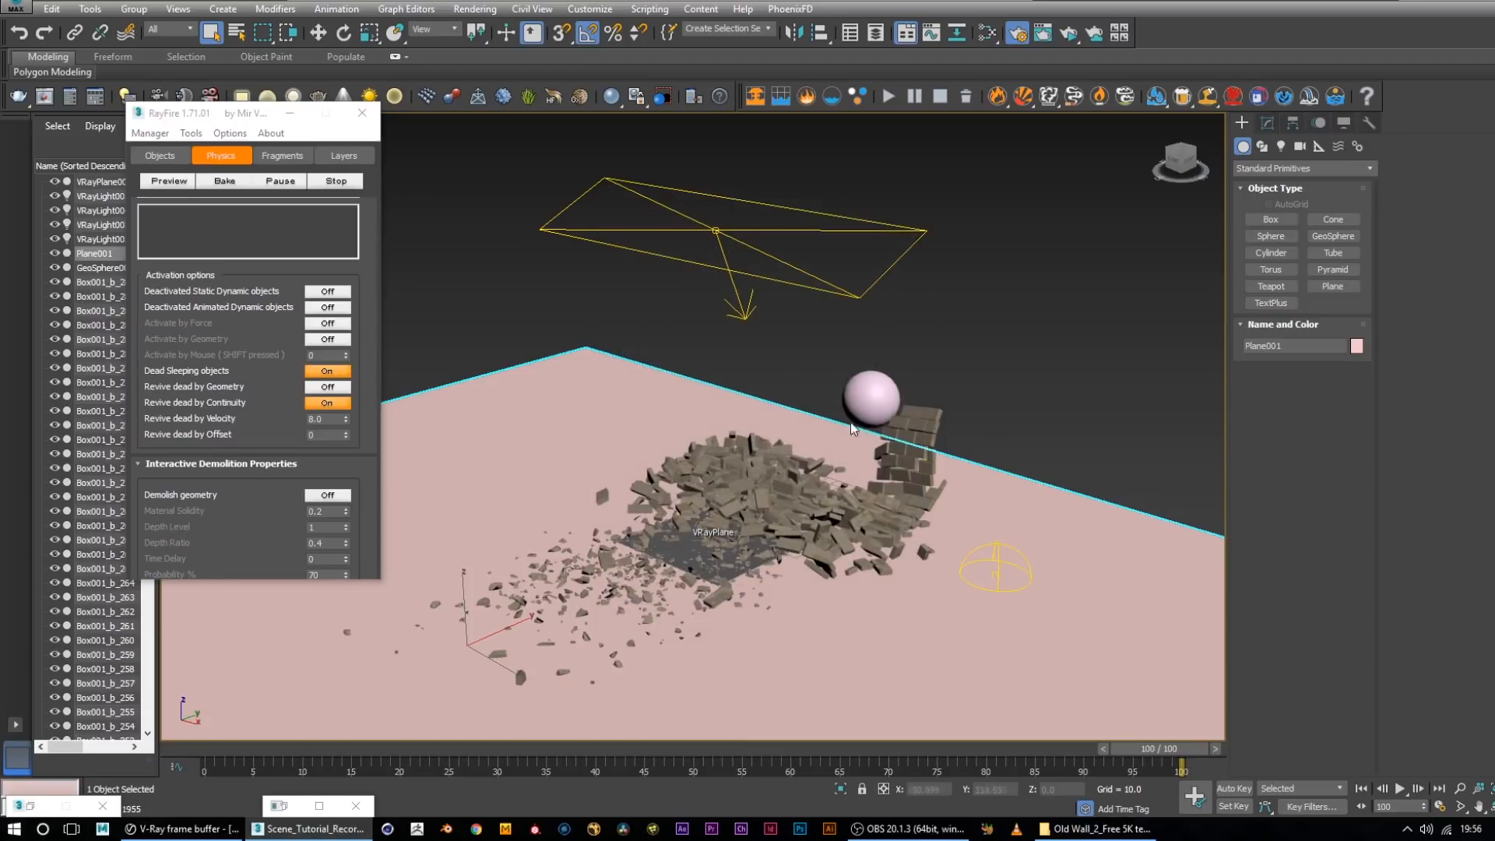
{"action": "middle_click_drag", "start_coordinate": [925, 502], "coordinate": [895, 469], "text": "alt"}
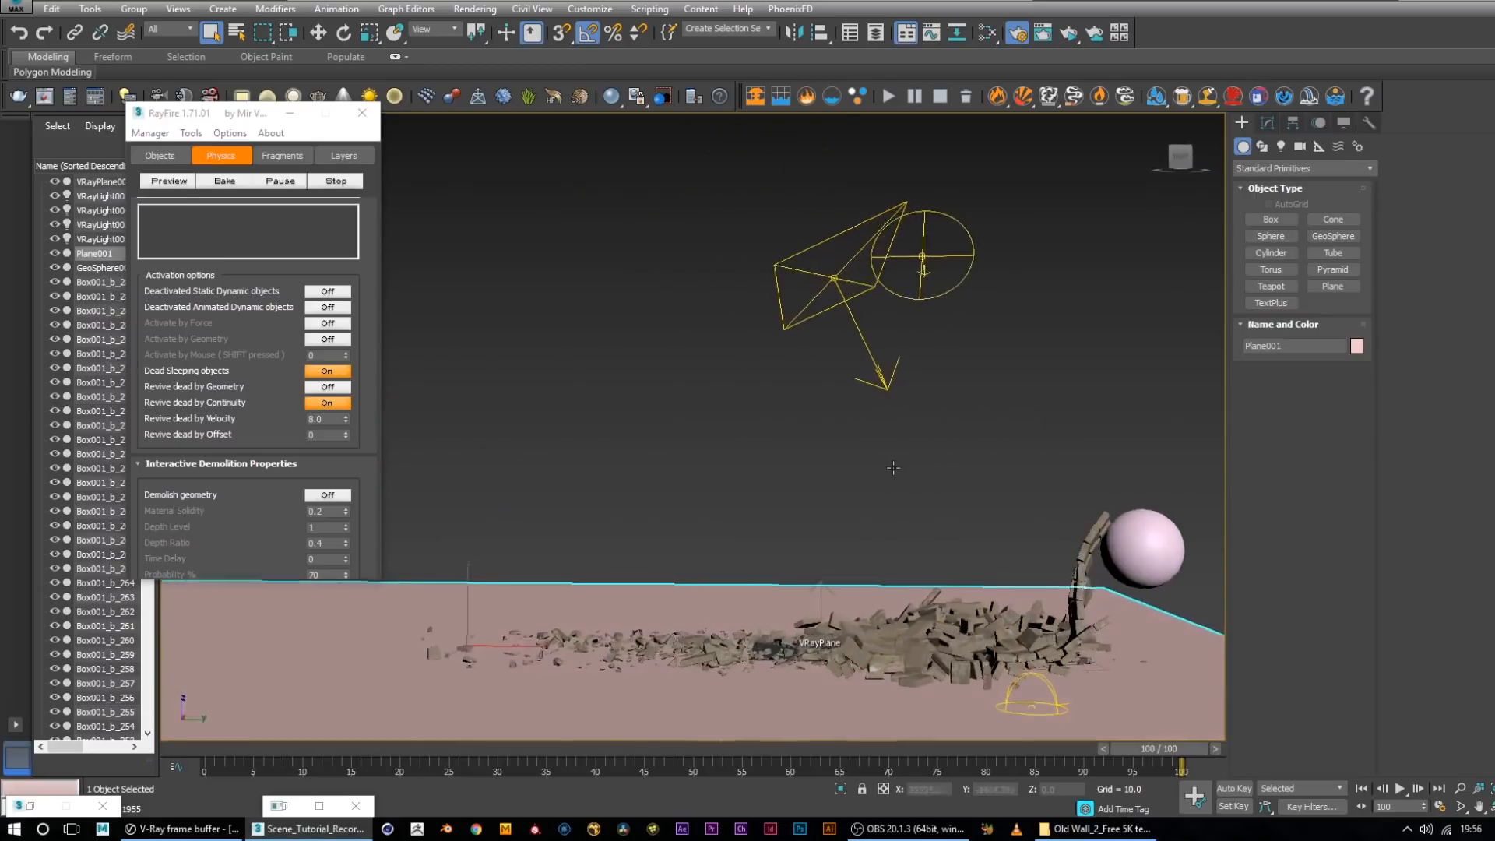
{"action": "middle_click_drag", "start_coordinate": [943, 537], "coordinate": [773, 543], "text": "alt"}
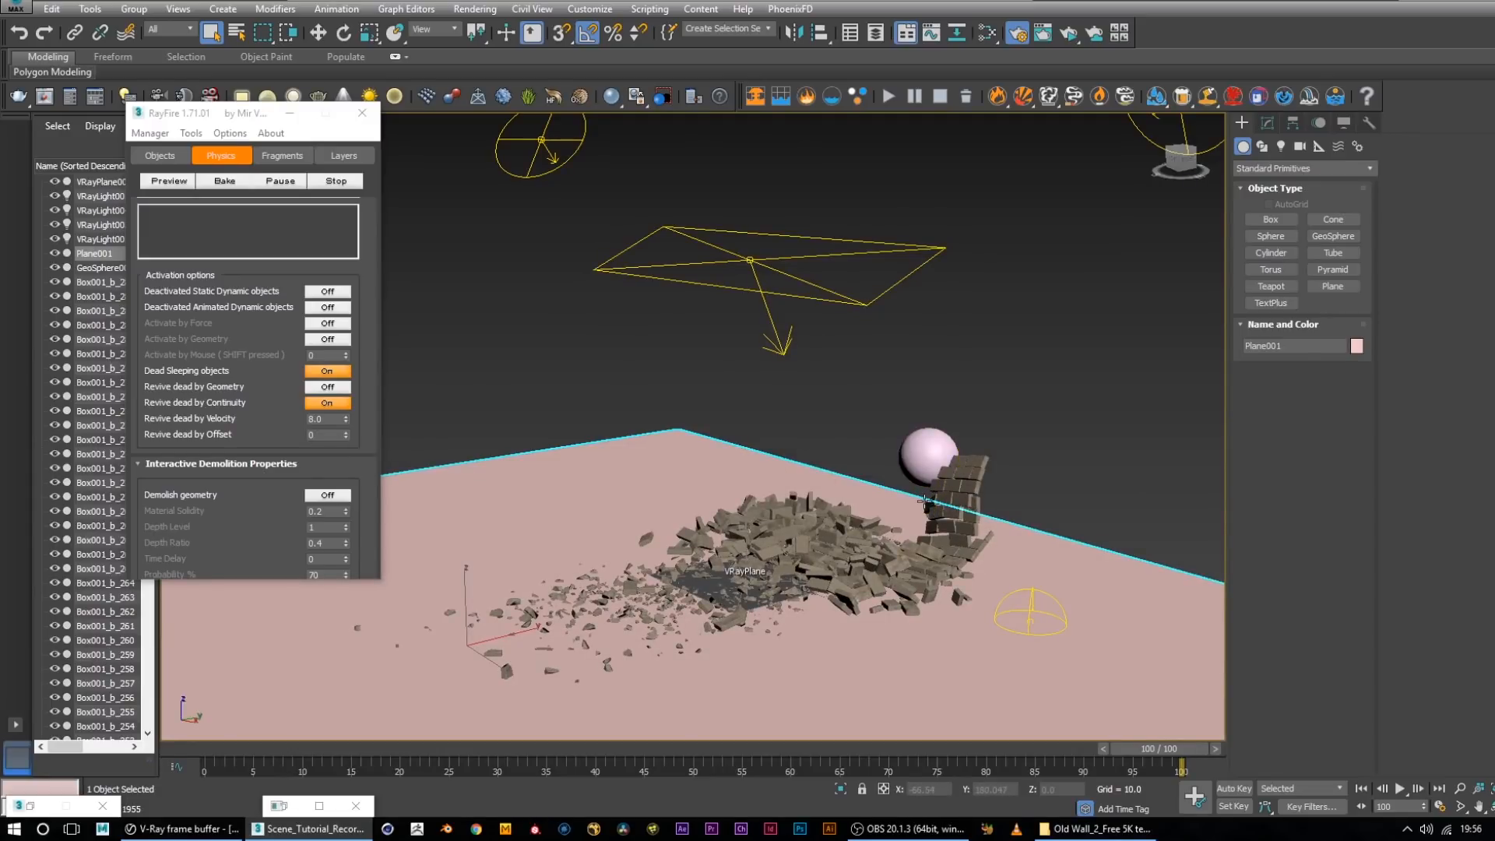
{"action": "left_click_drag", "start_coordinate": [1156, 749], "coordinate": [302, 732]}
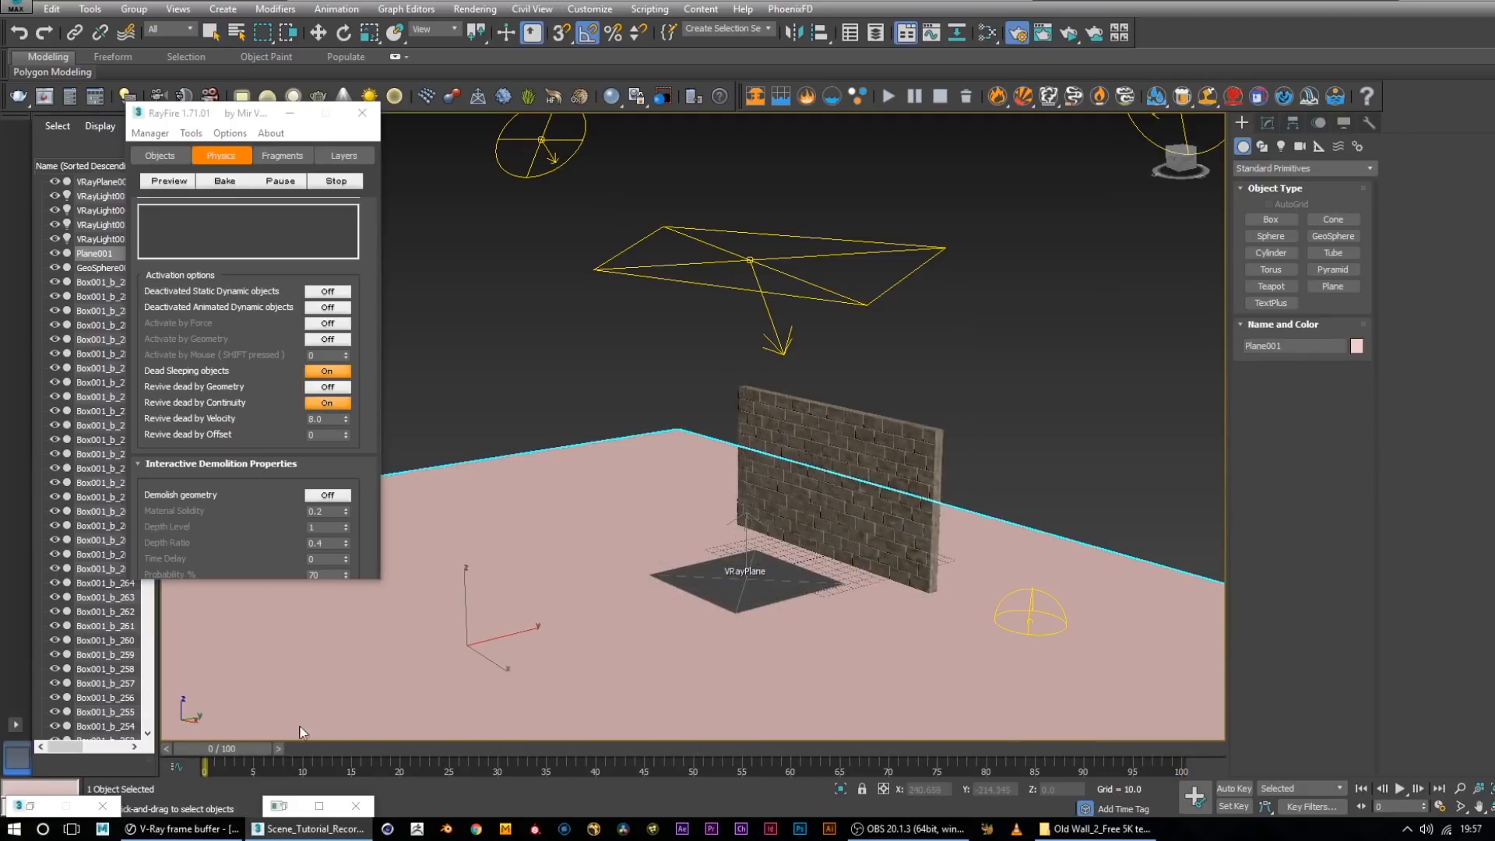
Play and scrub the wall collapse in close and wide views to judge its speed, ending at frame 0
{"action": "left_click", "coordinate": [1403, 789]}
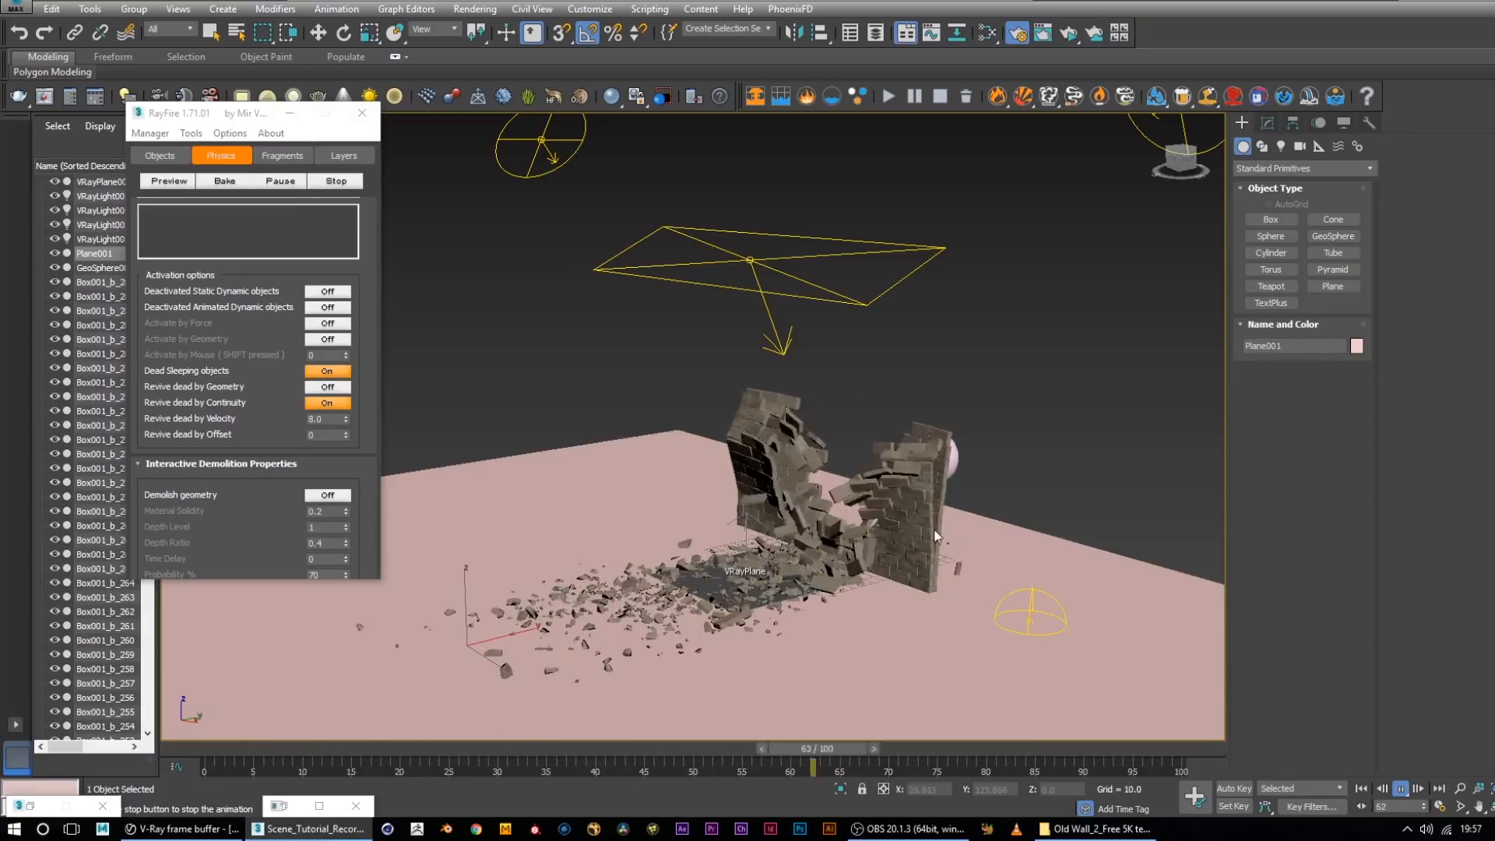
{"action": "left_click", "coordinate": [1400, 790]}
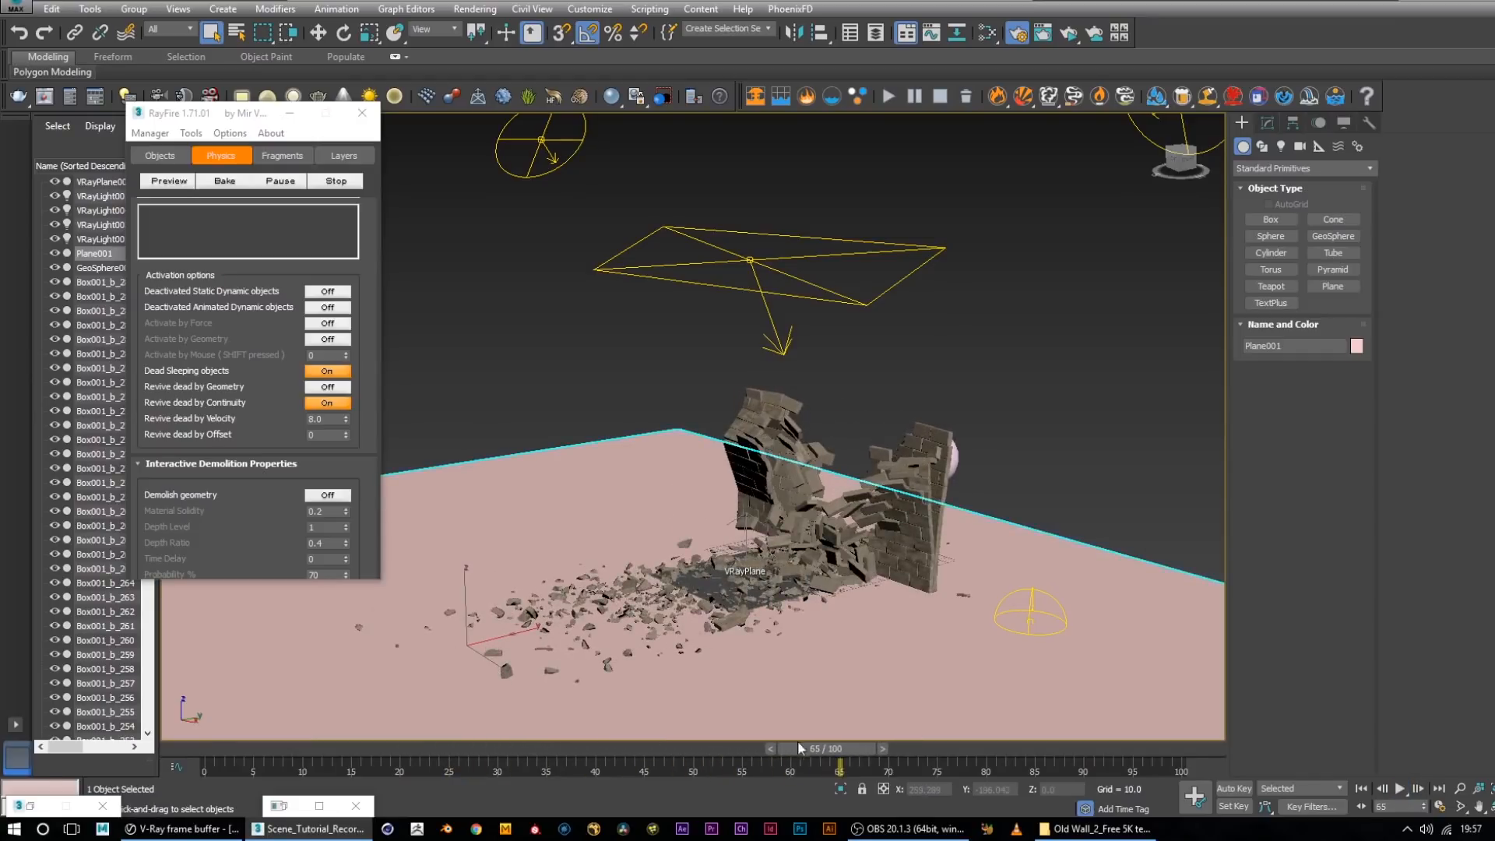
{"action": "left_click_drag", "start_coordinate": [707, 749], "coordinate": [190, 750]}
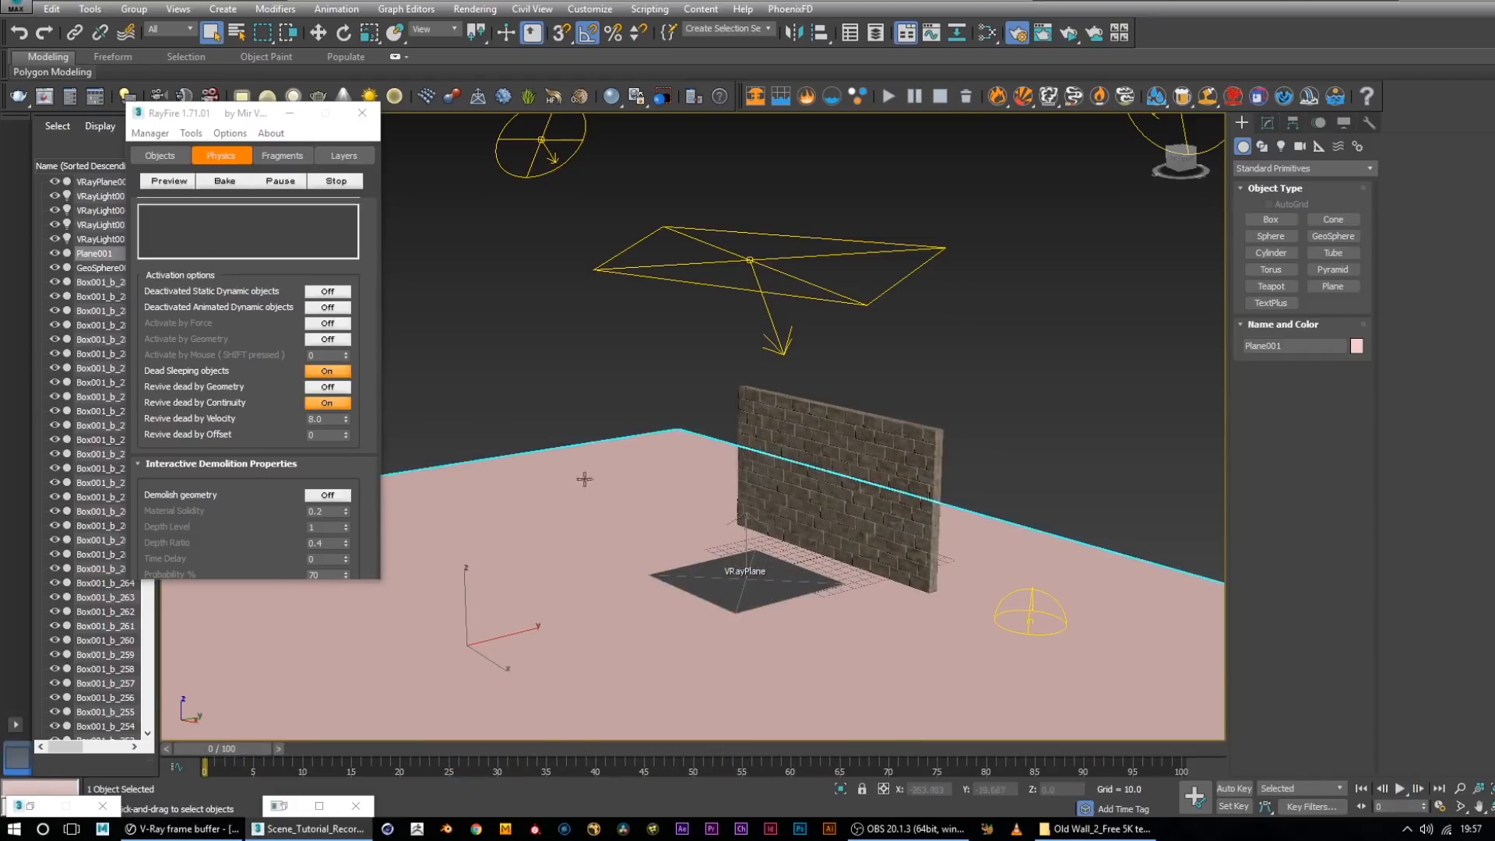
{"action": "scroll", "coordinate": [786, 554], "scroll_direction": "down", "scroll_amount": 5}
{"action": "middle_click_drag", "start_coordinate": [821, 548], "coordinate": [833, 570], "text": "alt"}
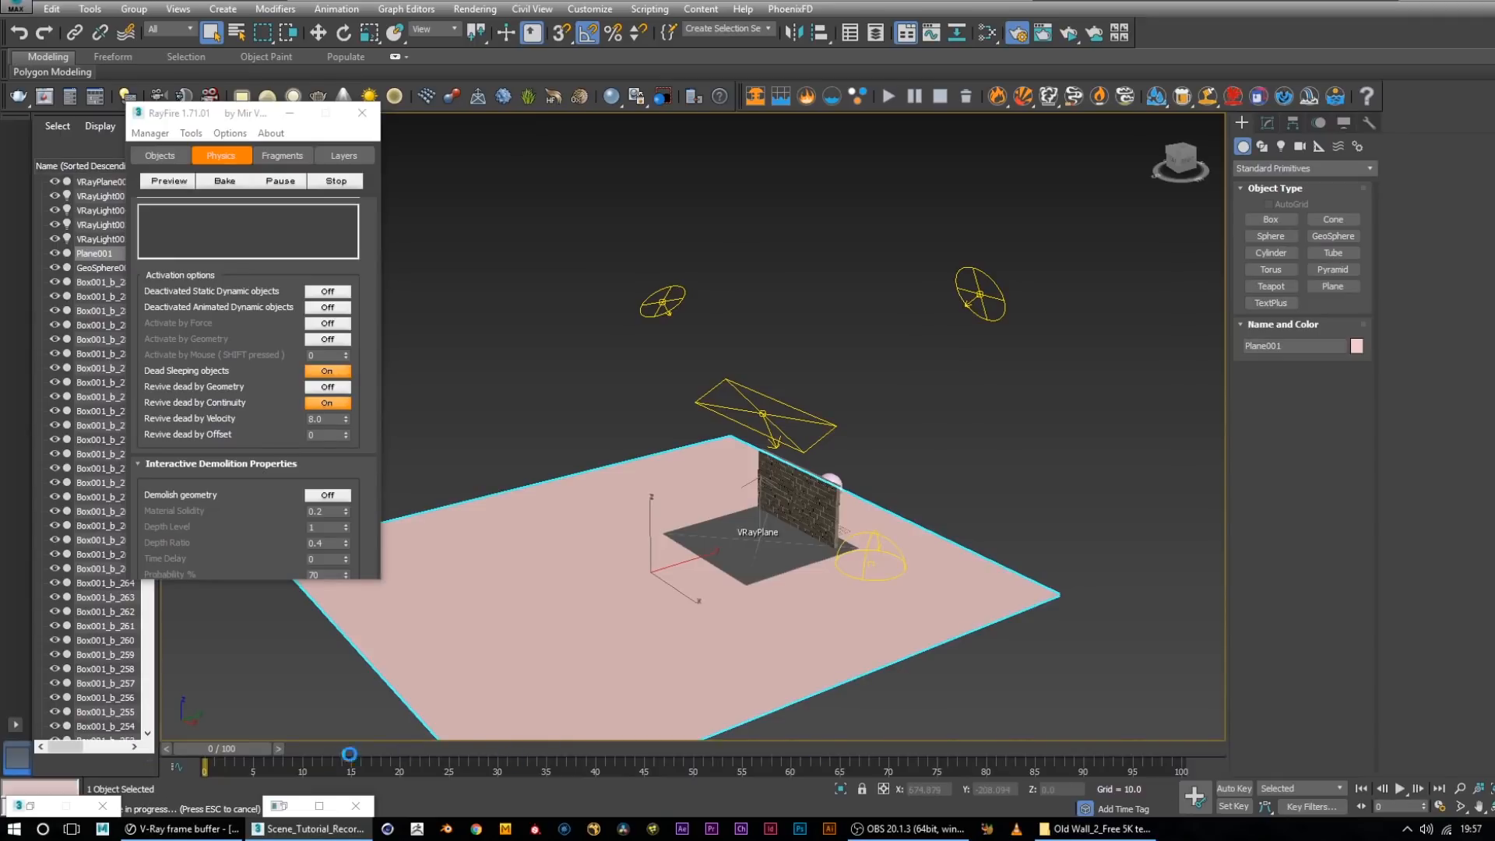
{"action": "left_click_drag", "start_coordinate": [218, 746], "coordinate": [641, 747]}
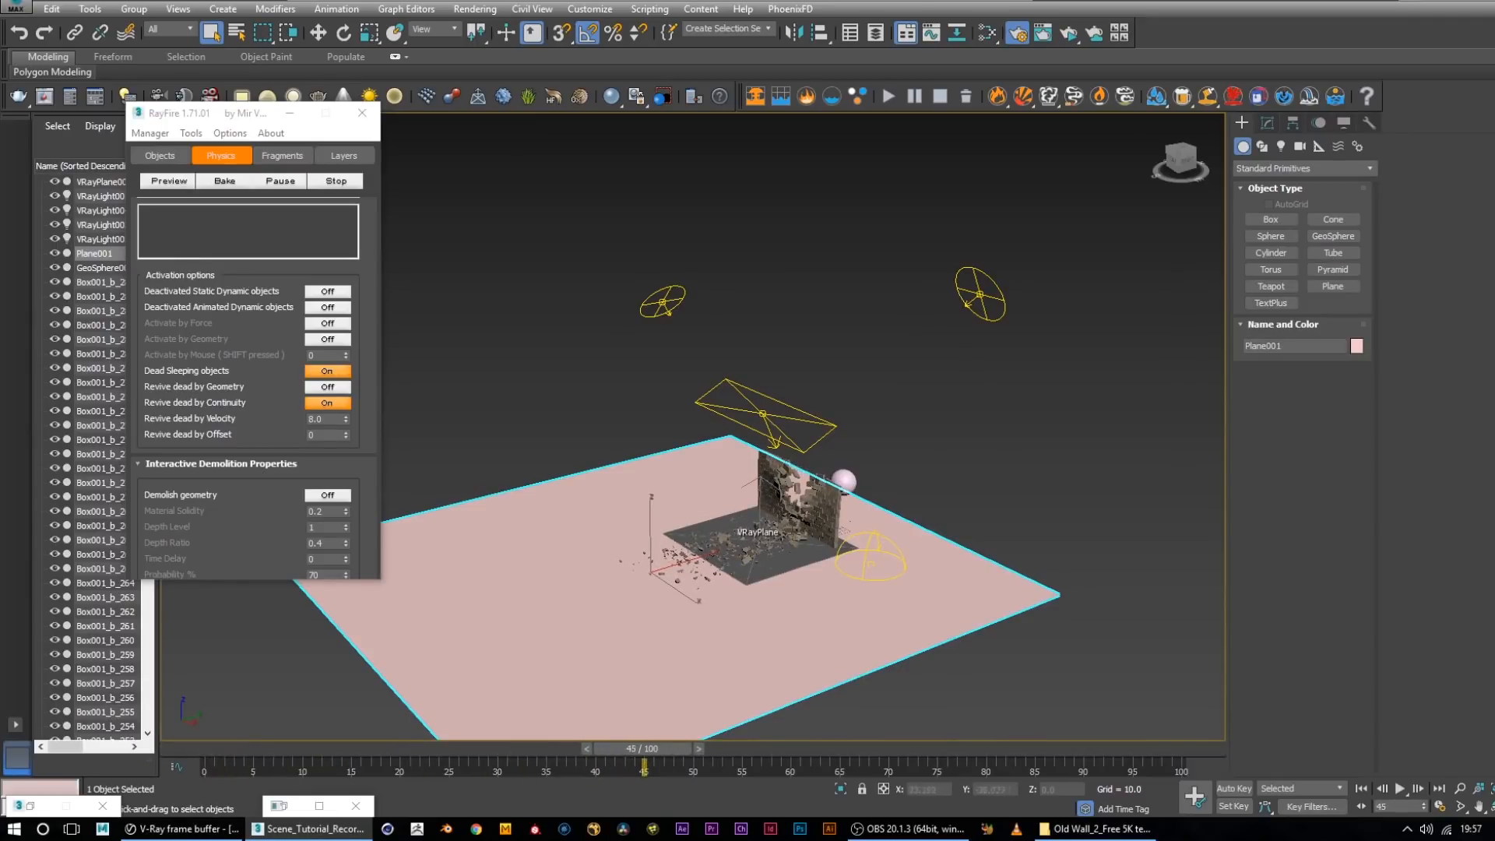
{"action": "key", "text": "Home"}
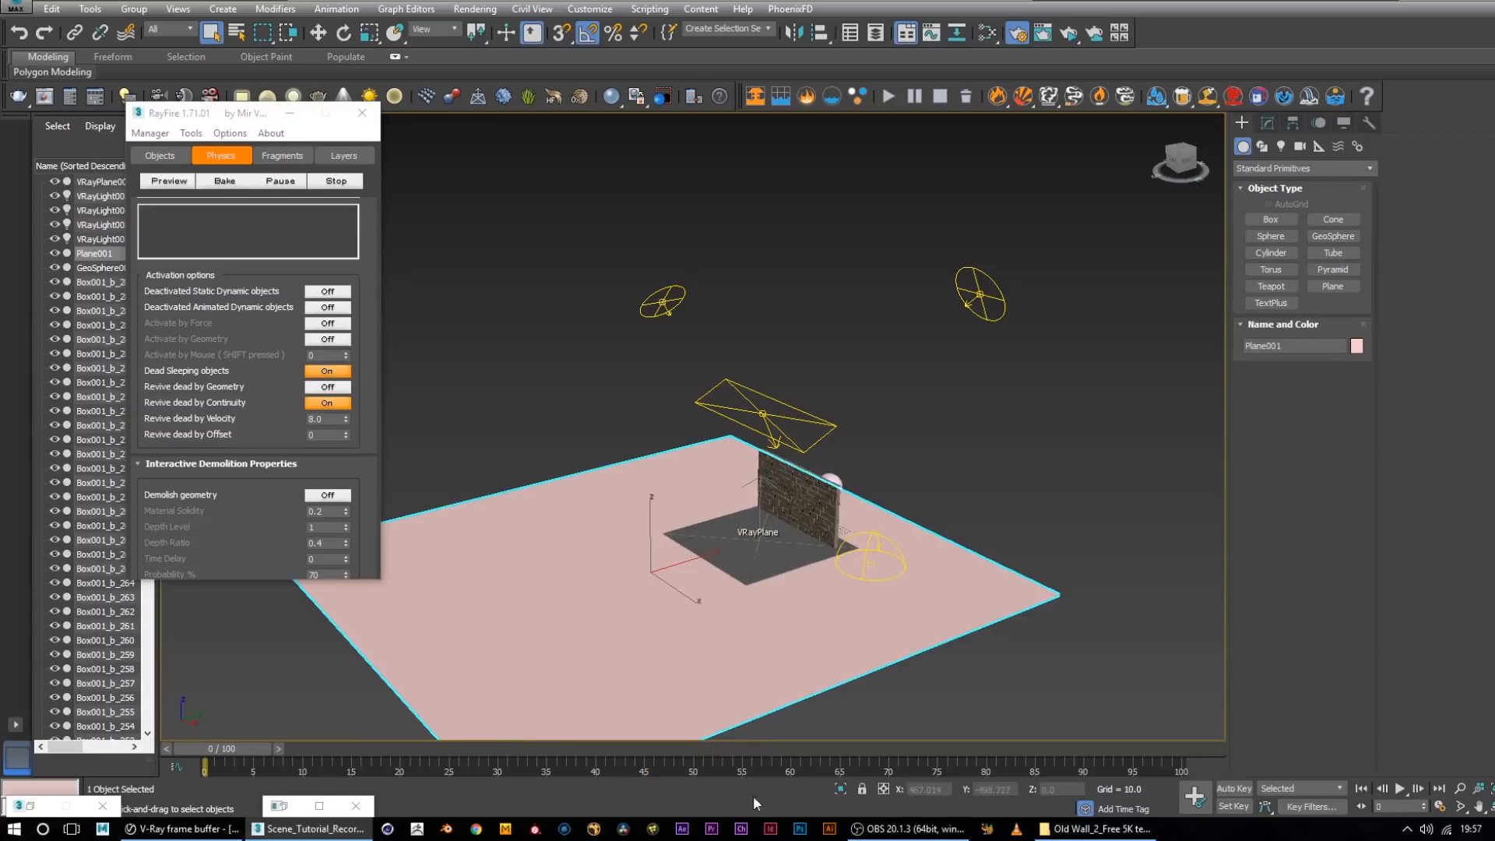
{"action": "left_click", "coordinate": [1399, 788]}
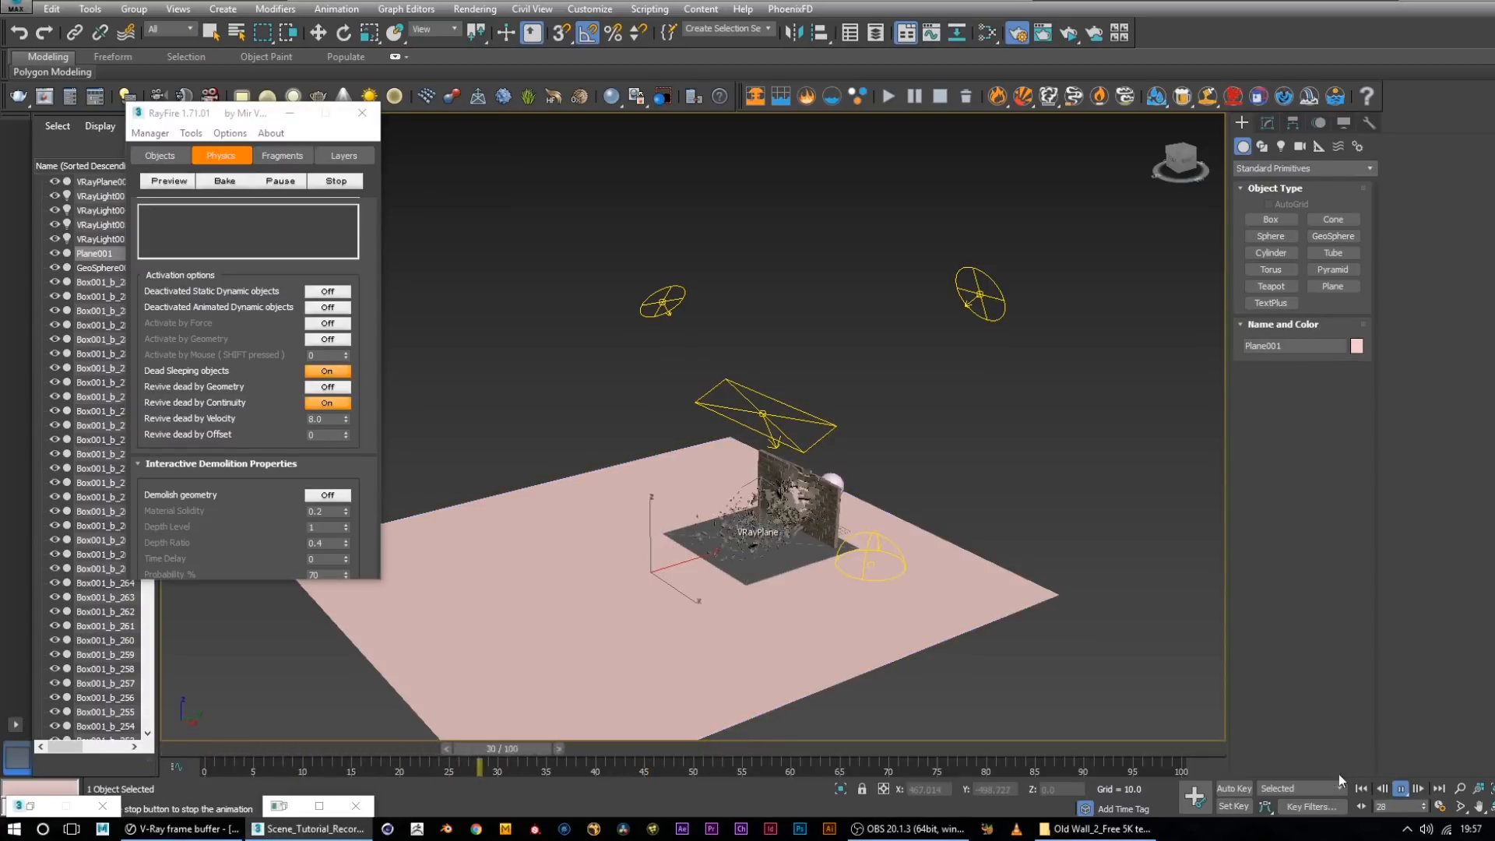
{"action": "left_click", "coordinate": [1401, 789]}
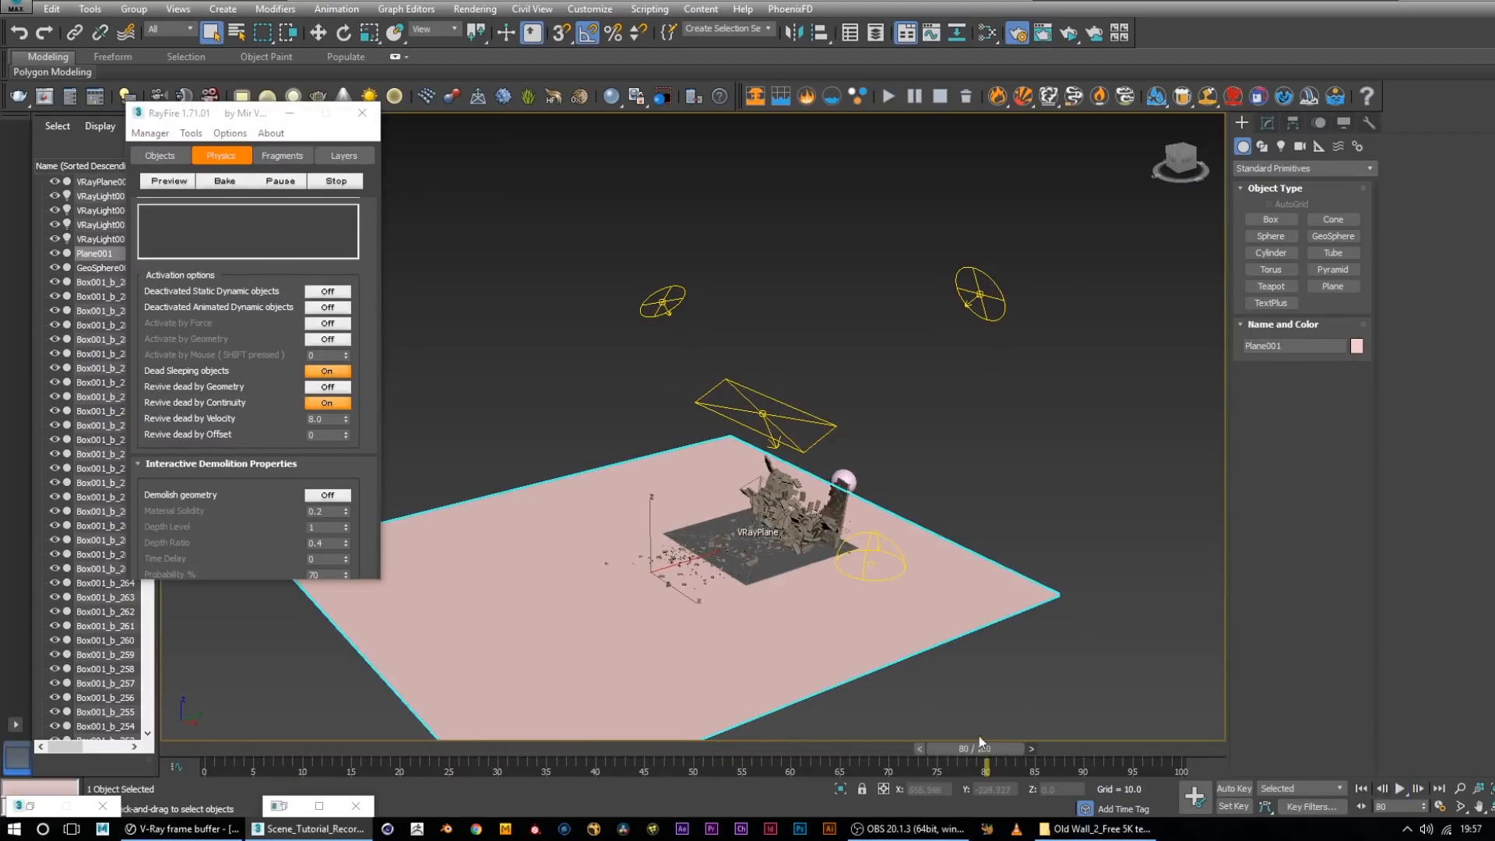
{"action": "key", "text": "Home"}
Set the simulation's Time Scale to 1.0 and rebake it with the whole ground plane in view
{"action": "left_click_drag", "start_coordinate": [370, 388], "coordinate": [376, 587]}
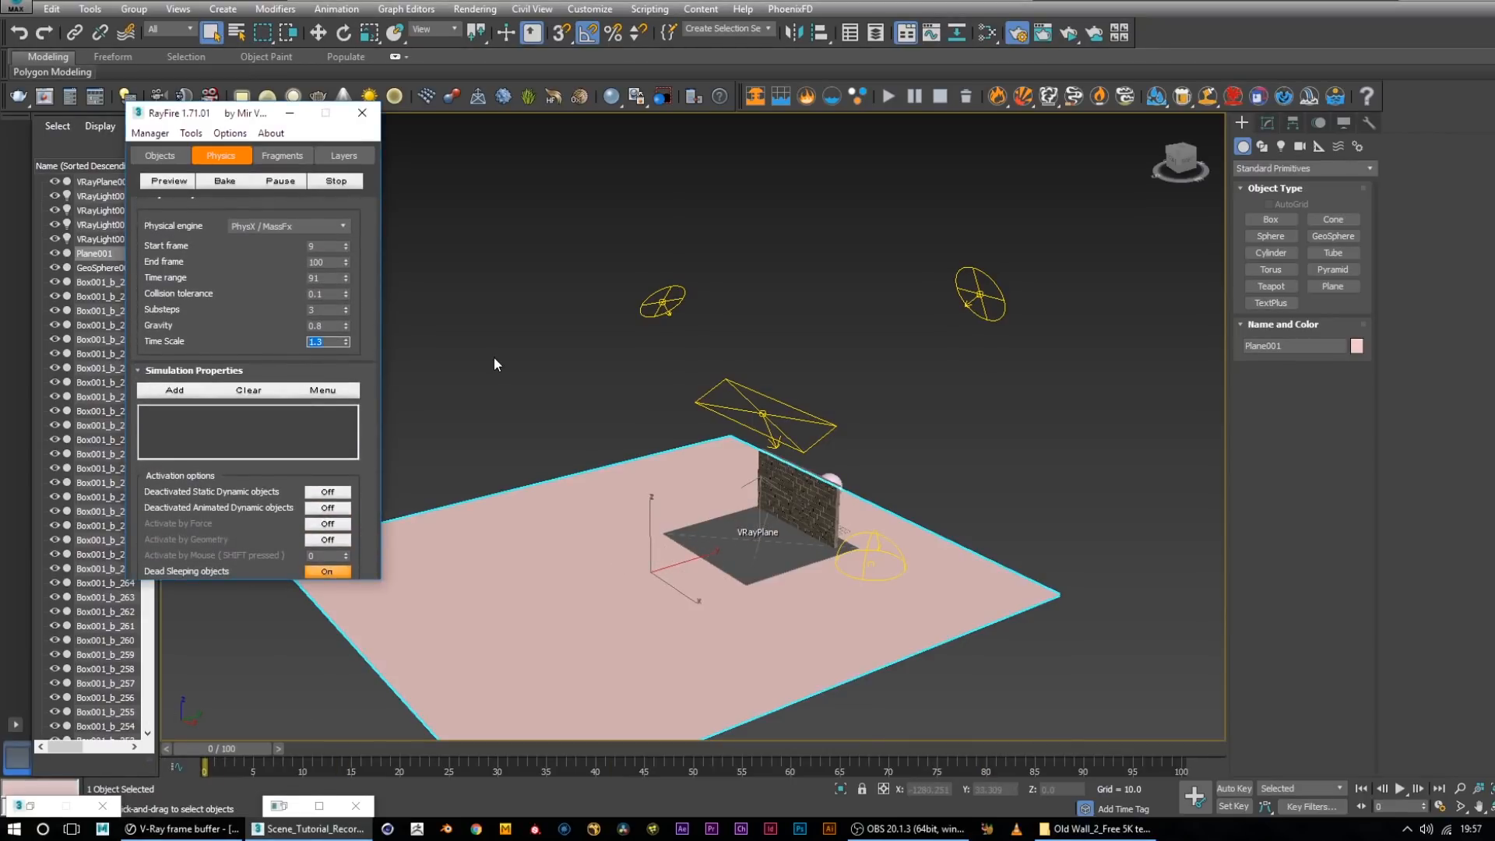
{"action": "type", "text": "1.0"}
{"action": "key", "text": "Return"}
{"action": "scroll", "coordinate": [711, 470], "scroll_direction": "up", "scroll_amount": 5}
{"action": "scroll", "coordinate": [795, 506], "scroll_direction": "down", "scroll_amount": 3}
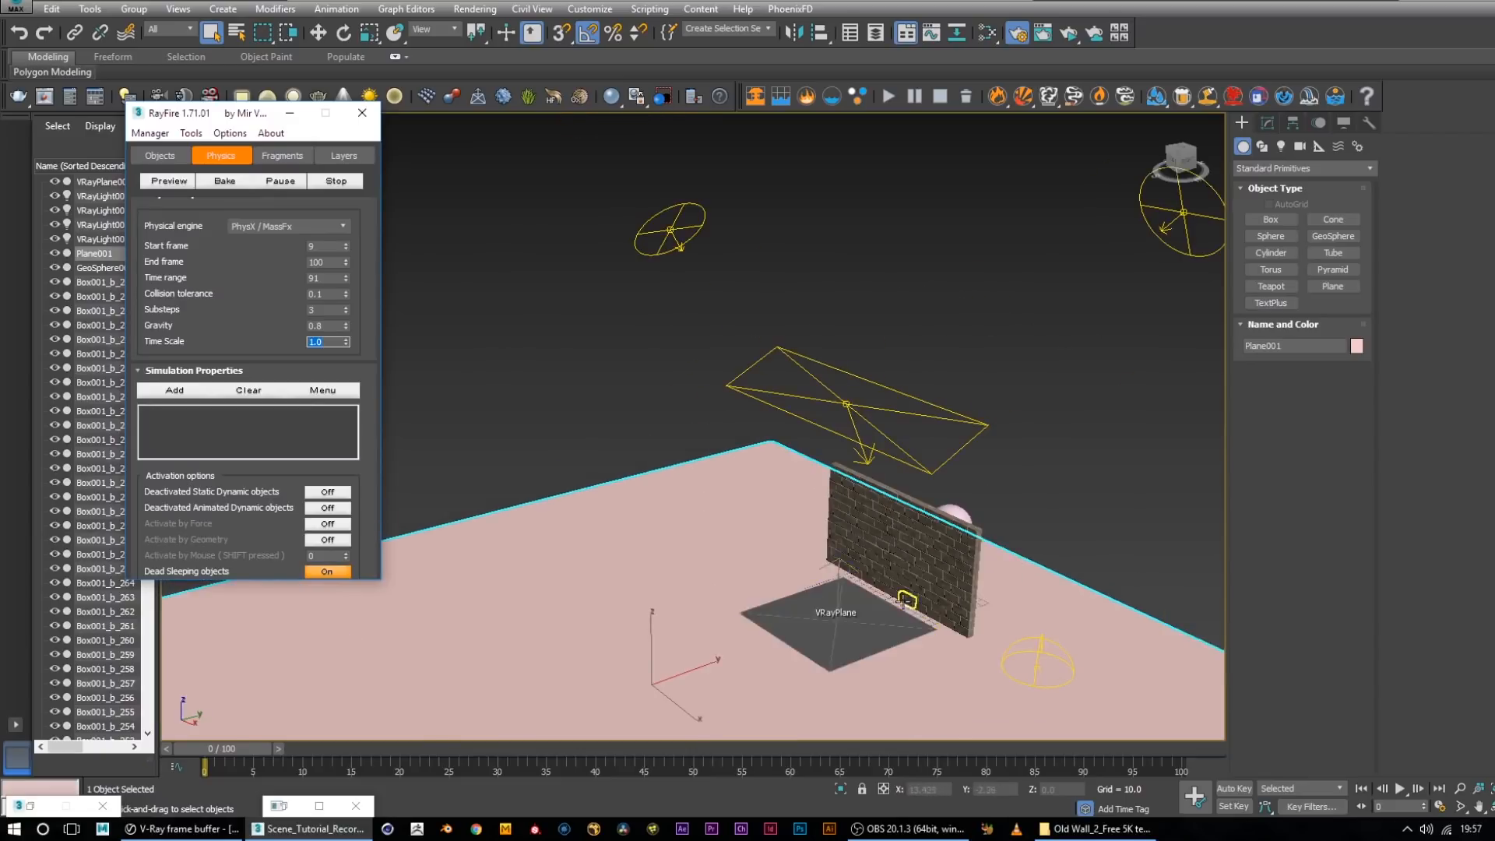
{"action": "scroll", "coordinate": [810, 522], "scroll_direction": "down", "scroll_amount": 2}
{"action": "middle_click_drag", "start_coordinate": [1067, 568], "coordinate": [1009, 493]}
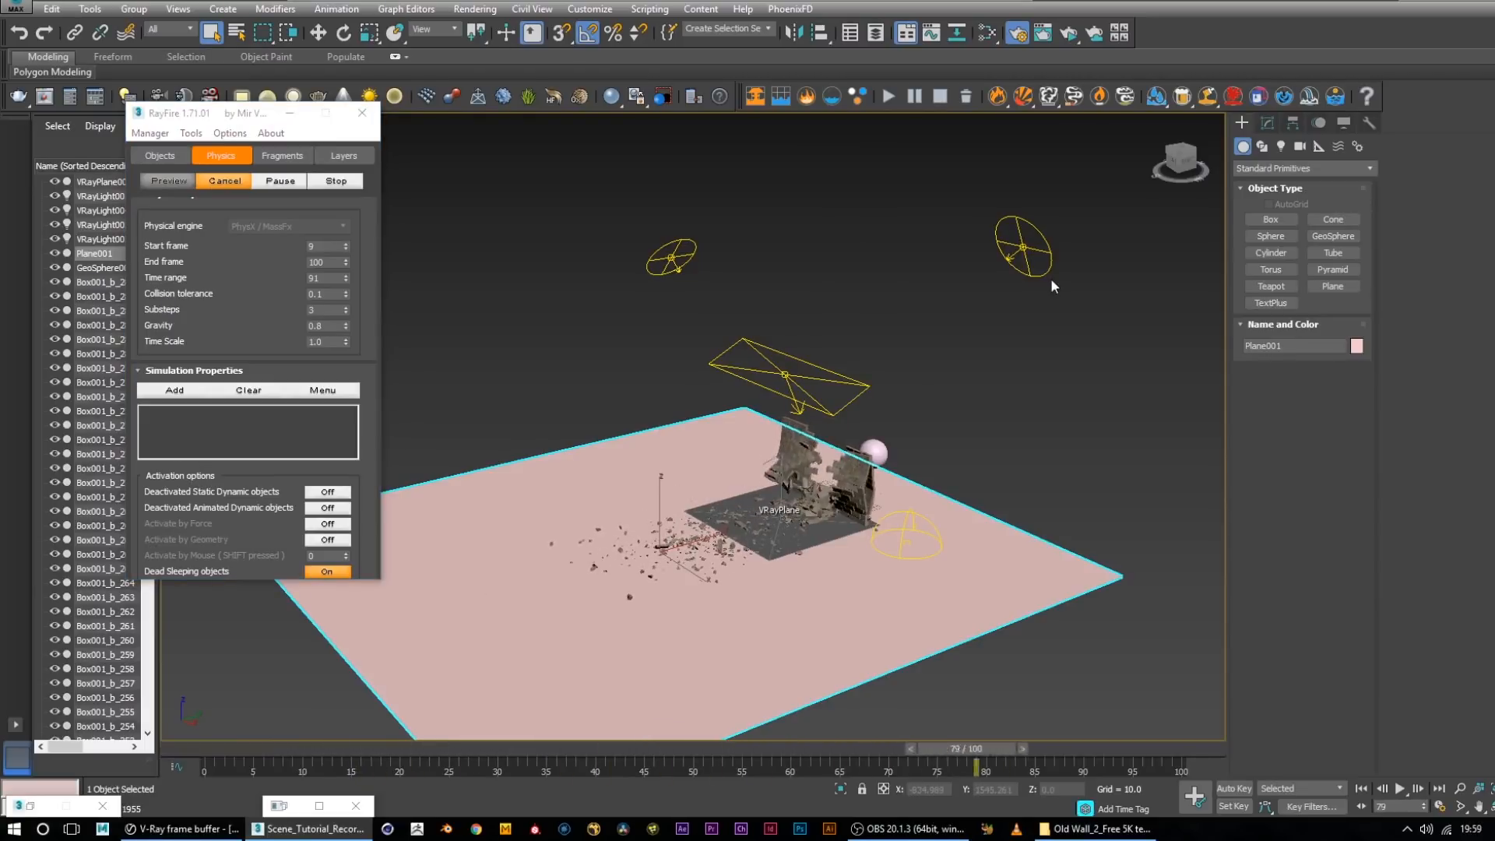
Examine the collapsing wall and scattered debris at frame 93 from several angles and distances
{"action": "middle_click_drag", "start_coordinate": [1041, 478], "coordinate": [997, 498], "text": "alt"}
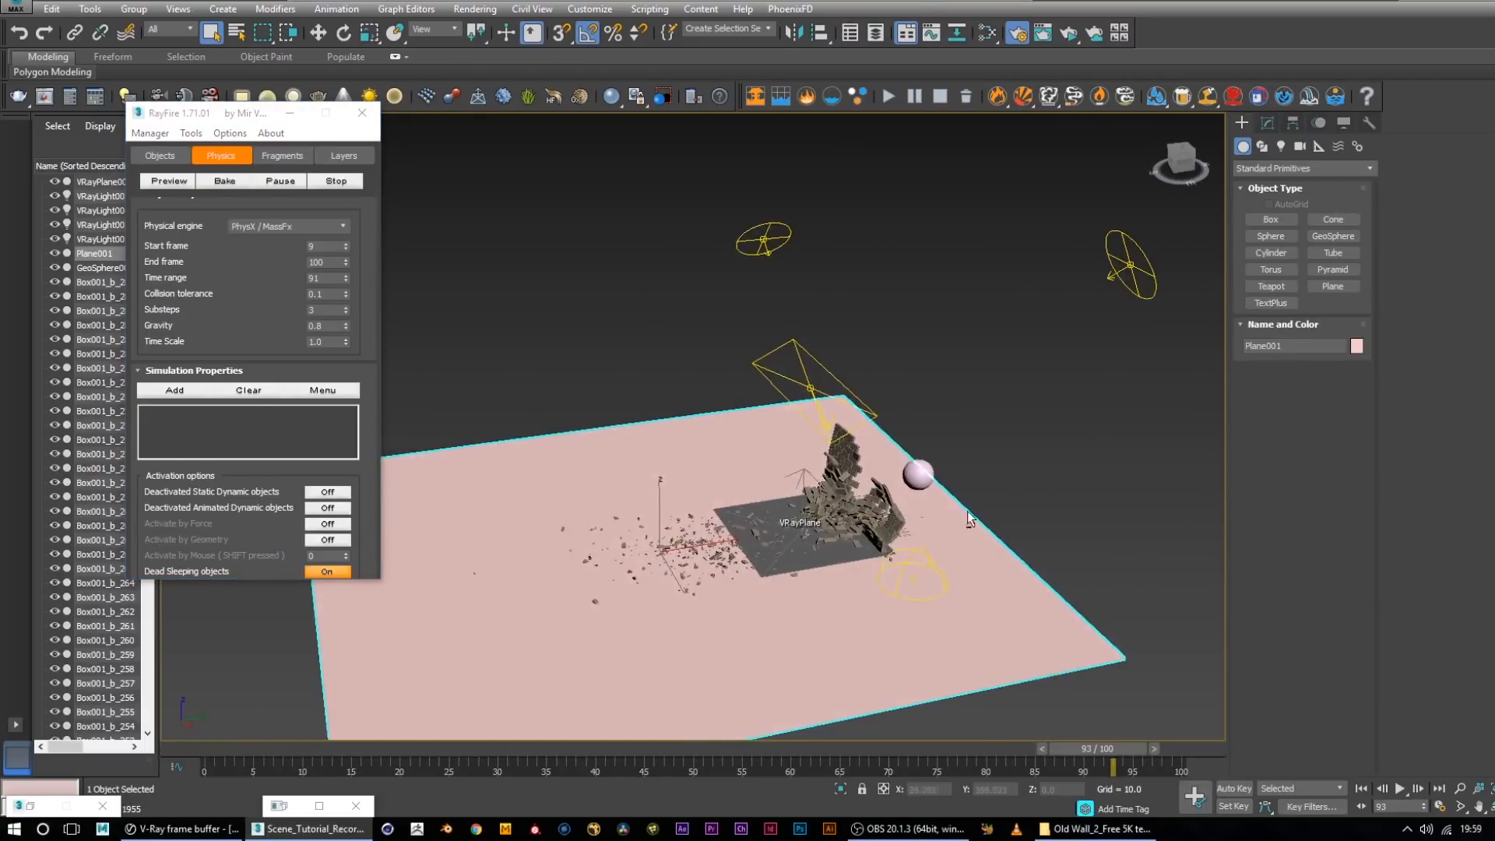
{"action": "scroll", "coordinate": [897, 516], "scroll_direction": "up", "scroll_amount": 3}
{"action": "middle_click_drag", "start_coordinate": [896, 517], "coordinate": [864, 500], "text": "alt"}
{"action": "scroll", "coordinate": [913, 546], "scroll_direction": "down", "scroll_amount": 5}
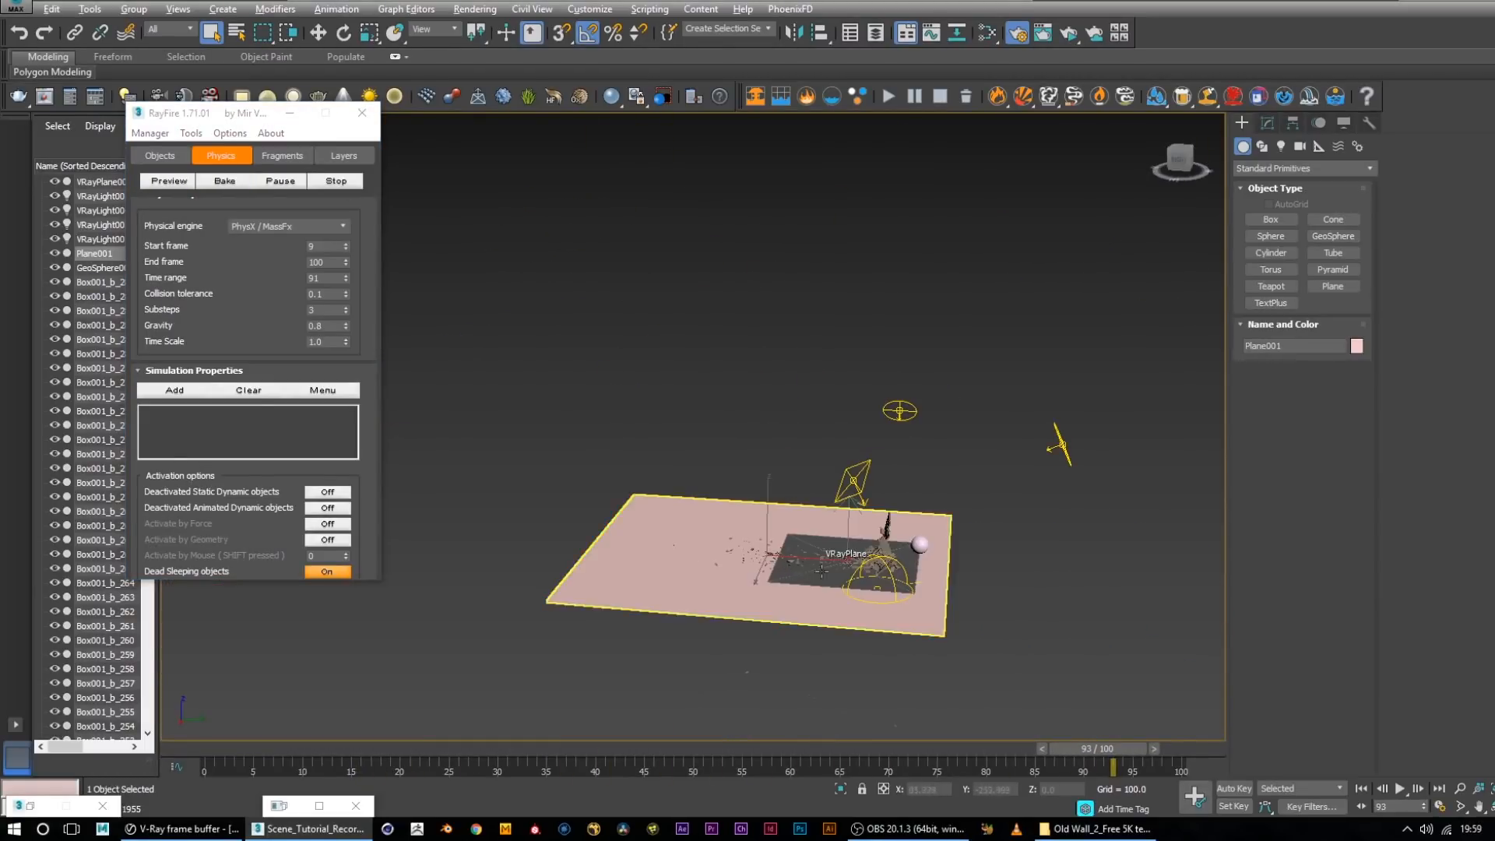
Turn off reviving dead objects by continuity in the activation options, return to frame 0 and rebake the simulation
{"action": "middle_click_drag", "start_coordinate": [787, 571], "coordinate": [874, 577], "text": "alt"}
{"action": "scroll", "coordinate": [832, 565], "scroll_direction": "up", "scroll_amount": 4}
{"action": "scroll", "coordinate": [830, 565], "scroll_direction": "up", "scroll_amount": 2}
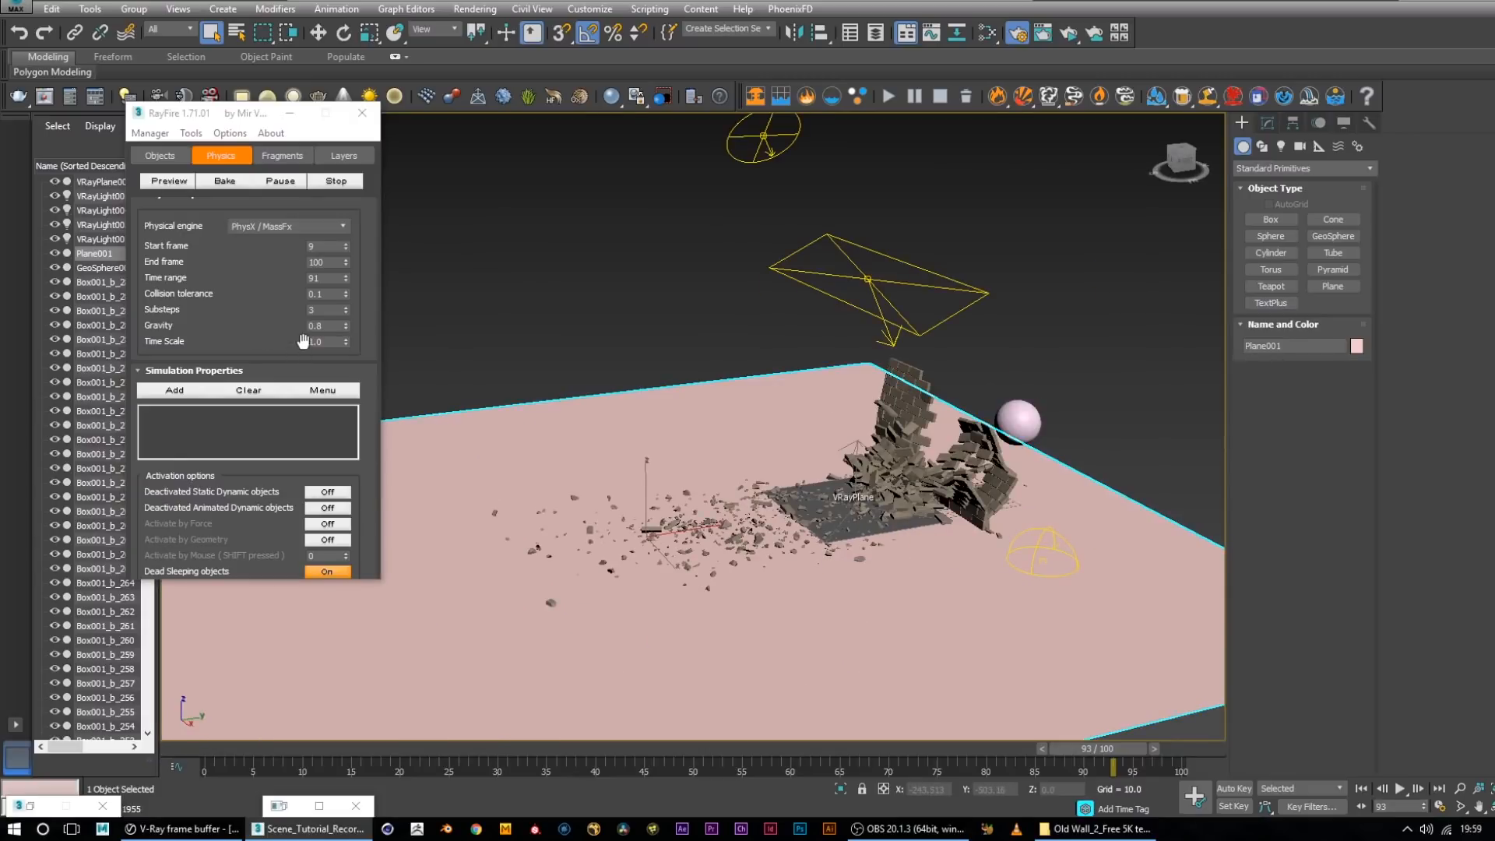
{"action": "left_click_drag", "start_coordinate": [367, 376], "coordinate": [355, 246]}
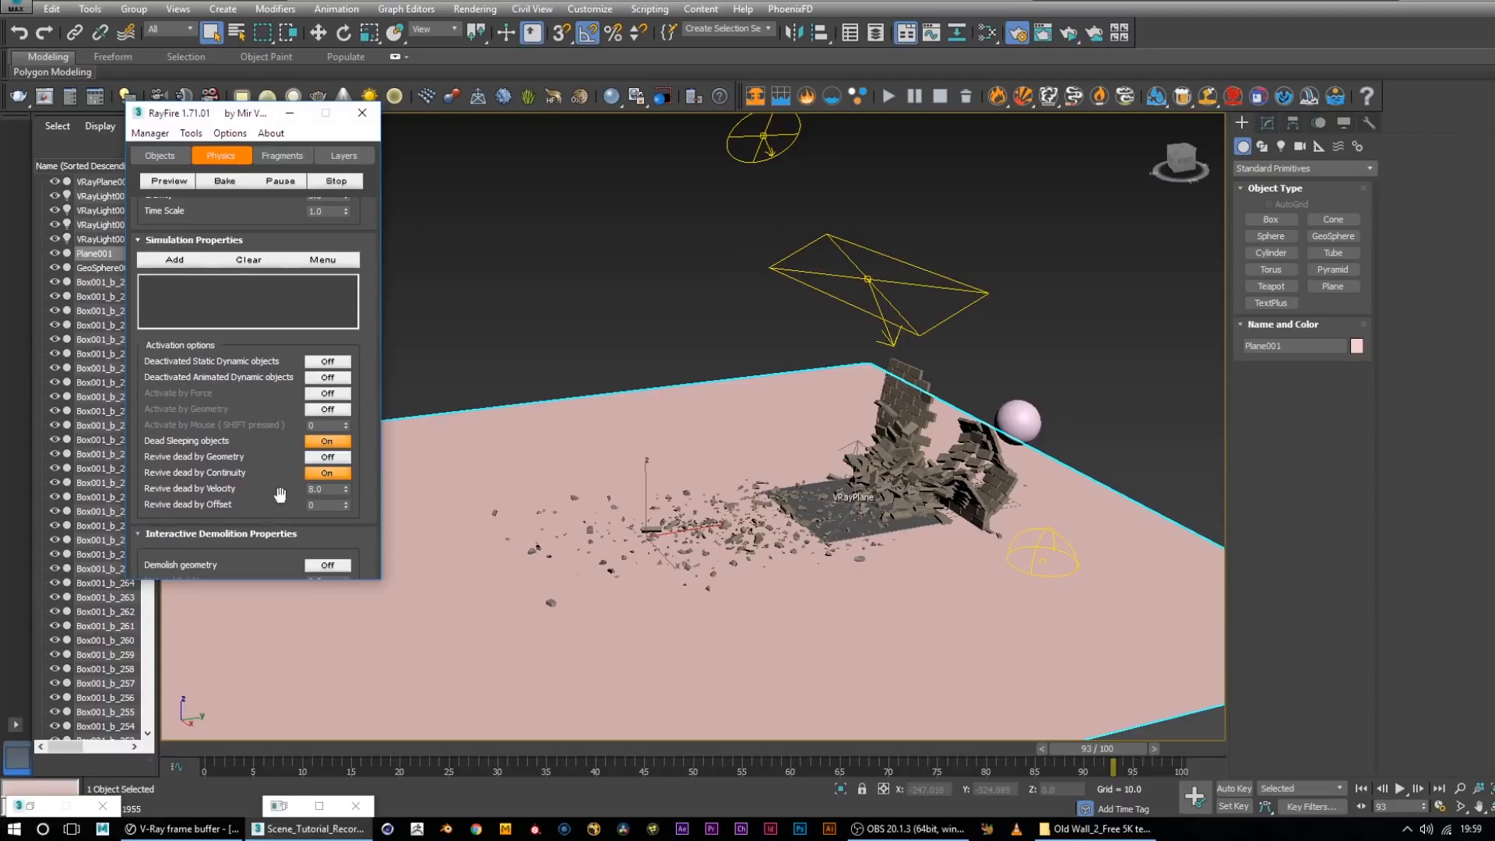
{"action": "left_click", "coordinate": [328, 475]}
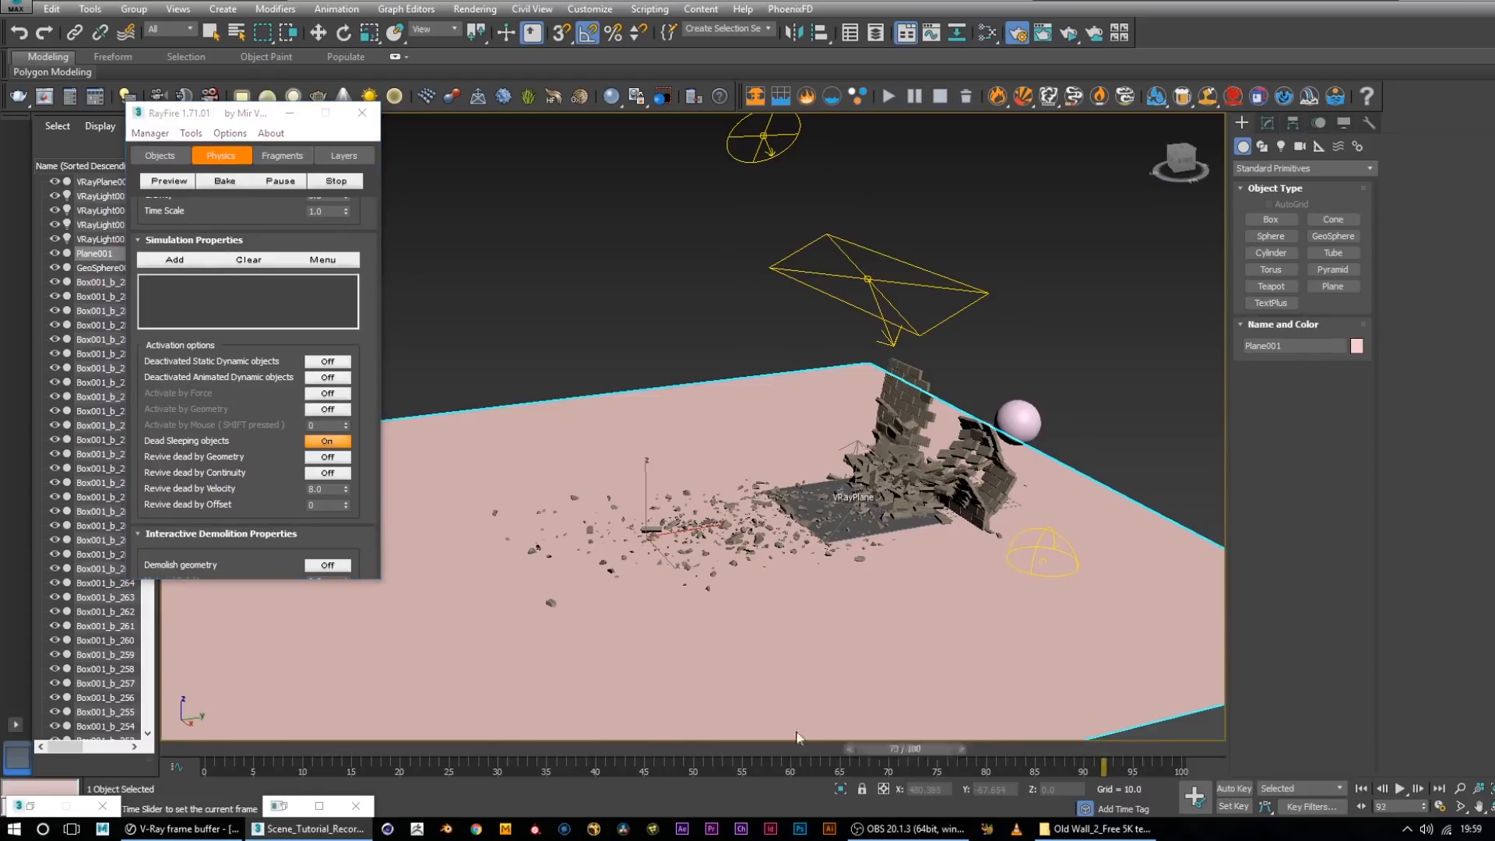
{"action": "left_click_drag", "start_coordinate": [1116, 753], "coordinate": [234, 749]}
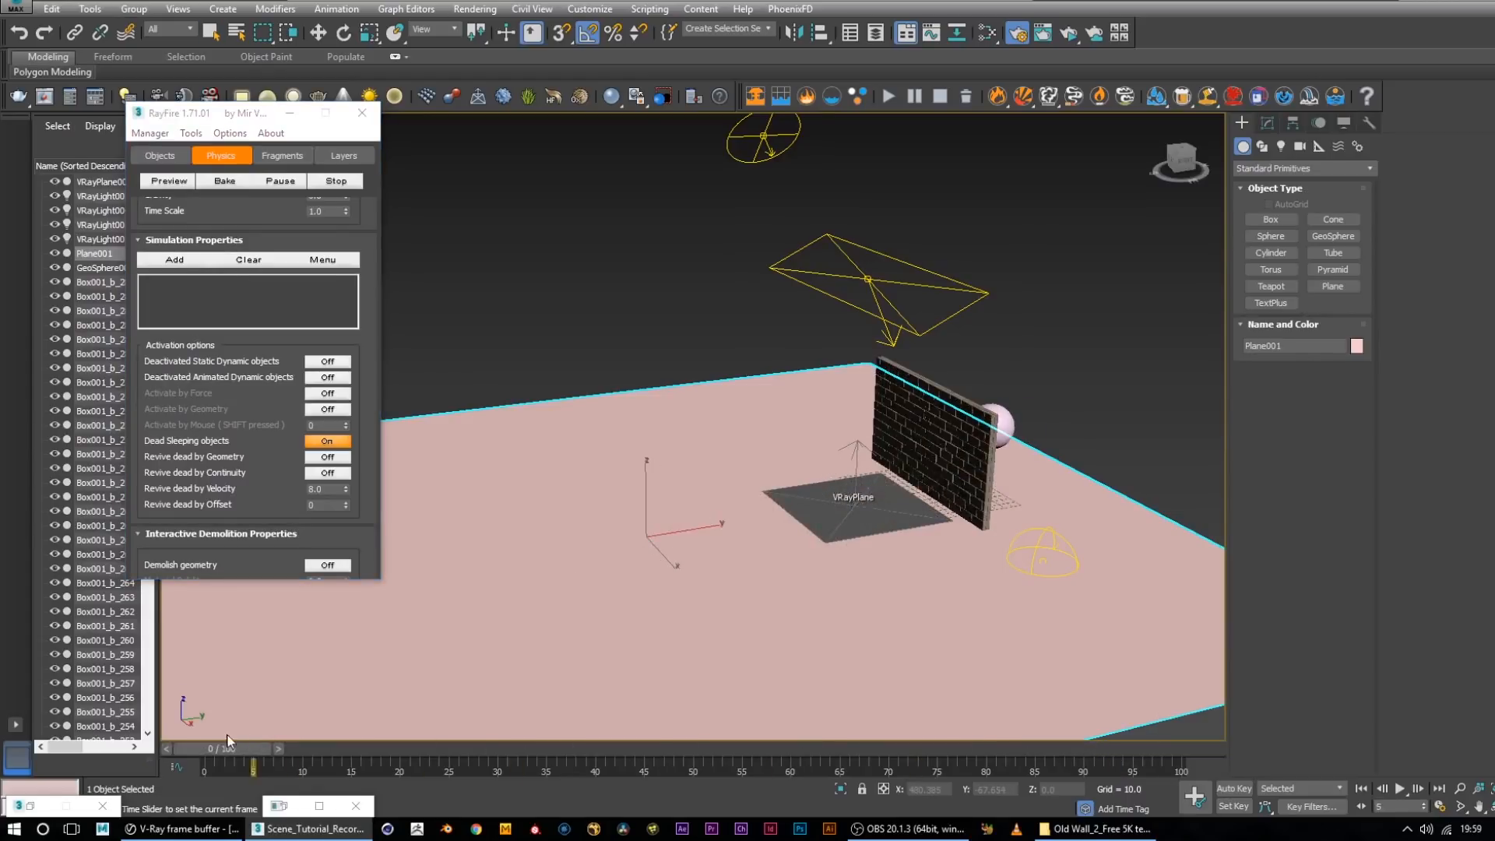
{"action": "left_click", "coordinate": [223, 181]}
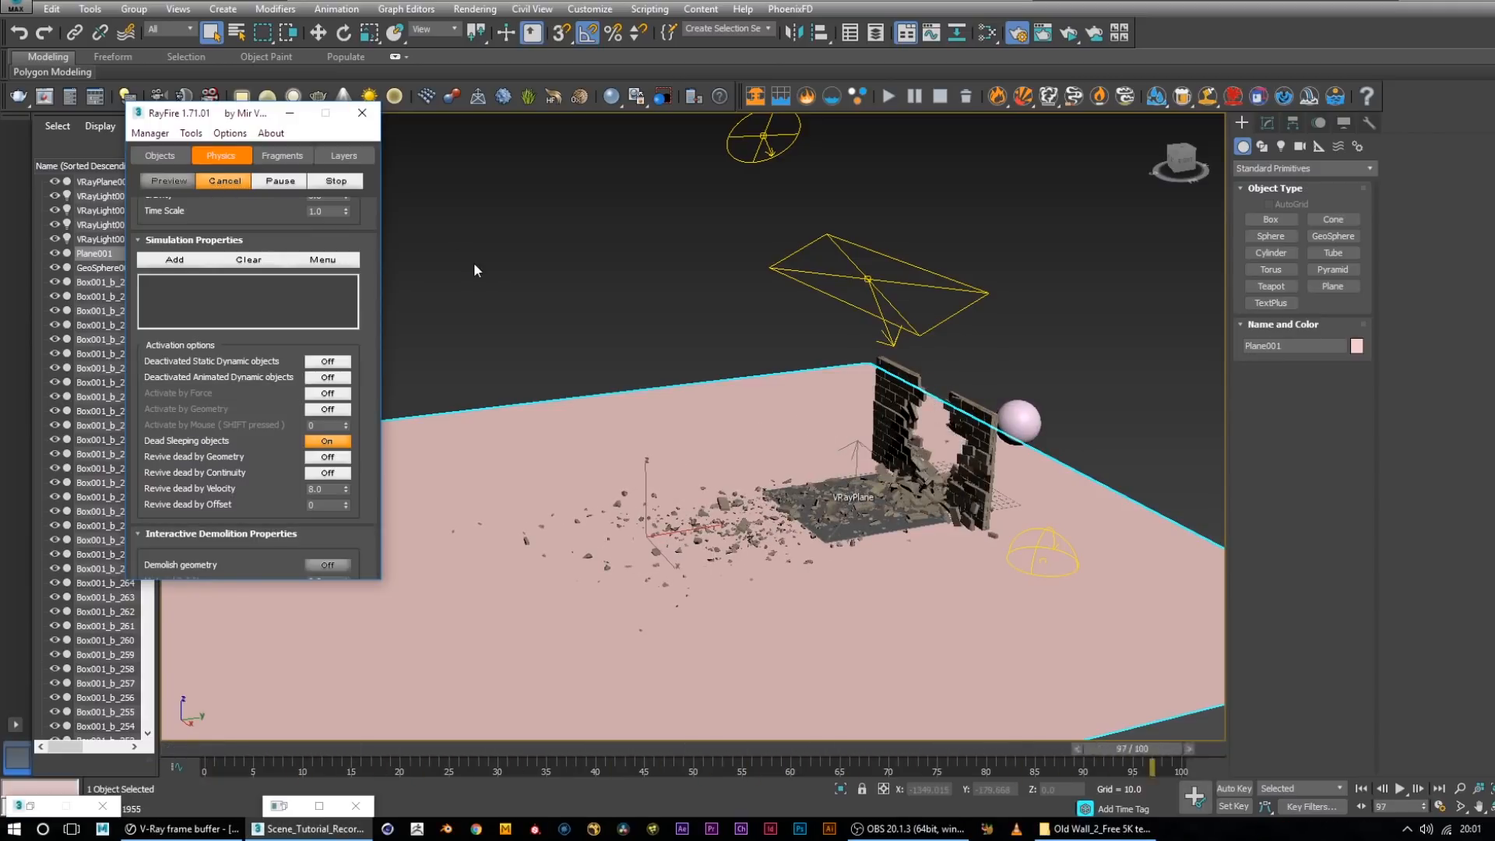
Scrub and play the rebaked wall collapse, examining the hole and the debris from several angles
{"action": "mouse_move", "coordinate": [812, 470]}
{"action": "middle_mouse_down", "text": "alt"}
{"action": "mouse_move", "coordinate": [884, 491]}
{"action": "mouse_move", "coordinate": [802, 452]}
{"action": "middle_mouse_up", "text": "alt"}
{"action": "scroll", "coordinate": [919, 521], "scroll_direction": "up", "scroll_amount": 3}
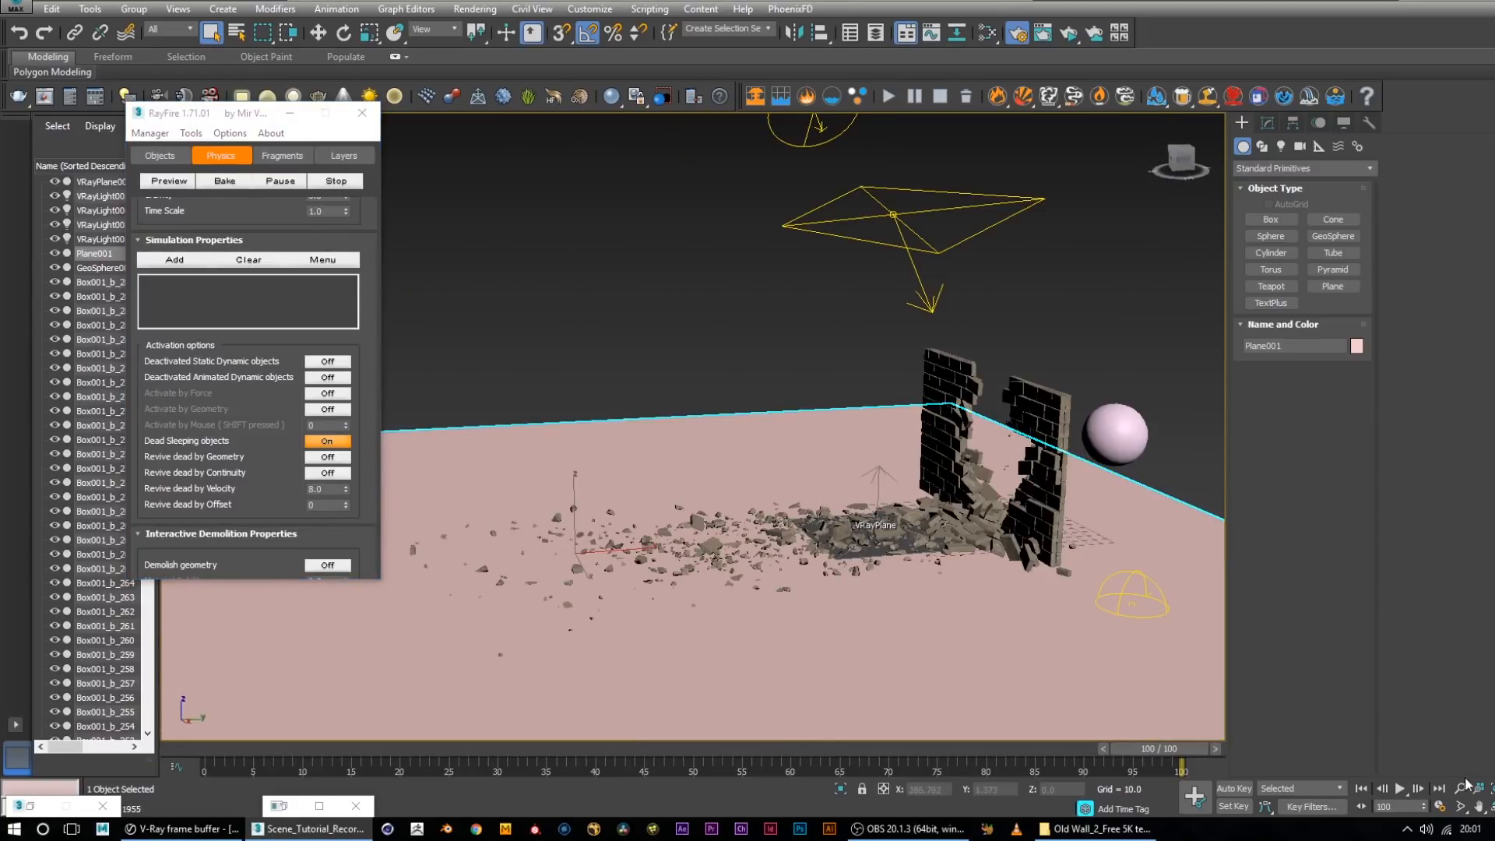
{"action": "left_click_drag", "start_coordinate": [1181, 752], "coordinate": [380, 732]}
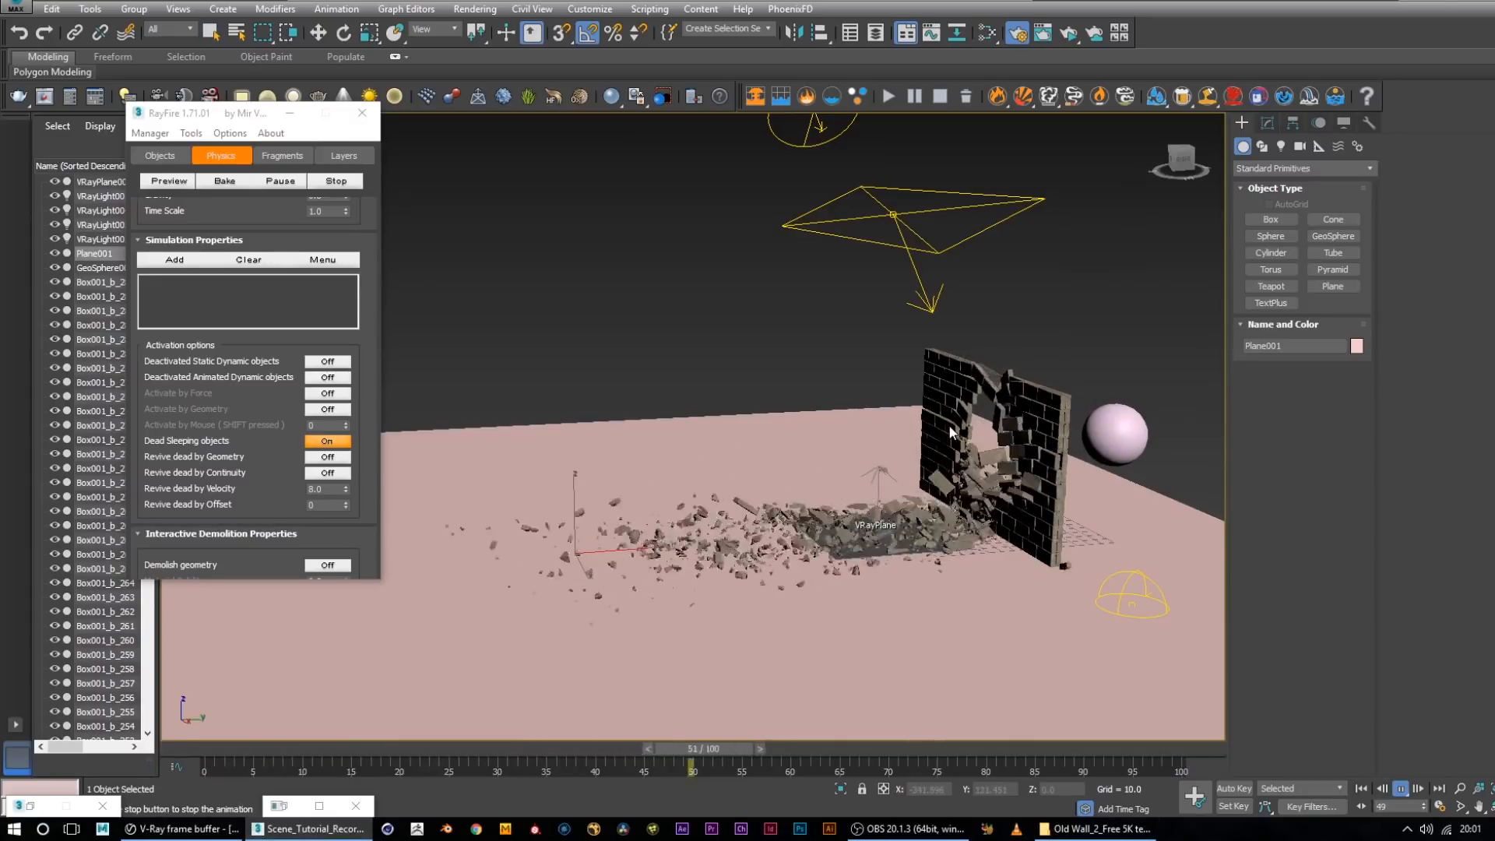
{"action": "middle_click_drag", "start_coordinate": [926, 456], "coordinate": [939, 480], "text": "alt"}
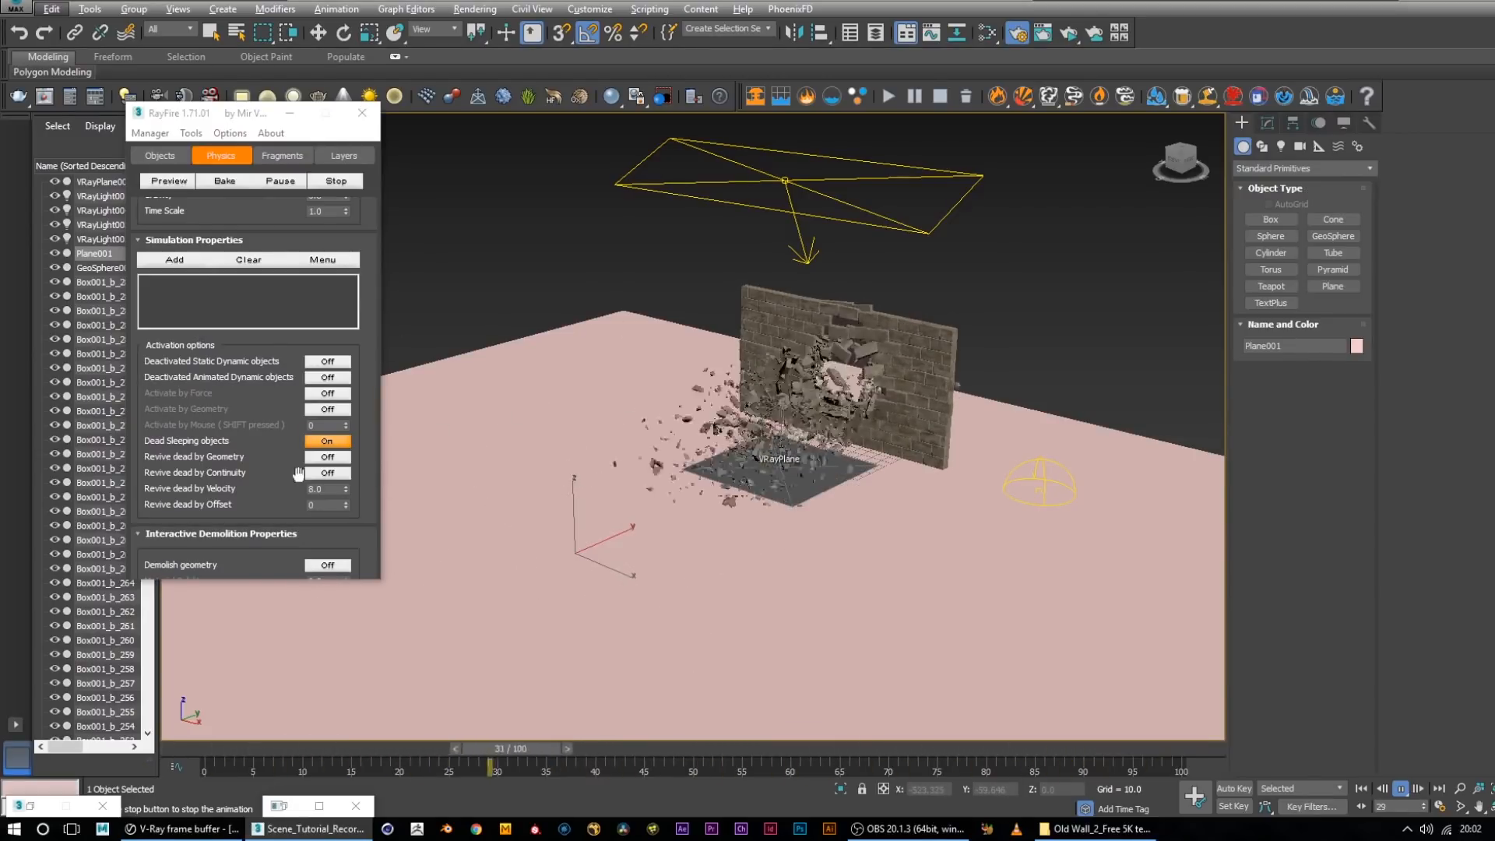
{"action": "middle_click_drag", "start_coordinate": [1010, 283], "coordinate": [992, 357], "text": "alt"}
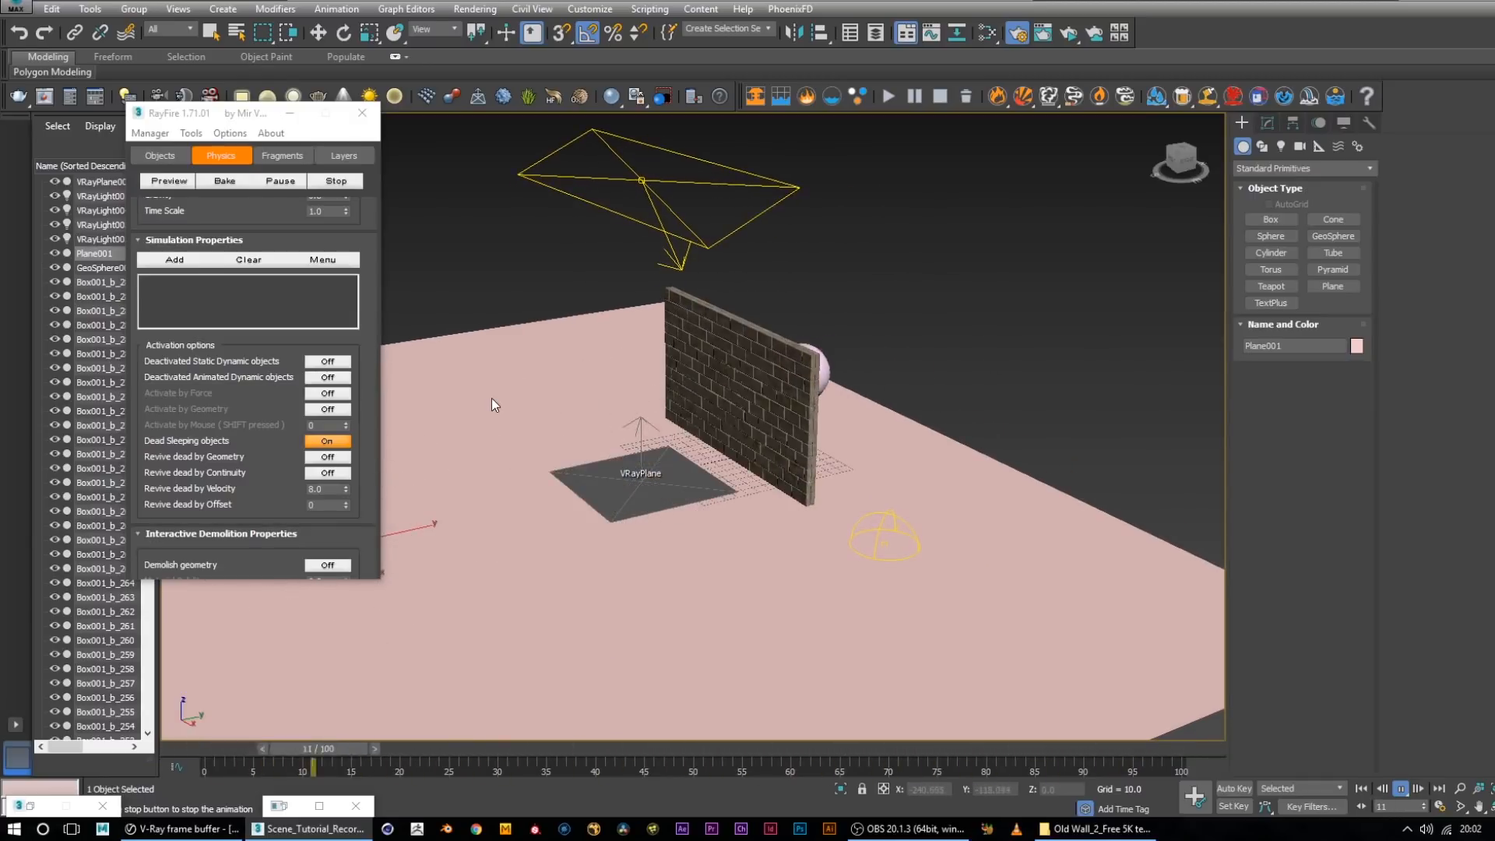
Review the RayFire physics settings, from demolition, advanced and glue properties back to the physical options, while the collapse plays
{"action": "scroll", "coordinate": [360, 357], "scroll_direction": "down", "scroll_amount": 5}
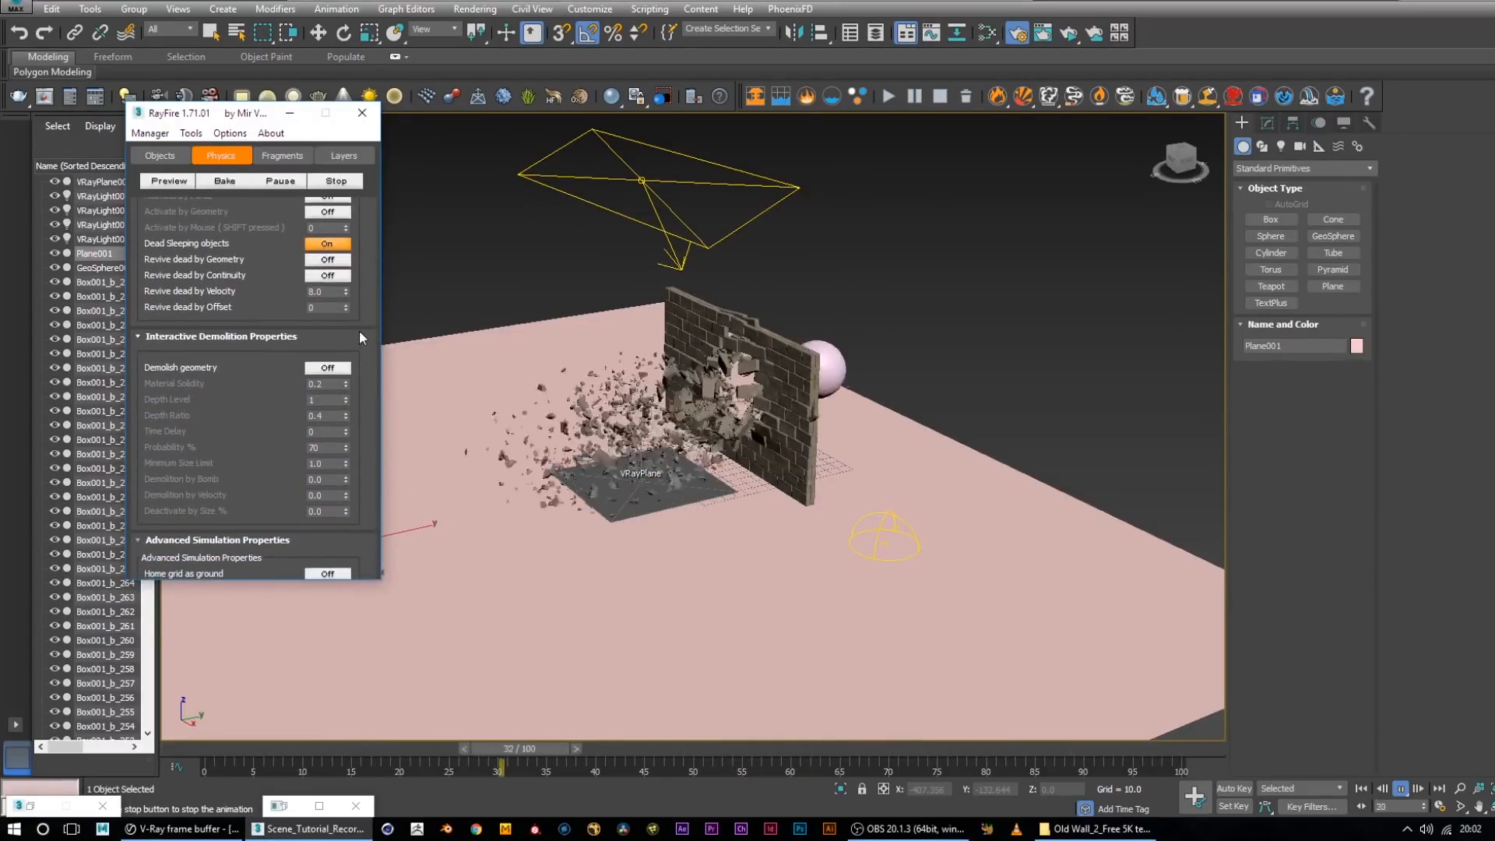
{"action": "left_click_drag", "start_coordinate": [358, 330], "coordinate": [342, 105]}
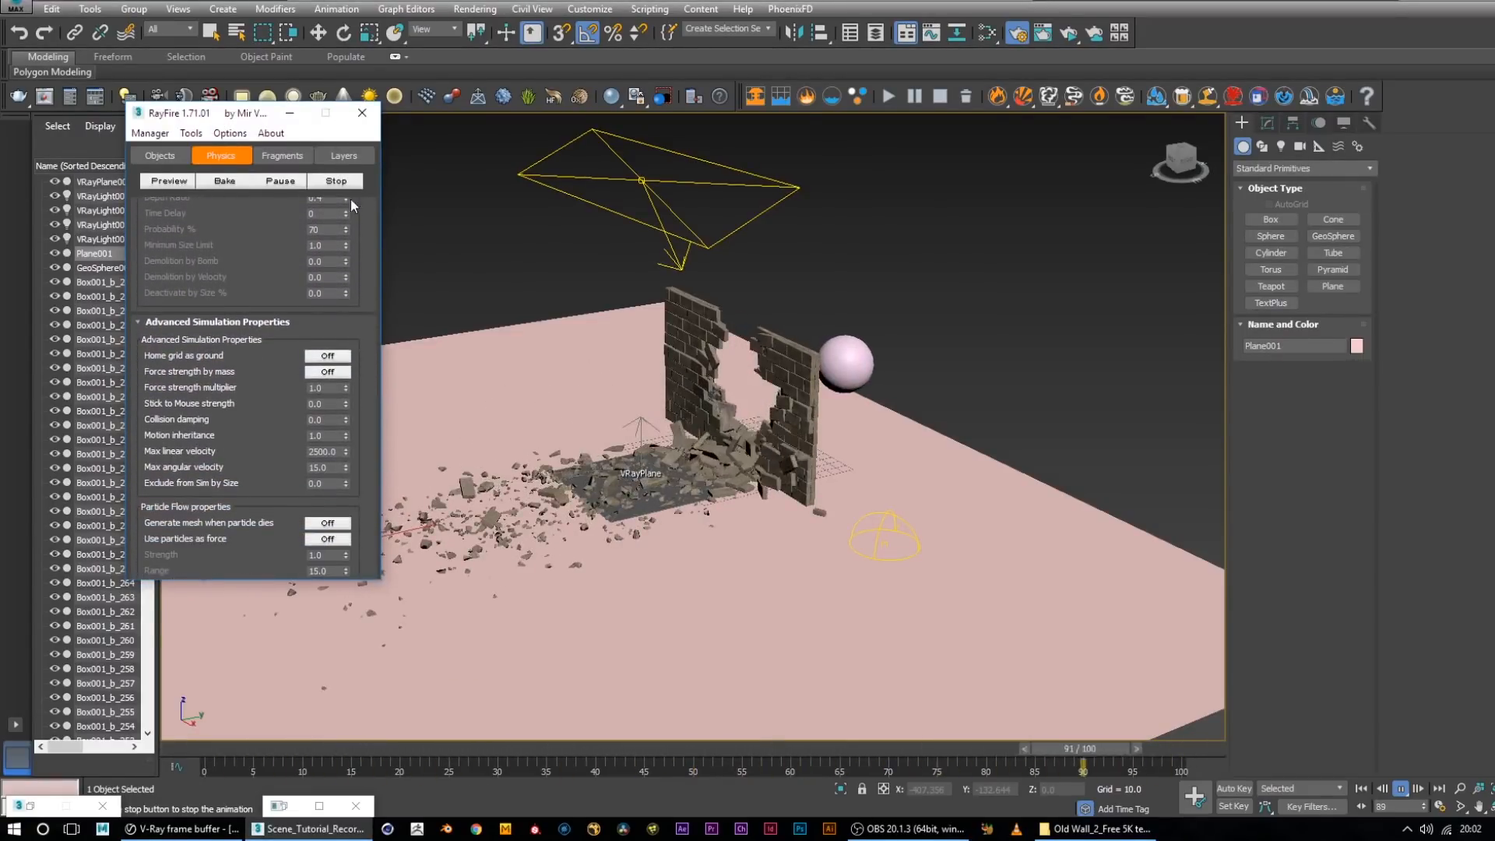
{"action": "left_click_drag", "start_coordinate": [368, 313], "coordinate": [371, 211]}
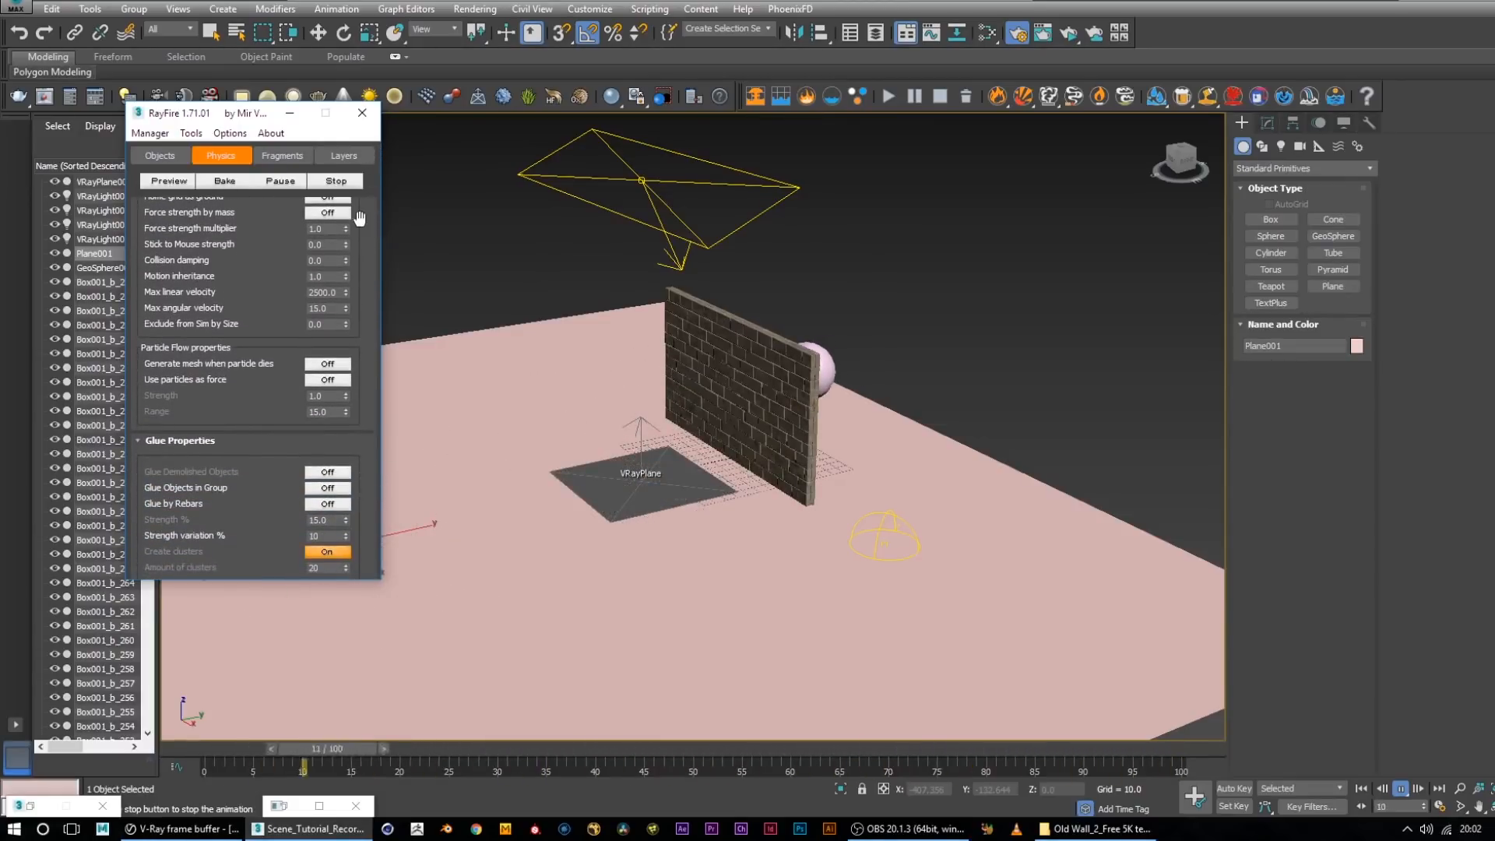
{"action": "mouse_move", "coordinate": [371, 211]}
{"action": "left_mouse_down"}
{"action": "mouse_move", "coordinate": [372, 367]}
{"action": "mouse_move", "coordinate": [372, 220]}
{"action": "left_mouse_up"}
{"action": "scroll", "coordinate": [842, 362], "scroll_direction": "down", "scroll_amount": 4}
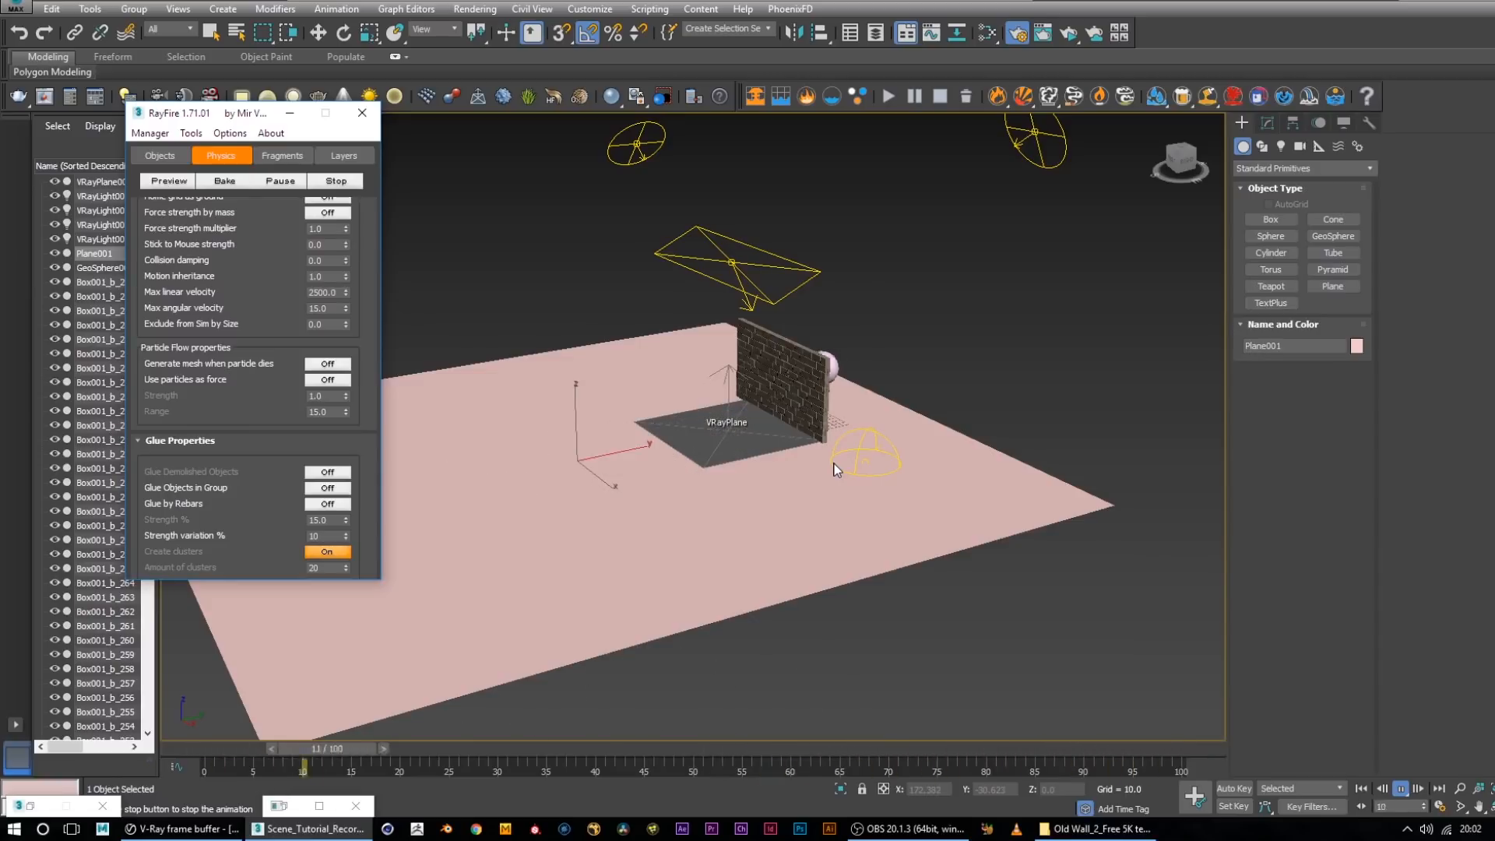
{"action": "scroll", "coordinate": [752, 409], "scroll_direction": "up", "scroll_amount": 3}
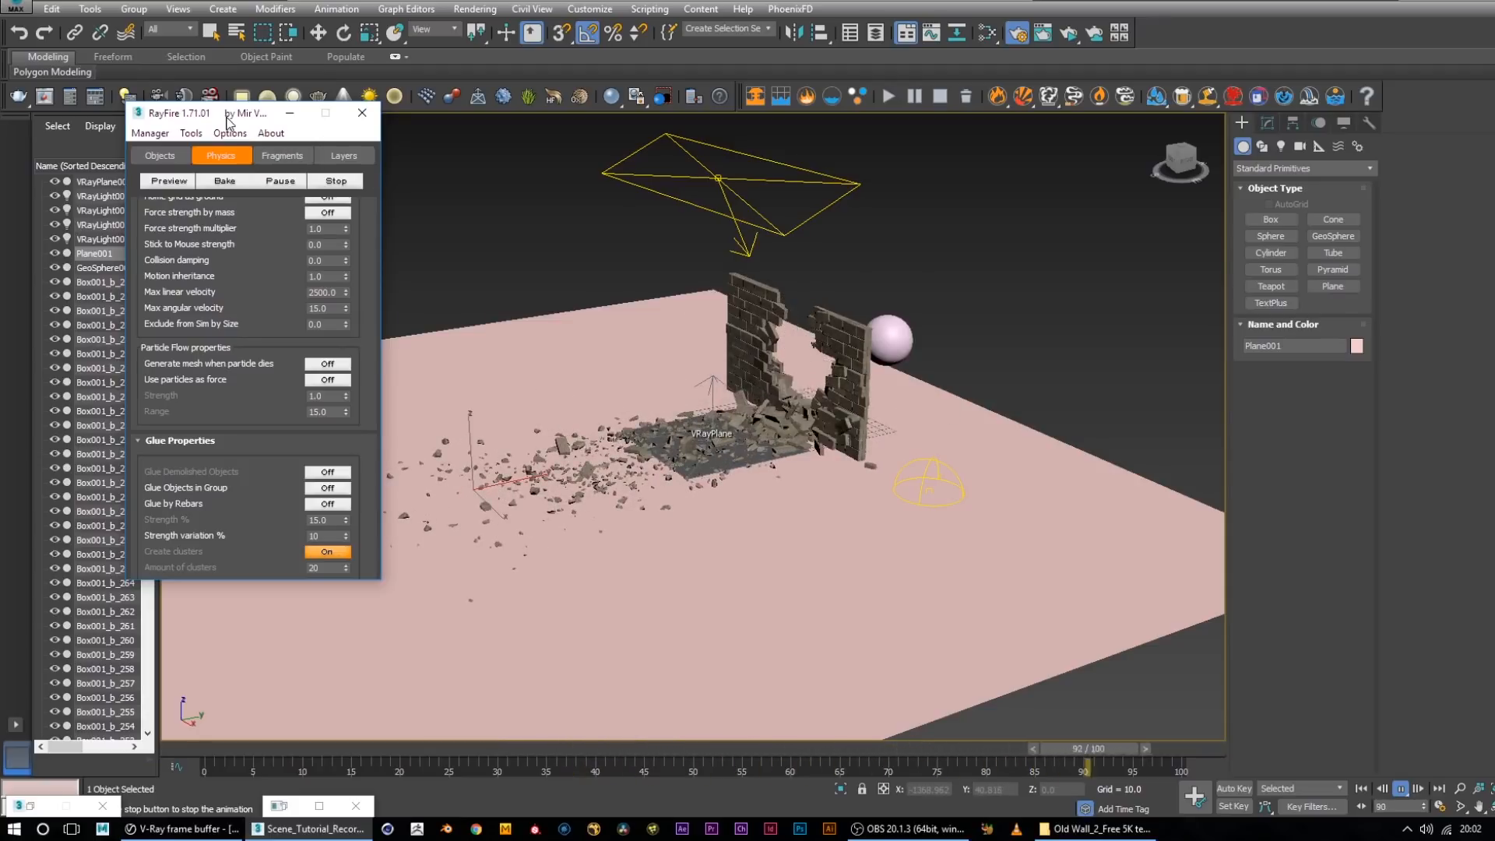
{"action": "left_click_drag", "start_coordinate": [228, 122], "coordinate": [267, 131]}
{"action": "left_click_drag", "start_coordinate": [402, 279], "coordinate": [384, 502]}
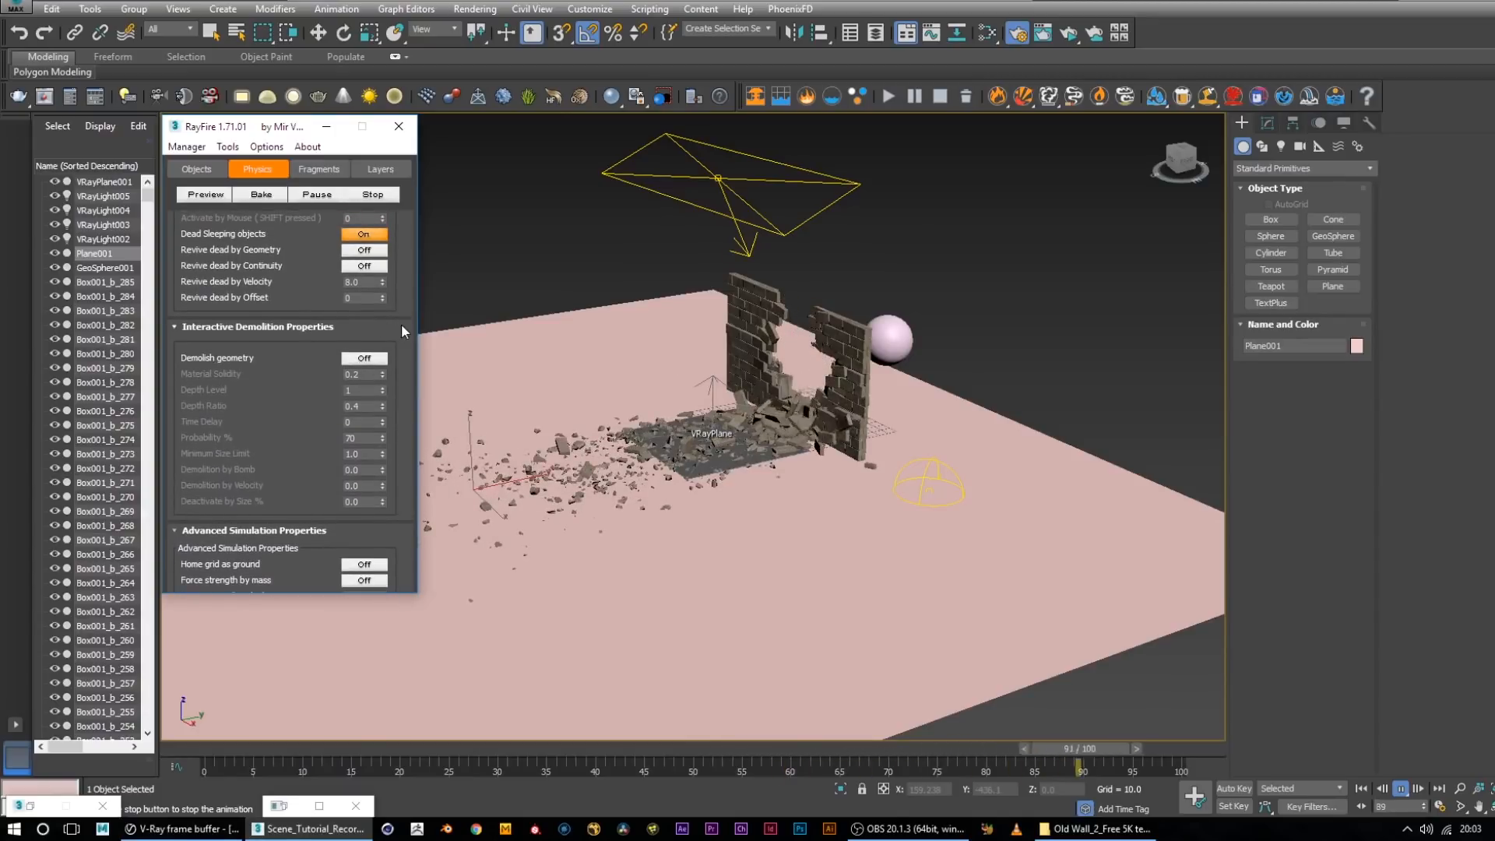
{"action": "left_click_drag", "start_coordinate": [421, 313], "coordinate": [423, 469]}
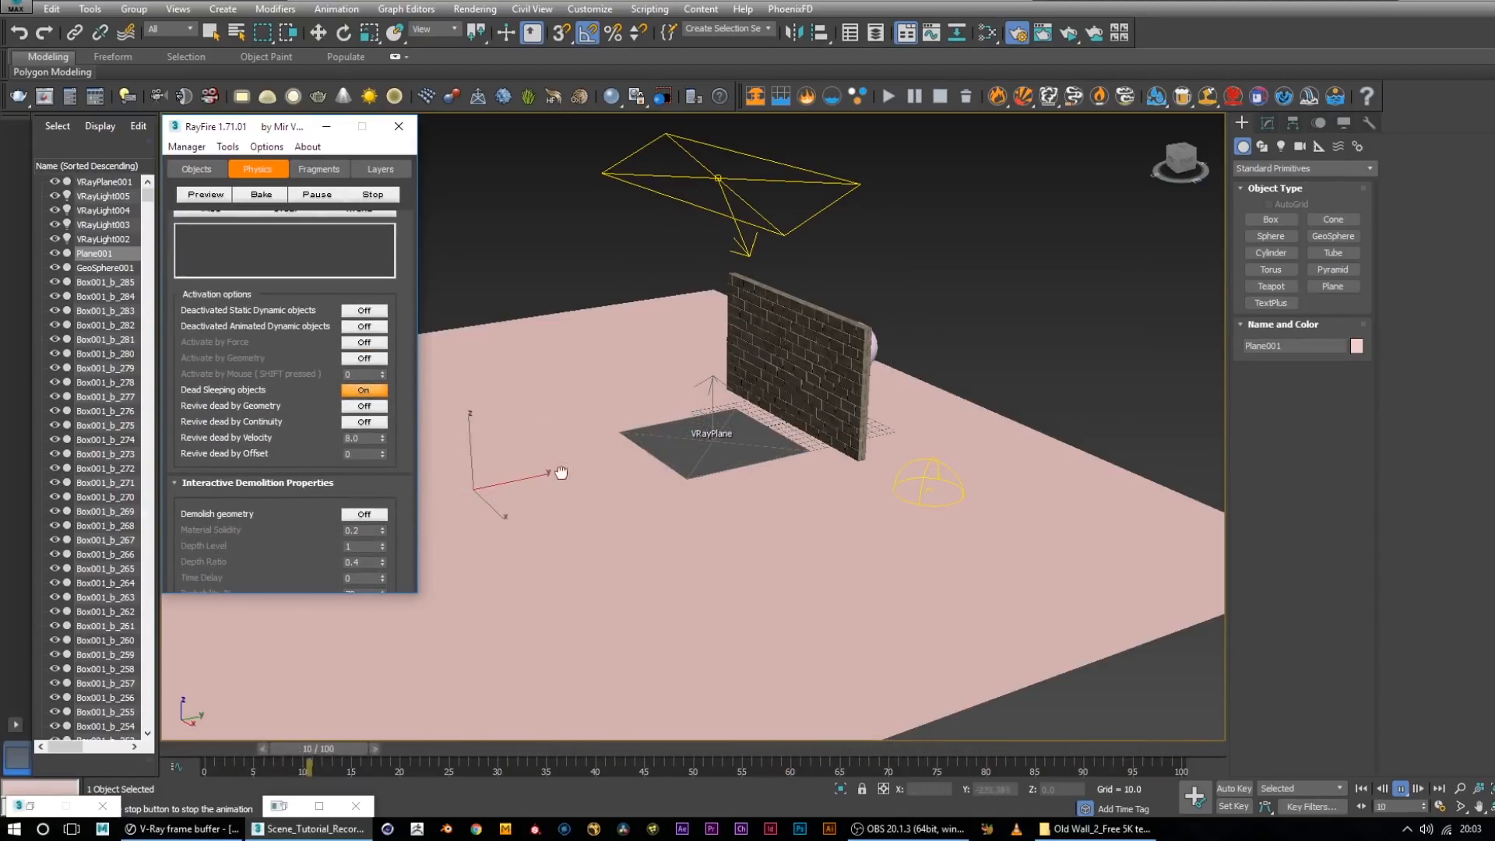
{"action": "left_click_drag", "start_coordinate": [408, 272], "coordinate": [418, 572]}
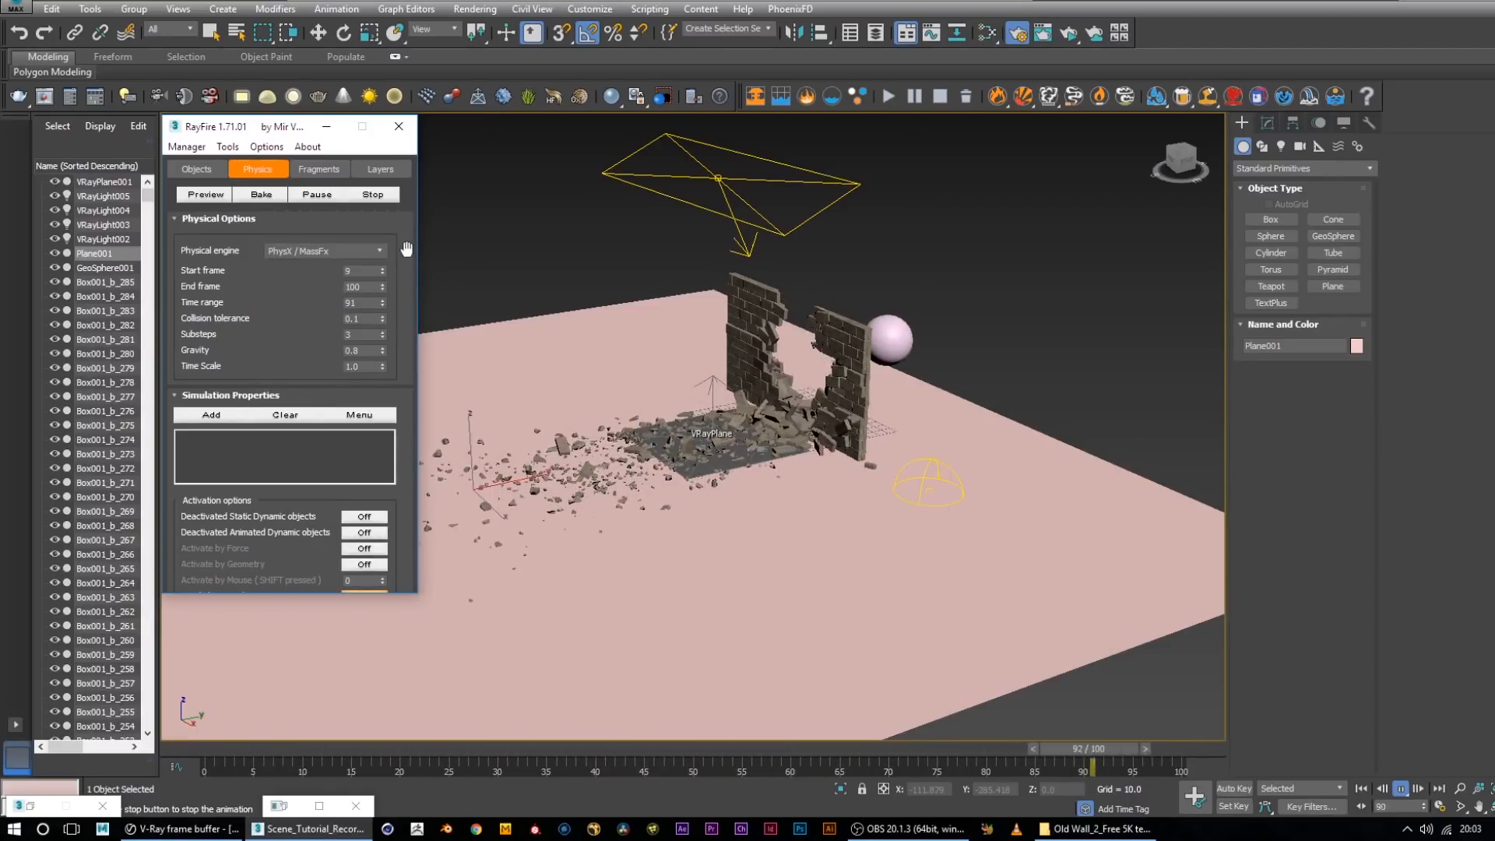
{"action": "scroll", "coordinate": [406, 247], "scroll_direction": "down", "scroll_amount": 2}
{"action": "scroll", "coordinate": [285, 216], "scroll_direction": "down", "scroll_amount": 1}
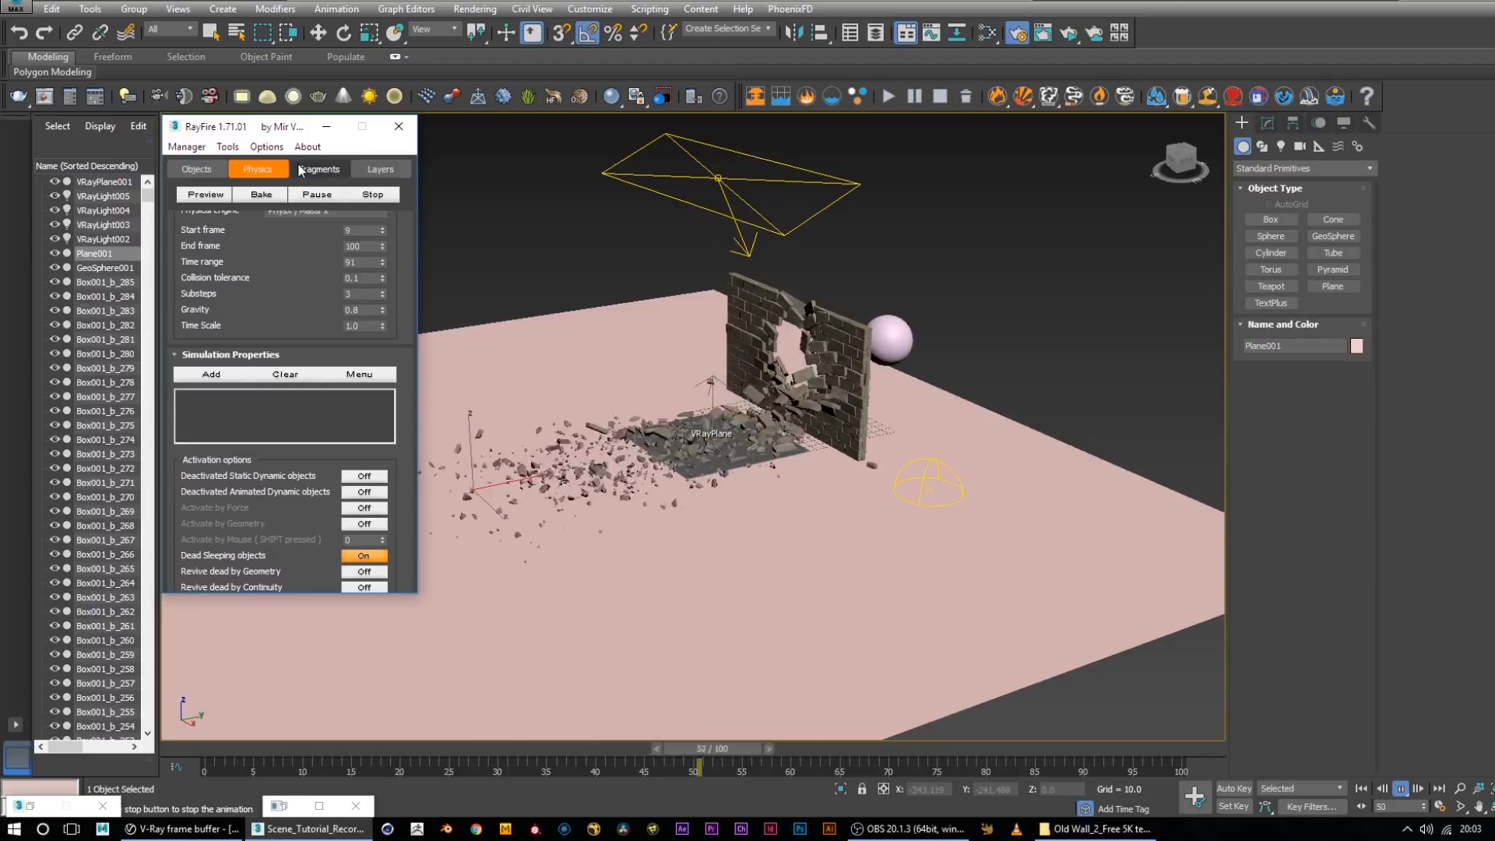
{"action": "mouse_move", "coordinate": [234, 131]}
{"action": "left_mouse_down"}
{"action": "mouse_move", "coordinate": [198, 116]}
{"action": "mouse_move", "coordinate": [238, 132]}
{"action": "left_mouse_up"}
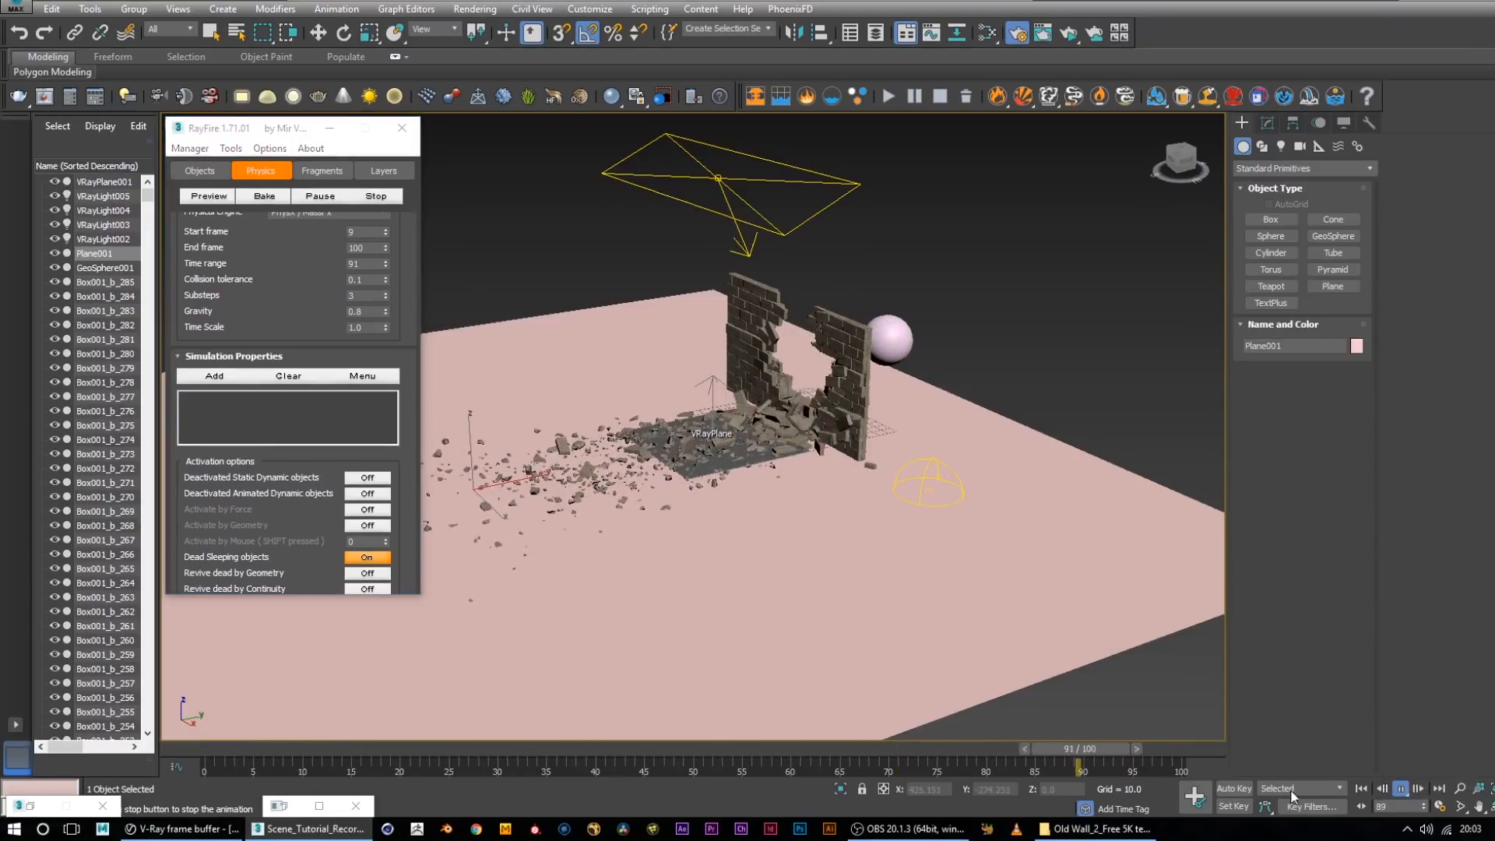
Stop the playback, go to frame 22 and hide the ground plane Plane001, with the bursting wall in close view
{"action": "left_click", "coordinate": [1404, 790]}
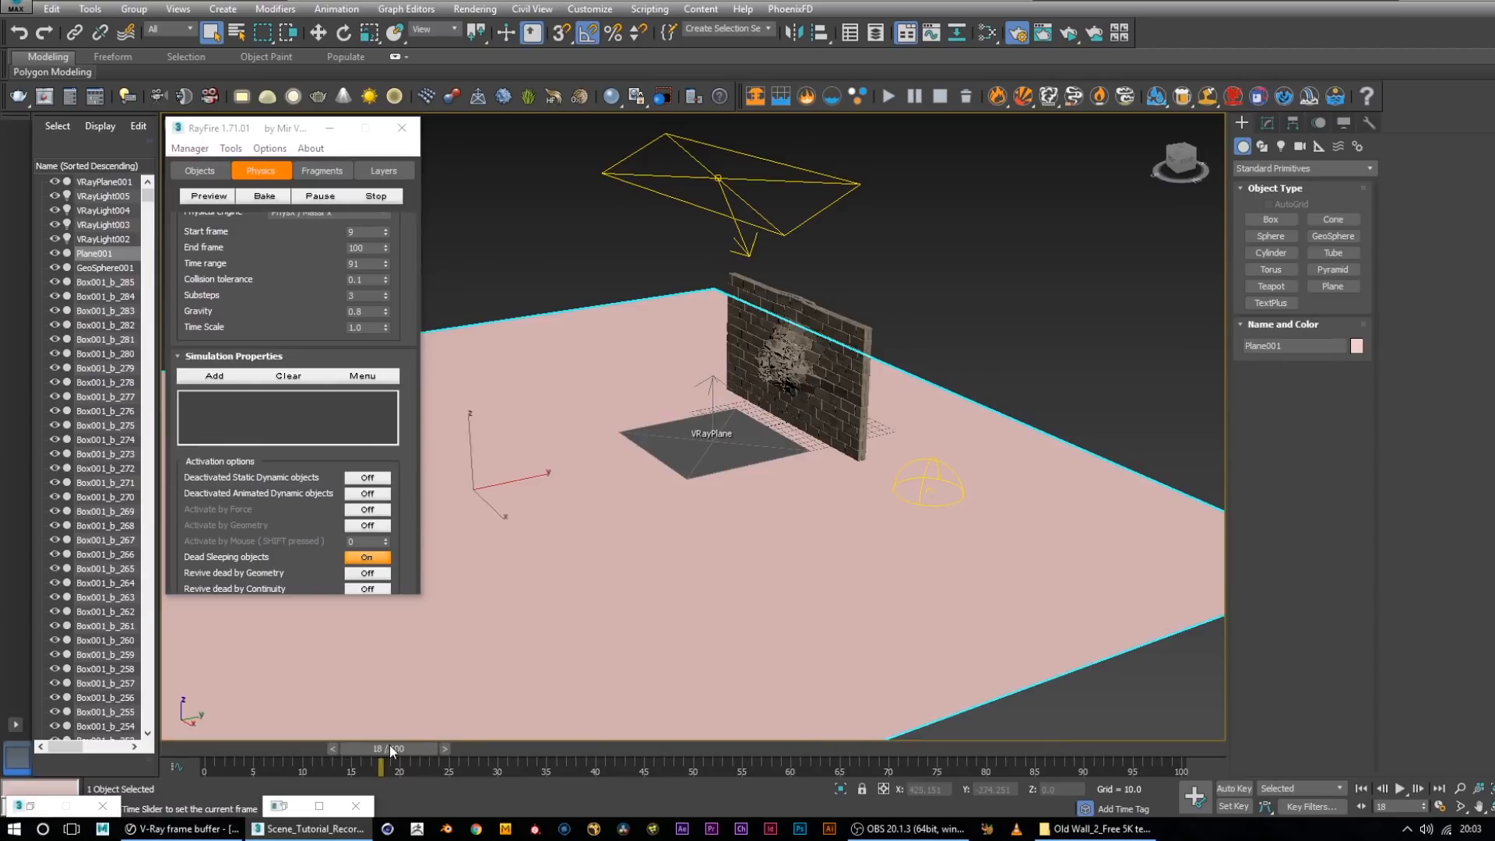
{"action": "left_click_drag", "start_coordinate": [391, 750], "coordinate": [428, 752]}
{"action": "scroll", "coordinate": [861, 395], "scroll_direction": "up", "scroll_amount": 4}
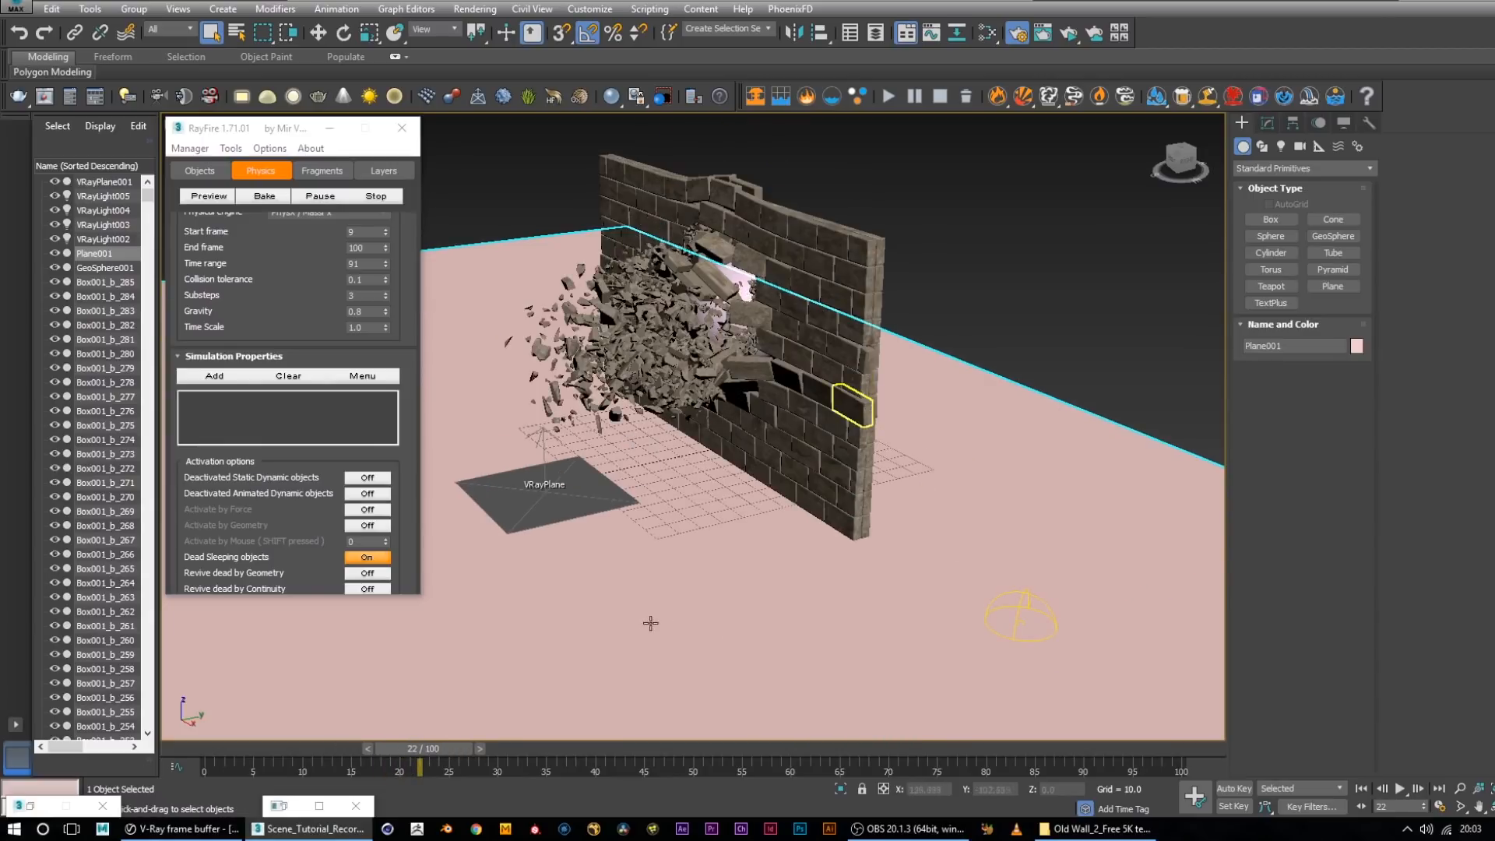
{"action": "left_click", "coordinate": [53, 253]}
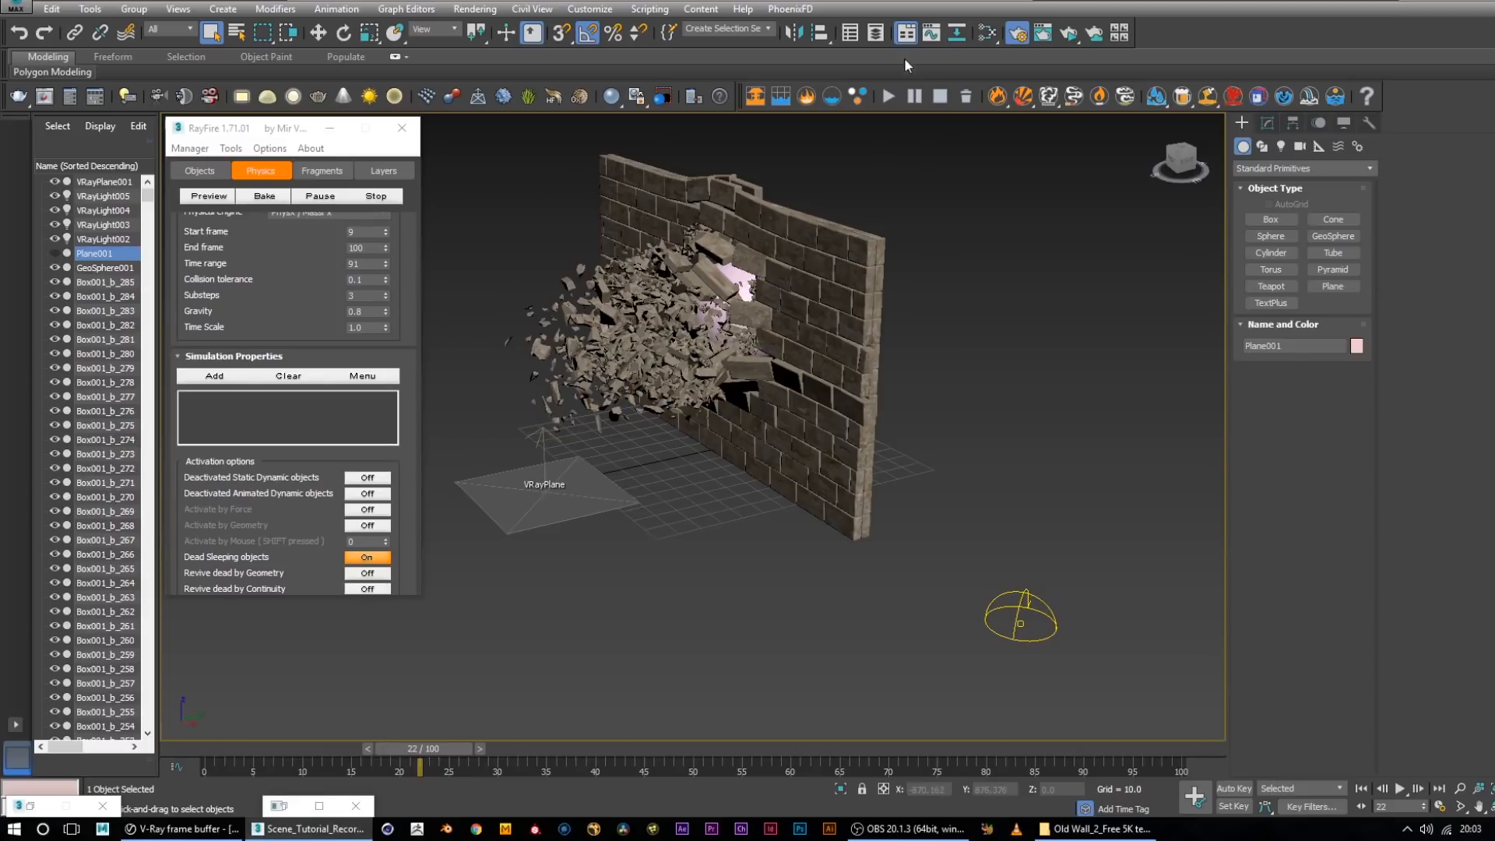
{"action": "middle_click_drag", "start_coordinate": [958, 356], "coordinate": [1052, 464], "text": "alt"}
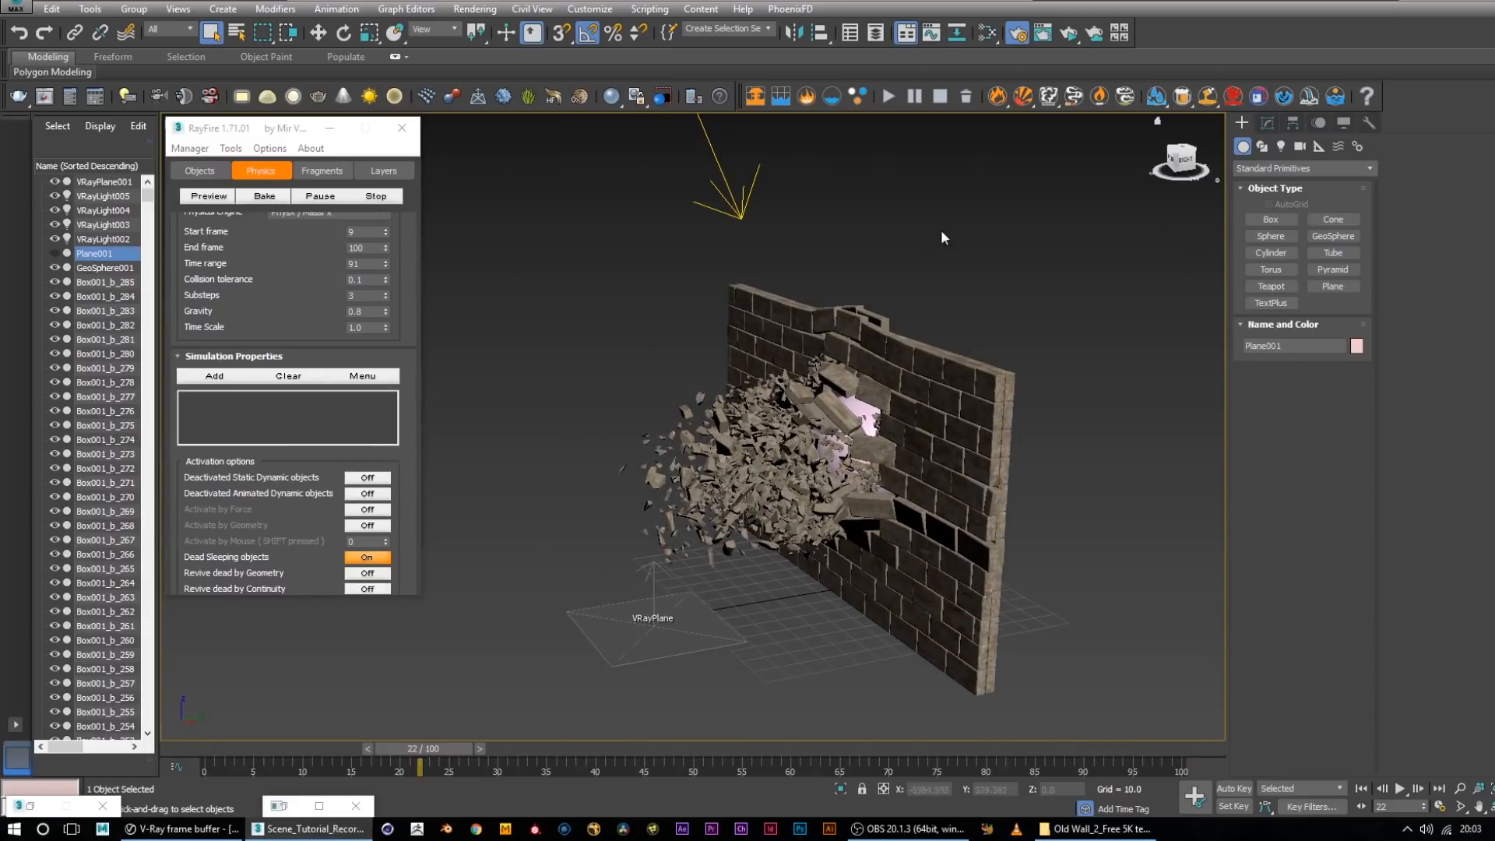
Start a V-Ray render of the bursting wall at frame 22, enlarging the frame buffer to about 972 x 734 and viewing it at 100%
{"action": "left_click", "coordinate": [191, 829]}
{"action": "left_click", "coordinate": [520, 100]}
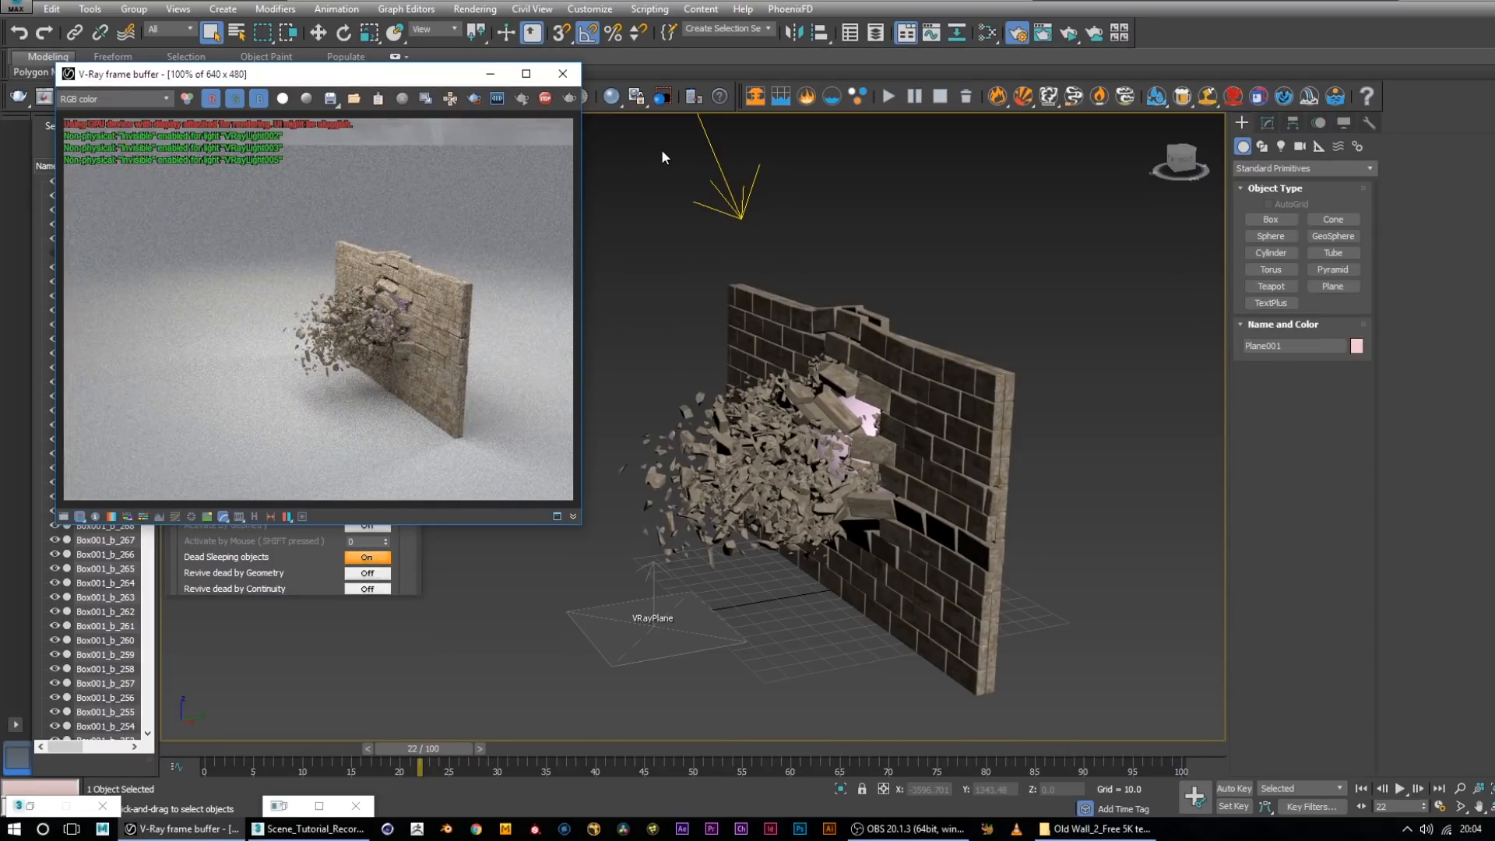
{"action": "scroll", "coordinate": [471, 249], "scroll_direction": "up", "scroll_amount": 2}
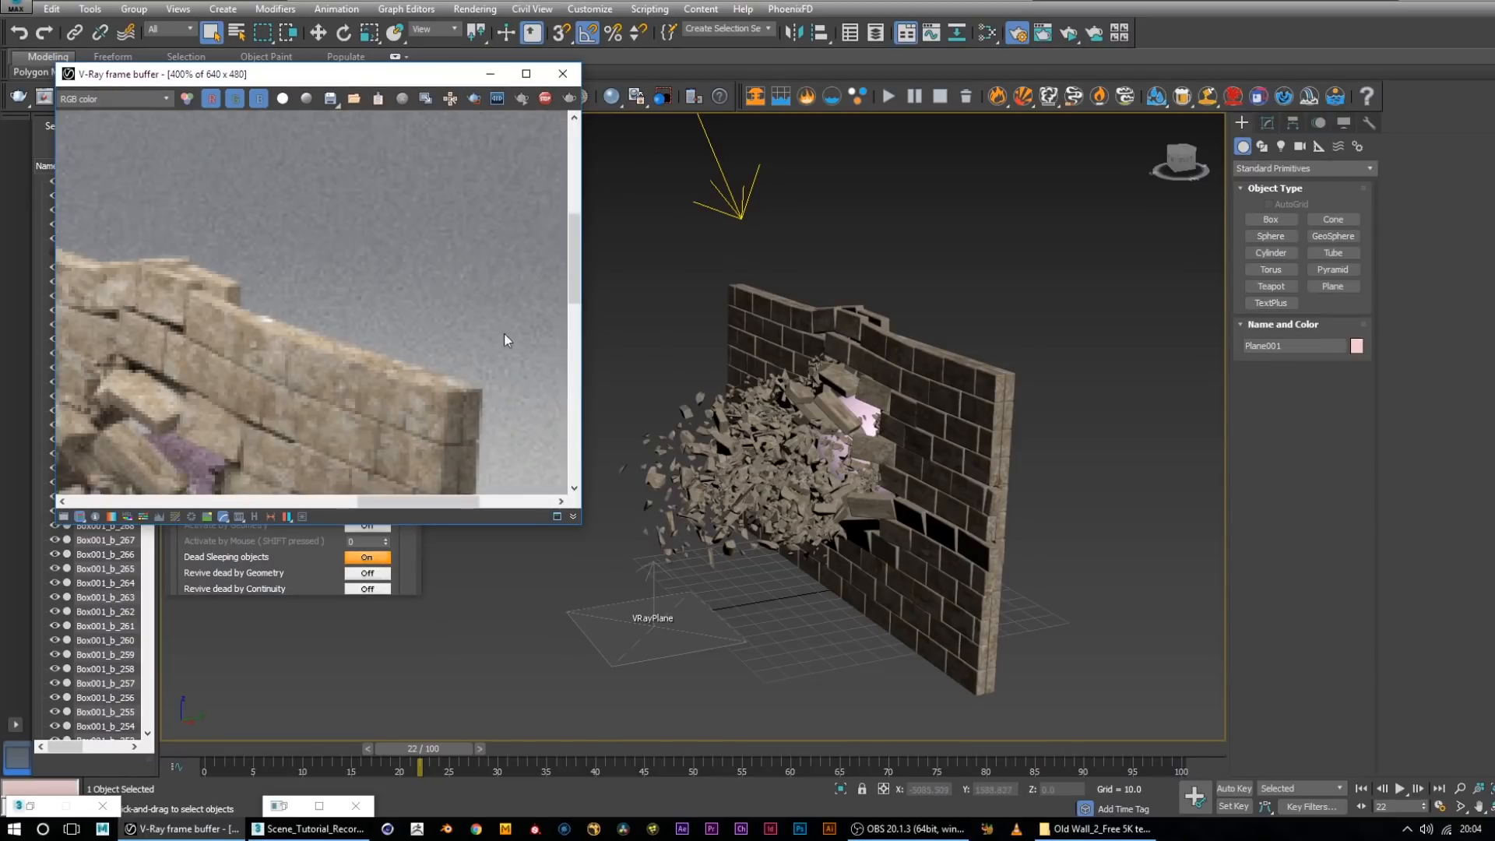
{"action": "left_click_drag", "start_coordinate": [580, 527], "coordinate": [972, 726]}
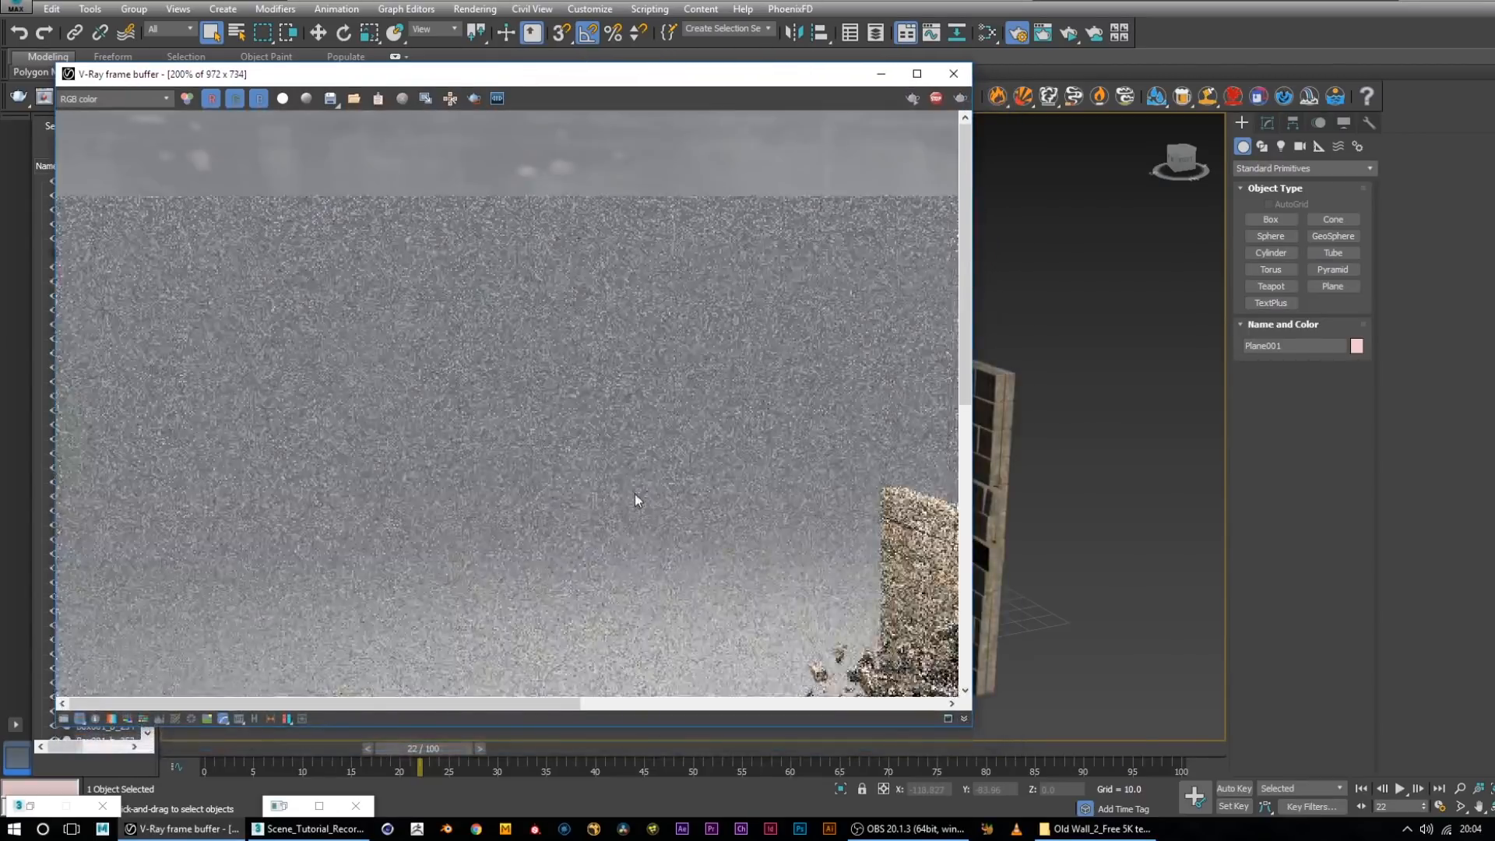
{"action": "scroll", "coordinate": [637, 493], "scroll_direction": "down", "scroll_amount": 2}
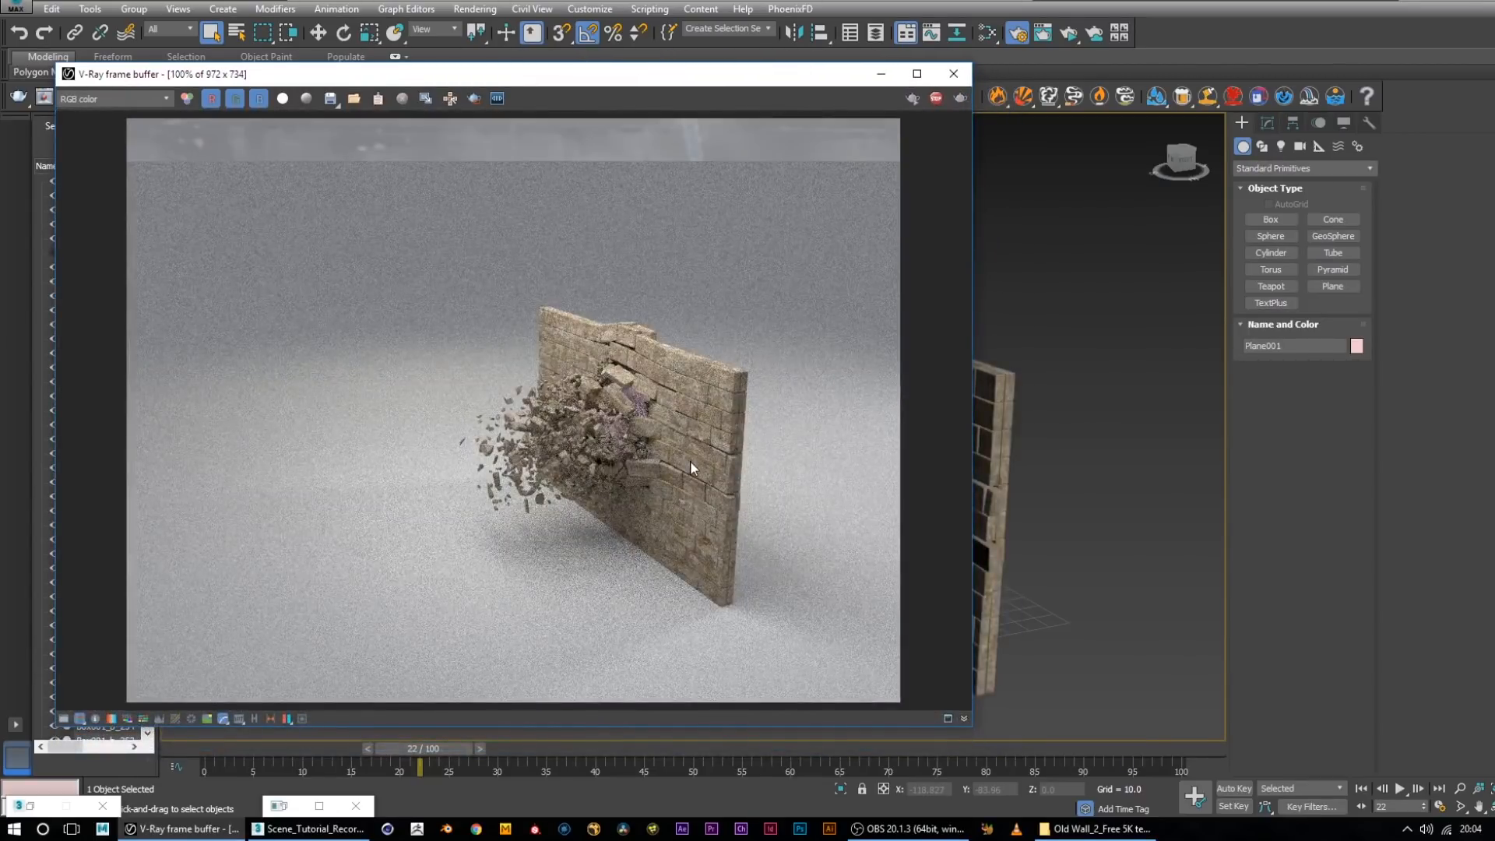
{"action": "left_click_drag", "start_coordinate": [740, 80], "coordinate": [583, 57]}
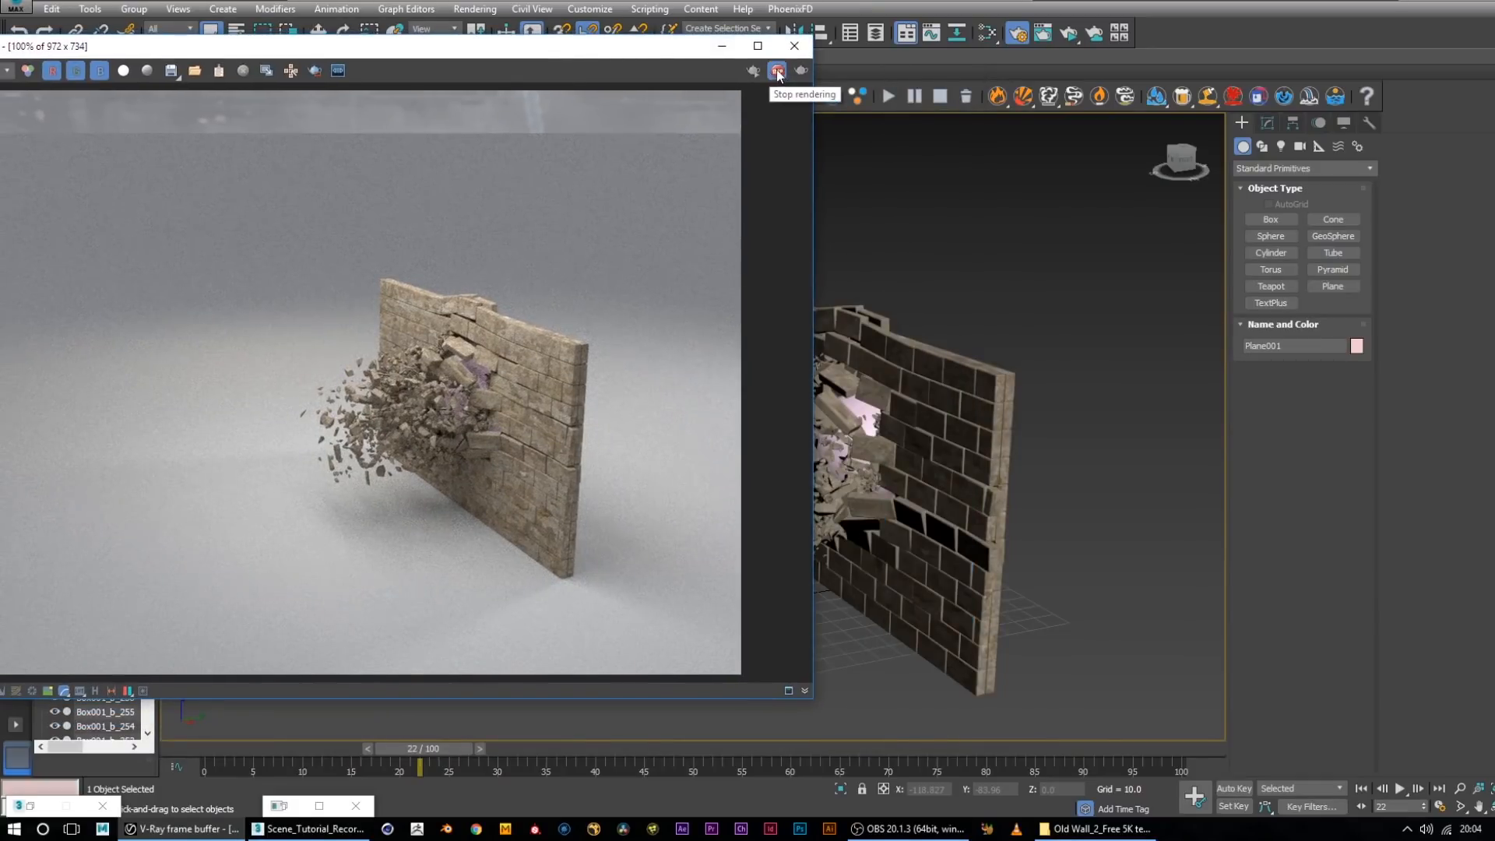